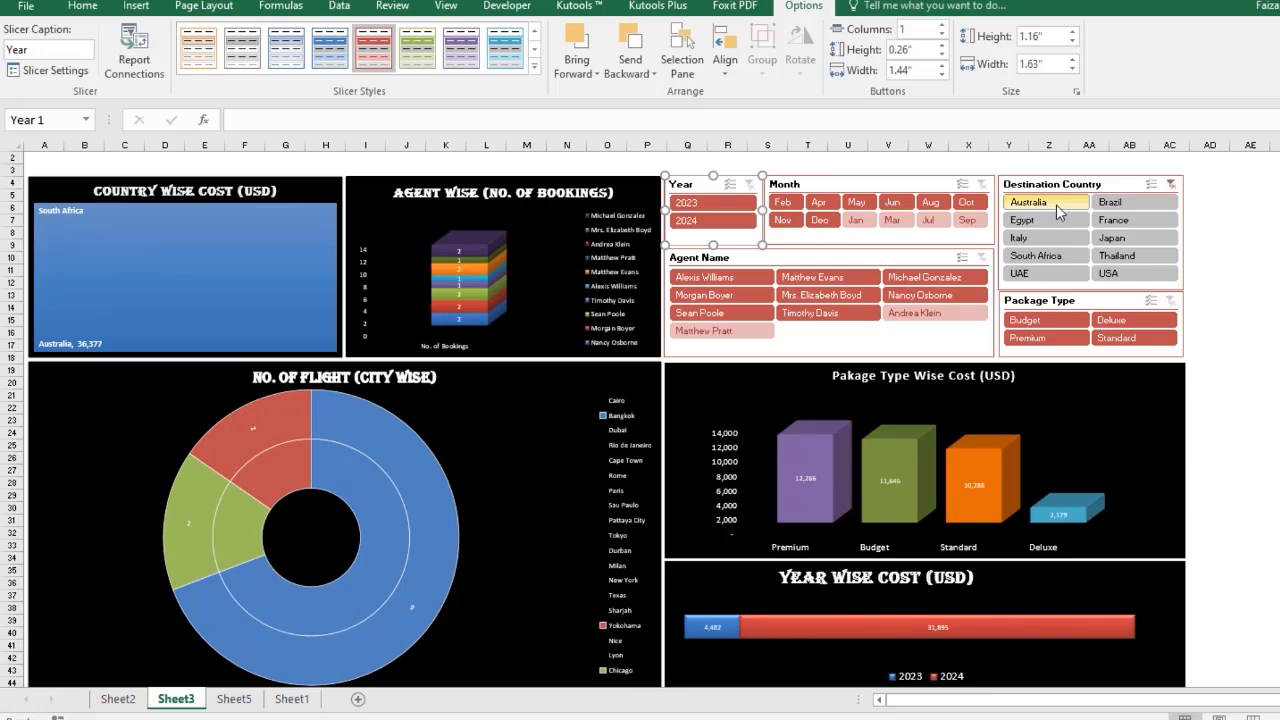
# Demonstrate the finished dashboard by filtering with the country, agent and package slicers and clearing each filter.
pyautogui.click(1133, 220)
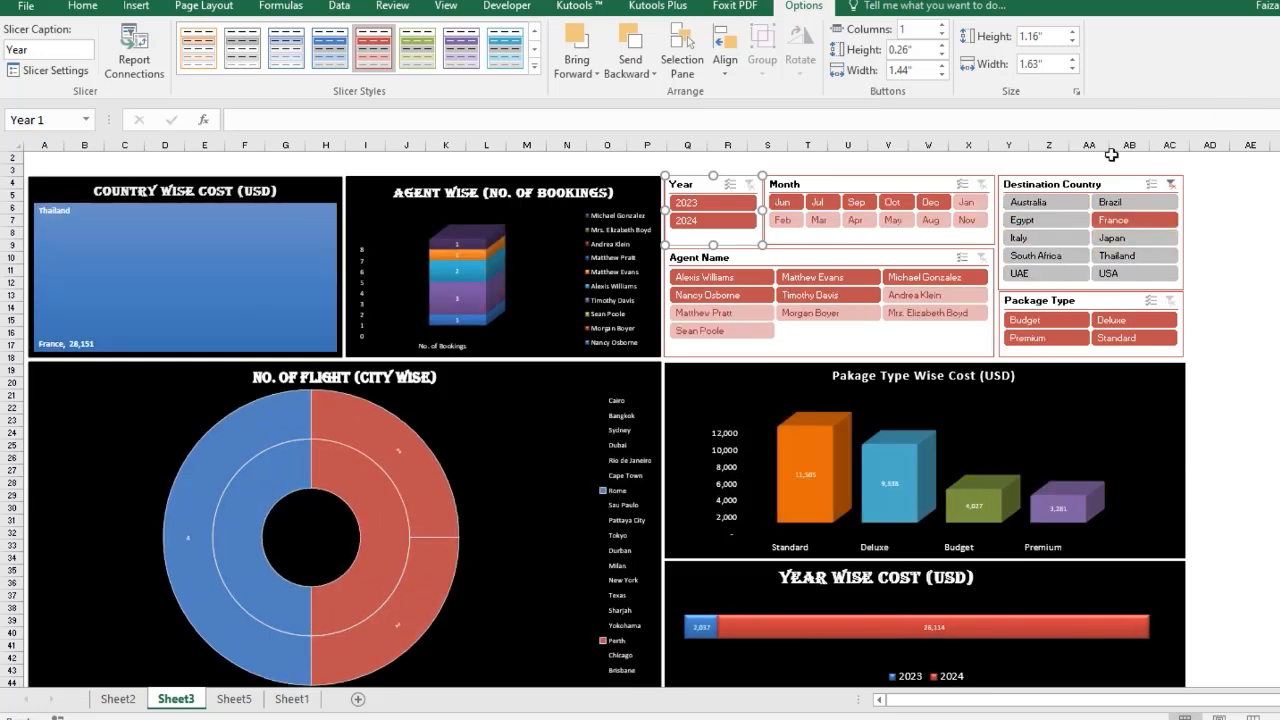
pyautogui.click(1171, 186)
pyautogui.scroll(1, 1237, 286)
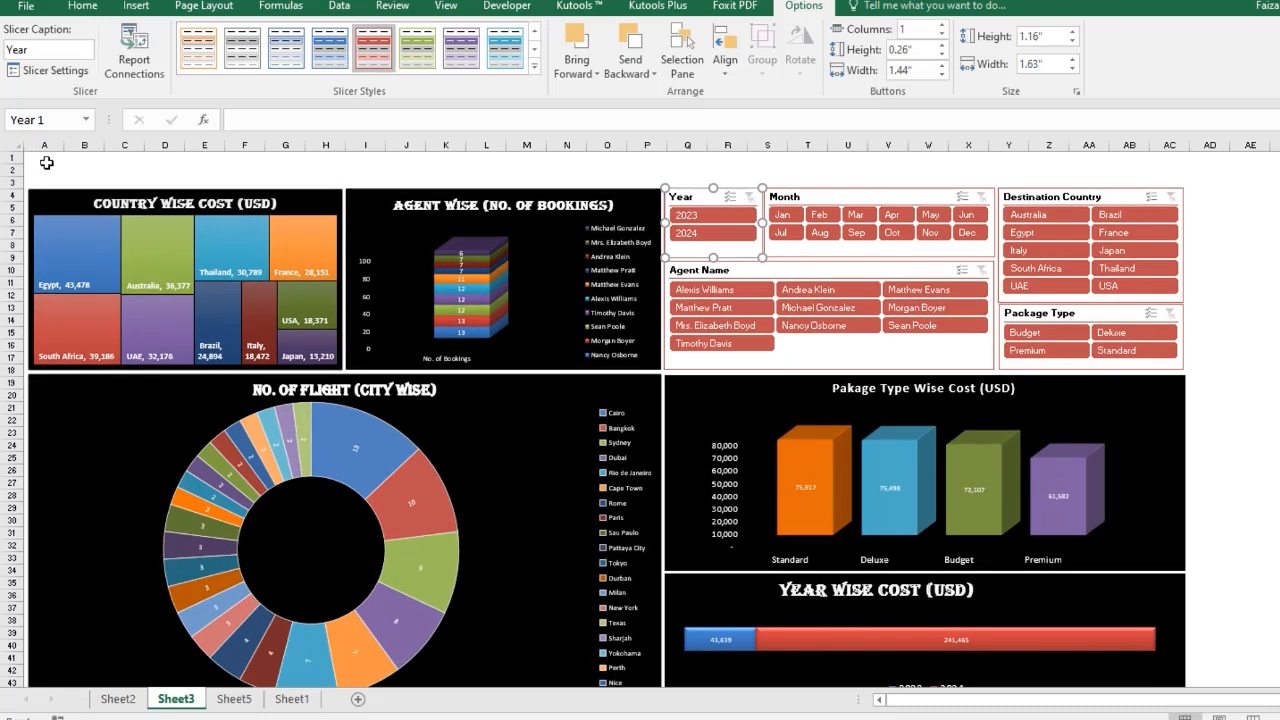
pyautogui.click(715, 321)
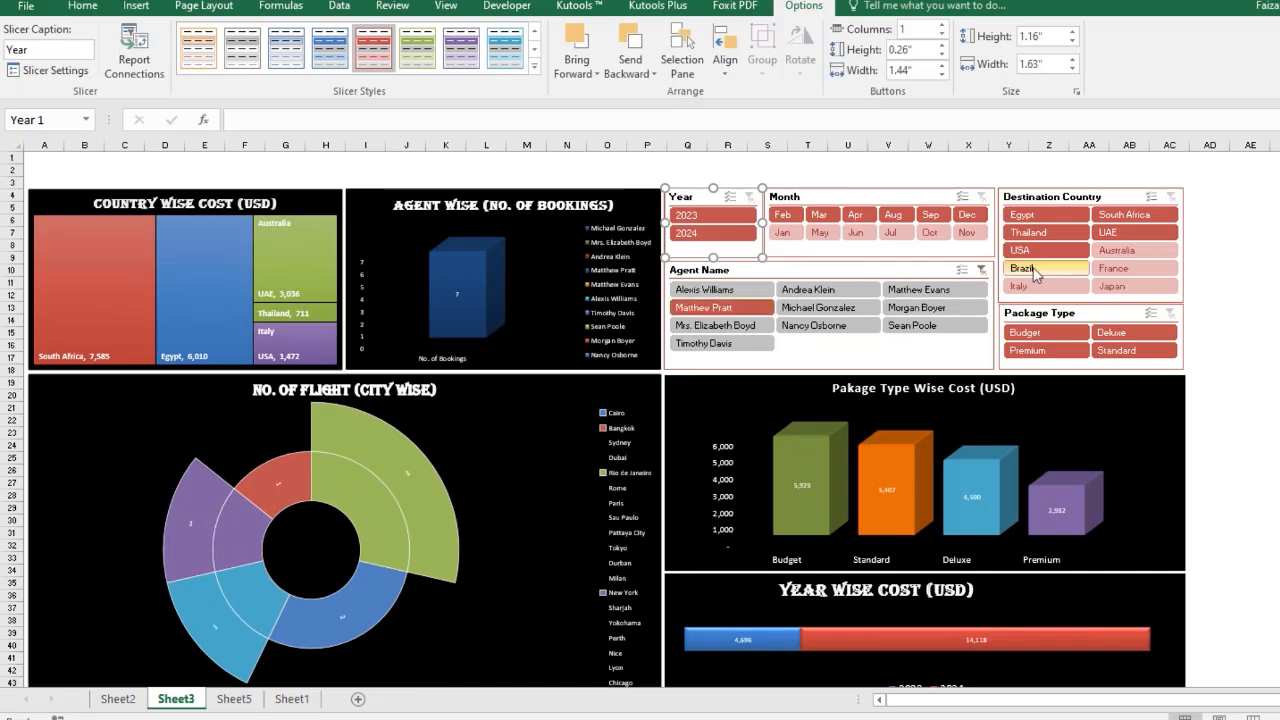
pyautogui.click(980, 265)
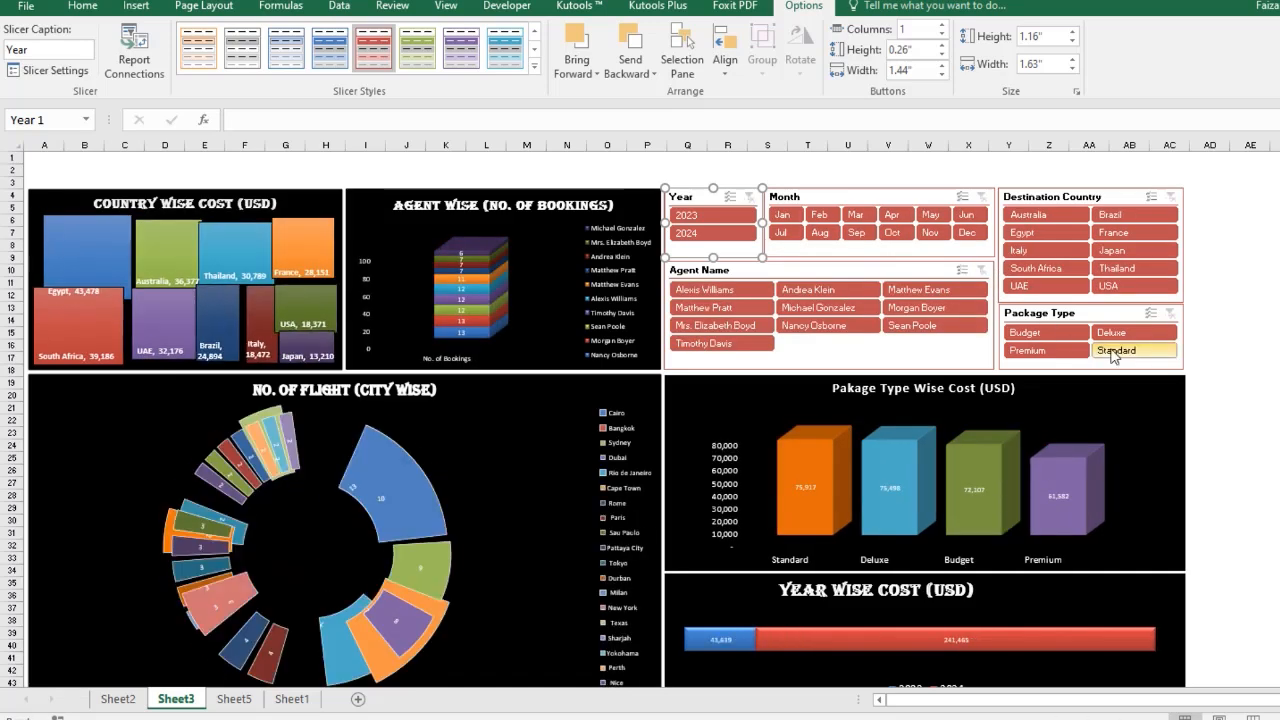
pyautogui.click(1050, 352)
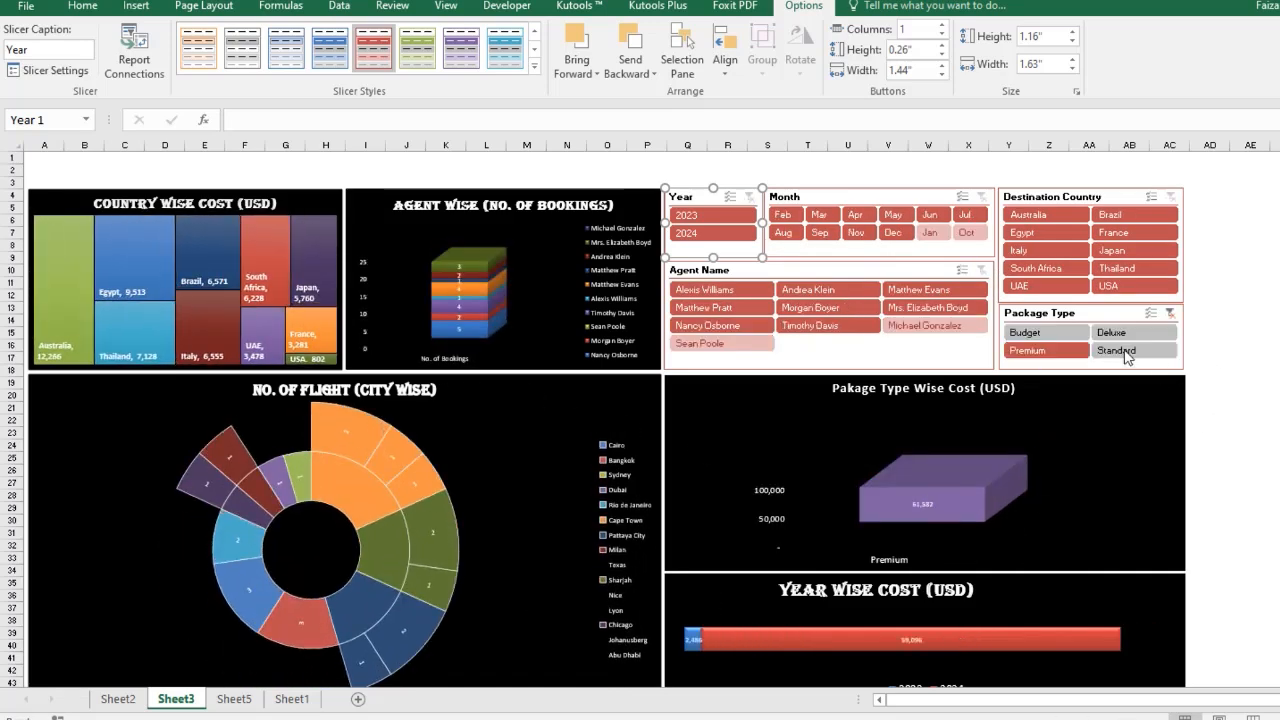
pyautogui.click(1170, 313)
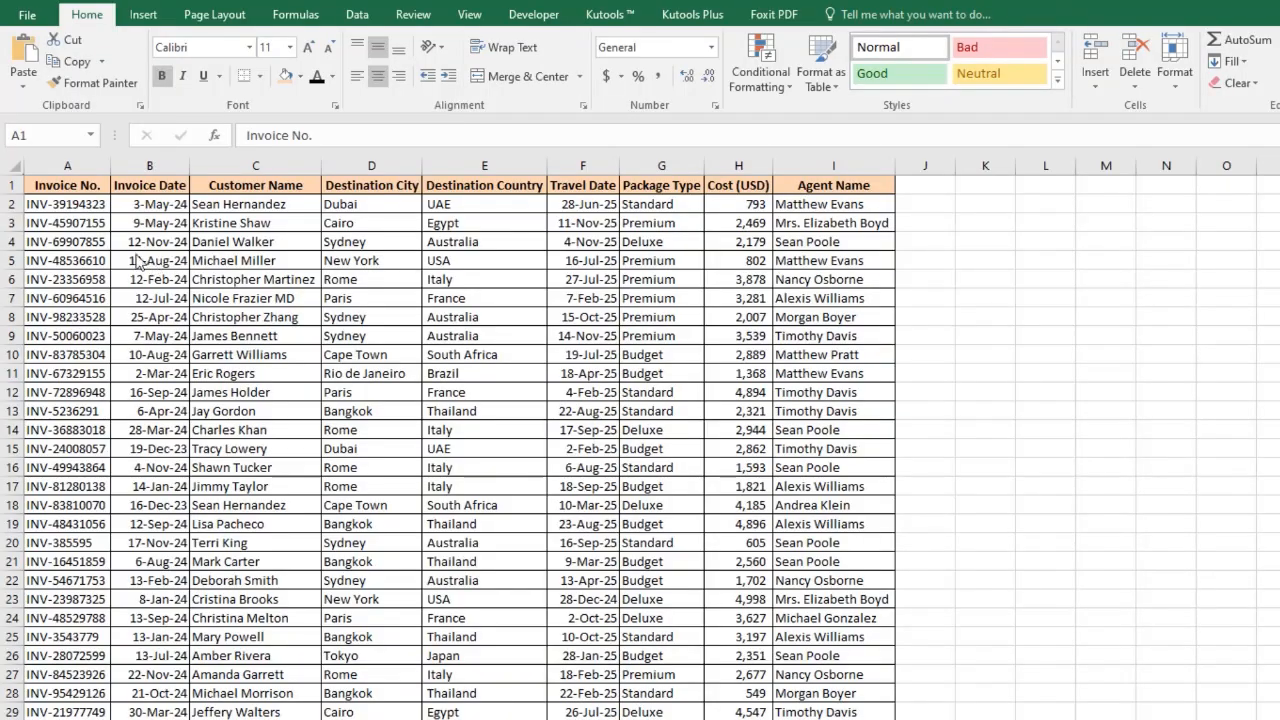
# Insert two blank columns after the Invoice Date column in the data sheet.
pyautogui.click(65, 187)
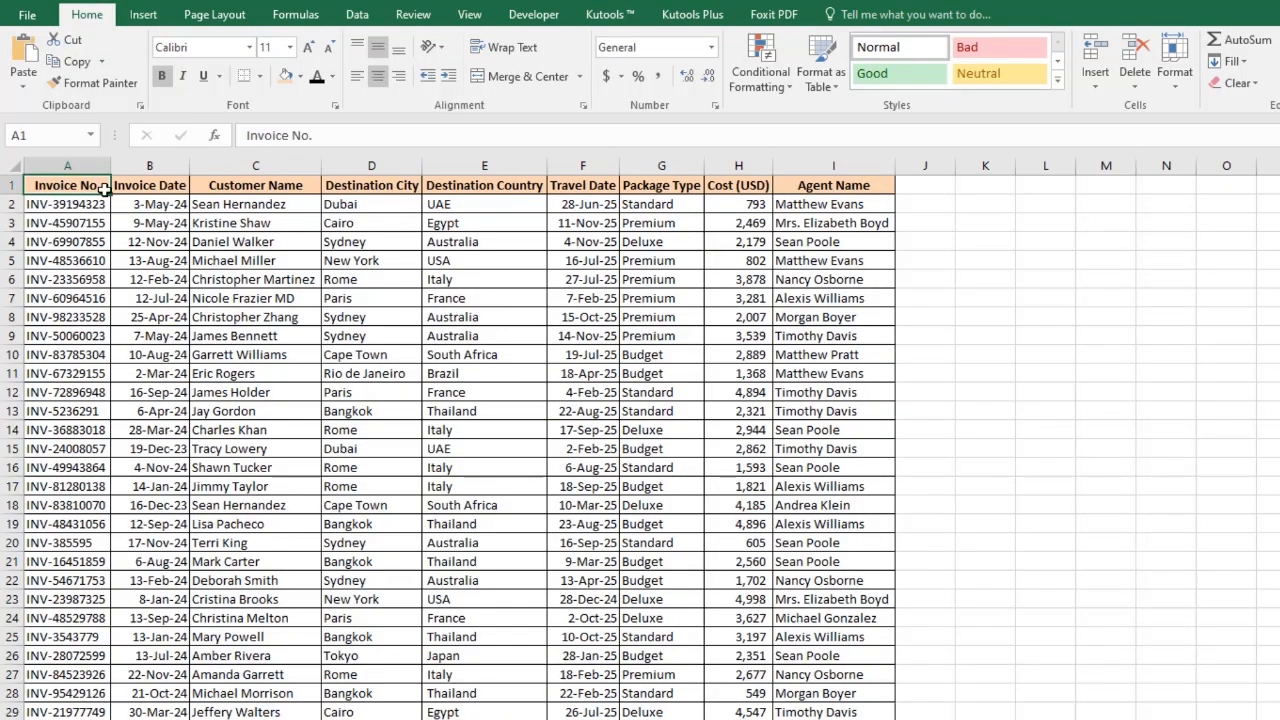
pyautogui.hotkey('ctrl', 'Down')
pyautogui.hotkey('ctrl', 'Up')
pyautogui.moveTo(255, 166); pyautogui.dragTo(366, 166)
pyautogui.rightClick(368, 166)
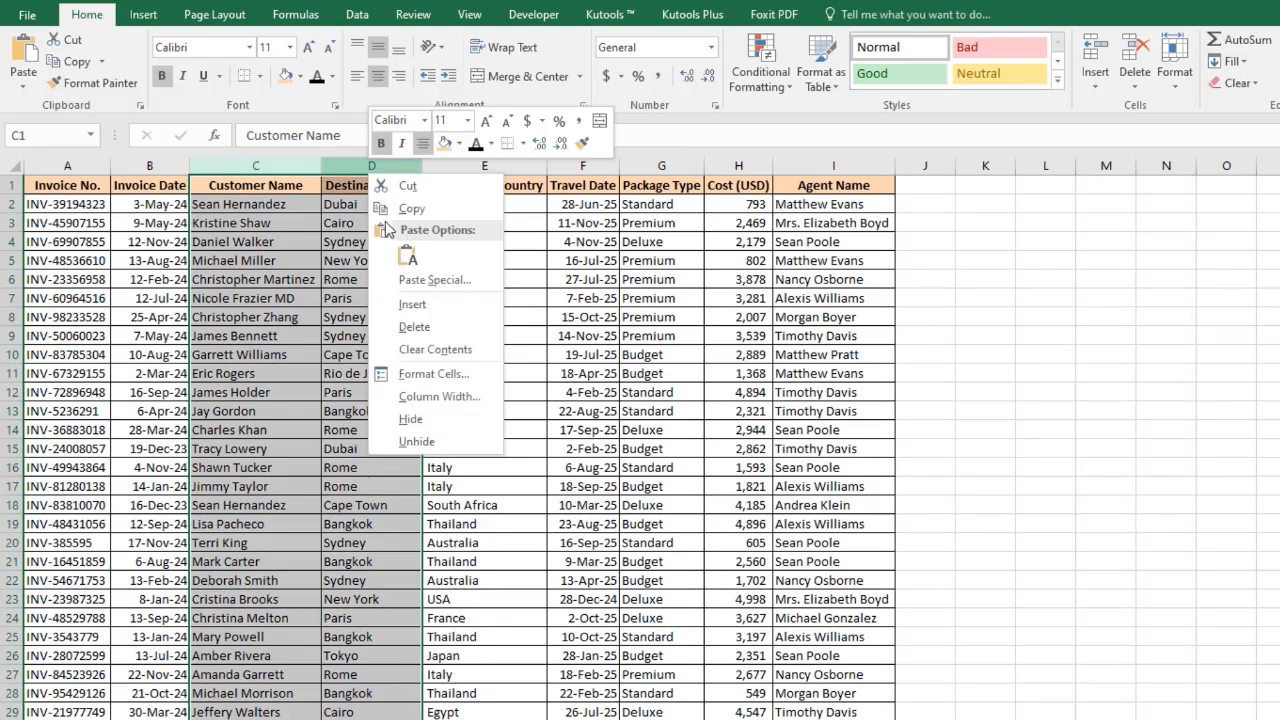
pyautogui.click(412, 304)
# Fill the two new header cells C1:D1 with orange.
pyautogui.moveTo(236, 188); pyautogui.dragTo(306, 186)
pyautogui.click(300, 76)
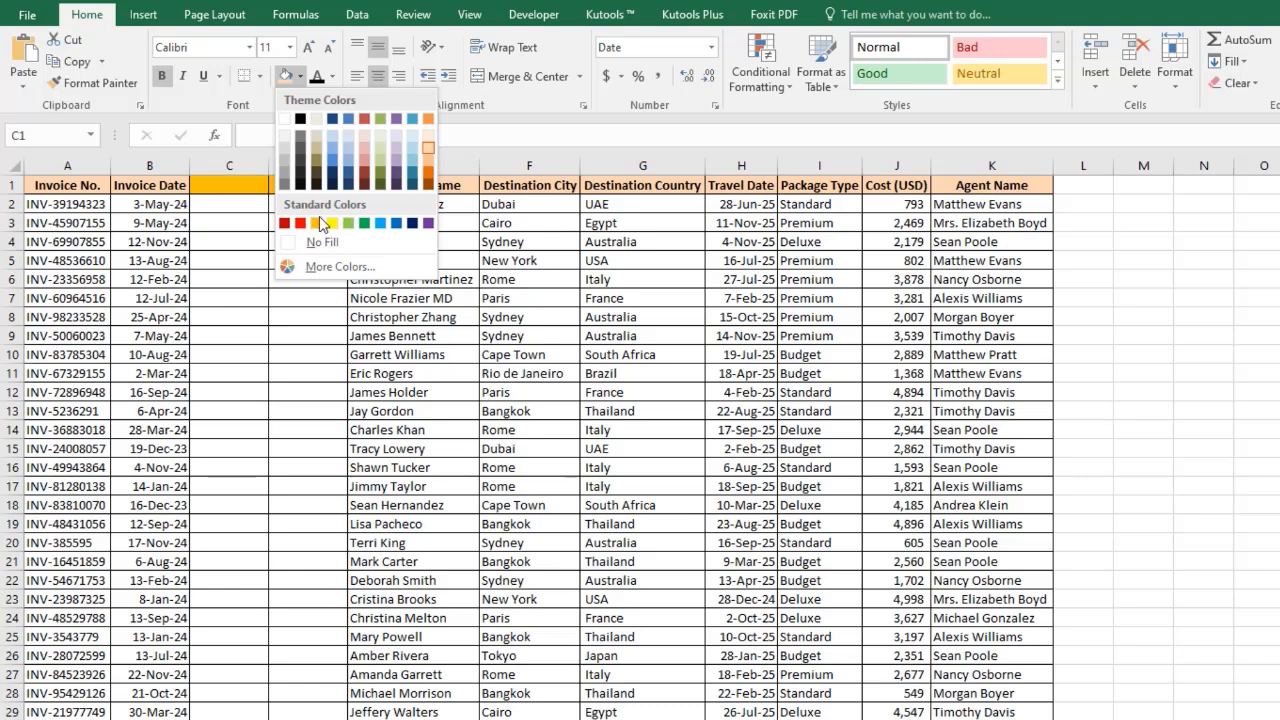
pyautogui.click(318, 222)
# Label the new columns Year and Month.
pyautogui.click(248, 191)
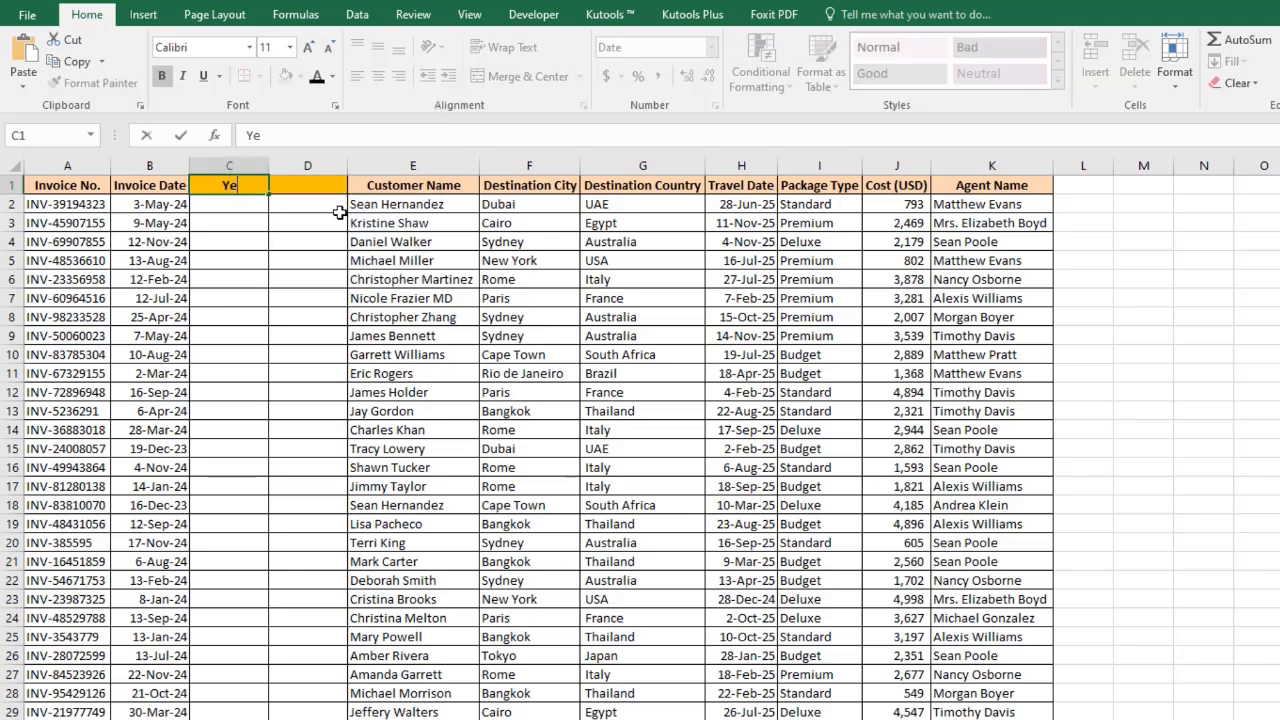
pyautogui.press('Tab')
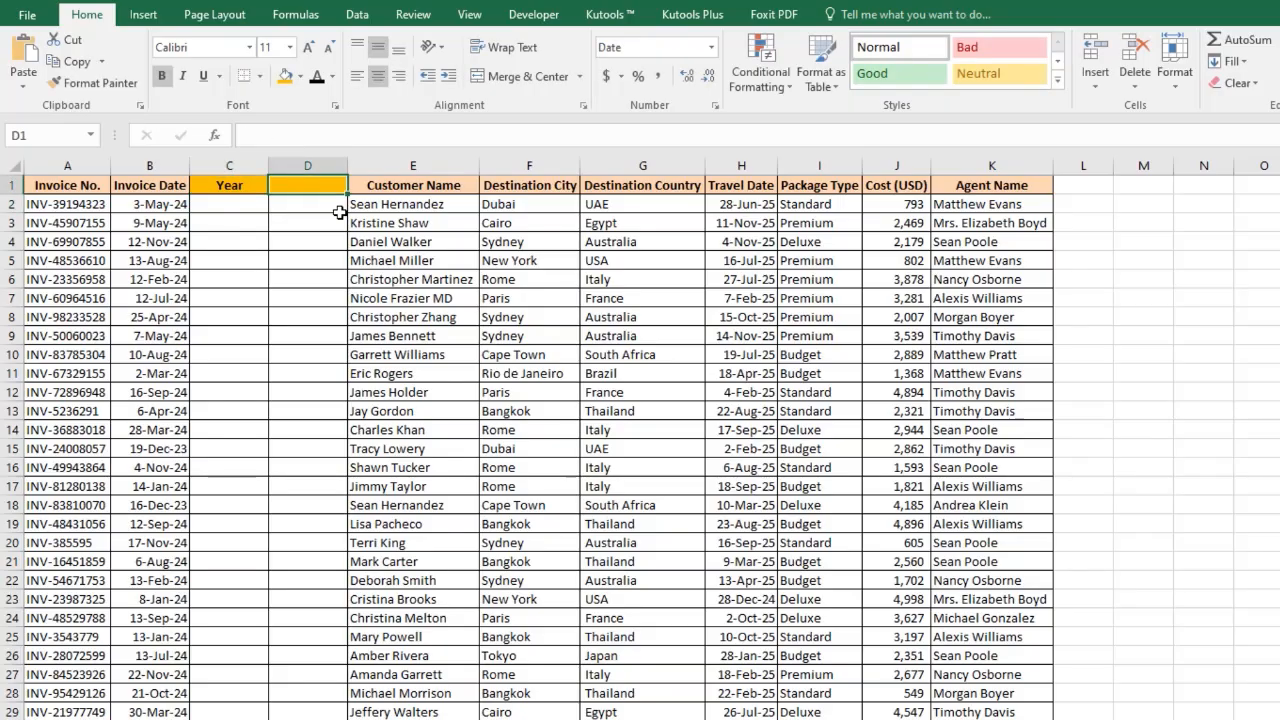
pyautogui.write('Month')
pyautogui.press('Return')
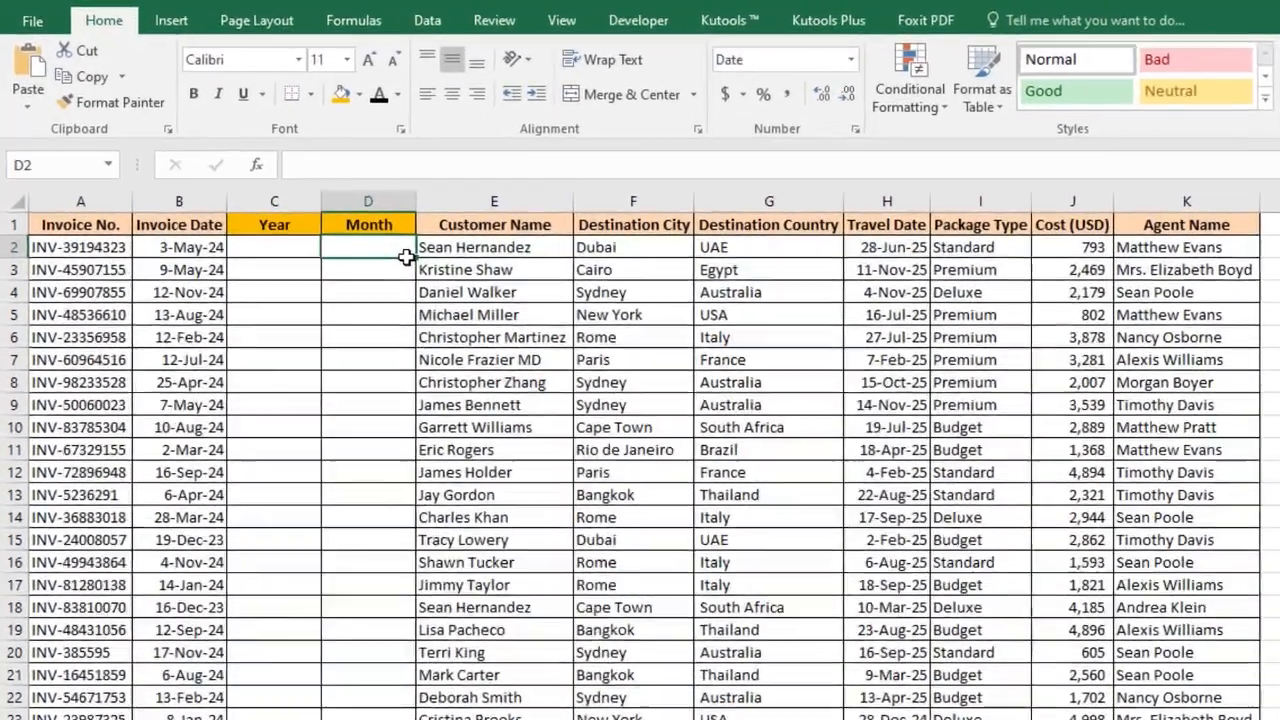
# Enter =Year(B2) in C2 and fill it down the Year column to the last data row.
pyautogui.write('=')
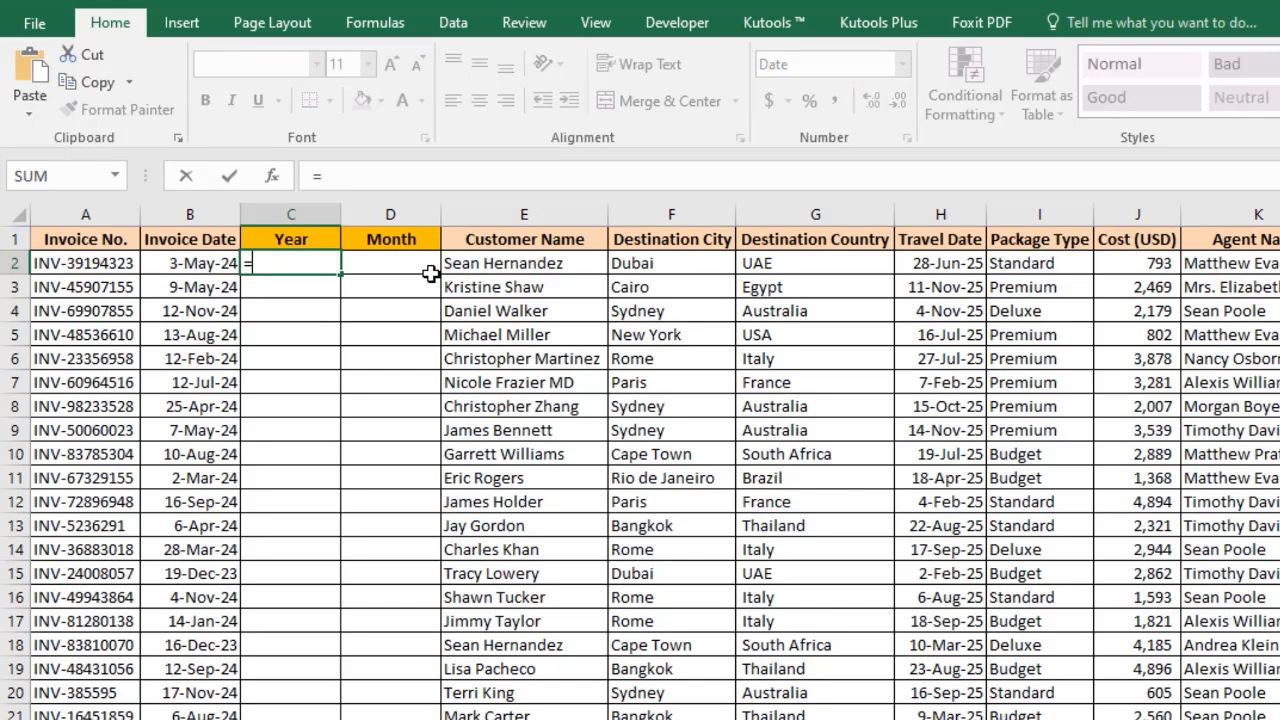
pyautogui.write('Ye')
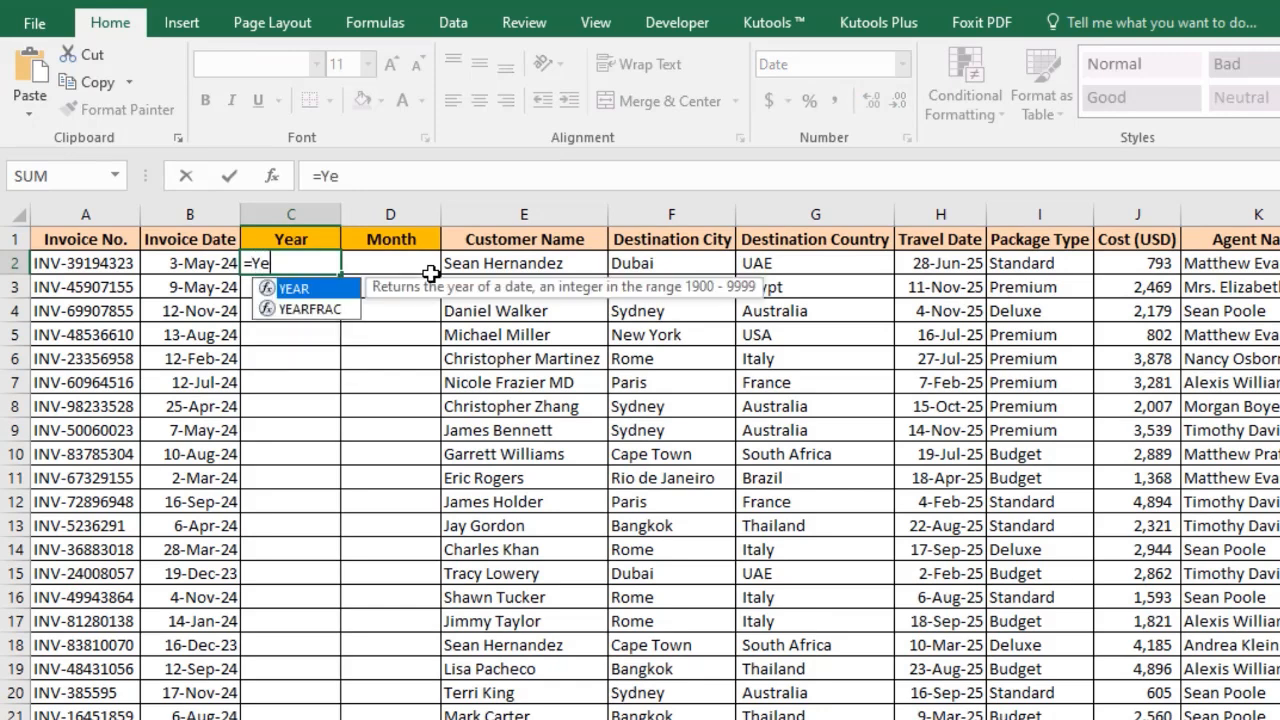
pyautogui.write('ar(')
pyautogui.press('Left')
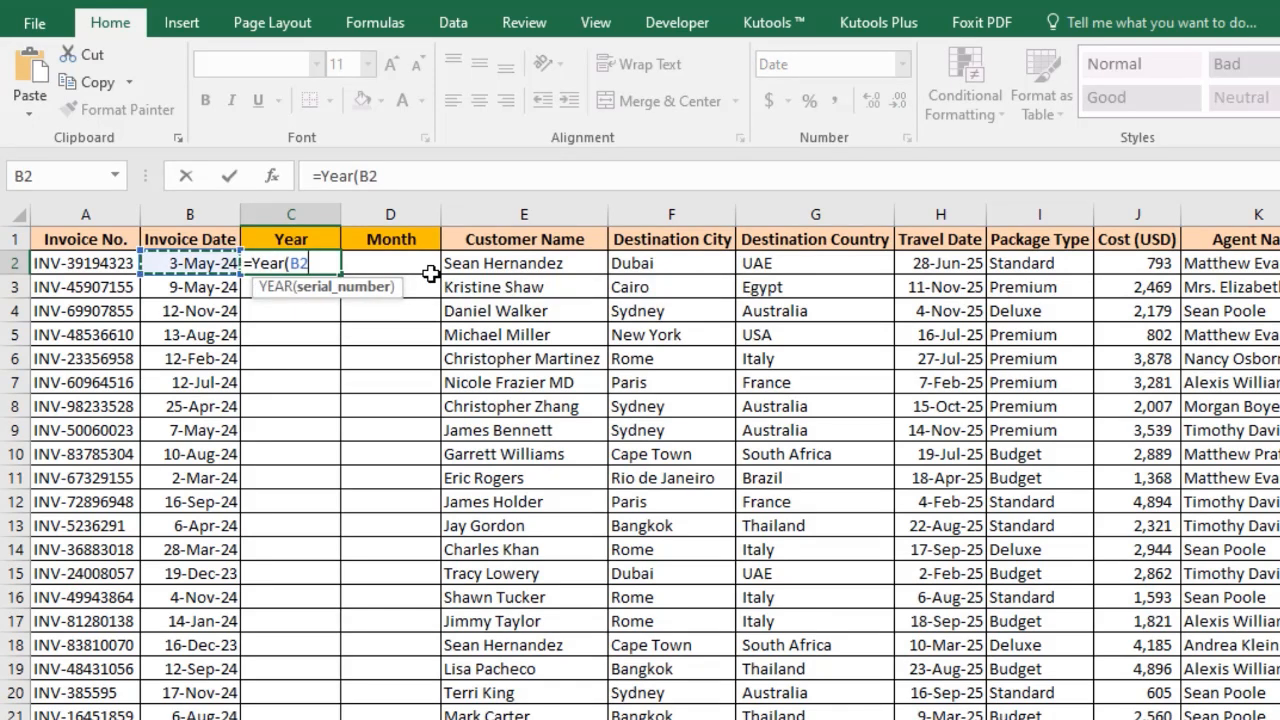
pyautogui.hotkey('ctrl', 'Return')
pyautogui.press('Left')
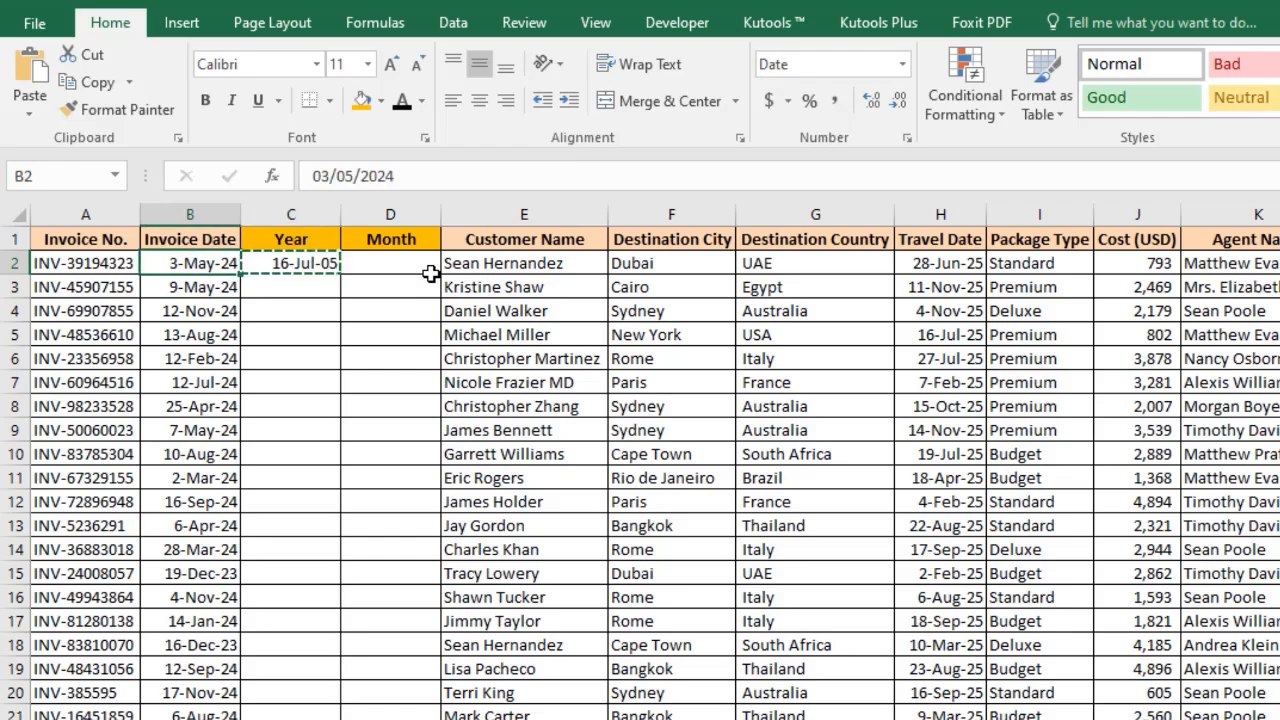
pyautogui.hotkey('ctrl', 'Down')
pyautogui.press('Right')
pyautogui.hotkey('ctrl', 'shift', 'Up')
pyautogui.hotkey('ctrl', 'd')
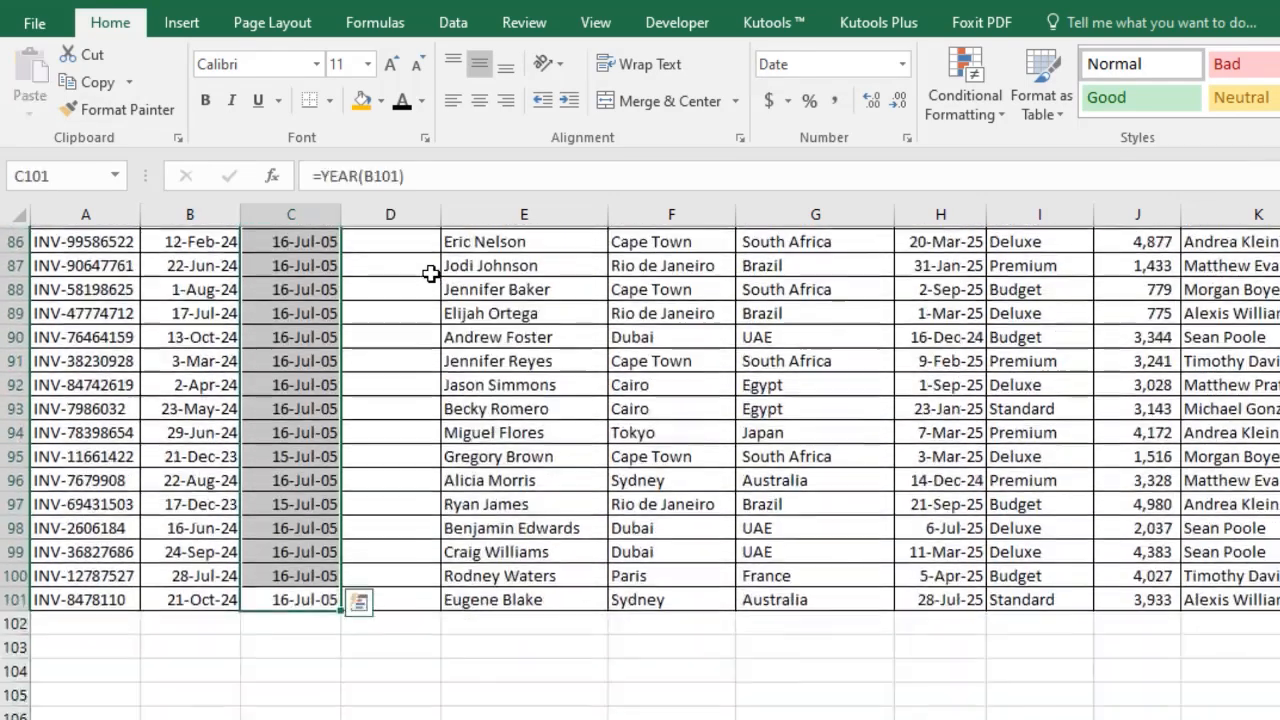
# Set the number format of the Year results to General.
pyautogui.click(901, 64)
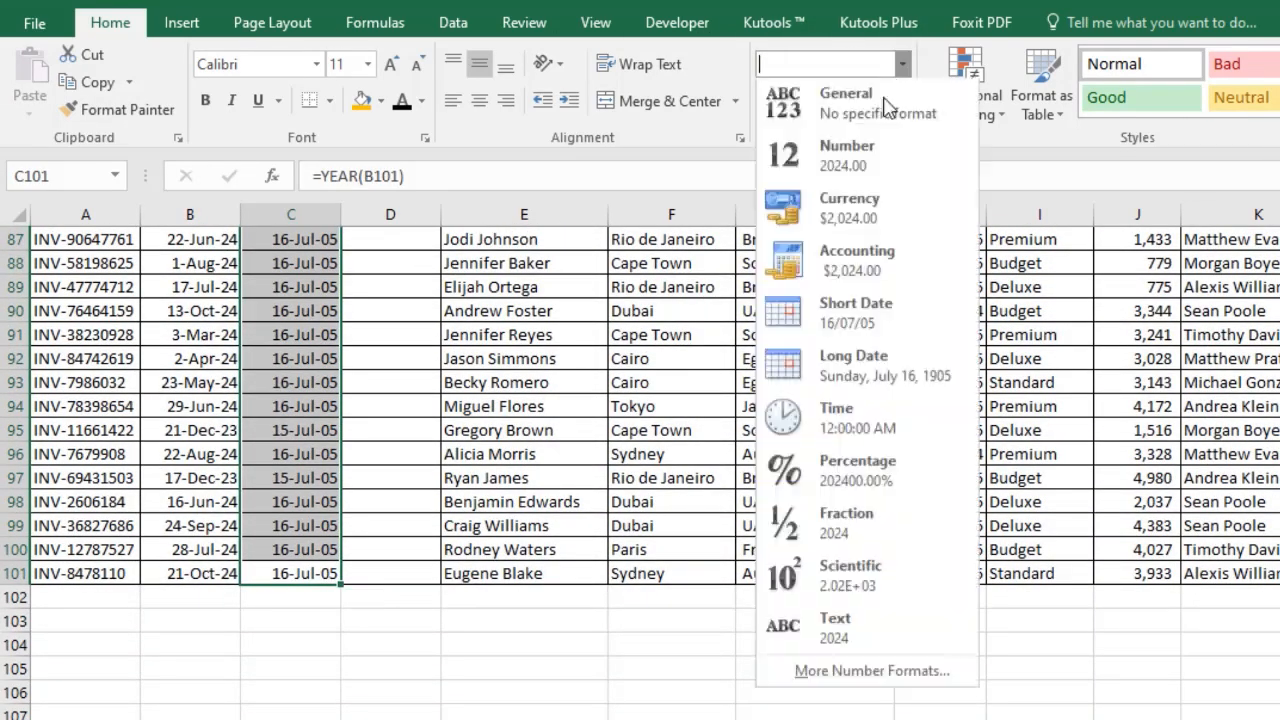
pyautogui.click(829, 100)
pyautogui.hotkey('ctrl', 'Up')
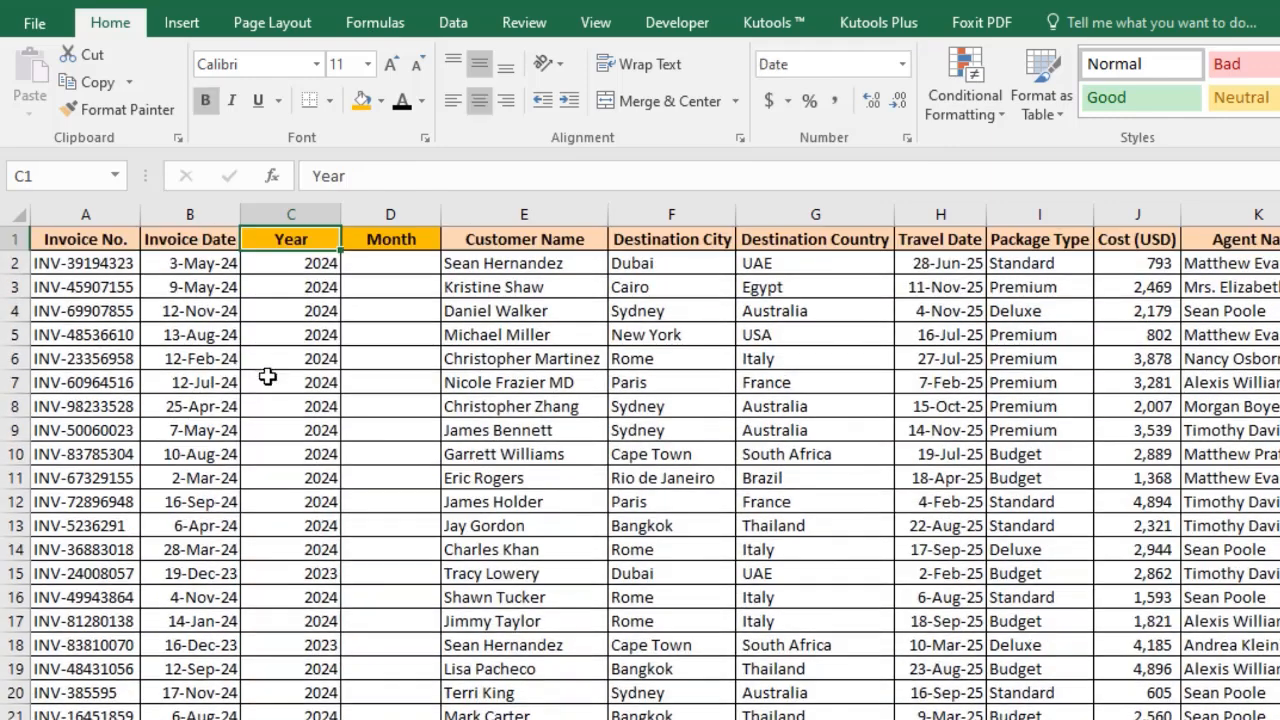
# Center the Year column and autofit its width.
pyautogui.click(305, 215)
pyautogui.click(478, 104)
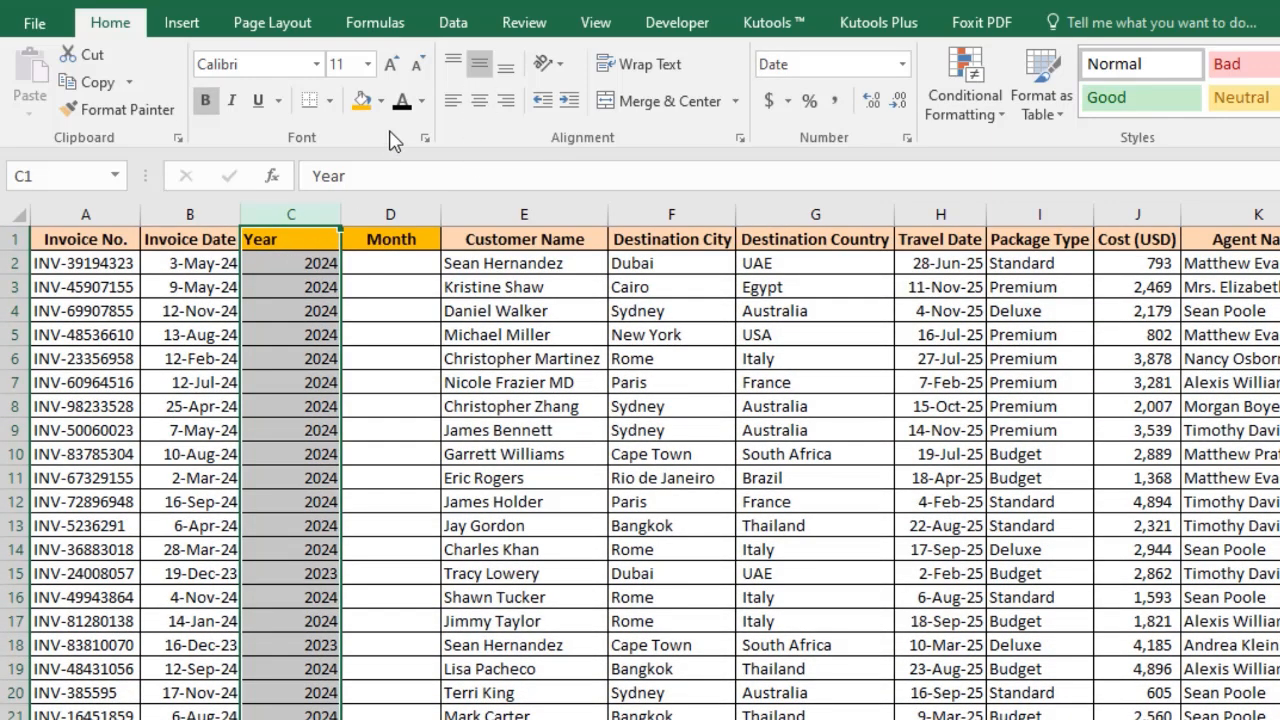
pyautogui.click(478, 104)
pyautogui.doubleClick(336, 214)
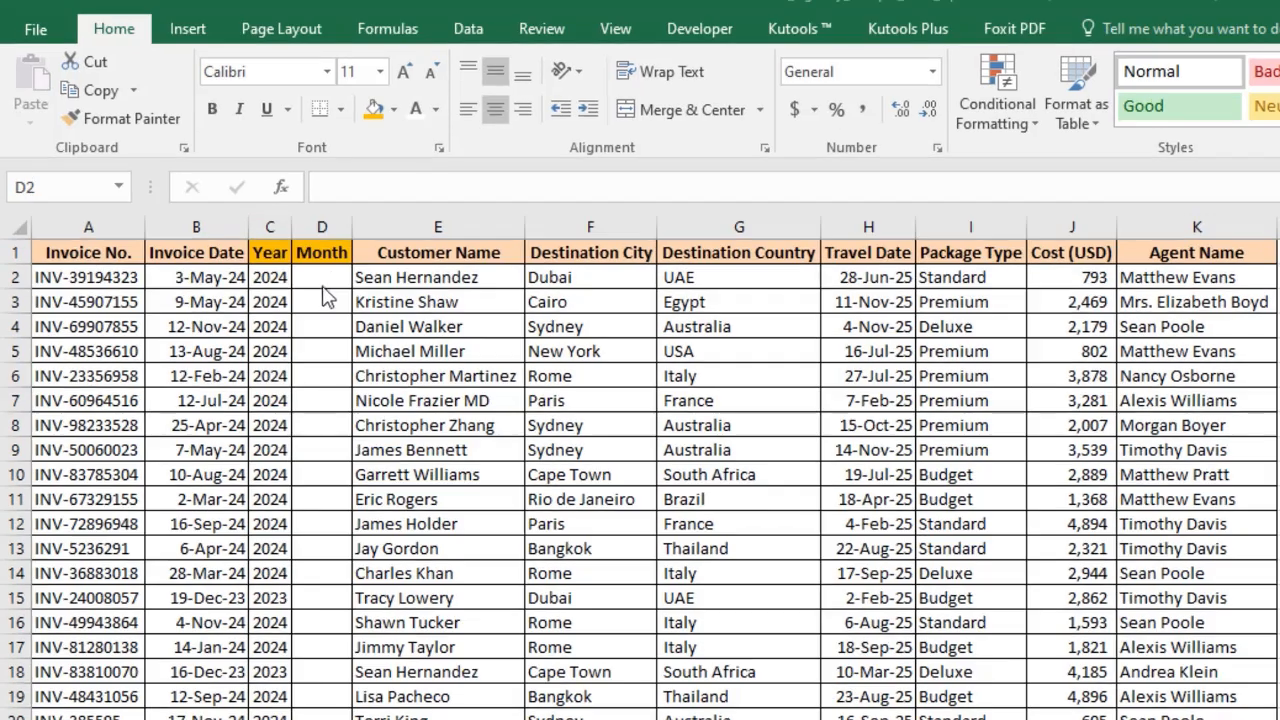
# Enter =TEXT(B2,"mmmm") in D2 to get the invoice month name.
pyautogui.click(320, 259)
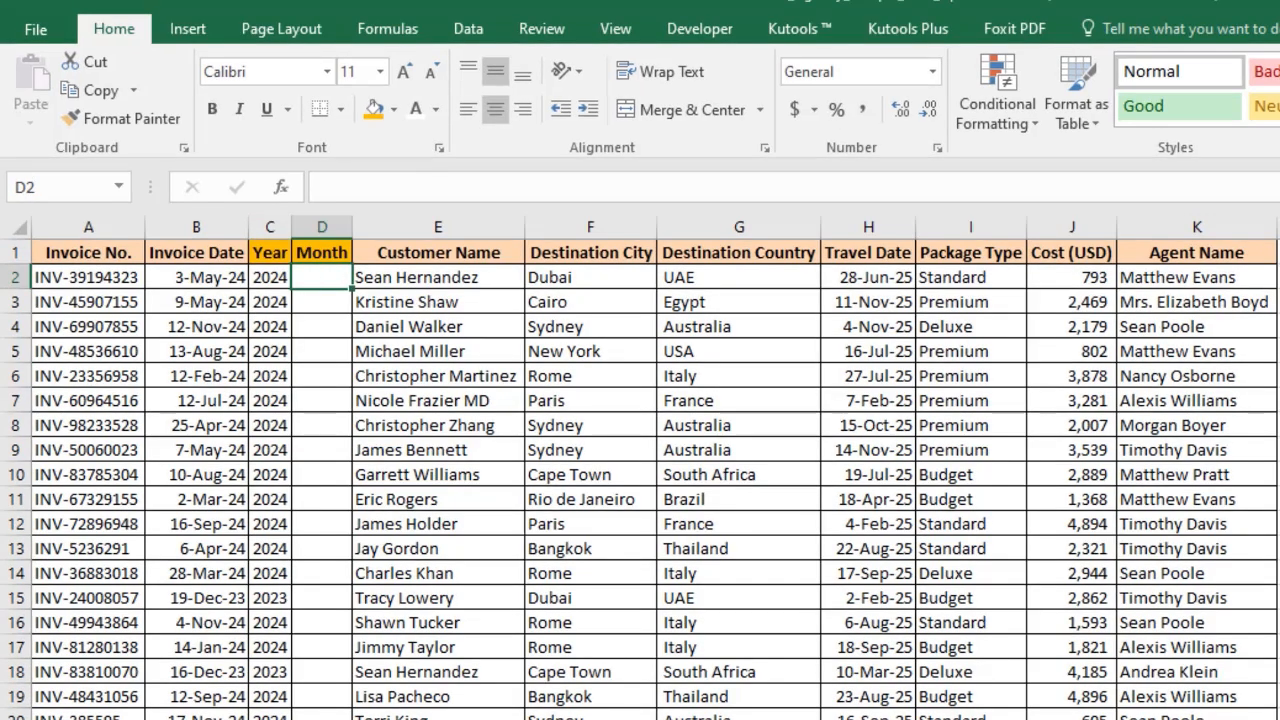
pyautogui.write('=TEXT(')
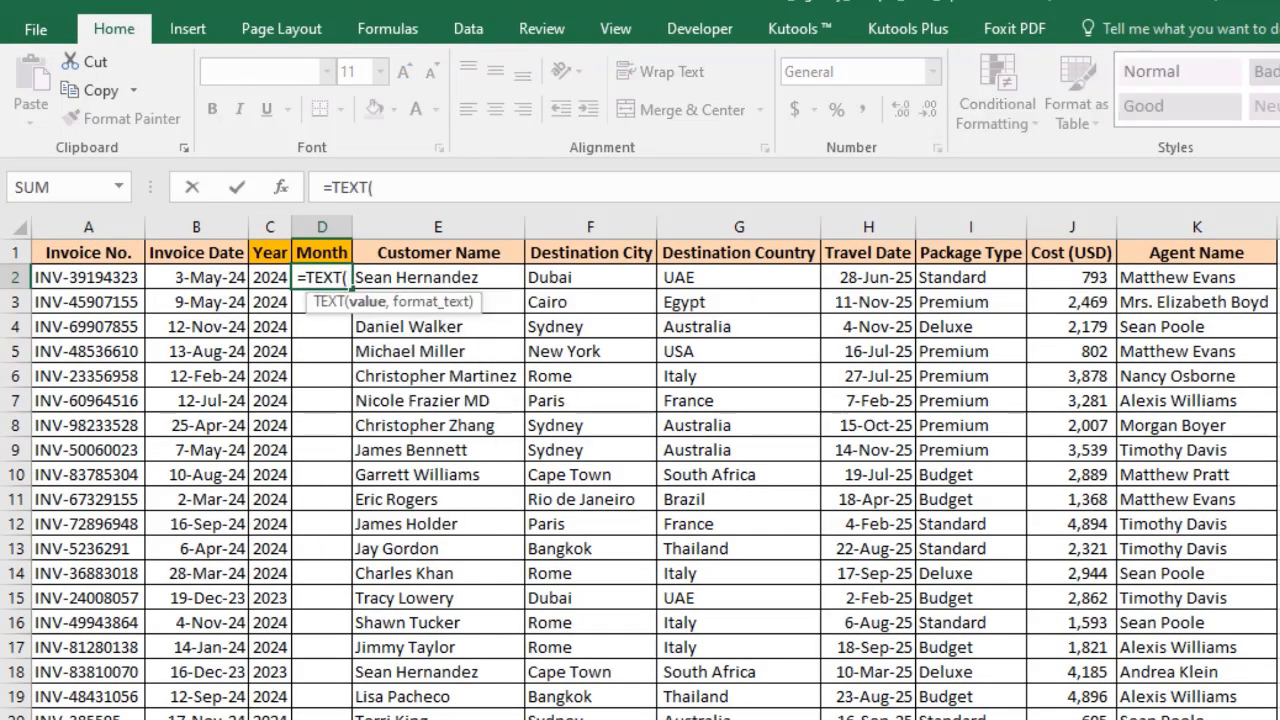
pyautogui.press('Left')
pyautogui.press('Left')
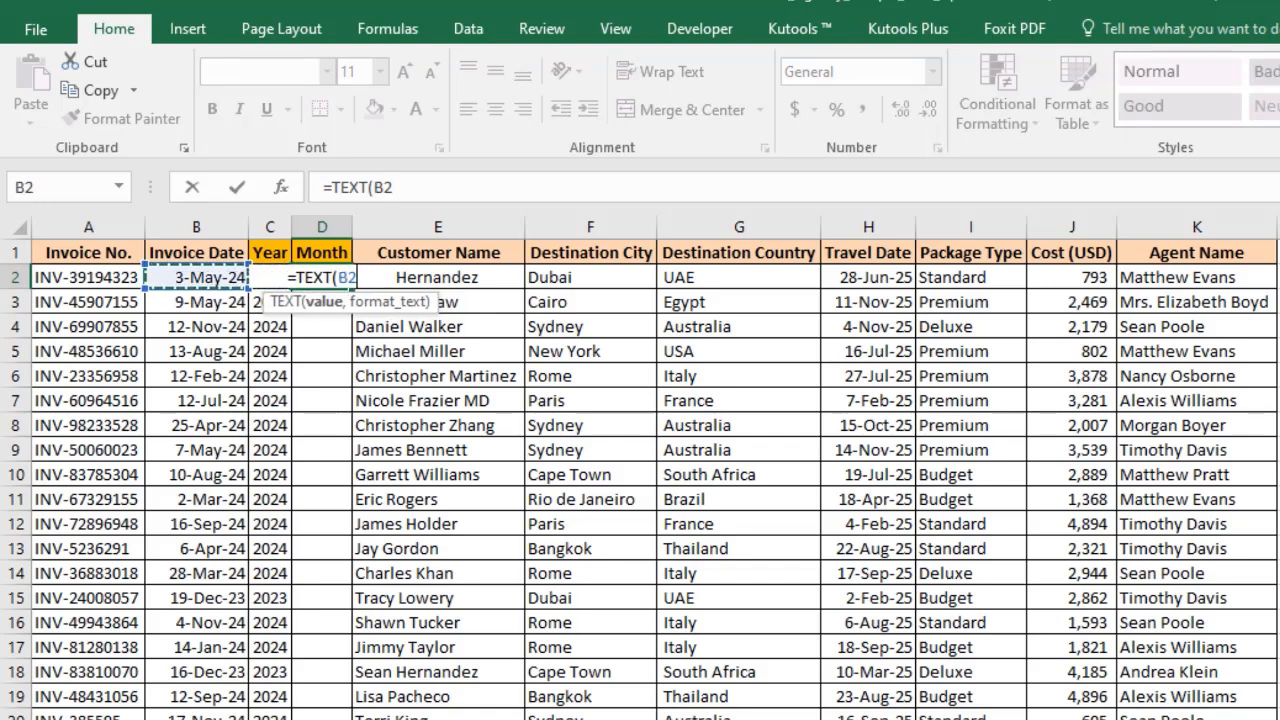
pyautogui.write(',"m')
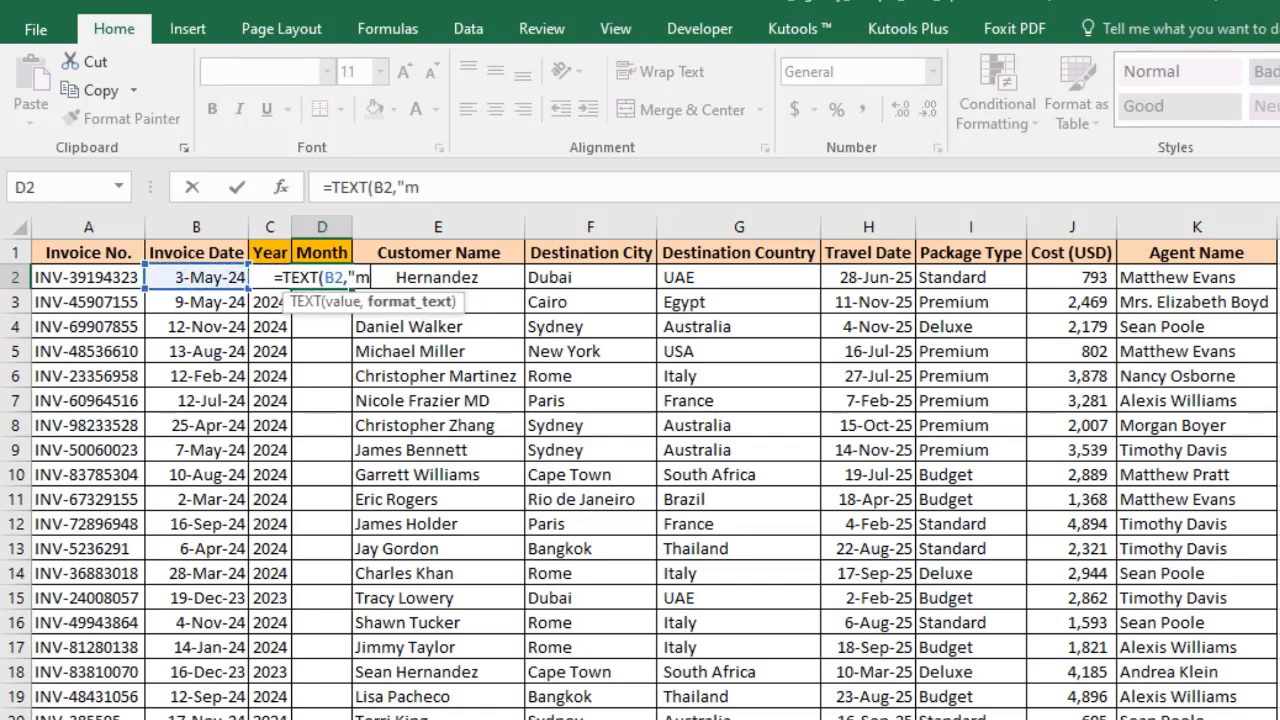
pyautogui.write('mmm"')
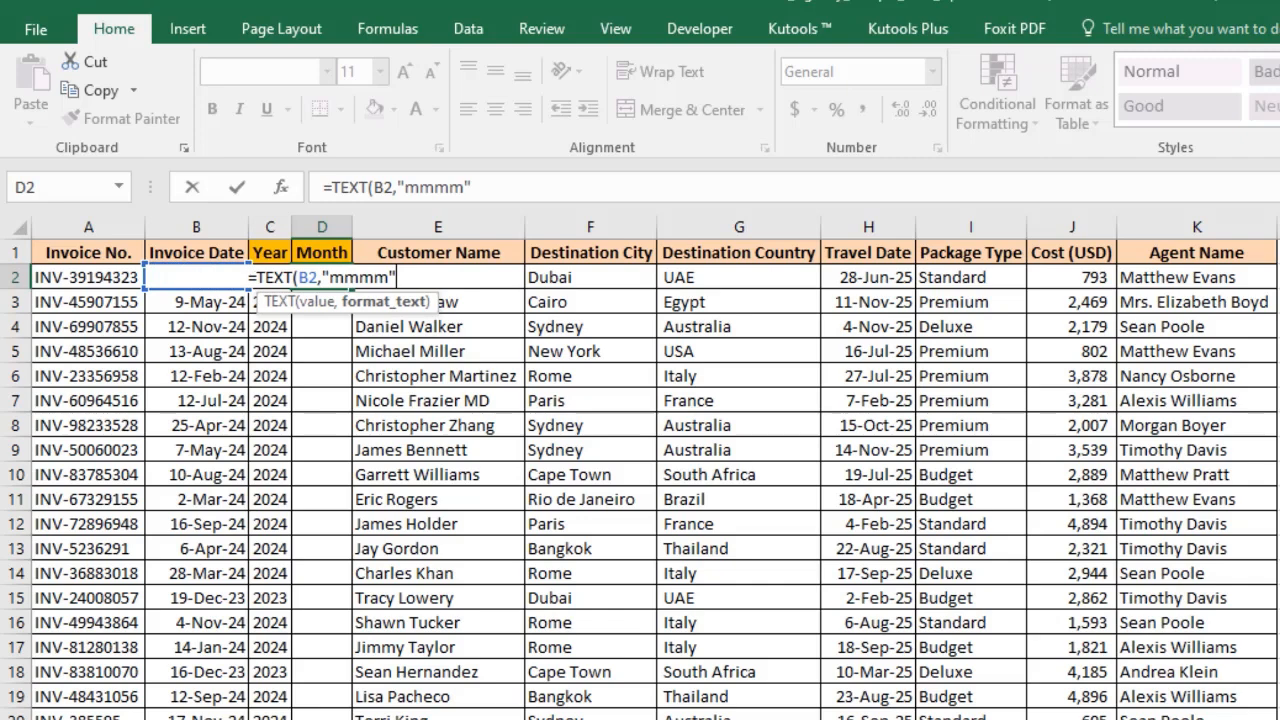
pyautogui.write(')')
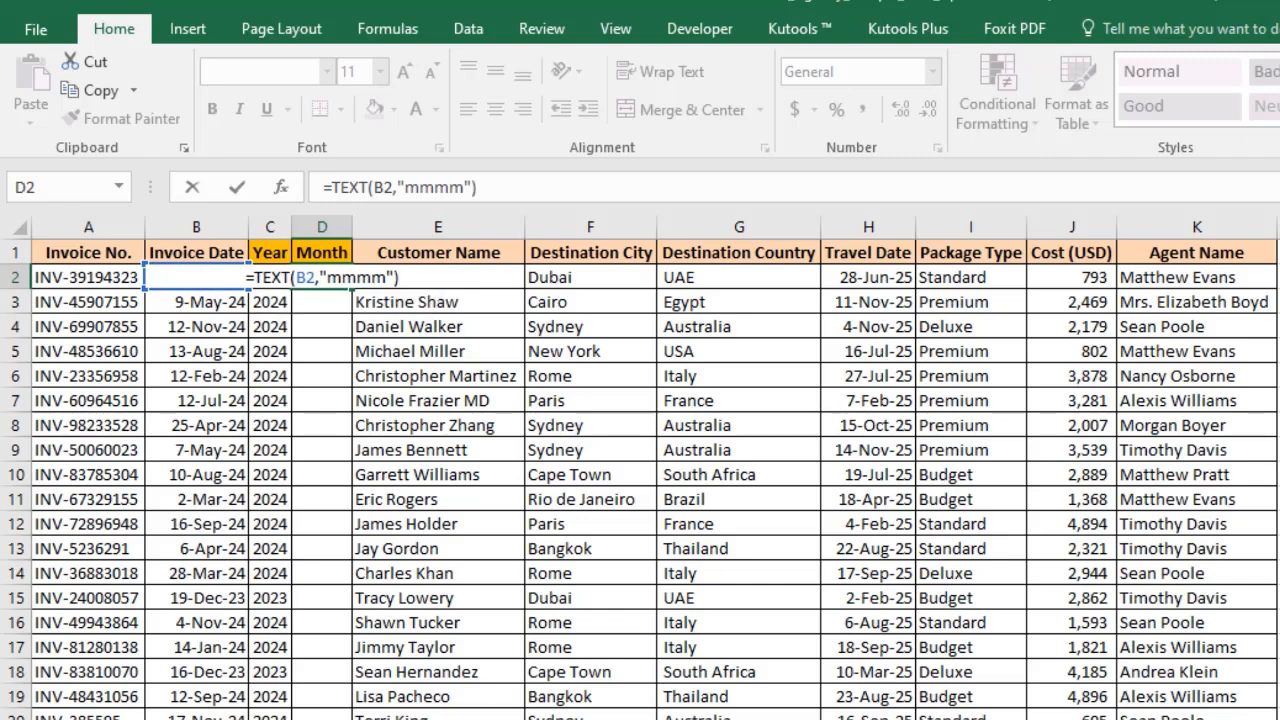
pyautogui.press('Return')
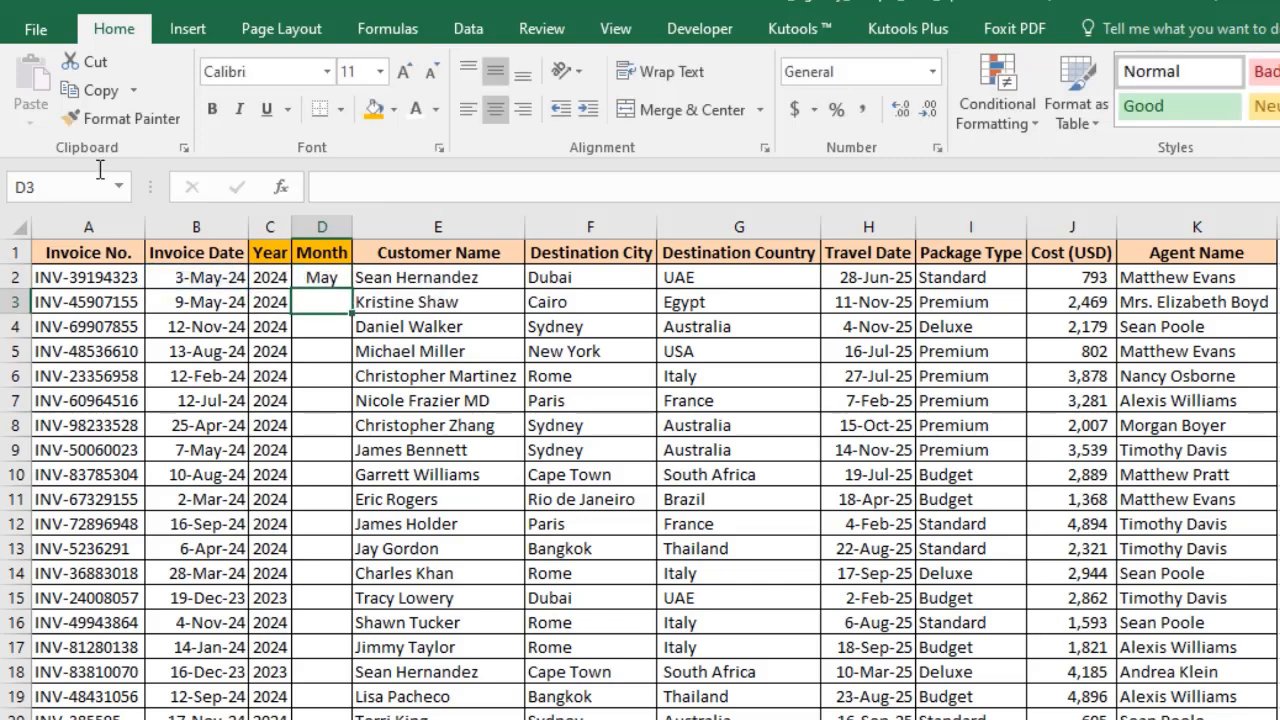
# Fill the month formula down column D and autofit the column.
pyautogui.click(343, 282)
pyautogui.doubleClick(348, 289)
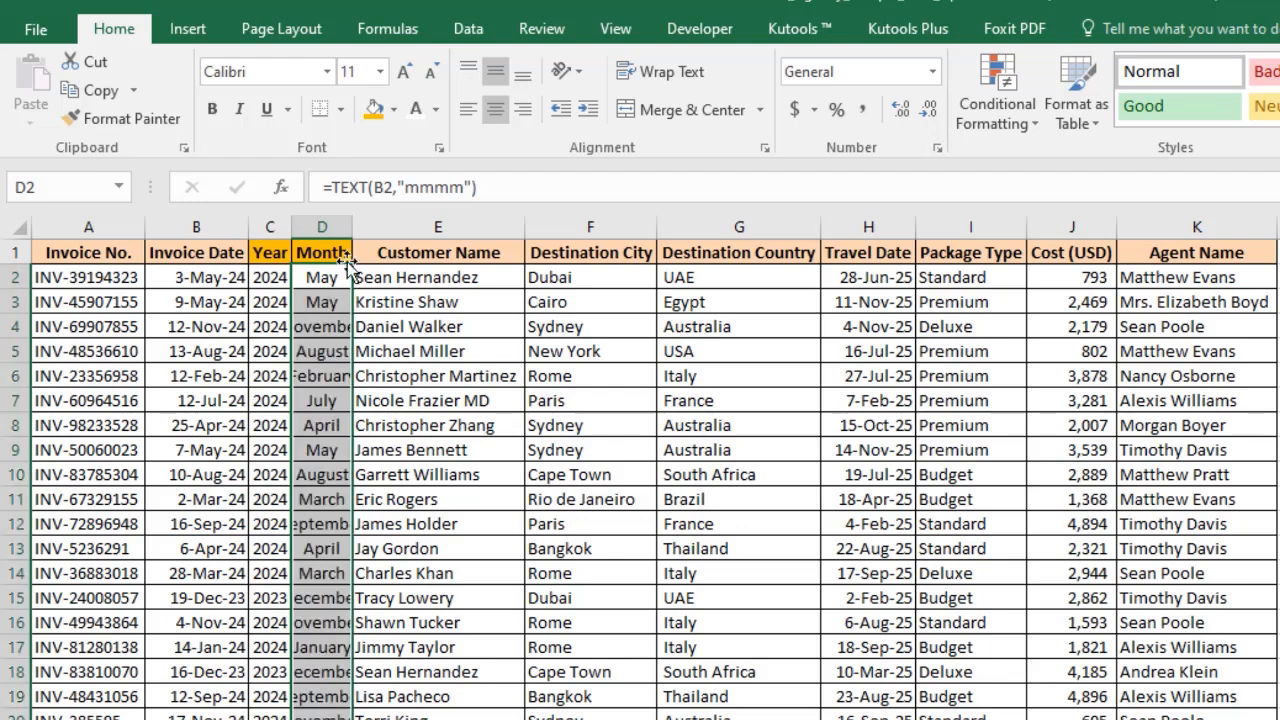
pyautogui.doubleClick(351, 230)
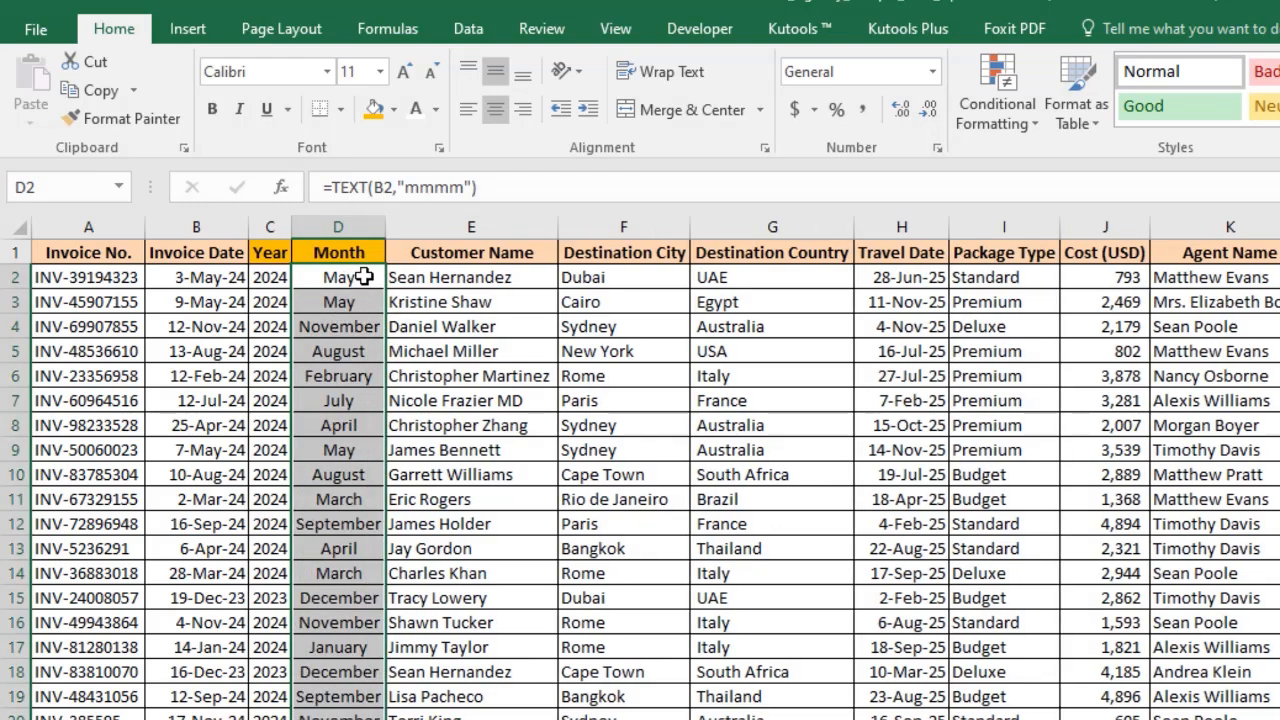
# Change D2's format code to "mmm", refill the formula down column D and narrow the column.
pyautogui.doubleClick(363, 277)
pyautogui.press('BackSpace')
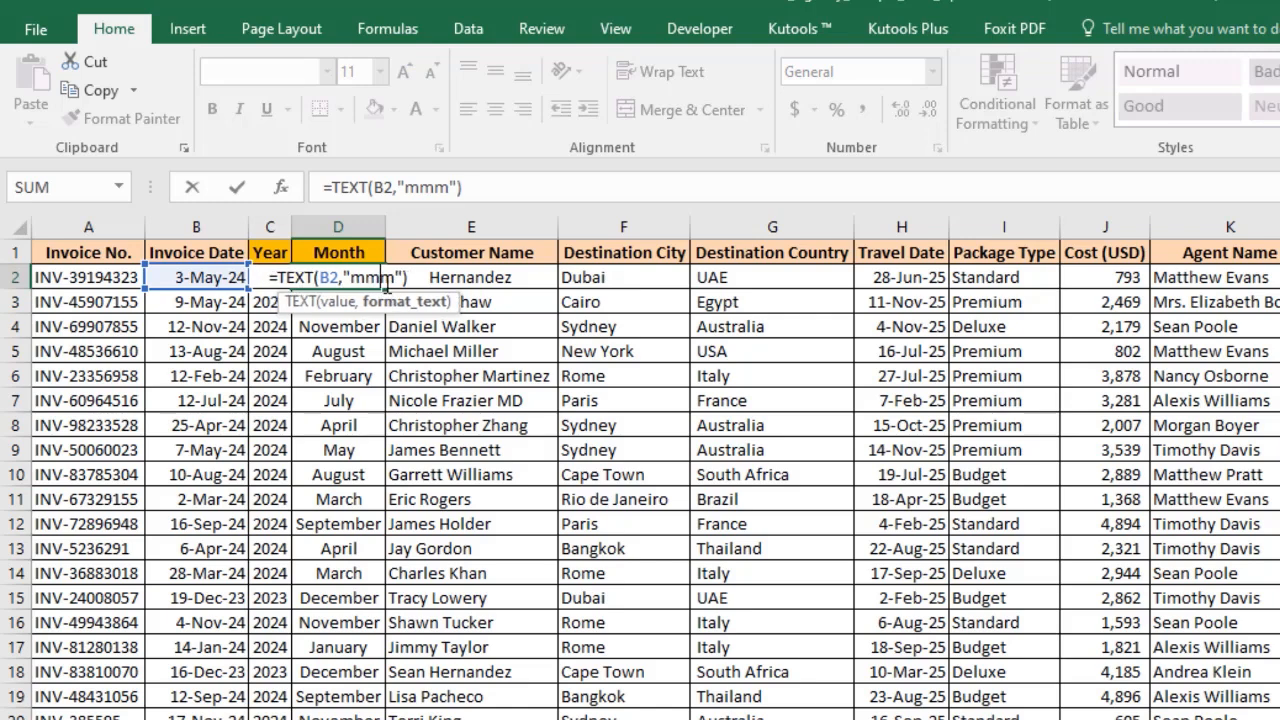
pyautogui.press('Return')
pyautogui.press('Up')
pyautogui.doubleClick(385, 289)
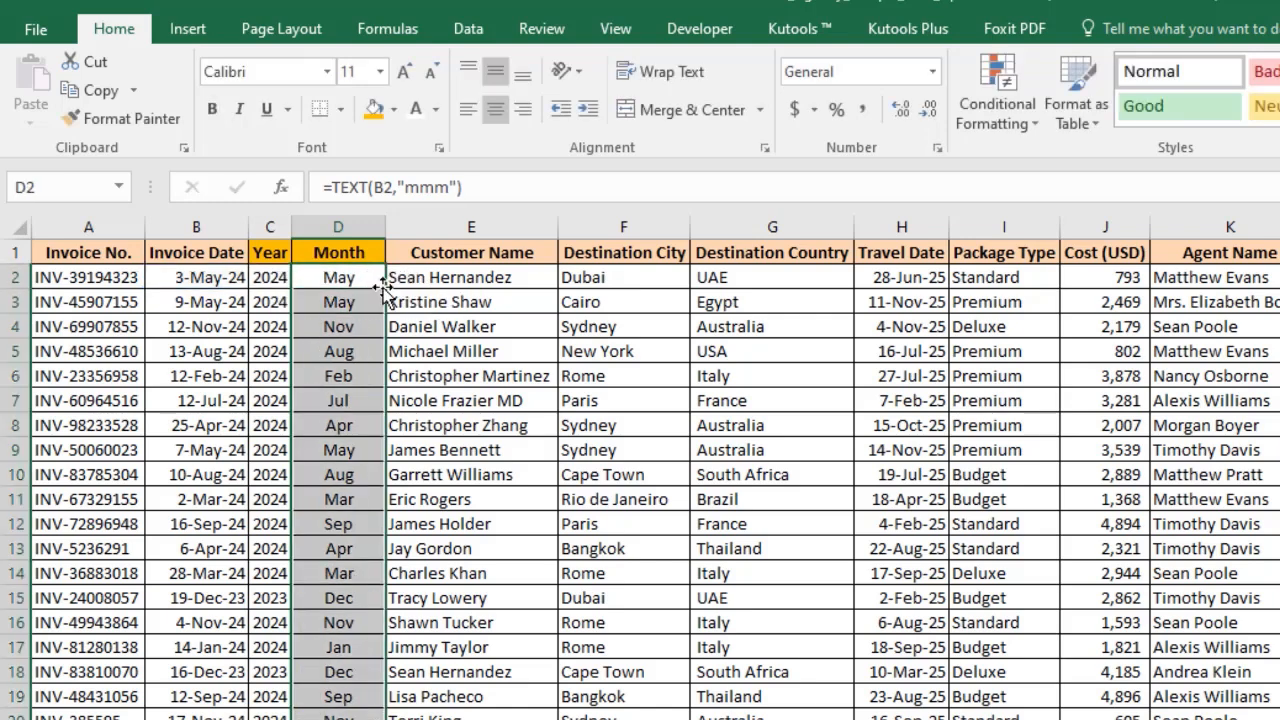
pyautogui.moveTo(386, 221); pyautogui.dragTo(349, 221)
# Select the whole booking data range and insert a PivotTable on a new worksheet.
pyautogui.click(400, 326)
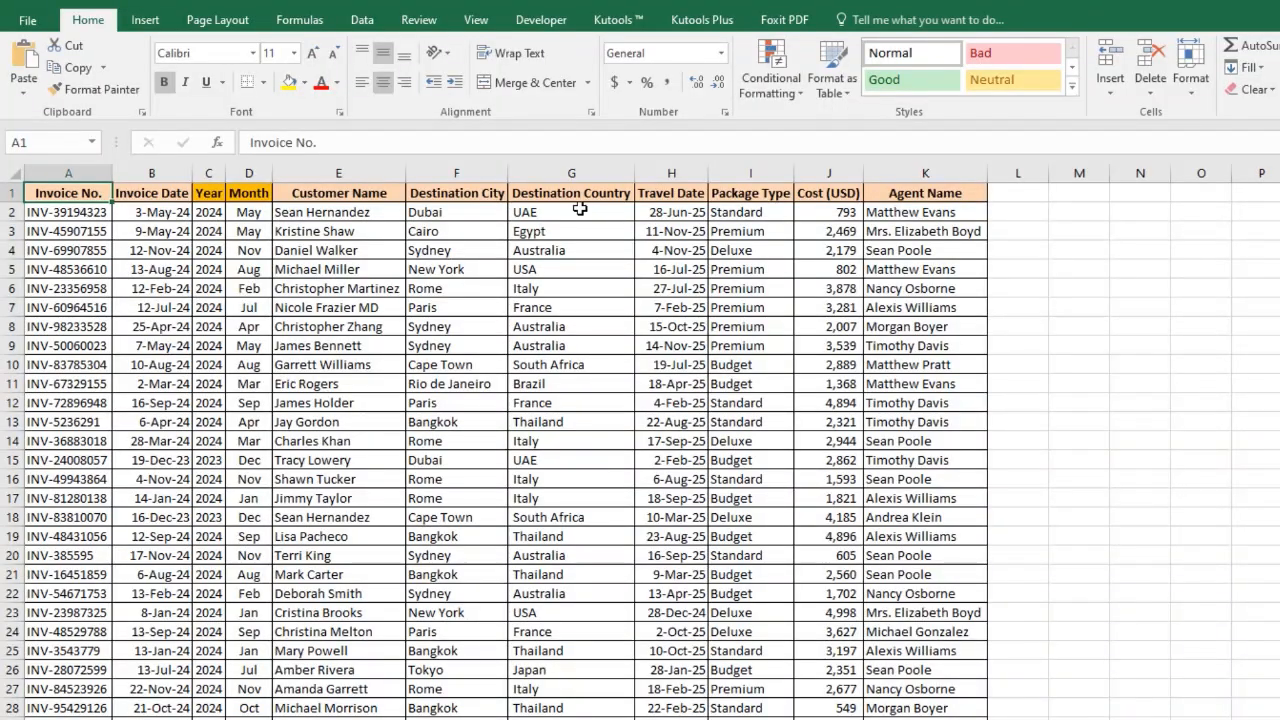
pyautogui.hotkey('ctrl', 'shift', 'Right')
pyautogui.hotkey('ctrl', 'shift', 'Down')
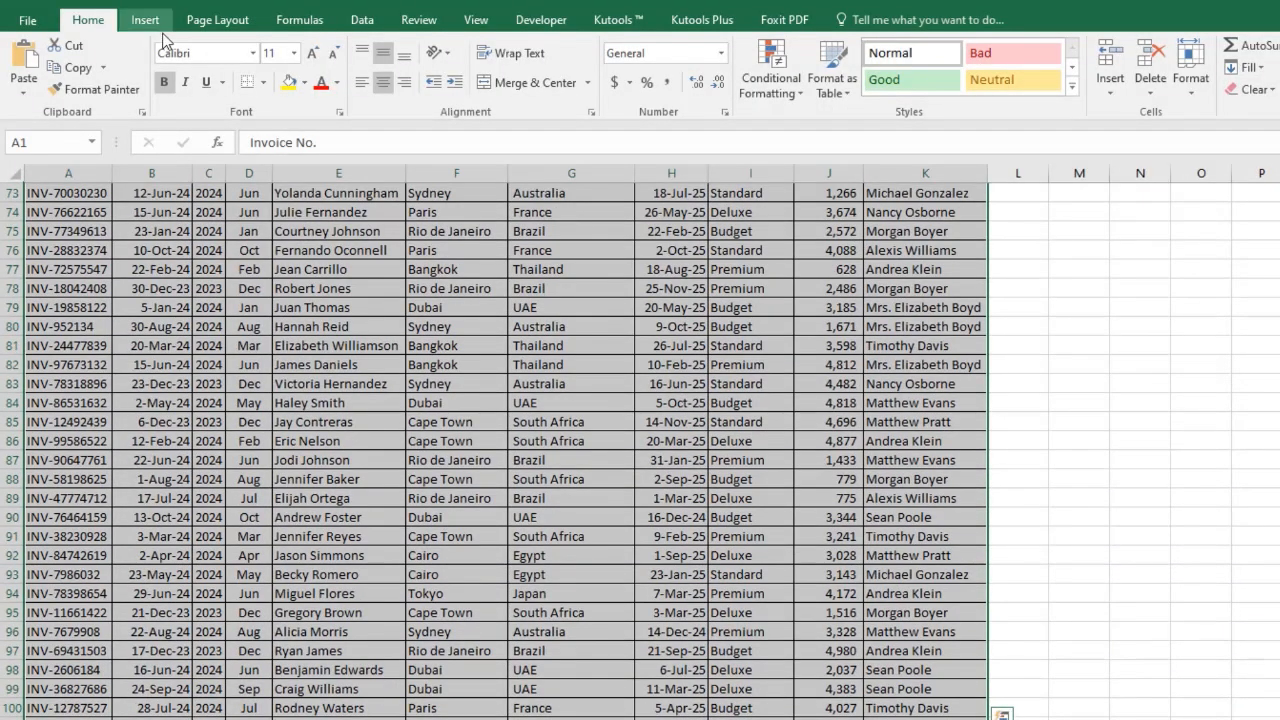
pyautogui.click(145, 20)
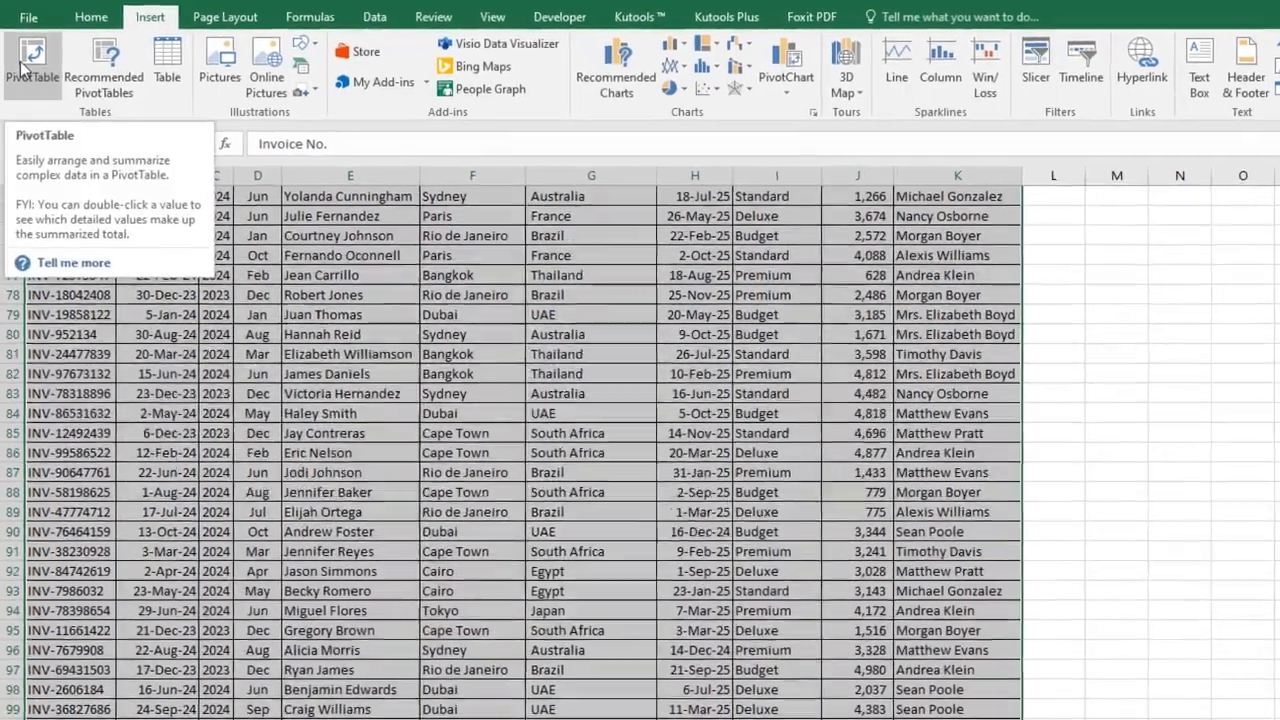
pyautogui.click(22, 70)
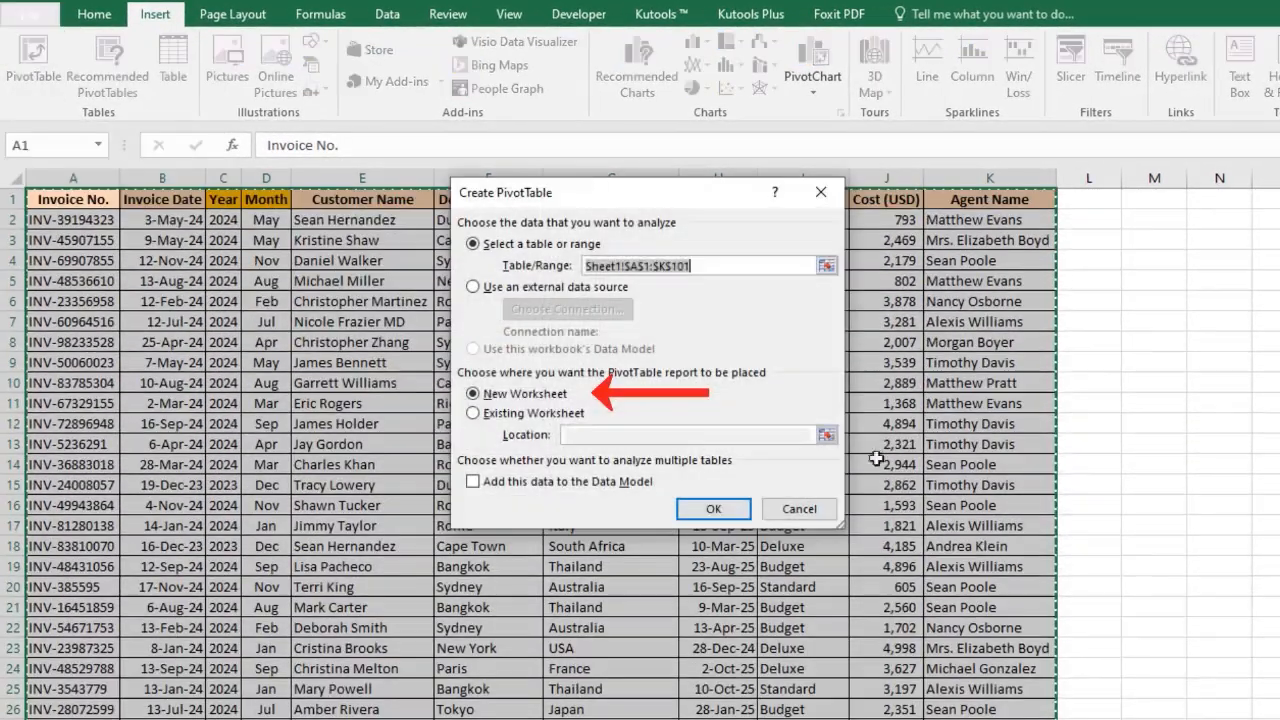
pyautogui.click(720, 509)
# Turn on the classic PivotTable layout in the PivotTable options.
pyautogui.rightClick(196, 366)
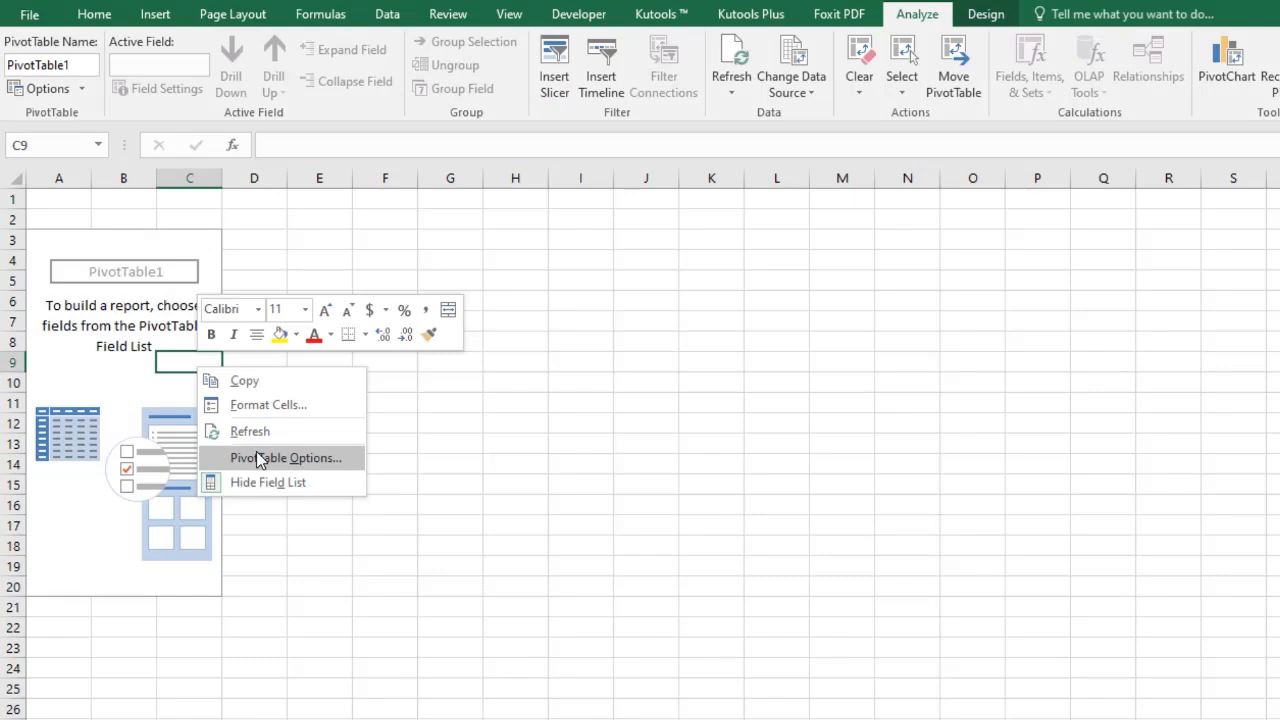
pyautogui.click(256, 451)
pyautogui.moveTo(296, 209); pyautogui.dragTo(431, 190)
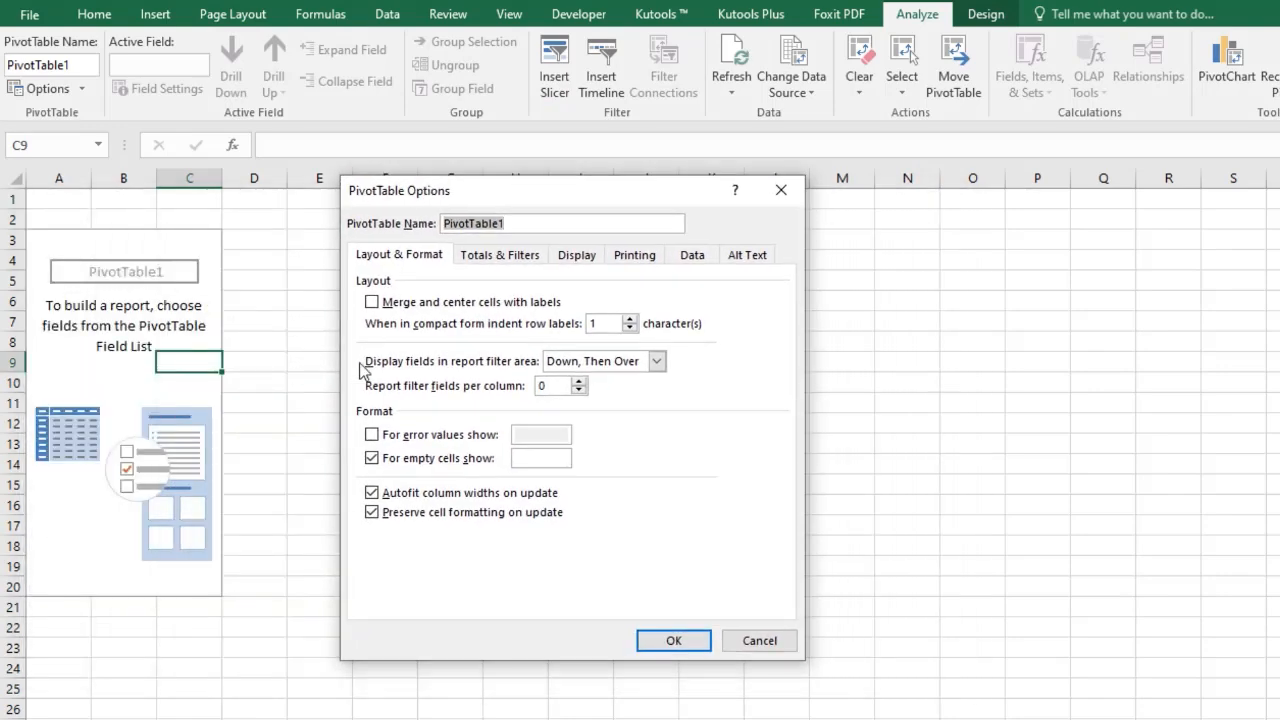
pyautogui.click(576, 256)
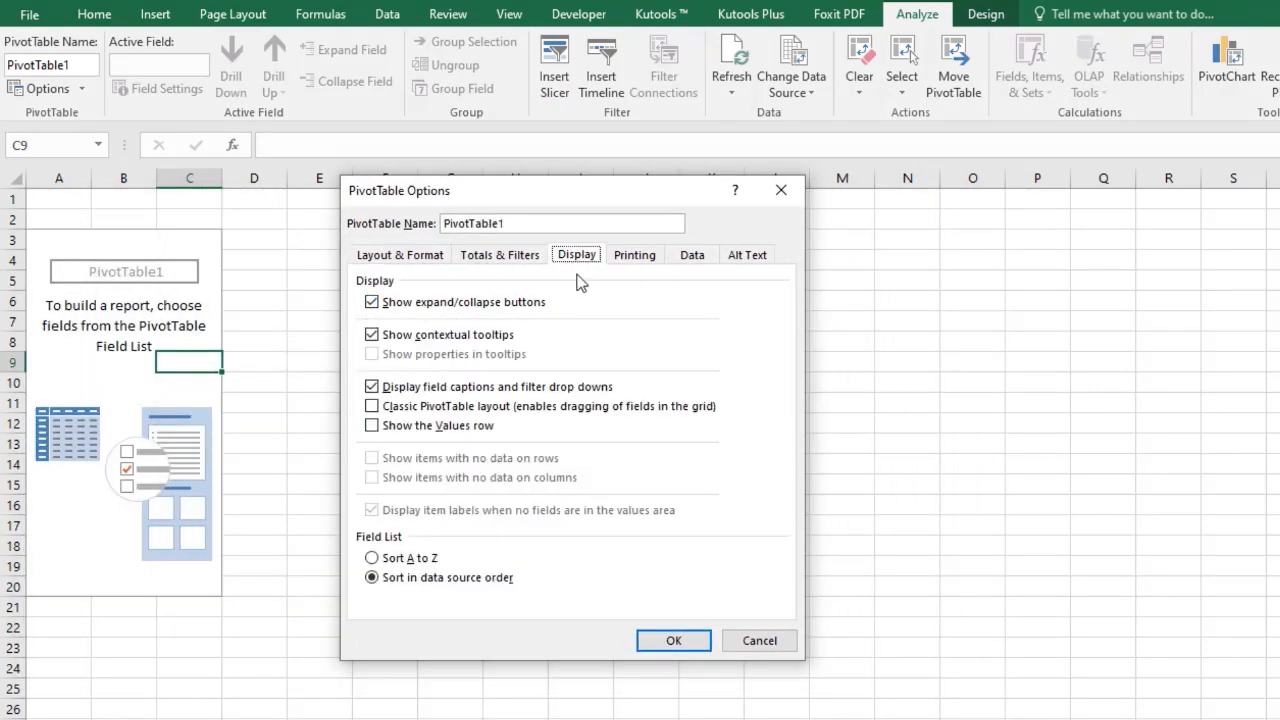
pyautogui.click(430, 407)
pyautogui.click(674, 640)
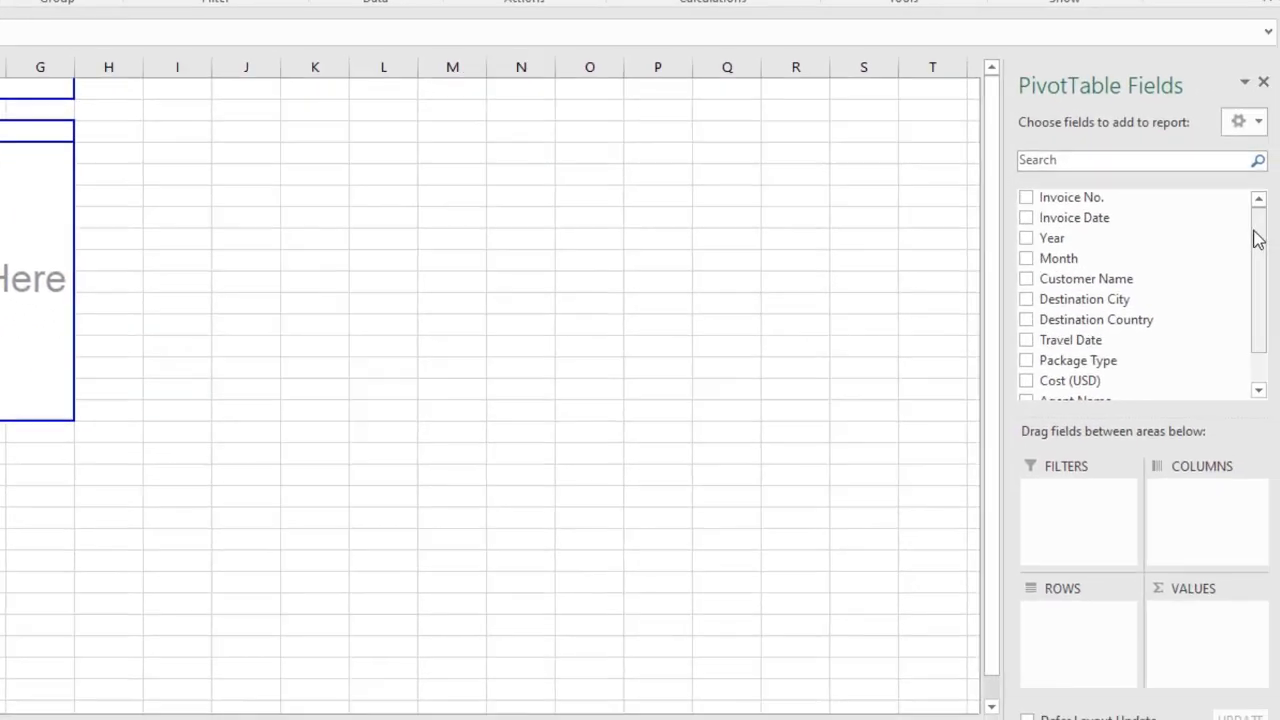
# Add Destination Country to the pivot rows and Cost (USD) to the values.
pyautogui.moveTo(1256, 240); pyautogui.dragTo(1255, 272)
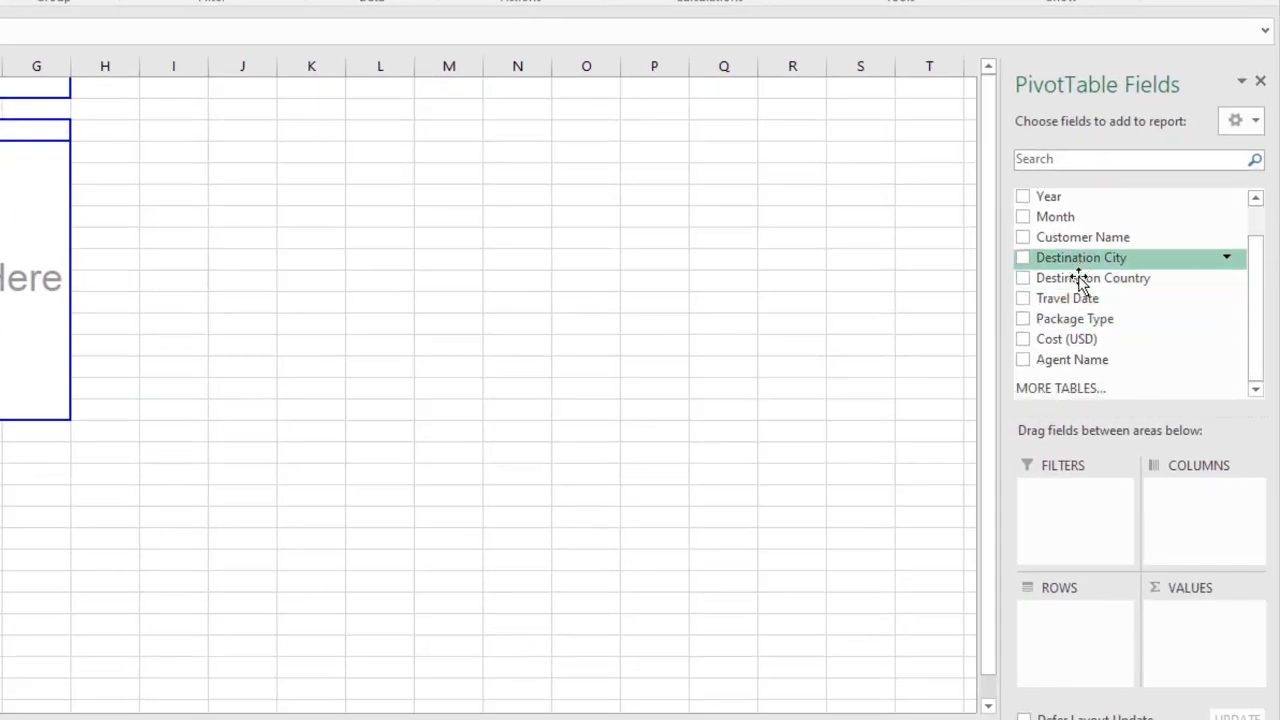
pyautogui.moveTo(1082, 290); pyautogui.dragTo(1085, 632)
pyautogui.moveTo(1084, 341); pyautogui.dragTo(1196, 634)
# Sort the pivot's cost totals from largest to smallest.
pyautogui.rightClick(224, 309)
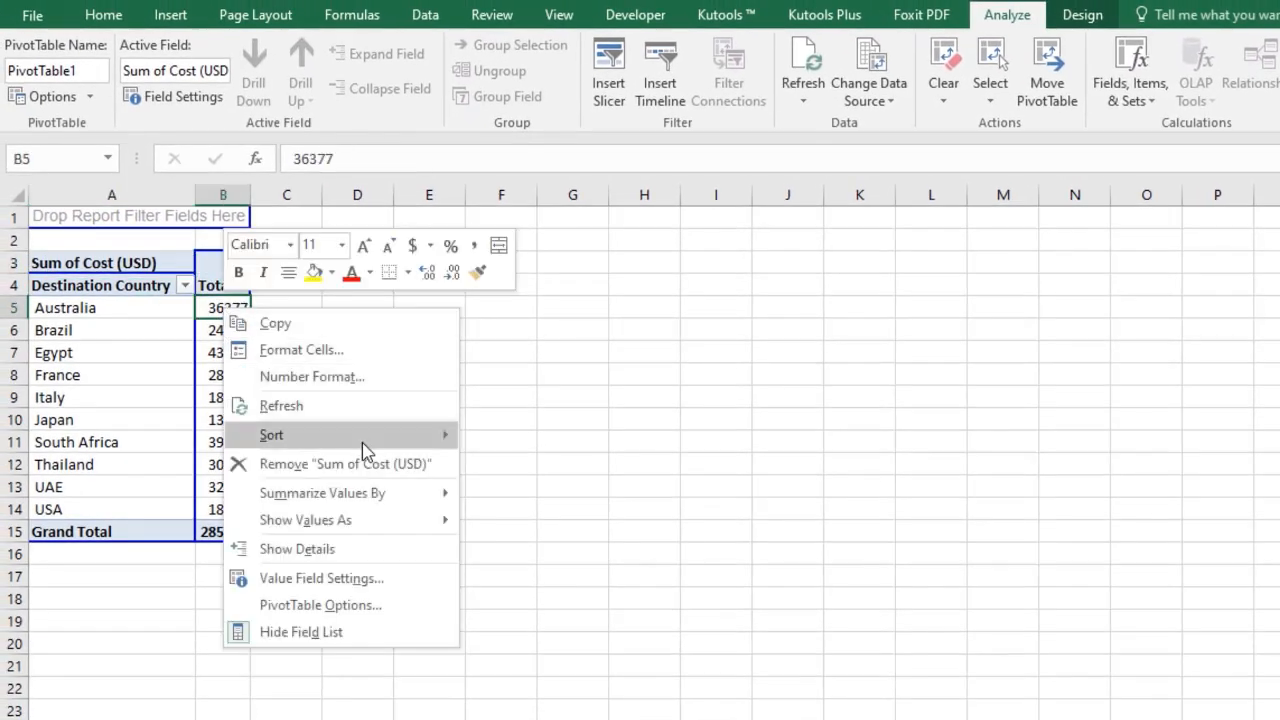
pyautogui.moveTo(362, 440)
pyautogui.click(530, 462)
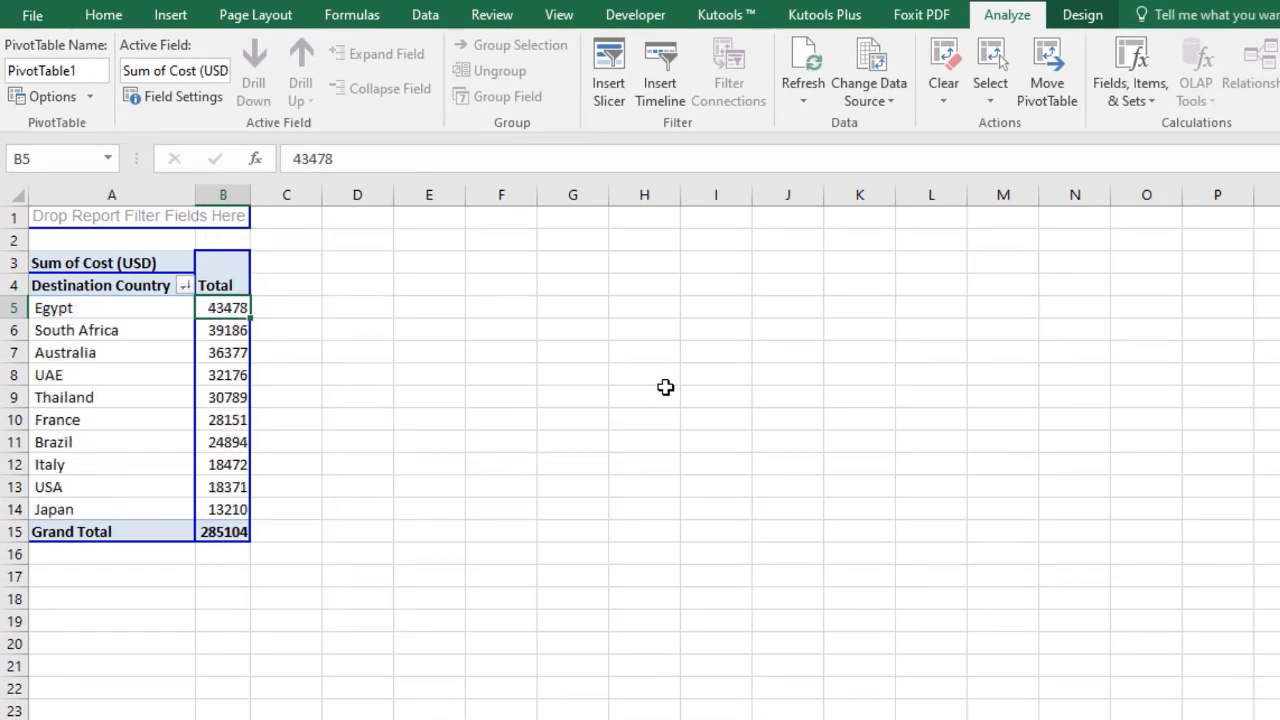
# Copy the pivot table and paste it at F3 as values, then paste its formatting.
pyautogui.rightClick(35, 262)
pyautogui.click(91, 274)
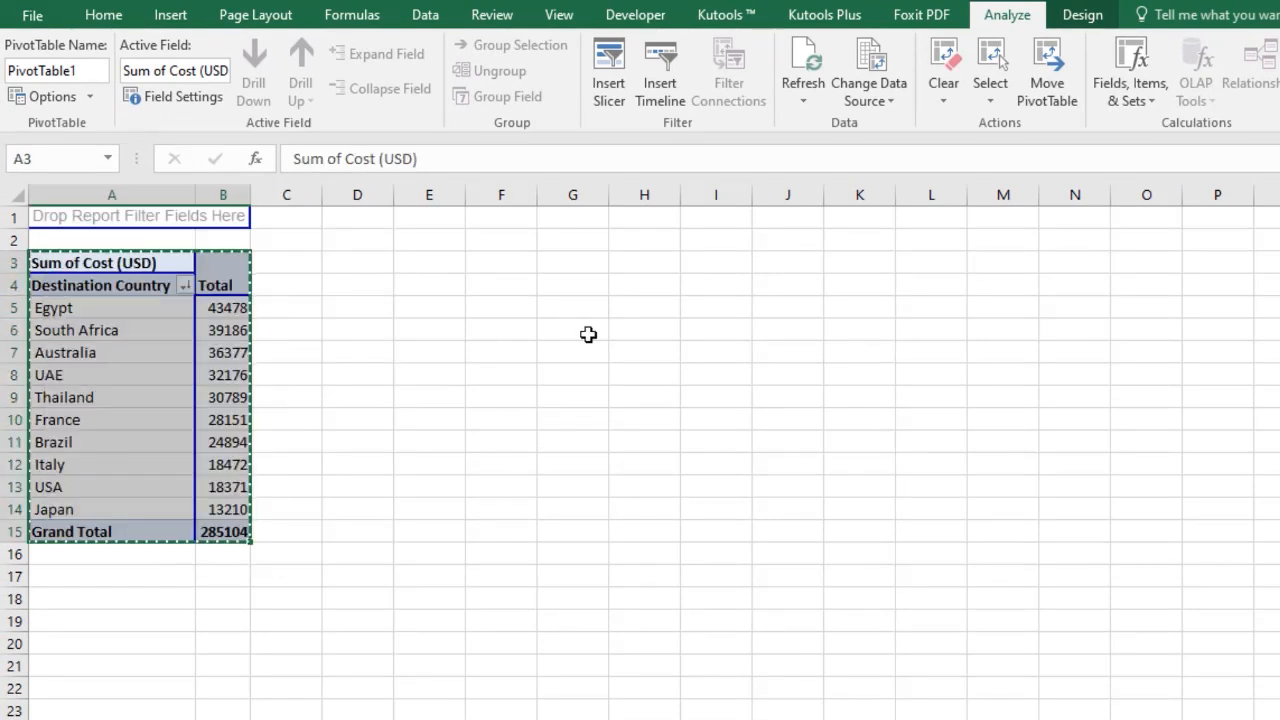
pyautogui.click(497, 263)
pyautogui.rightClick(497, 263)
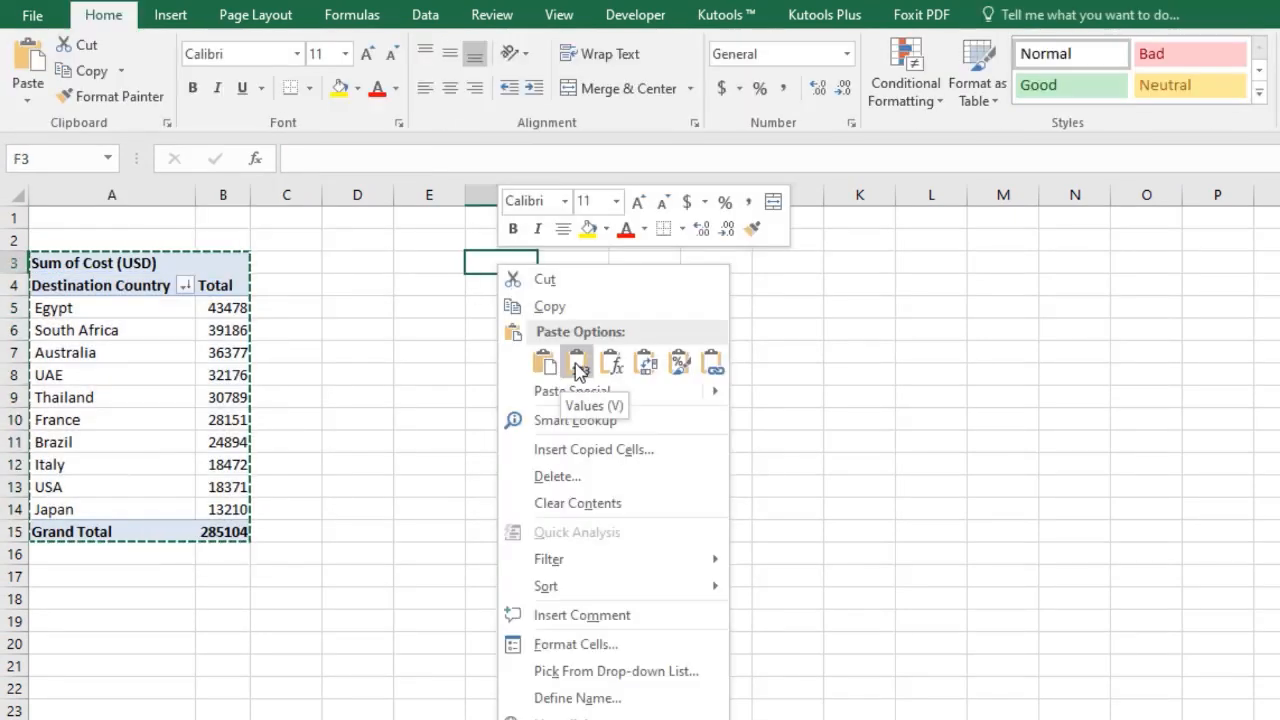
pyautogui.click(578, 367)
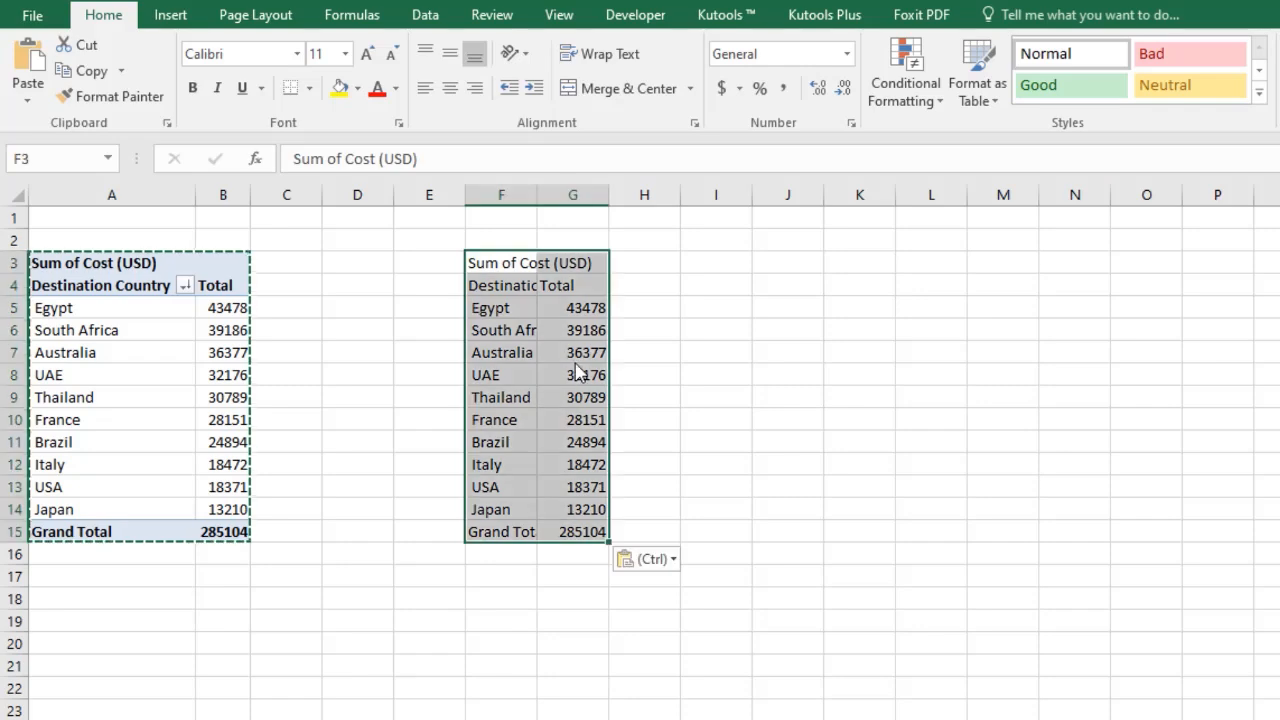
pyautogui.rightClick(522, 262)
pyautogui.click(704, 368)
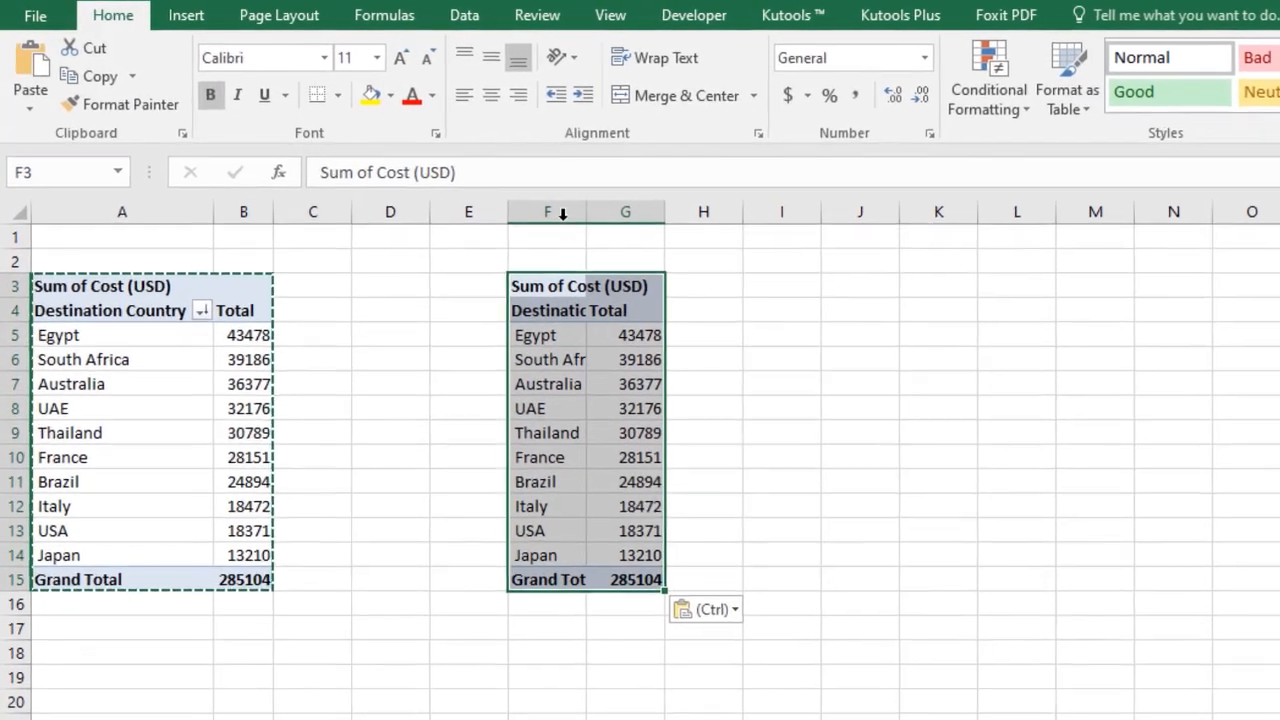
# Autofit columns F and G of the pasted copy and clear the Grand Total row's contents and formatting.
pyautogui.moveTo(527, 196); pyautogui.dragTo(657, 212)
pyautogui.doubleClick(675, 214)
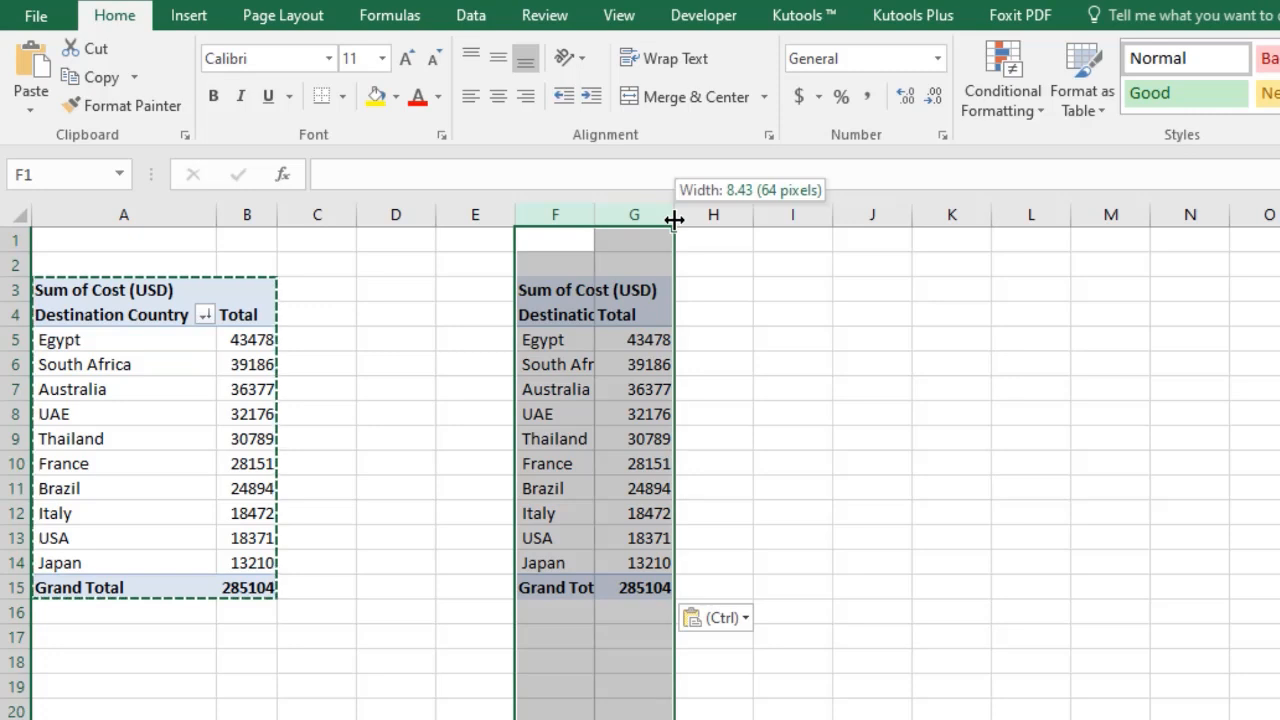
pyautogui.click(722, 365)
pyautogui.moveTo(615, 588); pyautogui.dragTo(803, 586)
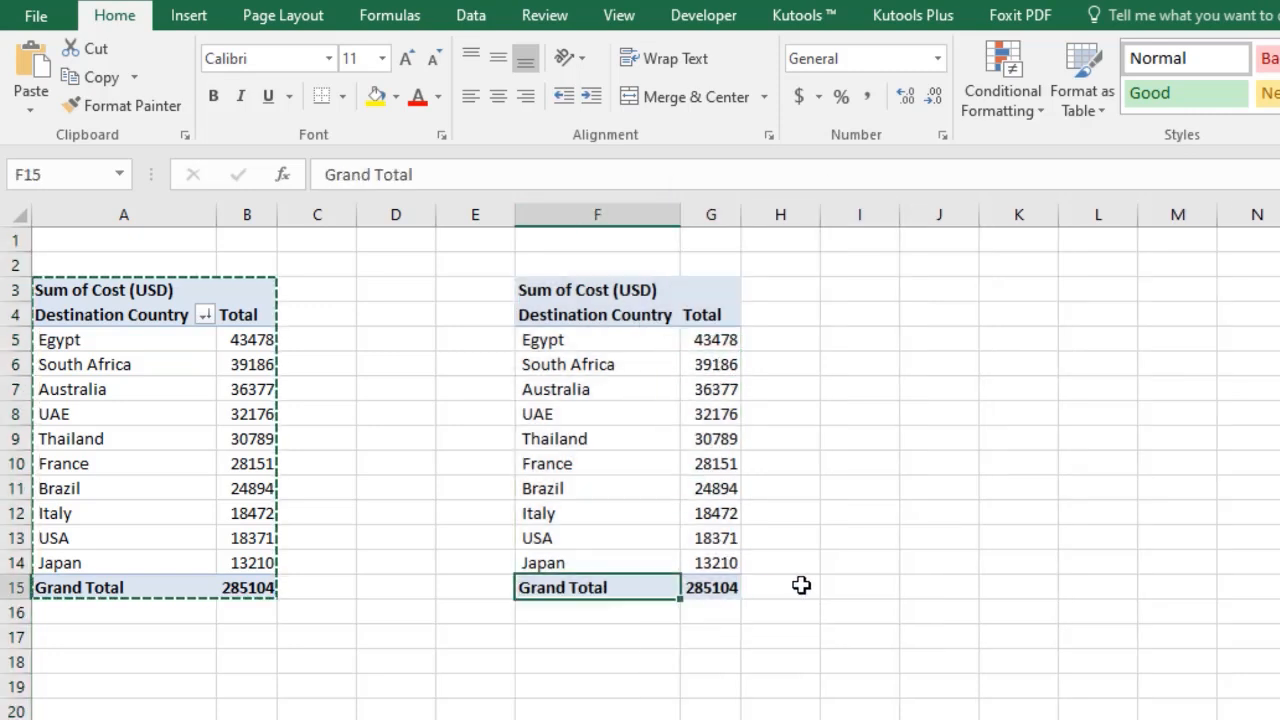
pyautogui.press('Delete')
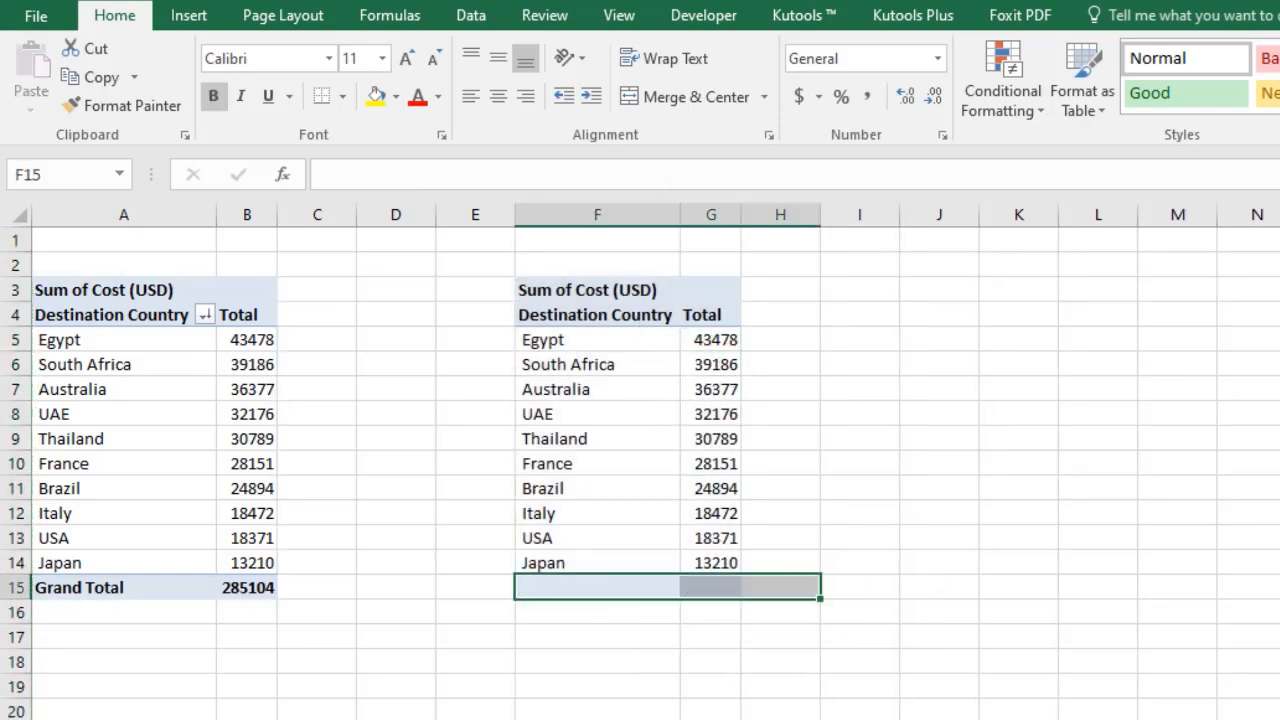
pyautogui.hotkey('alt', 'h')
pyautogui.press('e')
pyautogui.press('f')
pyautogui.click(687, 708)
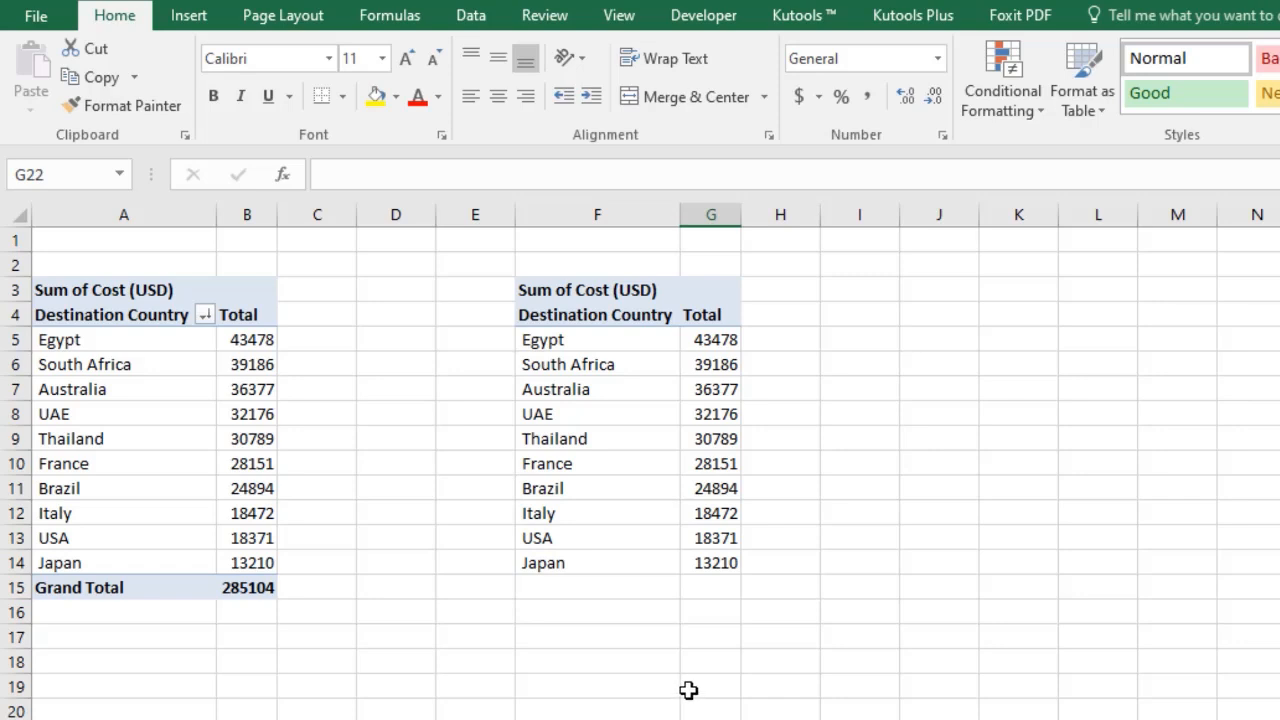
# Enter =VLOOKUP(F5,$A$5:$B$14,2,0) in G5 and fill it down to G14.
pyautogui.click(733, 339)
pyautogui.write('=')
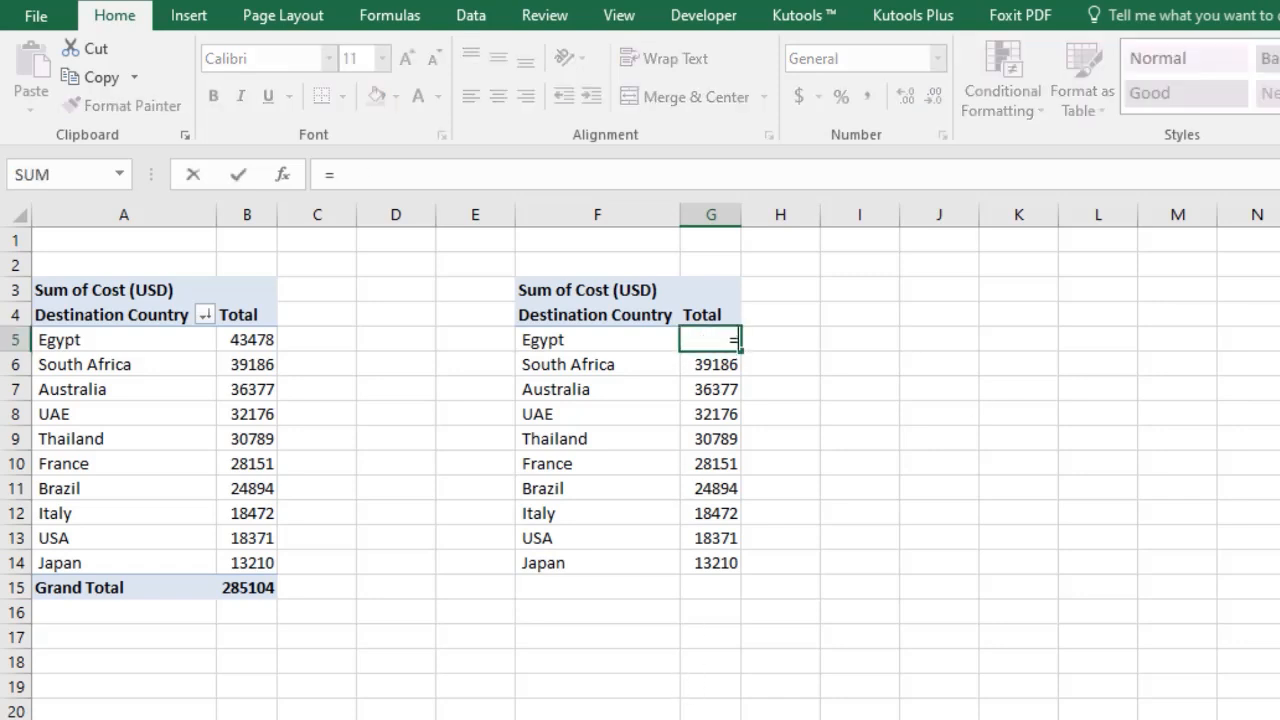
pyautogui.write('Vlookup(')
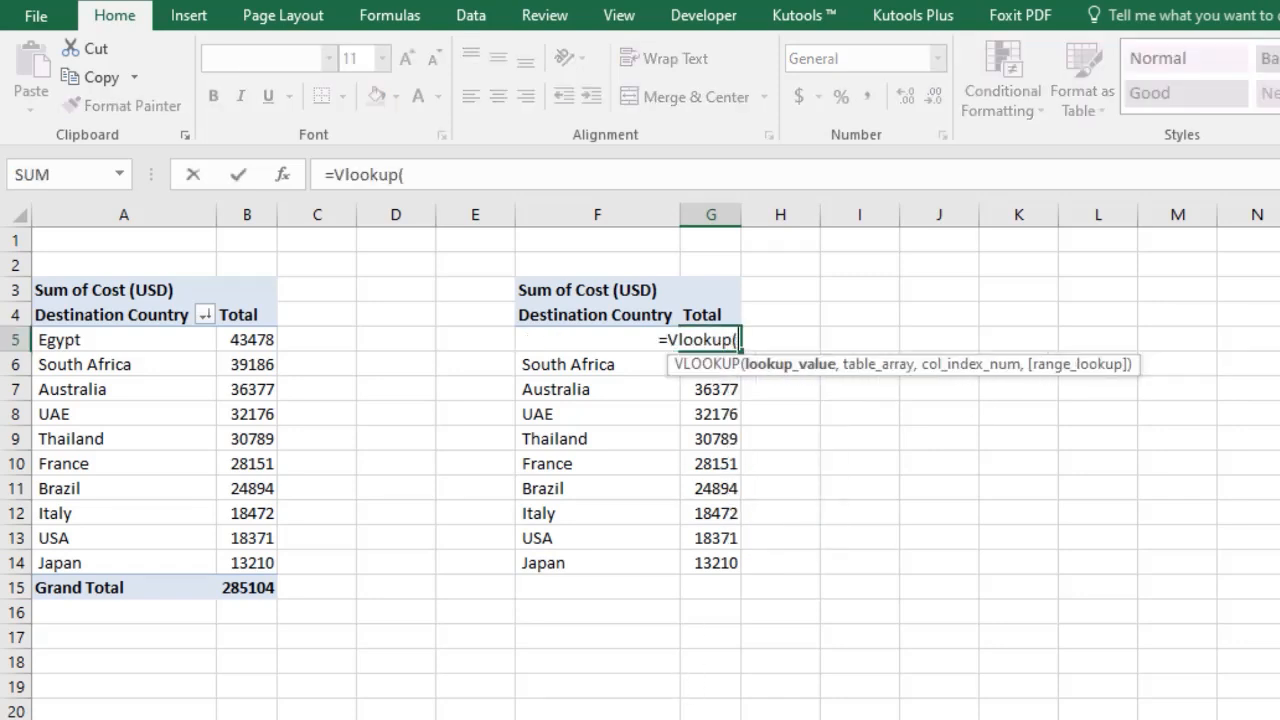
pyautogui.press('Left')
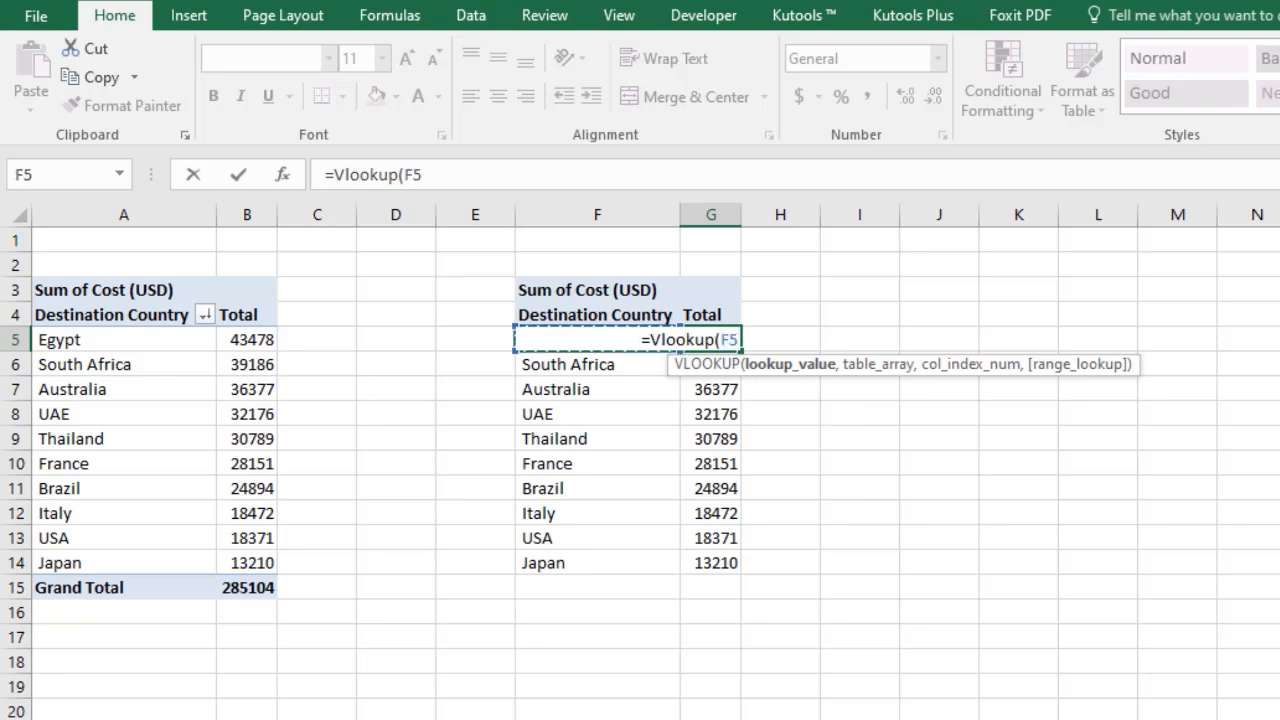
pyautogui.write(',')
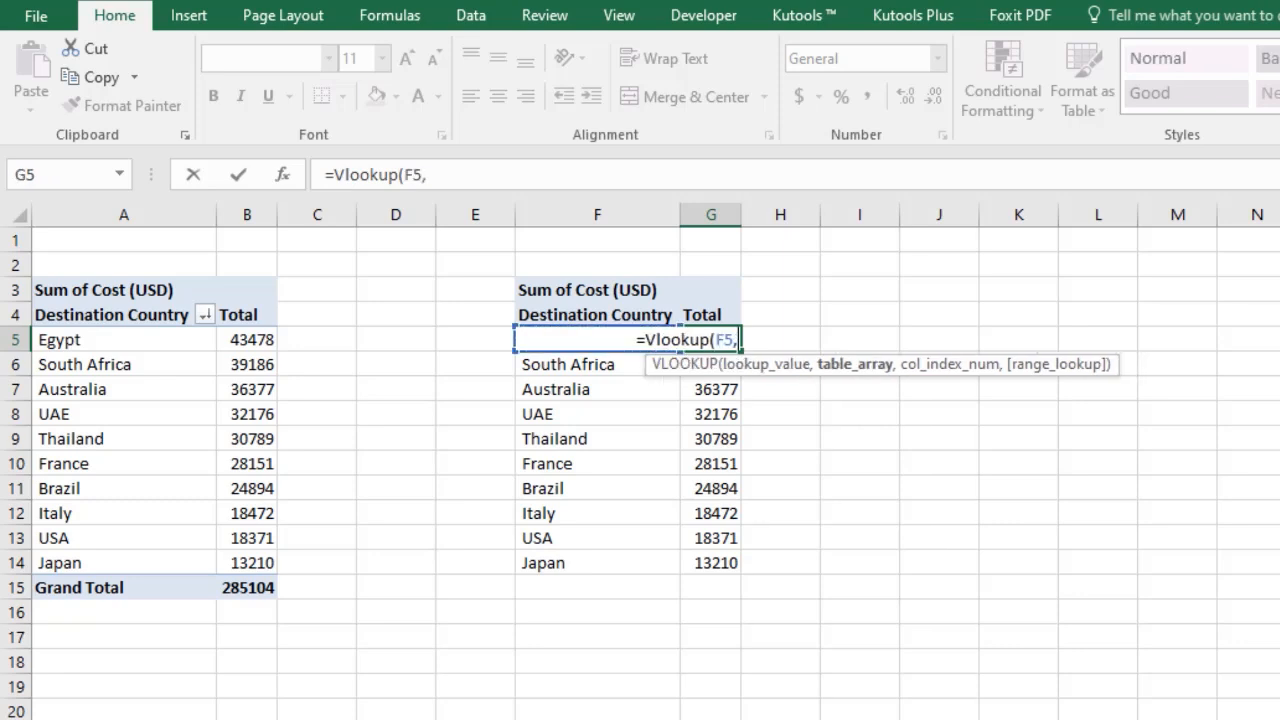
pyautogui.press('Left')
pyautogui.press('Left')
pyautogui.press('Left')
pyautogui.press('Left')
pyautogui.press('Left')
pyautogui.press('Left')
pyautogui.hotkey('shift', 'Right')
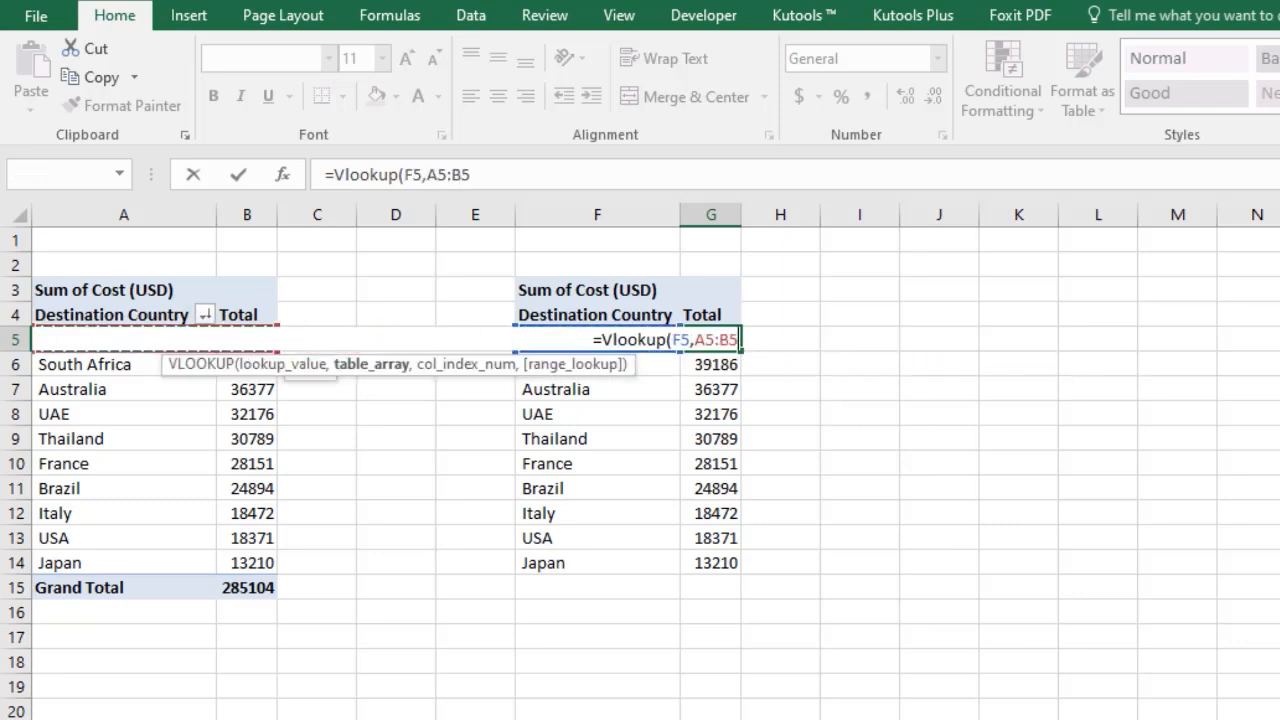
pyautogui.hotkey('ctrl', 'shift', 'Down')
pyautogui.hotkey('shift', 'Up')
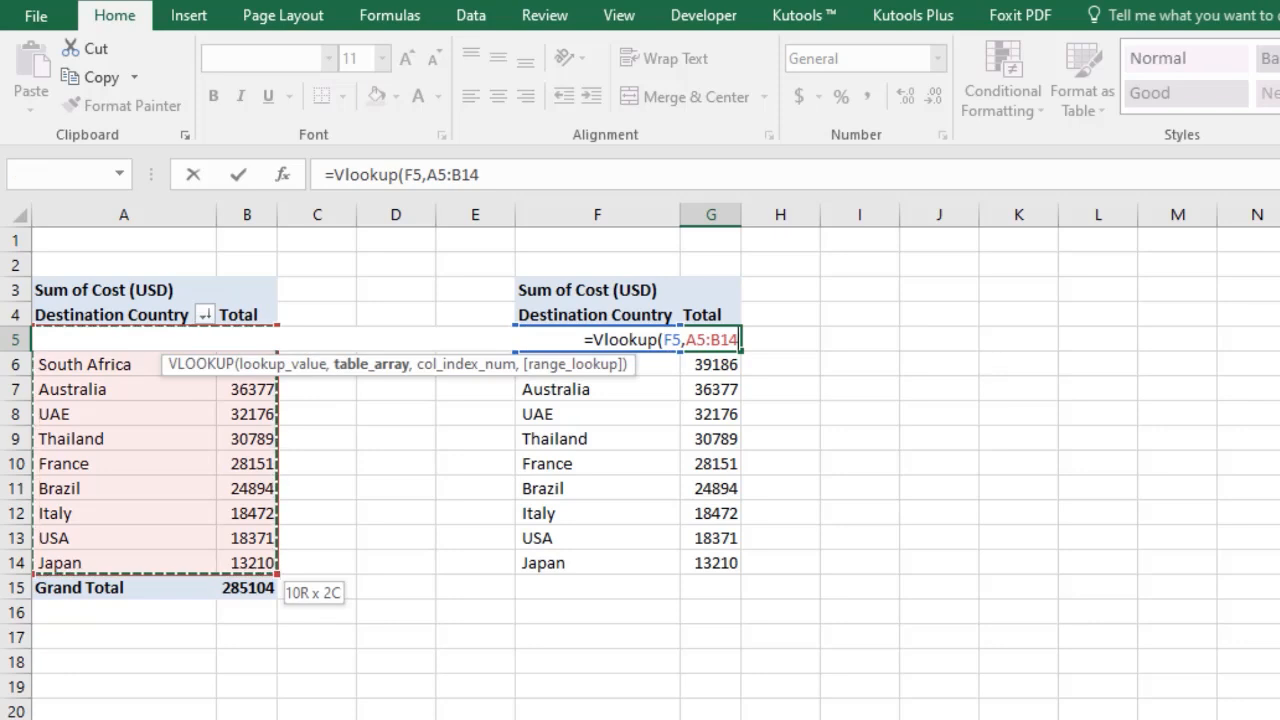
pyautogui.press('F4')
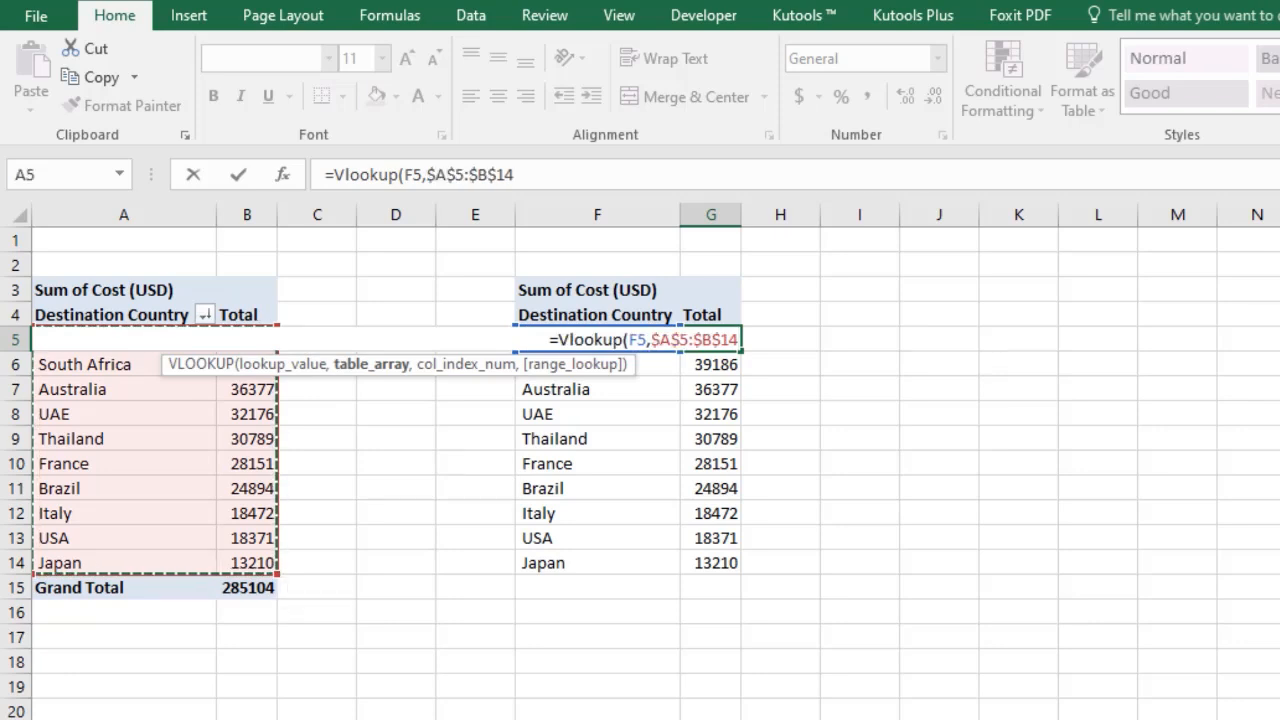
pyautogui.write(',2,0')
pyautogui.press('Return')
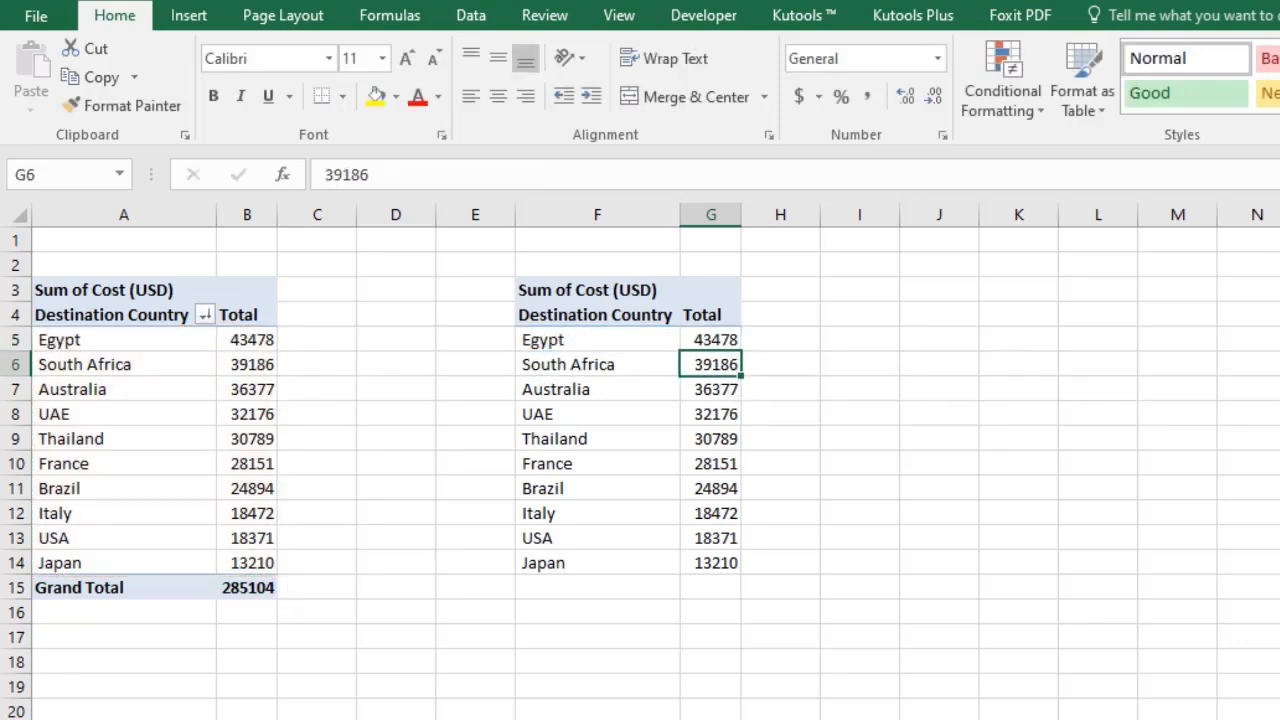
pyautogui.click(731, 344)
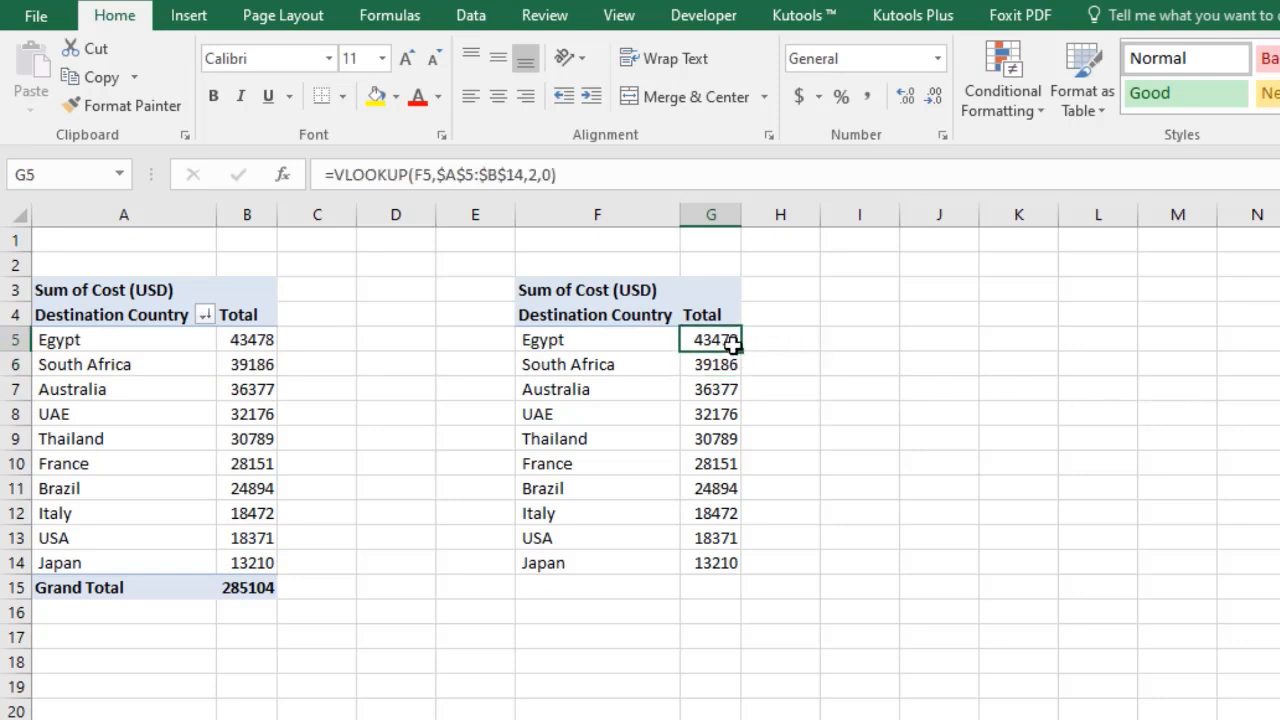
pyautogui.doubleClick(742, 352)
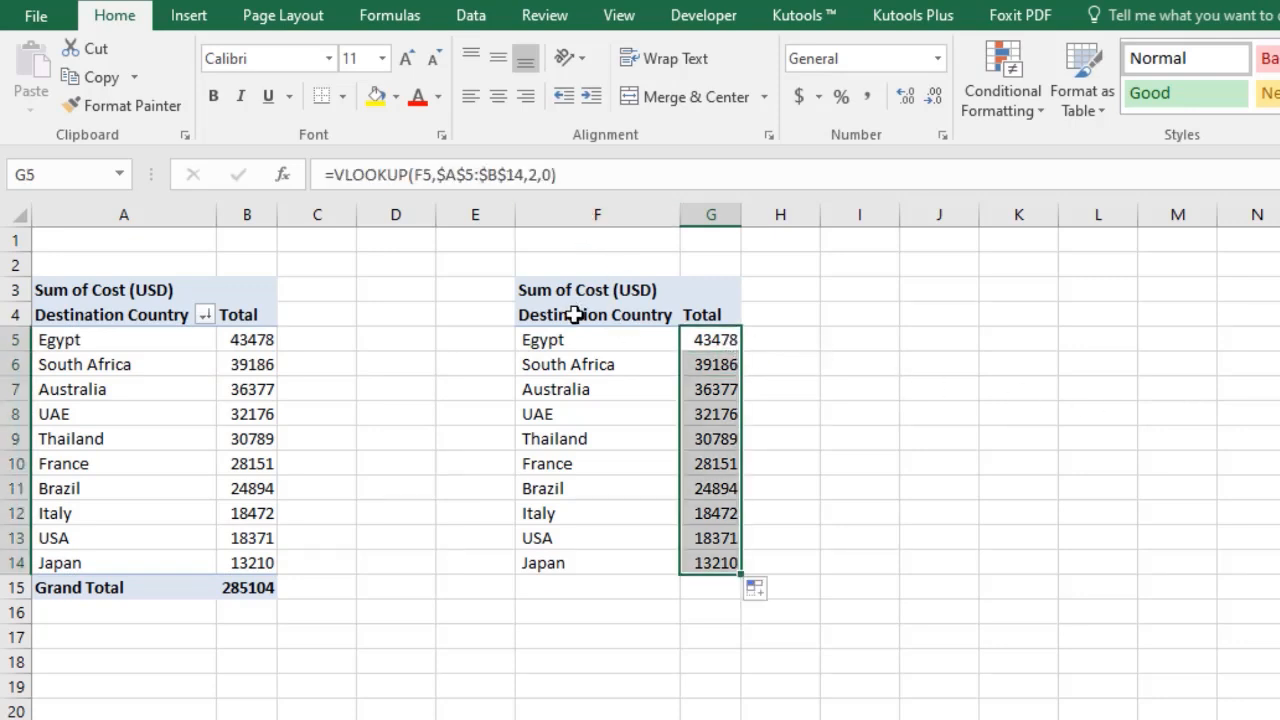
# Apply all borders to F4:G14 and widen column G slightly.
pyautogui.moveTo(580, 315); pyautogui.dragTo(736, 563)
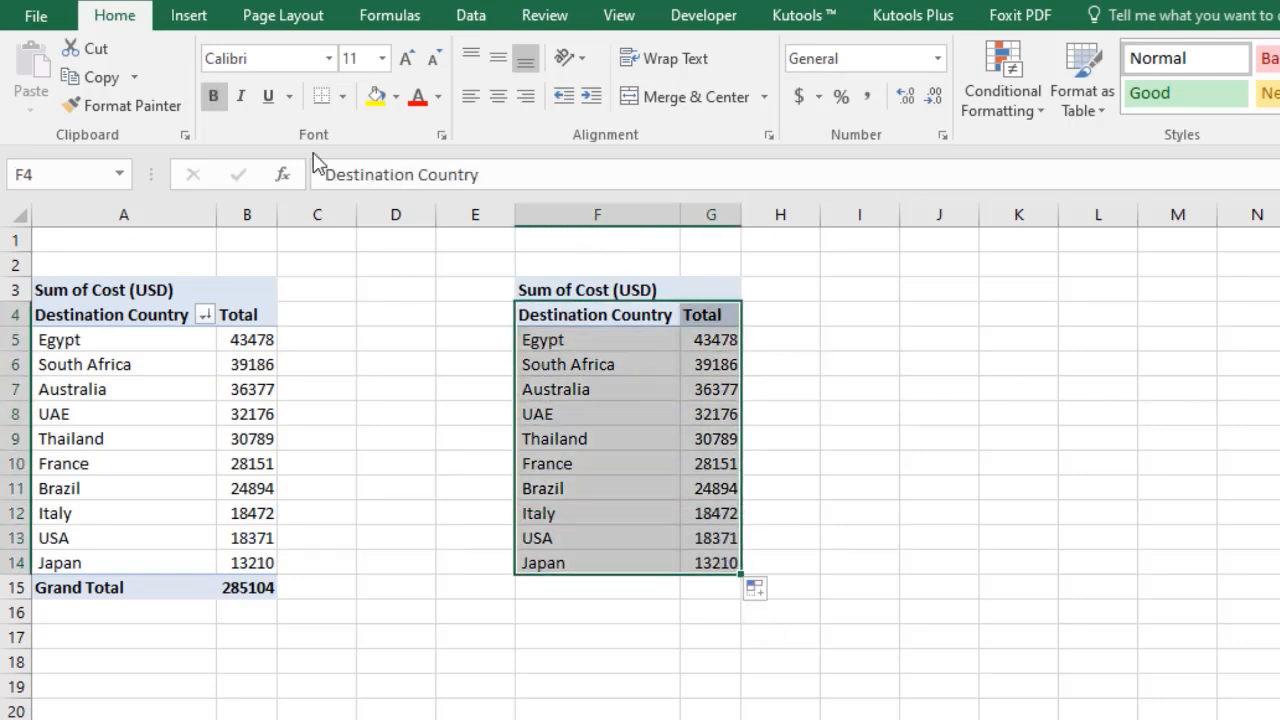
pyautogui.click(342, 96)
pyautogui.click(385, 308)
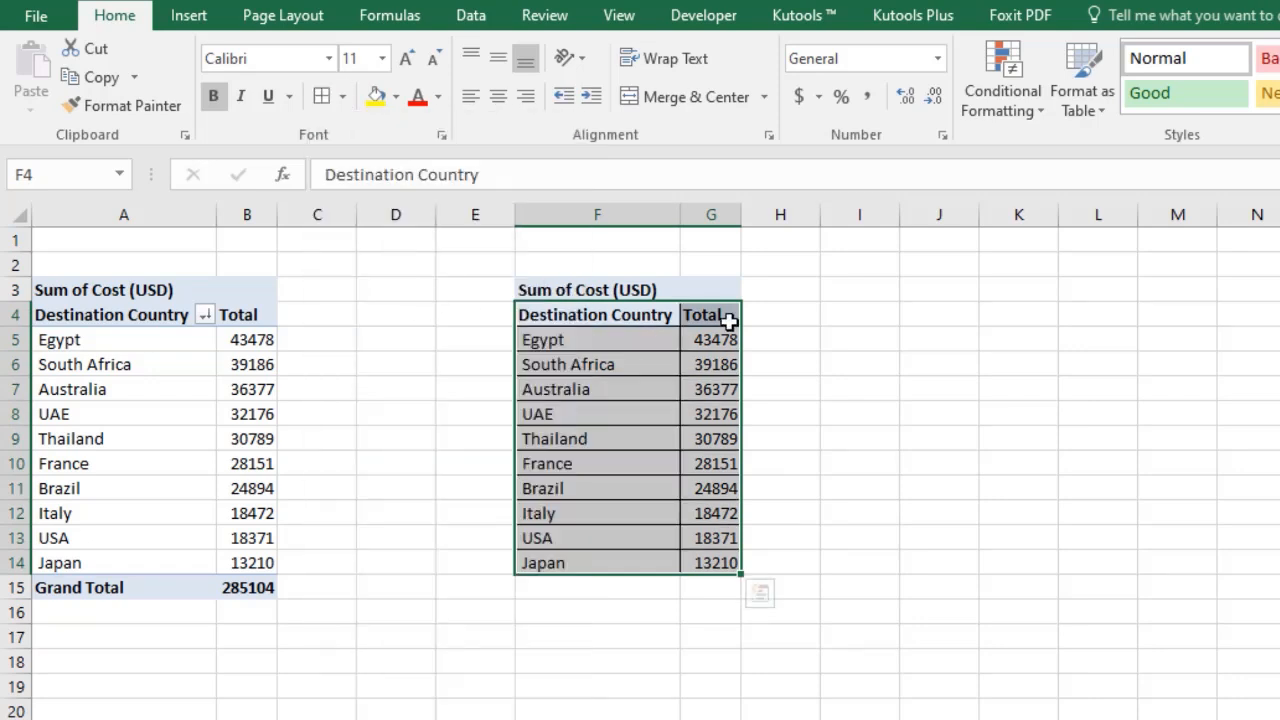
pyautogui.moveTo(741, 217); pyautogui.dragTo(770, 218)
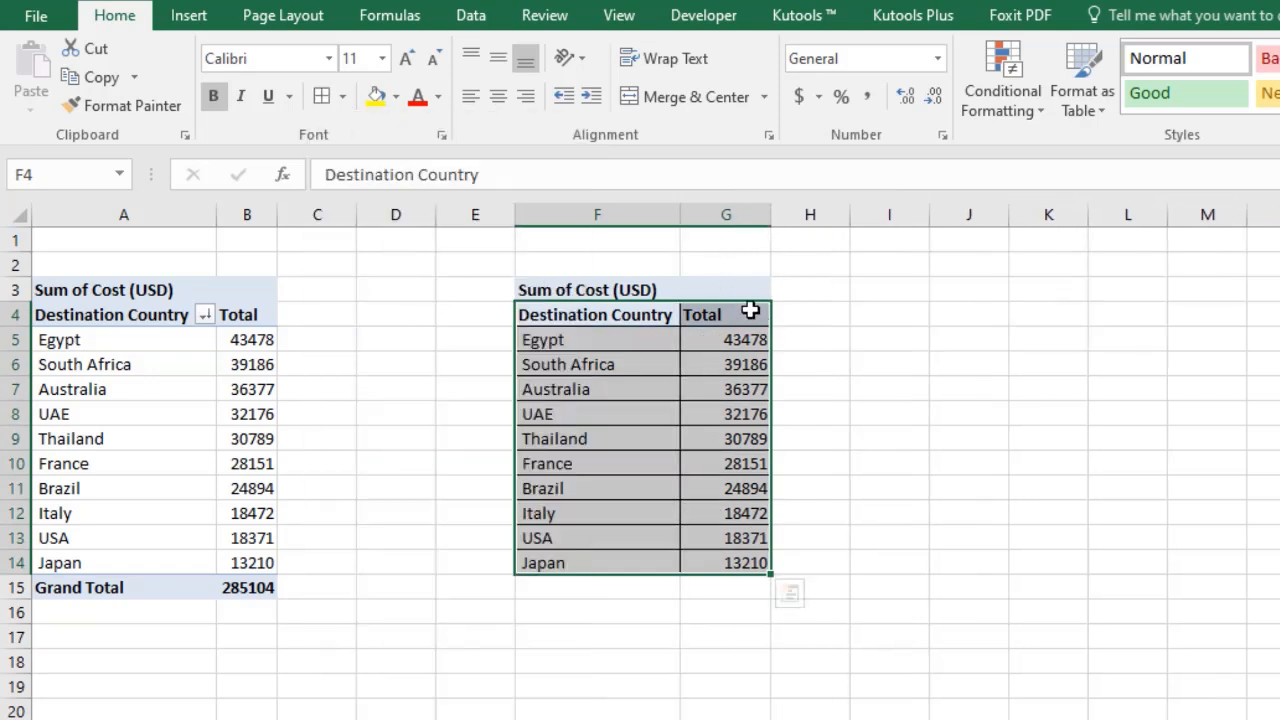
# Center the F4:G4 headers horizontally and middle-align all cells on the sheet.
pyautogui.click(748, 311)
pyautogui.moveTo(636, 330); pyautogui.dragTo(715, 314)
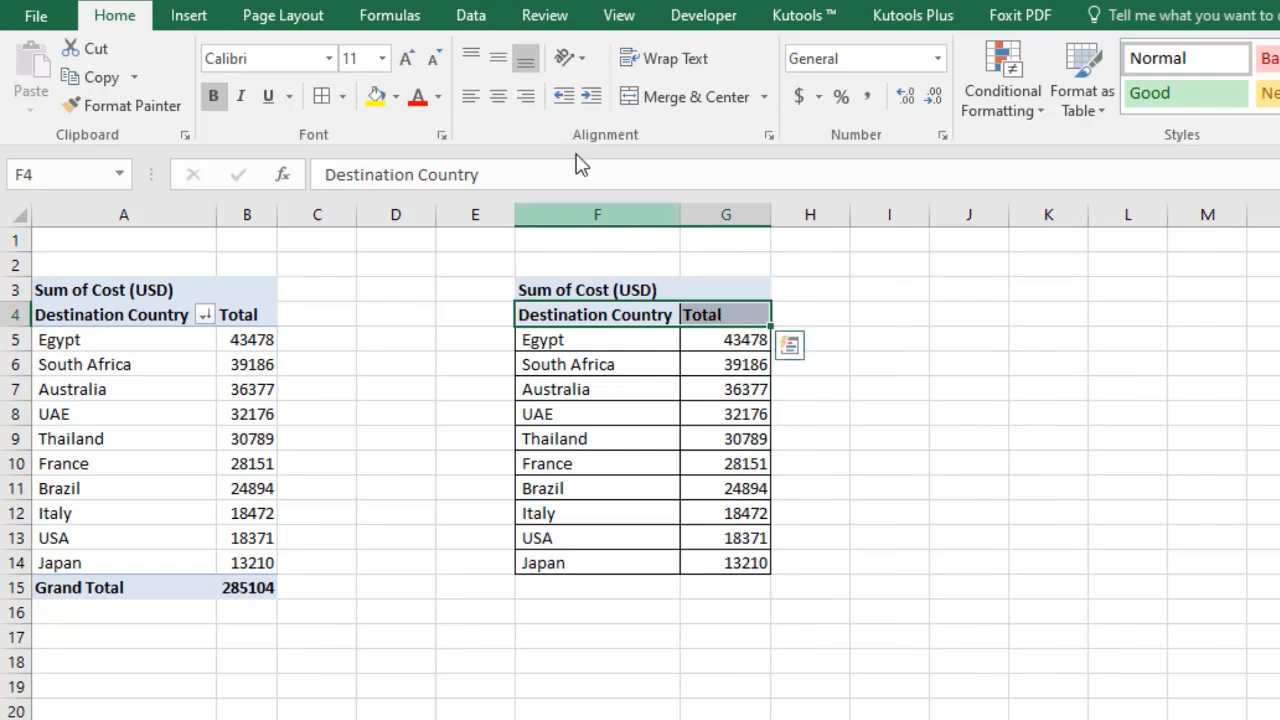
pyautogui.click(497, 96)
pyautogui.click(14, 212)
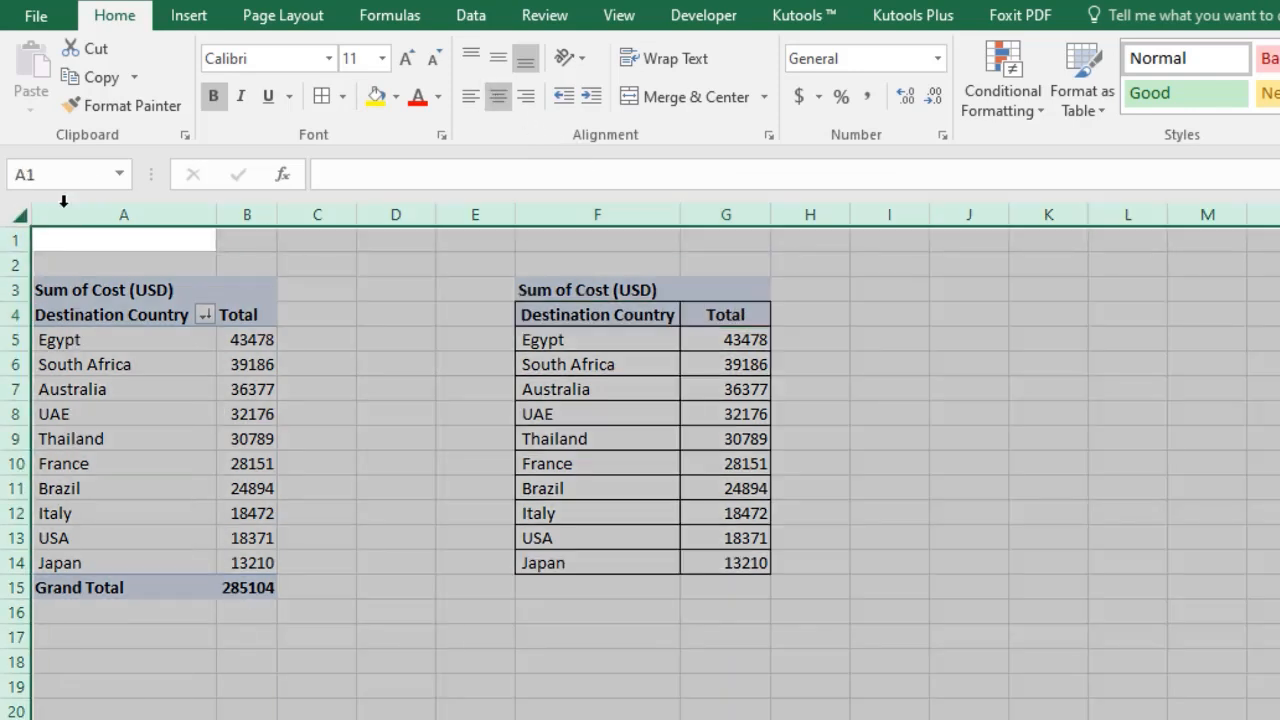
pyautogui.click(497, 60)
pyautogui.click(729, 314)
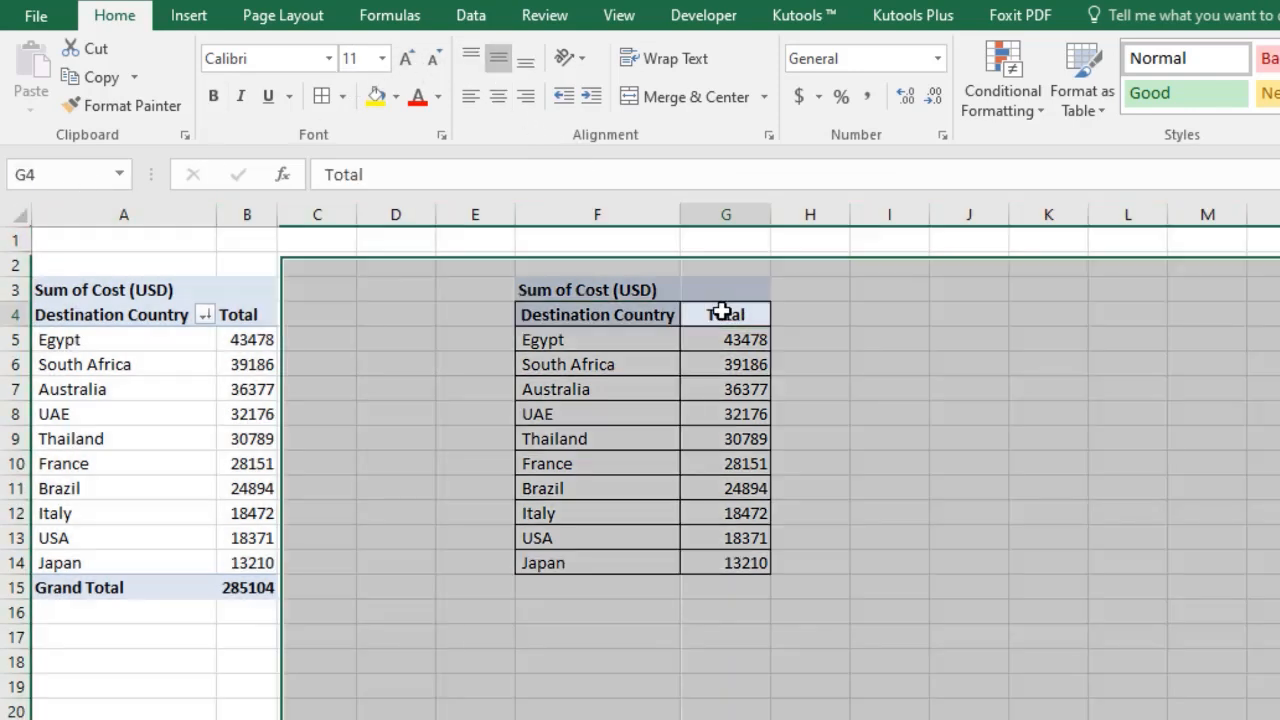
# Rename the G4 header to Cost (USD).
pyautogui.write('Cos')
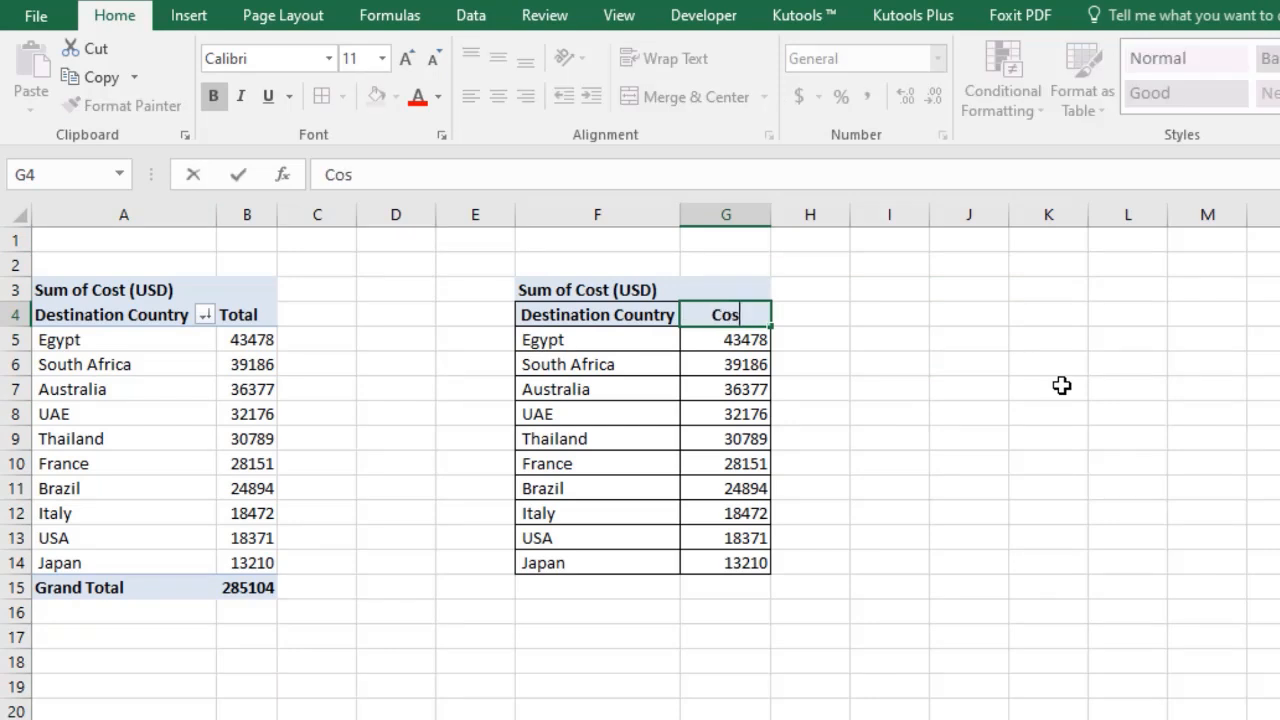
pyautogui.write('t (USD)')
pyautogui.press('Return')
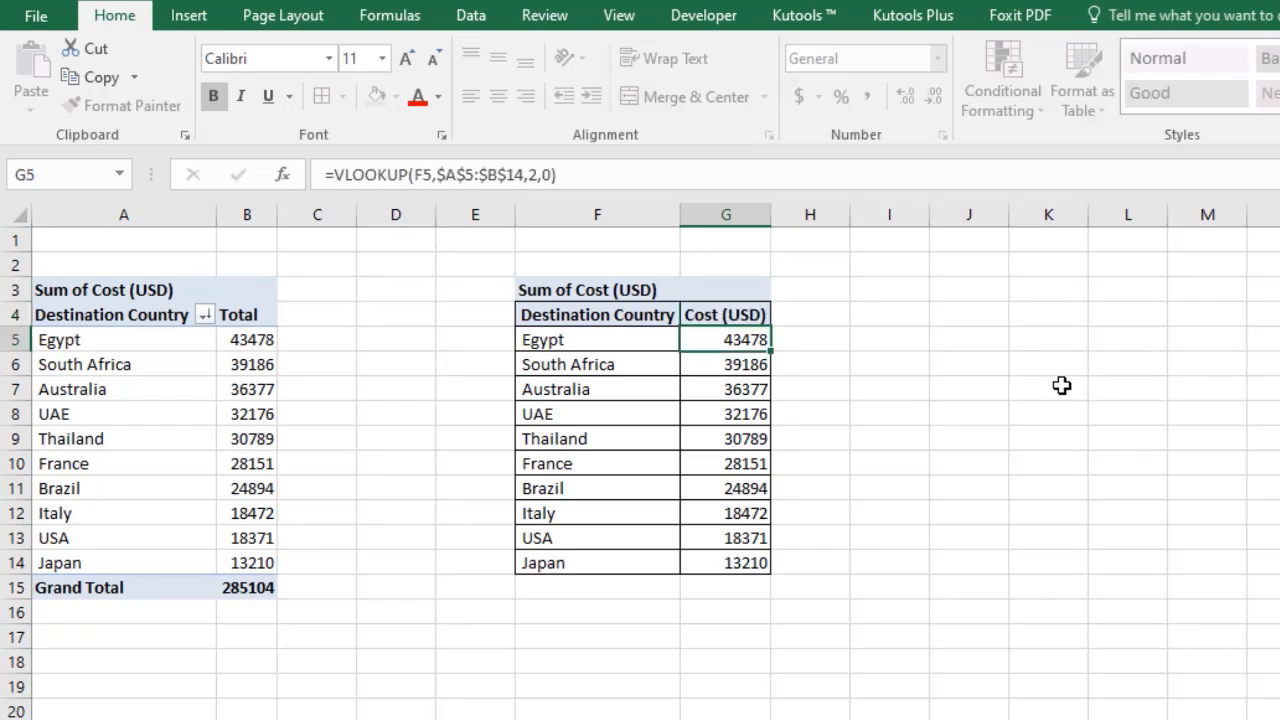
# Format column G with comma style and no decimal places.
pyautogui.click(993, 451)
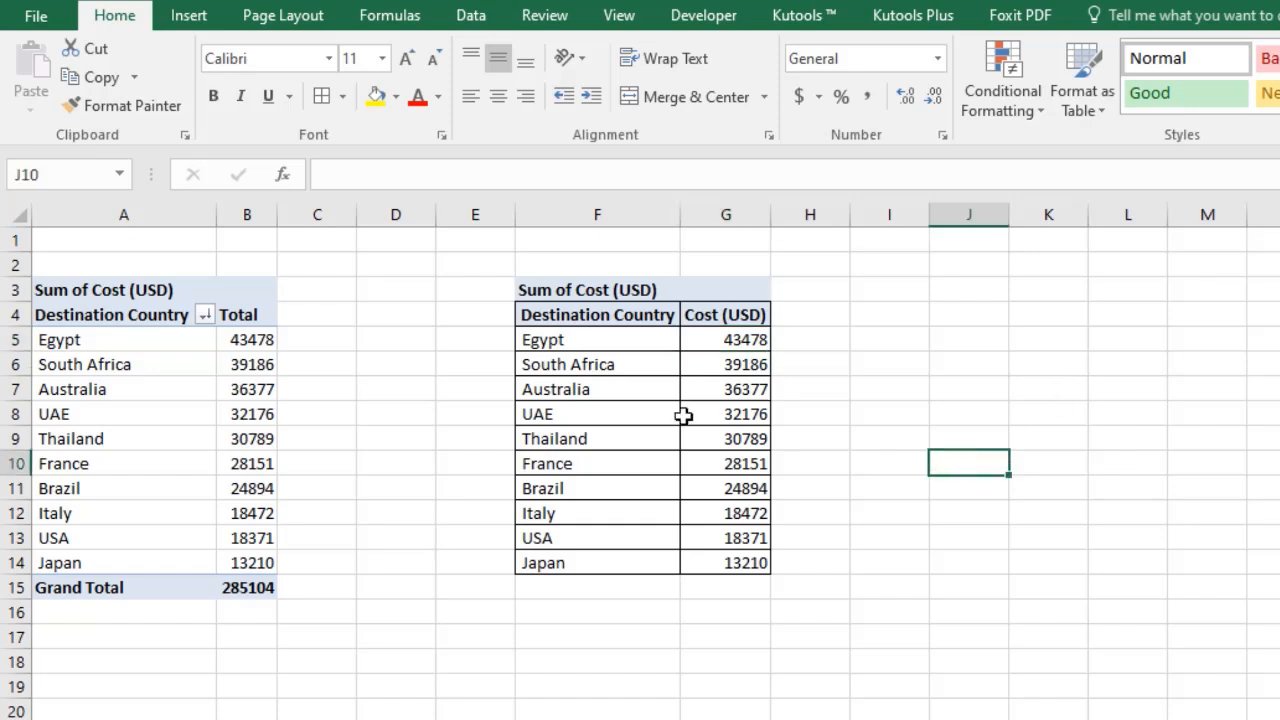
pyautogui.click(742, 214)
pyautogui.click(868, 96)
pyautogui.click(933, 96)
pyautogui.click(933, 96)
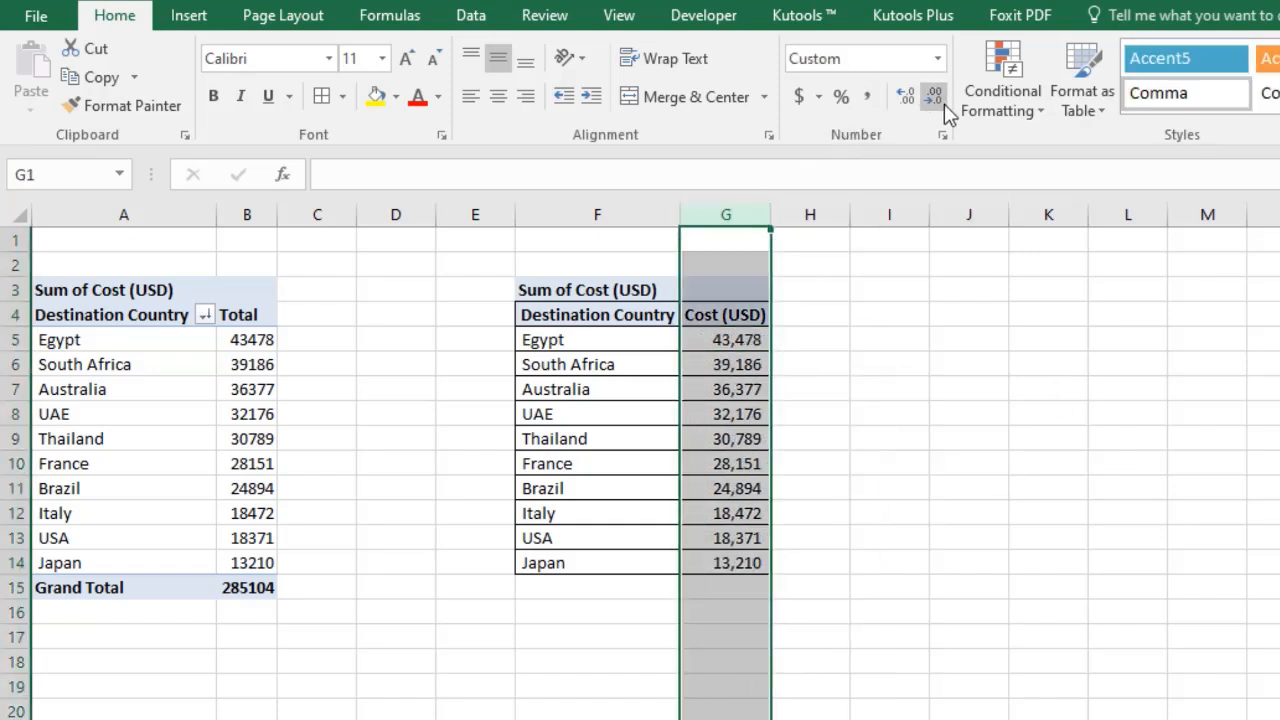
pyautogui.click(894, 389)
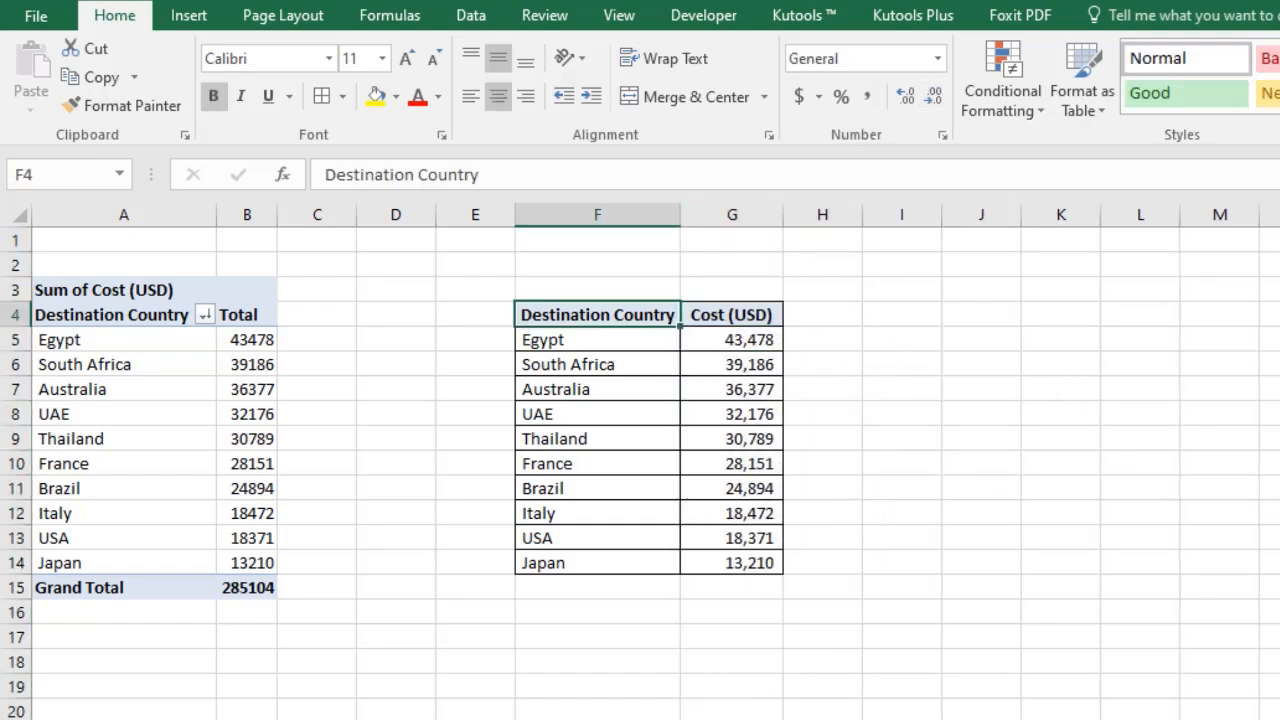
# Insert a Treemap chart from the F4:G14 table.
pyautogui.hotkey('ctrl', 'shift', 'Right')
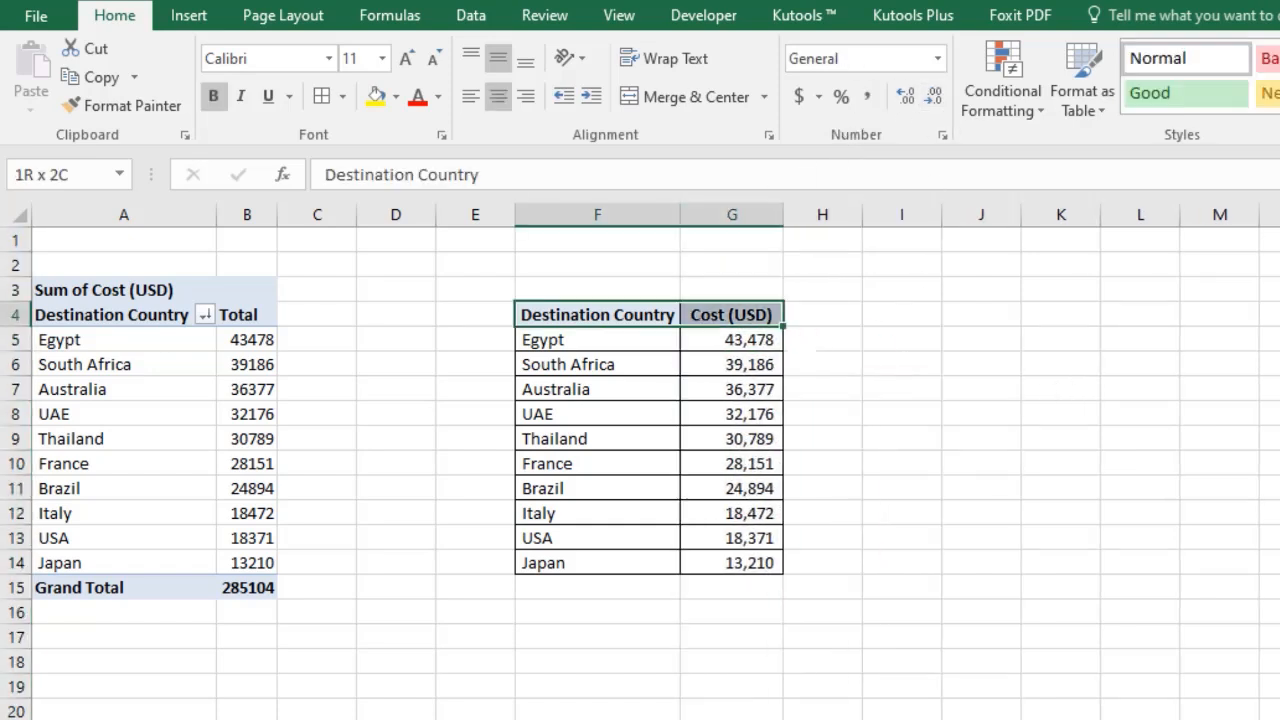
pyautogui.hotkey('ctrl', 'shift', 'Down')
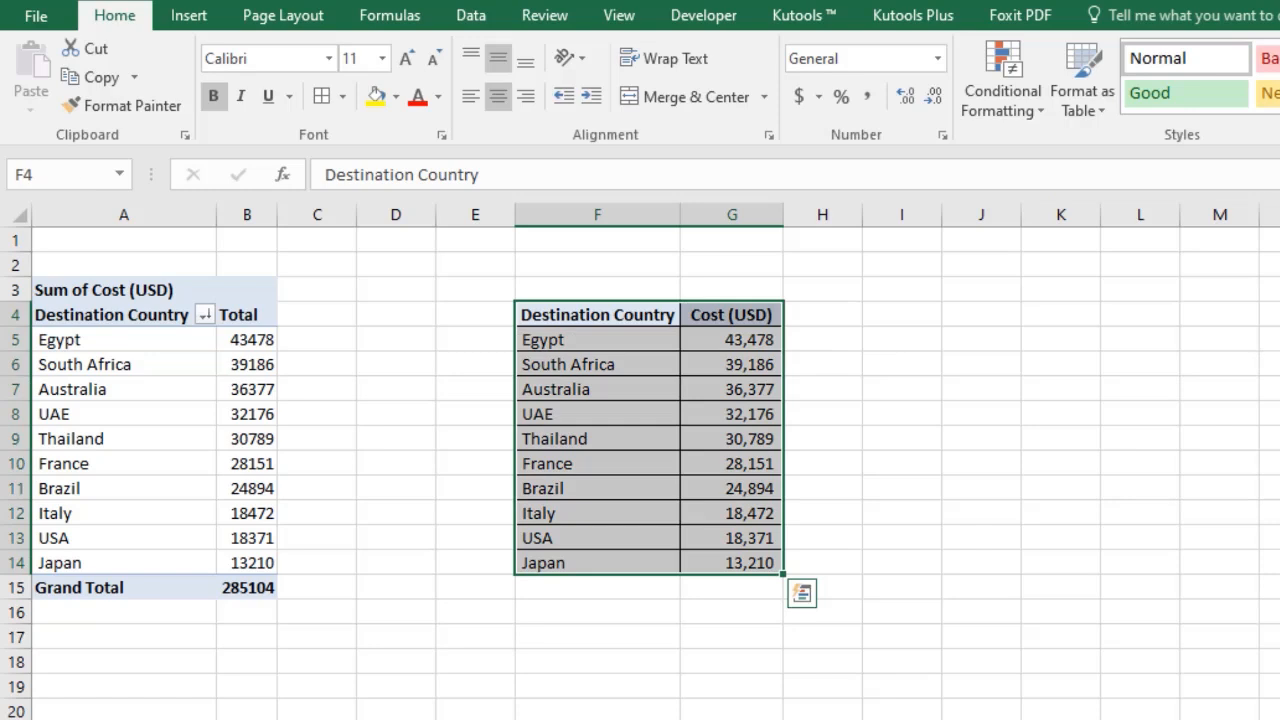
pyautogui.click(192, 18)
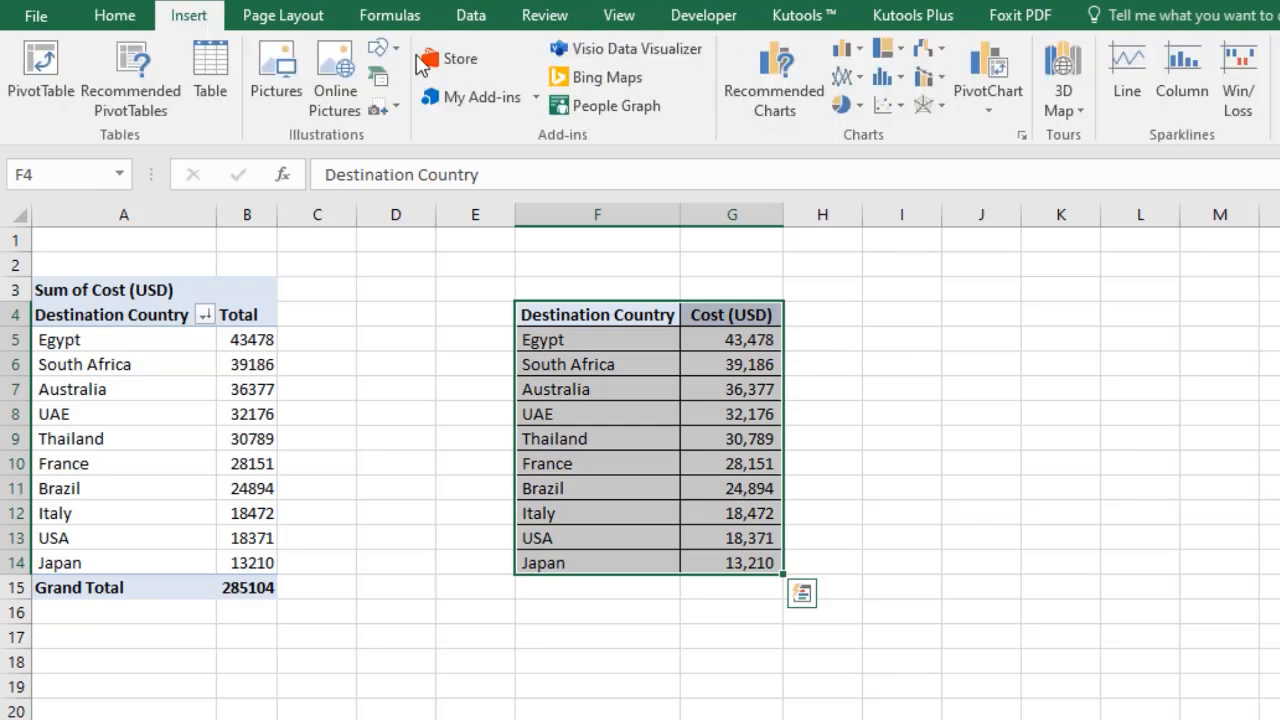
pyautogui.click(905, 50)
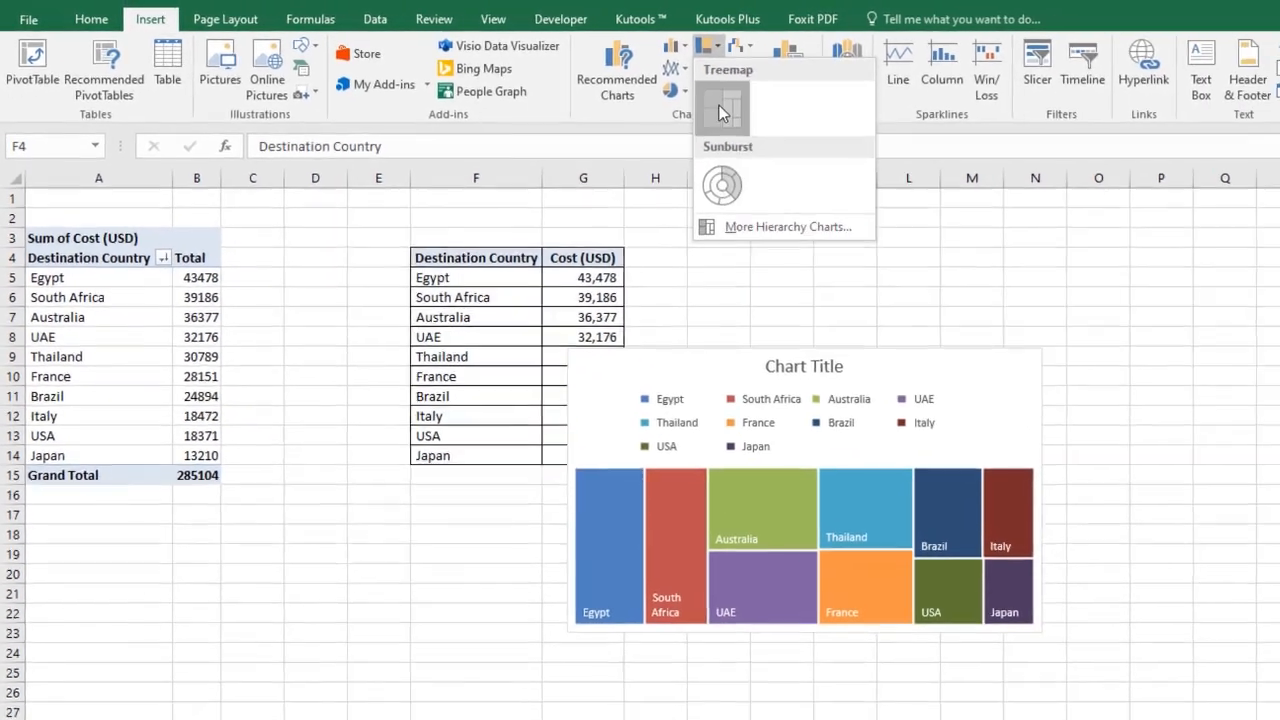
pyautogui.click(905, 130)
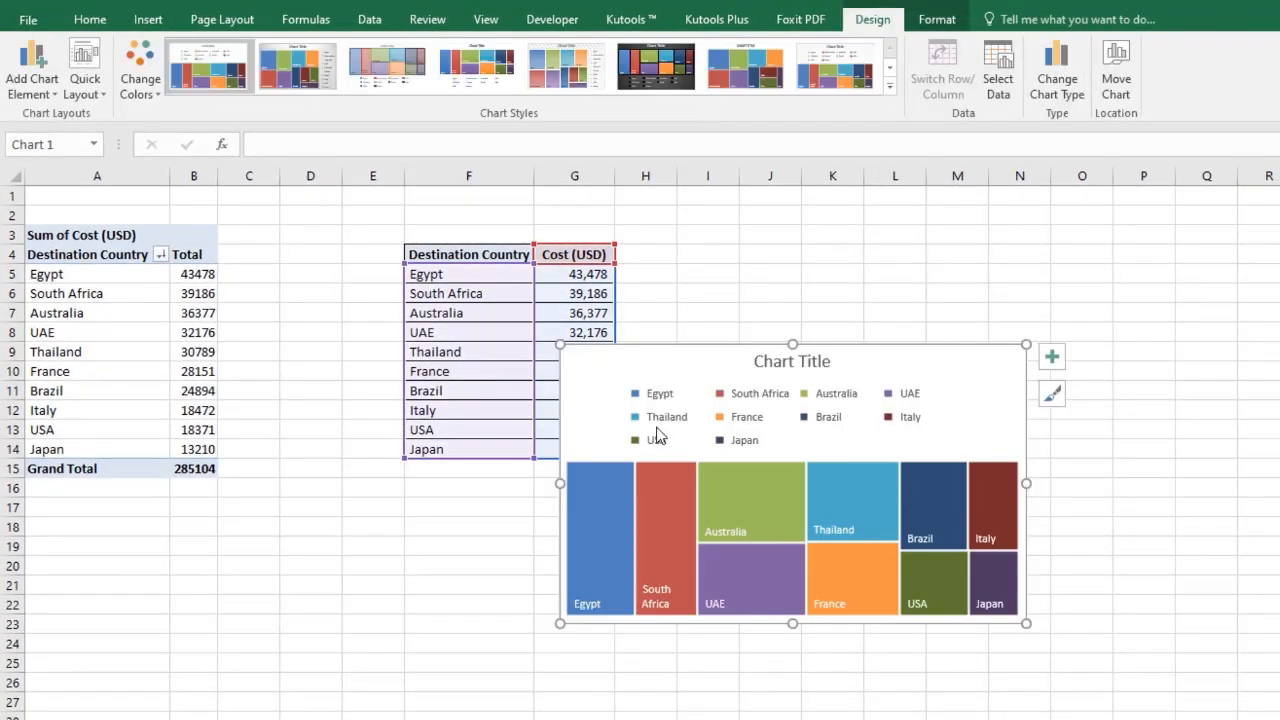
# Move the treemap chart beside the table.
pyautogui.moveTo(686, 362); pyautogui.dragTo(776, 279)
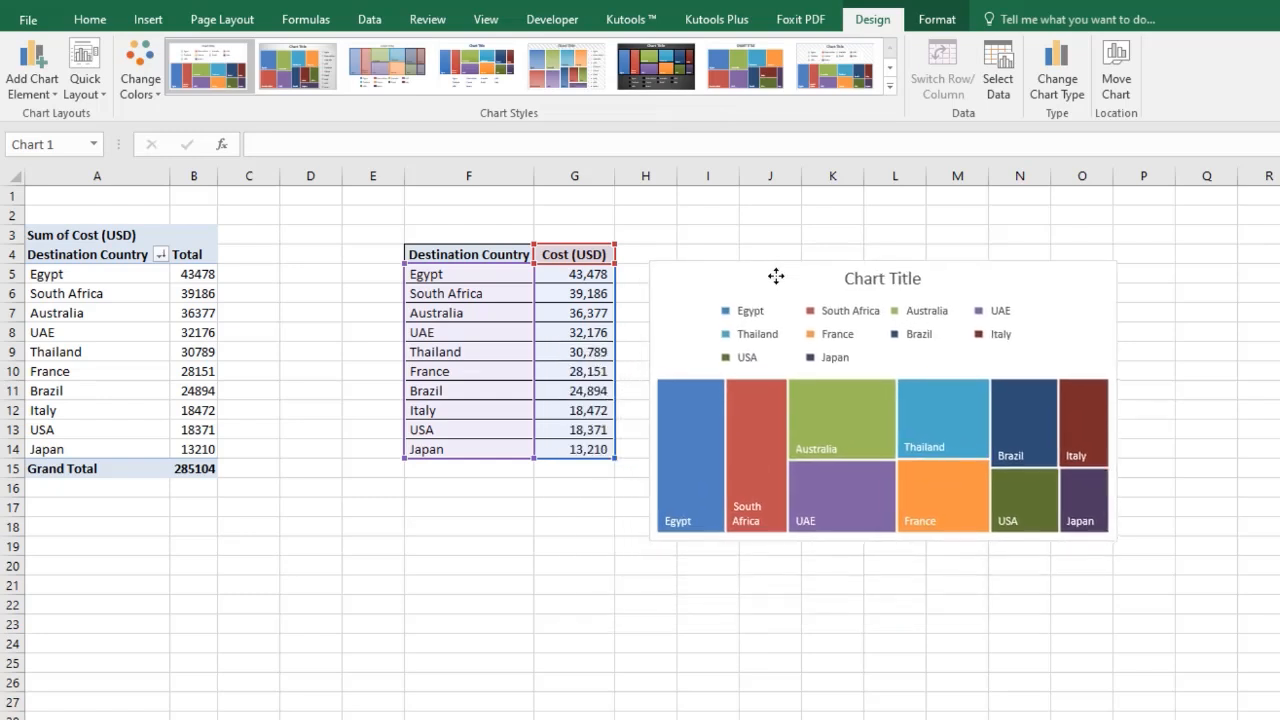
pyautogui.click(752, 322)
pyautogui.press('Delete')
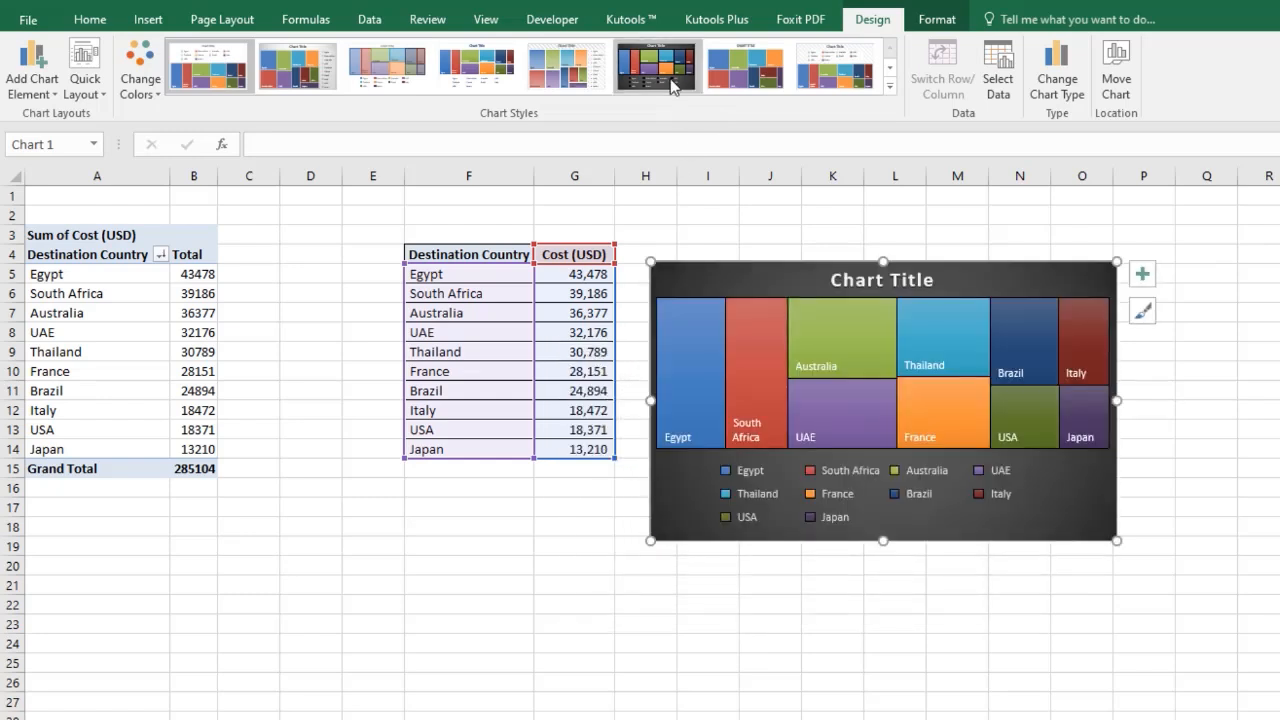
# Apply the dark chart style to the treemap and delete its legend.
pyautogui.click(670, 85)
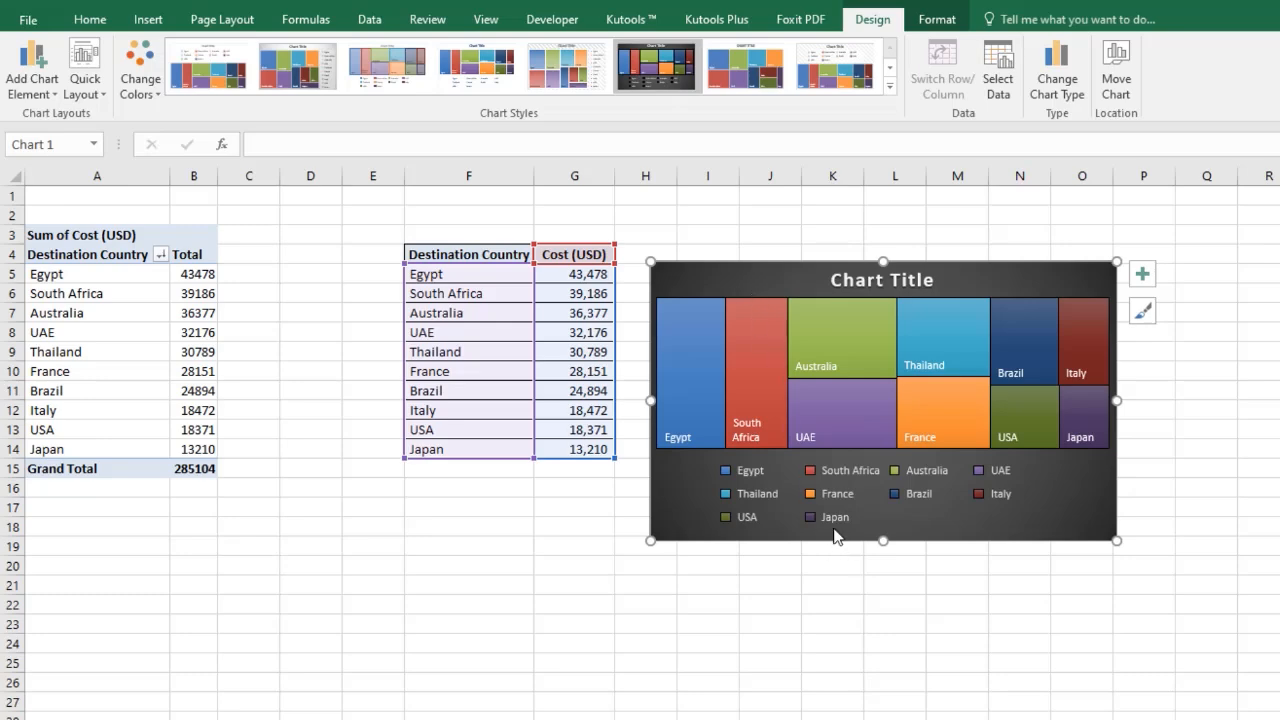
pyautogui.click(806, 512)
pyautogui.press('Delete')
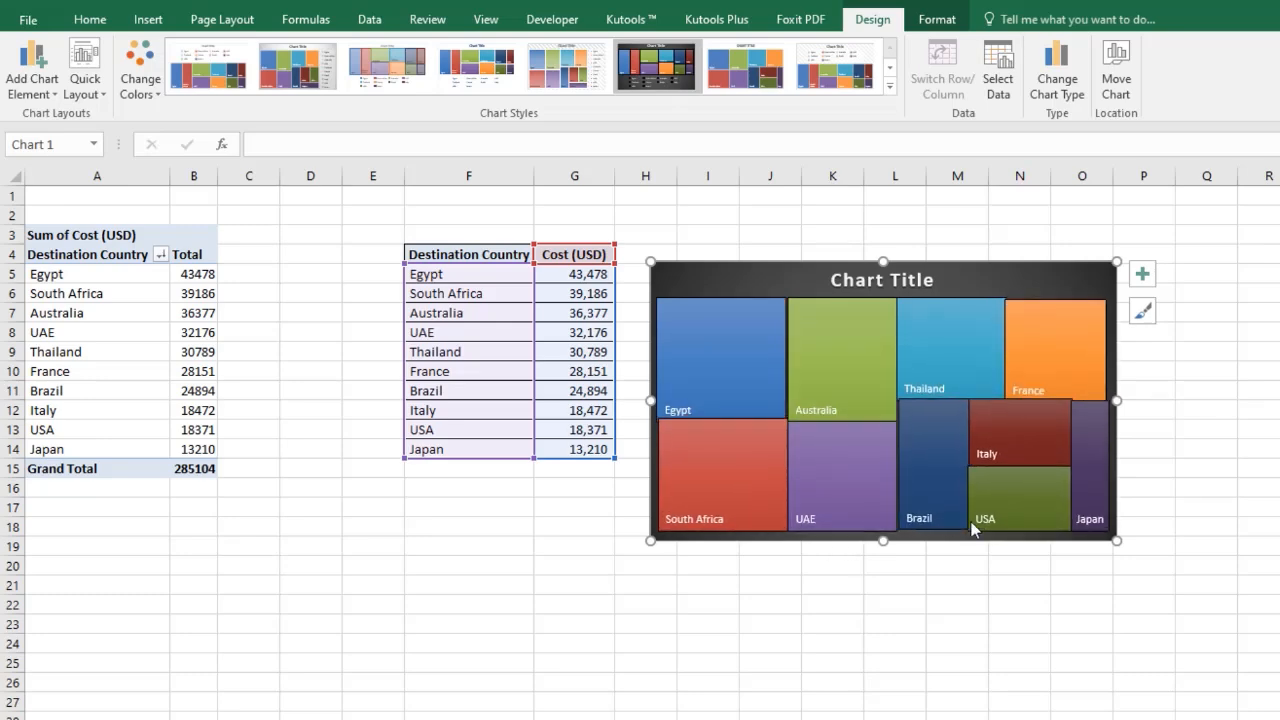
# Open more data label options and set the treemap's data labels to bold 11 pt.
pyautogui.click(1144, 275)
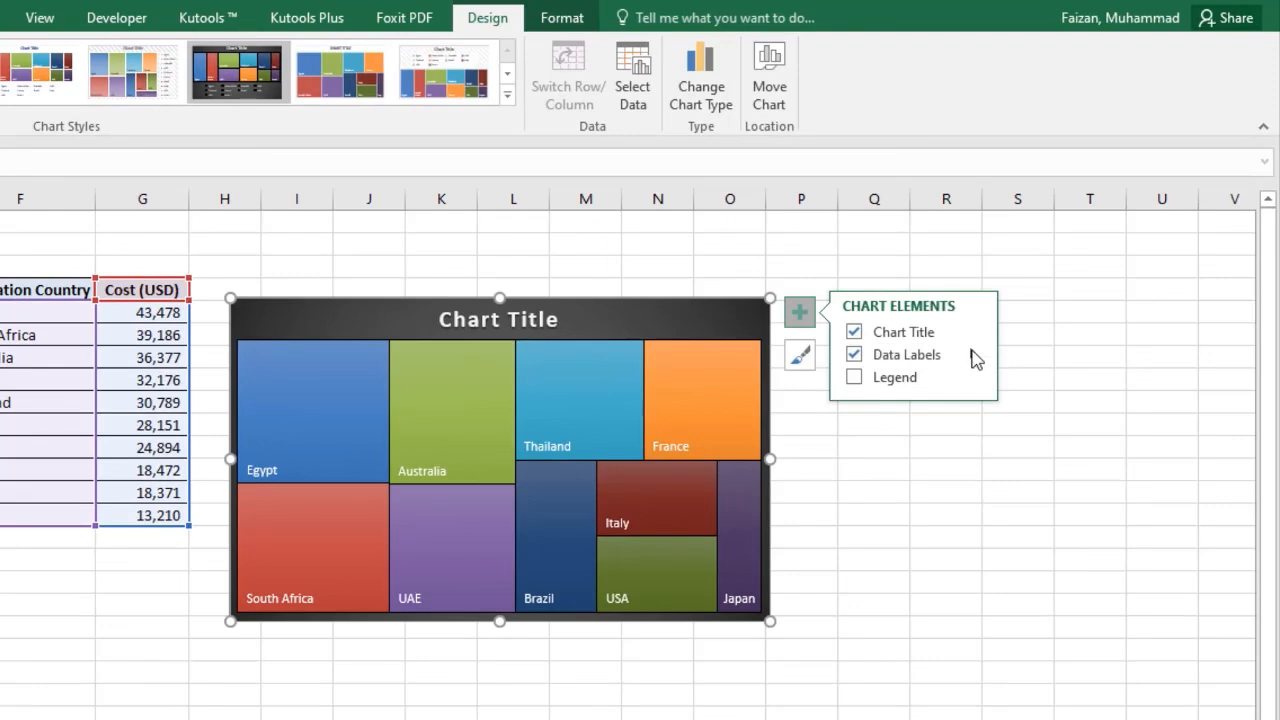
pyautogui.click(973, 356)
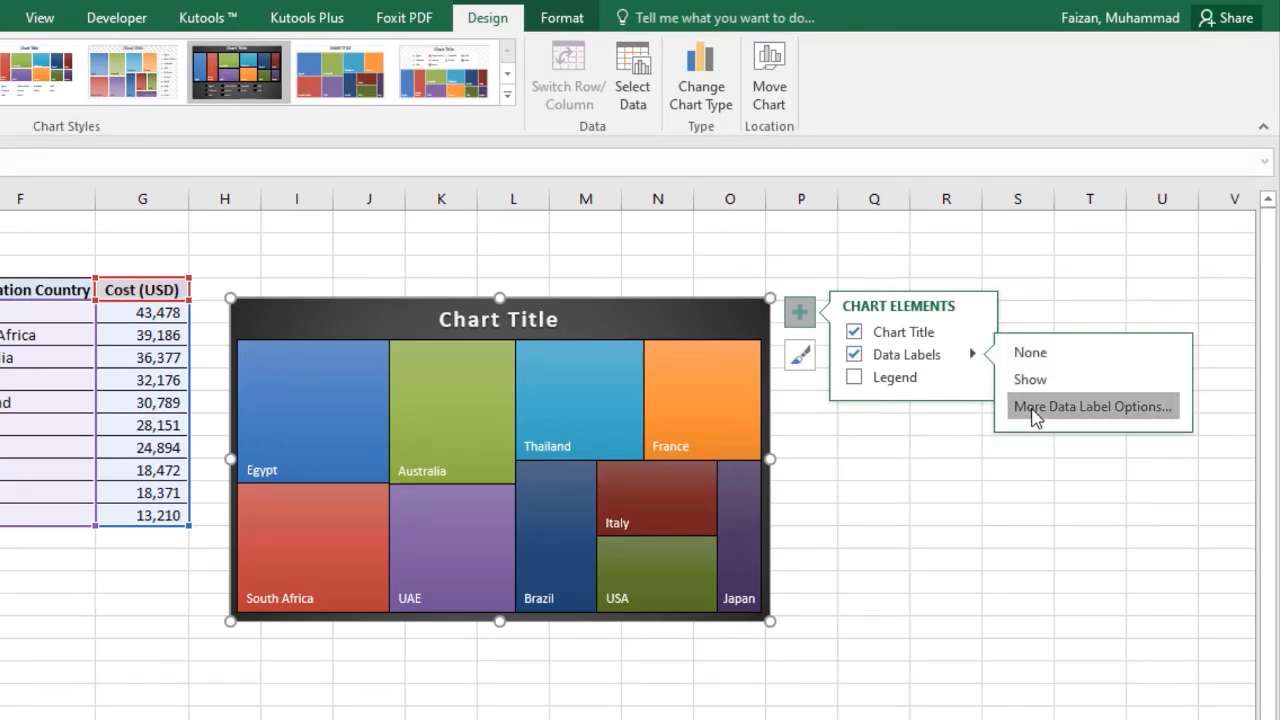
pyautogui.click(1036, 408)
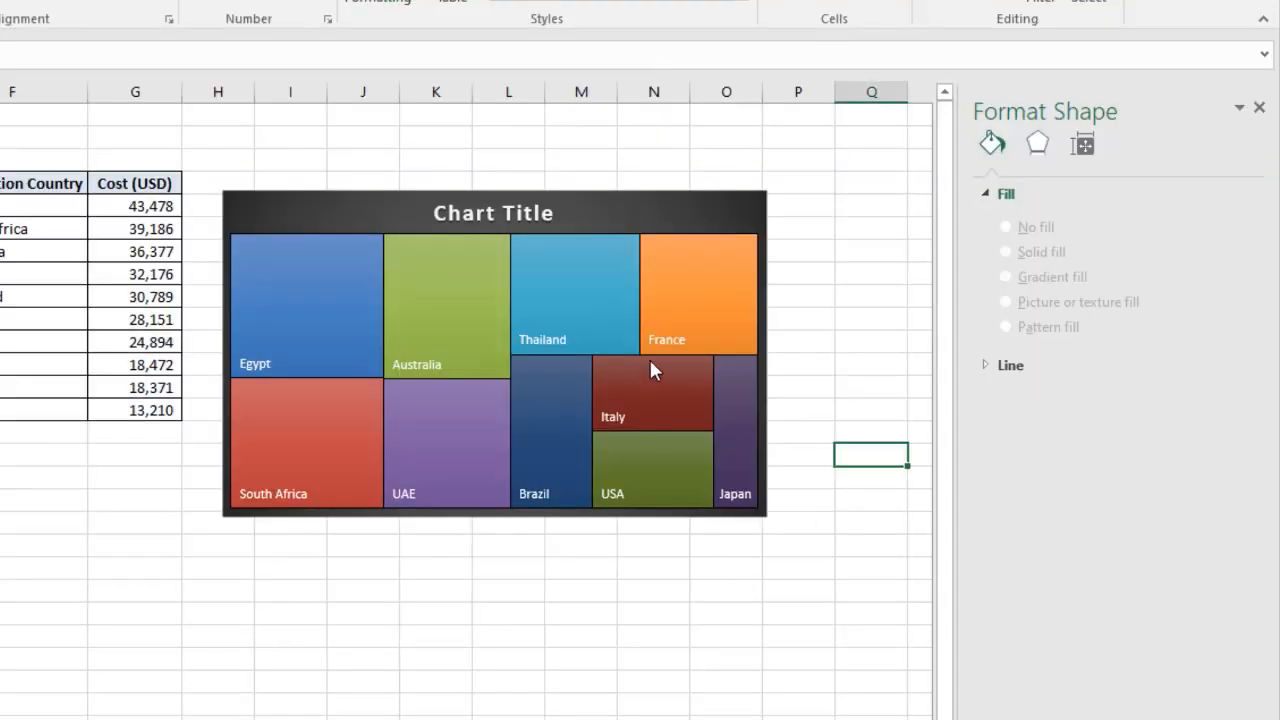
pyautogui.click(665, 340)
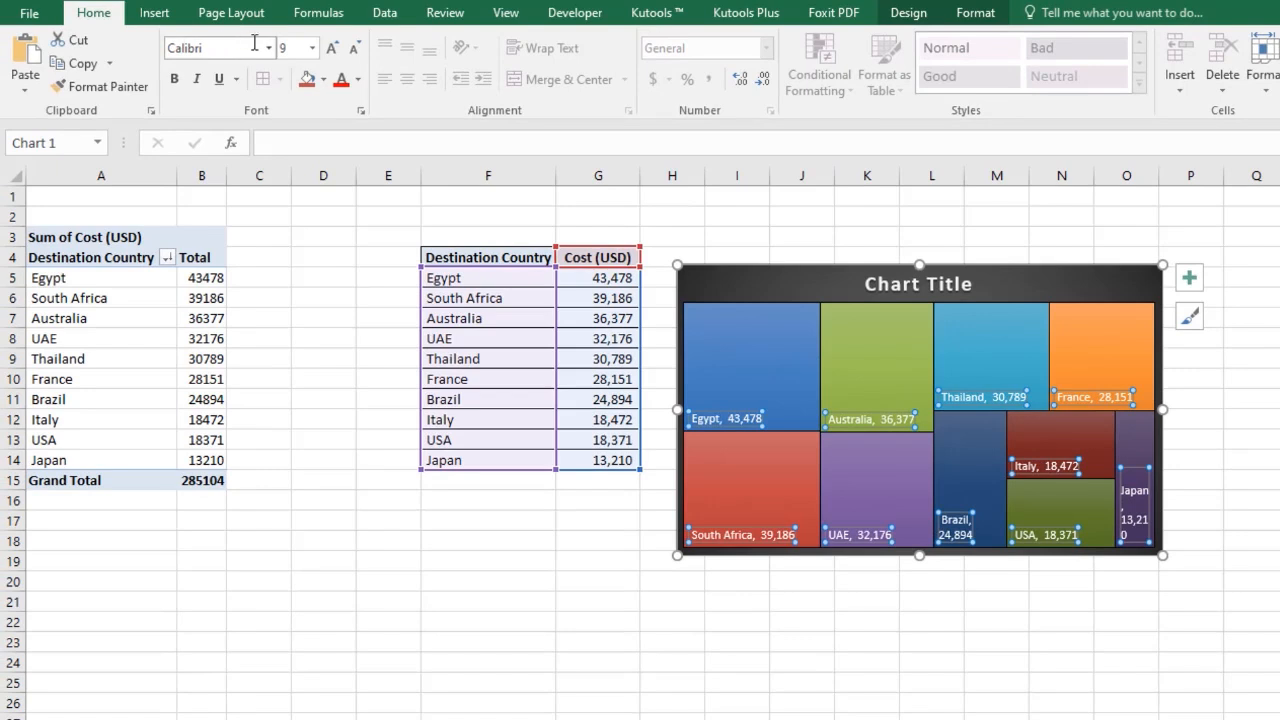
pyautogui.click(330, 50)
pyautogui.click(330, 50)
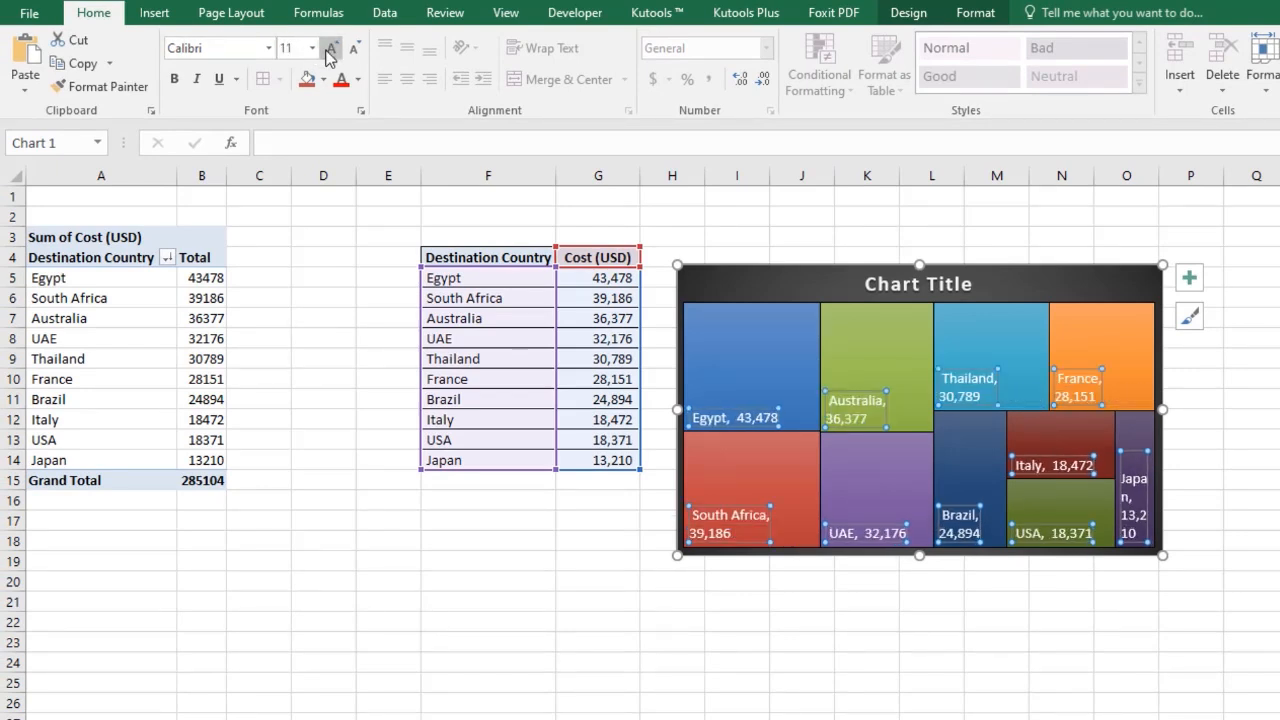
pyautogui.click(177, 80)
pyautogui.click(717, 653)
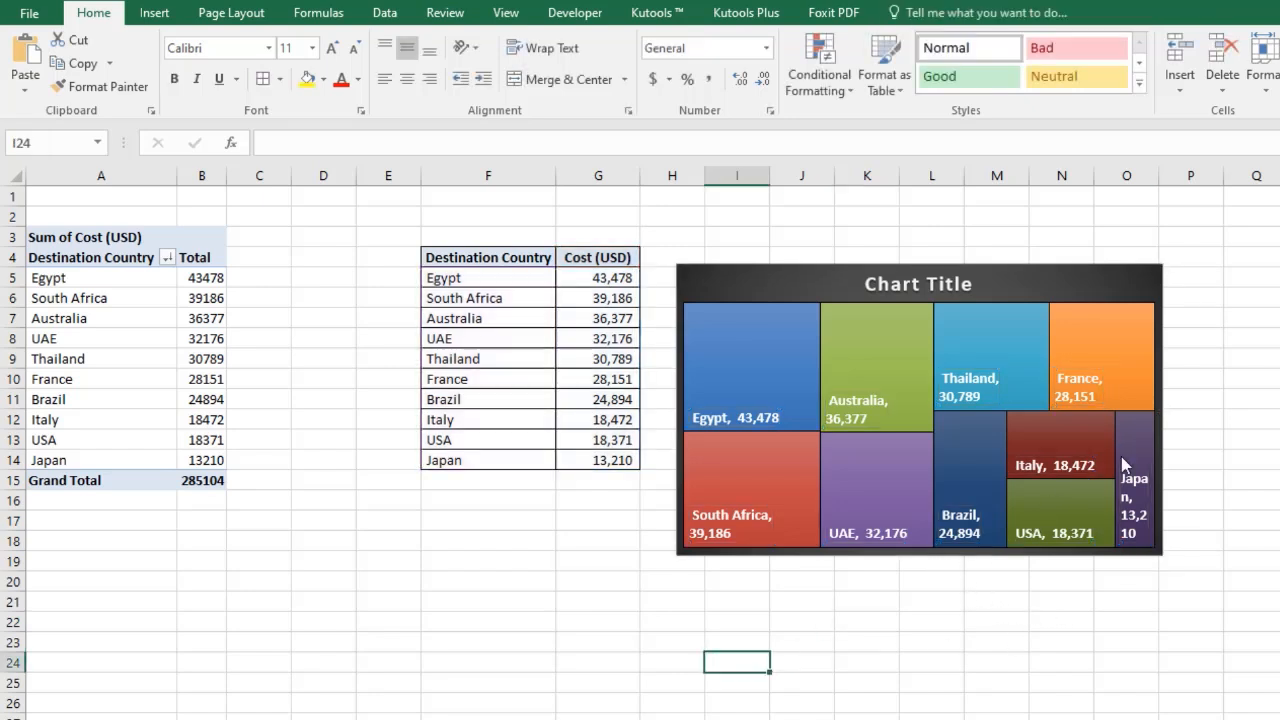
# Reduce the data label font to 10.5 pt and widen the chart slightly.
pyautogui.click(1090, 388)
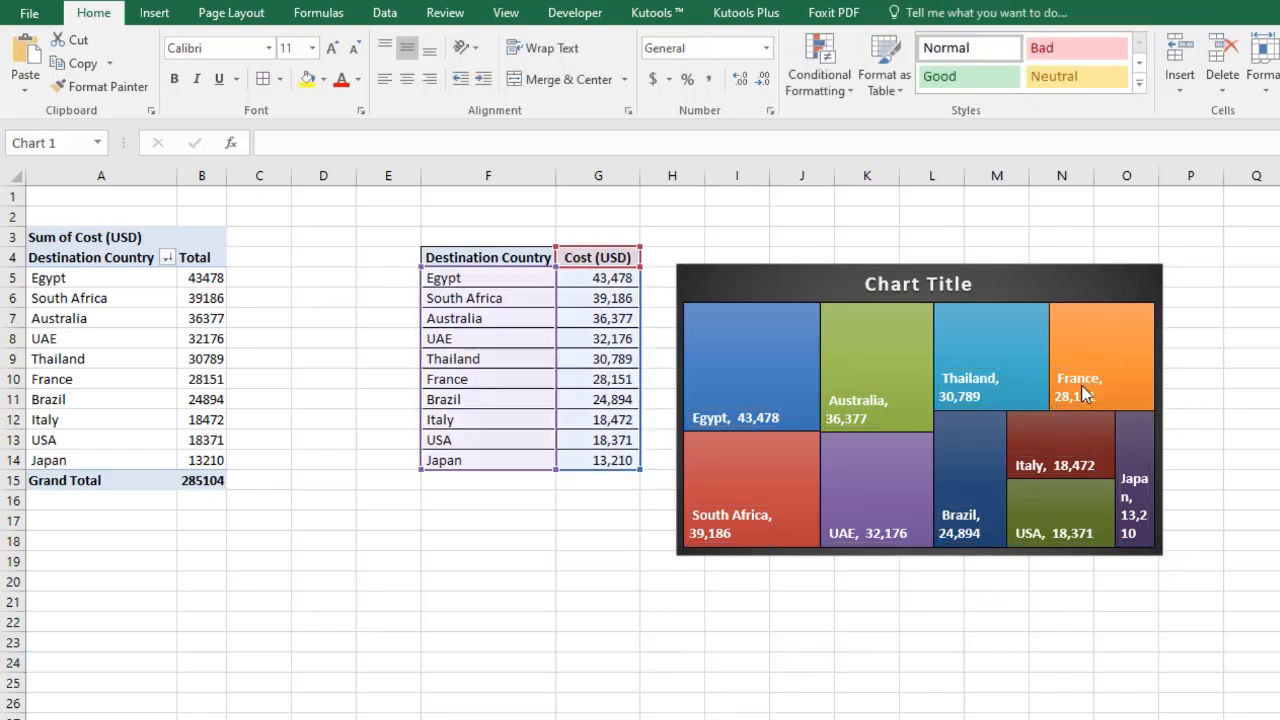
pyautogui.click(349, 52)
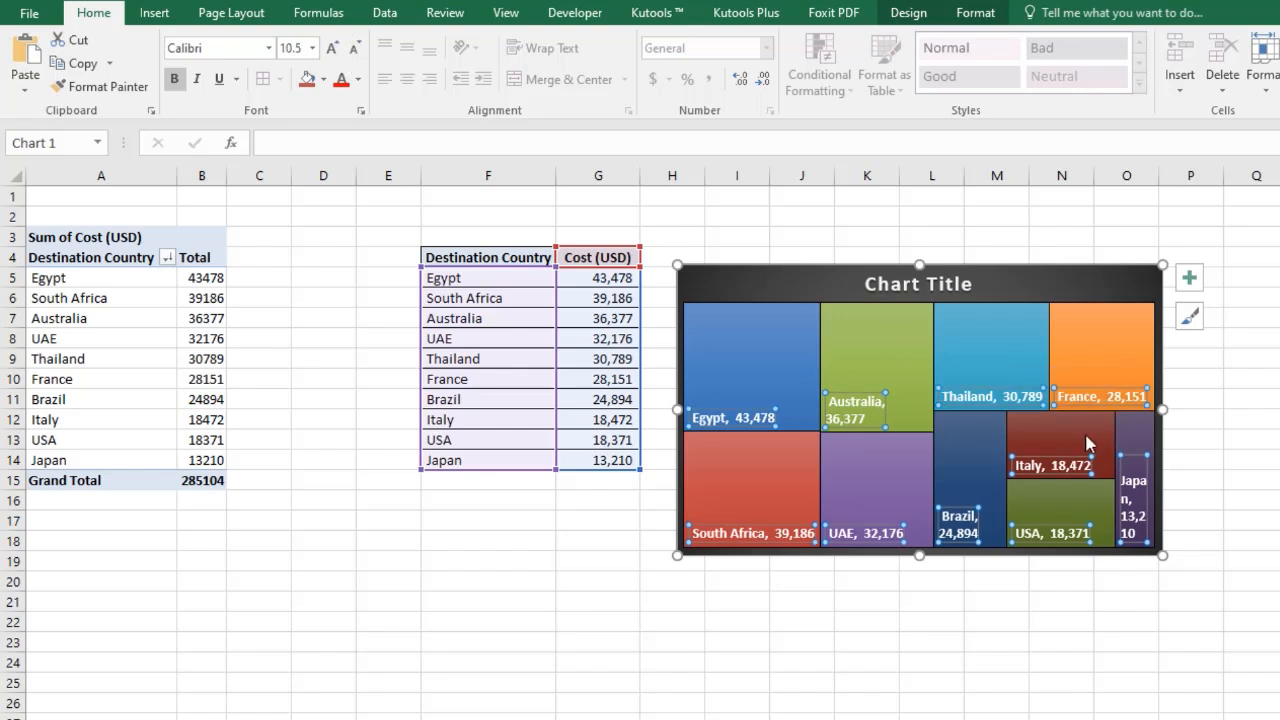
pyautogui.moveTo(1163, 413); pyautogui.dragTo(1183, 410)
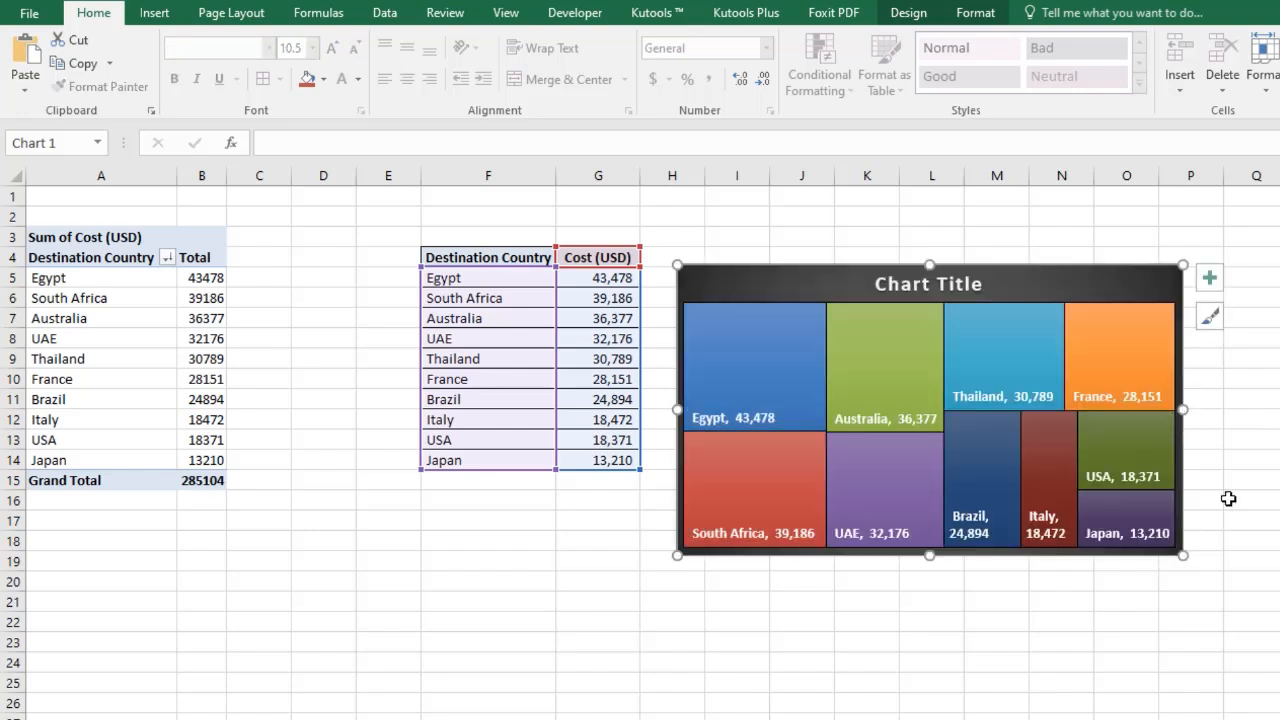
# Rename the chart title to Country Wise Cost (USD).
pyautogui.click(893, 295)
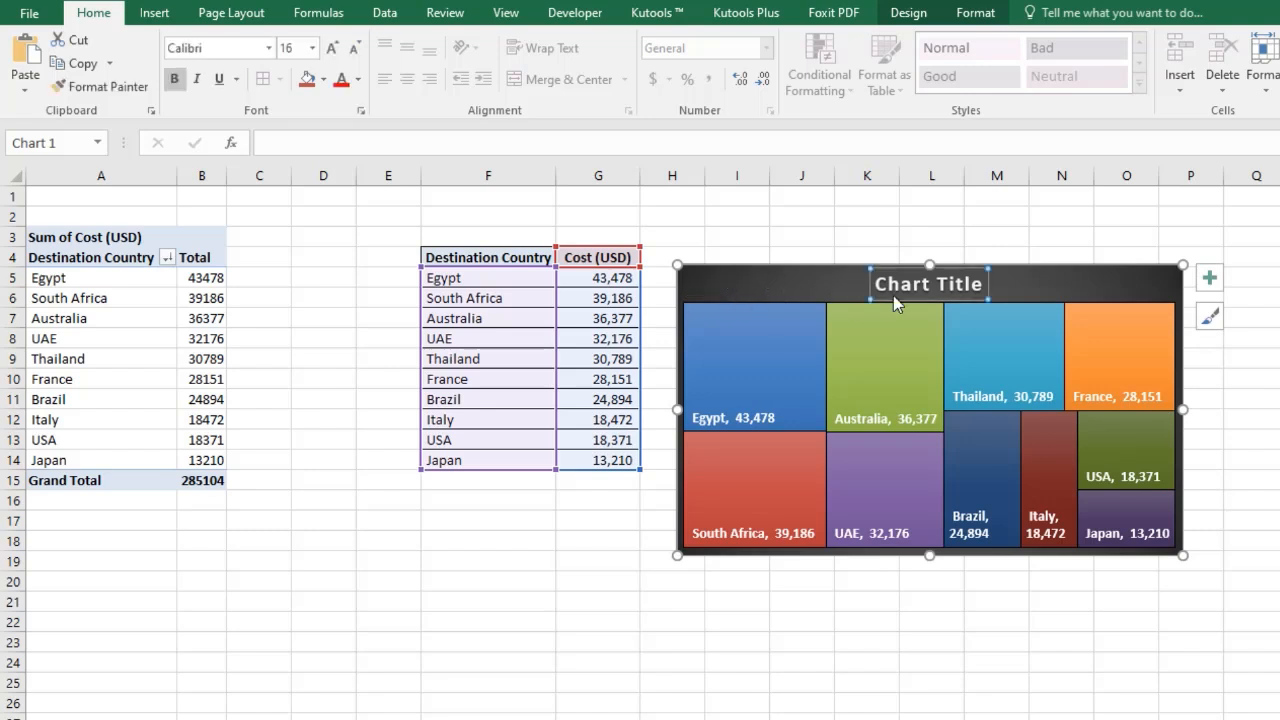
pyautogui.doubleClick(895, 293)
pyautogui.tripleClick(897, 288)
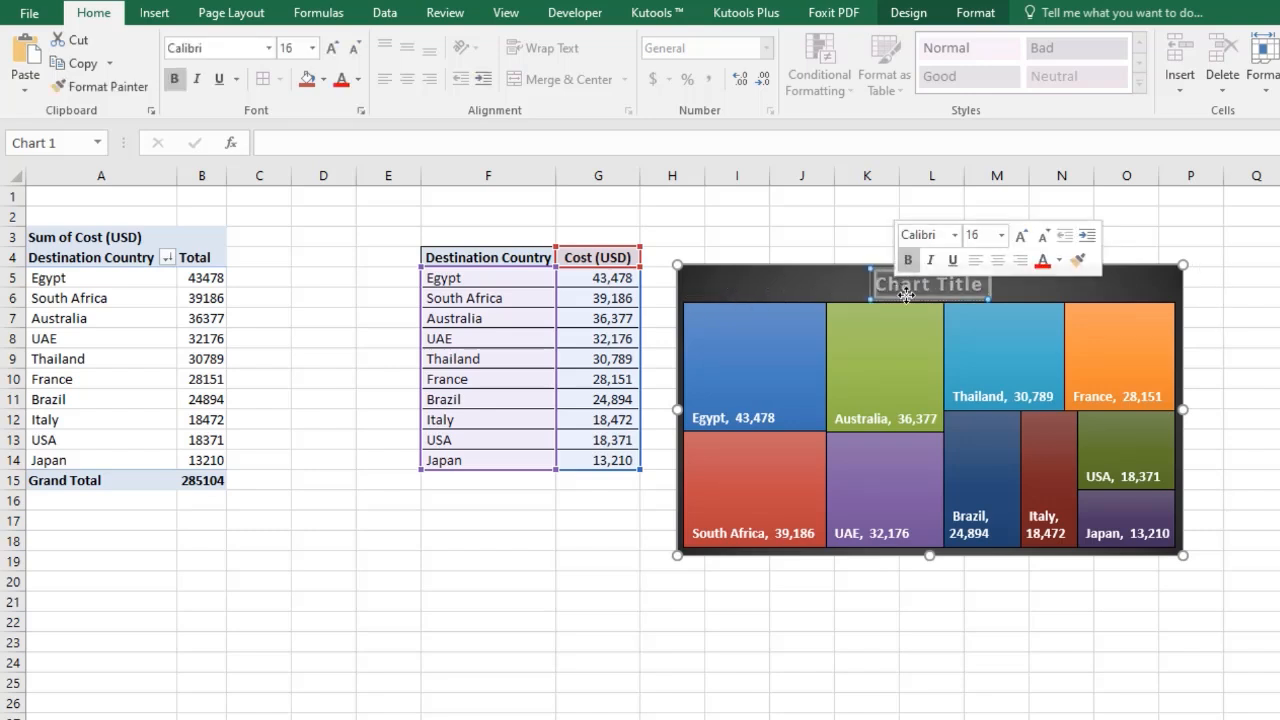
pyautogui.write('Country')
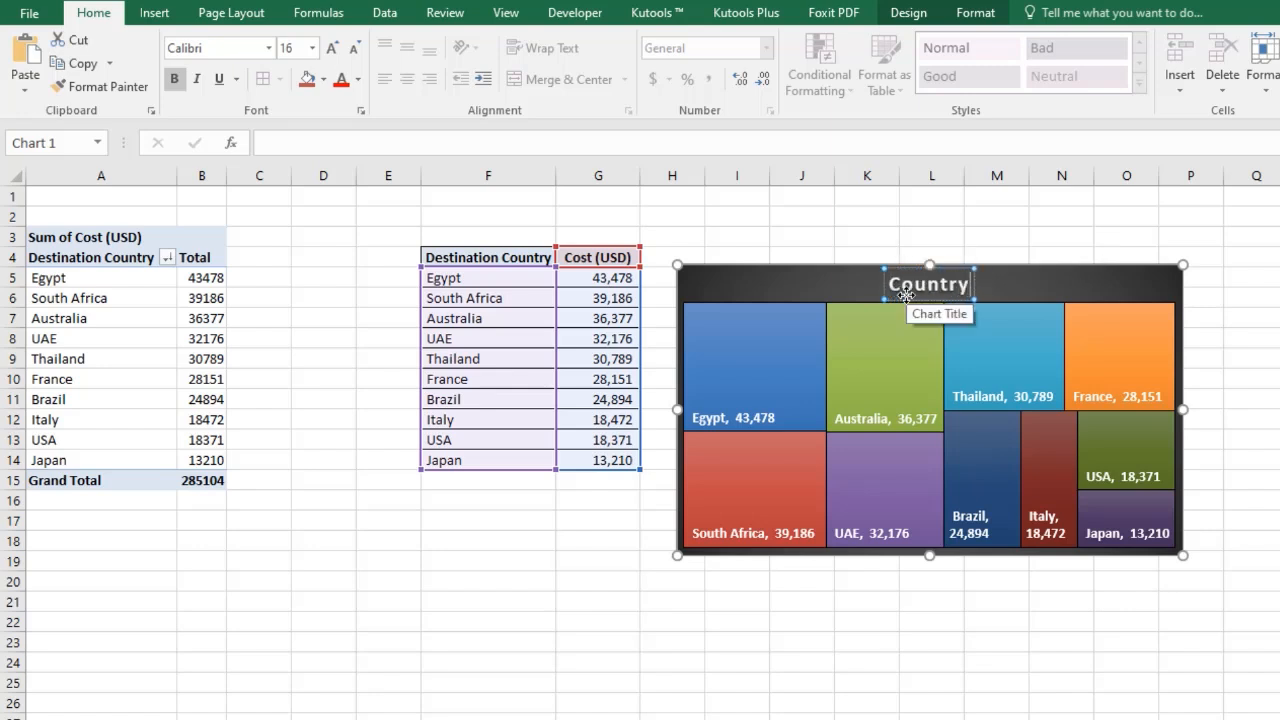
pyautogui.write(' Wis')
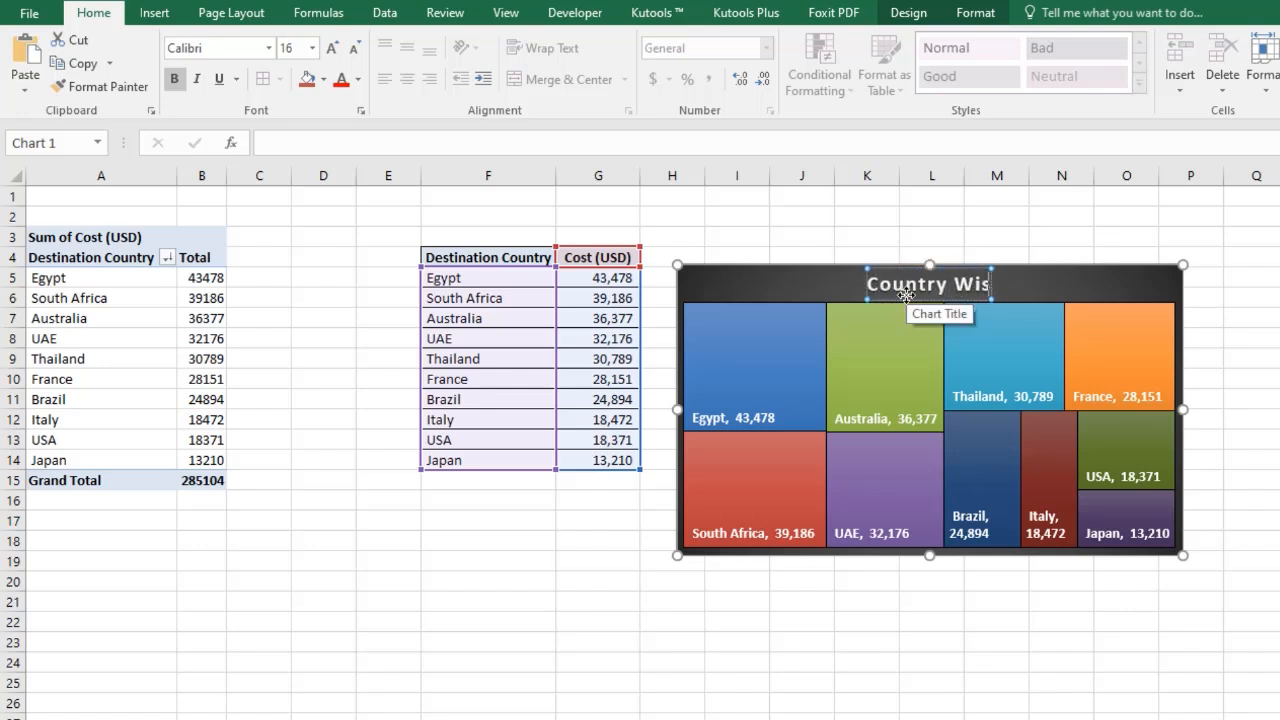
pyautogui.write('e CO')
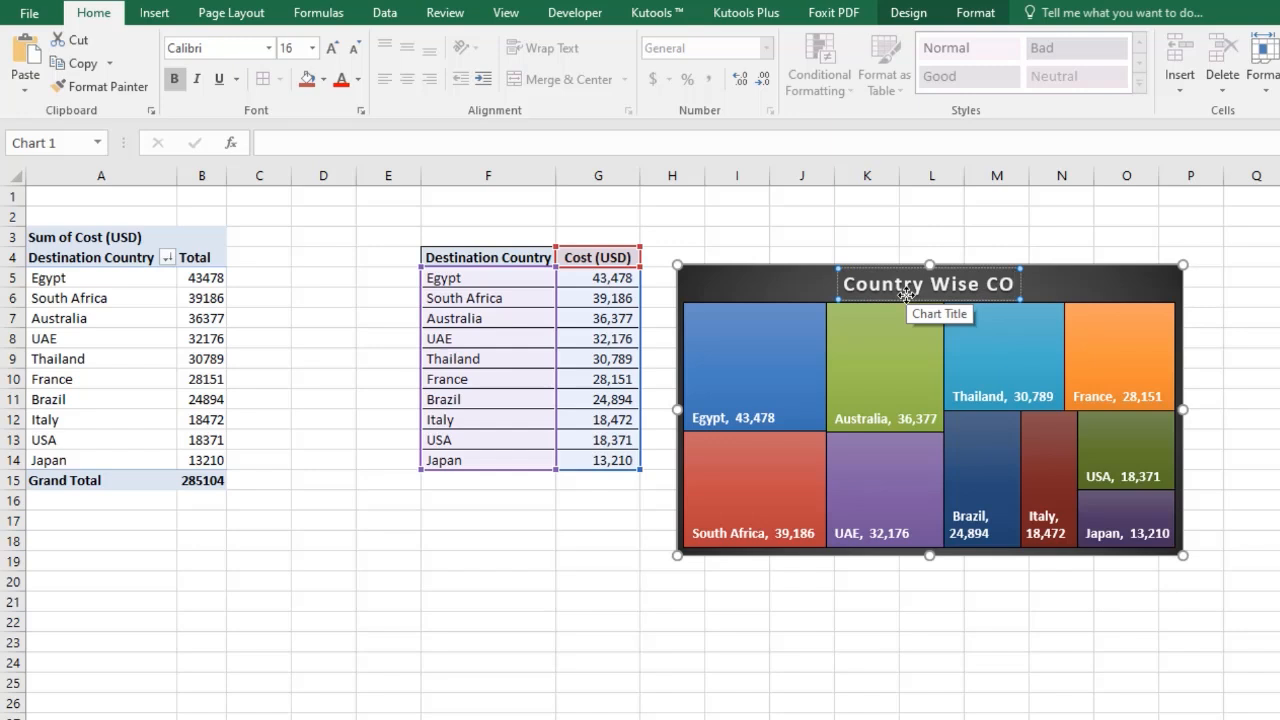
pyautogui.press('BackSpace')
pyautogui.write('os')
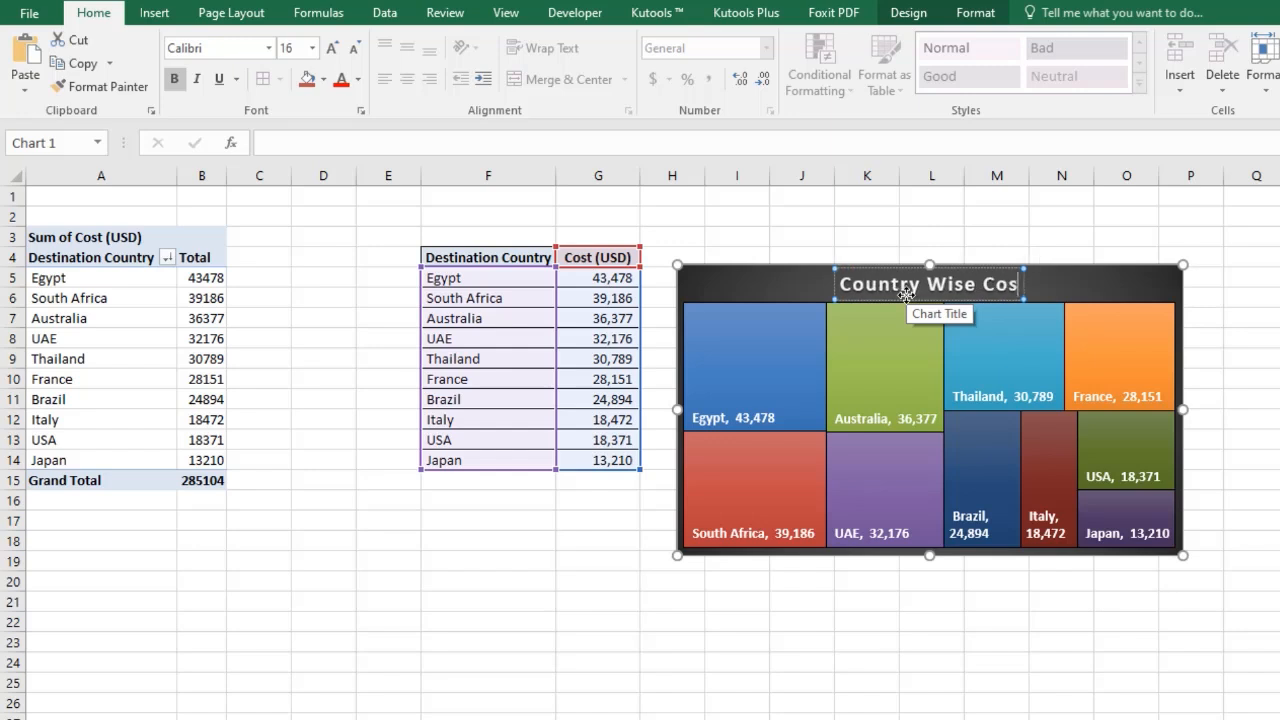
pyautogui.write('t (USD')
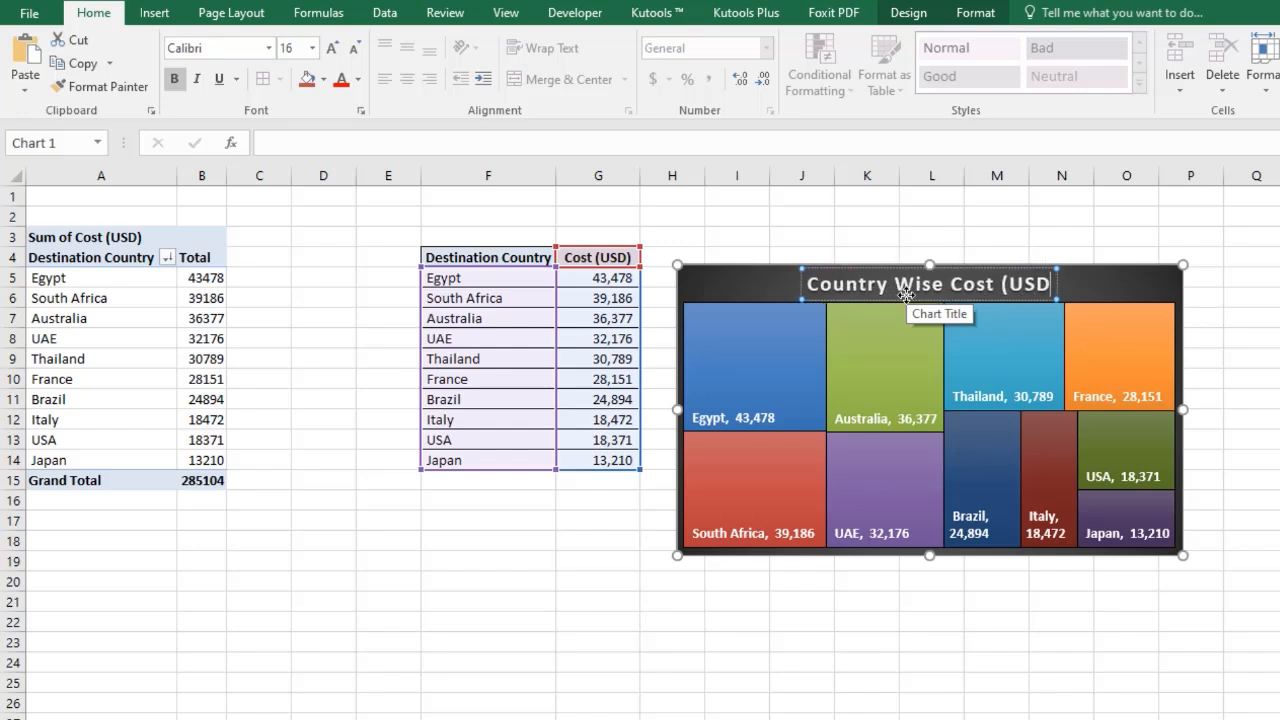
pyautogui.write(')')
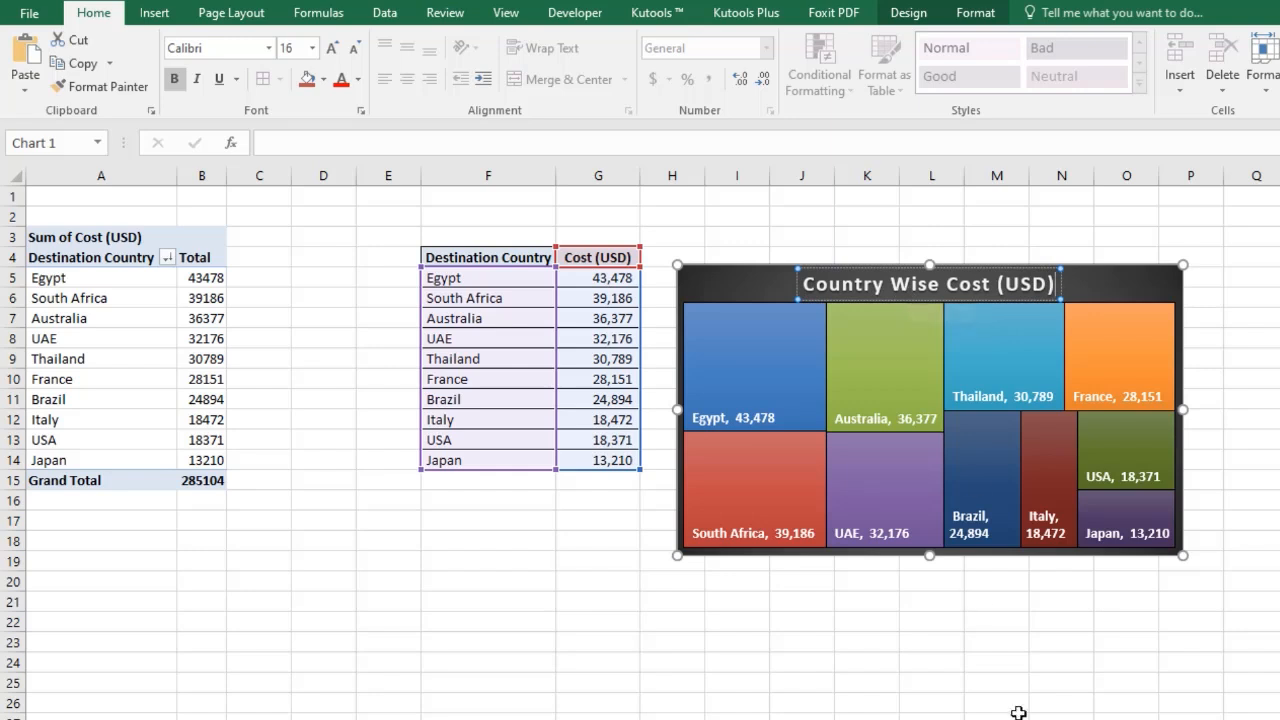
# Copy the treemap chart and paste it at B3 on a new blank sheet.
pyautogui.click(995, 683)
pyautogui.click(776, 285)
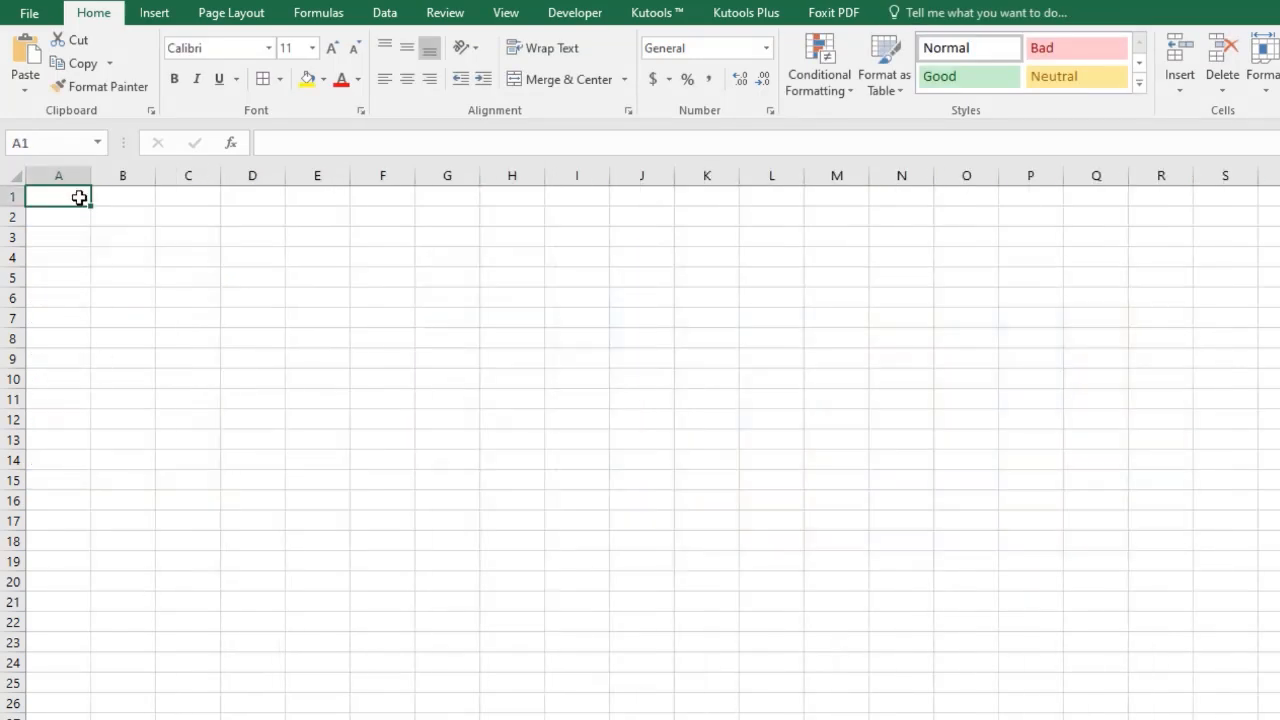
pyautogui.rightClick(95, 233)
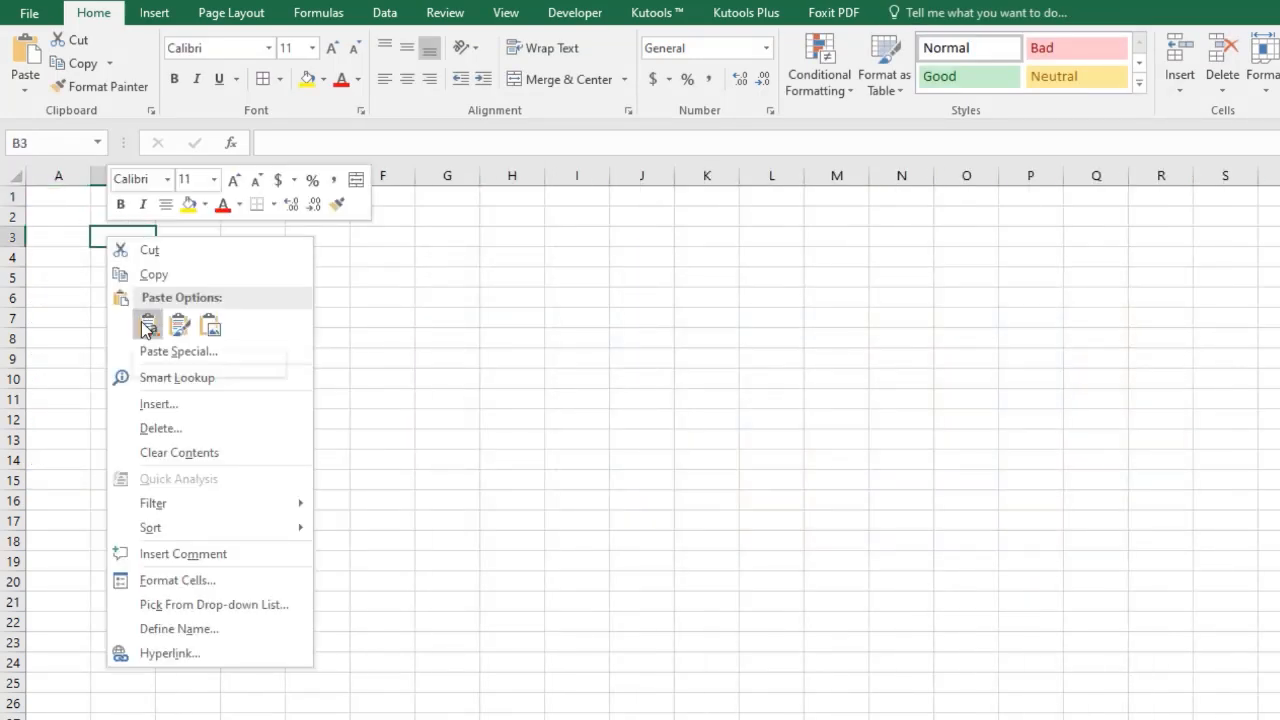
pyautogui.click(146, 326)
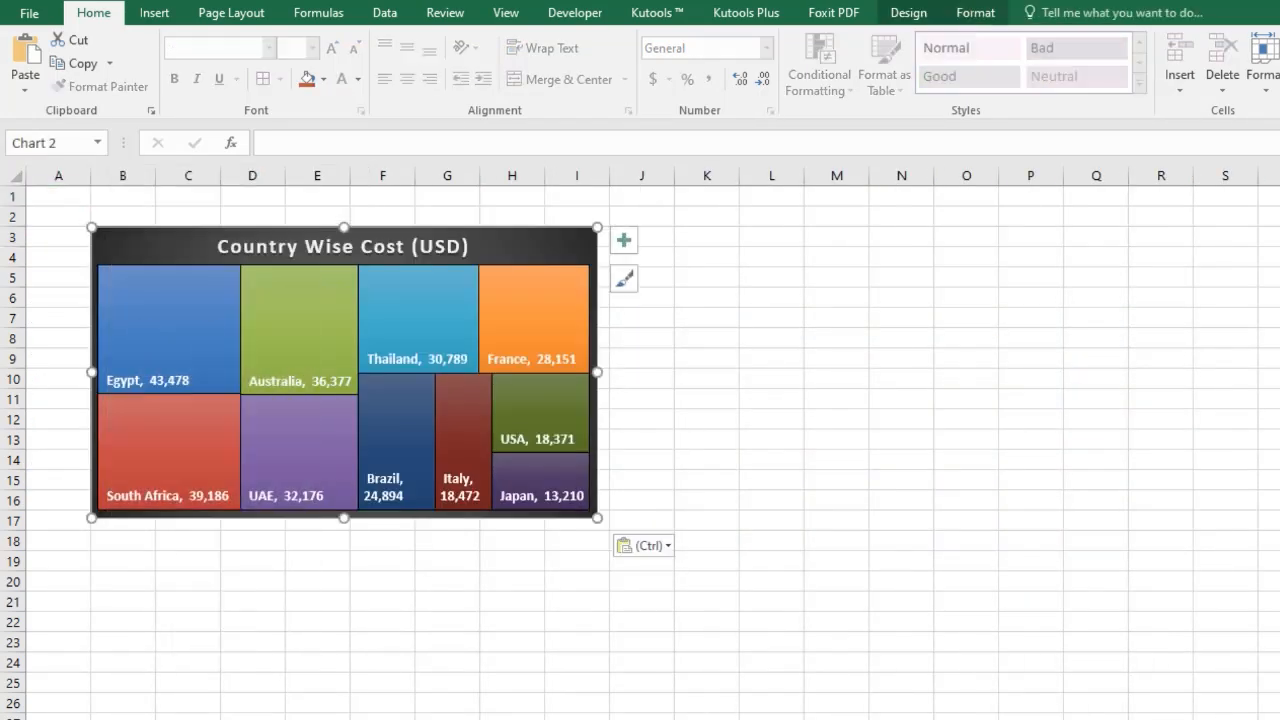
# Hide the gridlines on the new dashboard sheet.
pyautogui.click(18, 177)
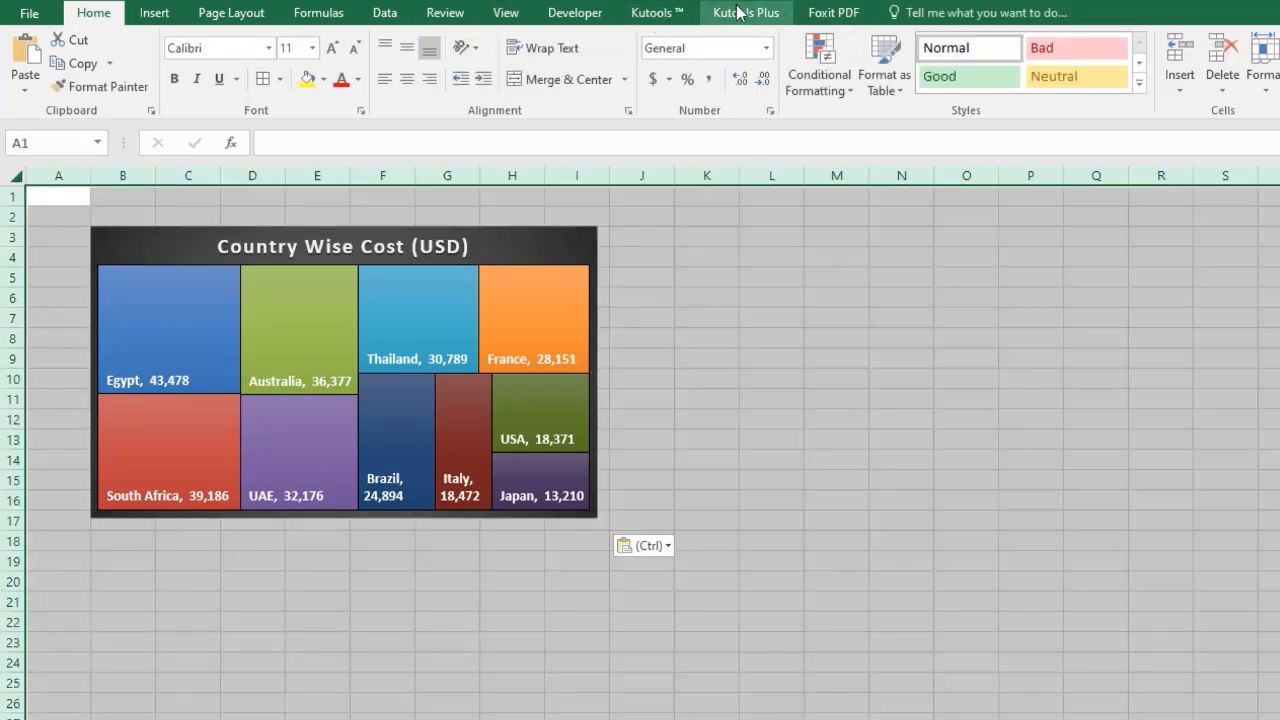
pyautogui.click(505, 12)
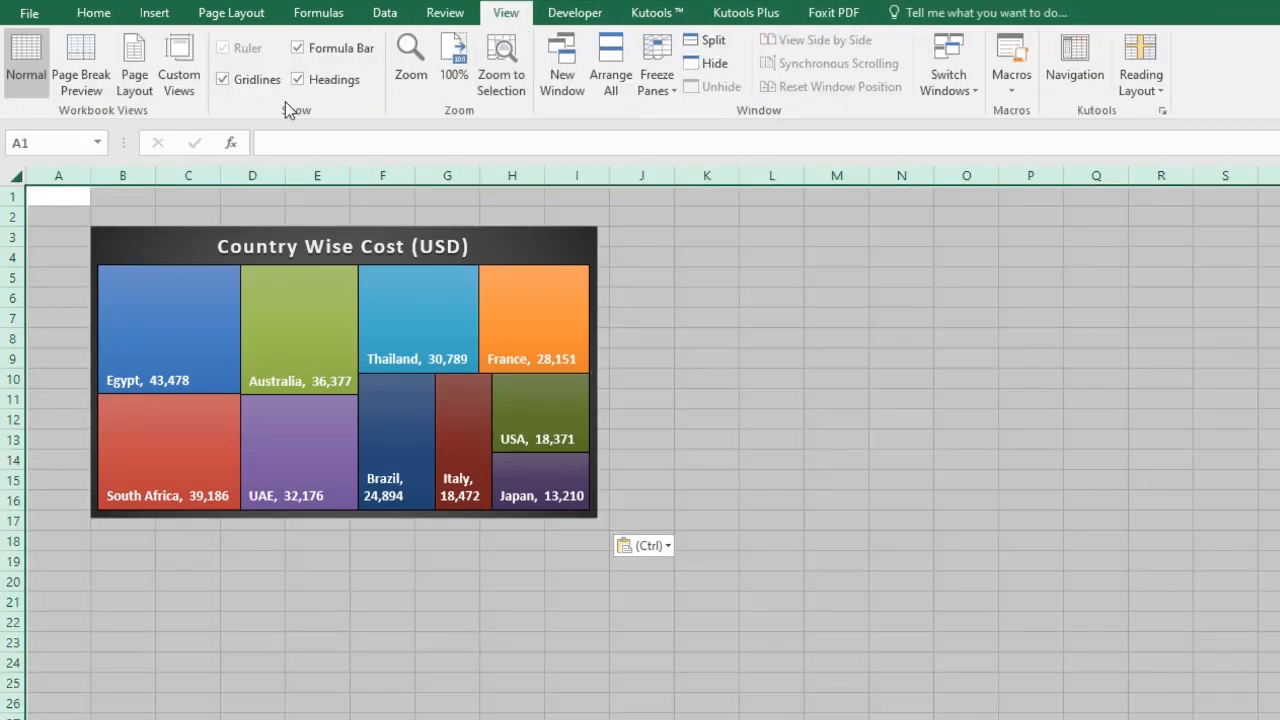
pyautogui.click(252, 80)
pyautogui.click(702, 438)
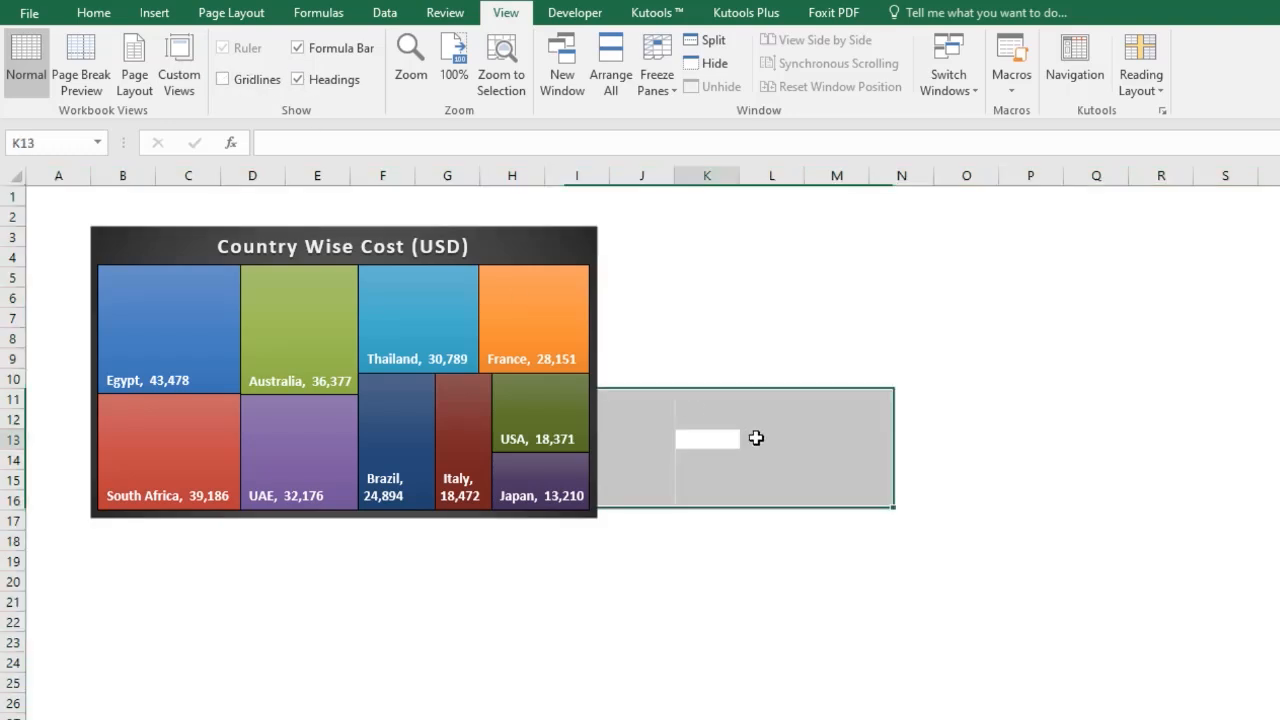
# Move the treemap chart to the sheet's top-left corner and enlarge it slightly.
pyautogui.moveTo(122, 243); pyautogui.dragTo(82, 243)
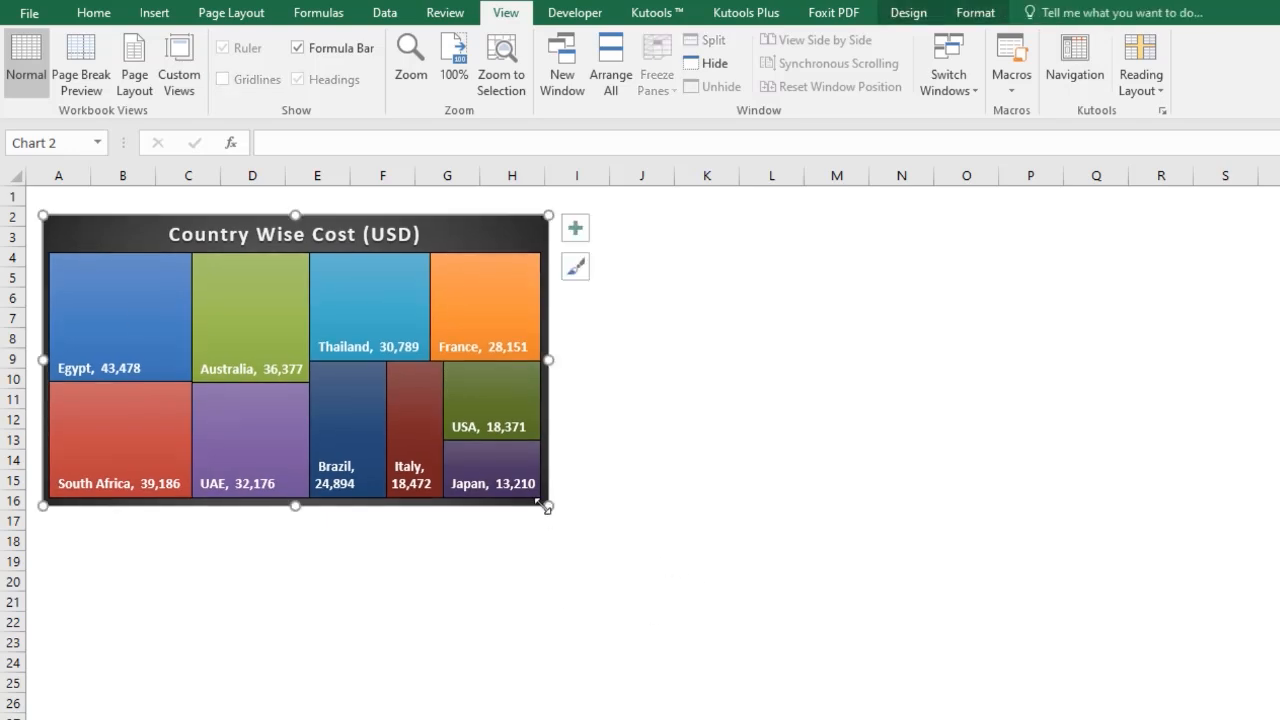
pyautogui.moveTo(547, 507); pyautogui.dragTo(546, 516)
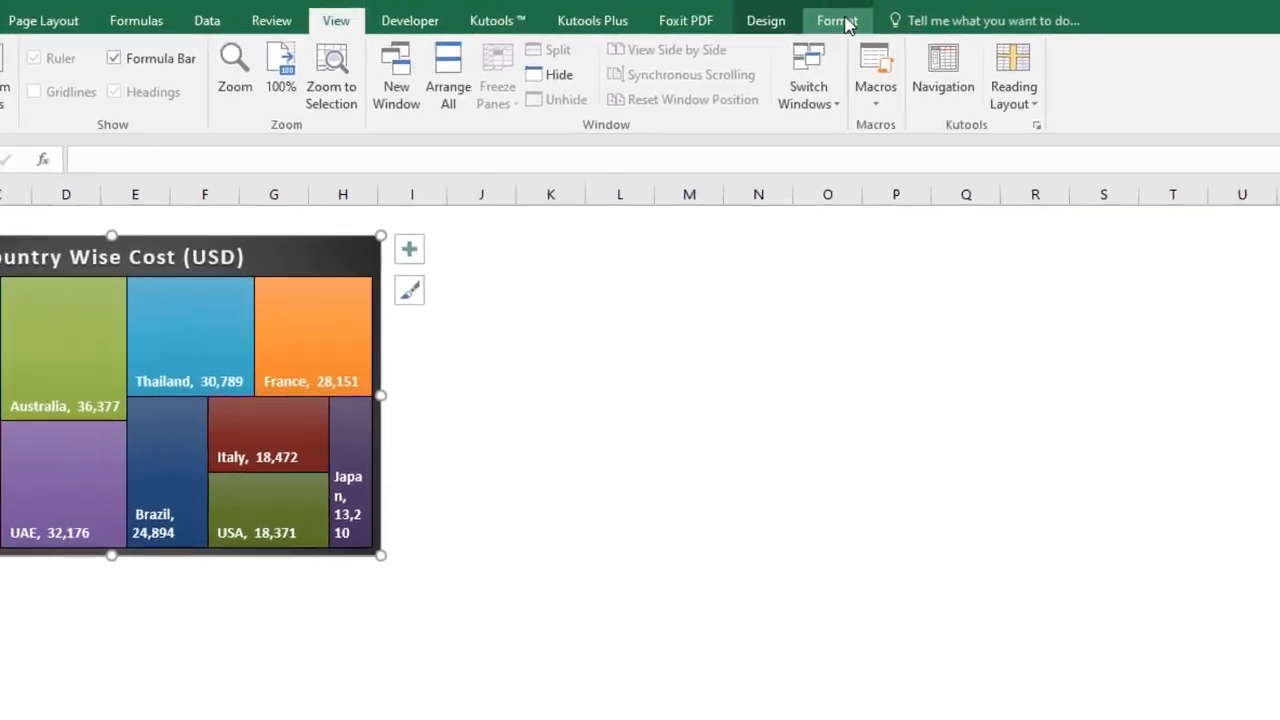
pyautogui.click(975, 12)
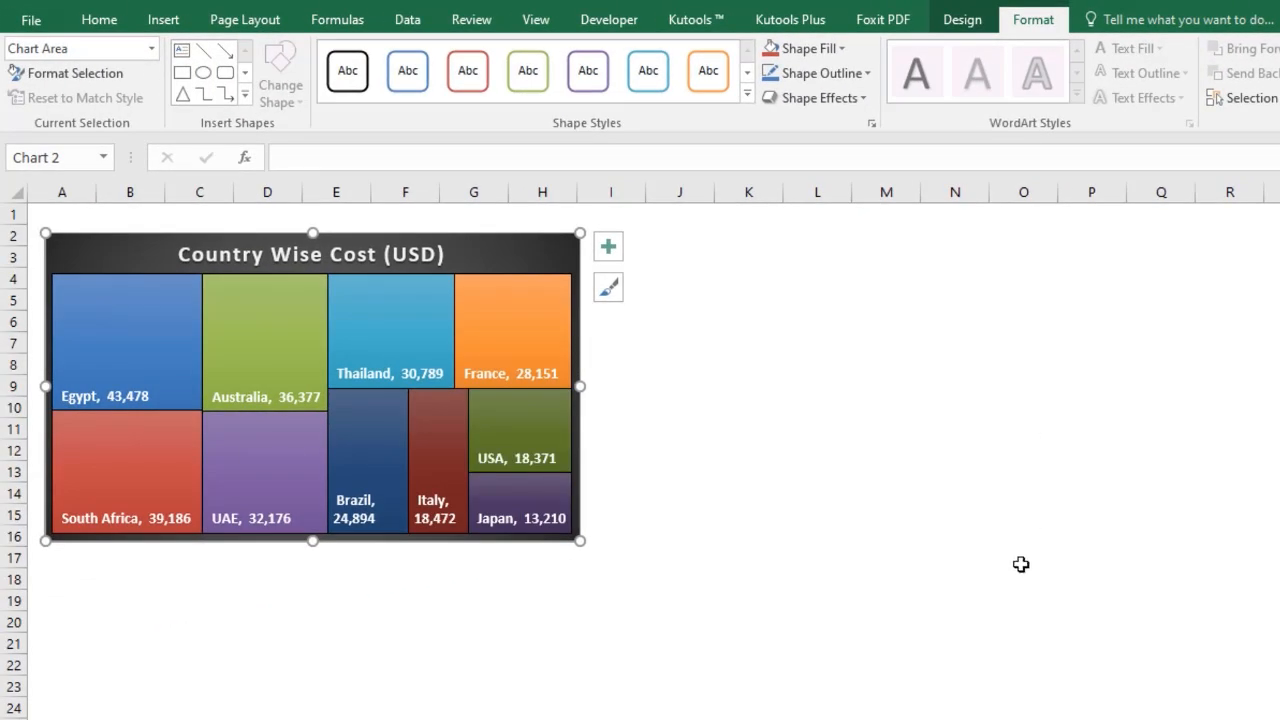
pyautogui.click(732, 589)
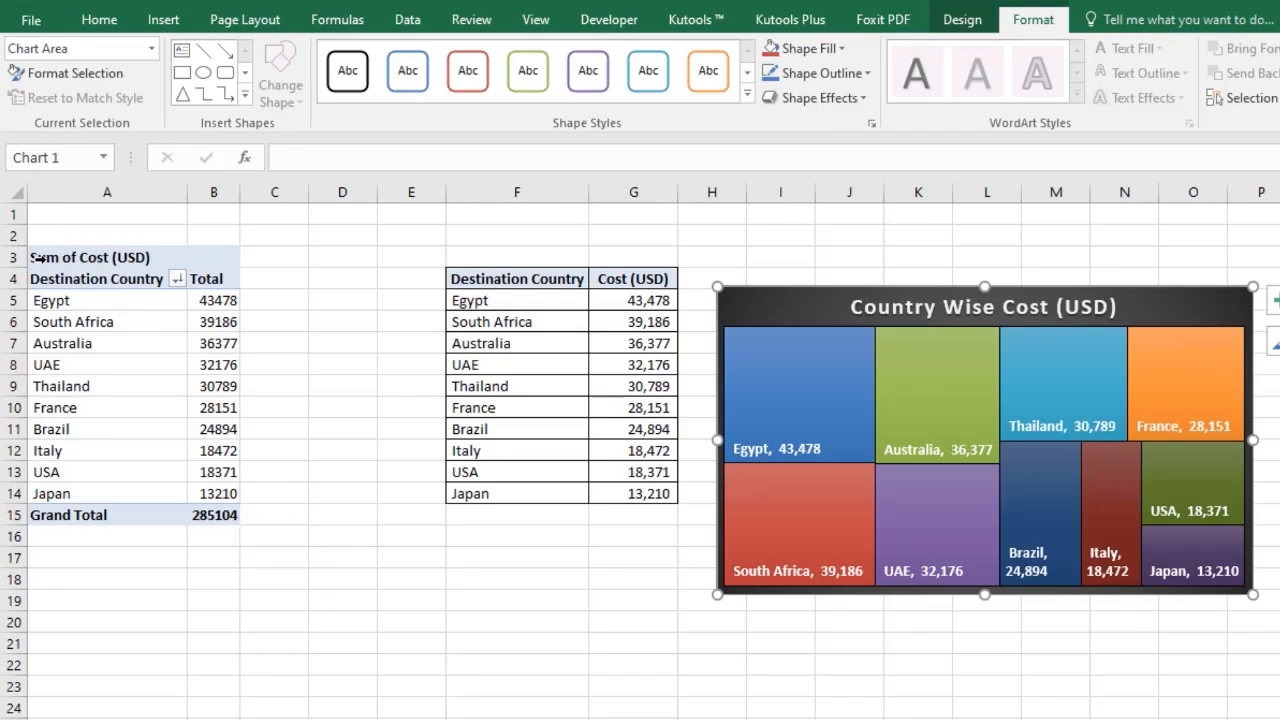
# Copy the country cost pivot table on Sheet2 and paste a duplicate at A23.
pyautogui.moveTo(38, 258); pyautogui.dragTo(215, 514)
pyautogui.hotkey('ctrl', 'c')
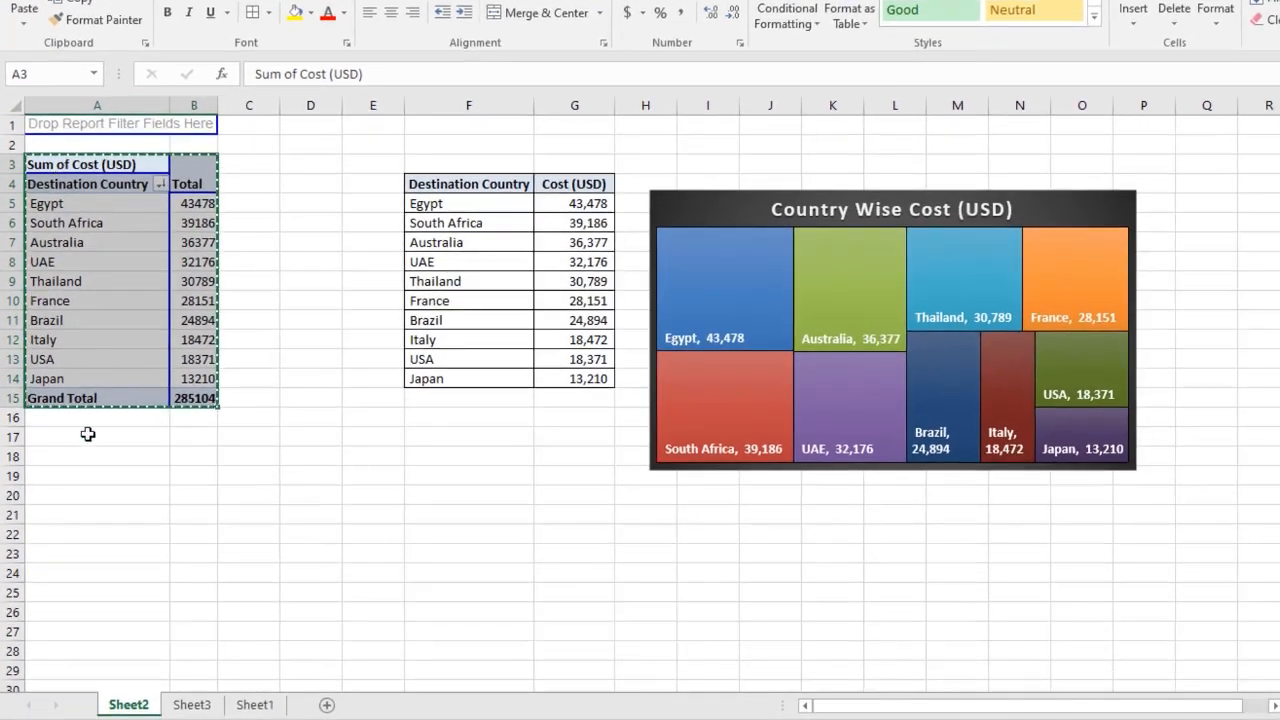
pyautogui.click(91, 554)
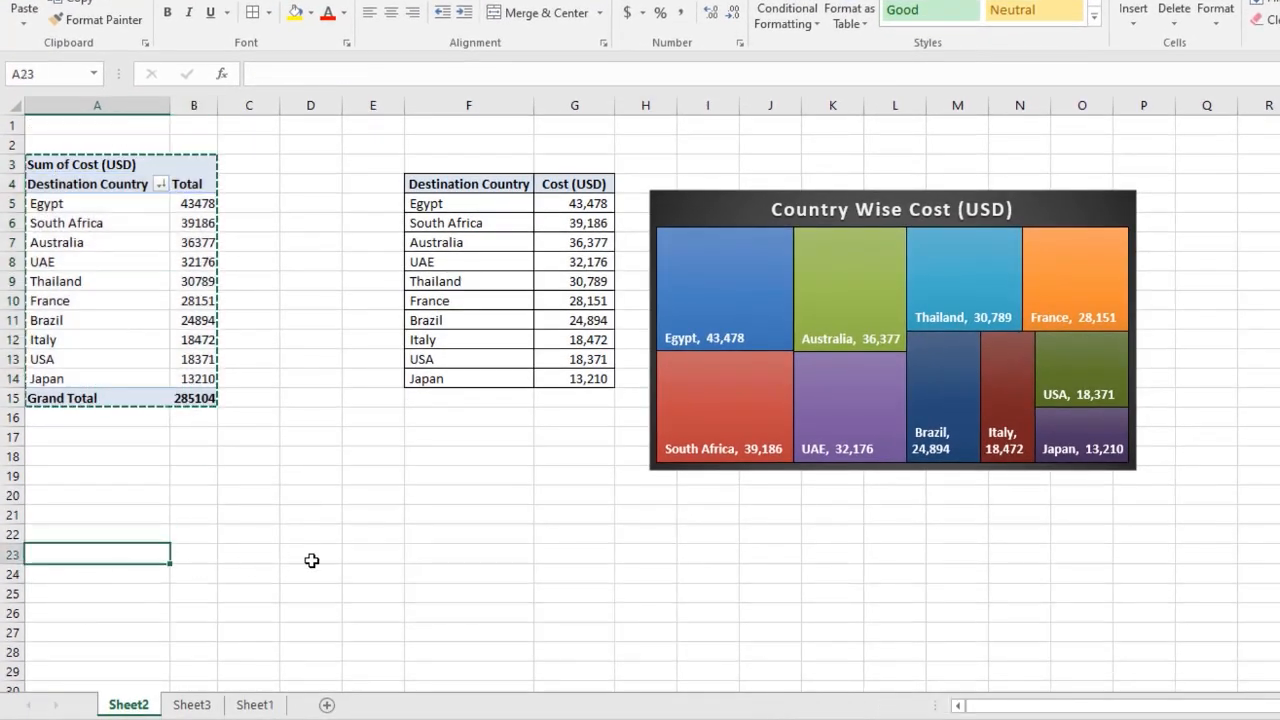
pyautogui.scroll(-3, 386, 634)
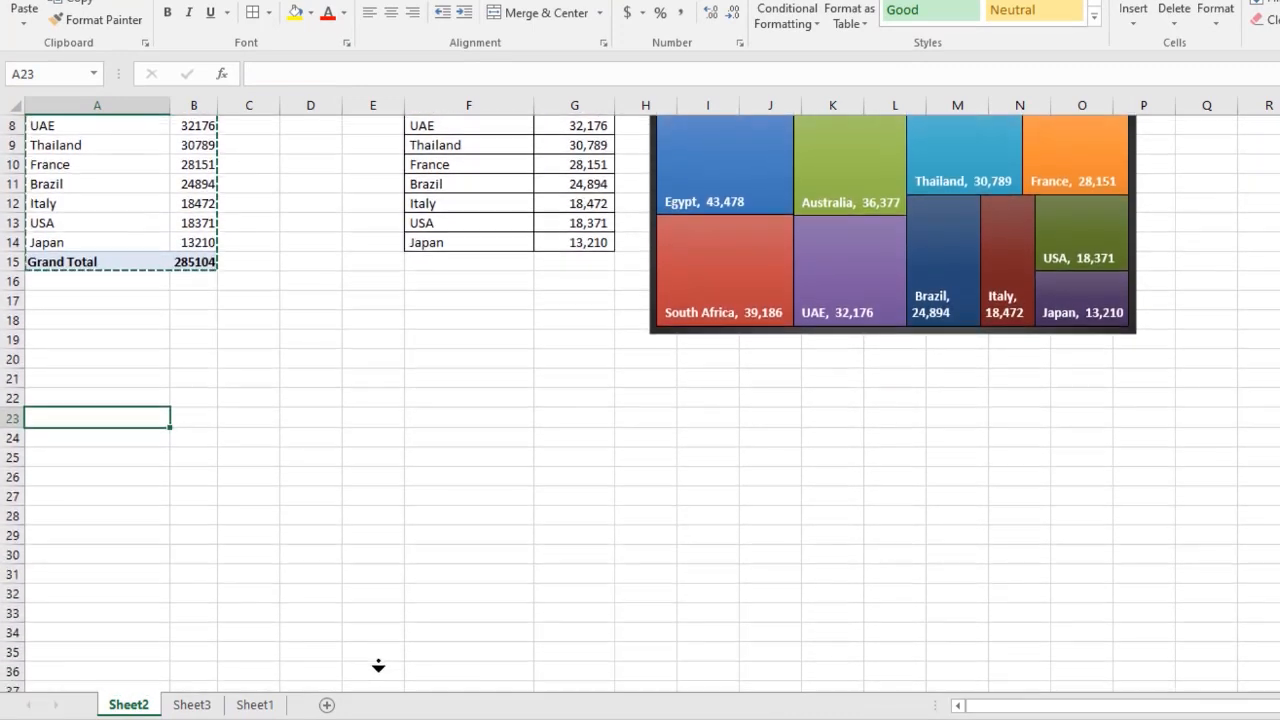
pyautogui.hotkey('ctrl', 'v')
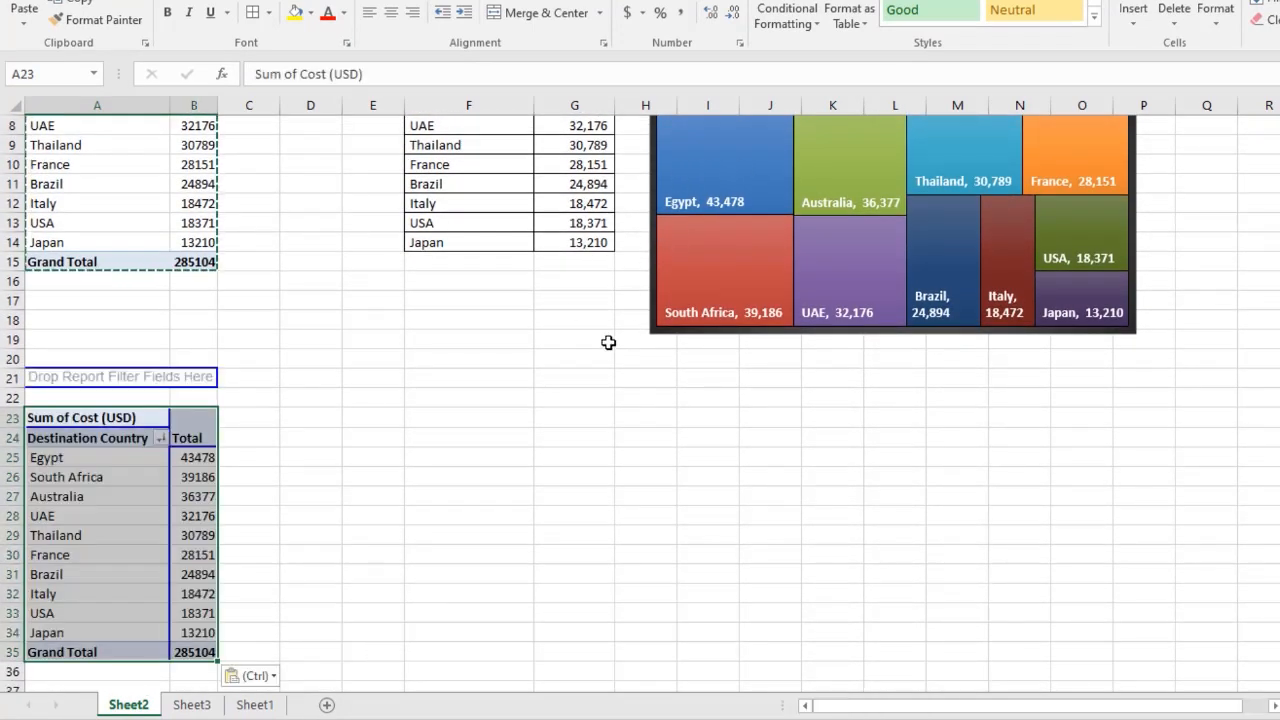
# Rebuild the duplicate pivot table with Agent Name in rows and Count of Invoice No. as values.
pyautogui.scroll(-4, 374, 537)
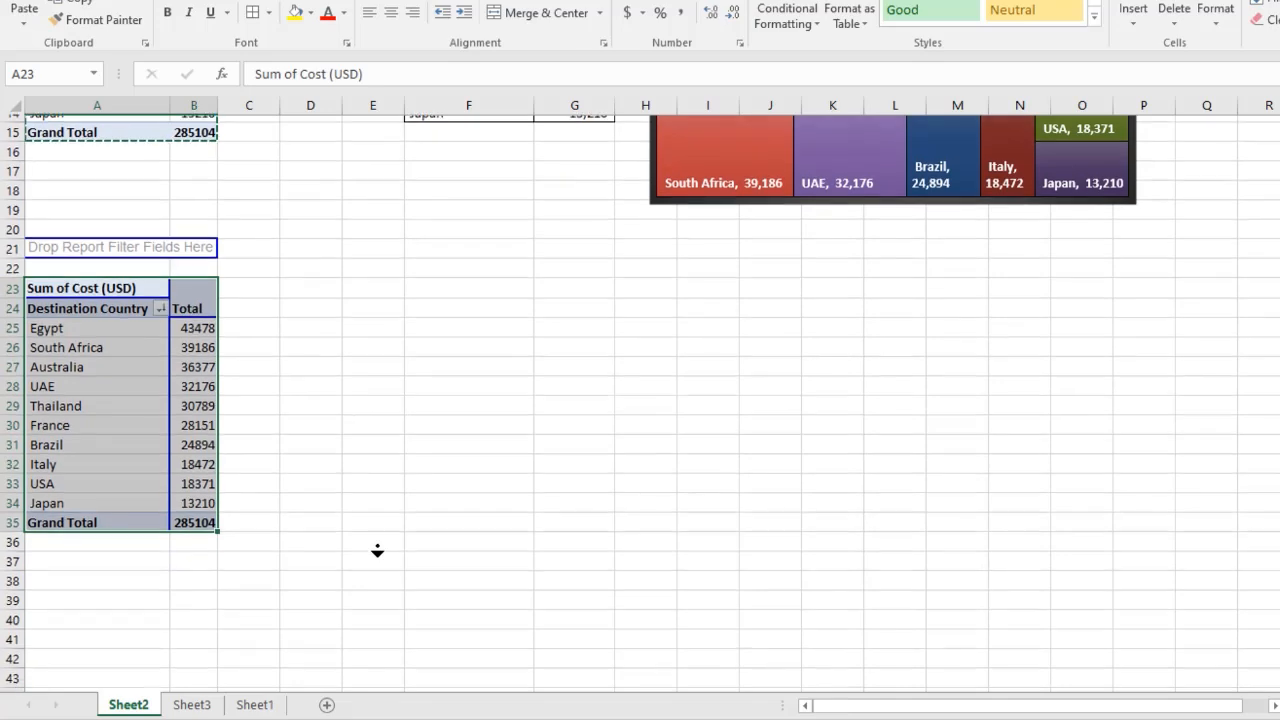
pyautogui.scroll(-1, 384, 549)
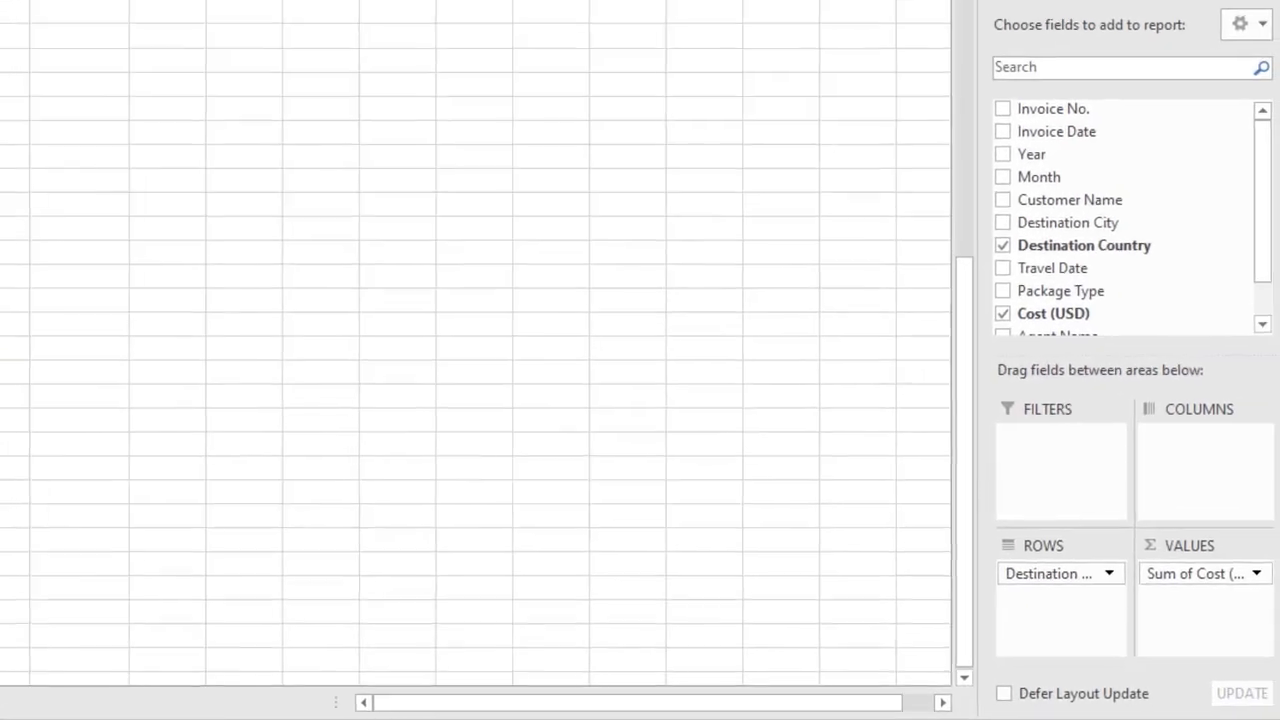
pyautogui.click(1261, 310)
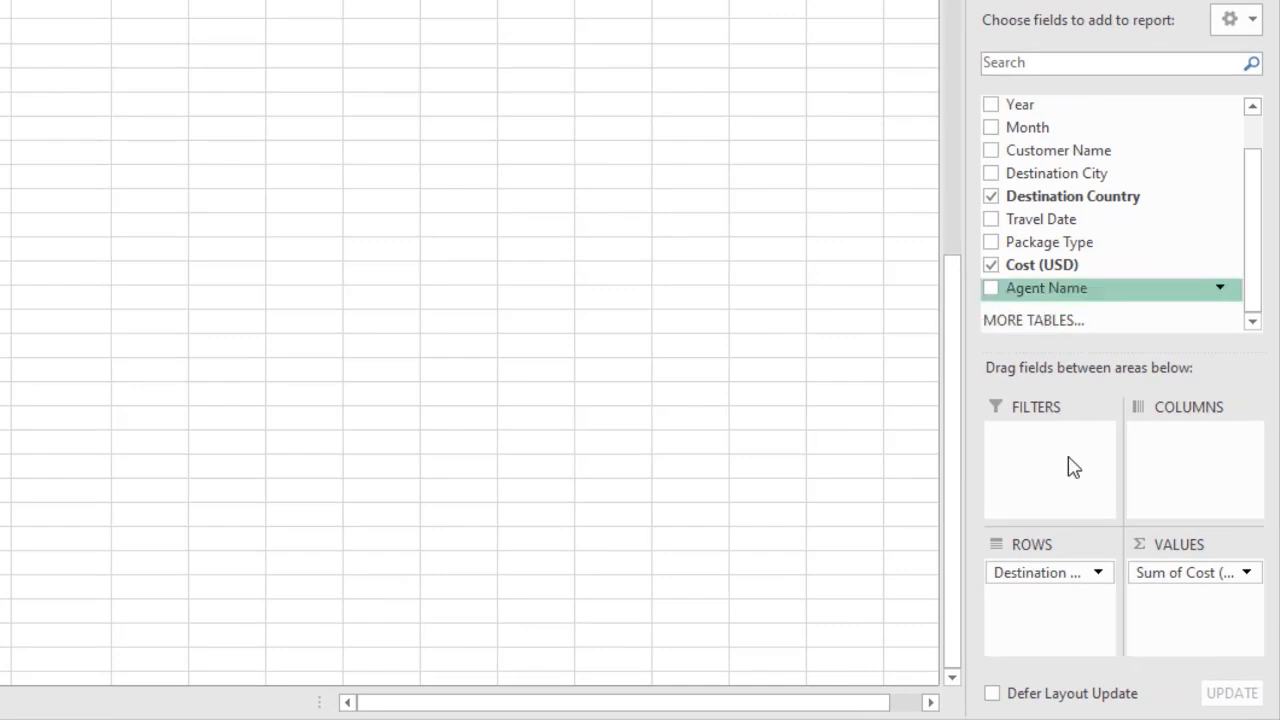
pyautogui.moveTo(1057, 578); pyautogui.dragTo(1078, 212)
pyautogui.moveTo(1066, 300); pyautogui.dragTo(1040, 575)
pyautogui.moveTo(1156, 576); pyautogui.dragTo(1150, 200)
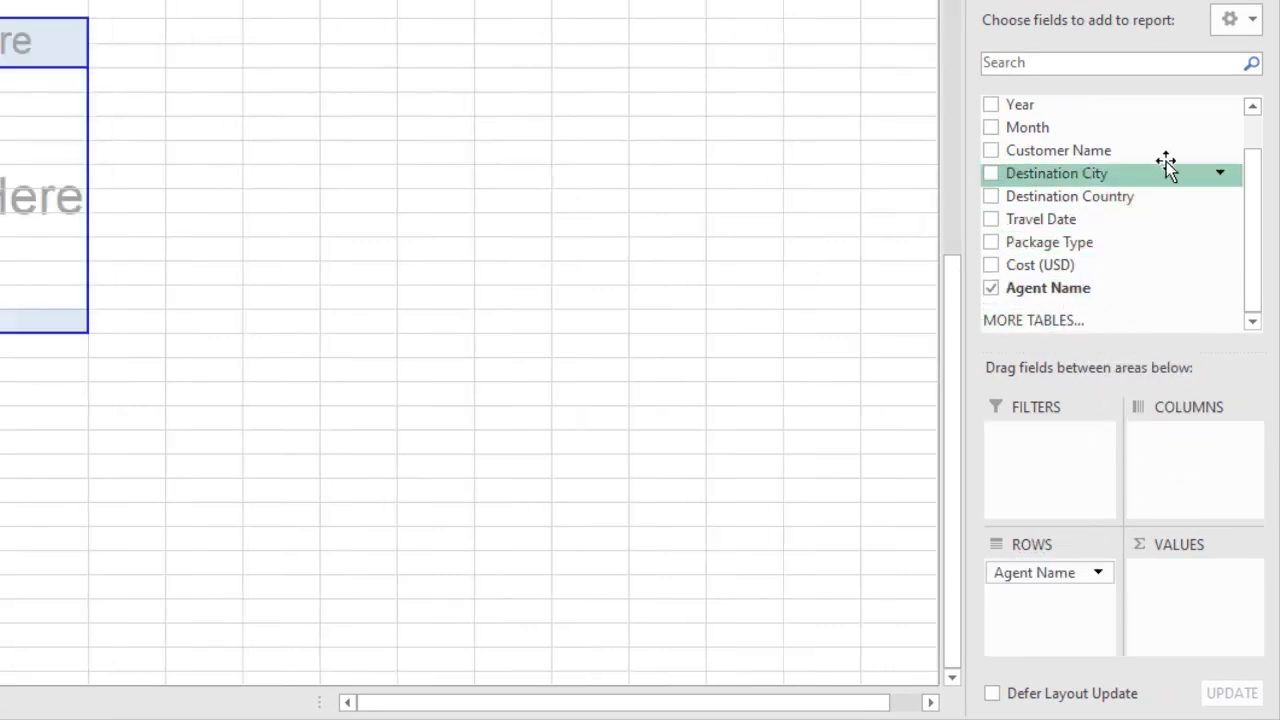
pyautogui.moveTo(1242, 240); pyautogui.dragTo(1246, 171)
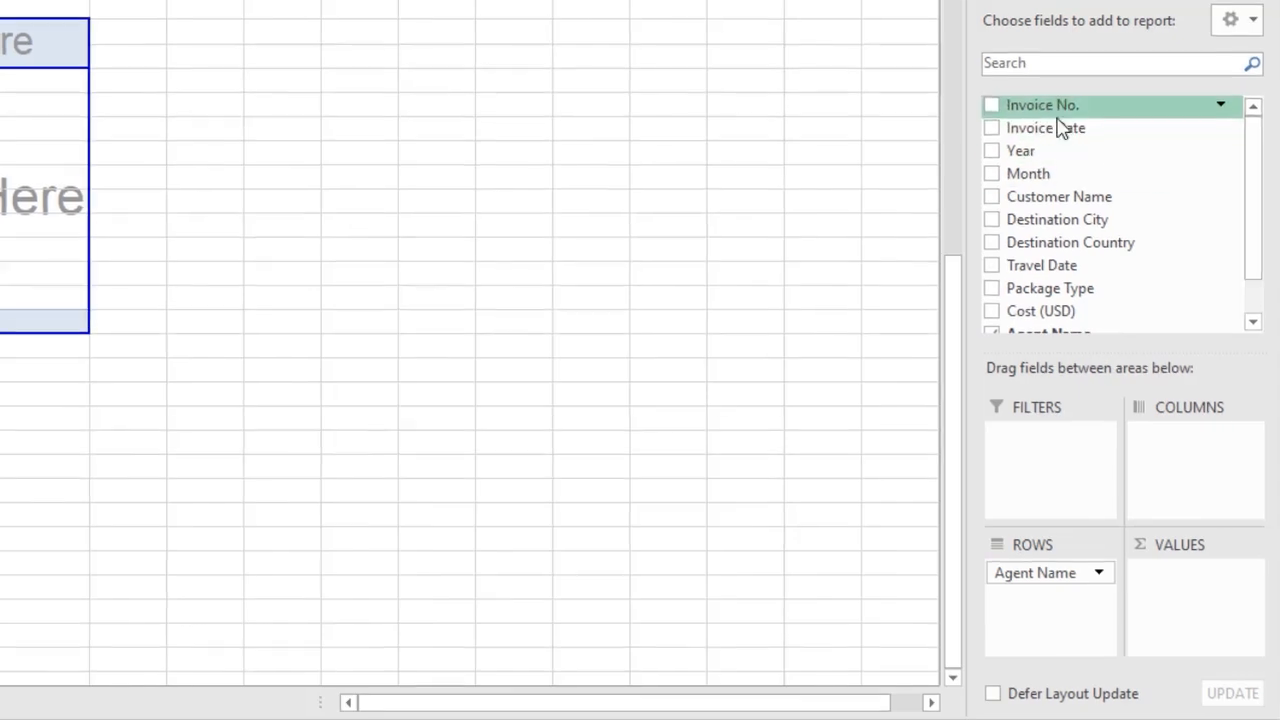
pyautogui.moveTo(1058, 108); pyautogui.dragTo(1180, 590)
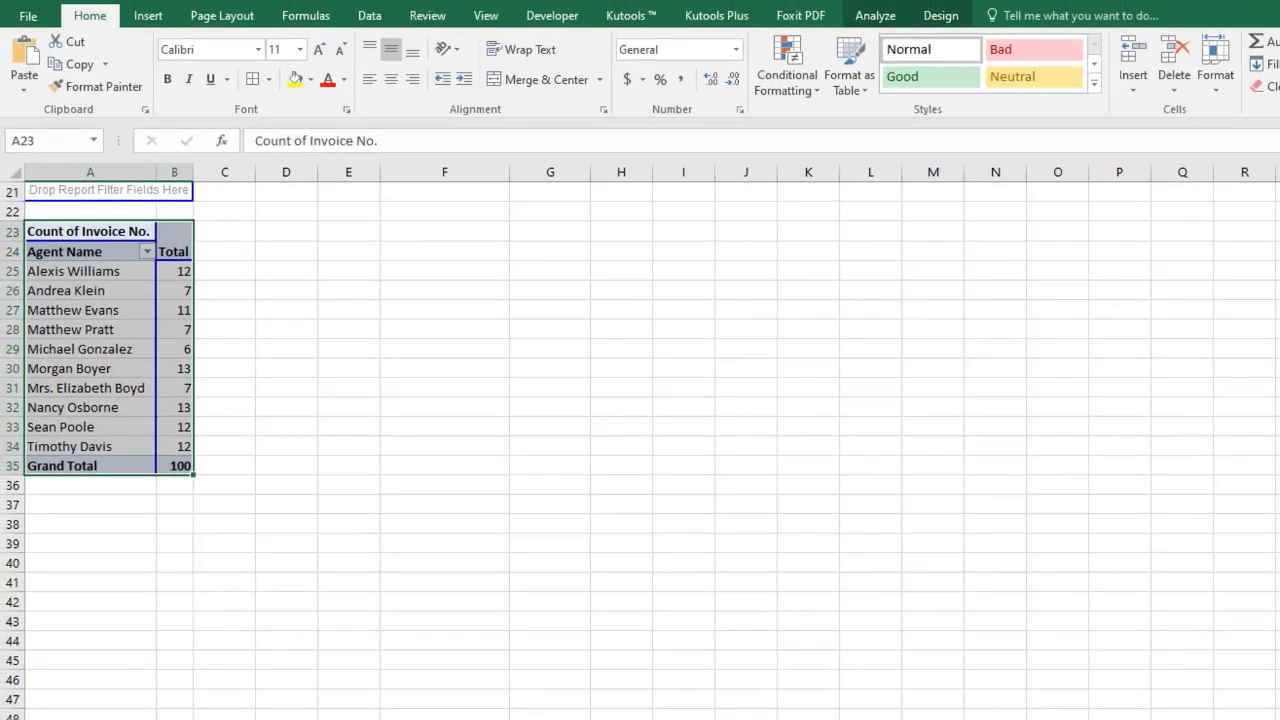
# Sort the agent pivot table's booking counts largest to smallest.
pyautogui.click(162, 272)
pyautogui.rightClick(172, 273)
pyautogui.moveTo(245, 385)
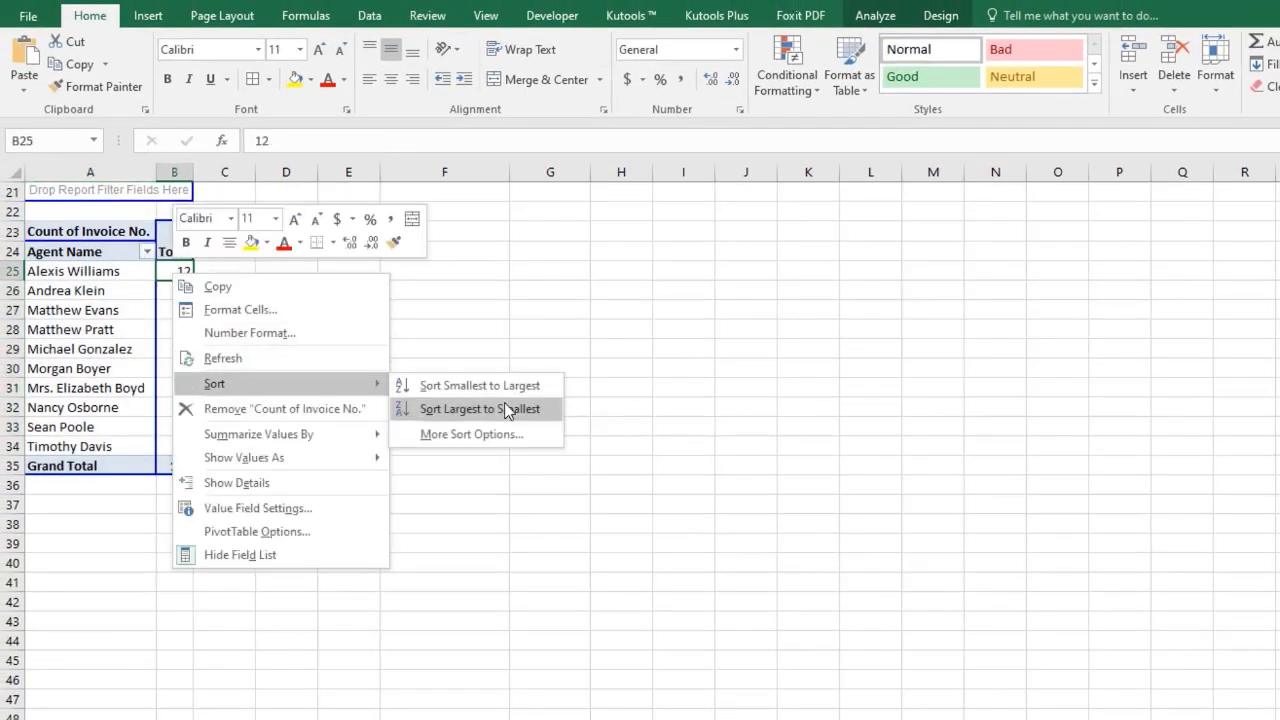
pyautogui.click(508, 409)
# Copy the agent pivot table and paste it at F24 as values, then apply its formatting.
pyautogui.click(40, 231)
pyautogui.click(42, 231)
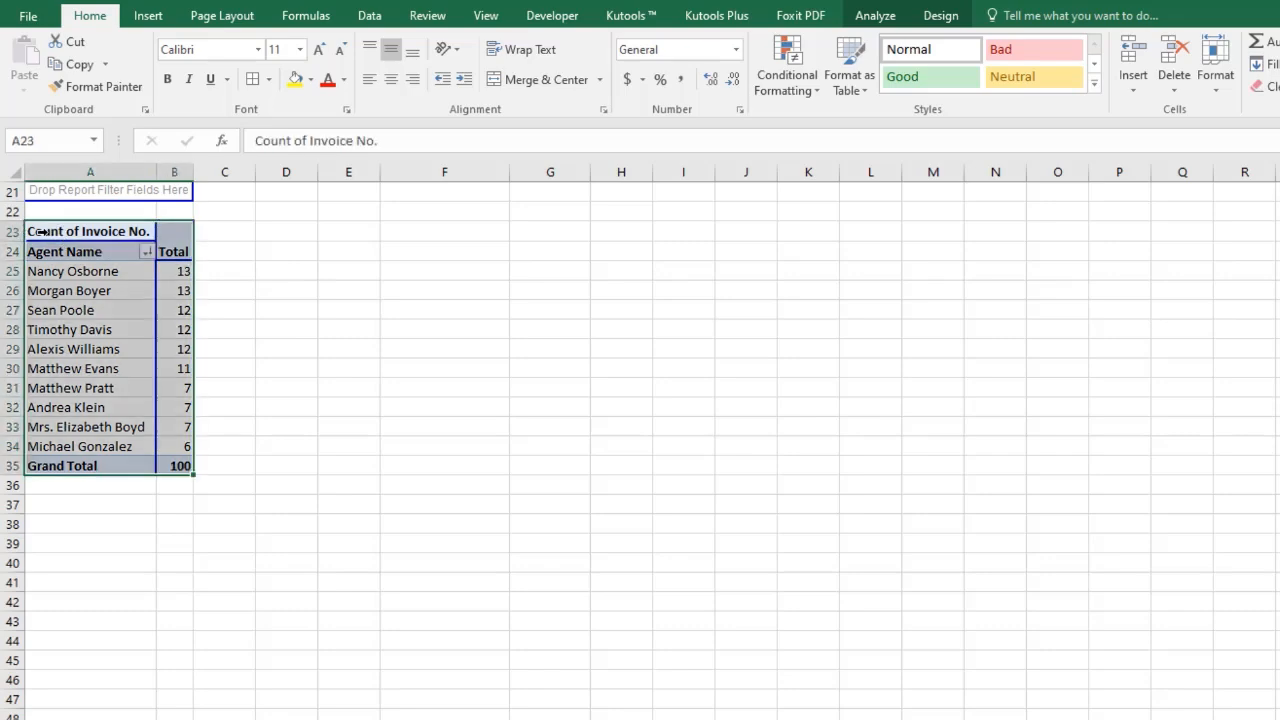
pyautogui.rightClick(42, 231)
pyautogui.click(90, 249)
pyautogui.rightClick(366, 250)
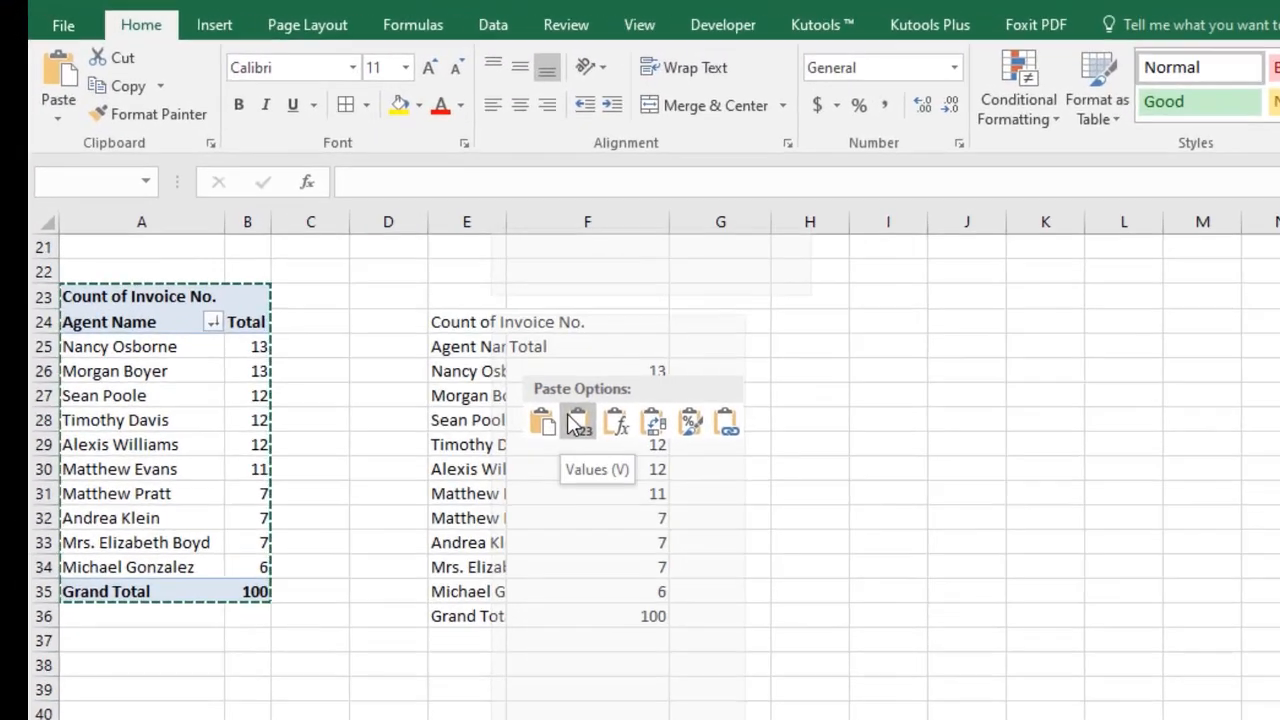
pyautogui.press('Escape')
pyautogui.rightClick(654, 329)
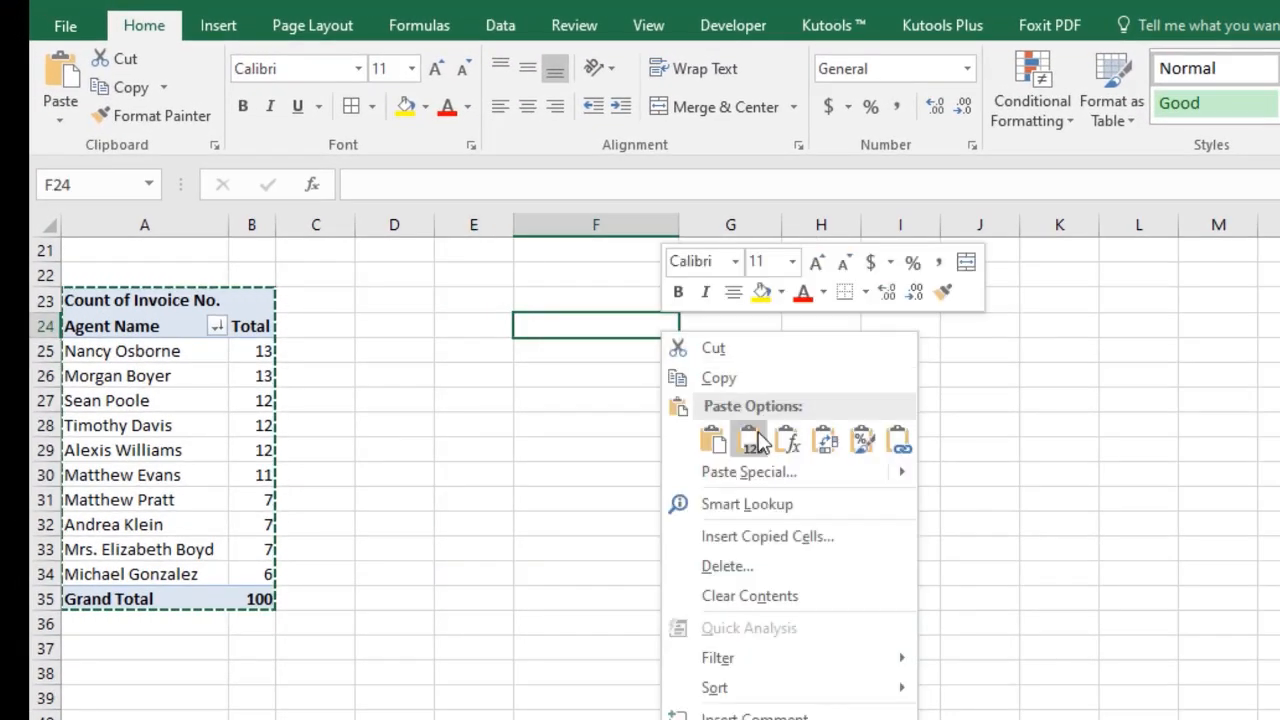
pyautogui.click(750, 438)
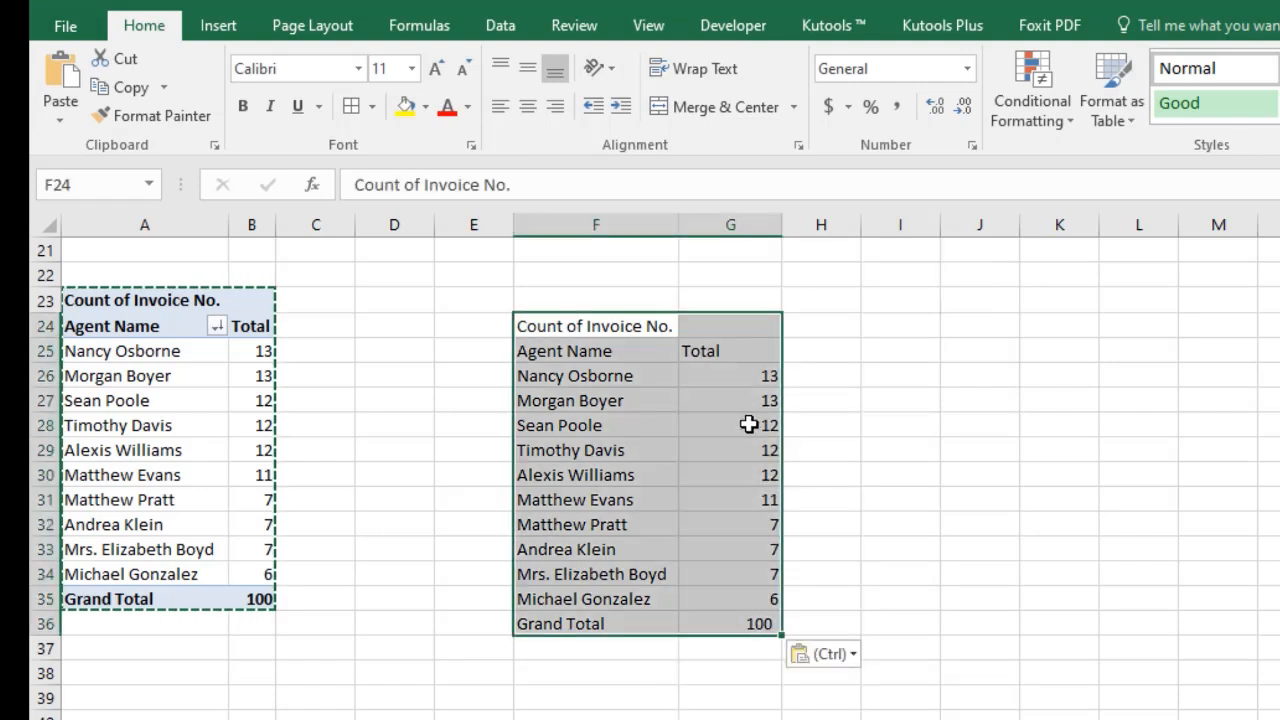
pyautogui.rightClick(614, 333)
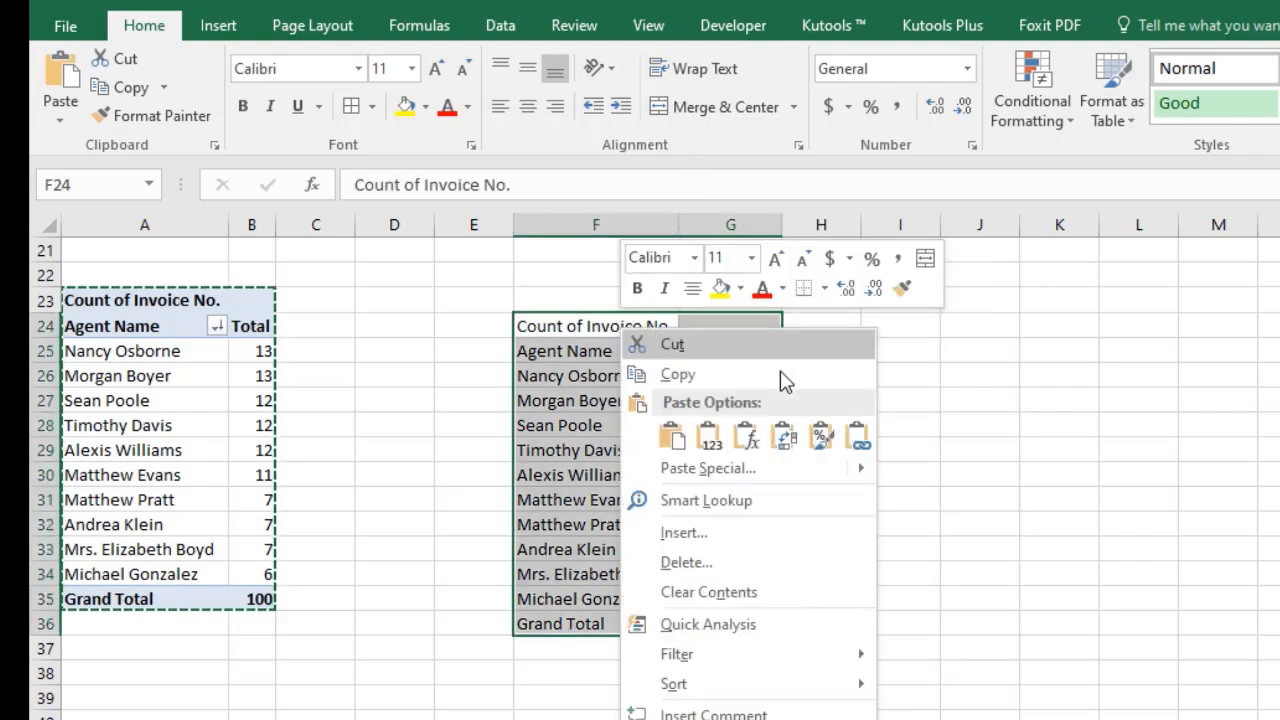
pyautogui.click(820, 440)
# Delete the pasted table's Grand Total row and its Count of Invoice No. title row, shifting cells up.
pyautogui.moveTo(560, 623); pyautogui.dragTo(762, 623)
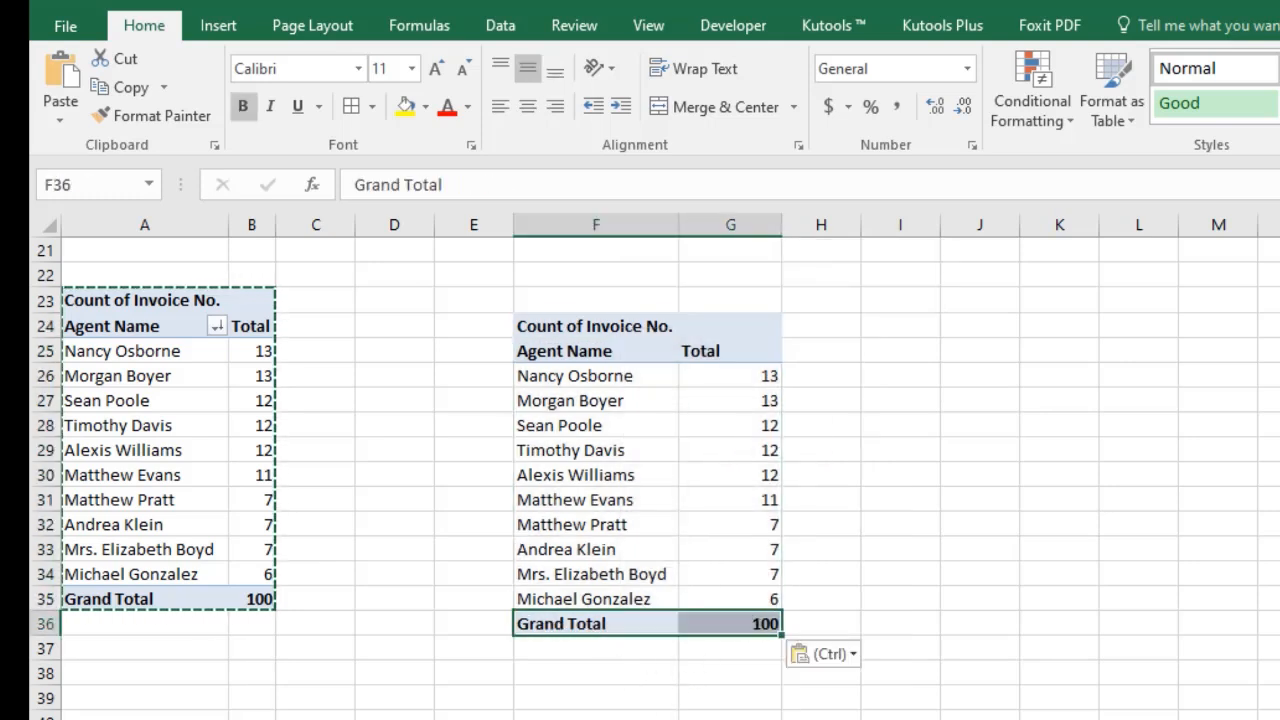
pyautogui.press('Delete')
pyautogui.click(581, 325)
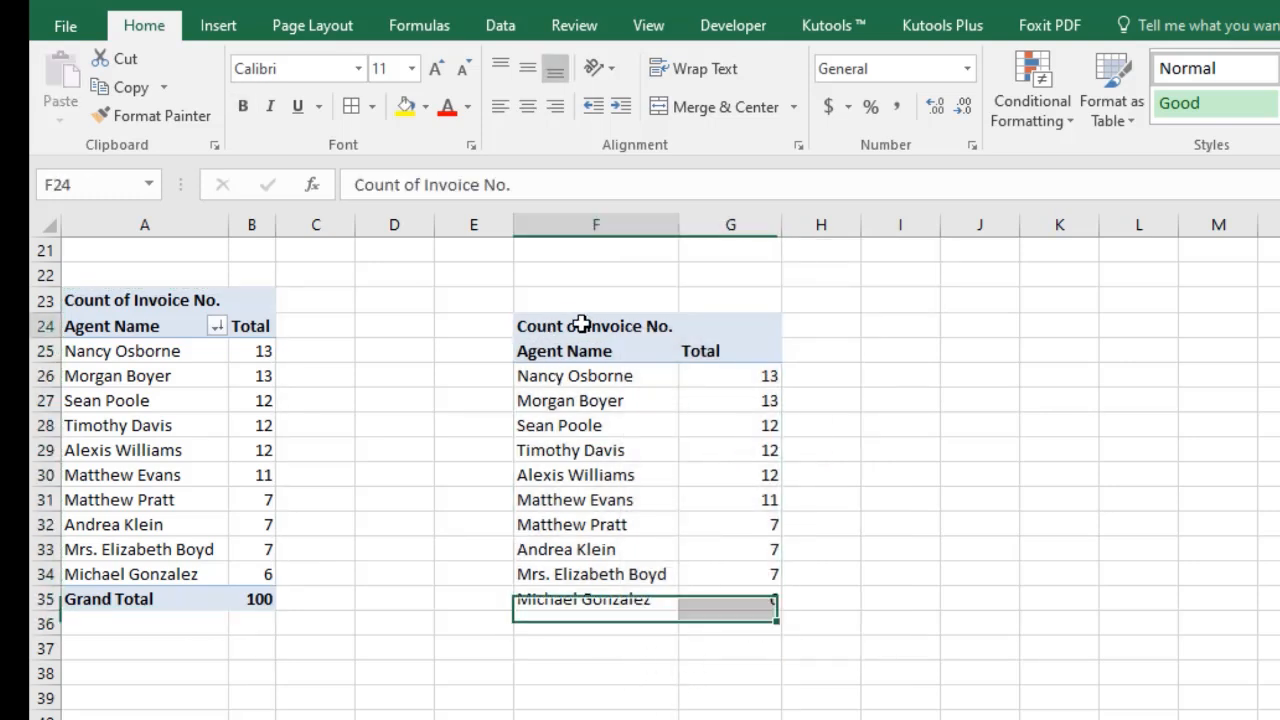
pyautogui.moveTo(581, 325); pyautogui.dragTo(894, 323)
pyautogui.rightClick(894, 323)
pyautogui.click(971, 554)
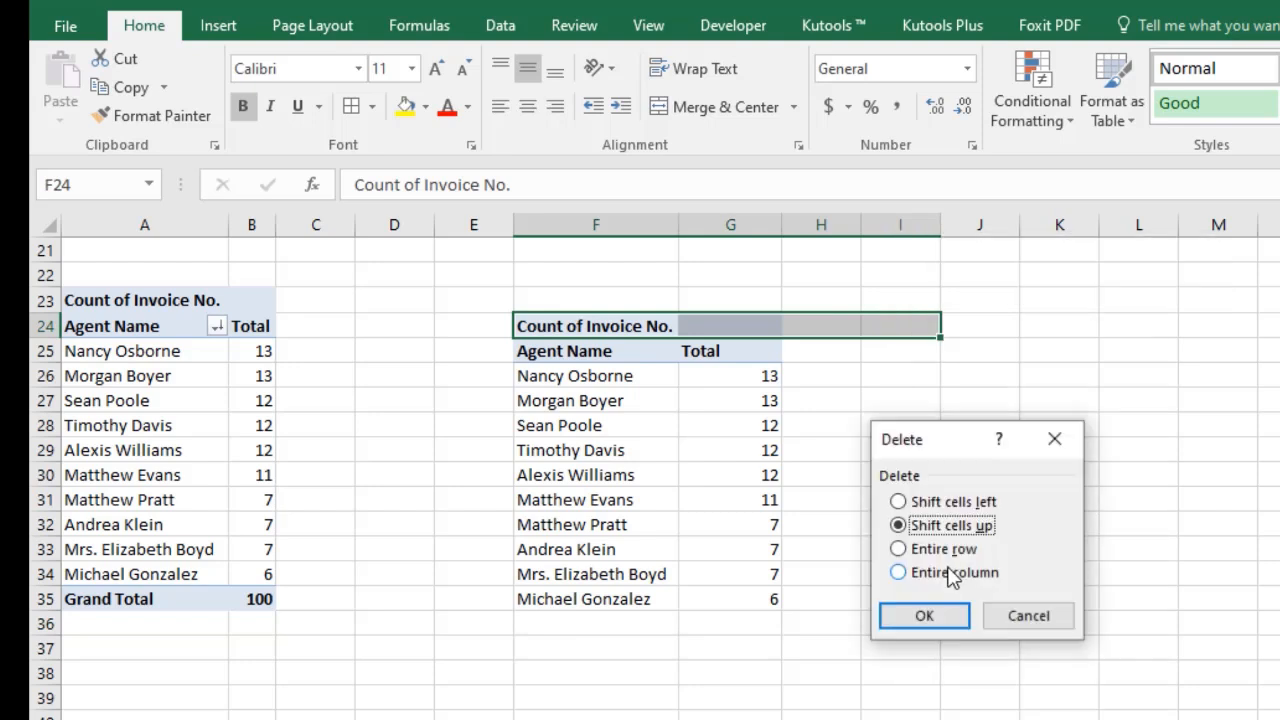
pyautogui.click(924, 615)
pyautogui.click(912, 646)
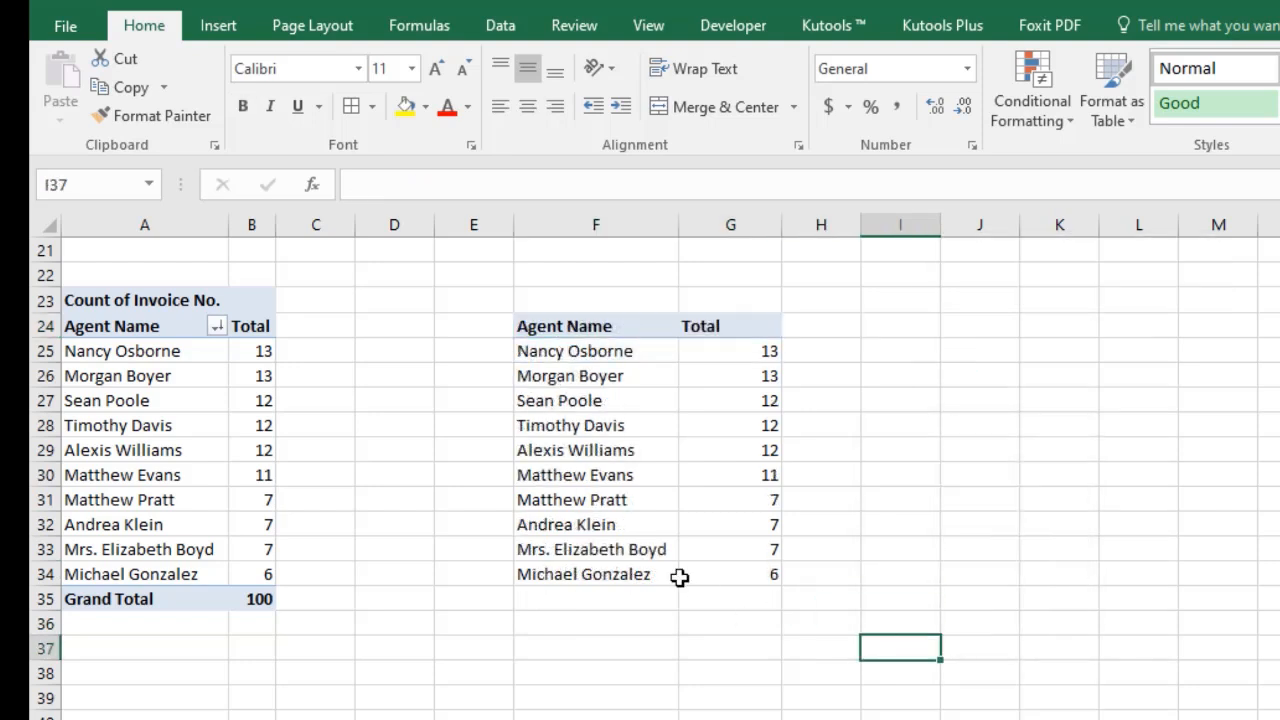
# Rename the pasted table's Total header to No. of Bookings.
pyautogui.click(540, 325)
pyautogui.click(732, 322)
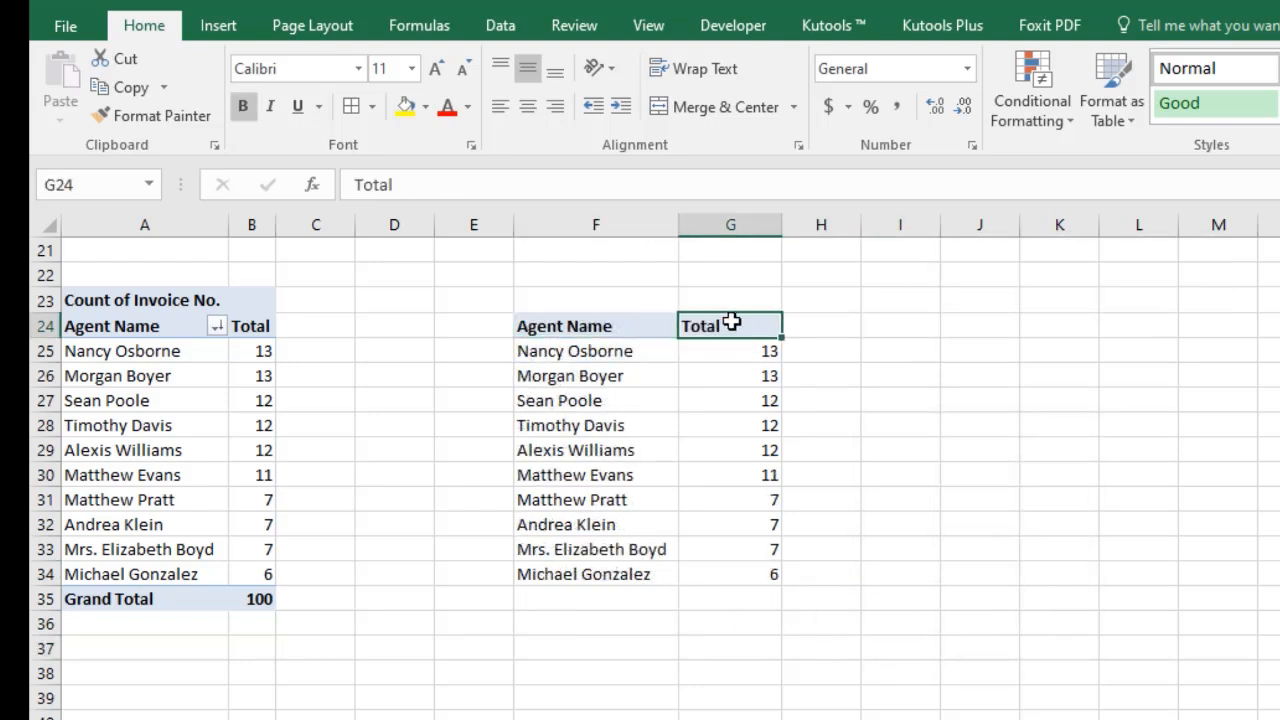
pyautogui.write('No. of')
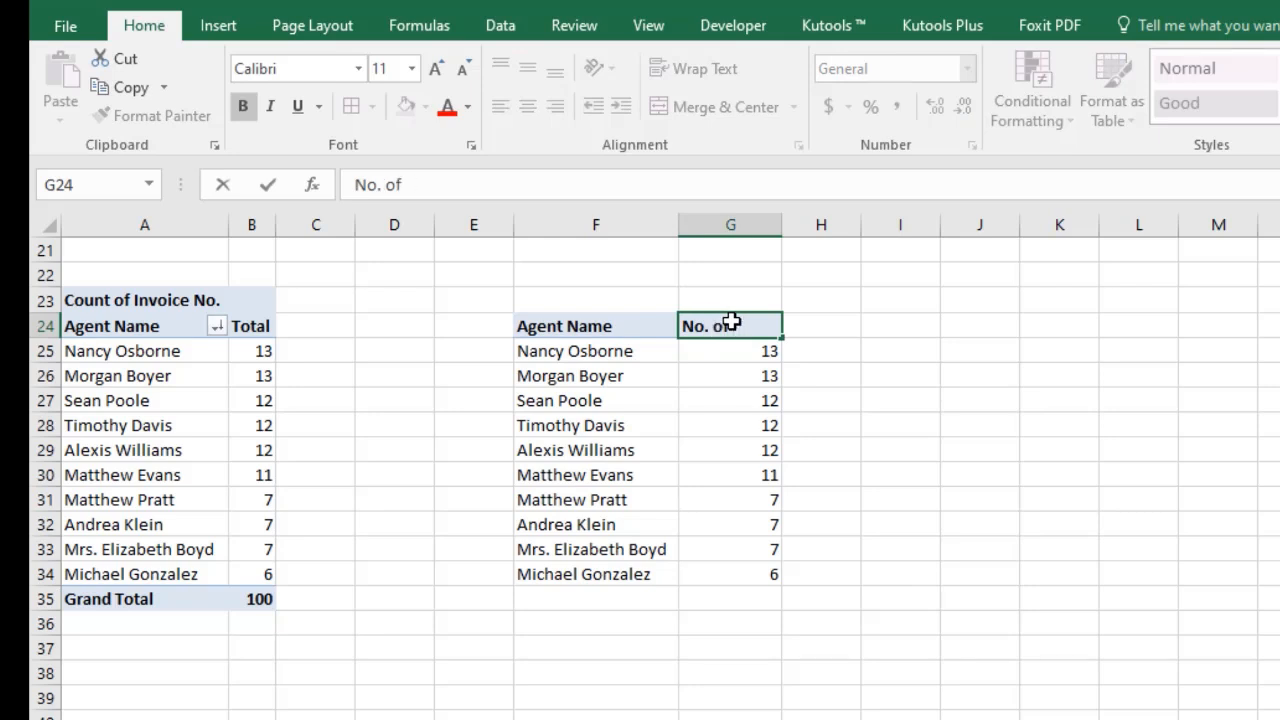
pyautogui.write(' Booki')
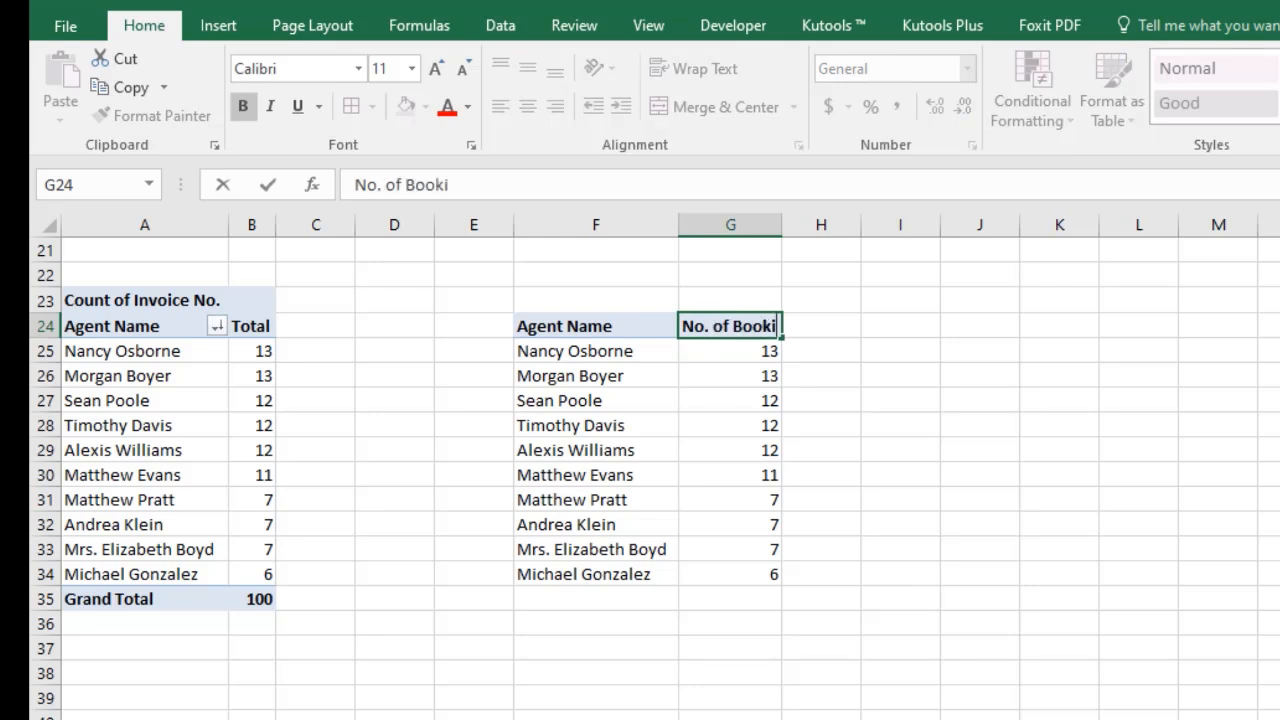
pyautogui.write('nd')
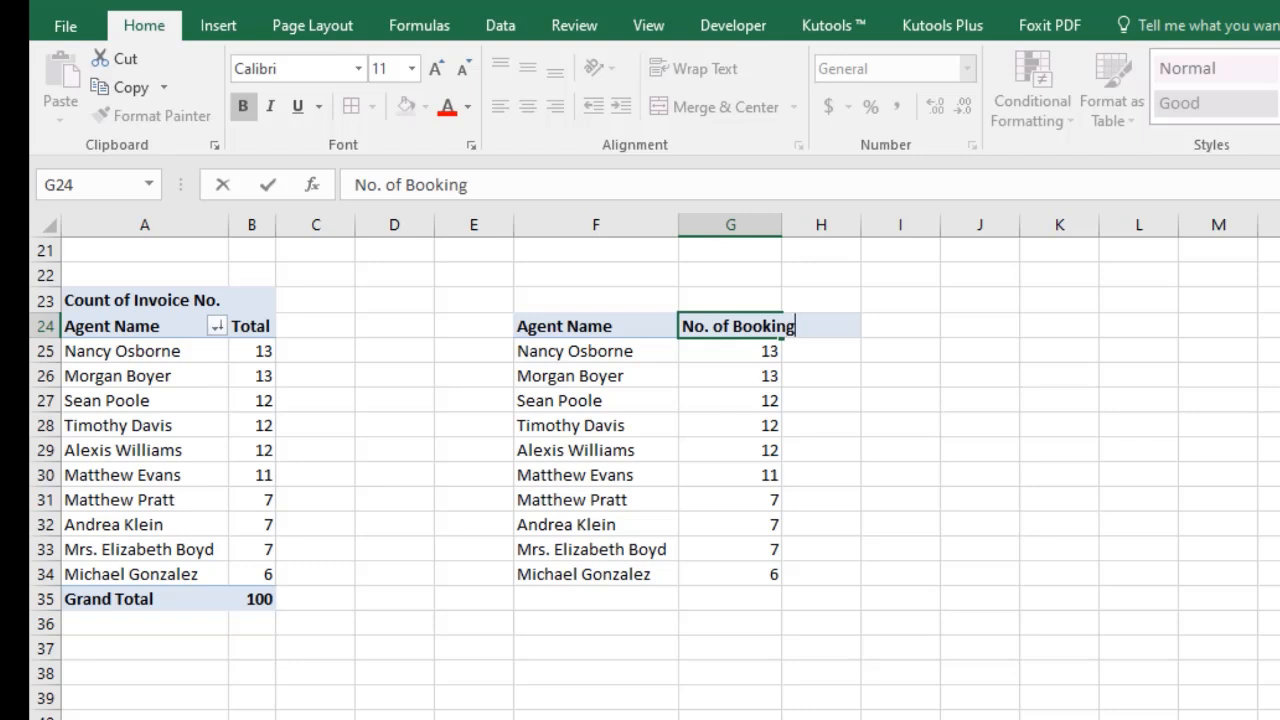
pyautogui.write('s')
pyautogui.press('Return')
# Enter =Vlookup(F25,$A$25:$B$34,2,0) in G25 to link the first agent's bookings to the pivot table.
pyautogui.write('=')
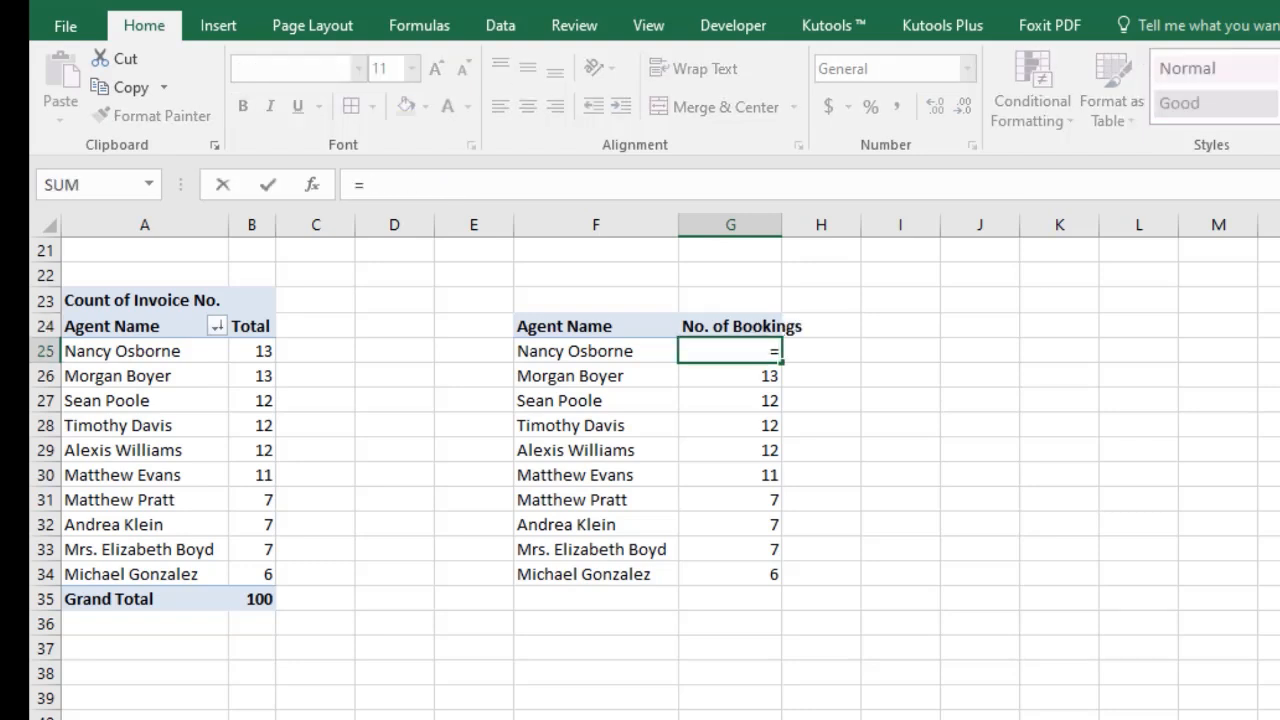
pyautogui.write('Vlooku')
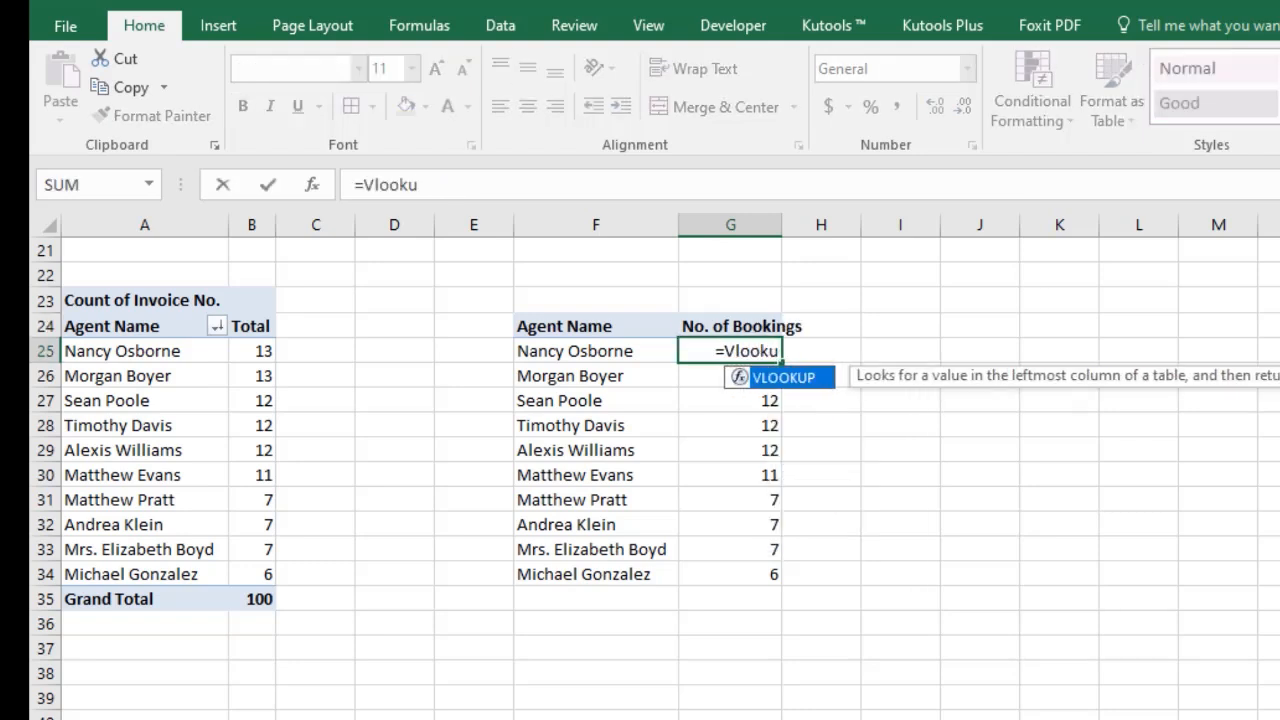
pyautogui.write('p(')
pyautogui.press('Left')
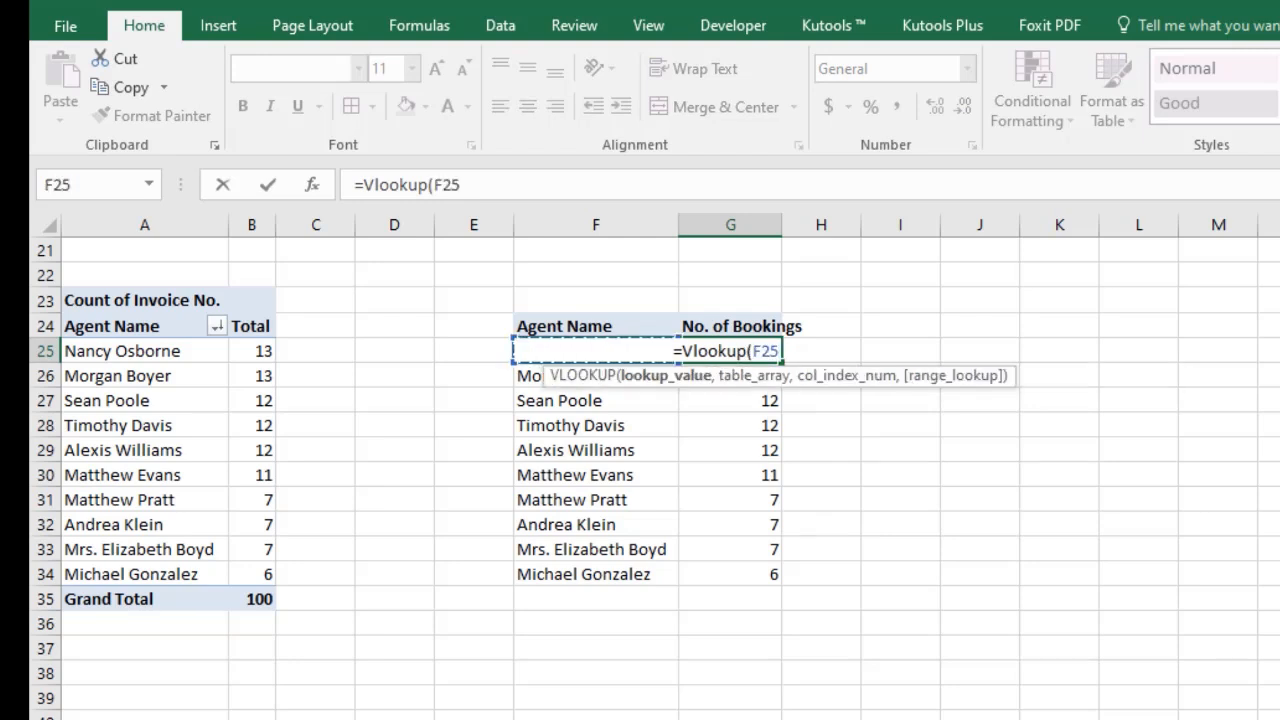
pyautogui.write(',')
pyautogui.press('Left')
pyautogui.press('Left')
pyautogui.press('Left')
pyautogui.press('Left')
pyautogui.press('Left')
pyautogui.press('Left')
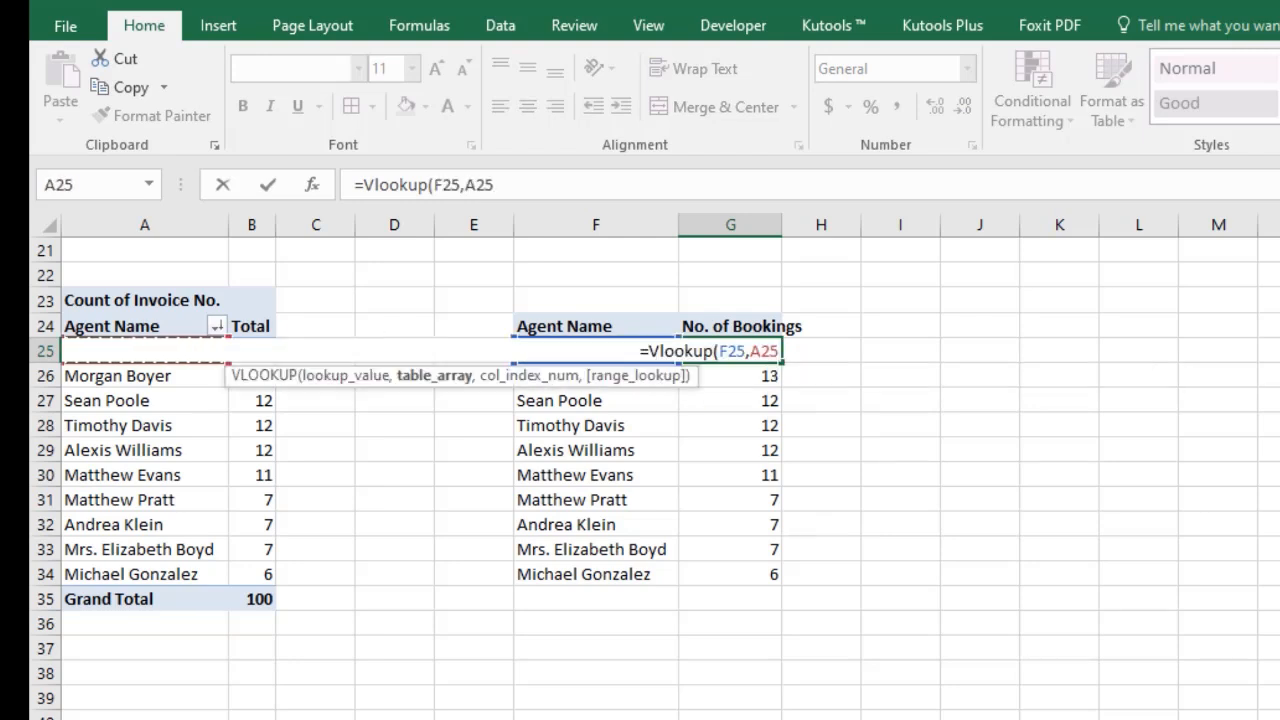
pyautogui.hotkey('shift', 'Right')
pyautogui.hotkey('ctrl', 'shift', 'Down')
pyautogui.hotkey('ctrl', 'shift', 'Down')
pyautogui.hotkey('shift', 'Up')
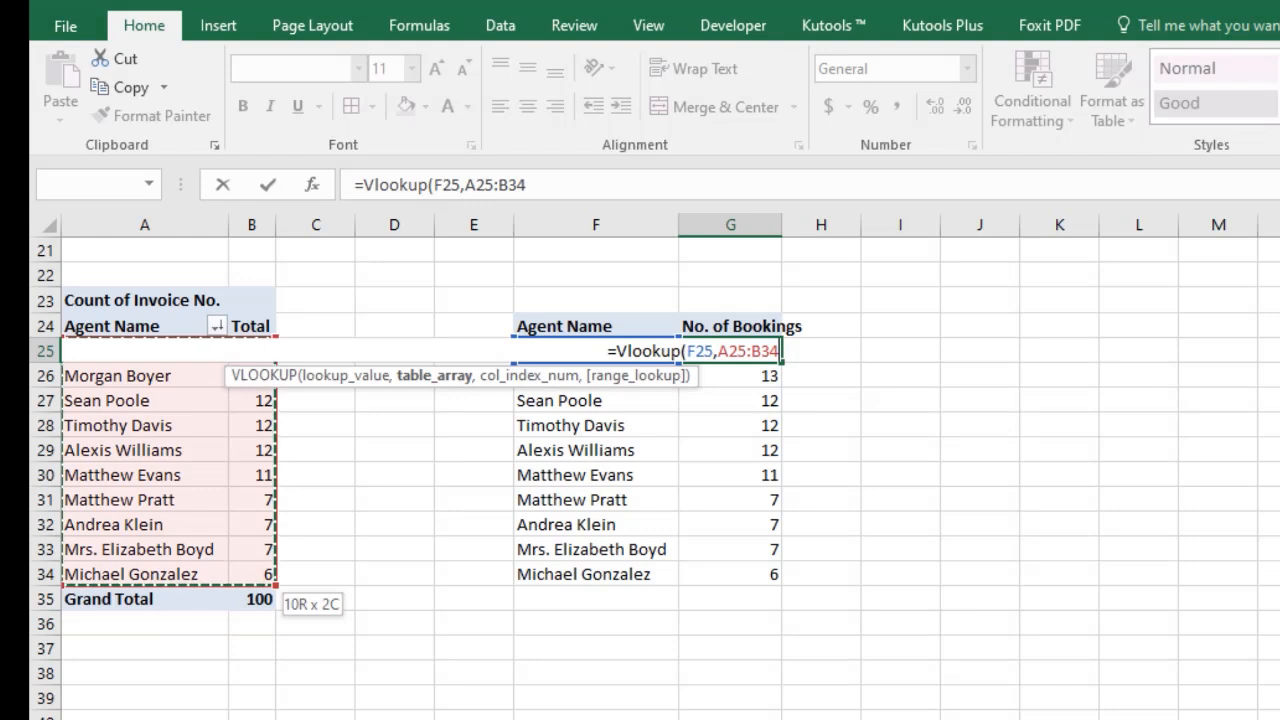
pyautogui.press('F4')
pyautogui.write(',2,0')
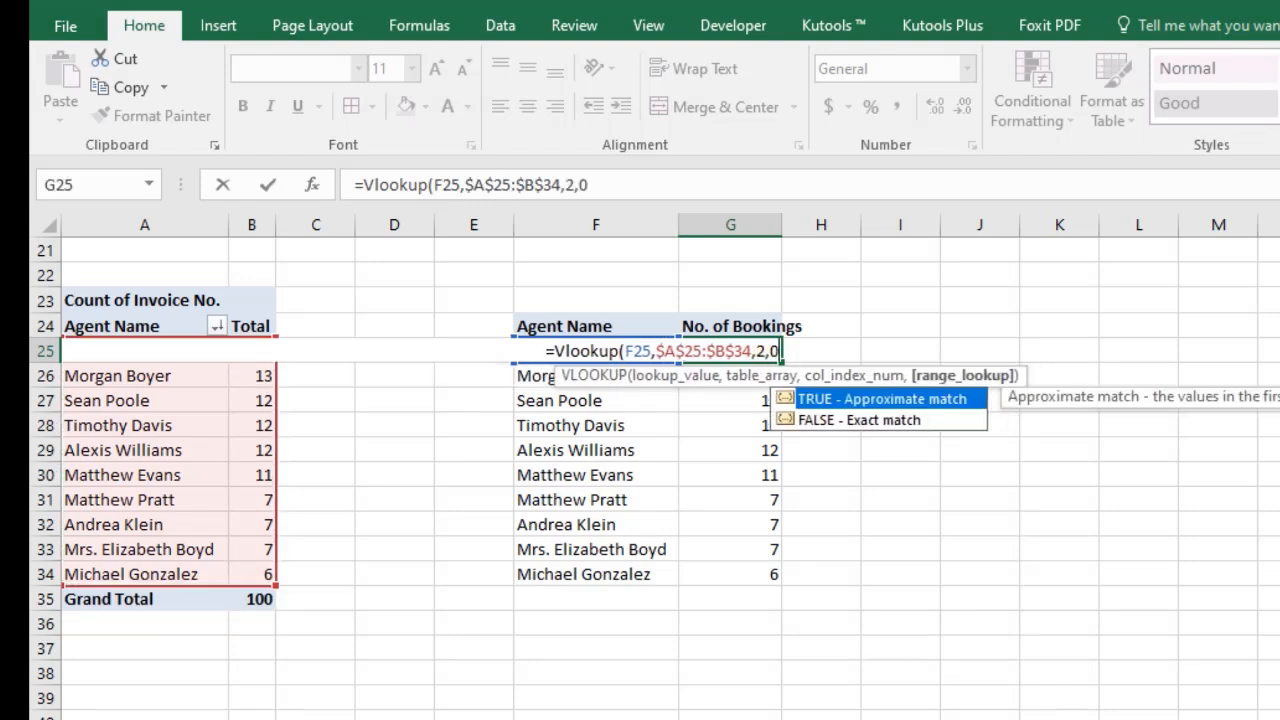
pyautogui.press('Return')
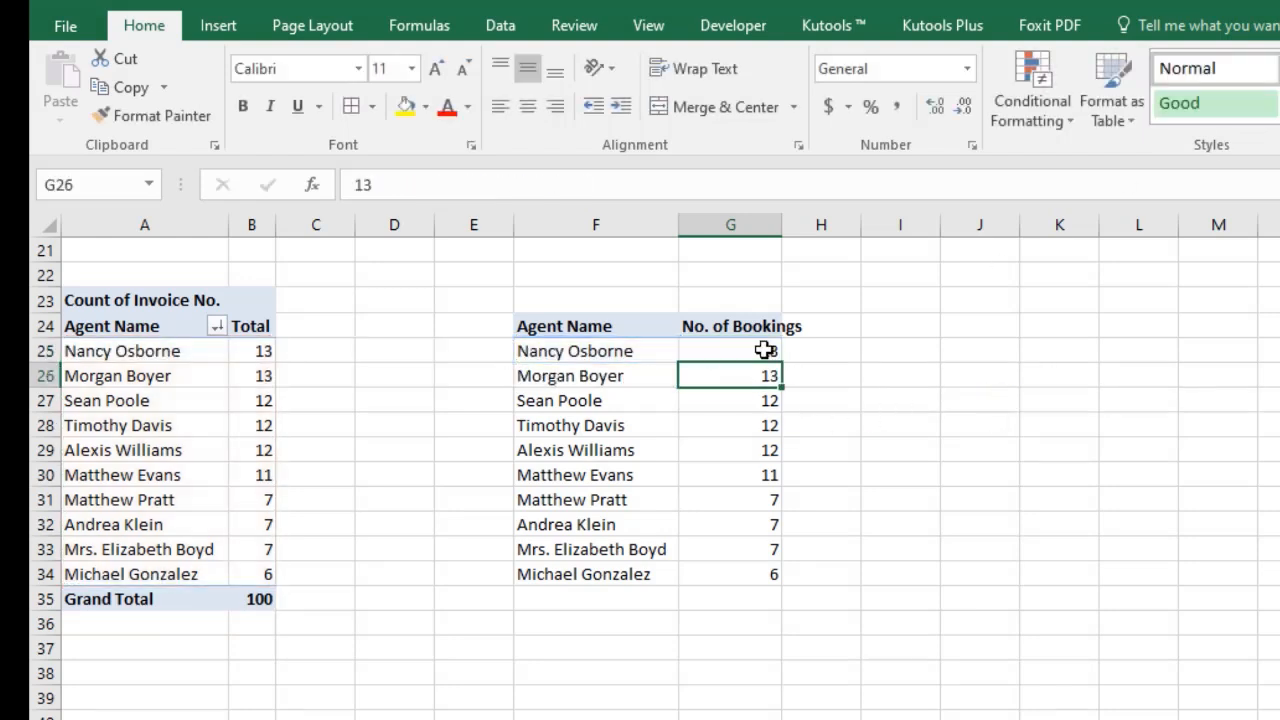
# Fill the VLOOKUP formula down to G34 and autofit the widths of columns F and G.
pyautogui.click(772, 351)
pyautogui.doubleClick(781, 362)
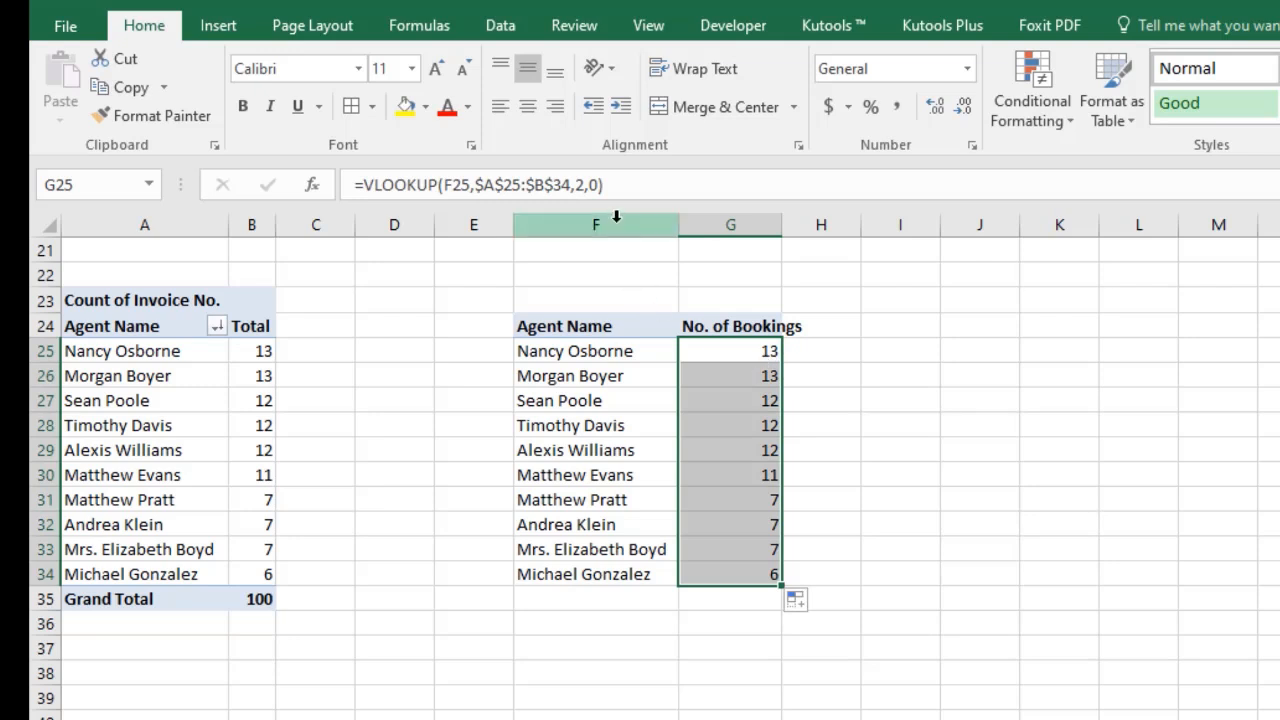
pyautogui.moveTo(617, 224); pyautogui.dragTo(770, 230)
pyautogui.doubleClick(790, 226)
pyautogui.click(828, 447)
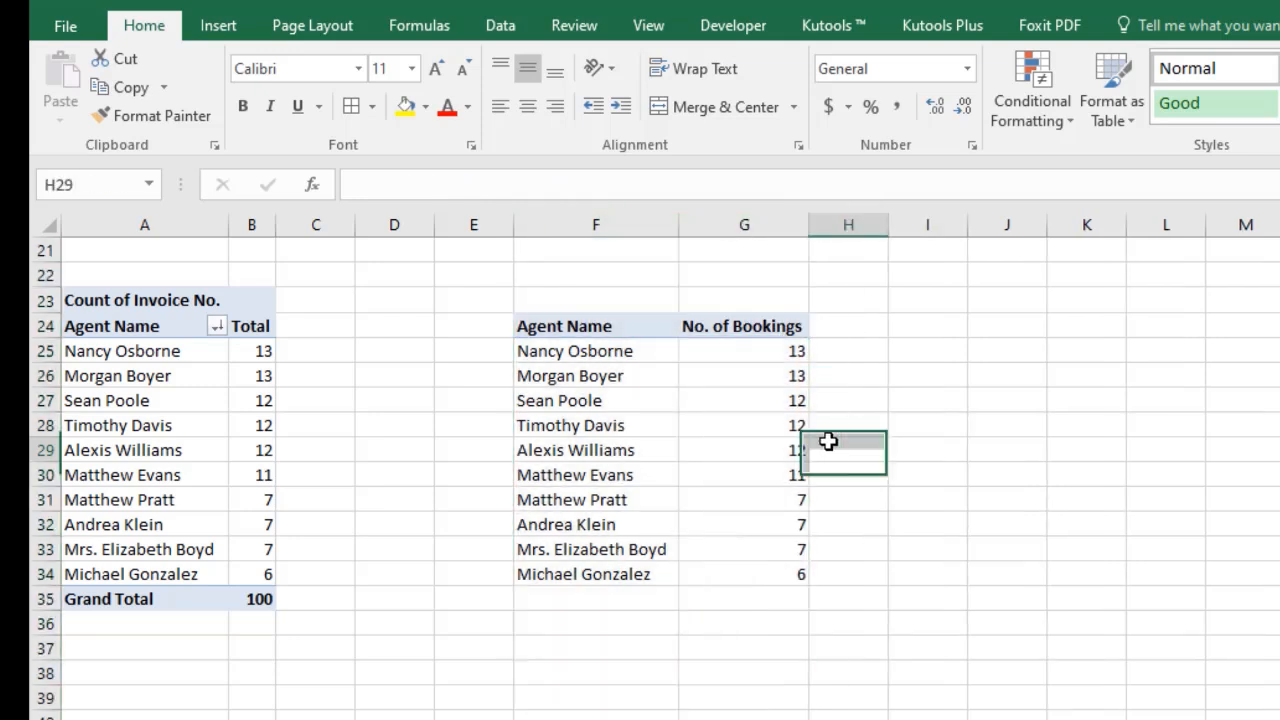
# Apply all borders to the agent bookings table F24:G34.
pyautogui.moveTo(612, 326); pyautogui.dragTo(765, 560)
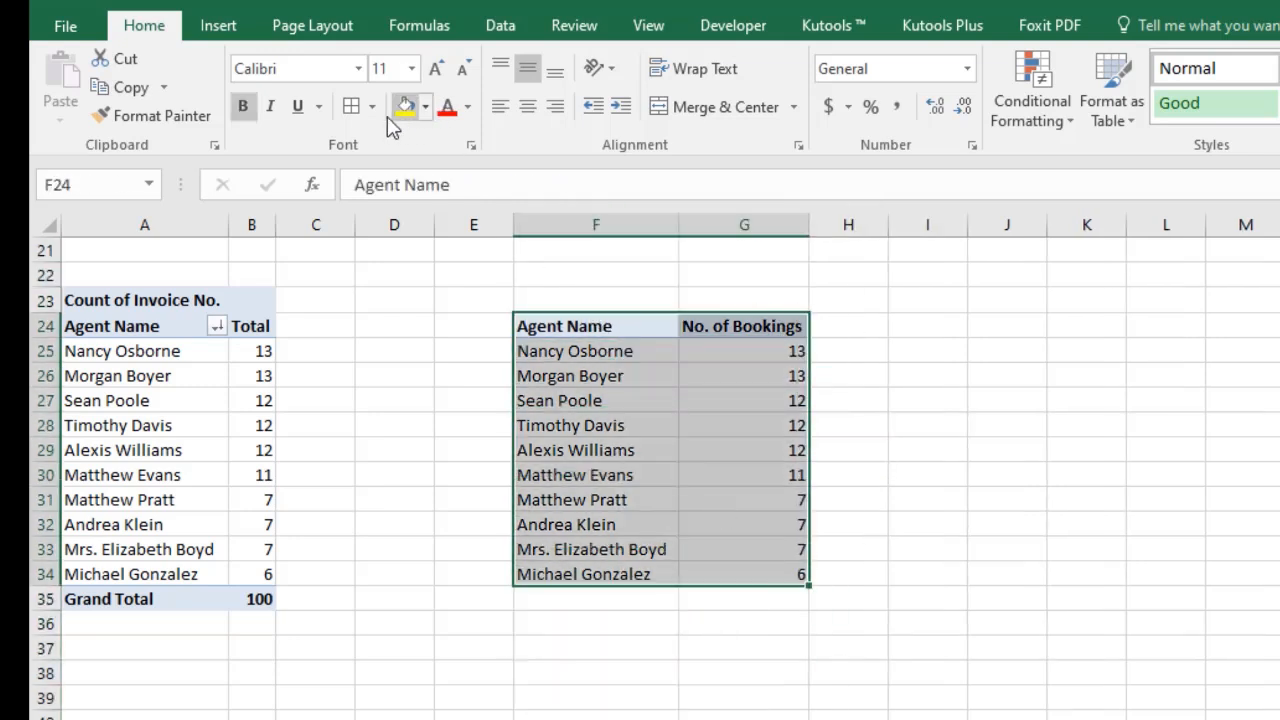
pyautogui.click(350, 106)
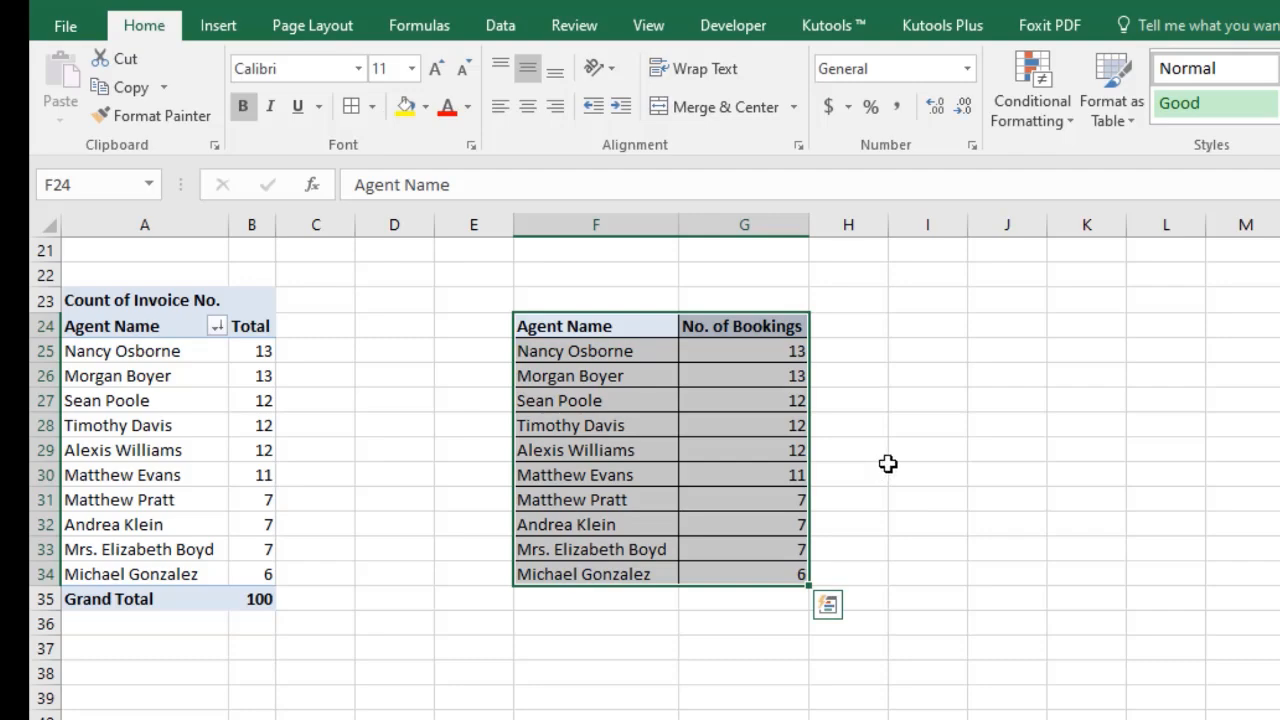
# Insert a 3-D 100% Stacked Column chart from the agent bookings table and move it beside the table.
pyautogui.click(232, 25)
pyautogui.click(896, 62)
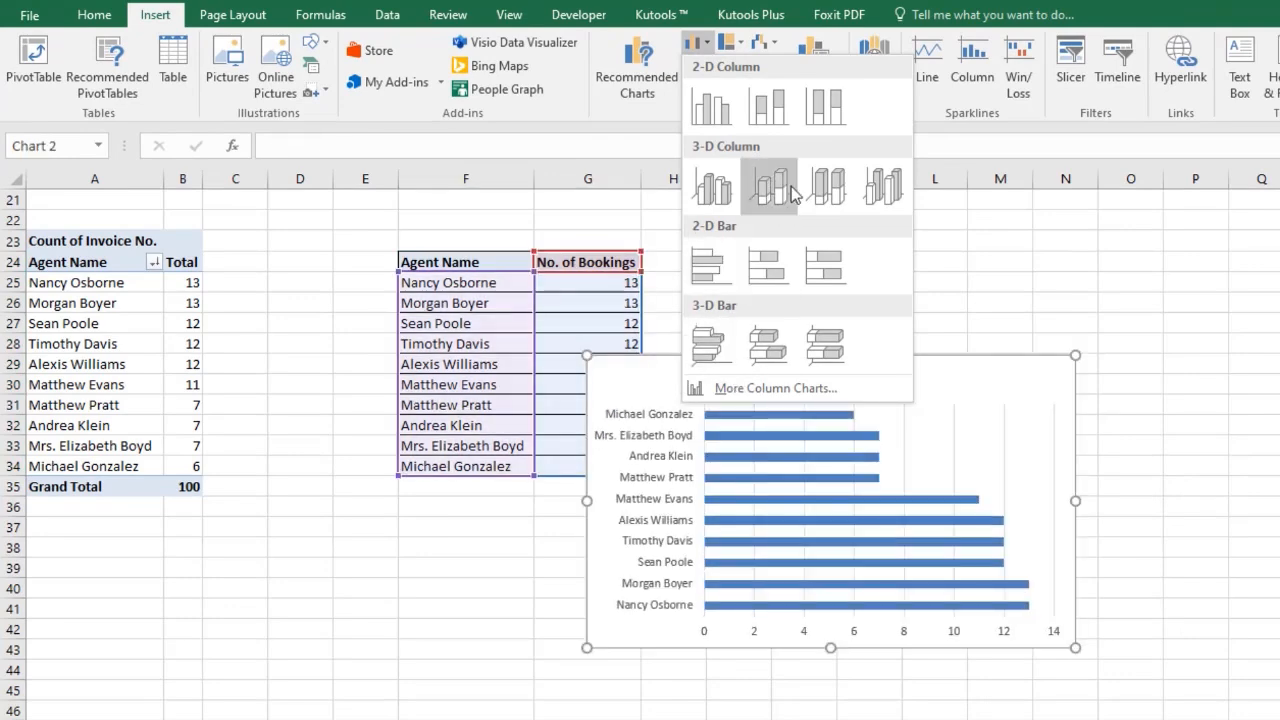
pyautogui.click(826, 187)
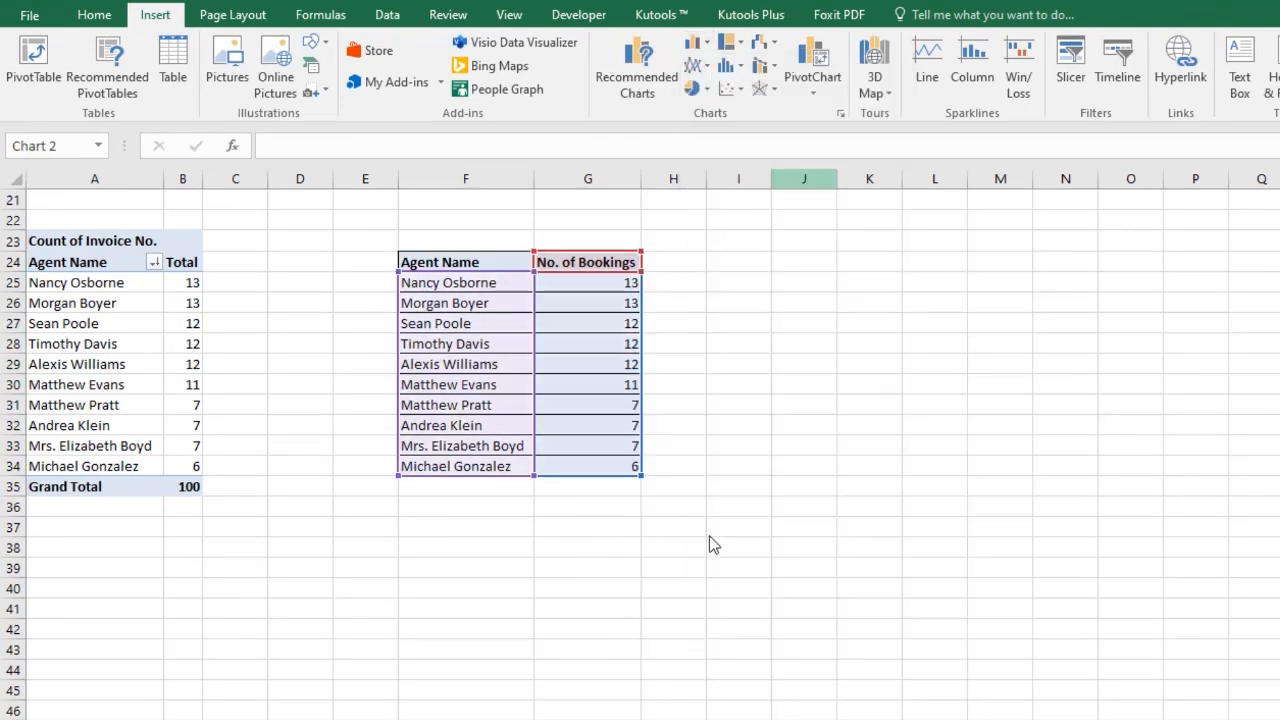
pyautogui.moveTo(583, 650); pyautogui.dragTo(665, 637)
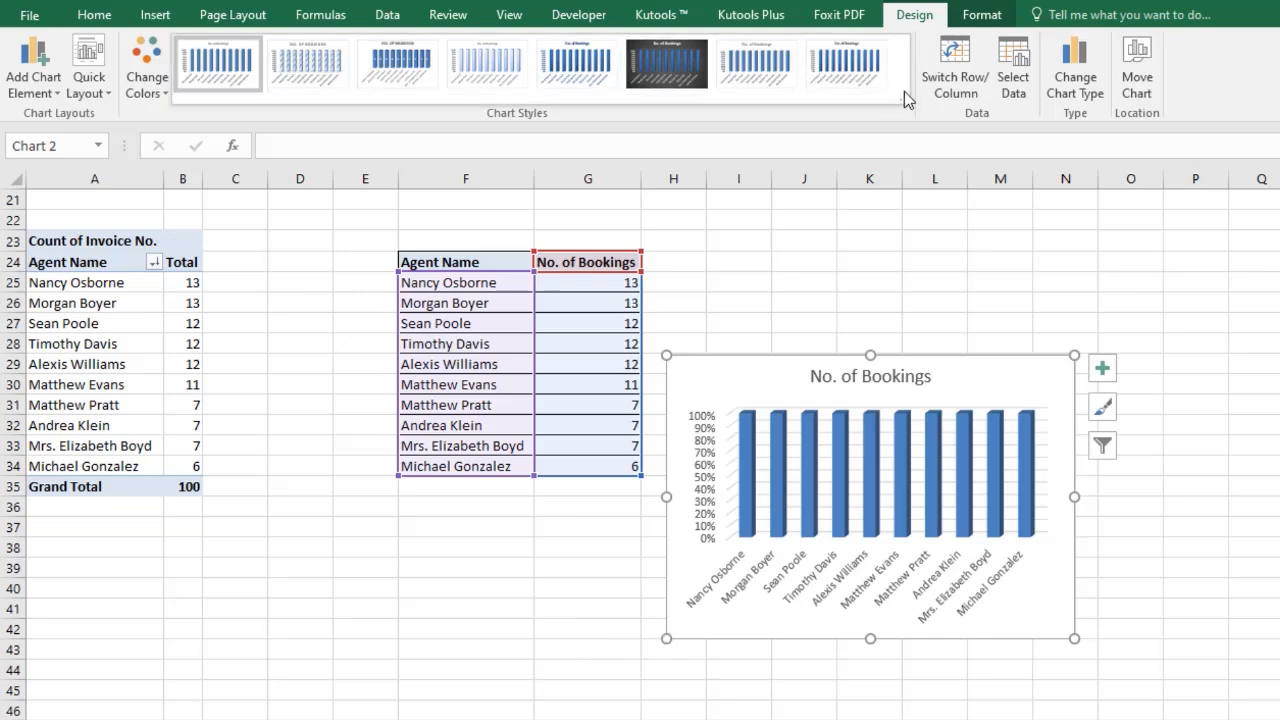
# Change the chart type to the 3-D 100% Stacked Column variant that stacks all agents in one column.
pyautogui.click(1077, 96)
pyautogui.click(1019, 357)
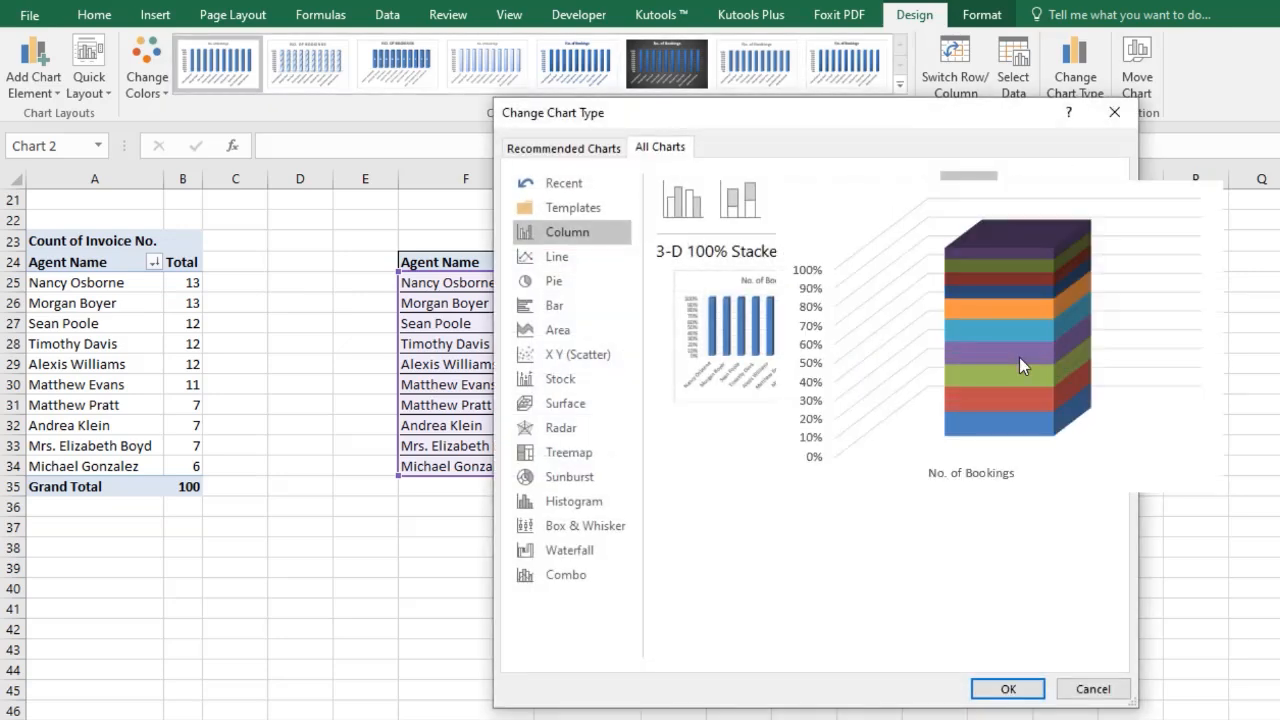
pyautogui.click(1008, 688)
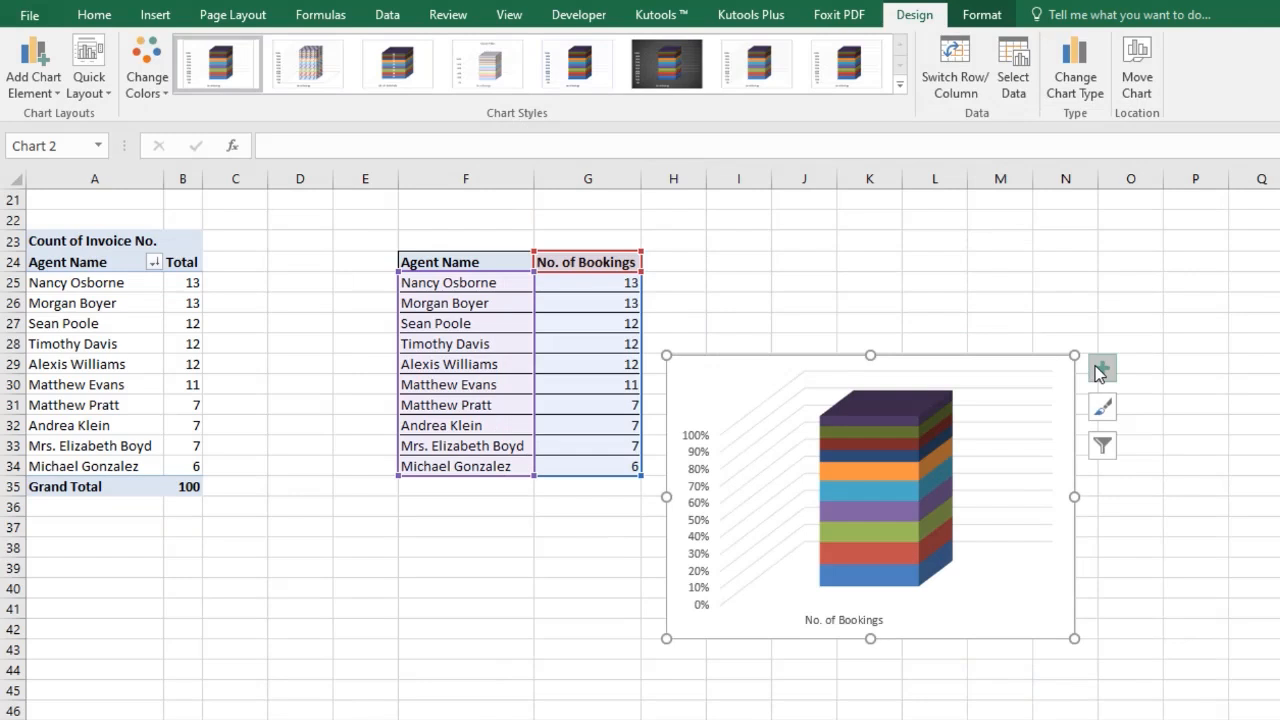
# Move the chart up beside the table and apply the dark chart style.
pyautogui.click(791, 423)
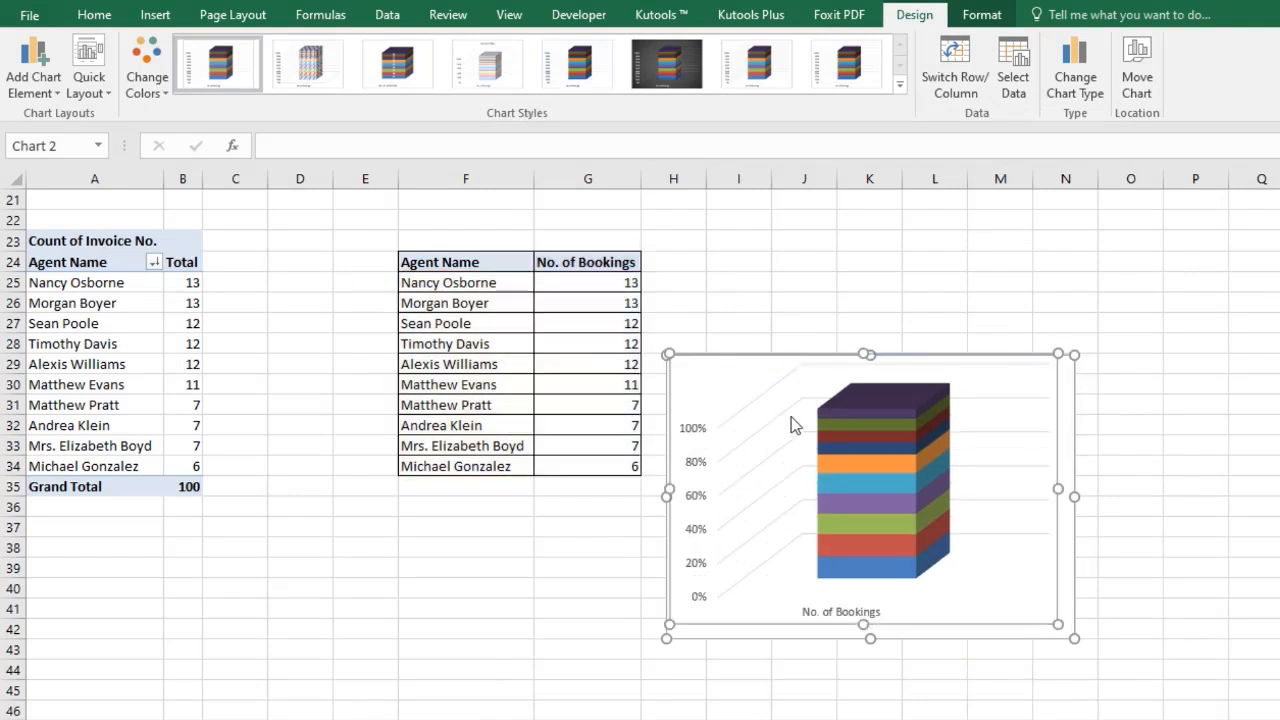
pyautogui.moveTo(760, 354); pyautogui.dragTo(754, 252)
pyautogui.click(666, 63)
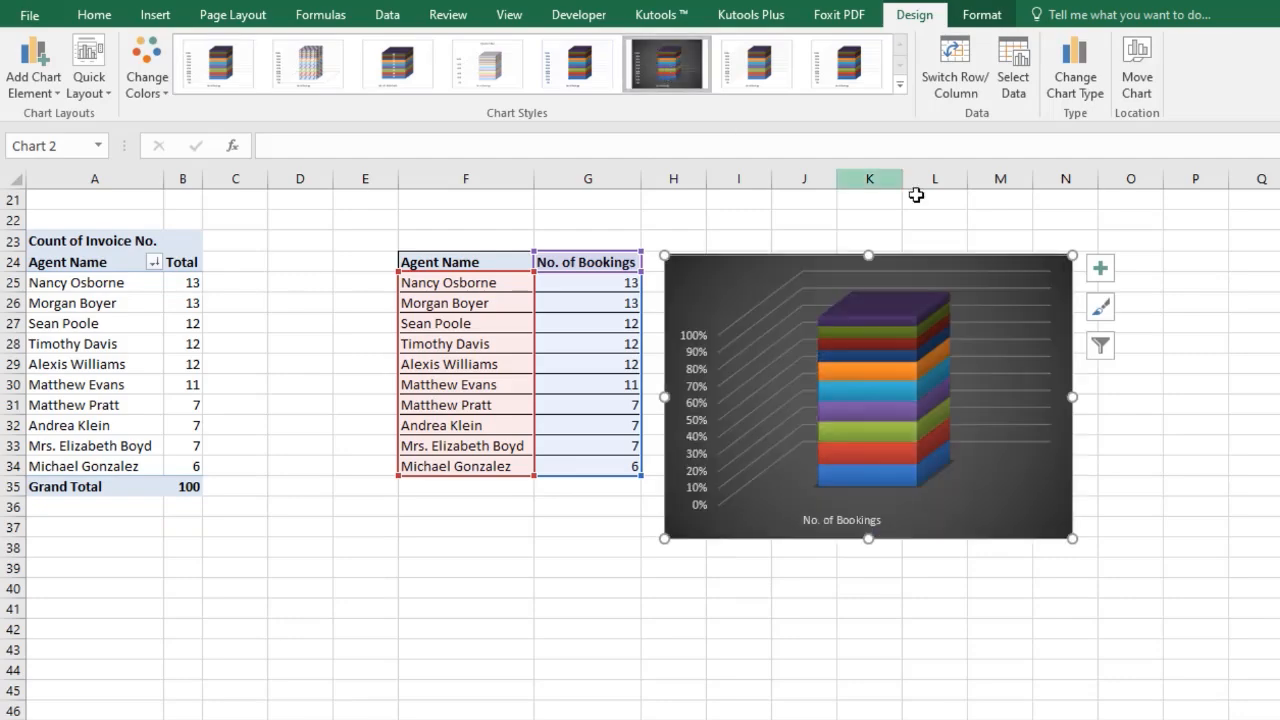
# Add data labels and a legend to the chart.
pyautogui.click(1101, 268)
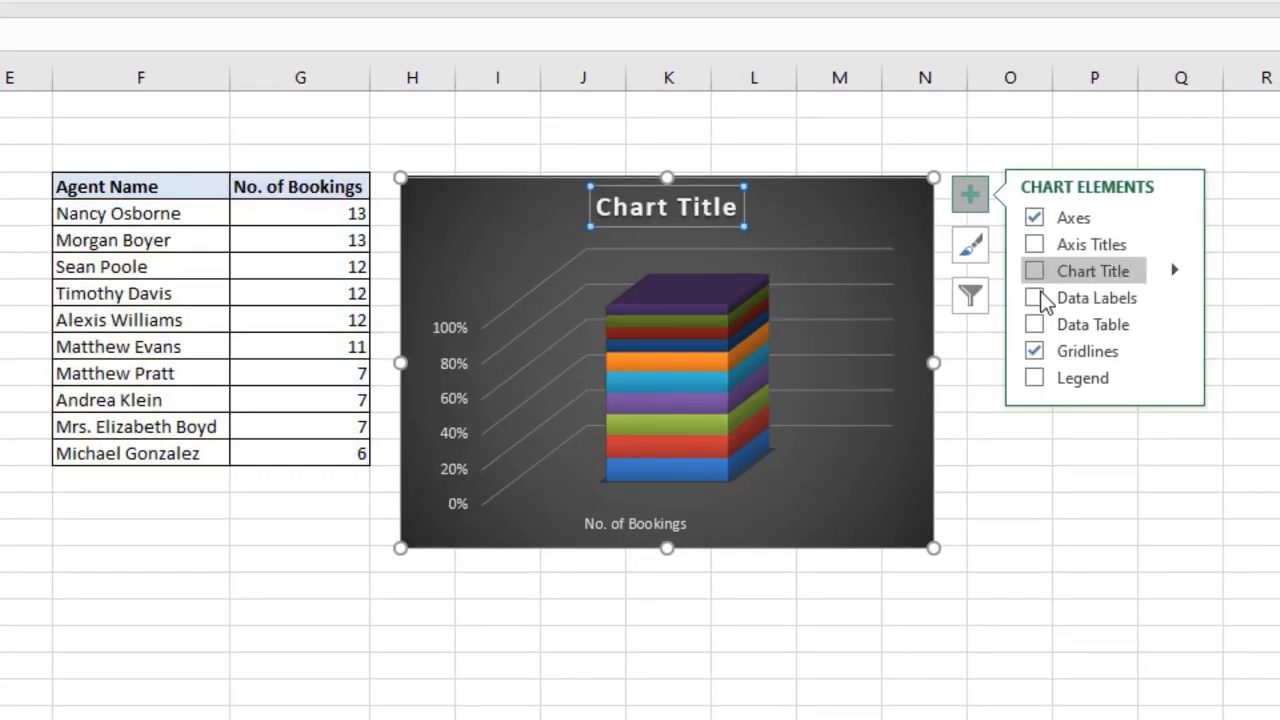
pyautogui.click(1037, 297)
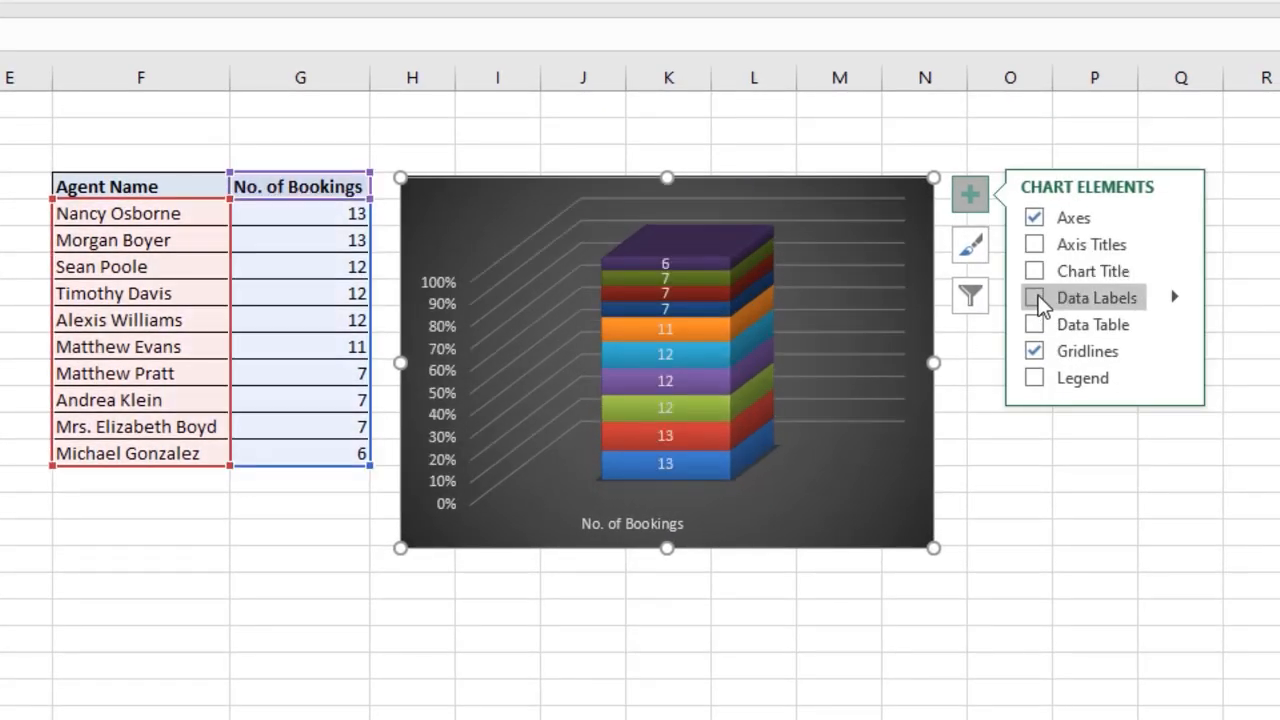
pyautogui.click(1034, 378)
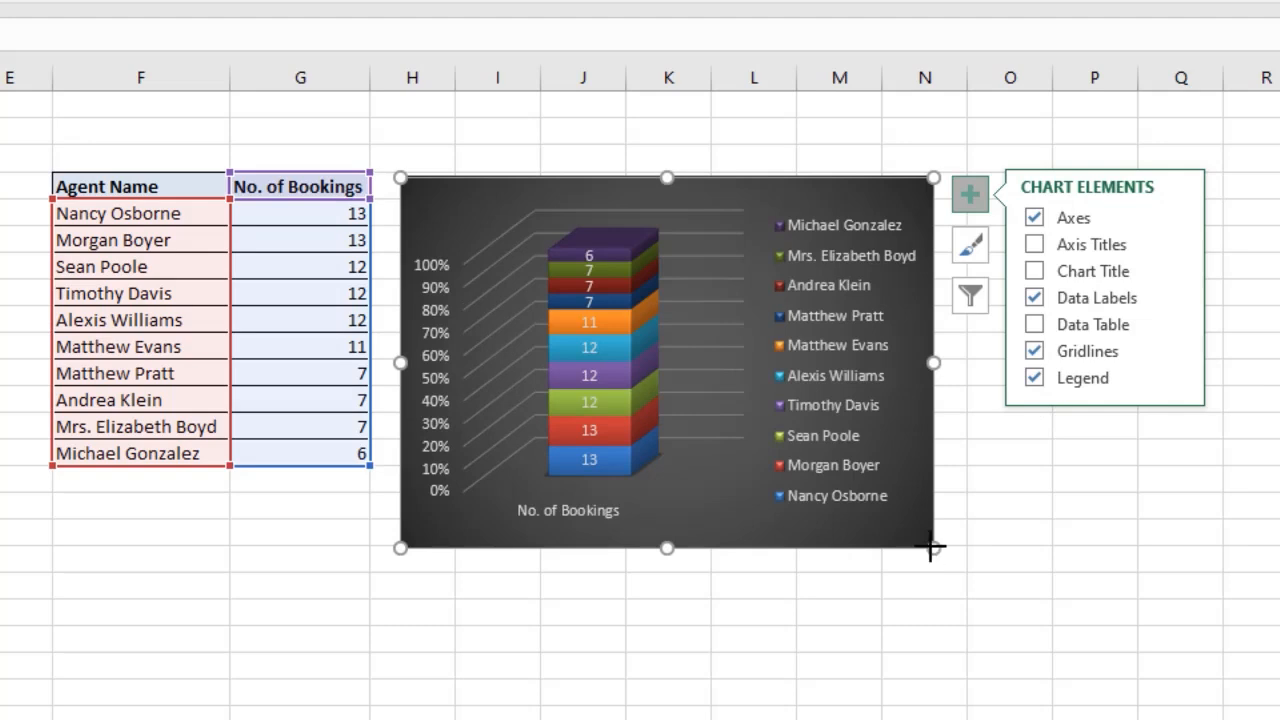
# Enlarge the chart and turn on its chart title.
pyautogui.moveTo(930, 547); pyautogui.dragTo(1022, 583)
pyautogui.moveTo(1043, 586); pyautogui.dragTo(1048, 591)
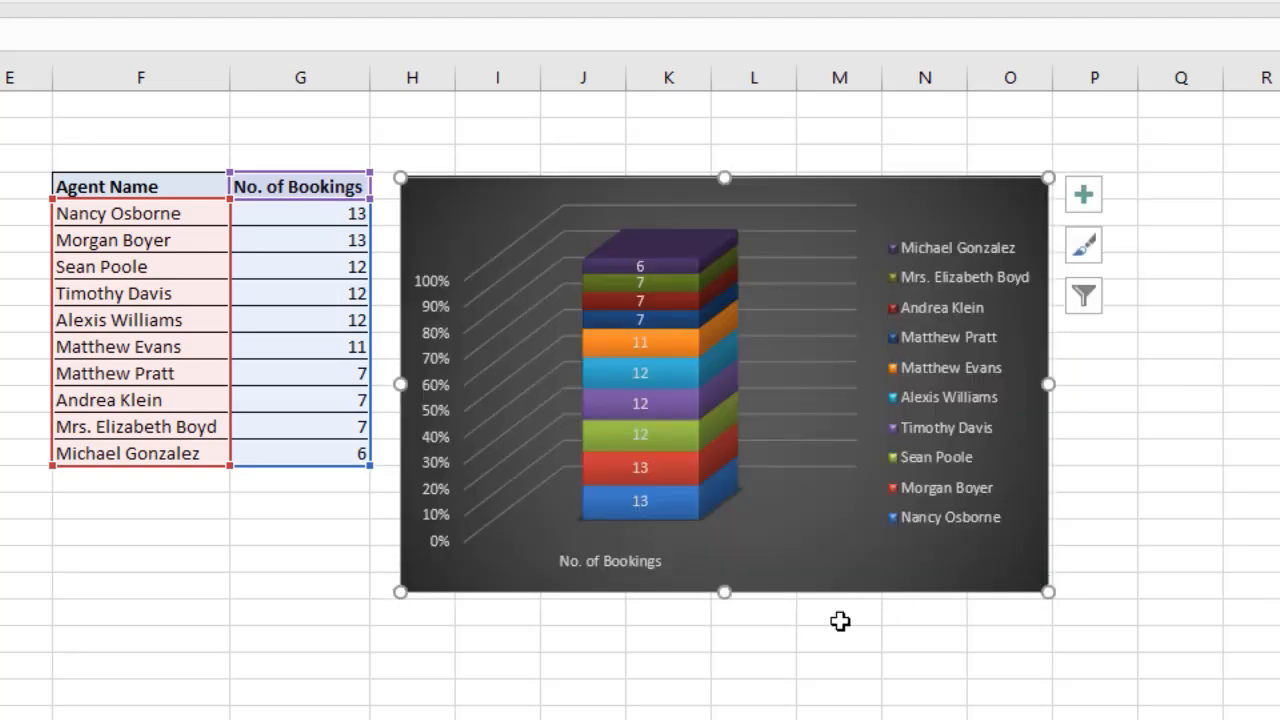
pyautogui.click(434, 178)
pyautogui.click(1076, 210)
pyautogui.click(933, 215)
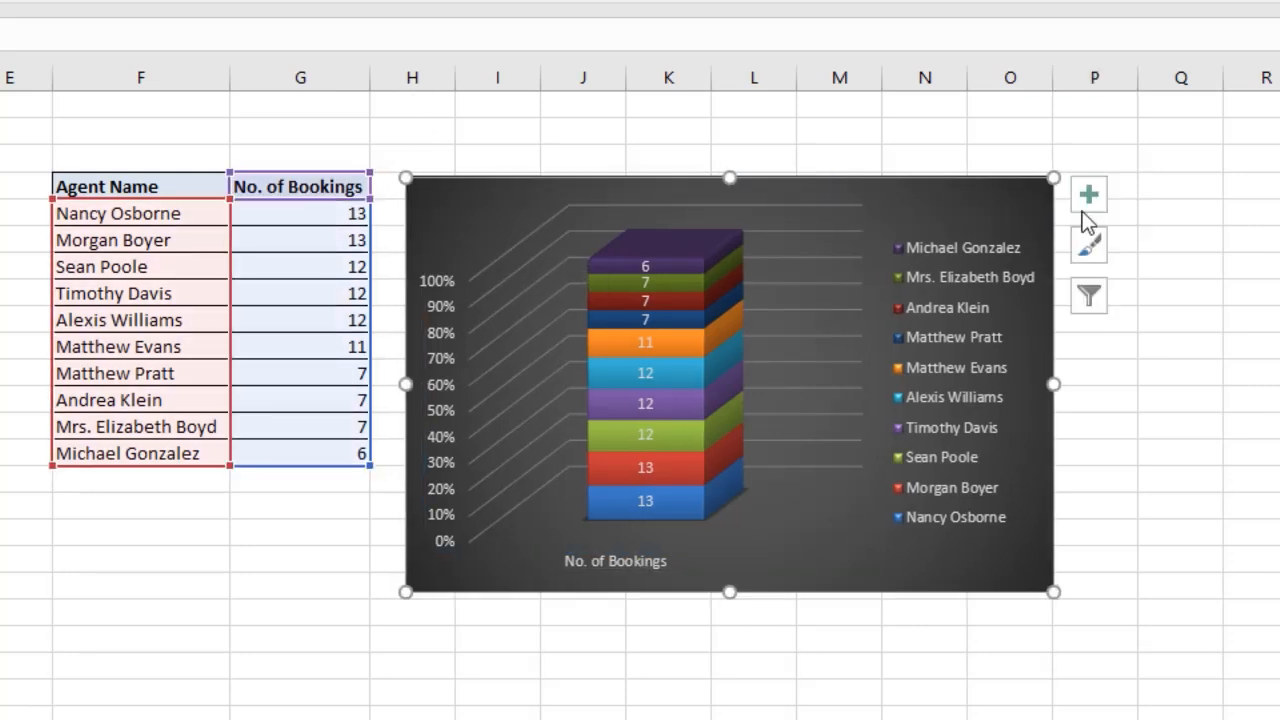
pyautogui.click(1087, 200)
pyautogui.click(1155, 271)
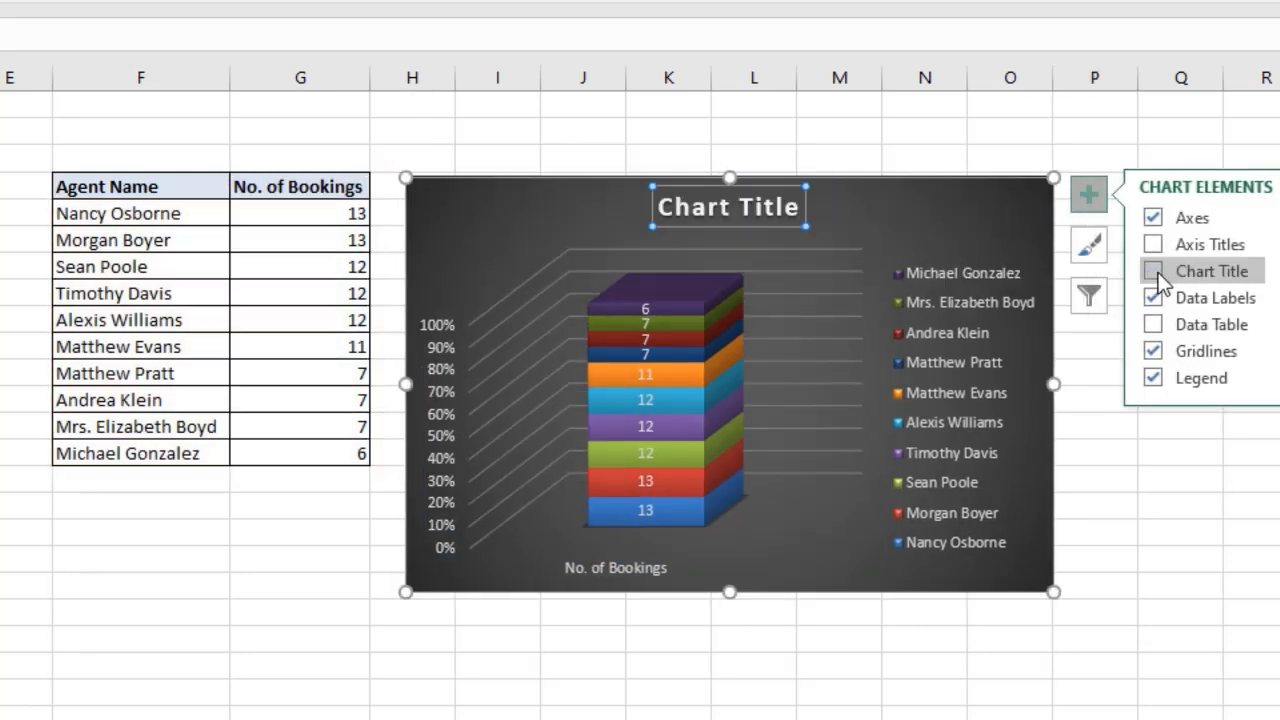
# Set the chart title to Agent Wise (No. of Bookings).
pyautogui.click(776, 207)
pyautogui.tripleClick(776, 207)
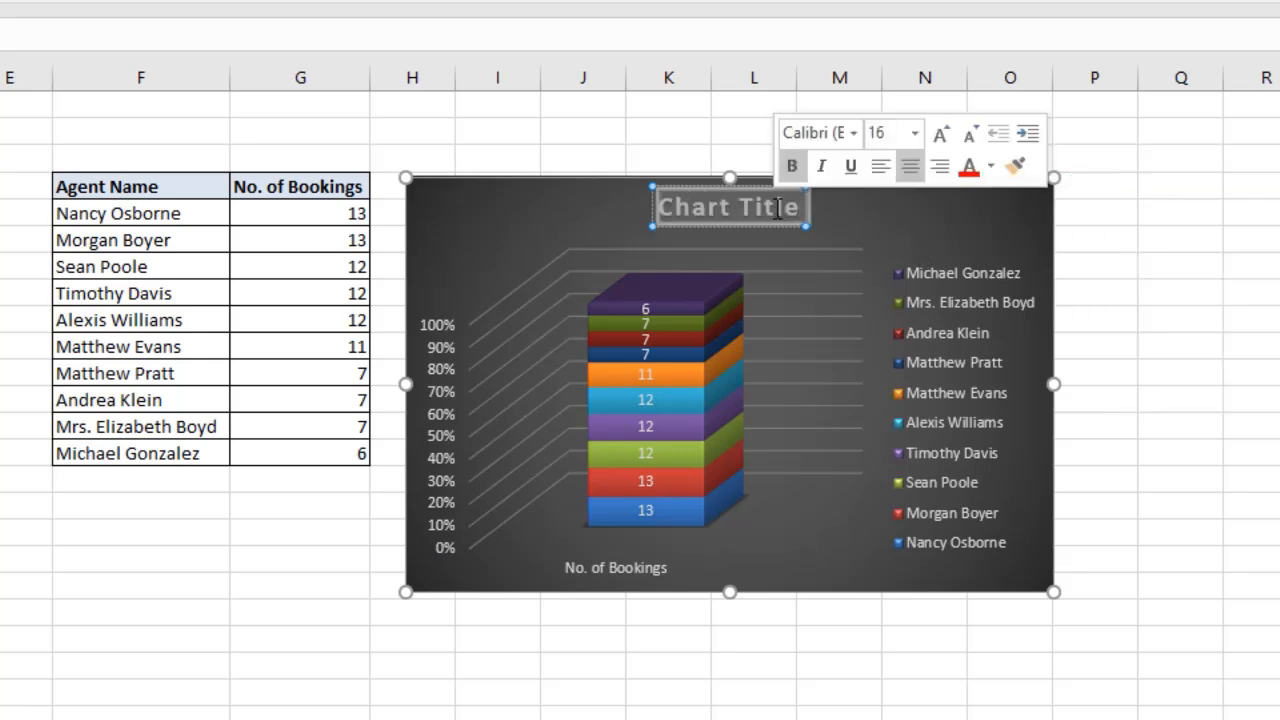
pyautogui.write('A')
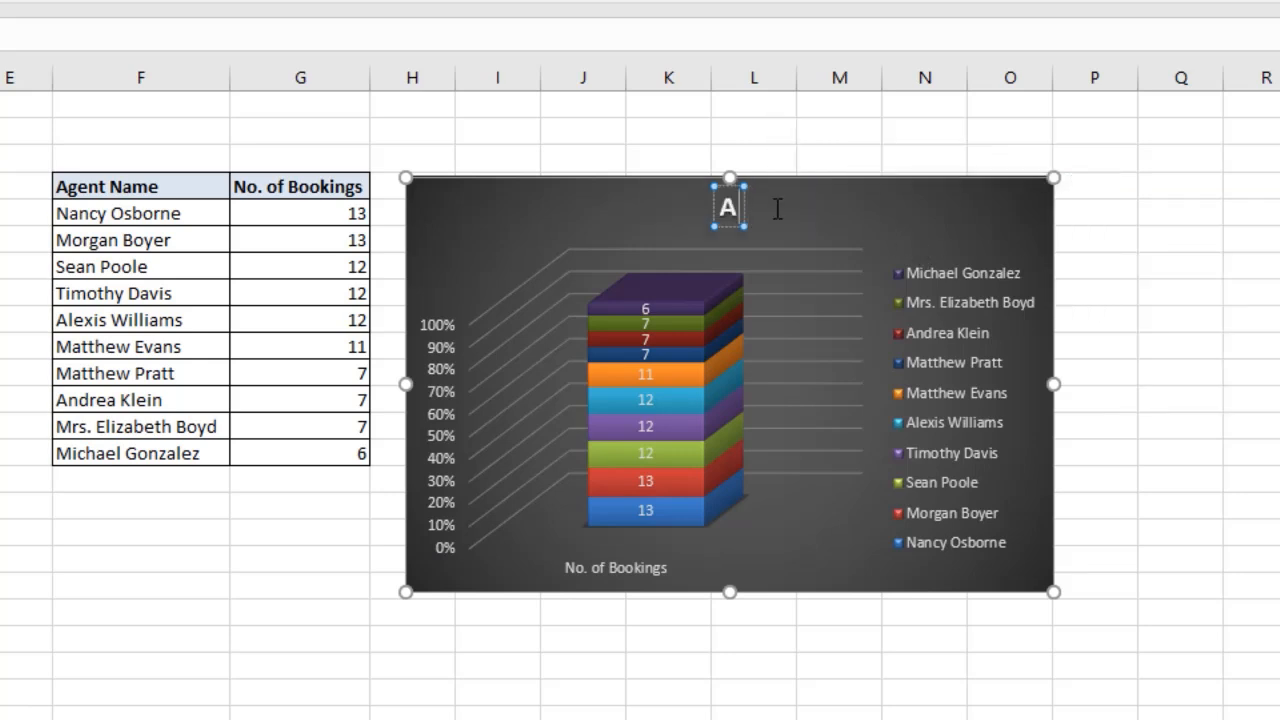
pyautogui.write('geen')
pyautogui.press('BackSpace')
pyautogui.press('BackSpace')
pyautogui.write('nt')
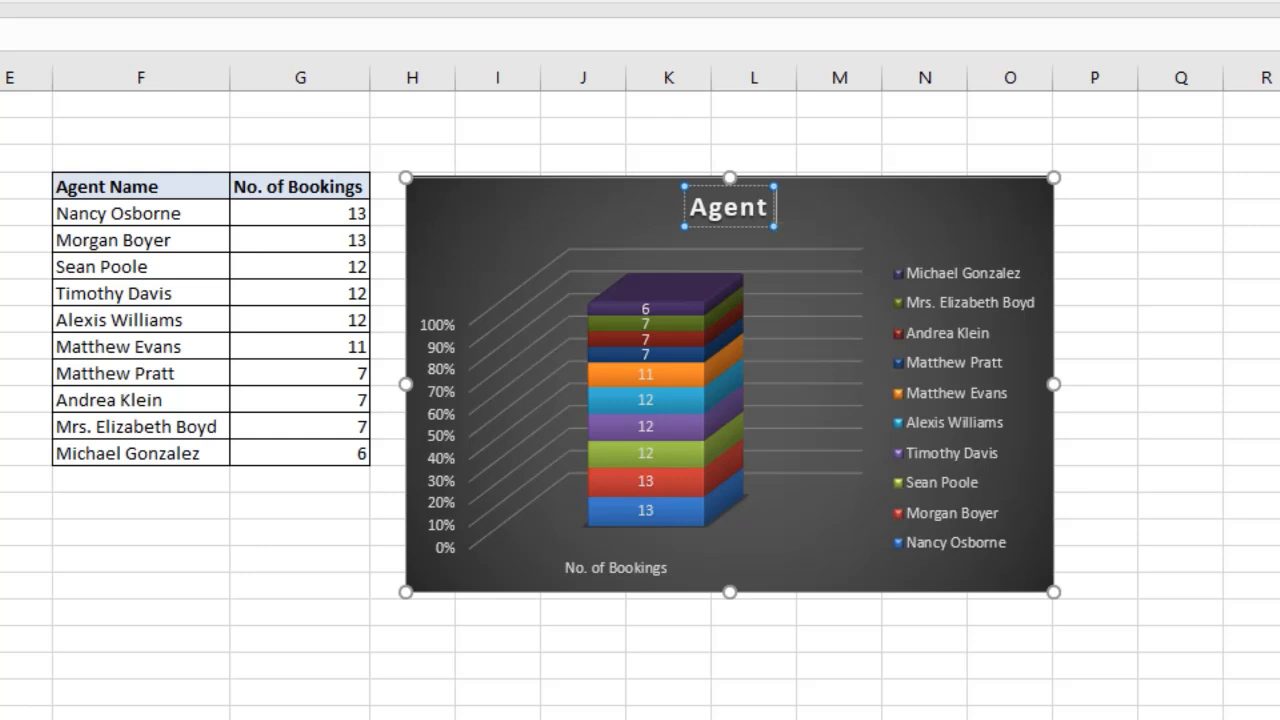
pyautogui.write(' Wise')
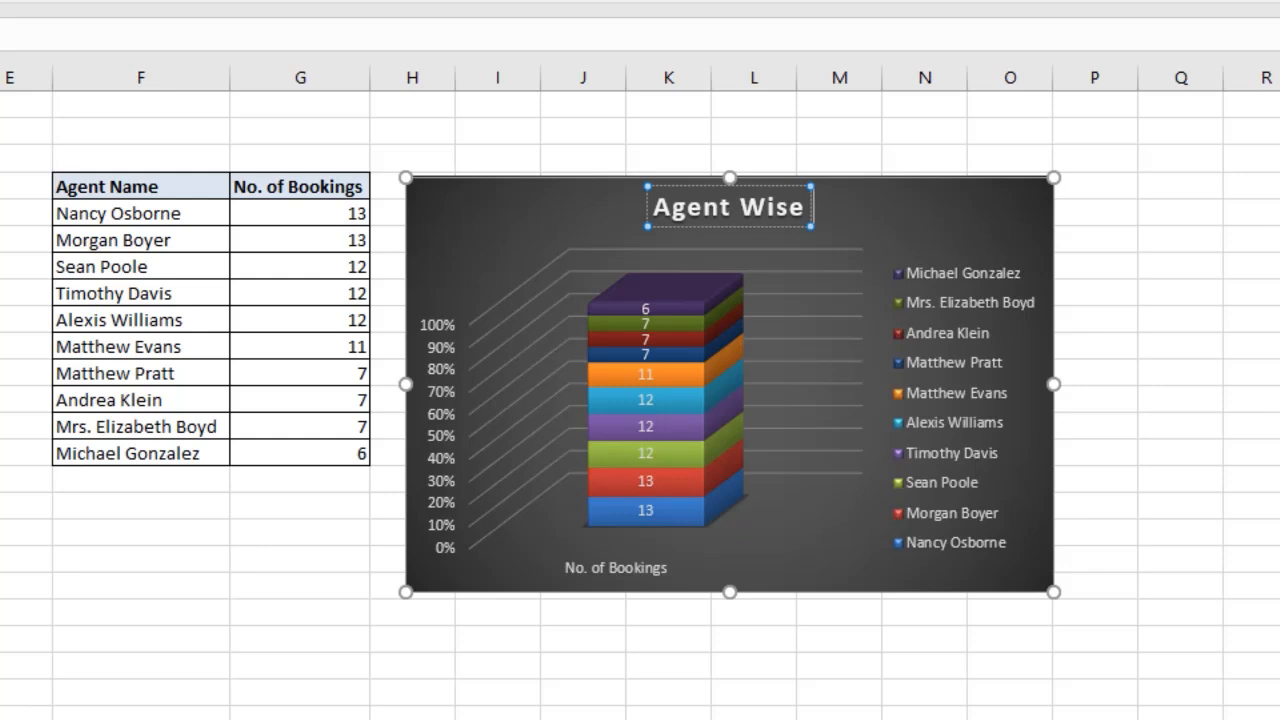
pyautogui.write(' (No. oid')
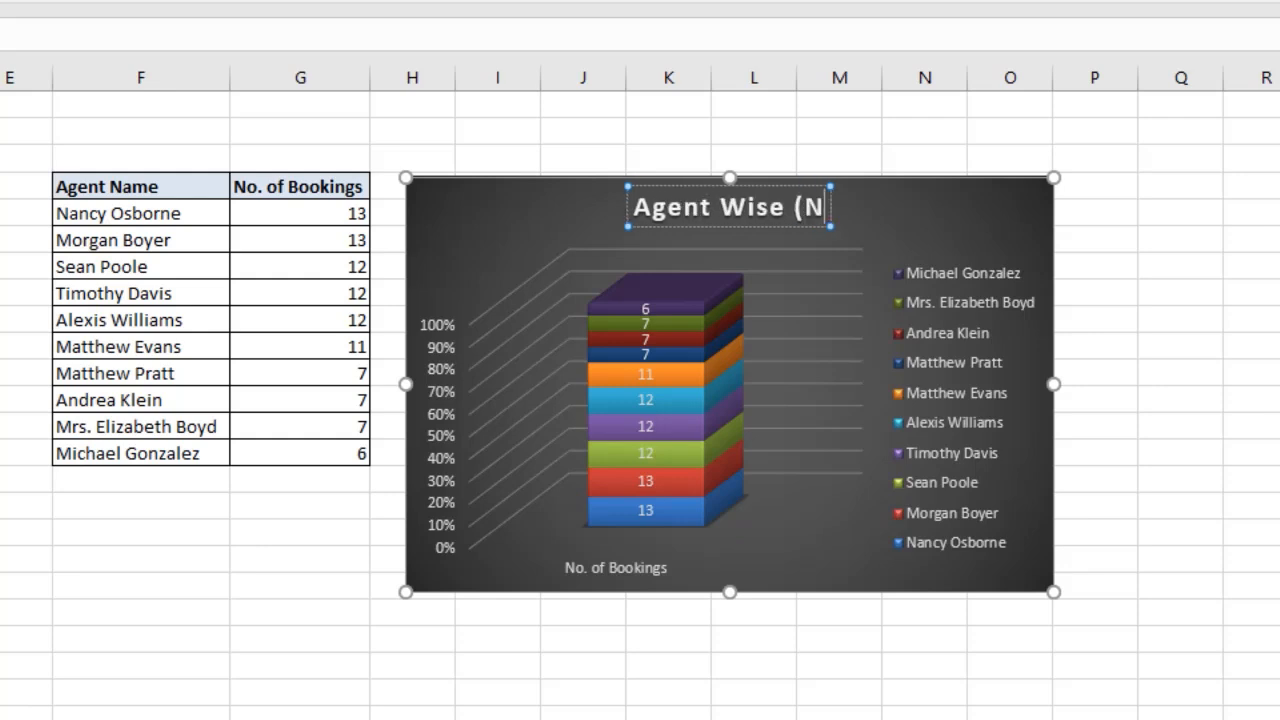
pyautogui.press('BackSpace')
pyautogui.press('BackSpace')
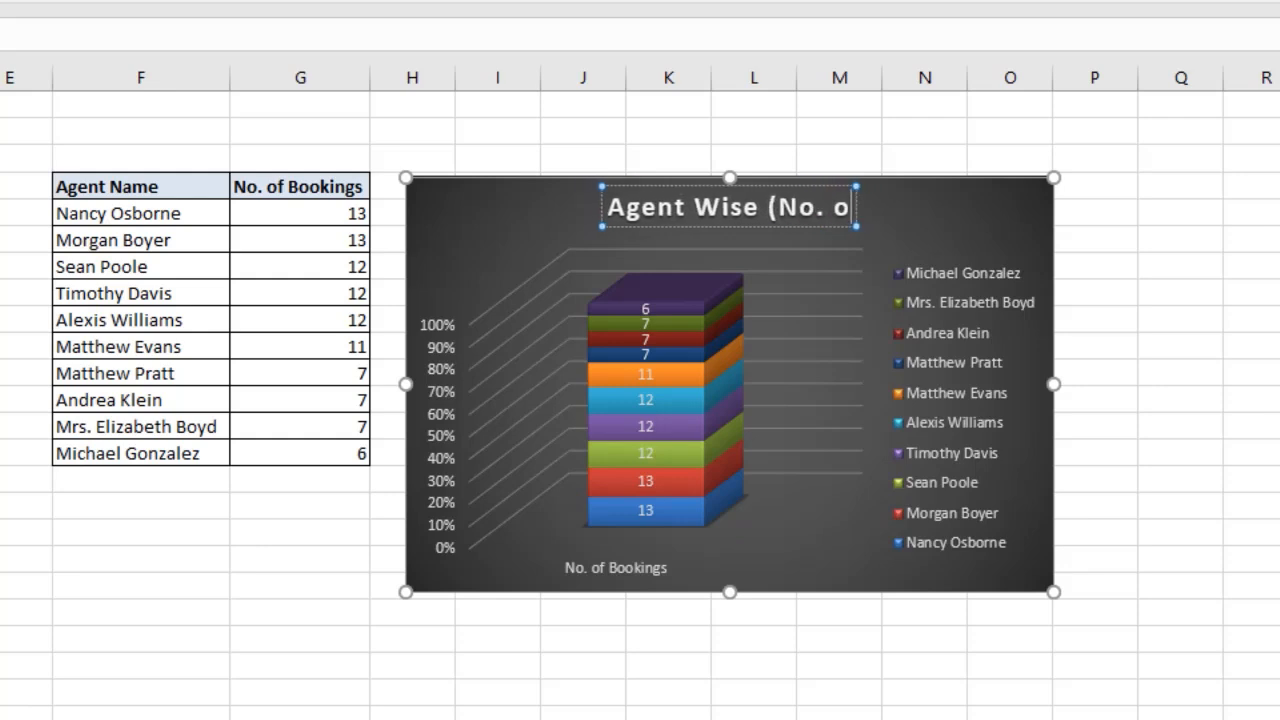
pyautogui.write('f Boo')
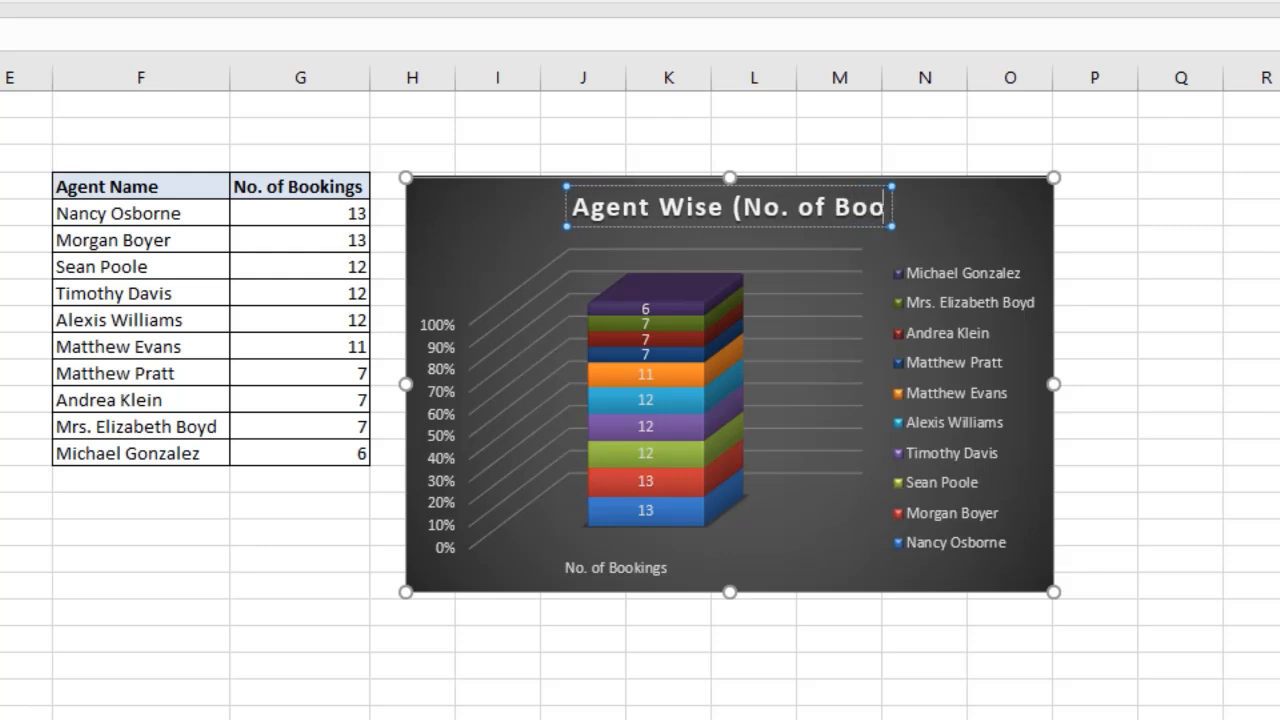
pyautogui.write('kings')
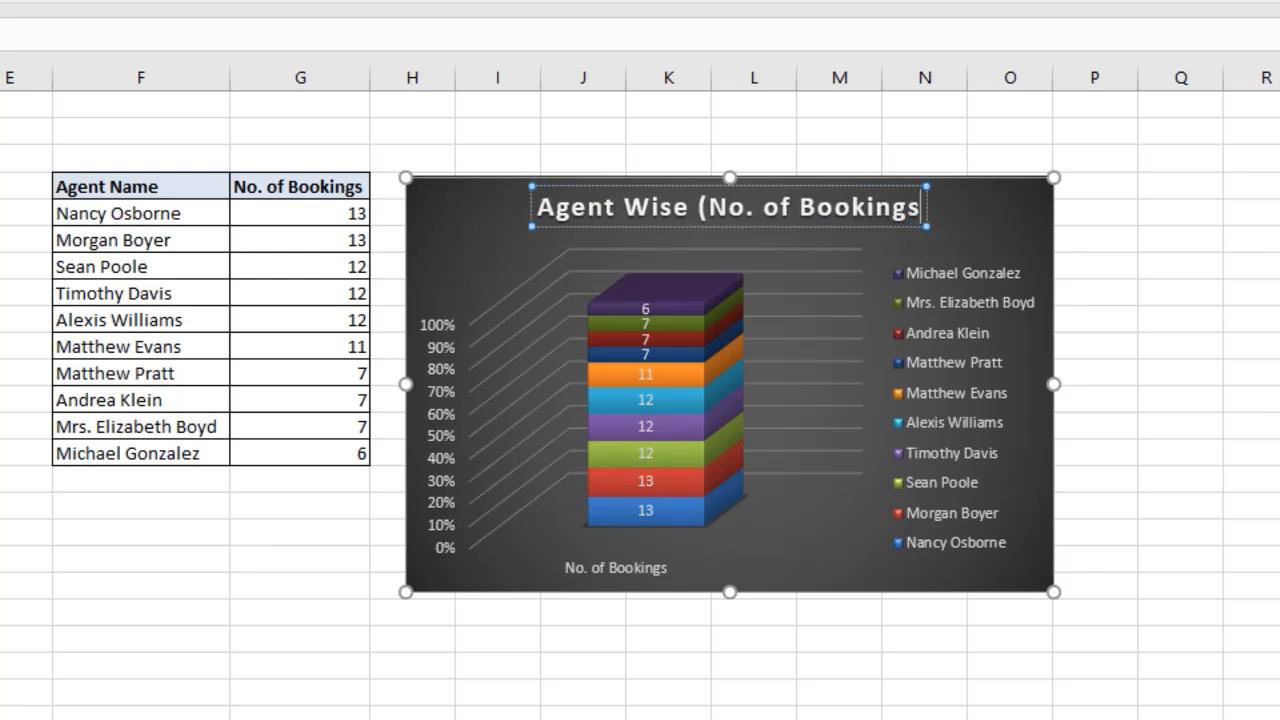
pyautogui.write(')')
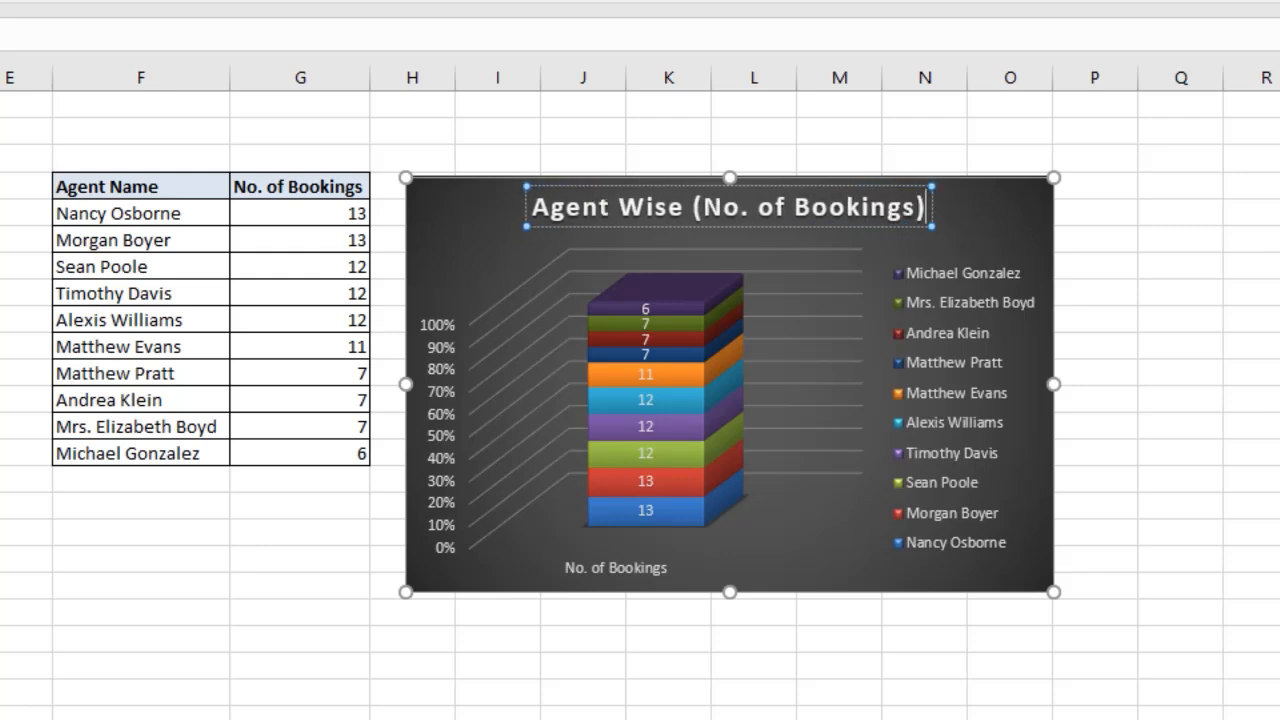
pyautogui.press('Escape')
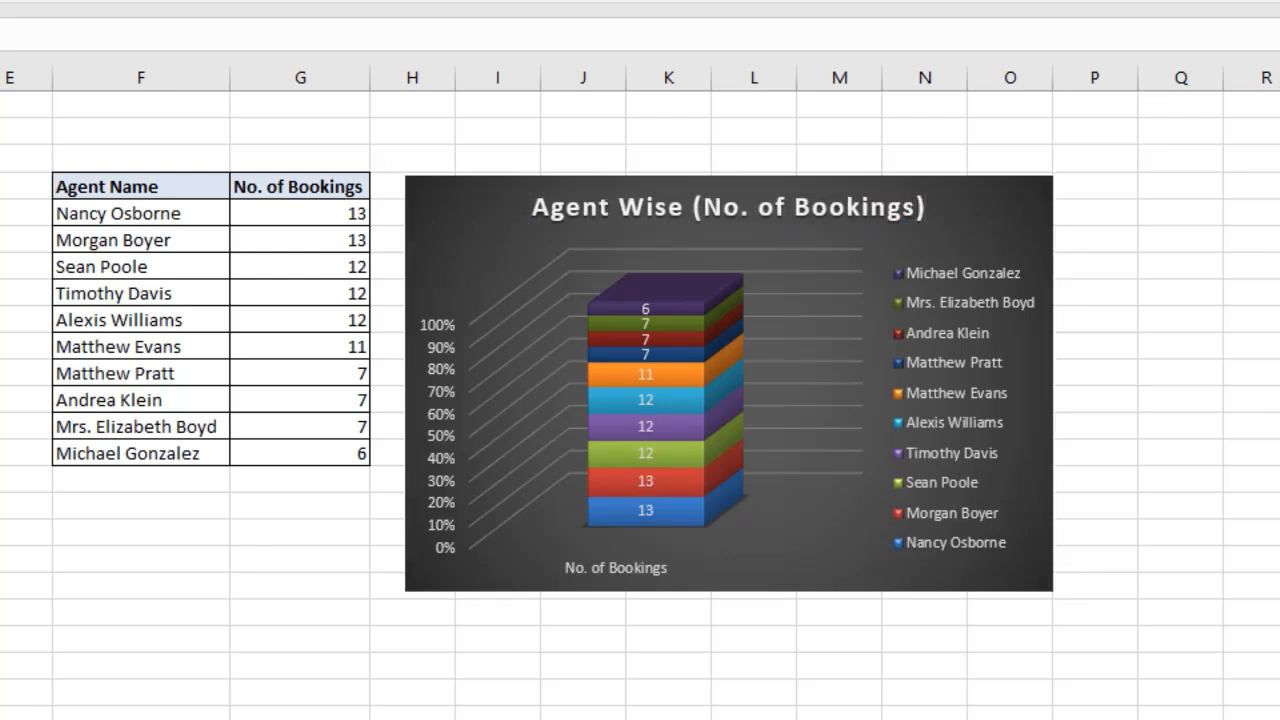
# Copy the chart to Sheet3 and paste it beside the Country Wise Cost treemap using the destination theme.
pyautogui.click(410, 198)
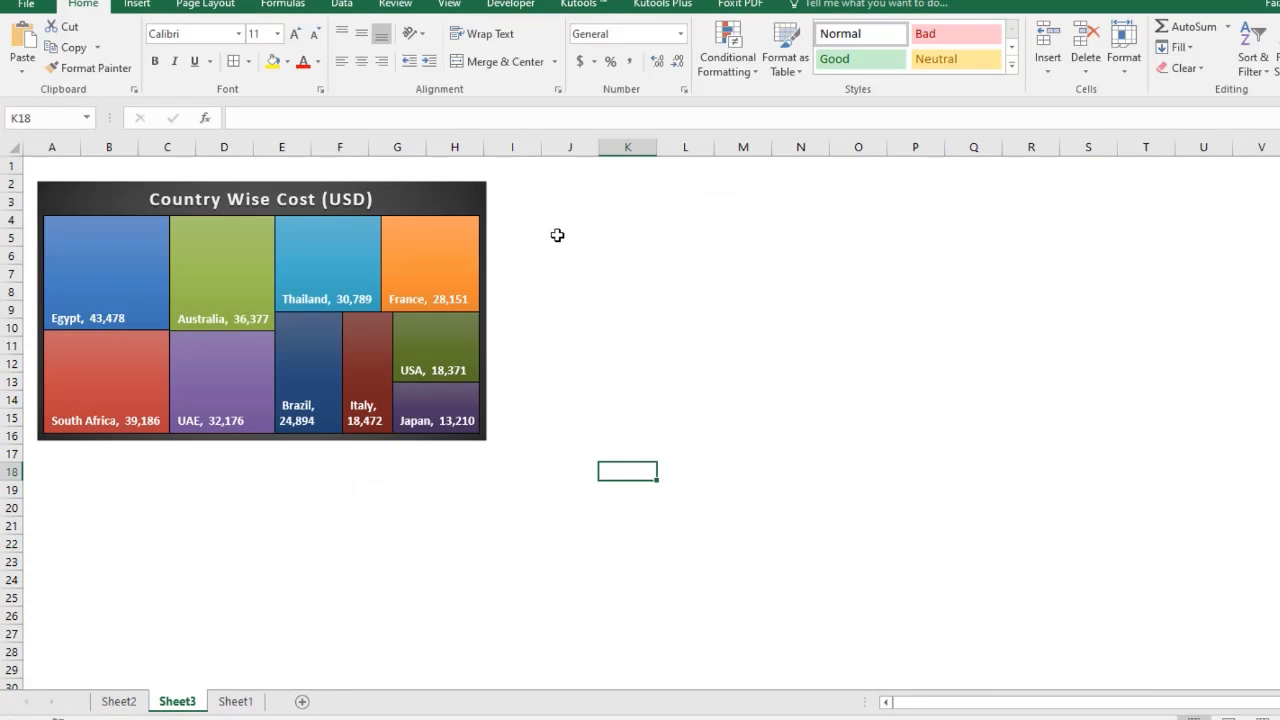
pyautogui.rightClick(583, 190)
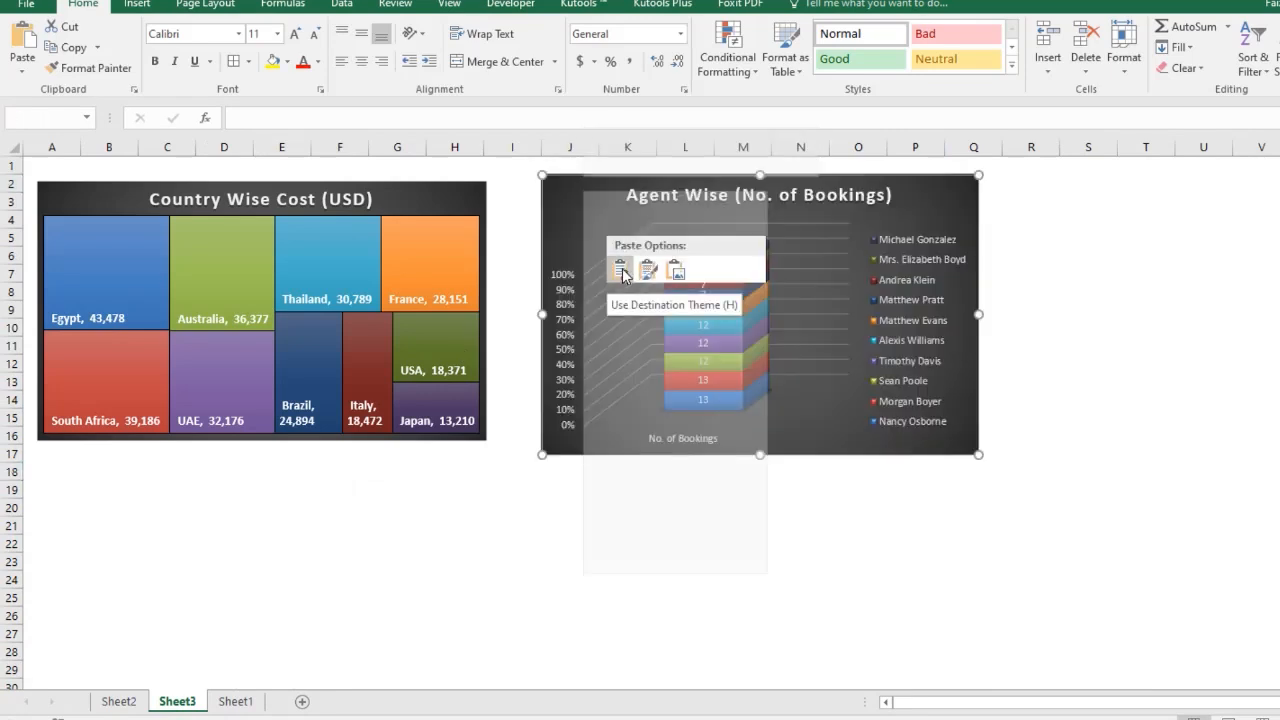
pyautogui.click(620, 276)
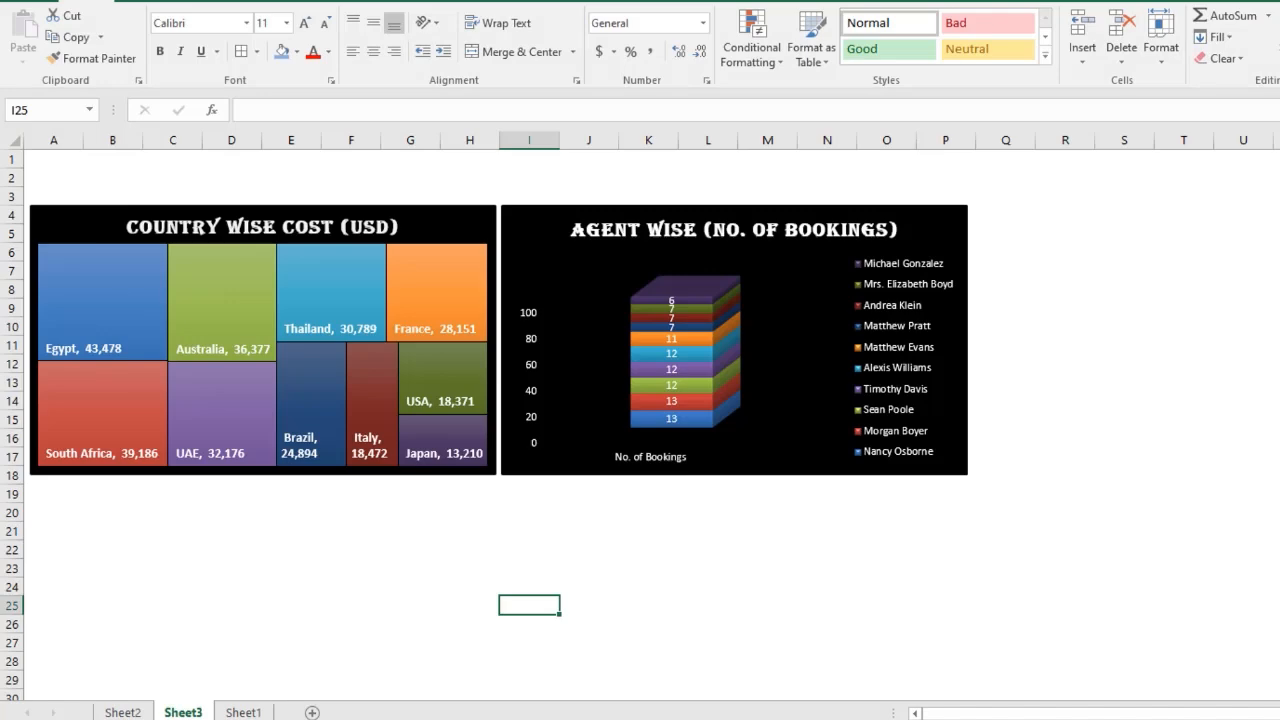
# Copy the agent pivot table on Sheet2 and paste a second copy below it around row 39.
pyautogui.click(124, 712)
pyautogui.click(30, 228)
pyautogui.rightClick(36, 232)
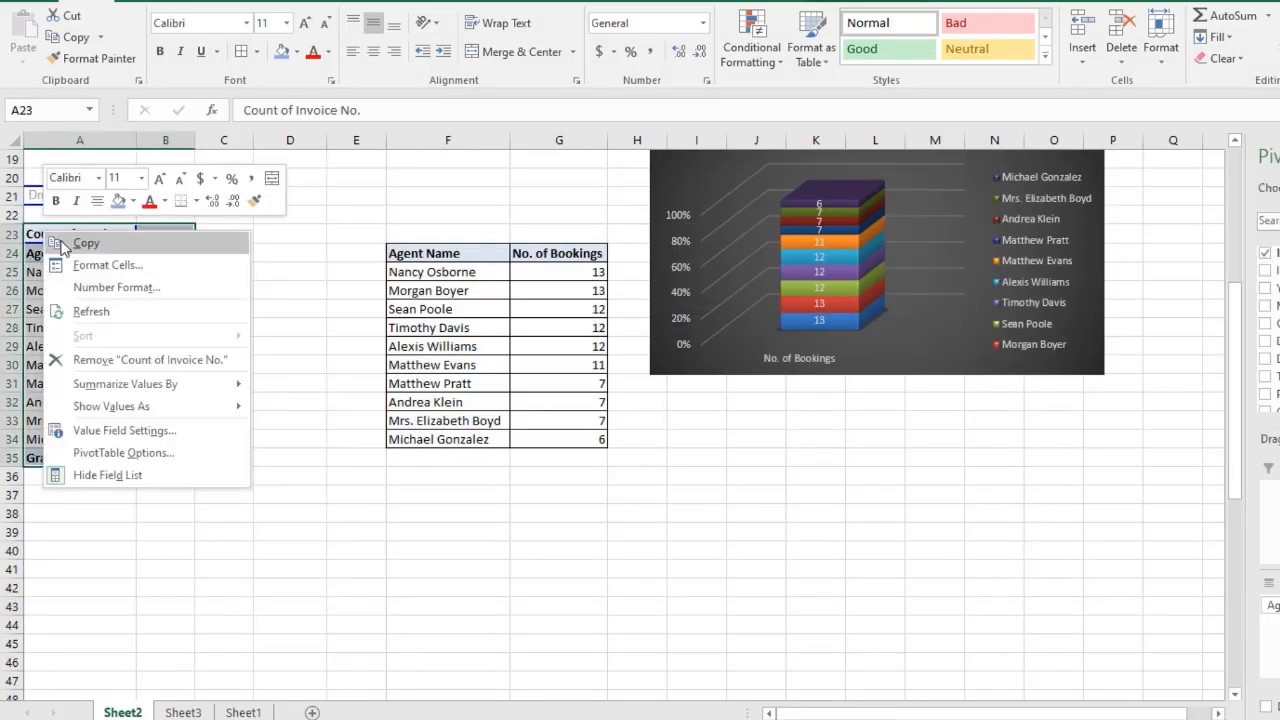
pyautogui.click(75, 246)
pyautogui.scroll(-4, 100, 484)
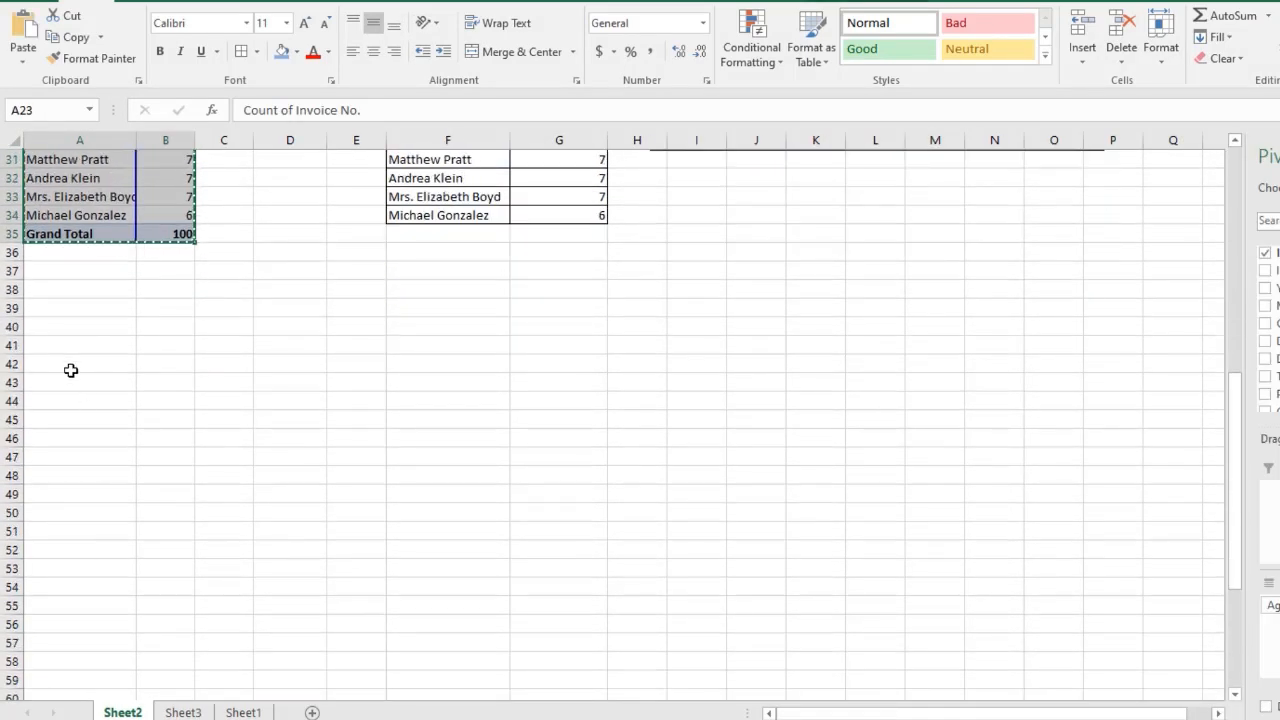
pyautogui.rightClick(65, 344)
pyautogui.click(100, 425)
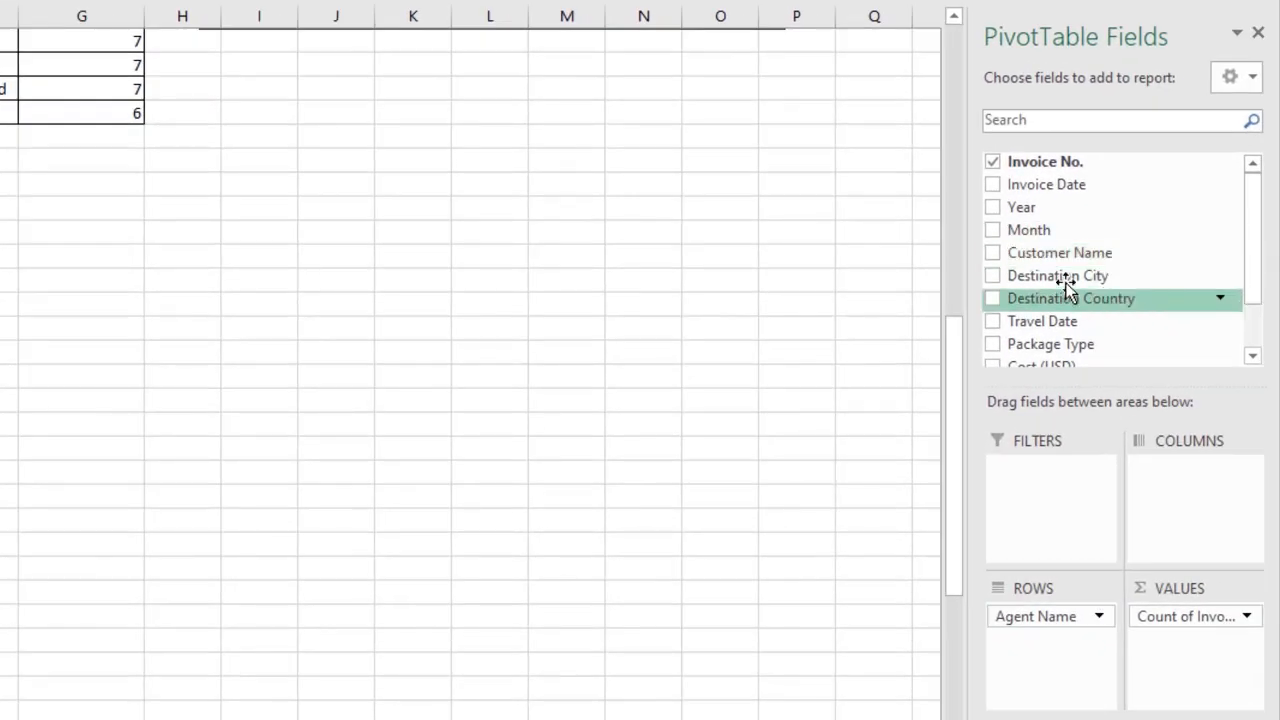
# Switch the copied pivot table's rows to Destination City.
pyautogui.moveTo(1063, 277); pyautogui.dragTo(1062, 680)
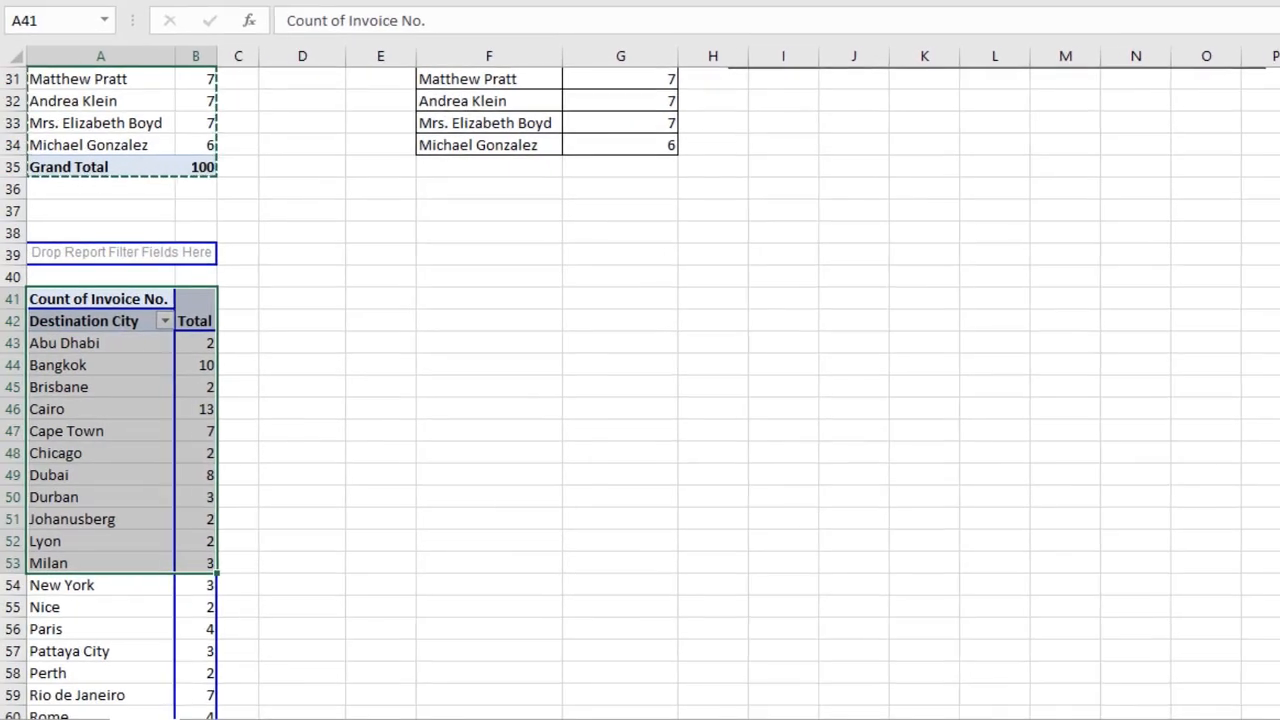
pyautogui.click(206, 340)
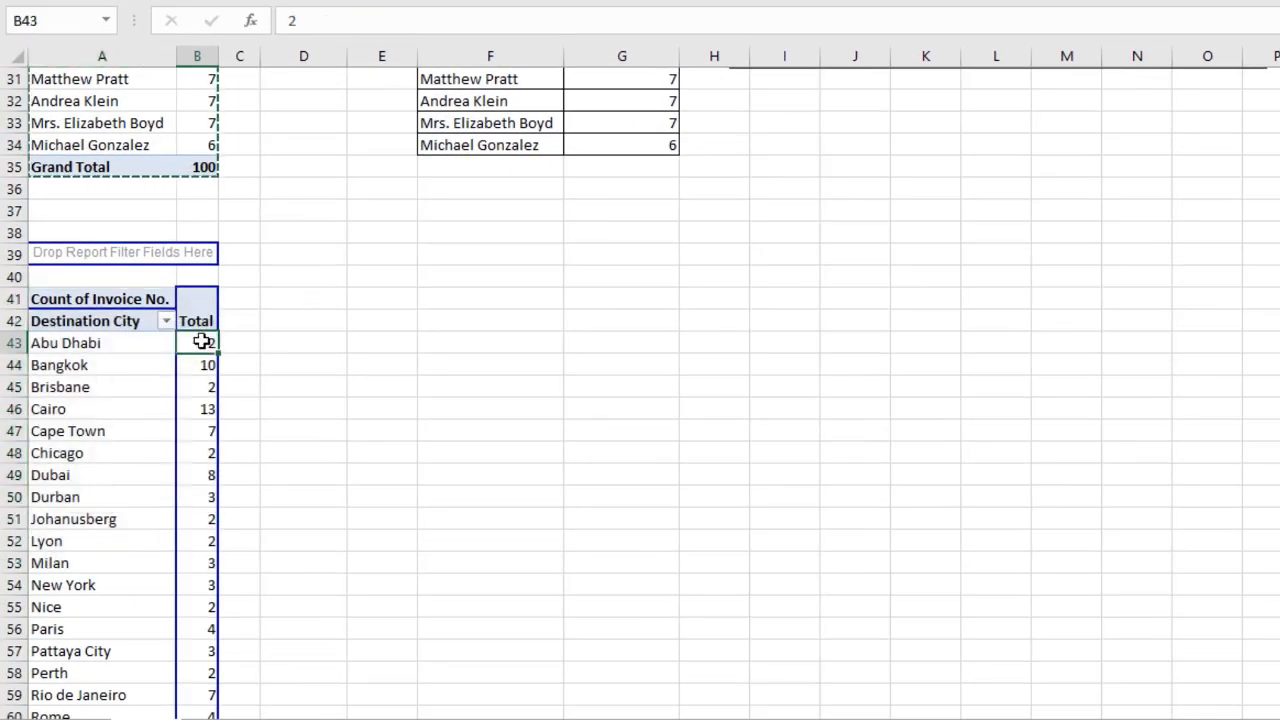
# Sort the destination city pivot table by booking count from largest to smallest.
pyautogui.rightClick(206, 341)
pyautogui.click(286, 437)
pyautogui.rightClick(214, 340)
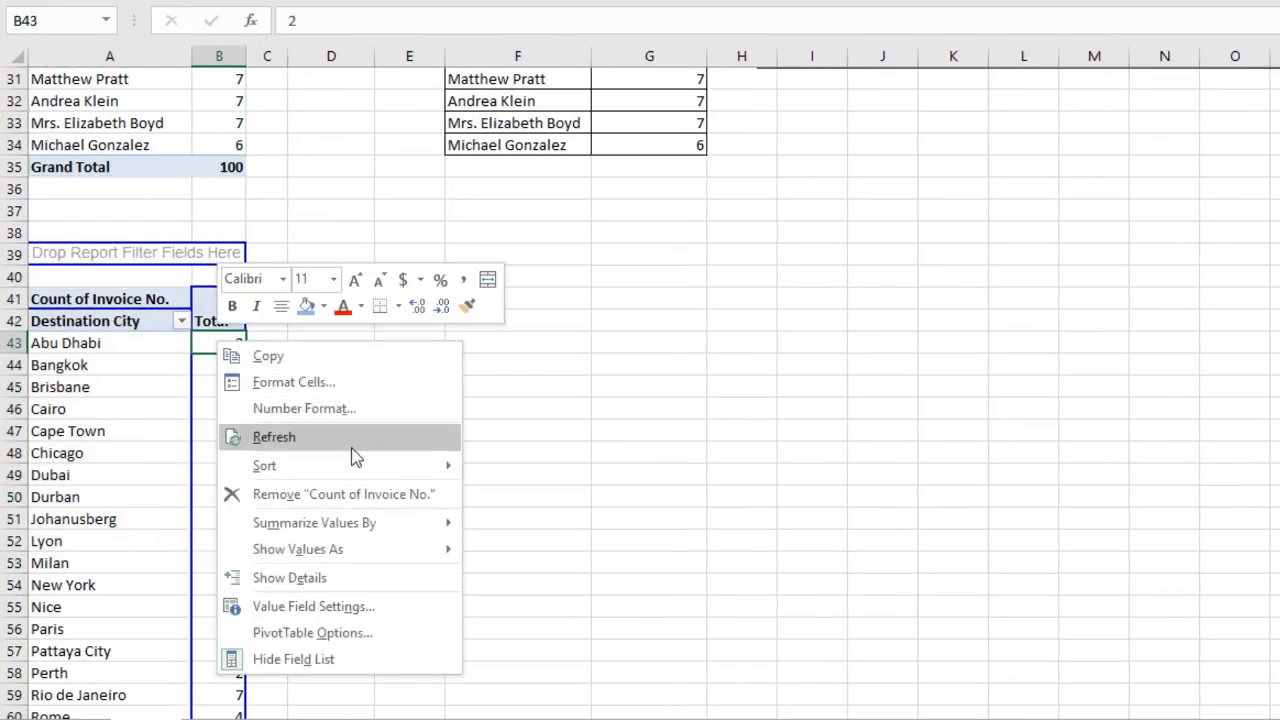
pyautogui.moveTo(360, 466)
pyautogui.click(474, 491)
pyautogui.middleClick(406, 463)
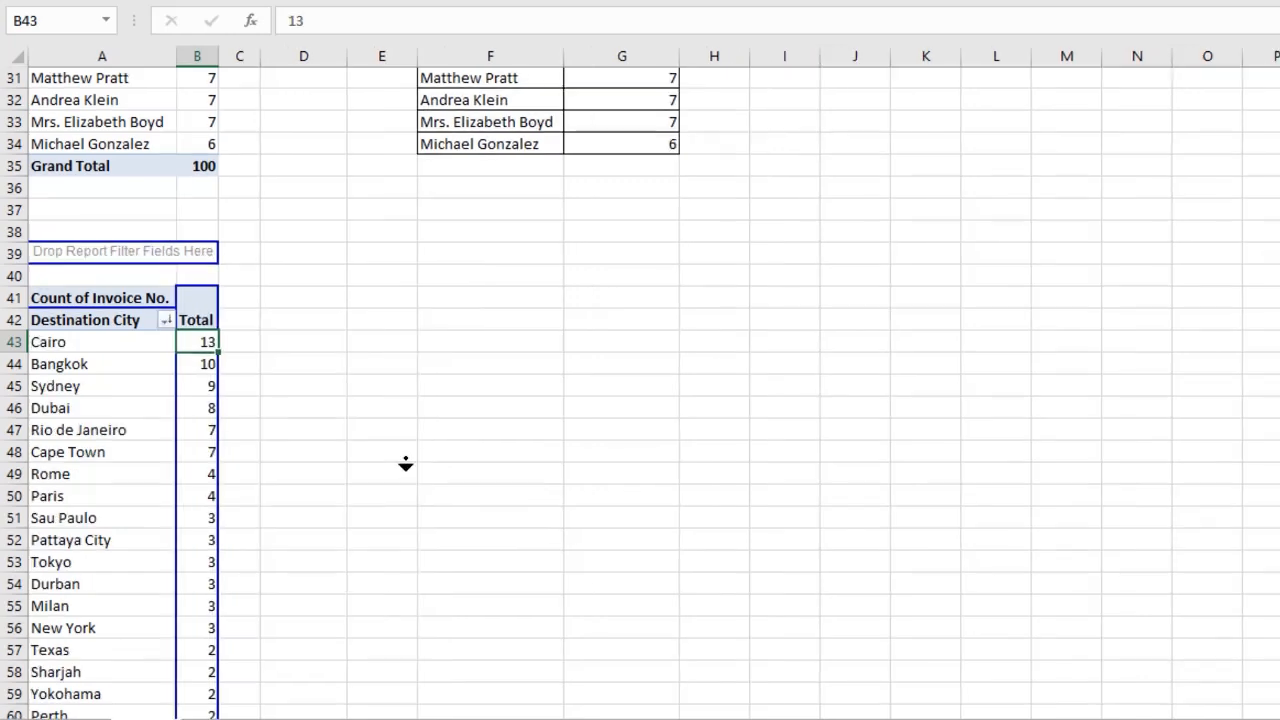
# Copy the destination city pivot table and paste its values into column F beside it, starting at row 41.
pyautogui.middleClick(408, 480)
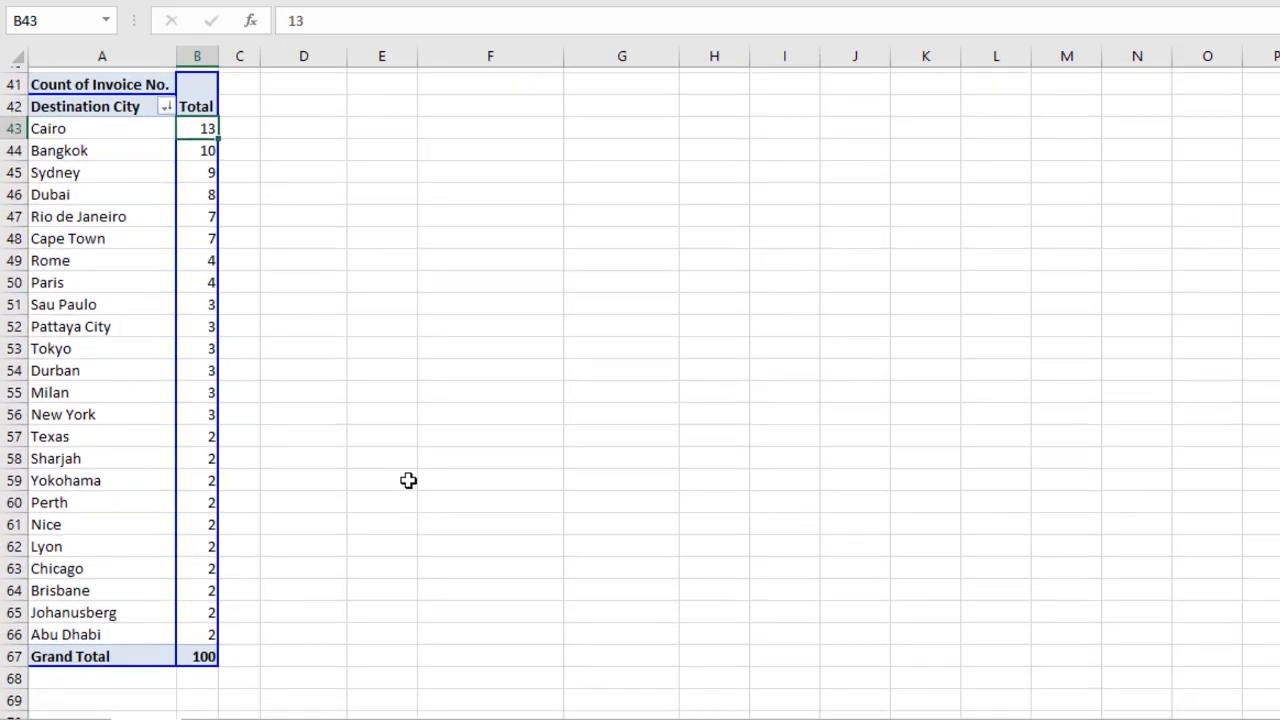
pyautogui.middleClick(313, 284)
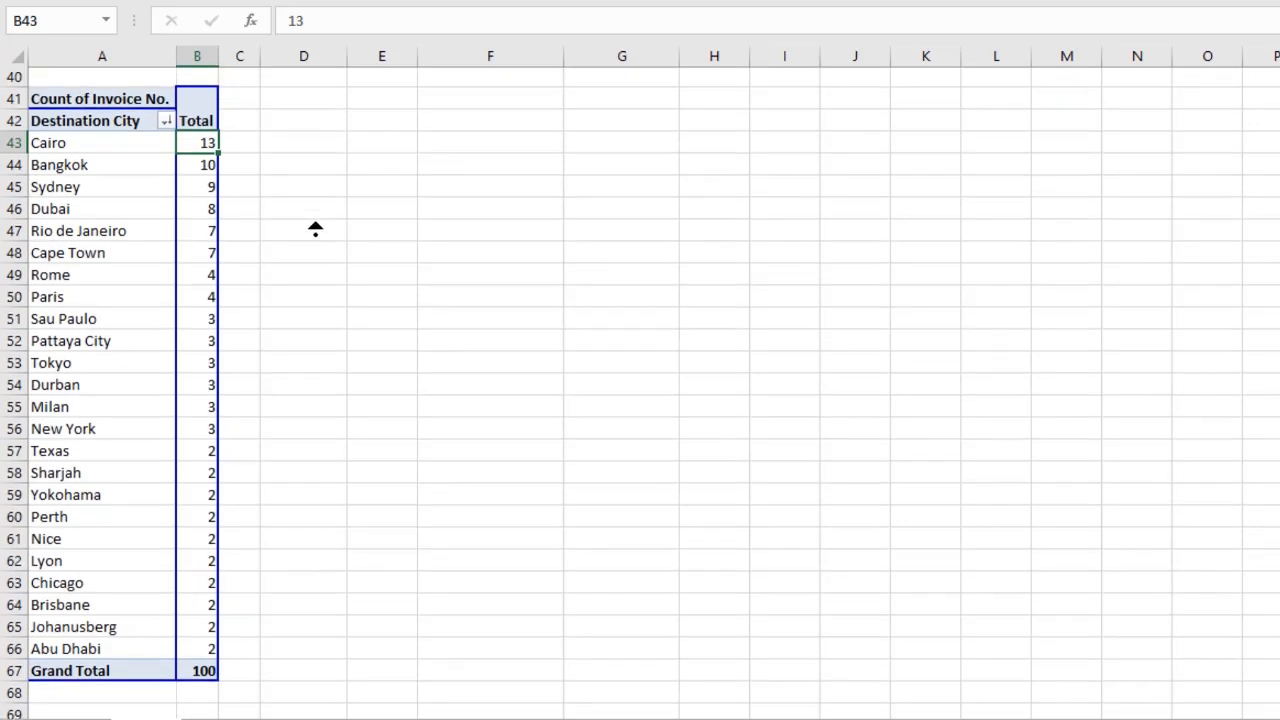
pyautogui.middleClick(314, 229)
pyautogui.click(43, 95)
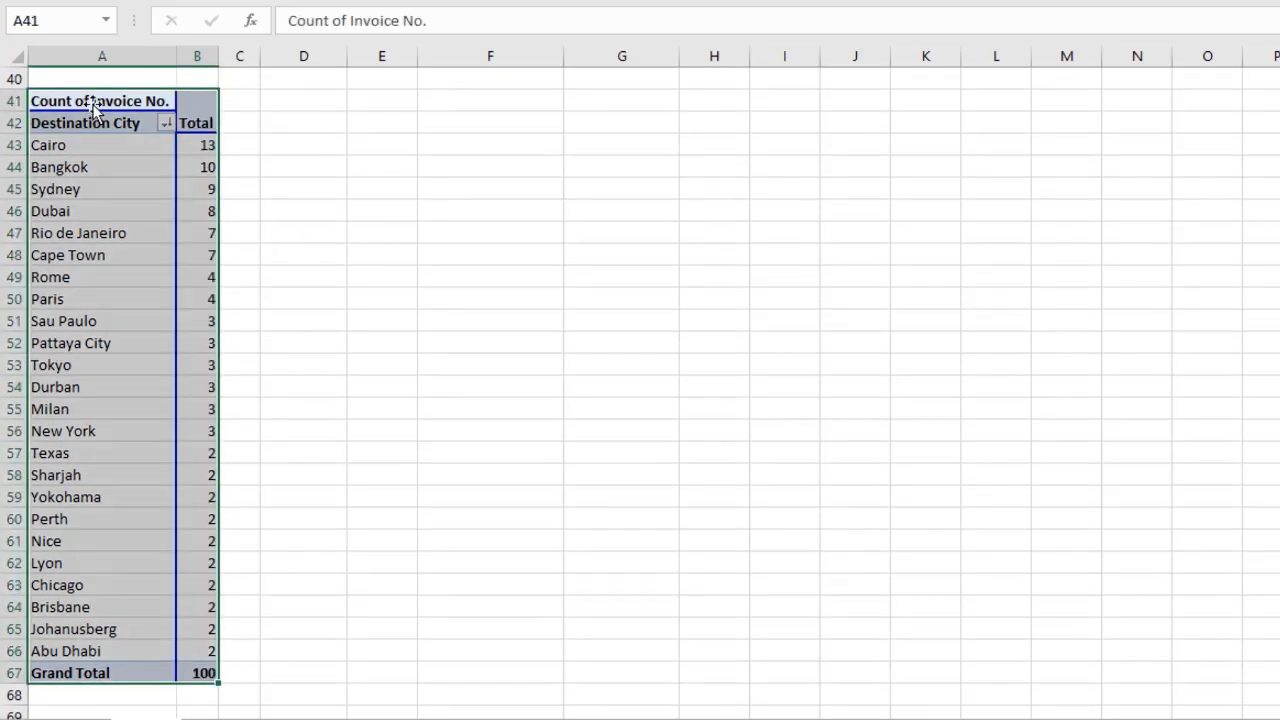
pyautogui.rightClick(93, 105)
pyautogui.click(126, 122)
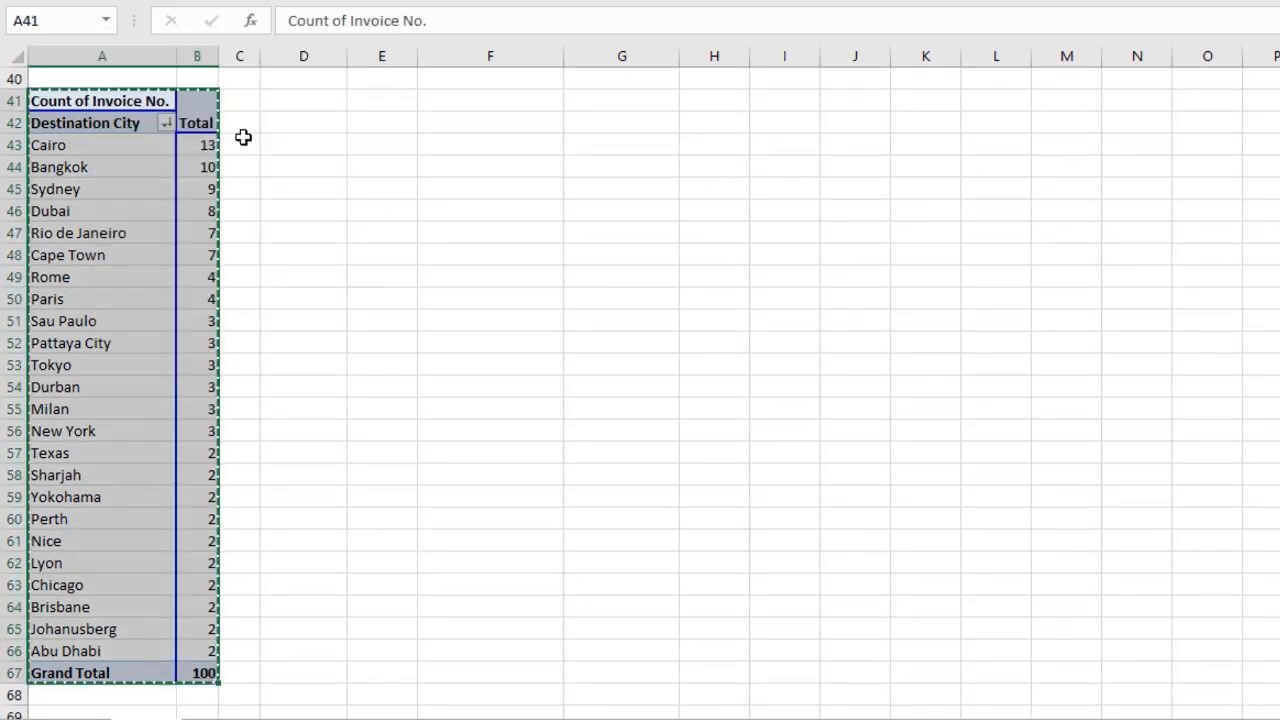
pyautogui.rightClick(542, 120)
pyautogui.click(620, 210)
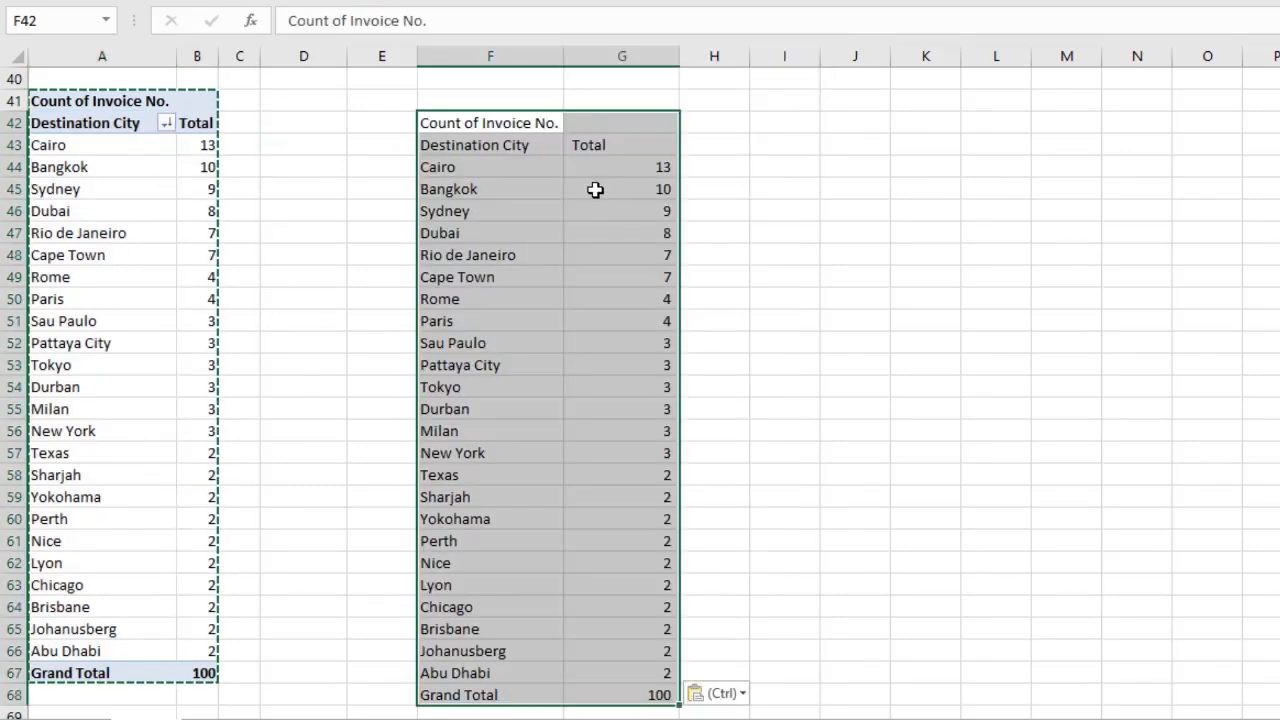
pyautogui.moveTo(508, 114); pyautogui.dragTo(509, 98)
pyautogui.rightClick(510, 98)
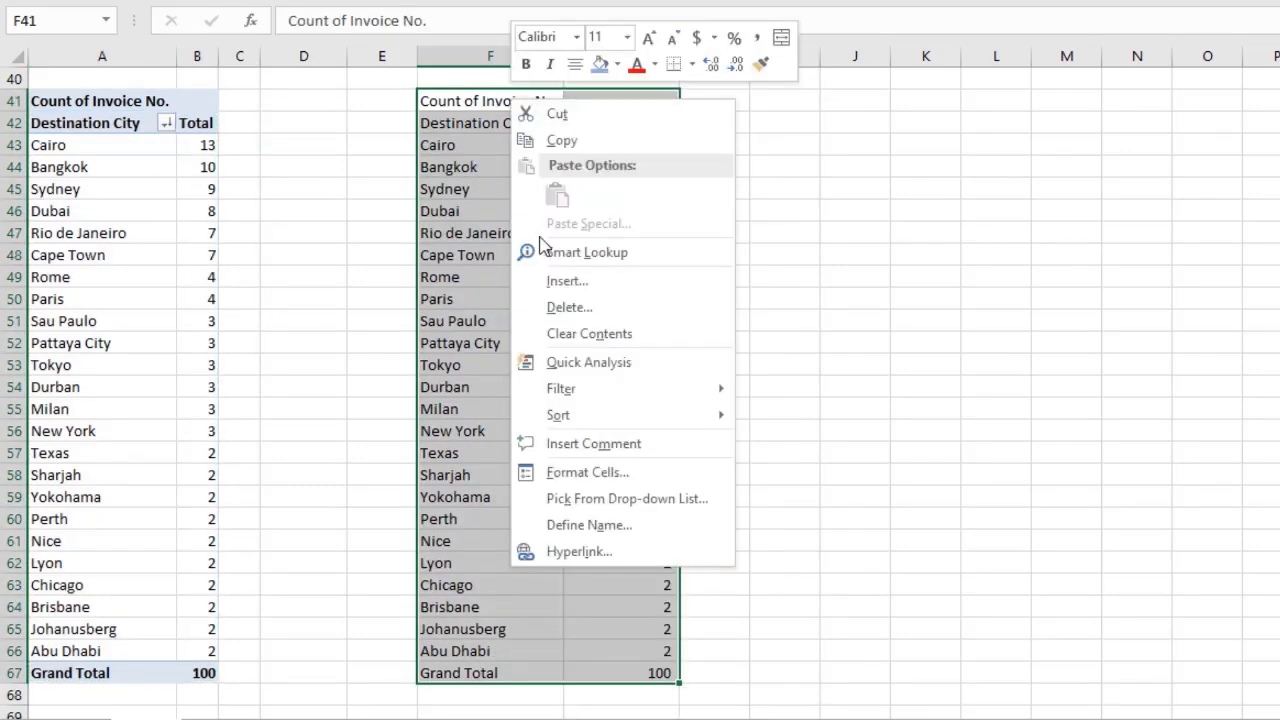
pyautogui.press('Escape')
# Copy the pivot table again and paste it at F41 as values together with its formatting.
pyautogui.click(36, 92)
pyautogui.rightClick(38, 92)
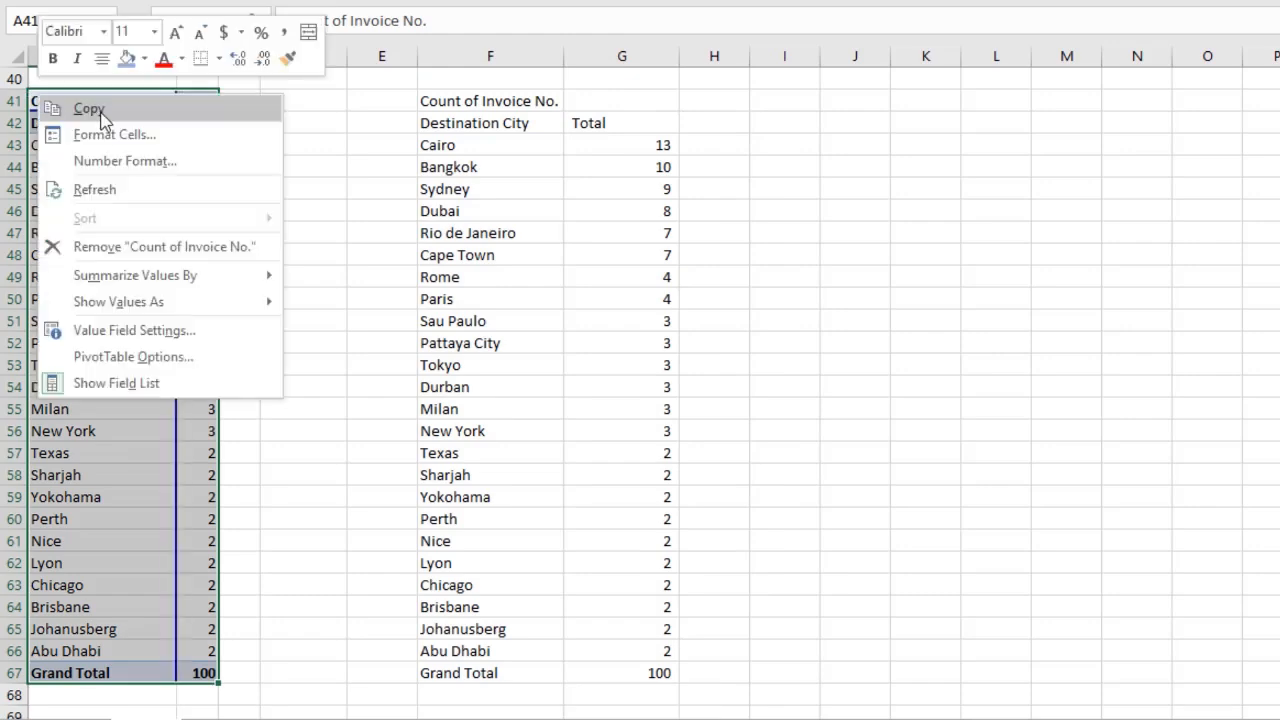
pyautogui.click(86, 108)
pyautogui.click(429, 103)
pyautogui.rightClick(429, 103)
pyautogui.click(518, 197)
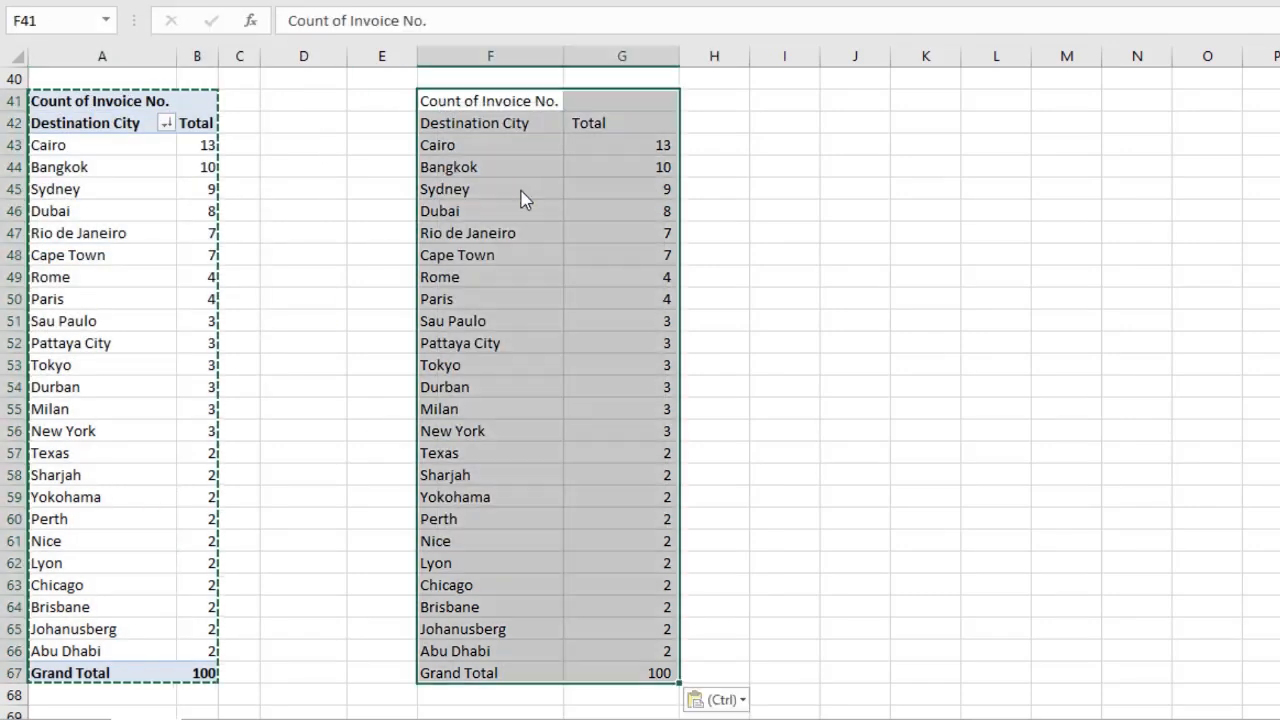
pyautogui.rightClick(513, 108)
pyautogui.click(691, 189)
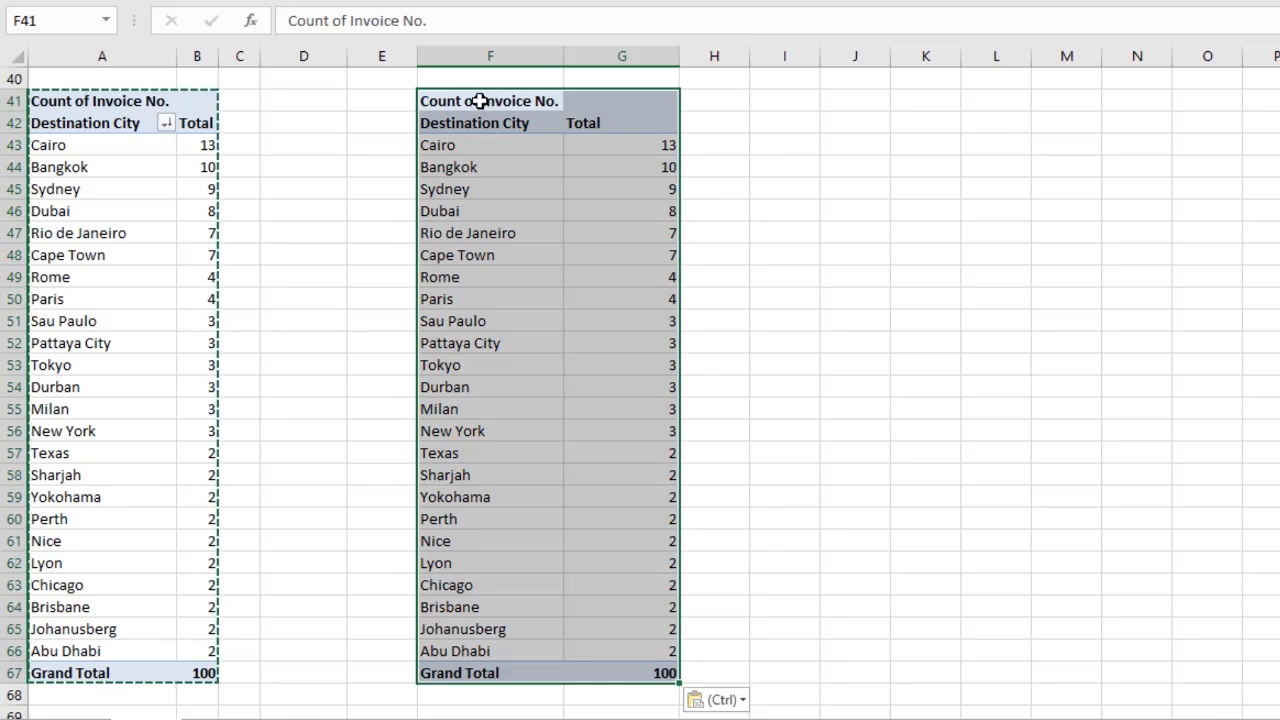
# Rename the copied table's count column header to No. of Flights.
pyautogui.click(578, 115)
pyautogui.write('No. of Flights')
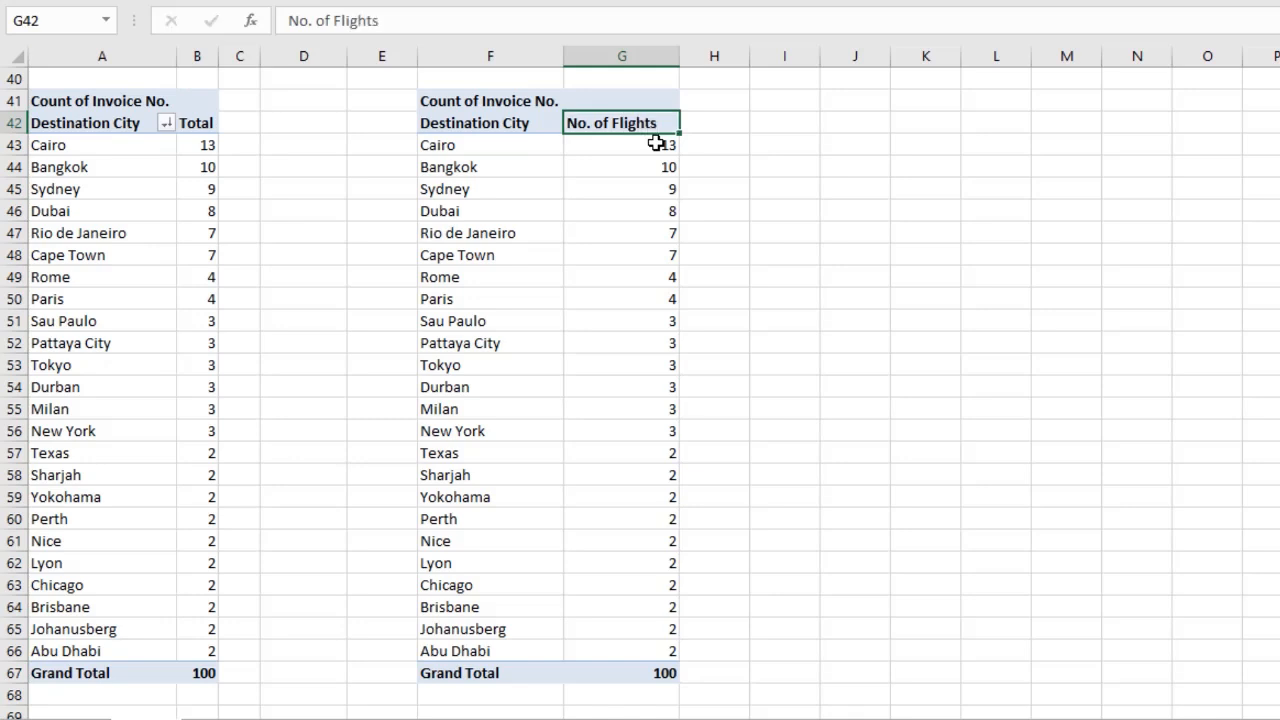
# Apply all borders to the copied city table from the Destination City header down to Grand Total.
pyautogui.click(655, 143)
pyautogui.moveTo(508, 121); pyautogui.dragTo(663, 671)
pyautogui.hotkey('alt', 'h')
pyautogui.press('b')
pyautogui.press('a')
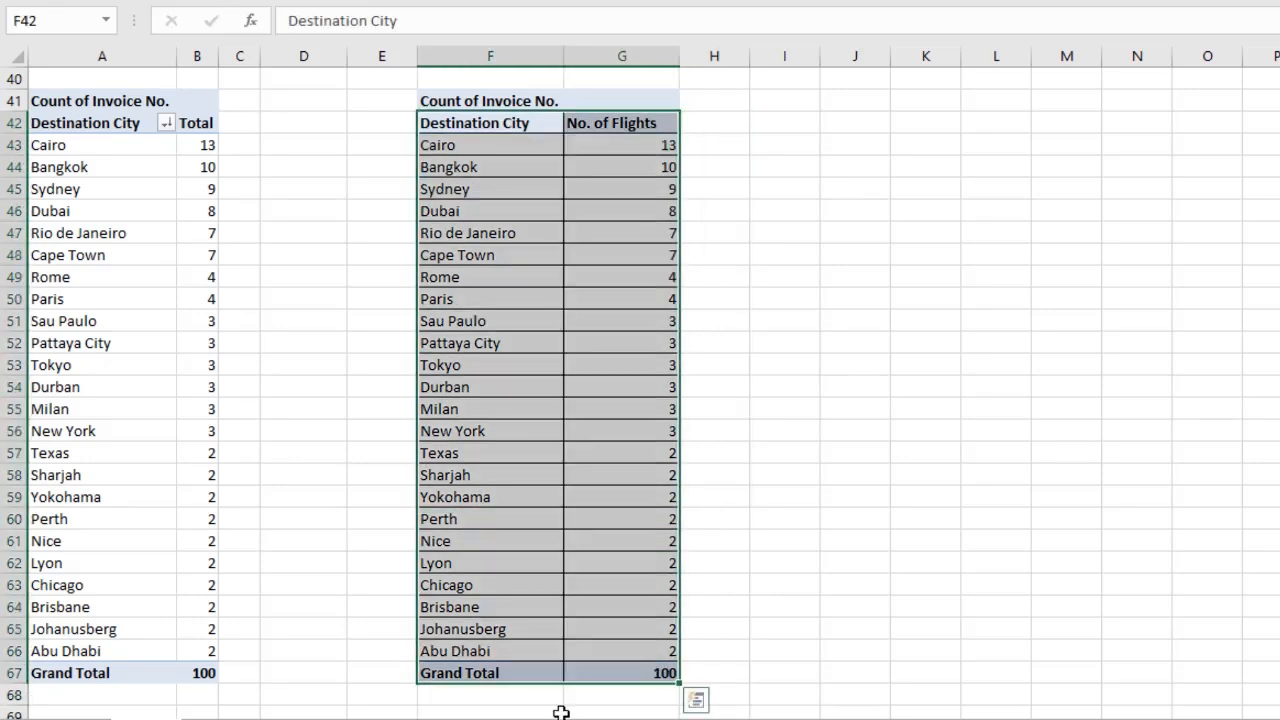
pyautogui.moveTo(535, 680); pyautogui.dragTo(757, 677)
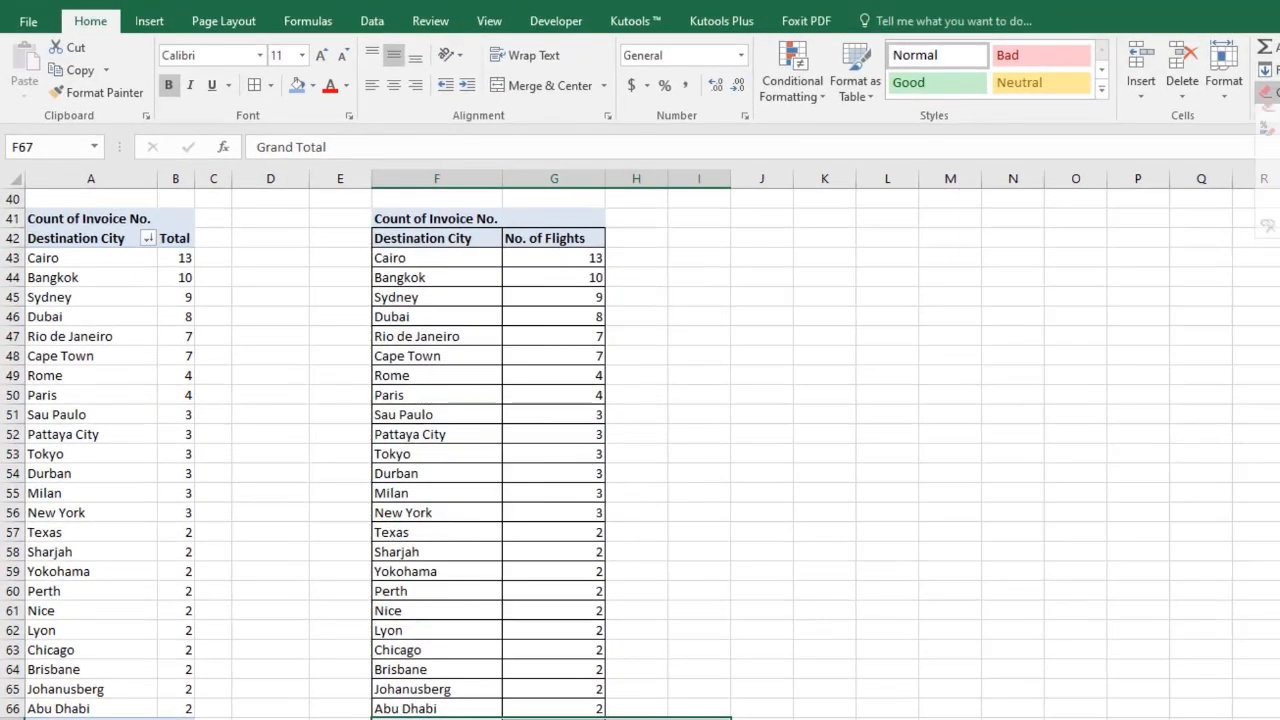
pyautogui.click(1012, 590)
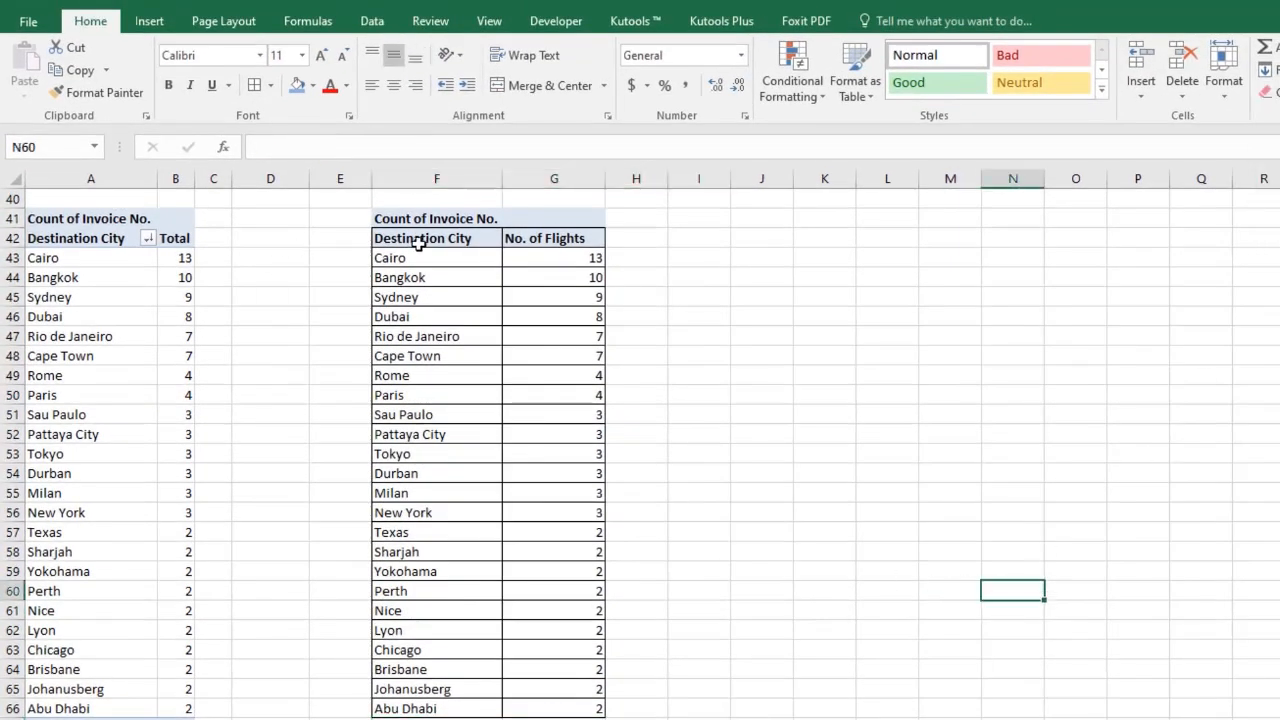
# Clear the leftover Count of Invoice No. header row above the copied table.
pyautogui.moveTo(377, 218); pyautogui.dragTo(640, 218)
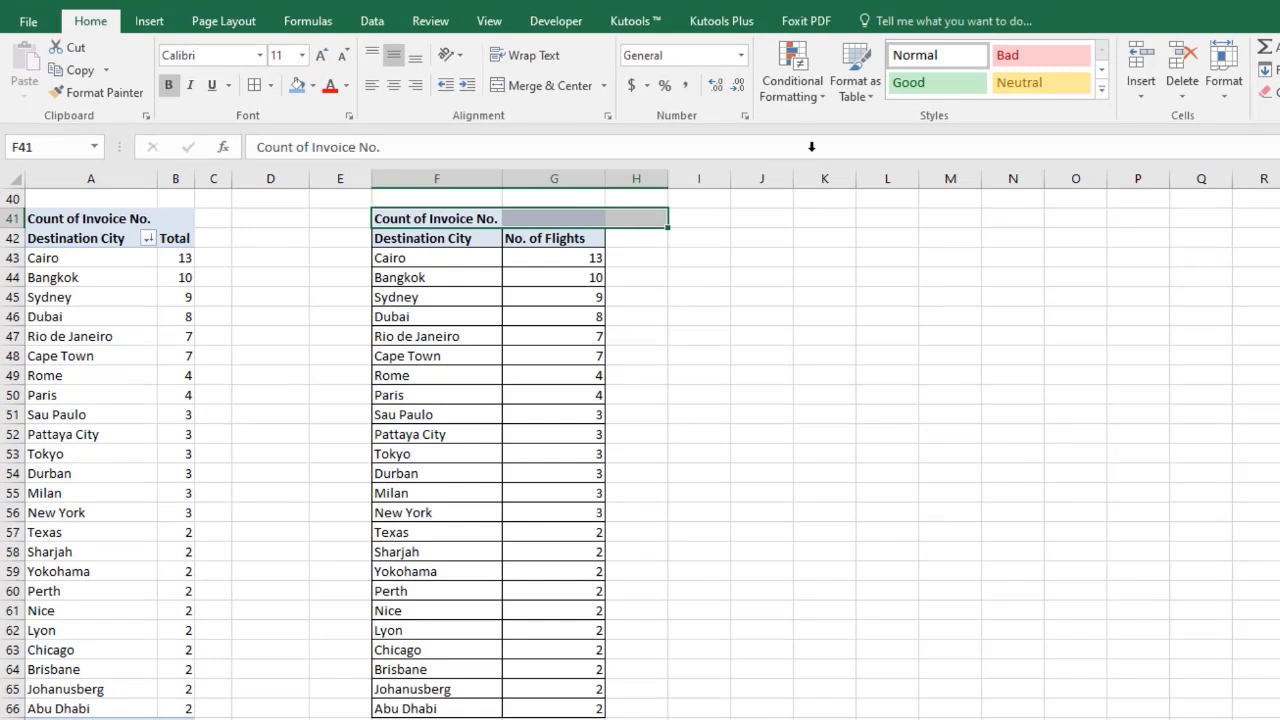
pyautogui.press('Delete')
pyautogui.click(895, 372)
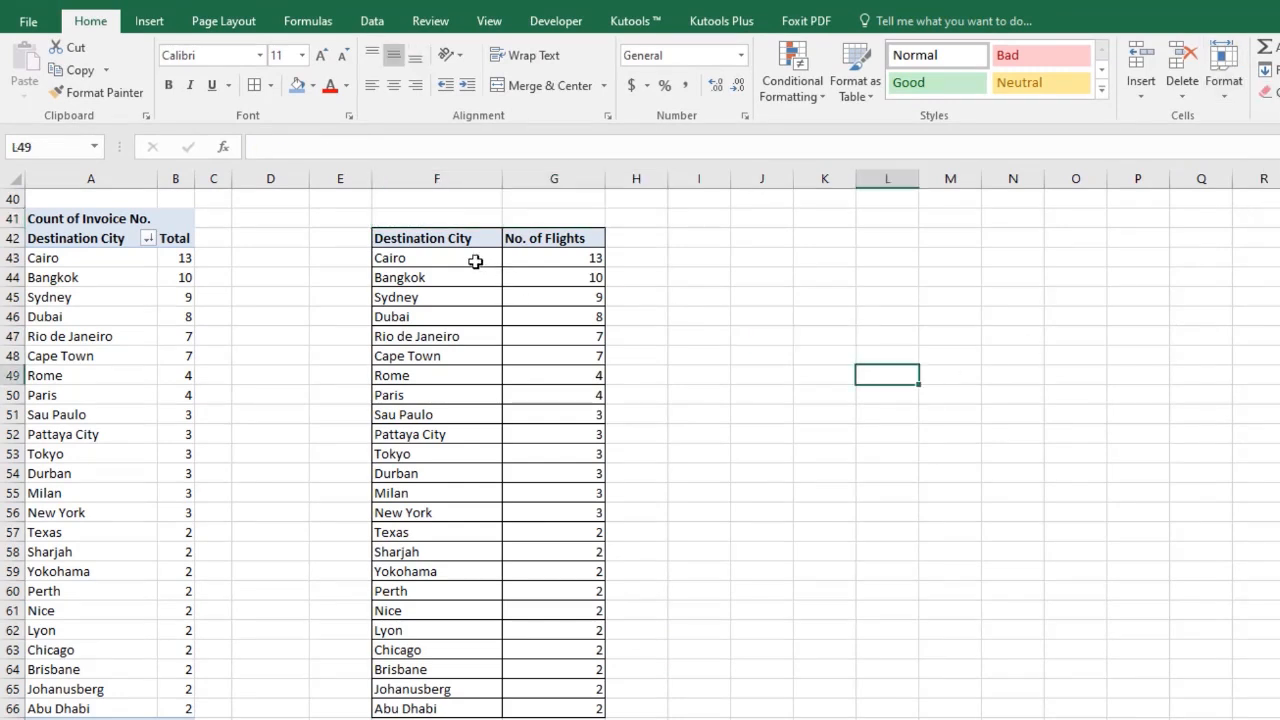
# Insert a sunburst chart from the city table's cities and flight counts, excluding Grand Total.
pyautogui.moveTo(440, 240); pyautogui.dragTo(597, 706)
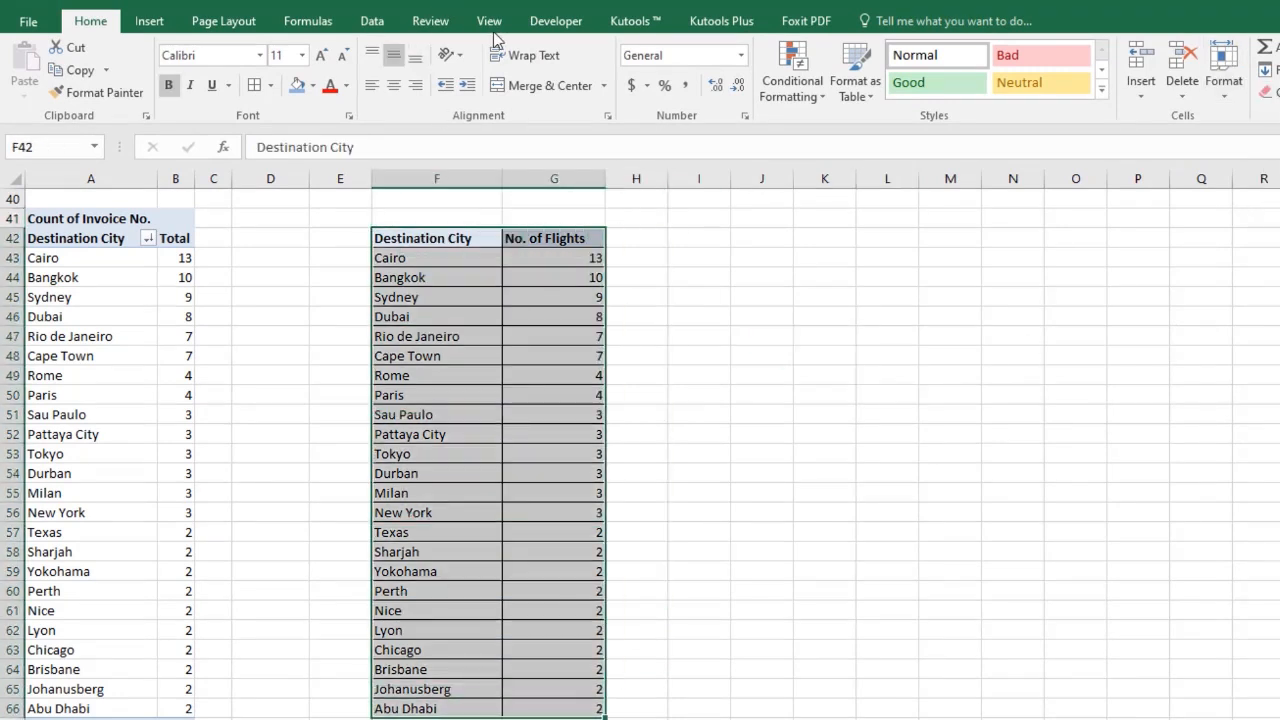
pyautogui.click(148, 21)
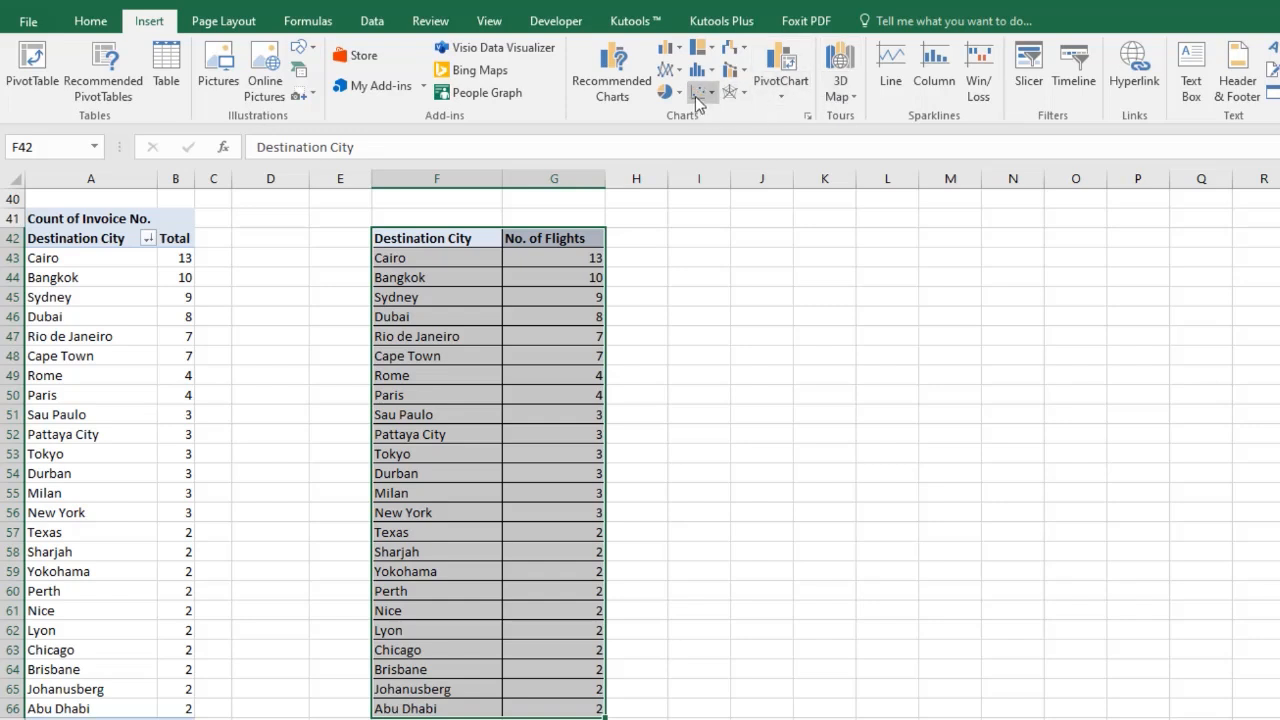
pyautogui.click(700, 47)
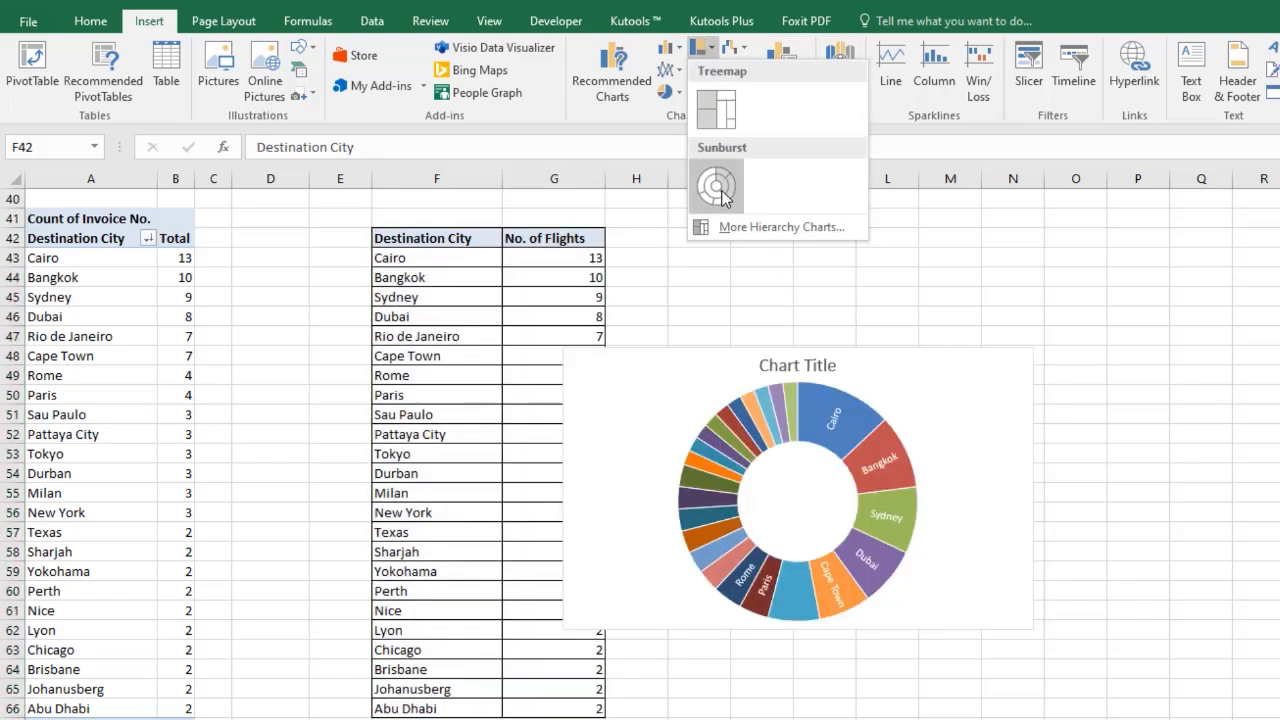
pyautogui.click(718, 190)
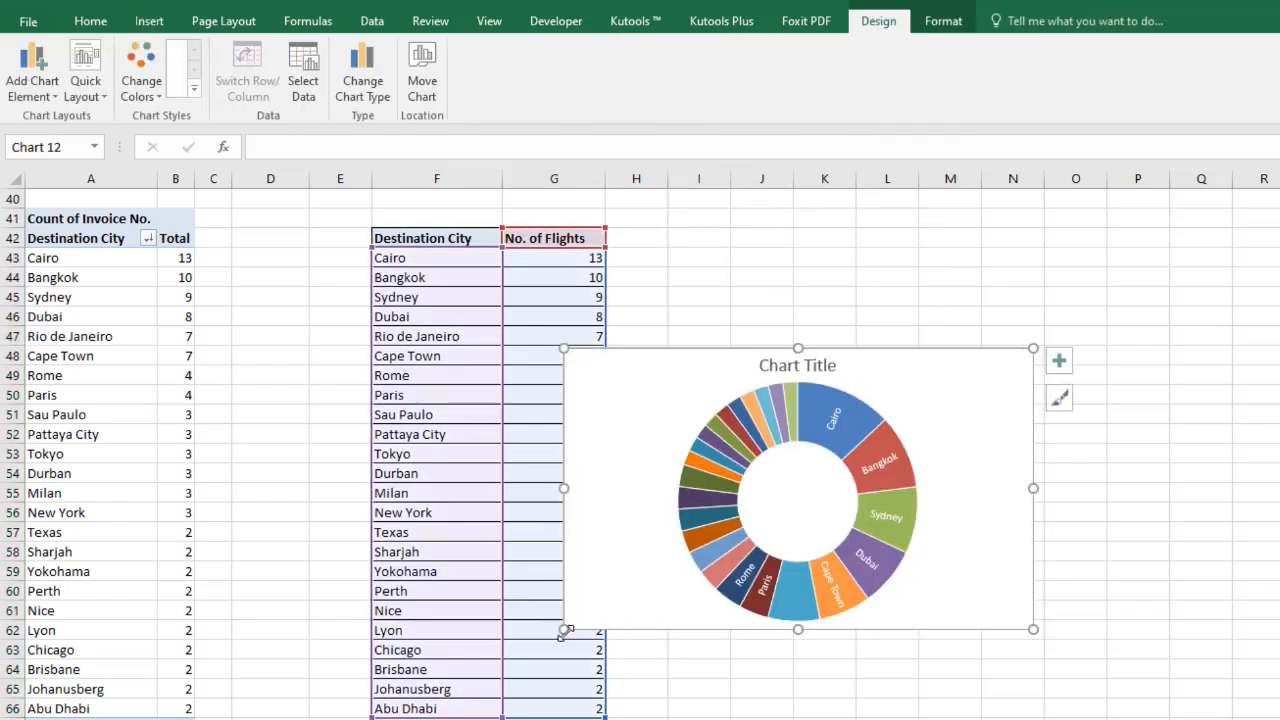
# Resize the sunburst chart and move it beside the city table.
pyautogui.moveTo(563, 631); pyautogui.dragTo(733, 680)
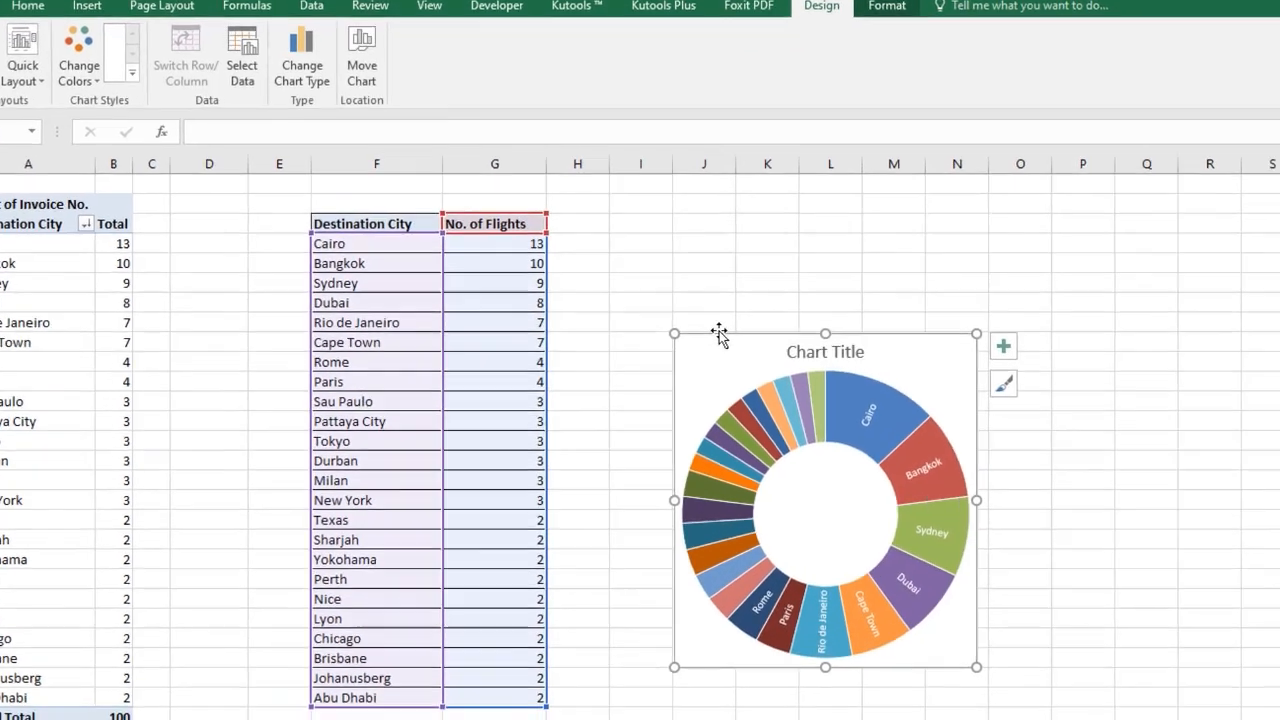
pyautogui.moveTo(780, 349); pyautogui.dragTo(754, 261)
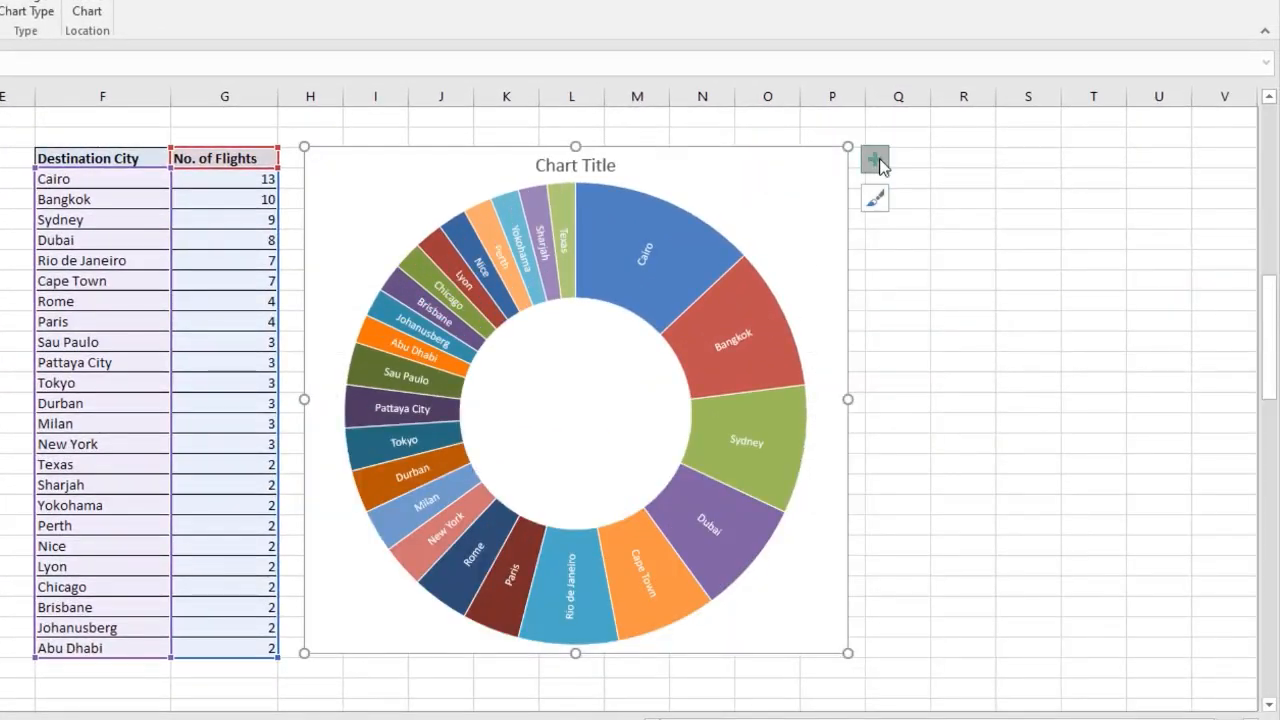
pyautogui.click(874, 159)
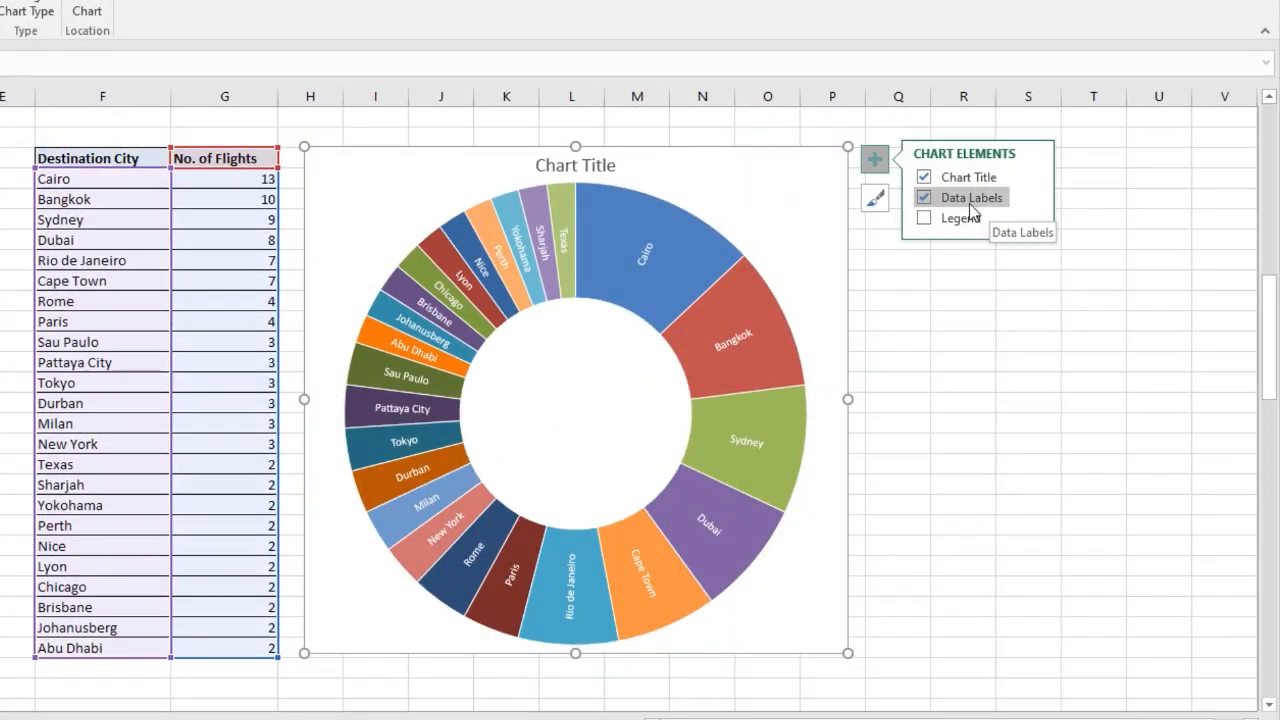
# Set the sunburst data labels to show values instead of category names.
pyautogui.click(1031, 198)
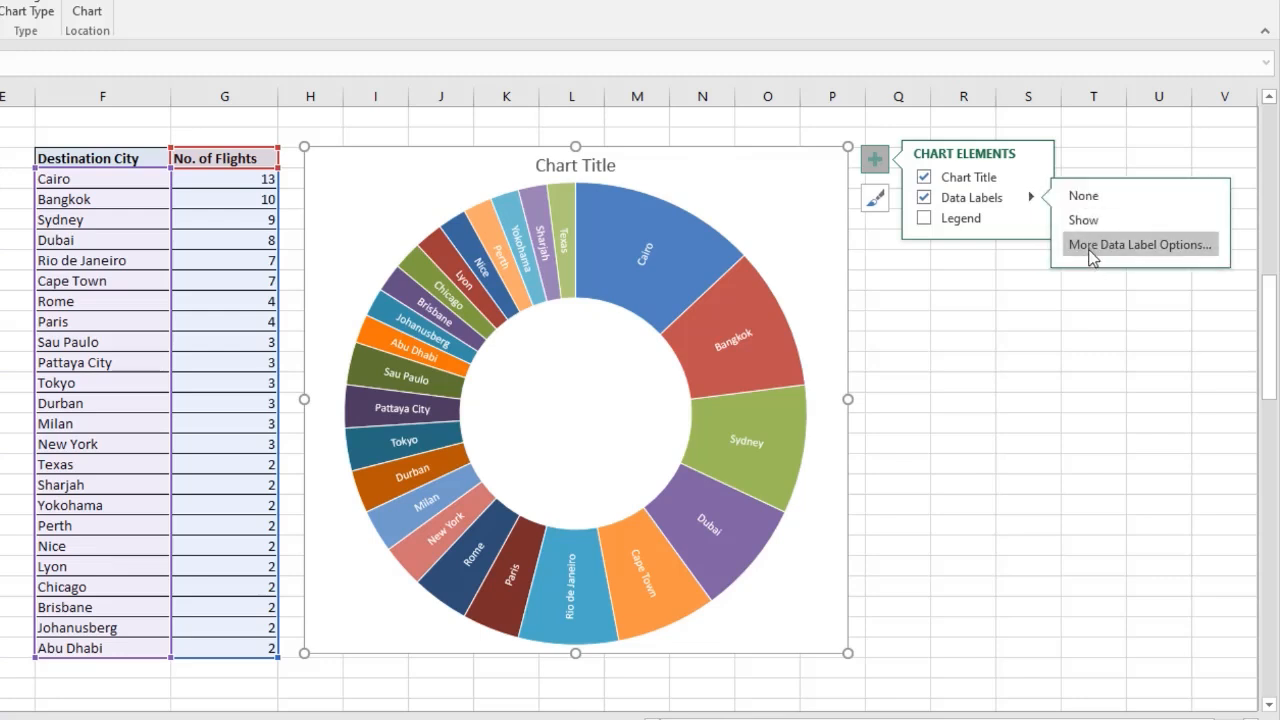
pyautogui.click(1100, 244)
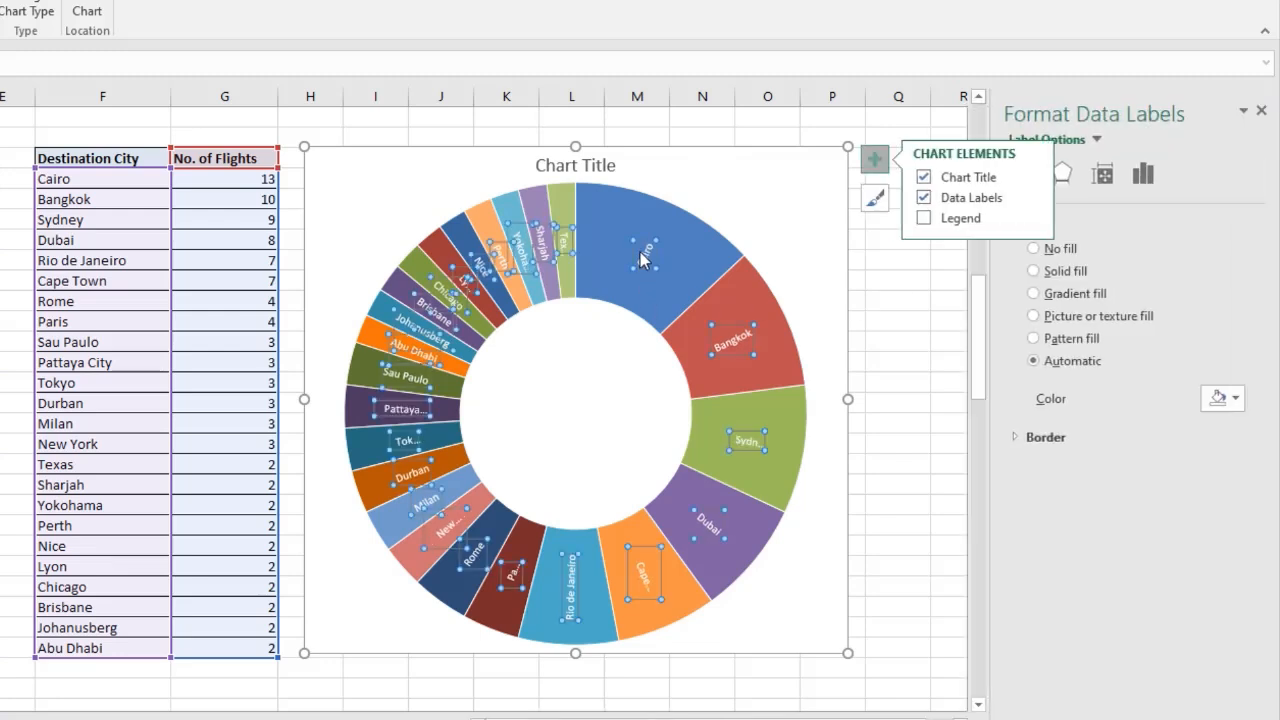
pyautogui.click(1143, 174)
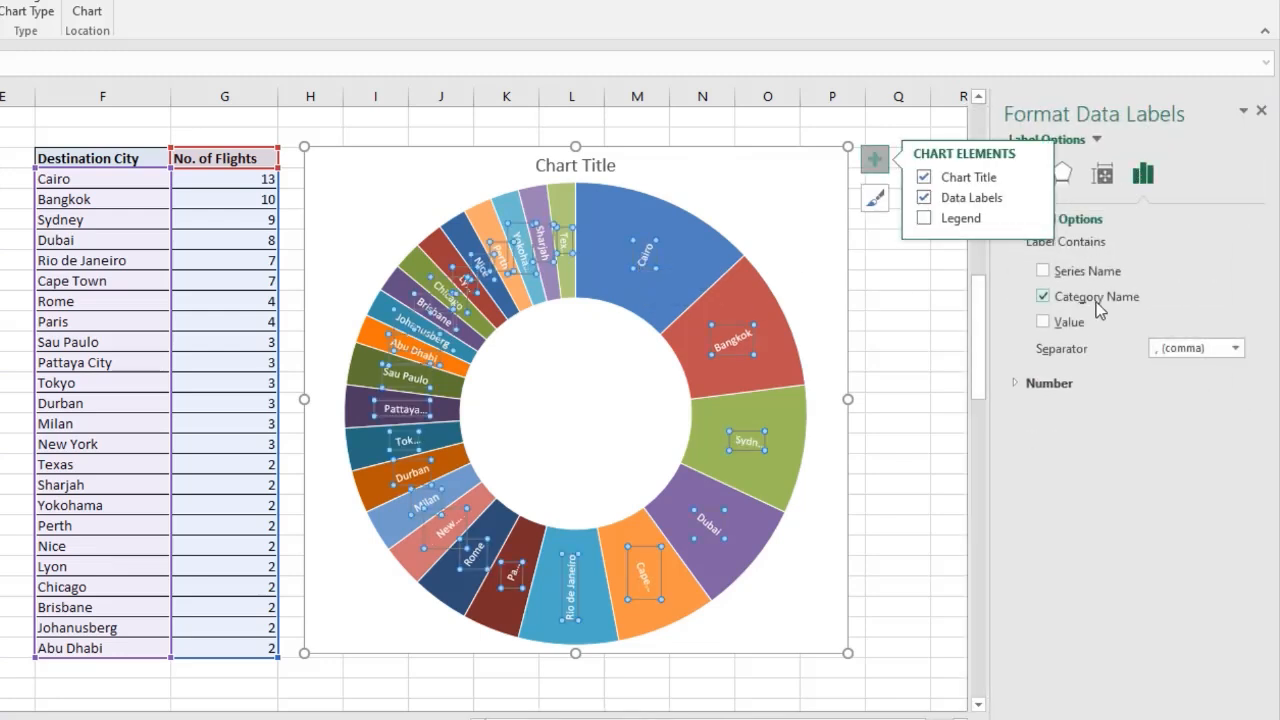
pyautogui.click(1043, 296)
pyautogui.click(1067, 326)
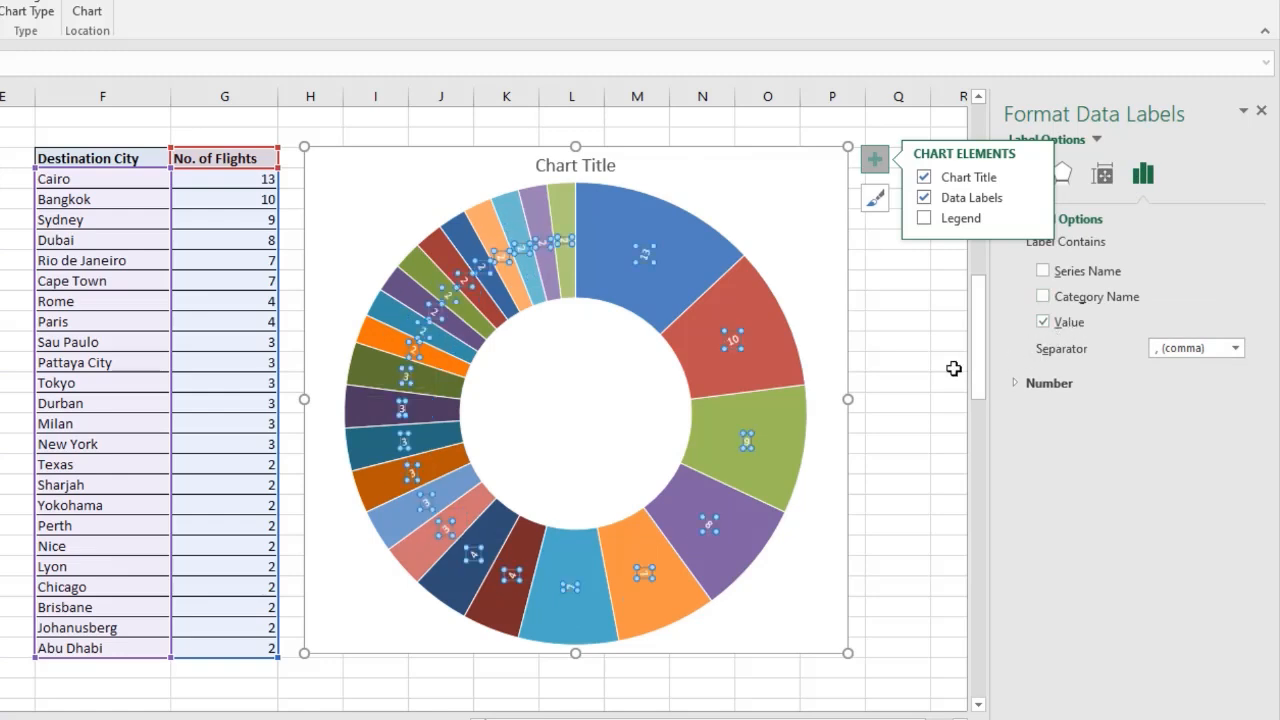
pyautogui.click(889, 346)
# Add a legend to the sunburst chart.
pyautogui.click(811, 163)
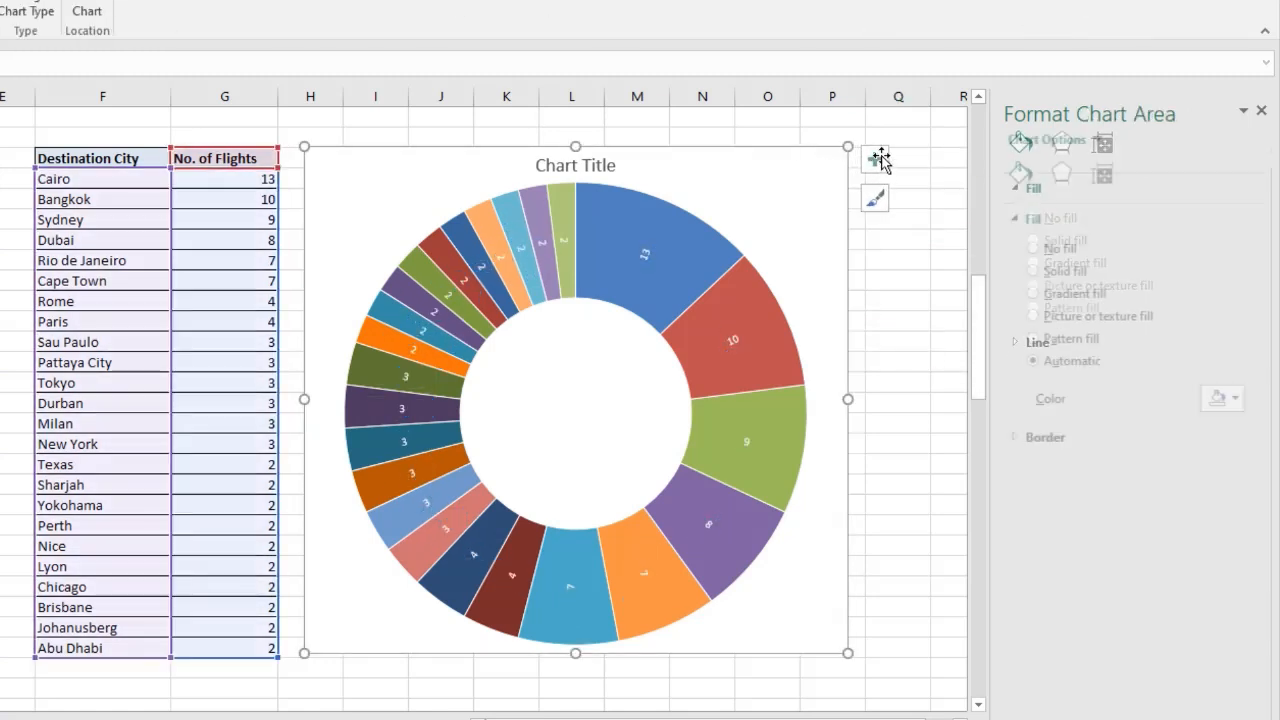
pyautogui.click(875, 160)
pyautogui.click(927, 217)
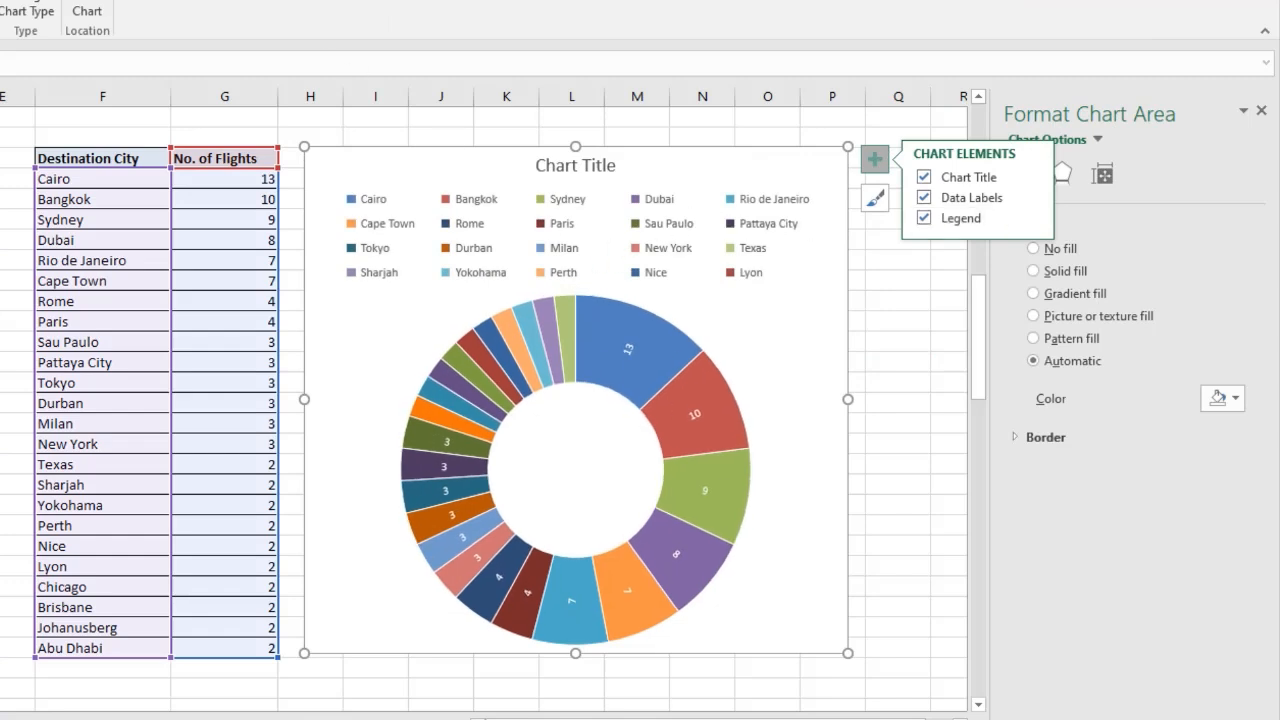
pyautogui.click(40, 0)
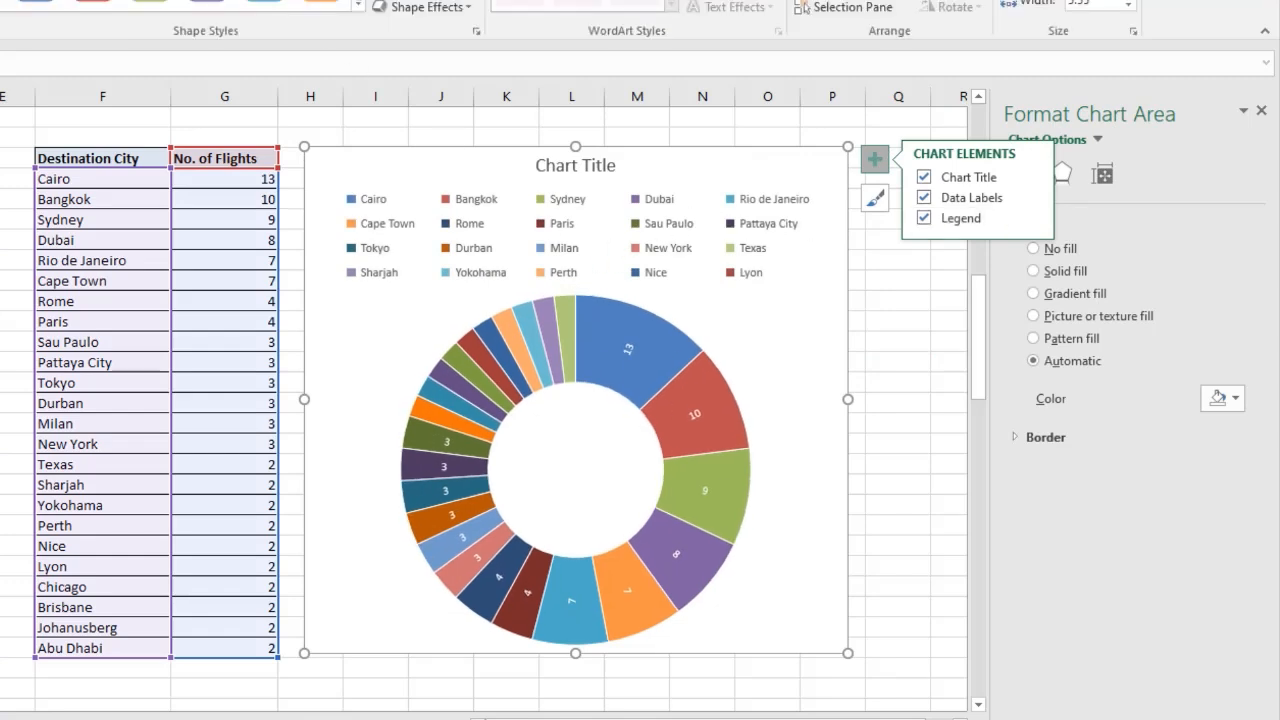
pyautogui.click(60, 0)
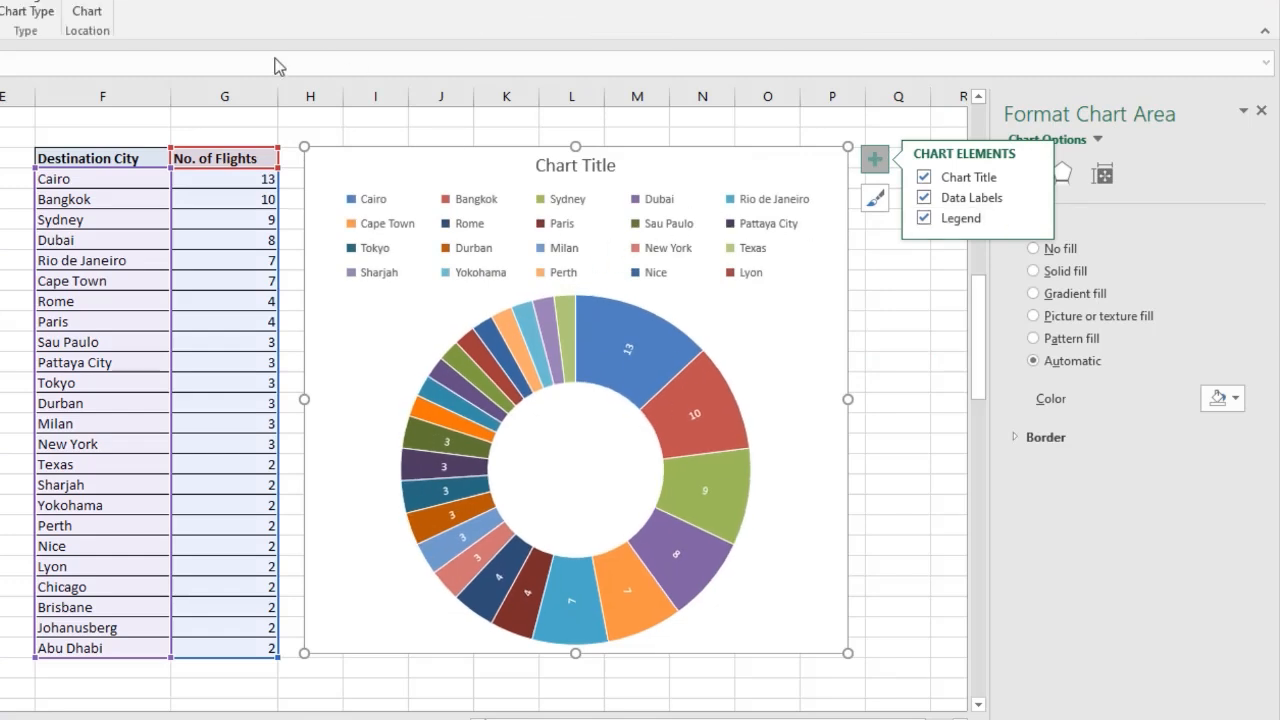
pyautogui.click(30, 10)
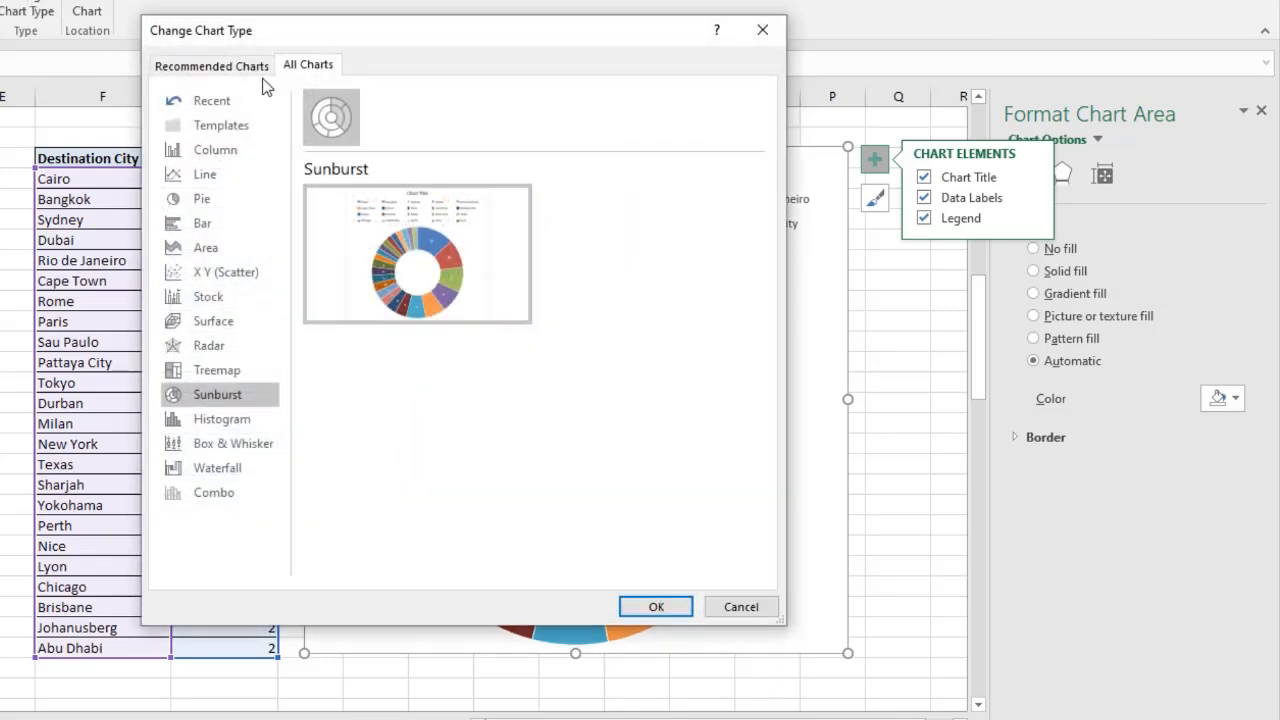
pyautogui.click(656, 607)
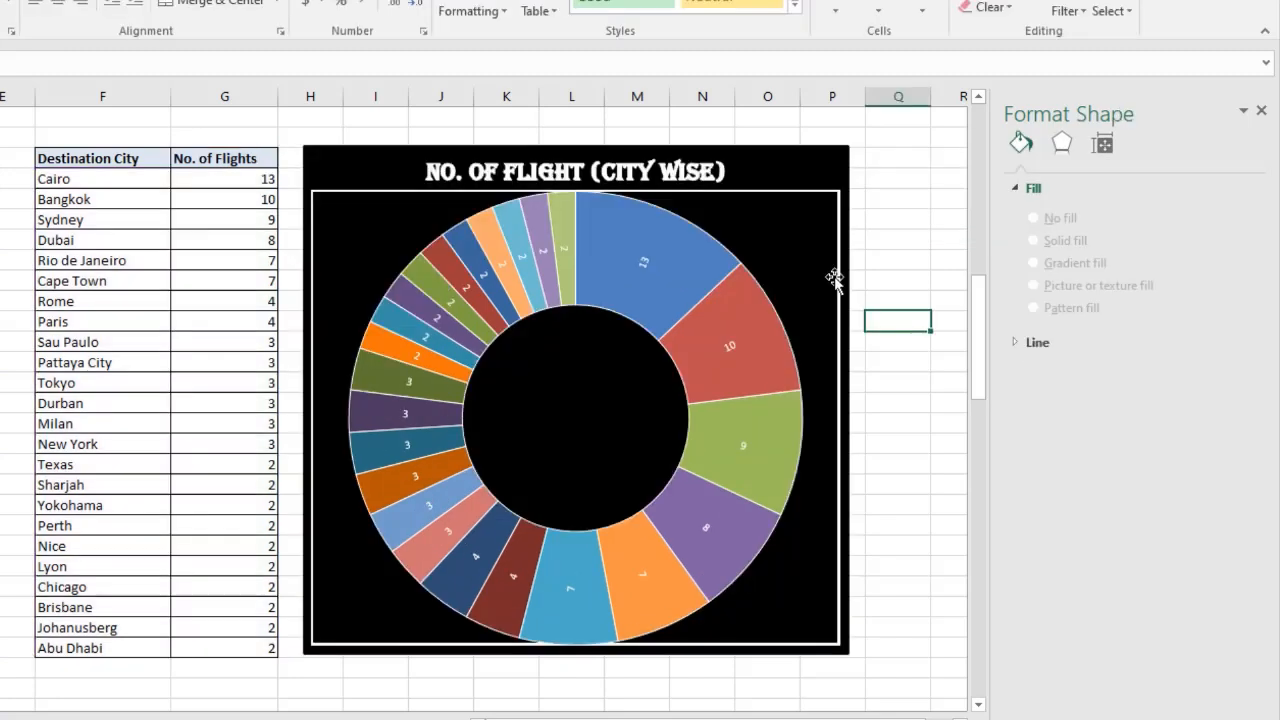
# Copy the sunburst chart onto Sheet3 and place it below the country cost treemap on the dashboard.
pyautogui.click(835, 279)
pyautogui.click(726, 2)
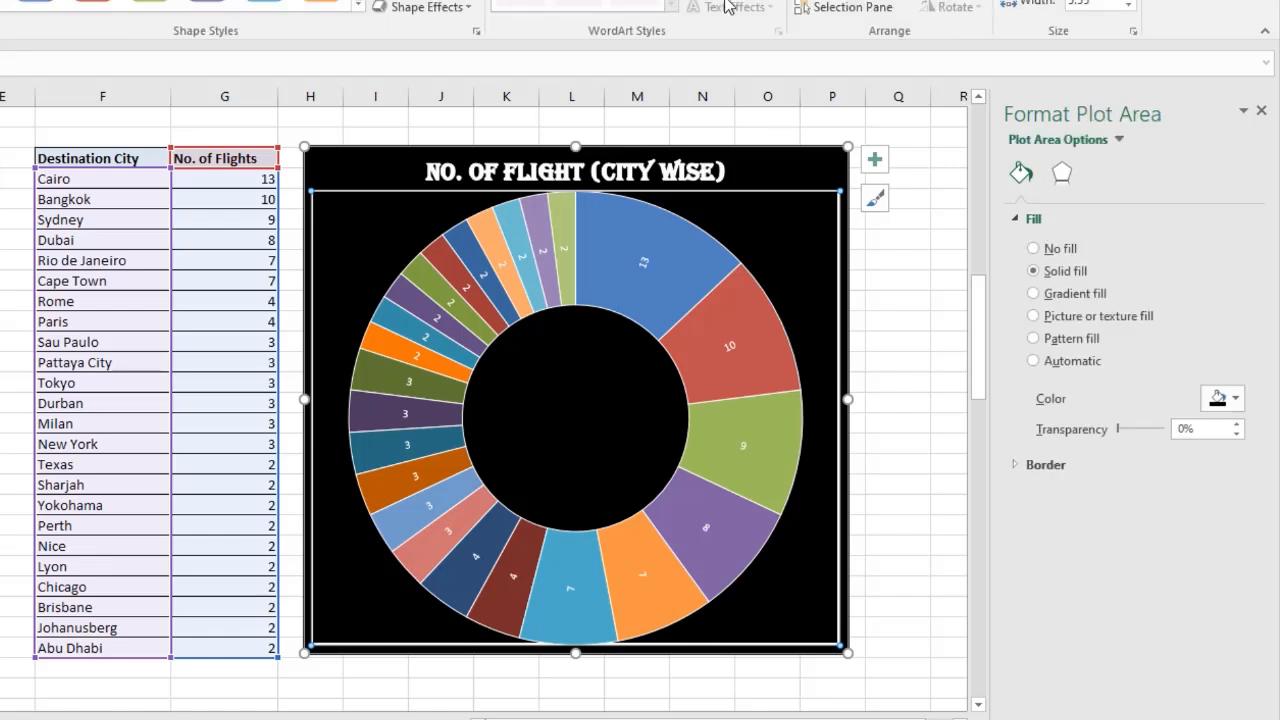
pyautogui.click(440, 1)
pyautogui.click(442, 11)
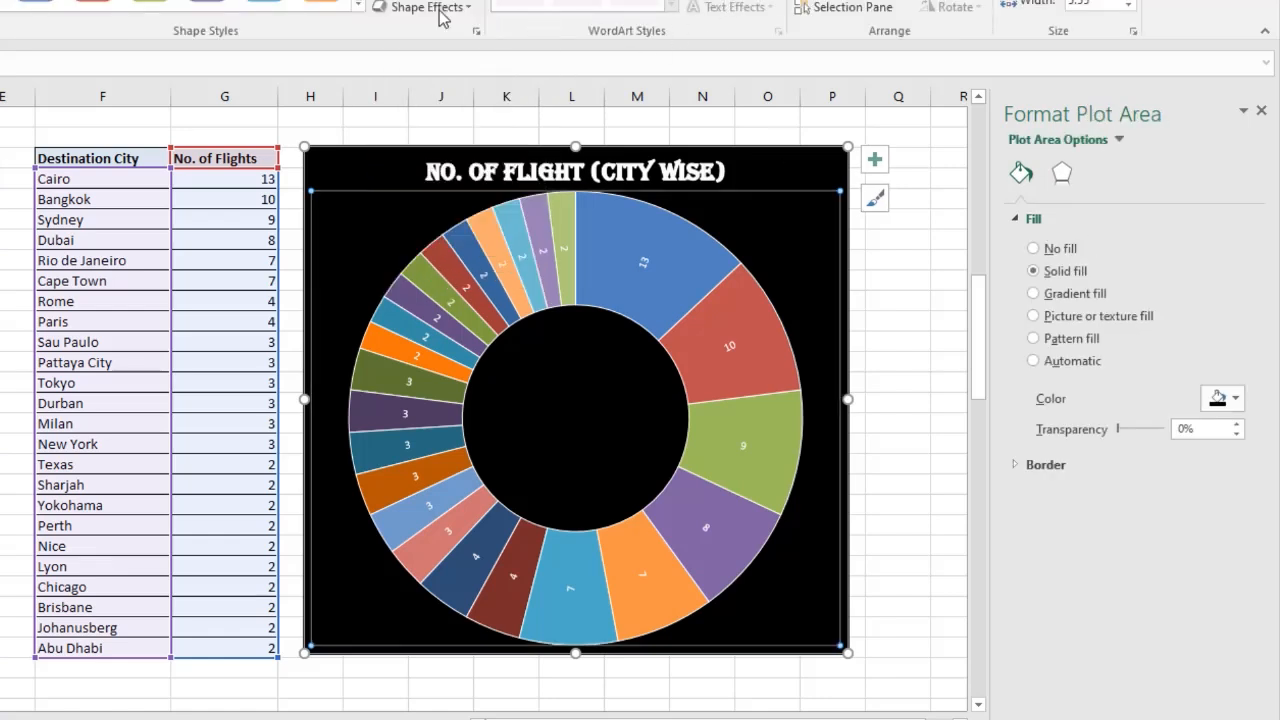
pyautogui.click(904, 281)
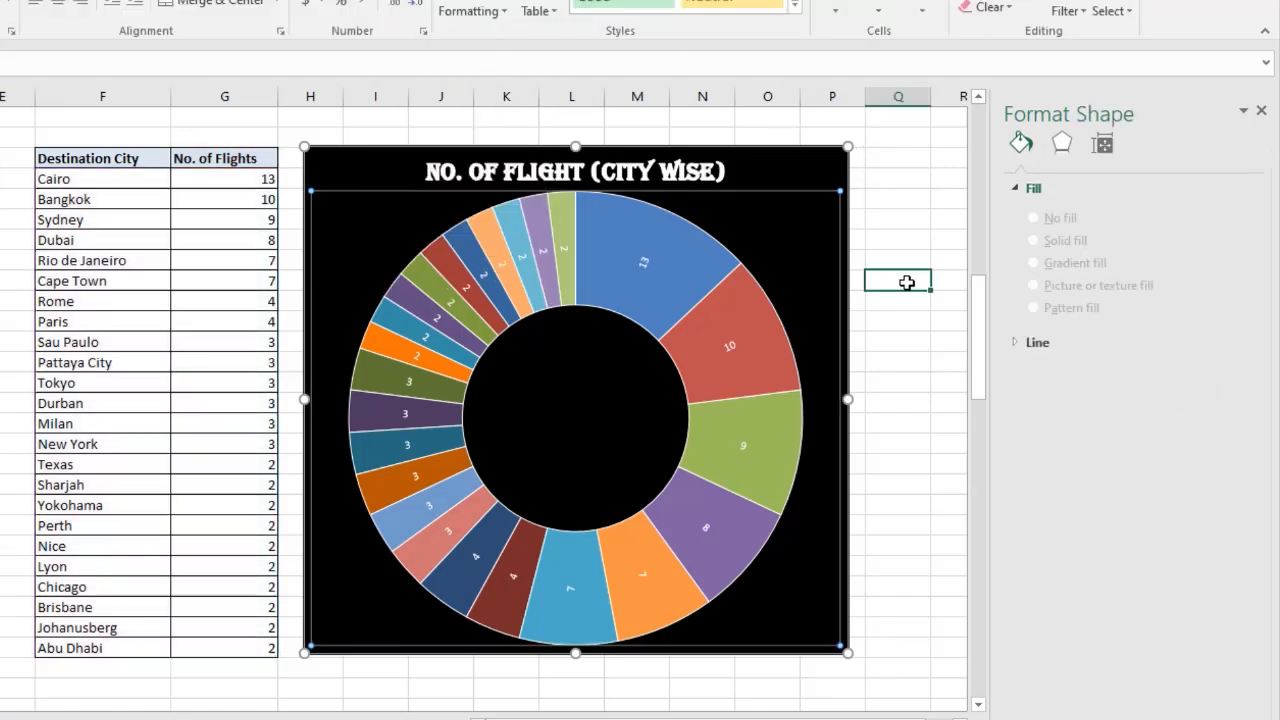
pyautogui.click(801, 172)
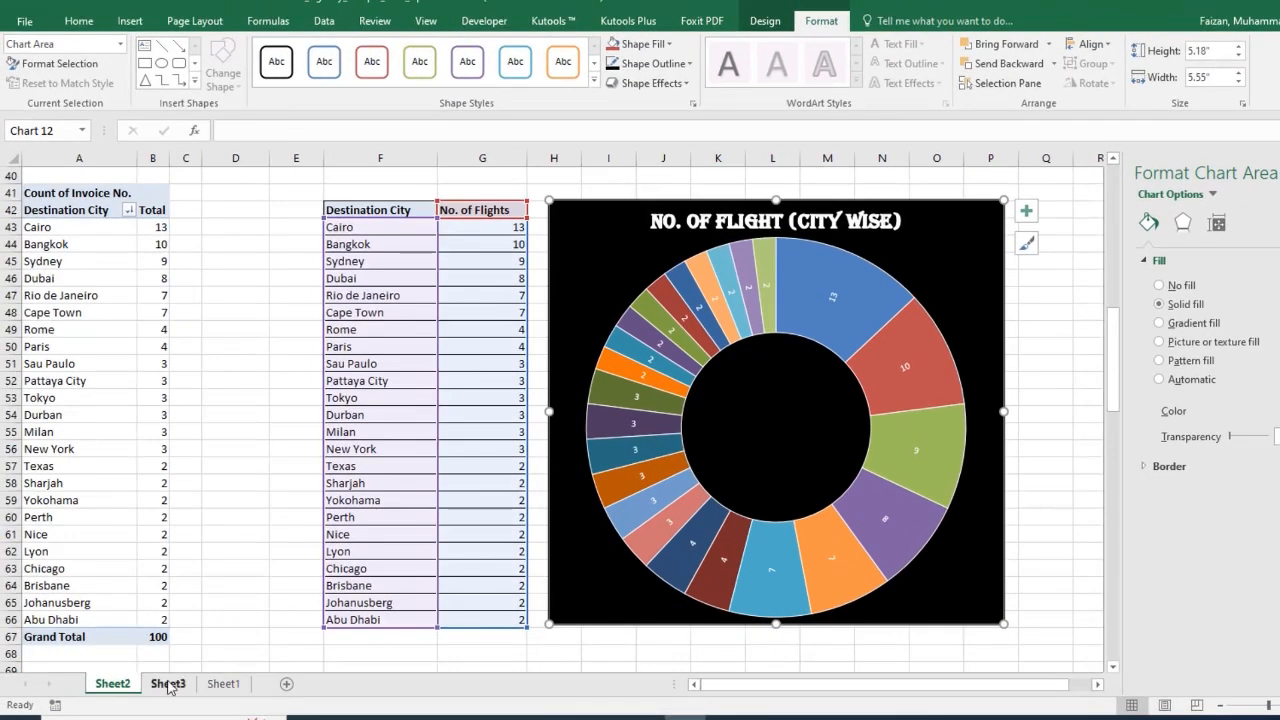
pyautogui.click(168, 684)
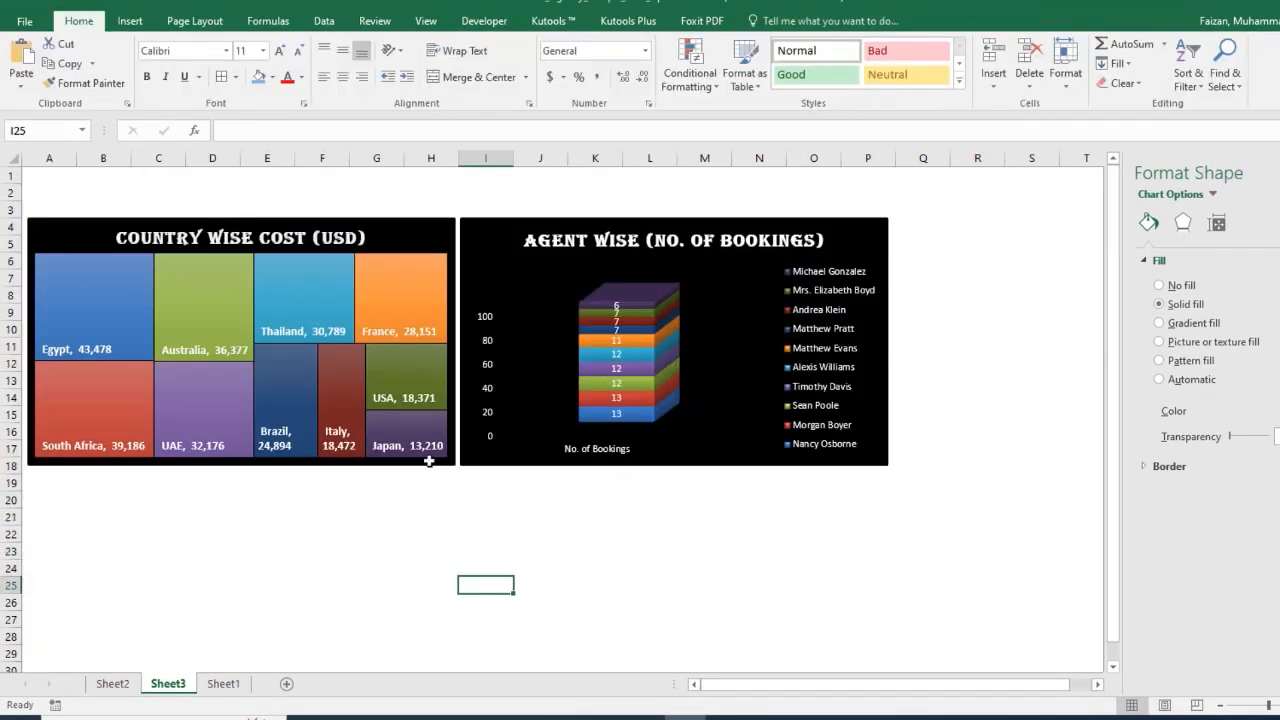
pyautogui.click(66, 496)
pyautogui.hotkey('ctrl', 'v')
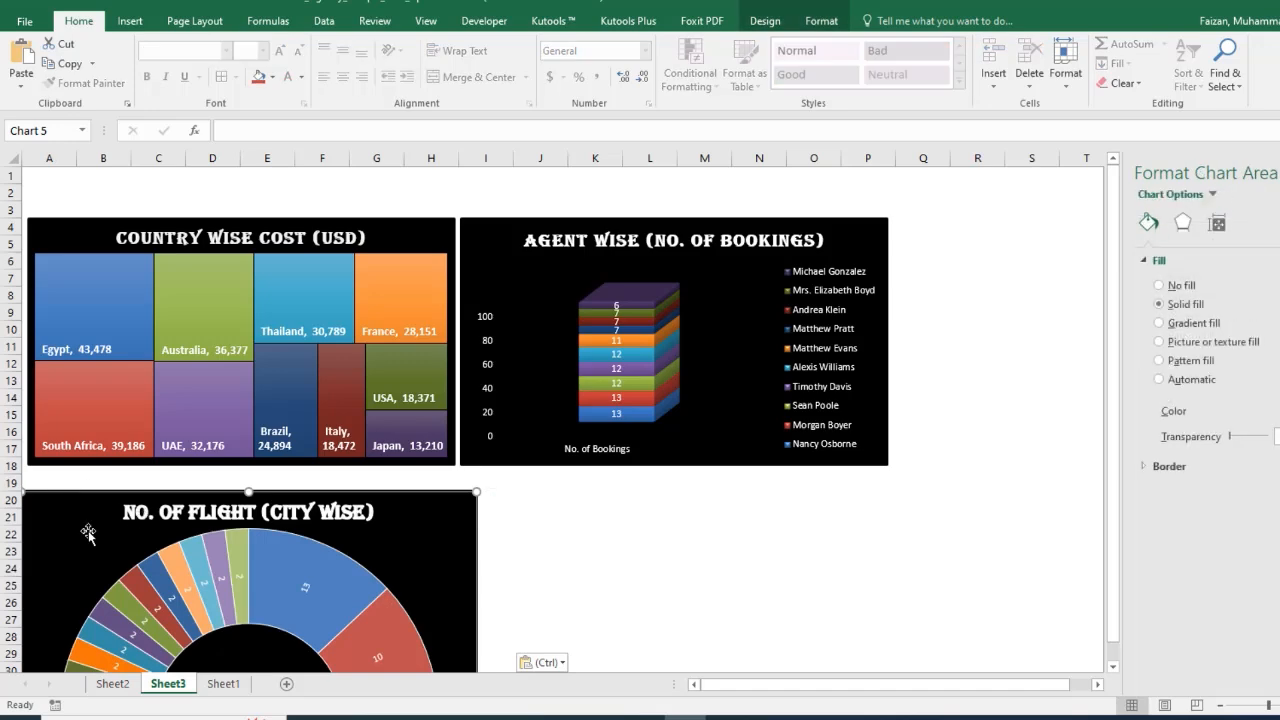
pyautogui.click(86, 532)
pyautogui.moveTo(57, 520)
pyautogui.mouseDown()
pyautogui.moveTo(87, 506)
pyautogui.moveTo(66, 501)
pyautogui.mouseUp()
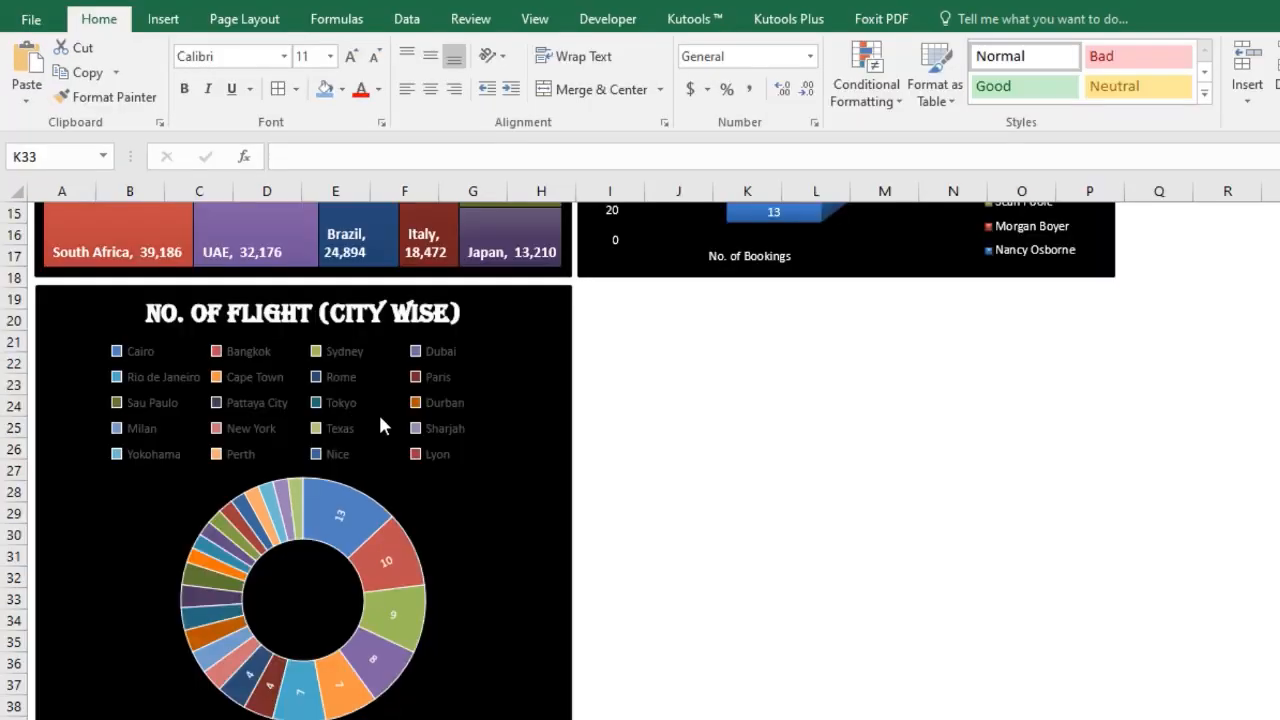
# Position the sunburst chart's legend on the right and recolour the legend text.
pyautogui.doubleClick(373, 404)
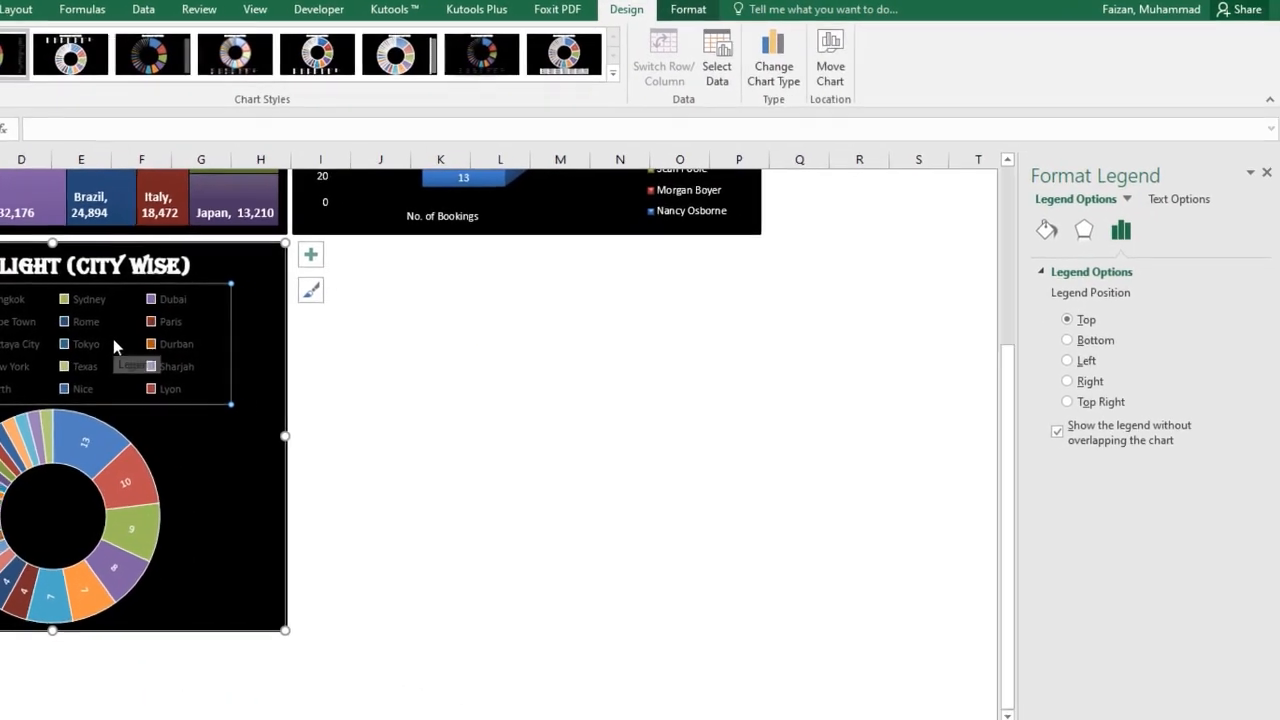
pyautogui.click(1085, 382)
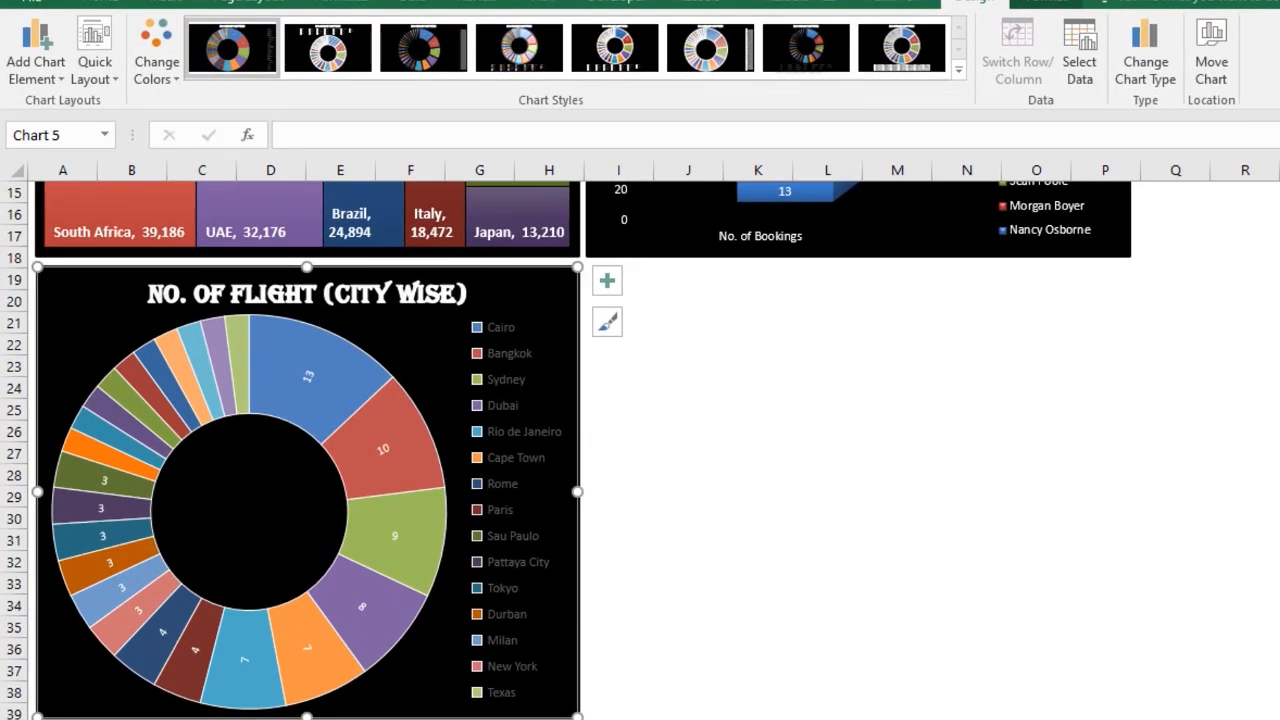
pyautogui.click(490, 393)
pyautogui.click(563, 700)
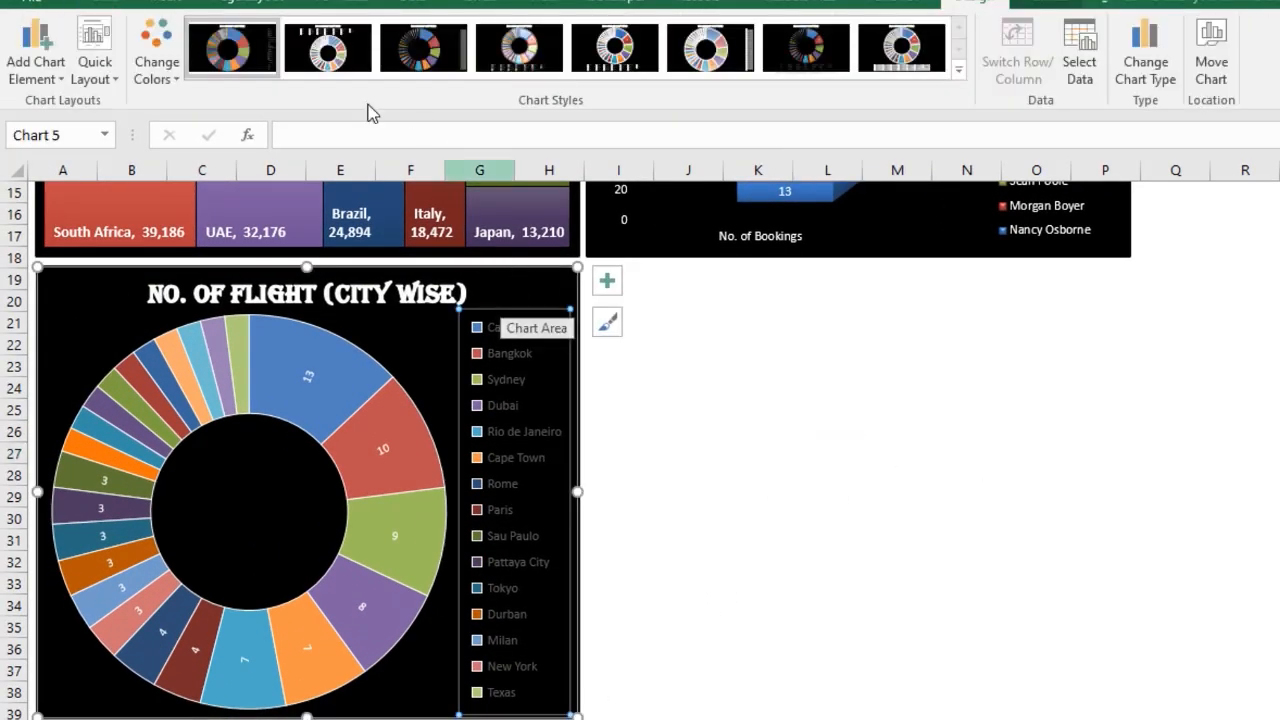
pyautogui.click(115, 5)
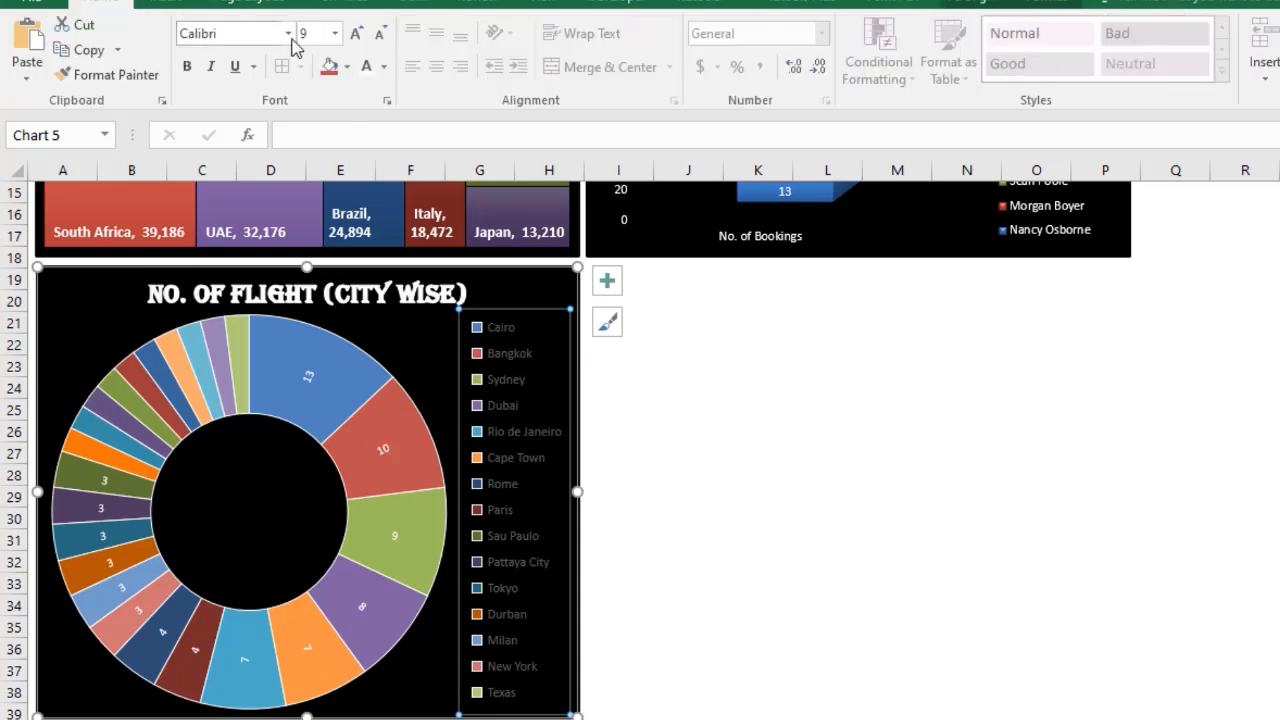
pyautogui.click(370, 68)
pyautogui.click(676, 624)
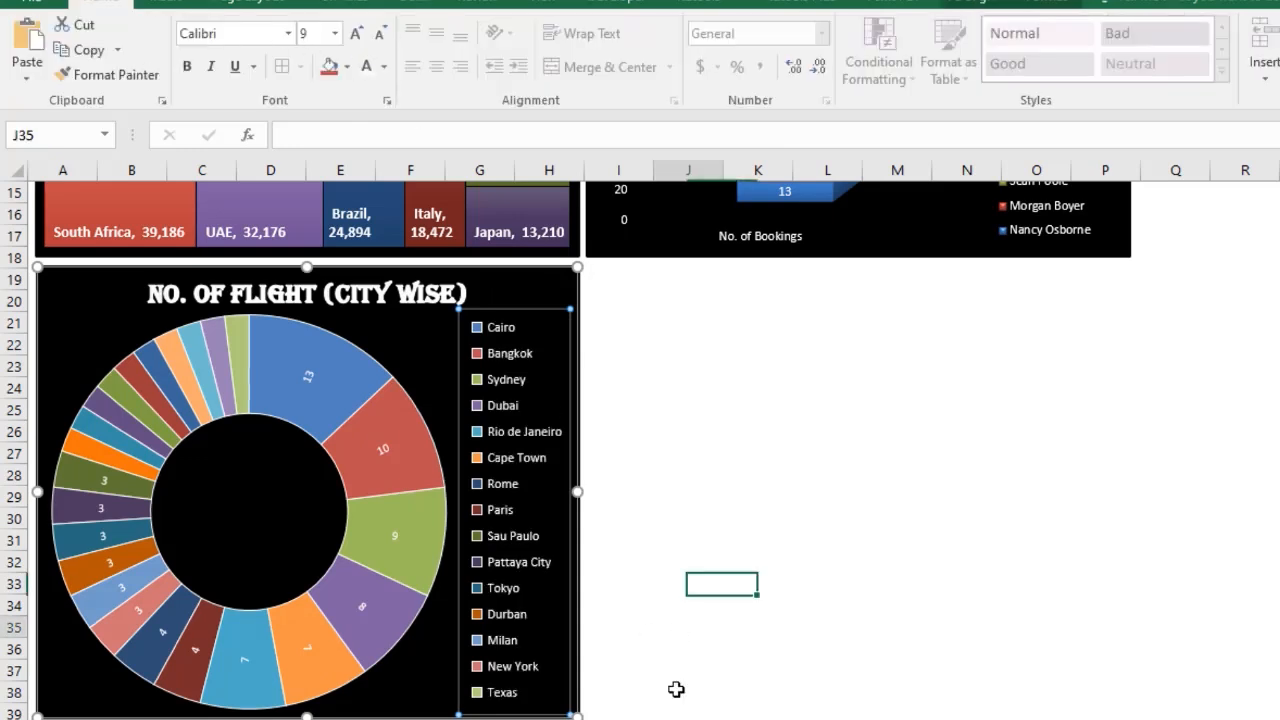
# Resize the sunburst chart to span the width beneath the treemap and agent bookings chart, slightly taller.
pyautogui.click(452, 372)
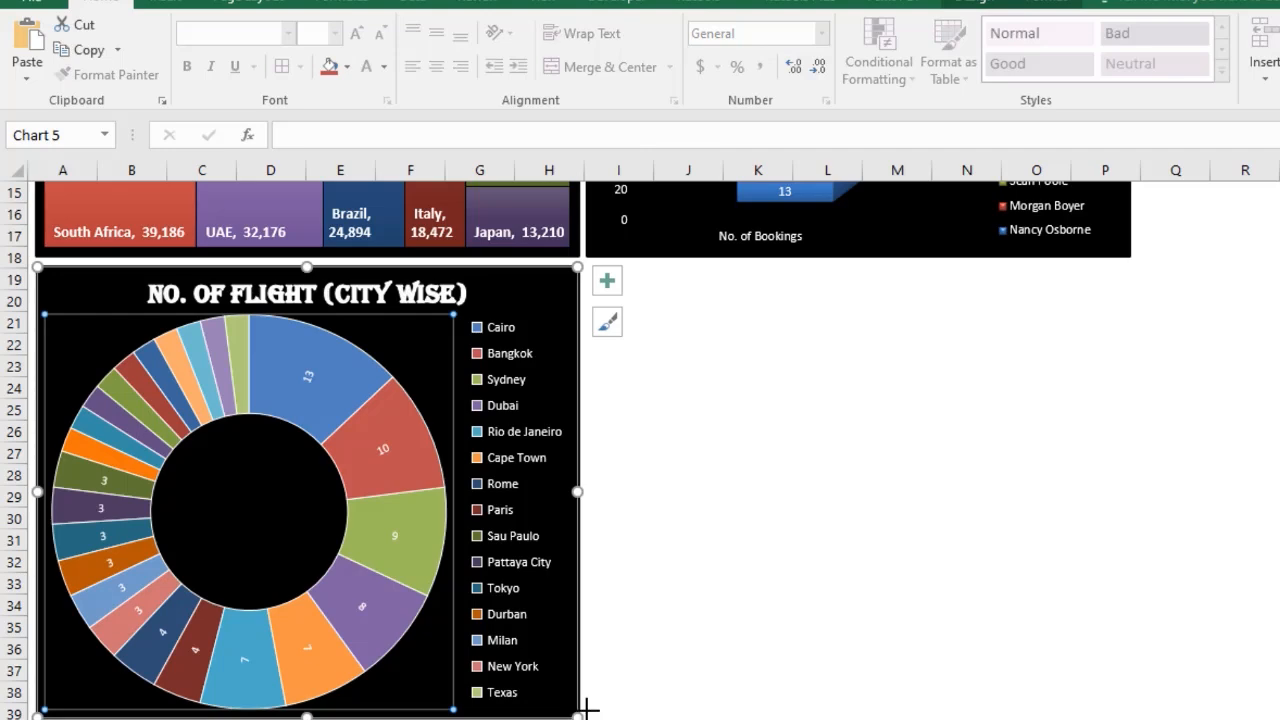
pyautogui.moveTo(588, 708); pyautogui.dragTo(1131, 690)
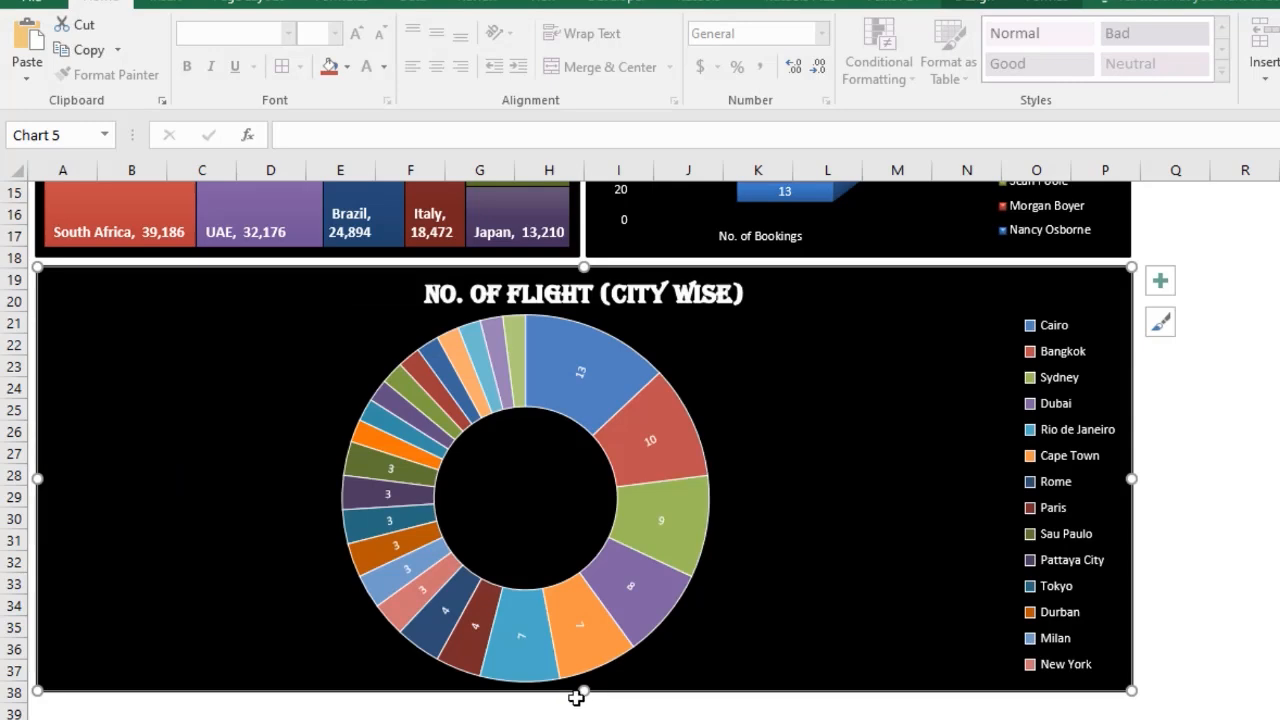
pyautogui.moveTo(586, 706); pyautogui.dragTo(586, 719)
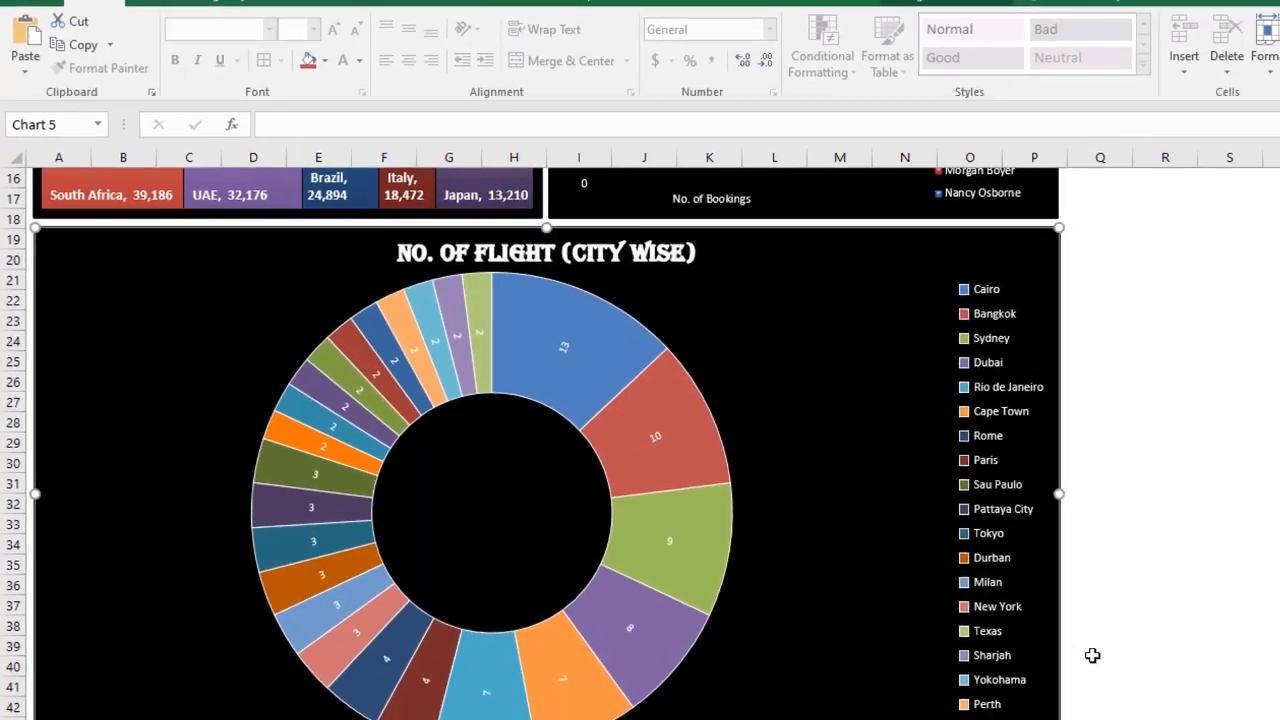
pyautogui.click(1173, 688)
pyautogui.scroll(-1, 1156, 718)
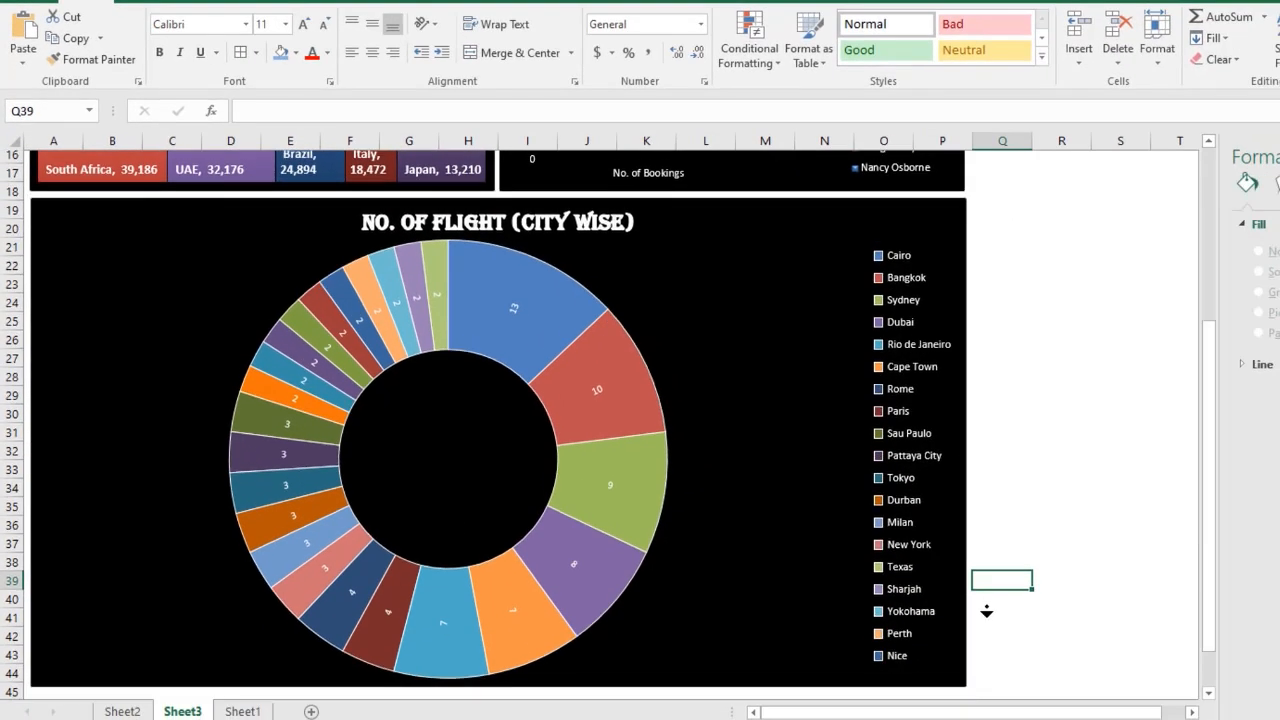
pyautogui.scroll(-1, 986, 612)
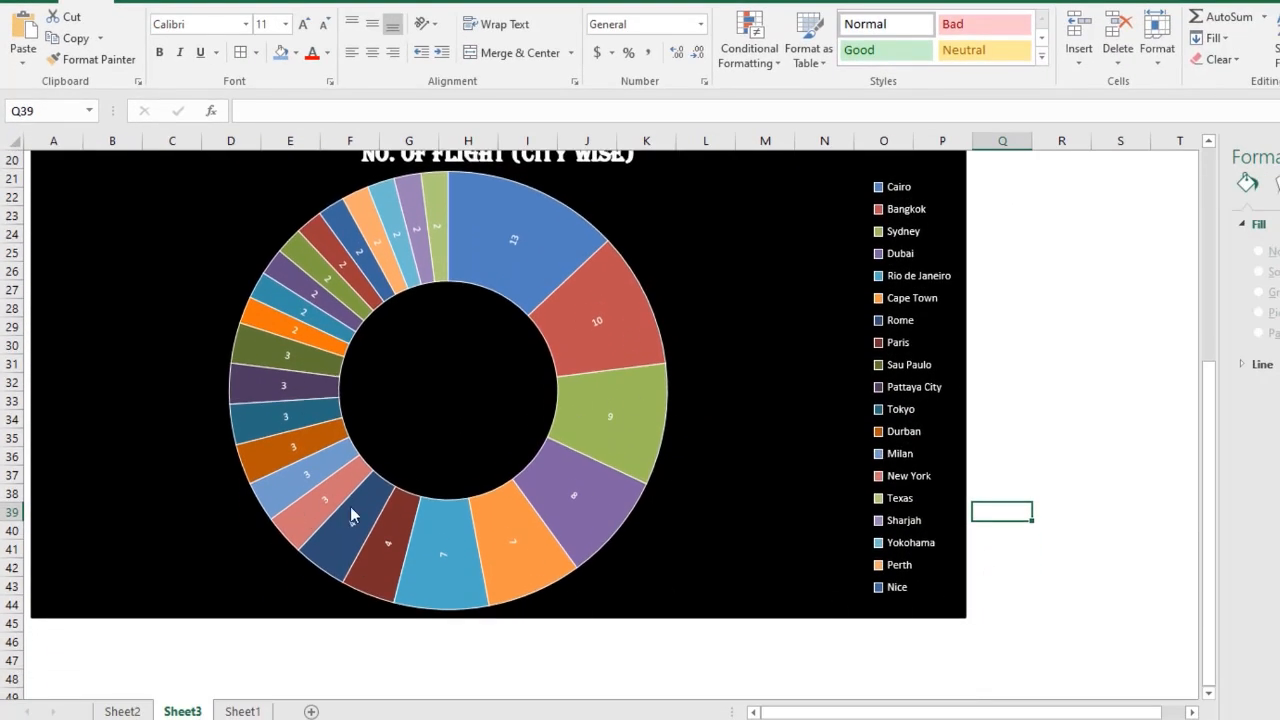
pyautogui.scroll(3, 1049, 351)
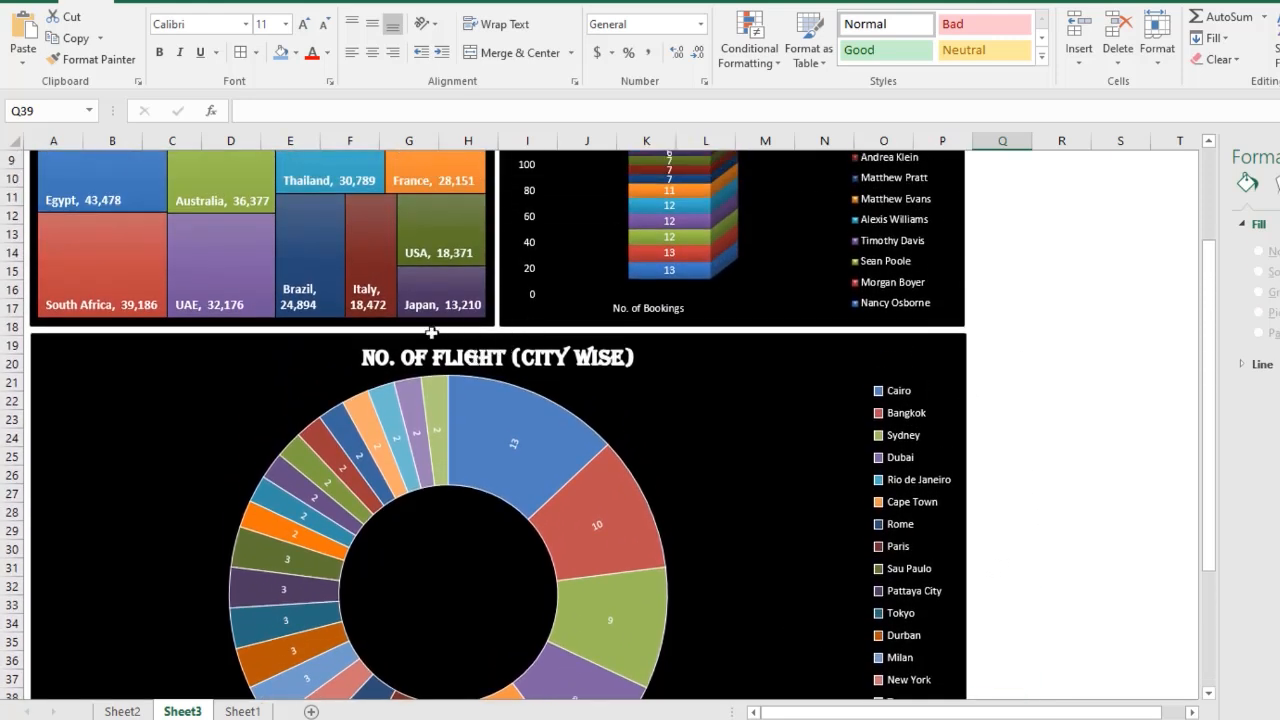
pyautogui.click(82, 341)
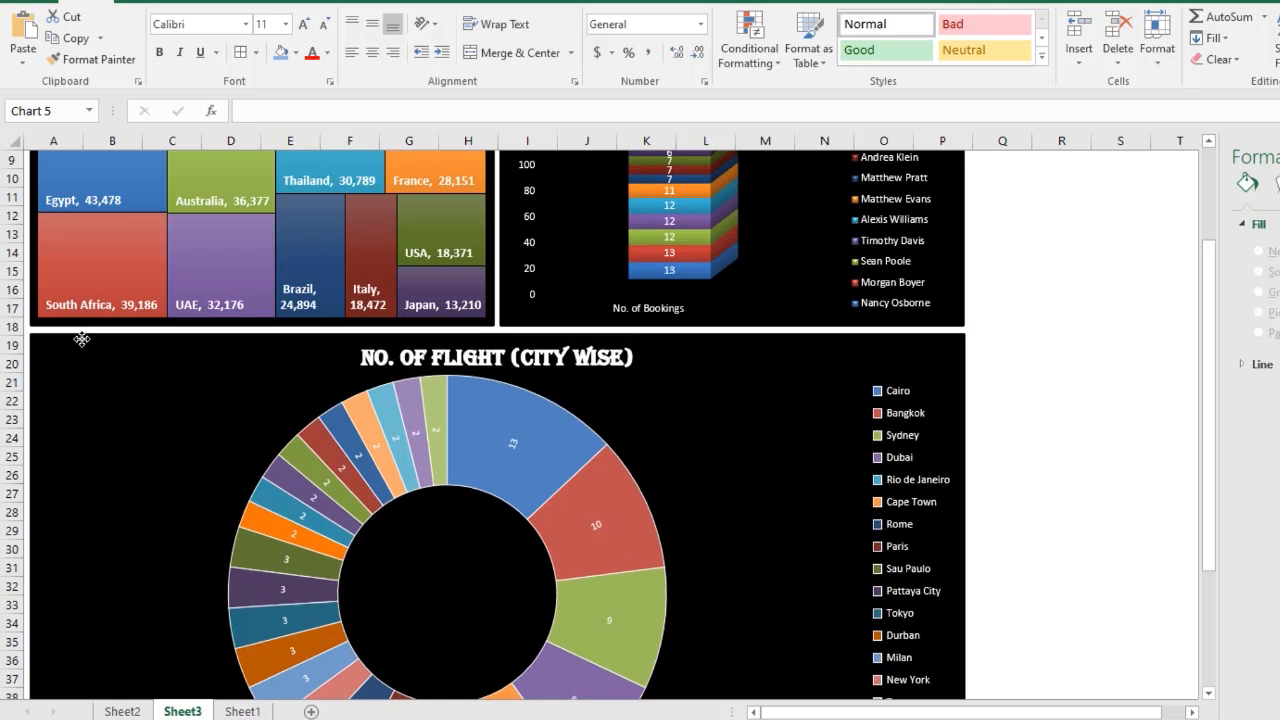
pyautogui.moveTo(82, 339); pyautogui.dragTo(80, 339)
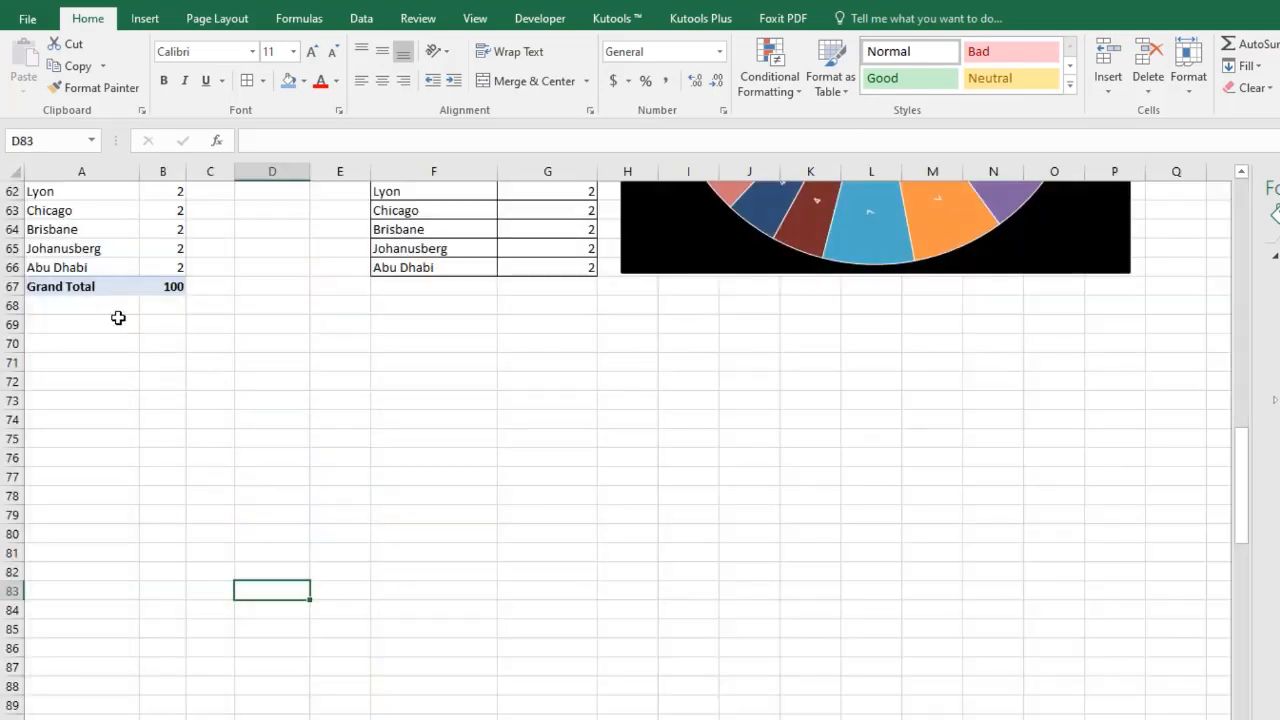
pyautogui.click(117, 318)
# Copy the destination city pivot table on Sheet2 and paste a duplicate starting at cell A71 below it.
pyautogui.scroll(5, 106, 349)
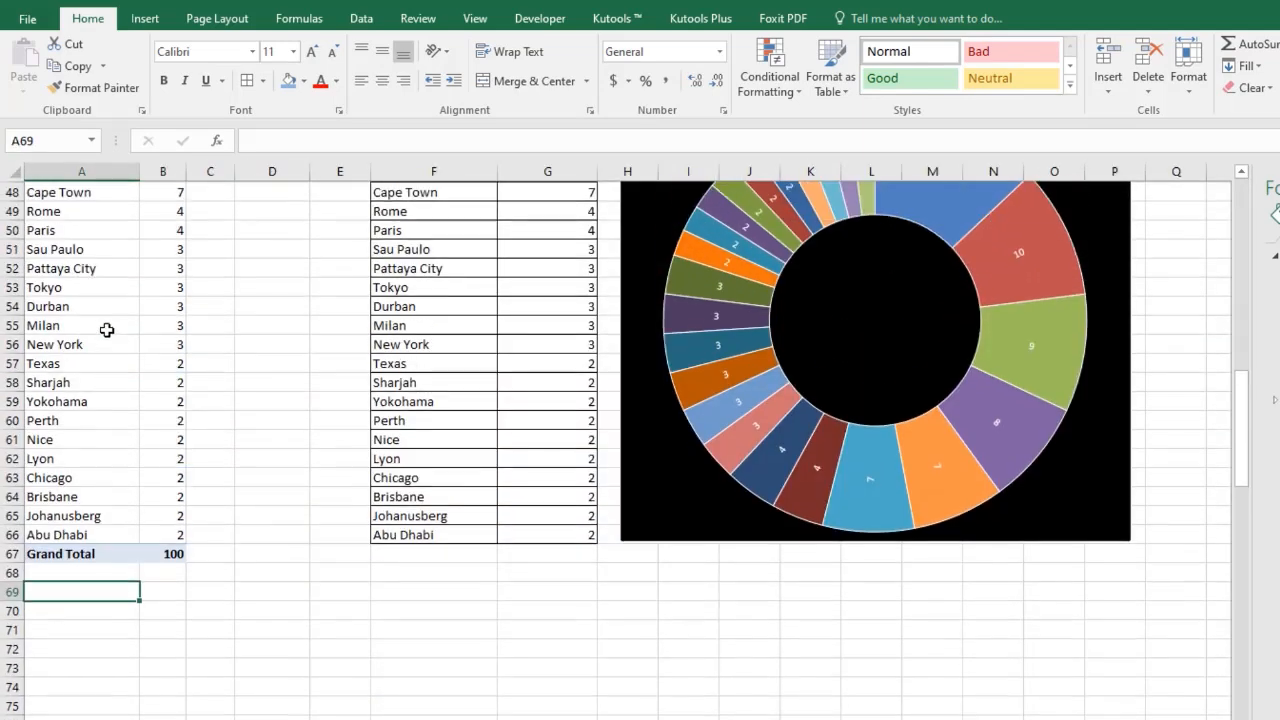
pyautogui.scroll(3, 106, 330)
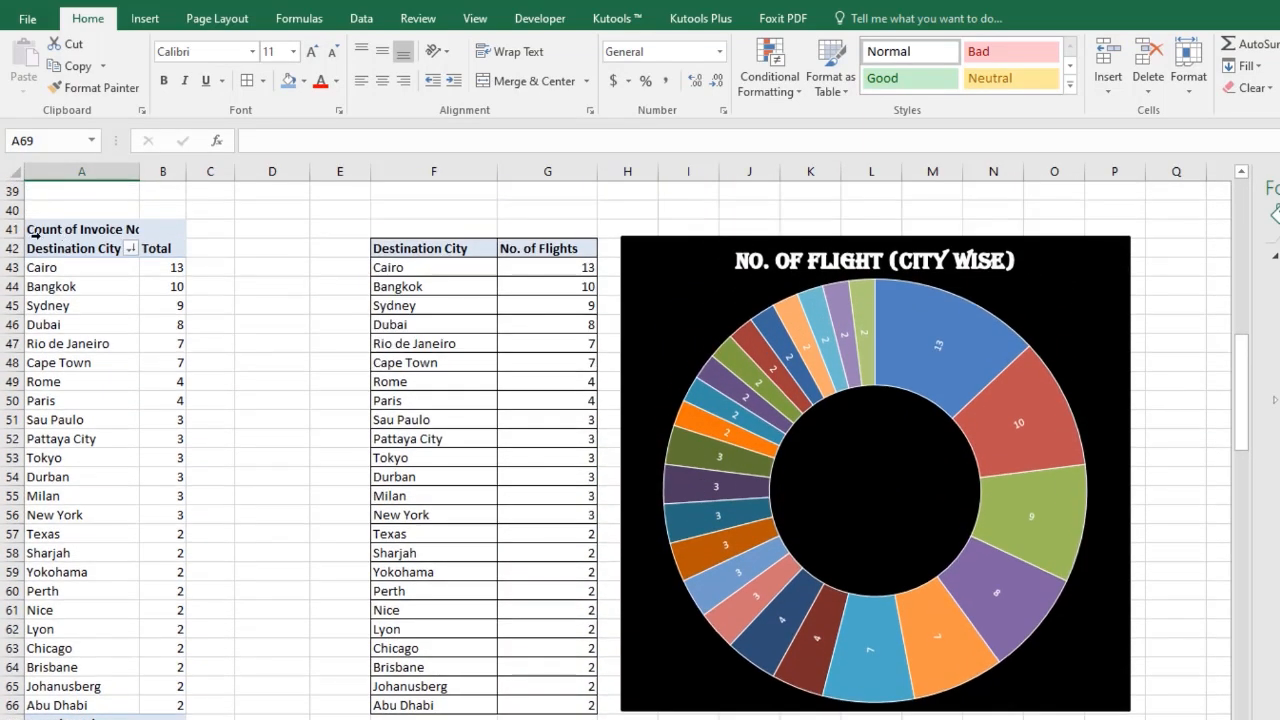
pyautogui.click(36, 232)
pyautogui.rightClick(44, 232)
pyautogui.click(91, 250)
pyautogui.middleClick(80, 456)
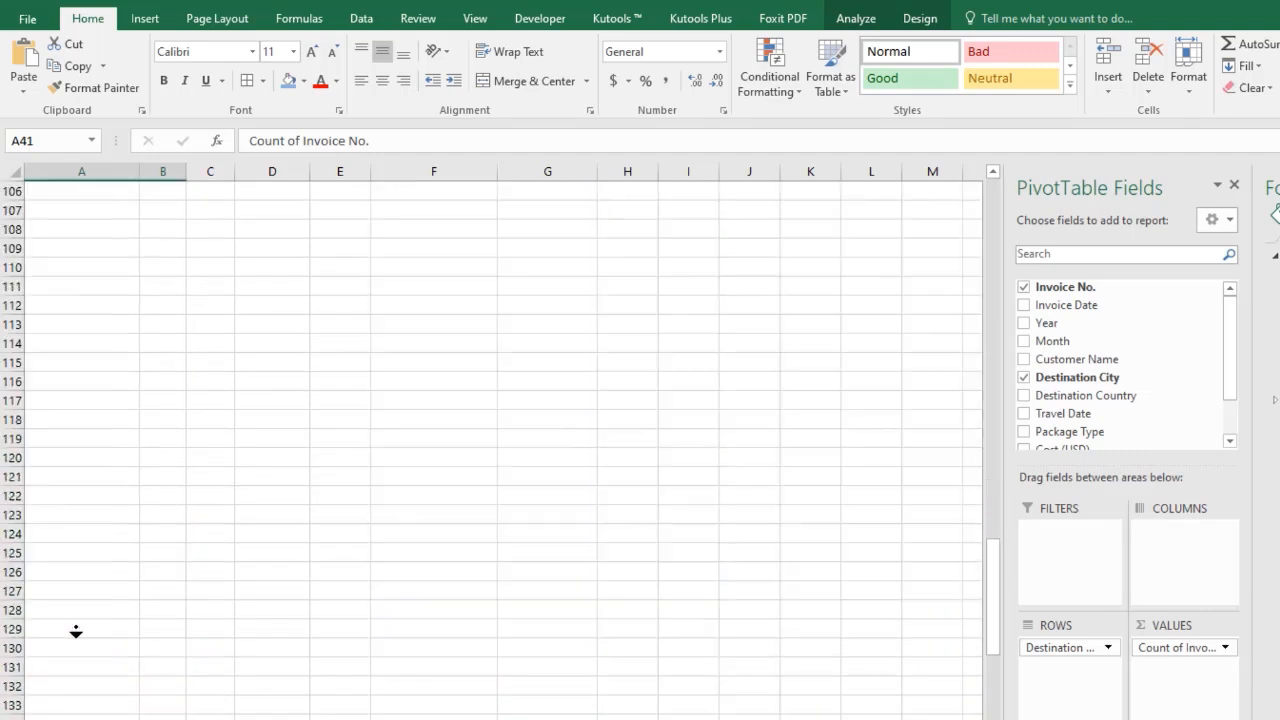
pyautogui.click(63, 391)
pyautogui.hotkey('ctrl', 'Up')
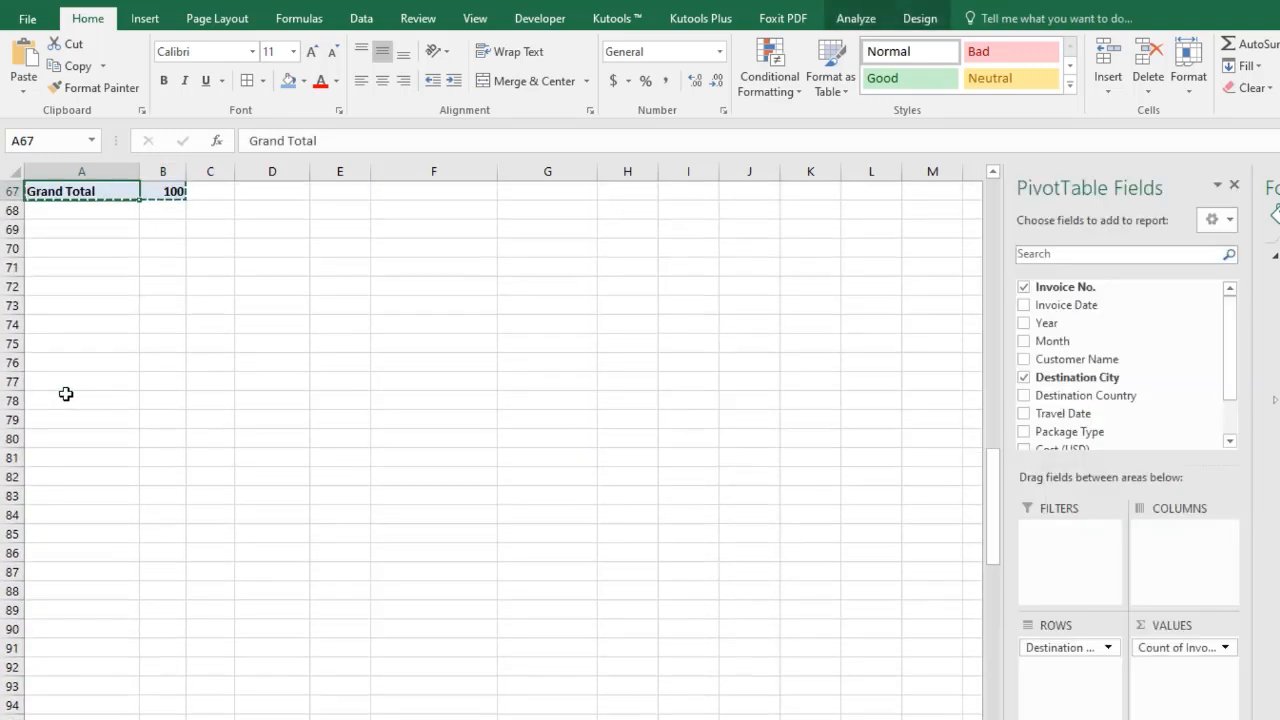
pyautogui.press('Down')
pyautogui.click(65, 270)
pyautogui.rightClick(65, 270)
pyautogui.click(102, 354)
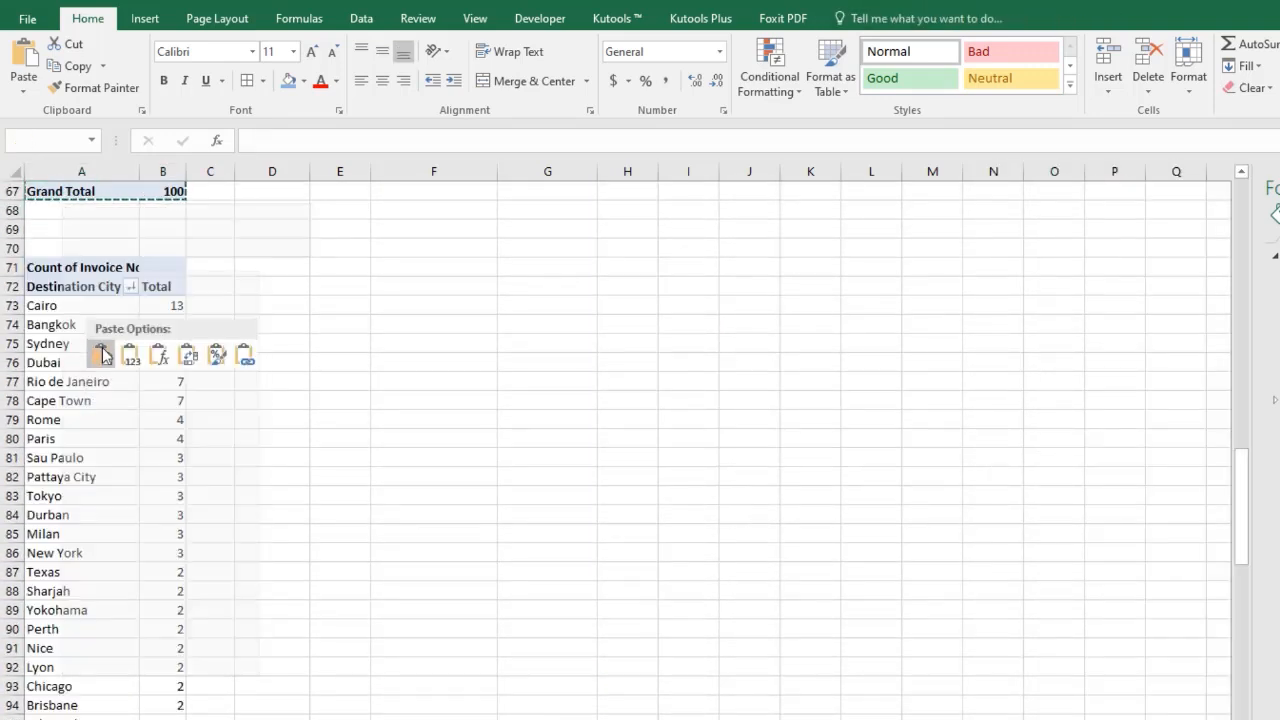
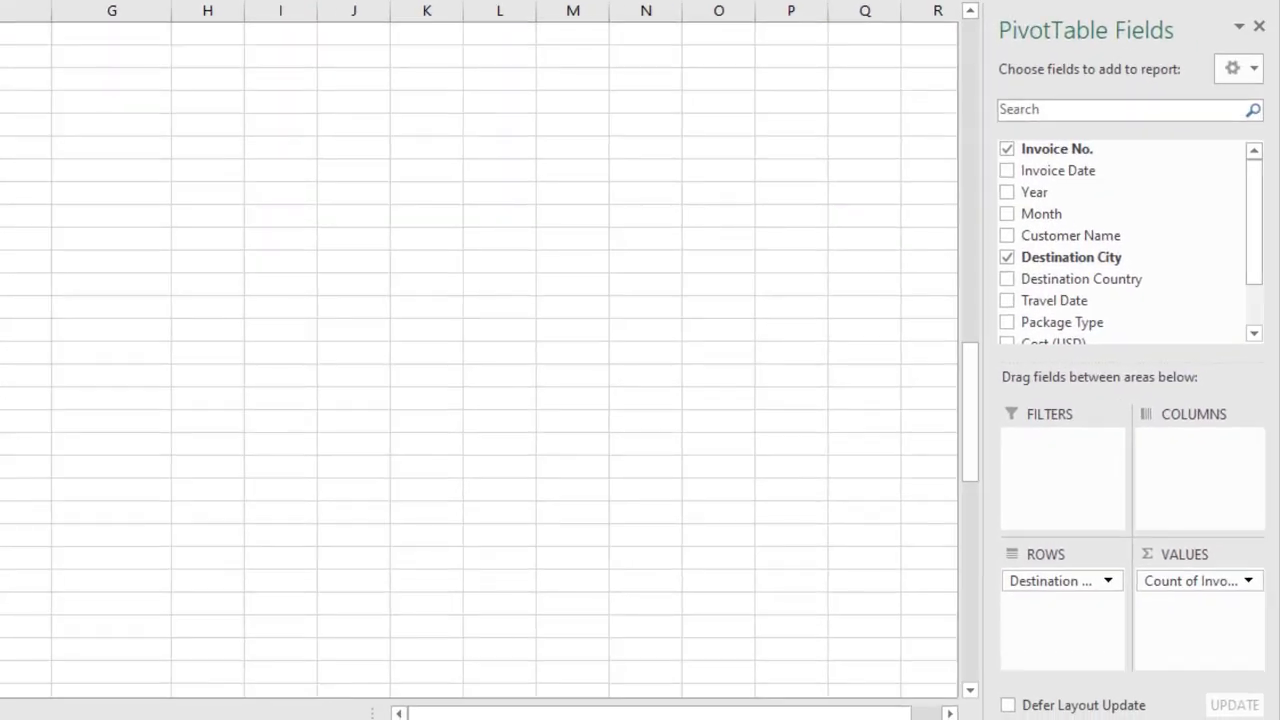
# Rebuild the duplicate pivot table with Sum of Cost (USD) as the value and Year as columns, removing Destination City.
pyautogui.moveTo(1257, 271); pyautogui.dragTo(1257, 371)
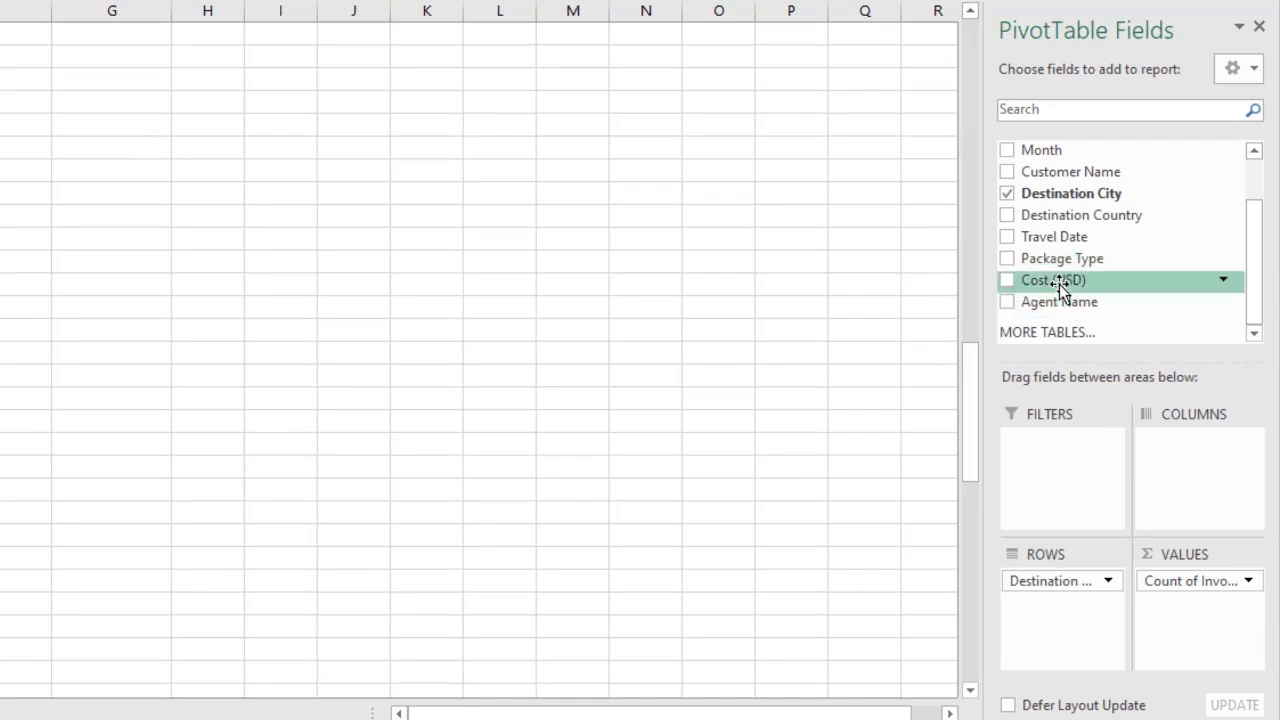
pyautogui.moveTo(1056, 281); pyautogui.dragTo(1141, 287)
pyautogui.moveTo(1061, 580); pyautogui.dragTo(1158, 256)
pyautogui.moveTo(1258, 284); pyautogui.dragTo(1248, 231)
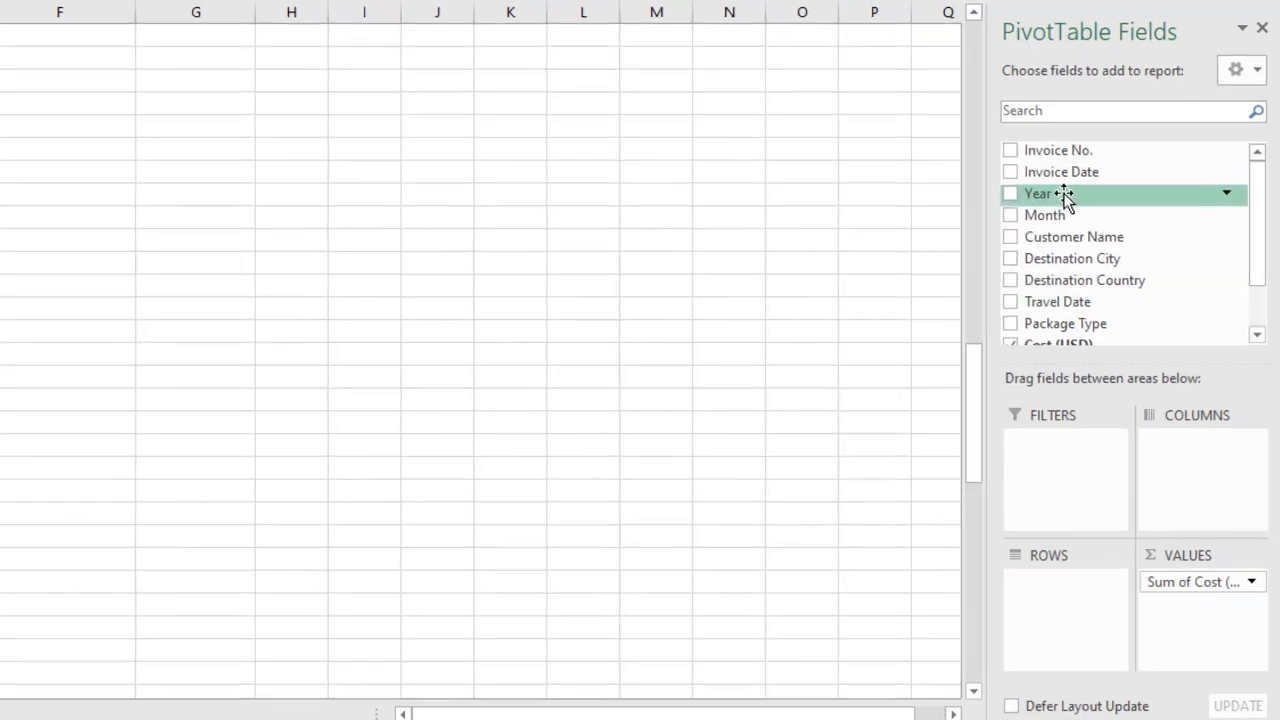
pyautogui.moveTo(1058, 198); pyautogui.dragTo(1190, 475)
pyautogui.click(270, 441)
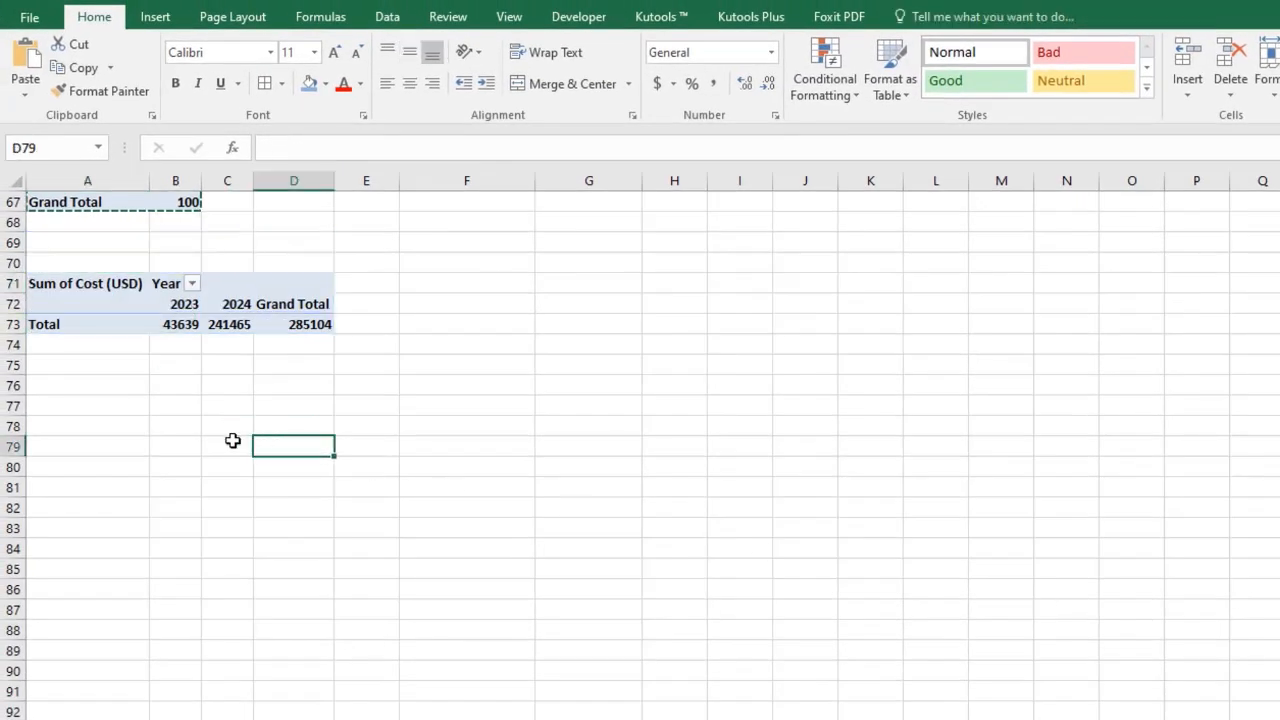
# Insert a stacked bar pivot chart from the year-wise cost pivot table.
pyautogui.click(186, 324)
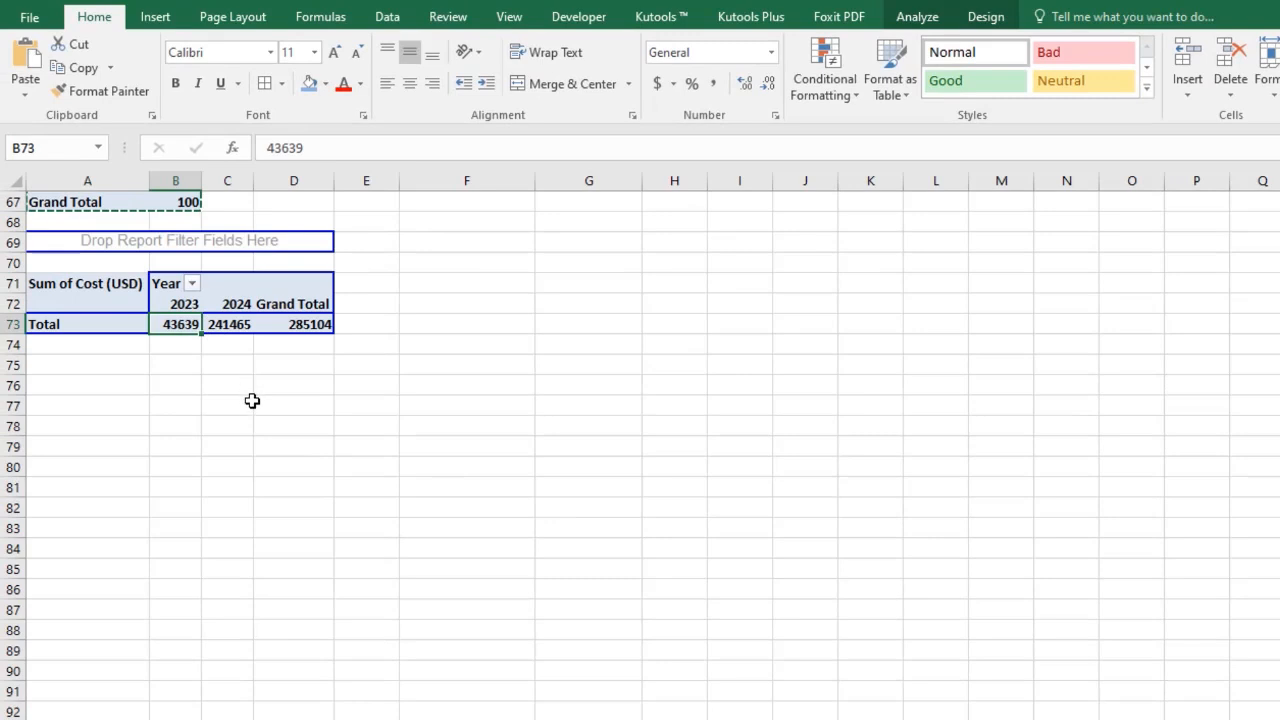
pyautogui.scroll(1, 252, 401)
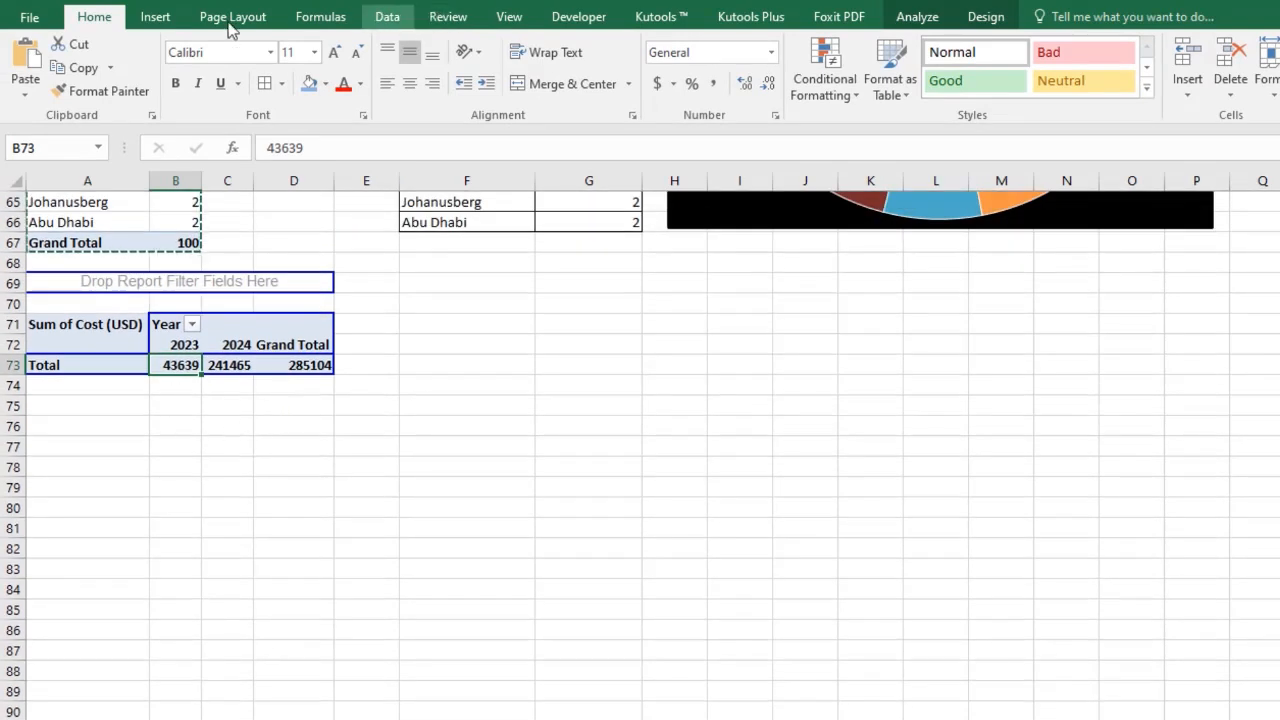
pyautogui.click(155, 17)
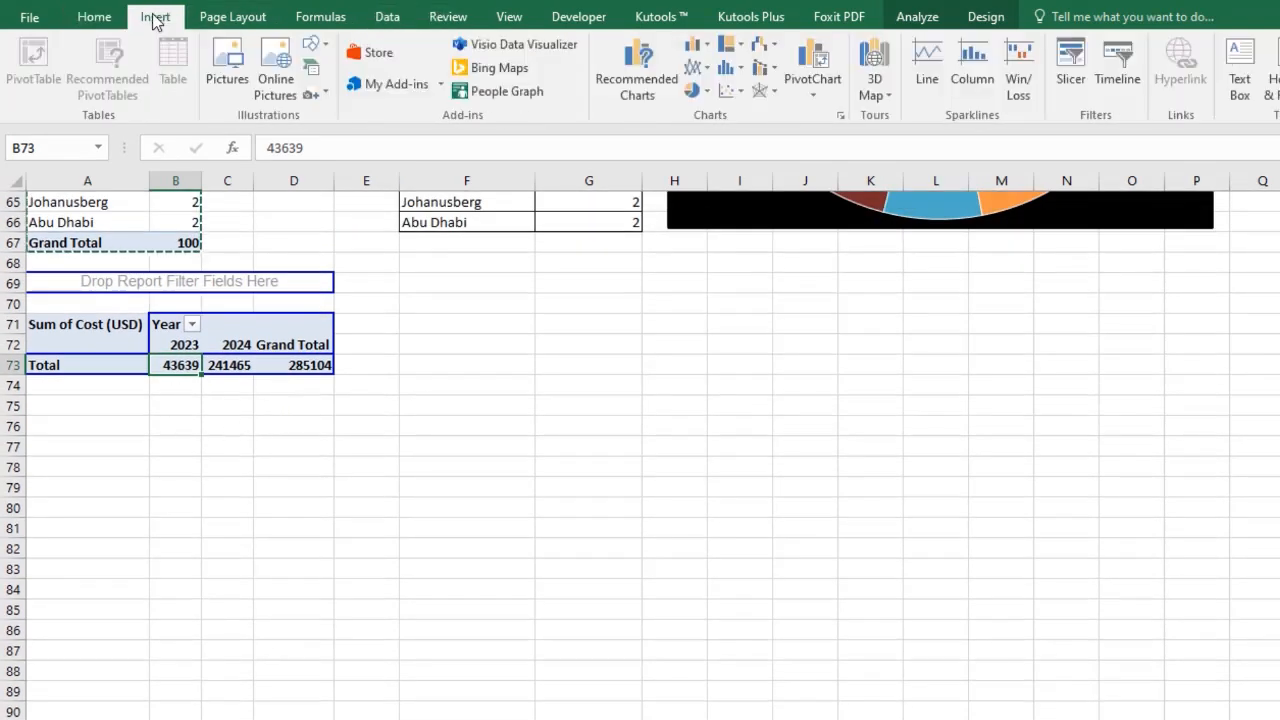
pyautogui.click(708, 52)
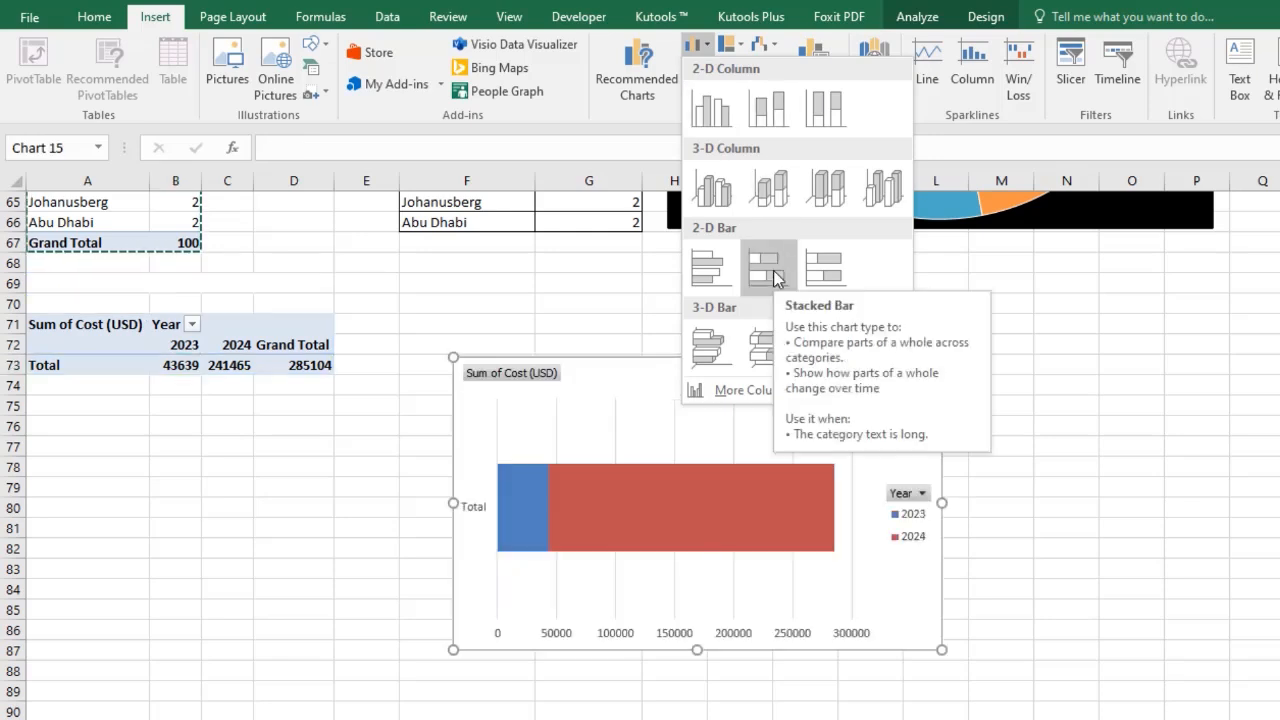
pyautogui.click(773, 270)
# Format the year cost values in B73:D73 with comma style and no decimal places.
pyautogui.moveTo(190, 370); pyautogui.dragTo(294, 363)
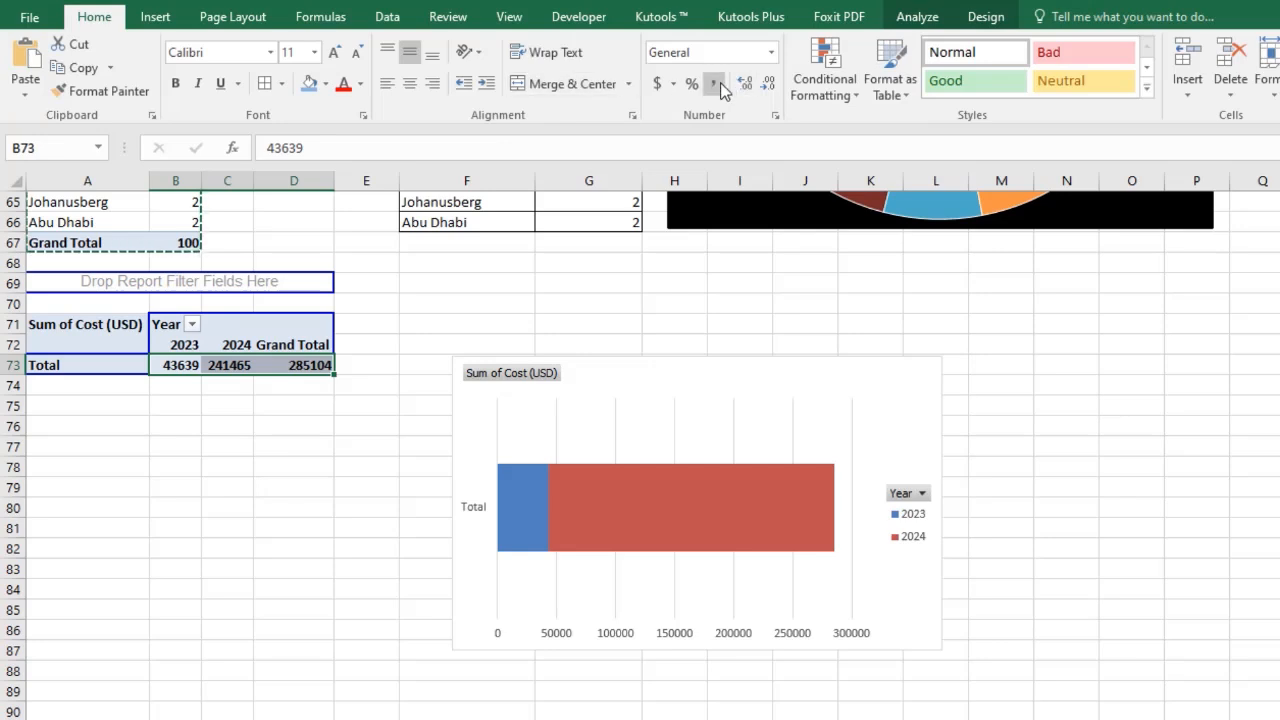
pyautogui.click(716, 83)
pyautogui.click(766, 90)
pyautogui.click(766, 90)
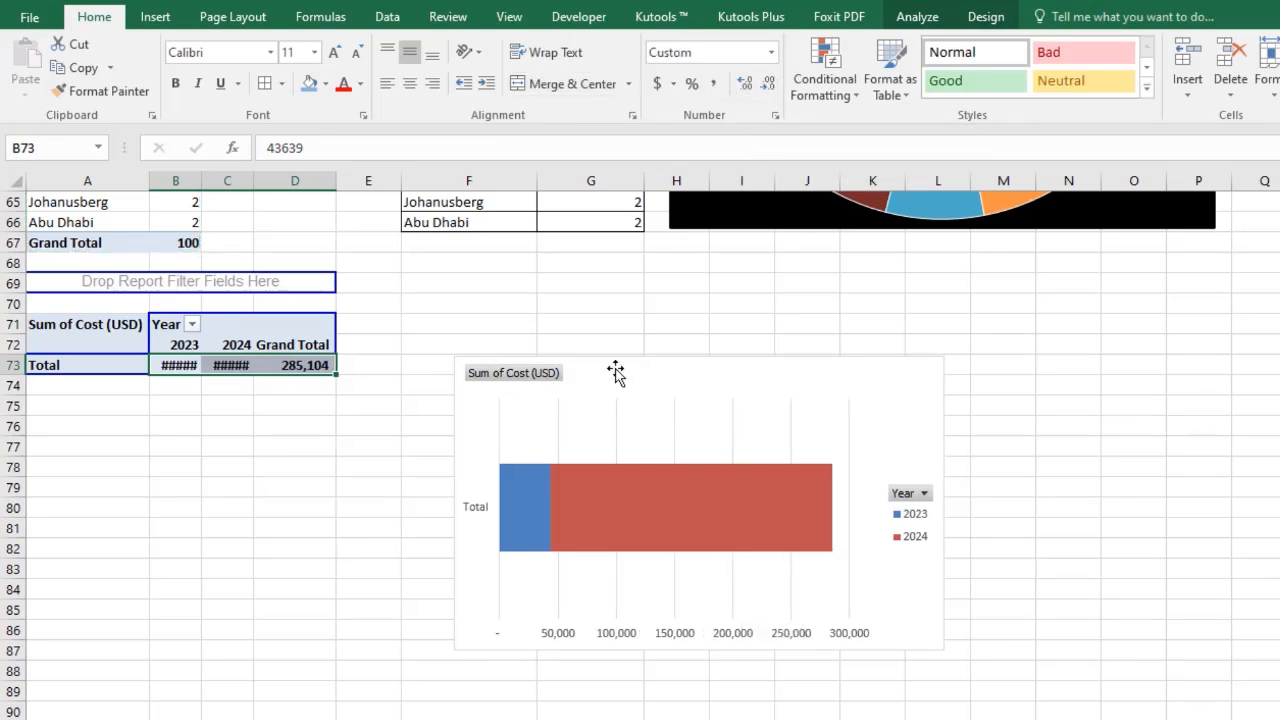
# Move the stacked bar chart up beside the pivot table and apply the dark chart style.
pyautogui.moveTo(613, 372); pyautogui.dragTo(657, 311)
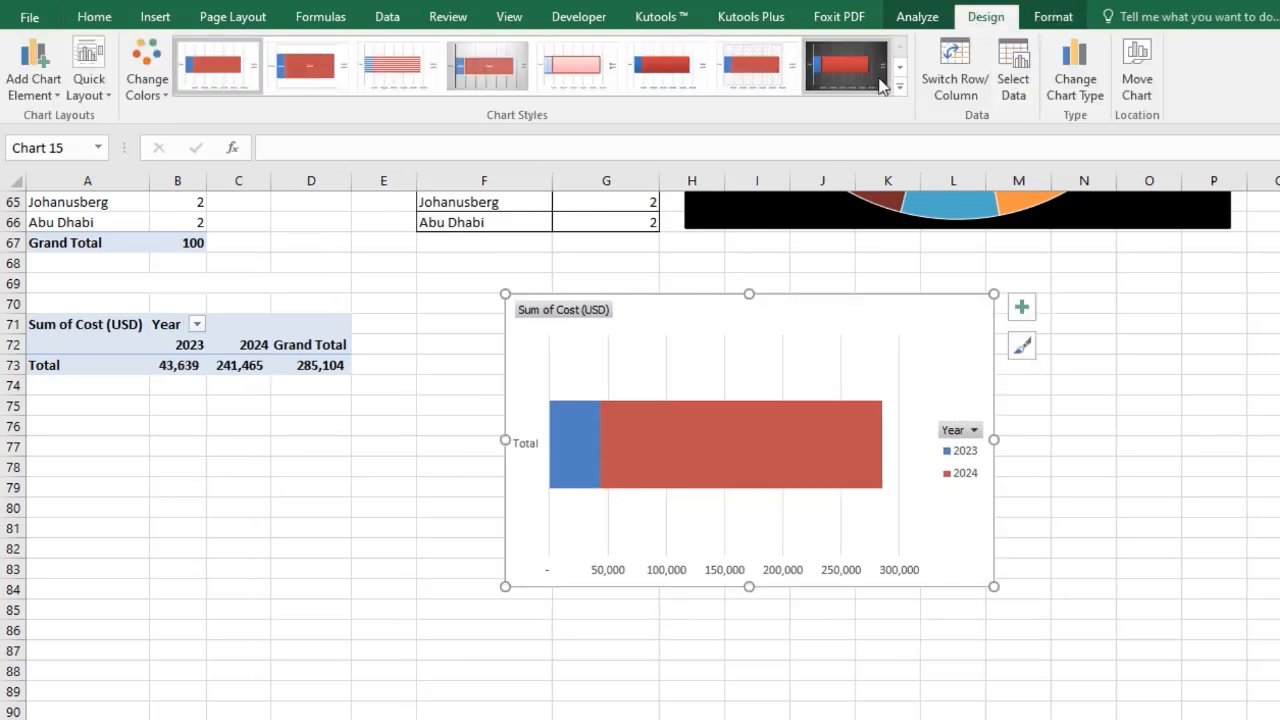
pyautogui.click(868, 83)
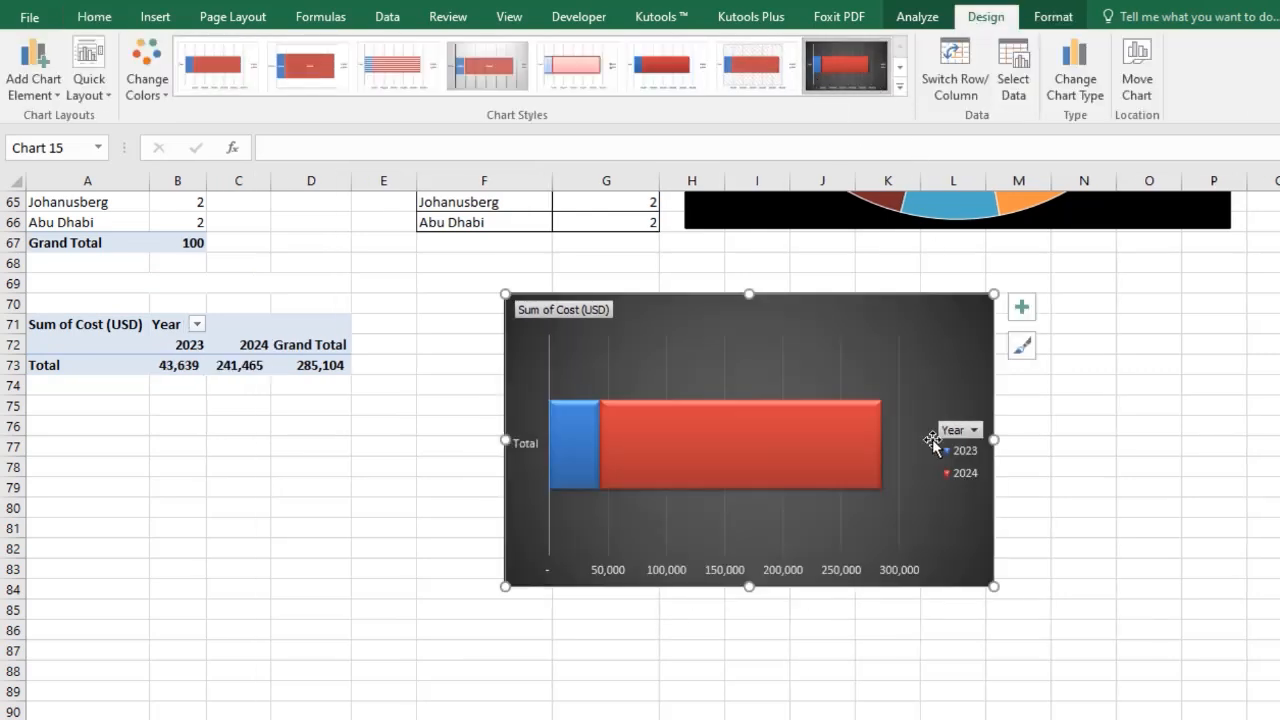
# Hide the value field buttons on the stacked bar chart.
pyautogui.rightClick(564, 311)
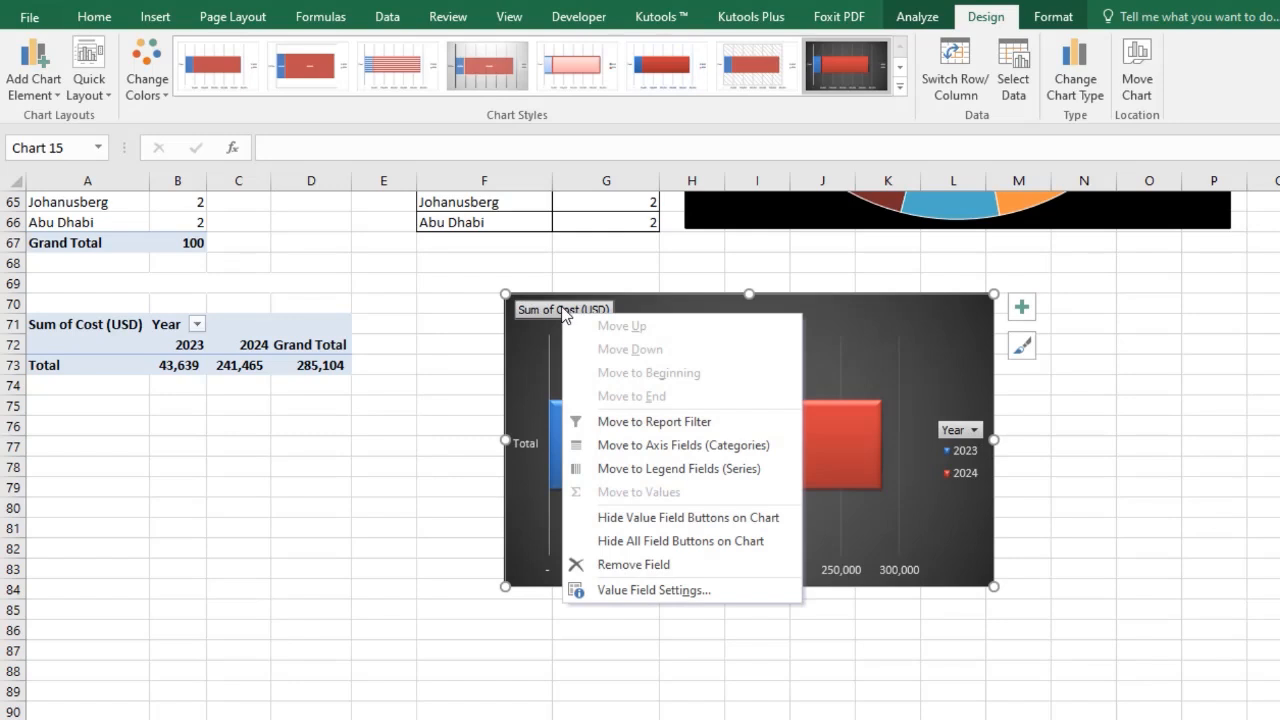
pyautogui.click(668, 518)
pyautogui.rightClick(959, 422)
pyautogui.click(900, 412)
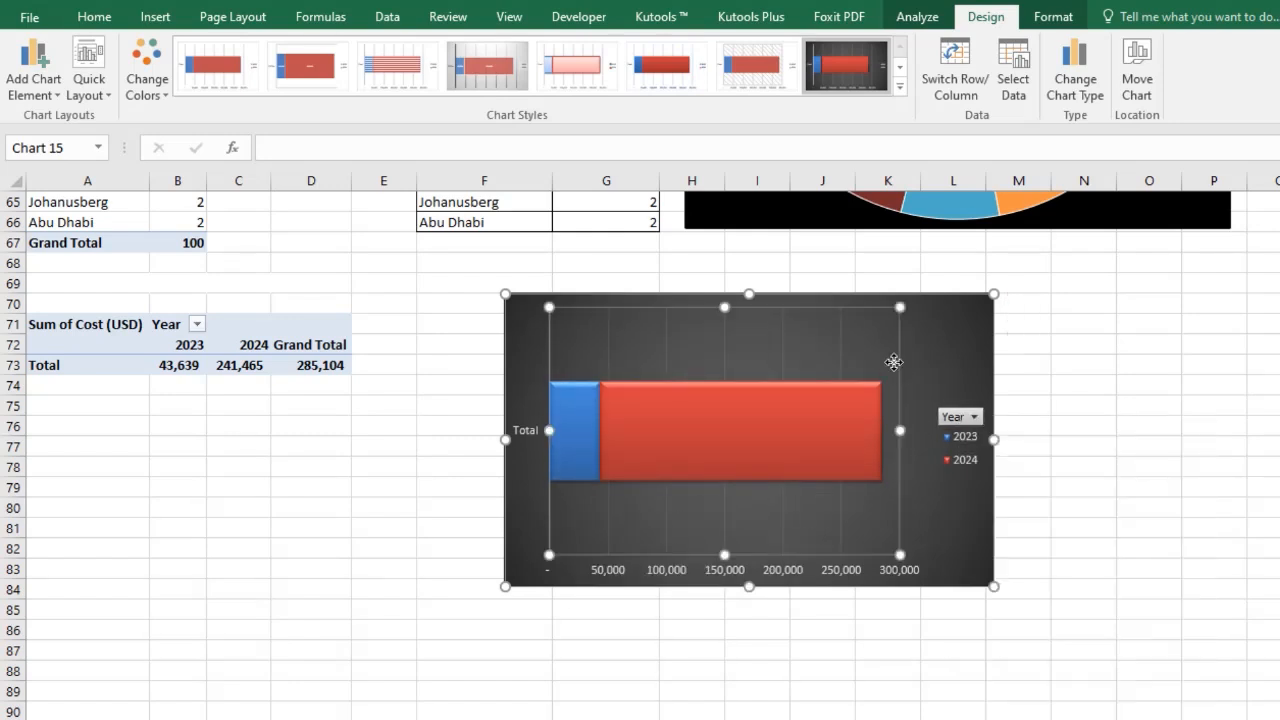
pyautogui.click(947, 301)
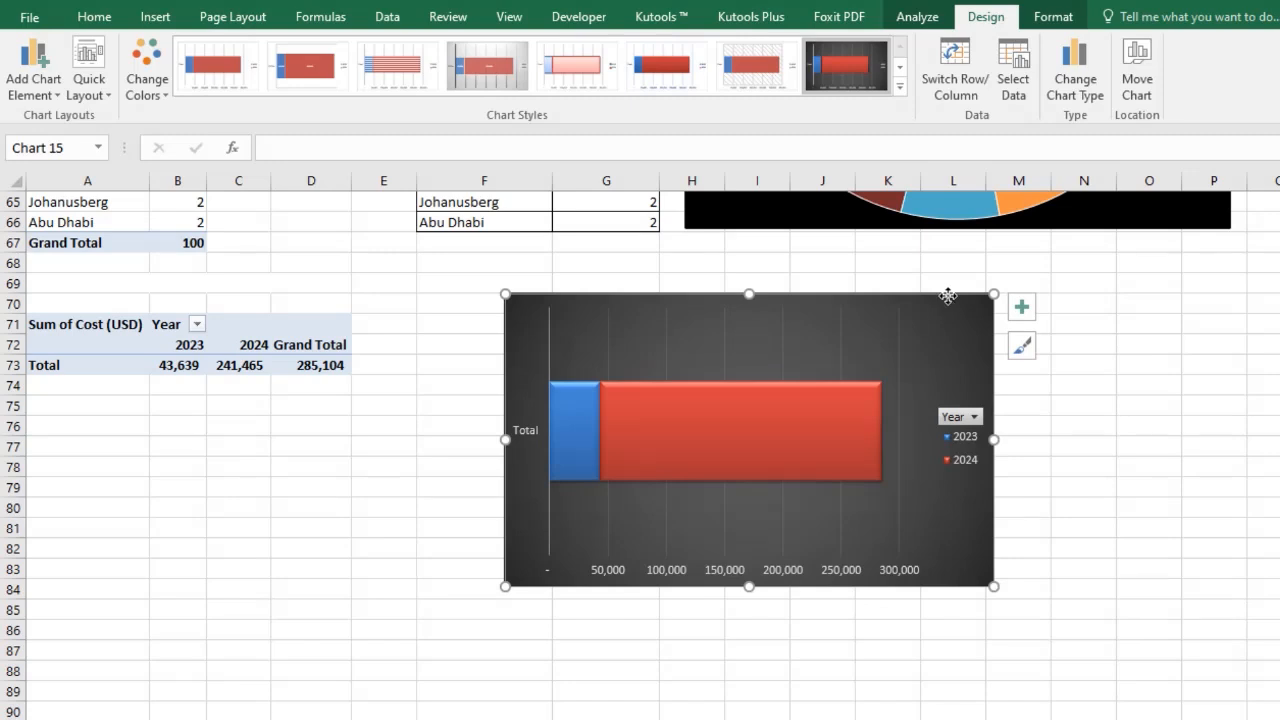
# Delete the chart's vertical category axis and turn on data labels for the bars.
pyautogui.click(530, 434)
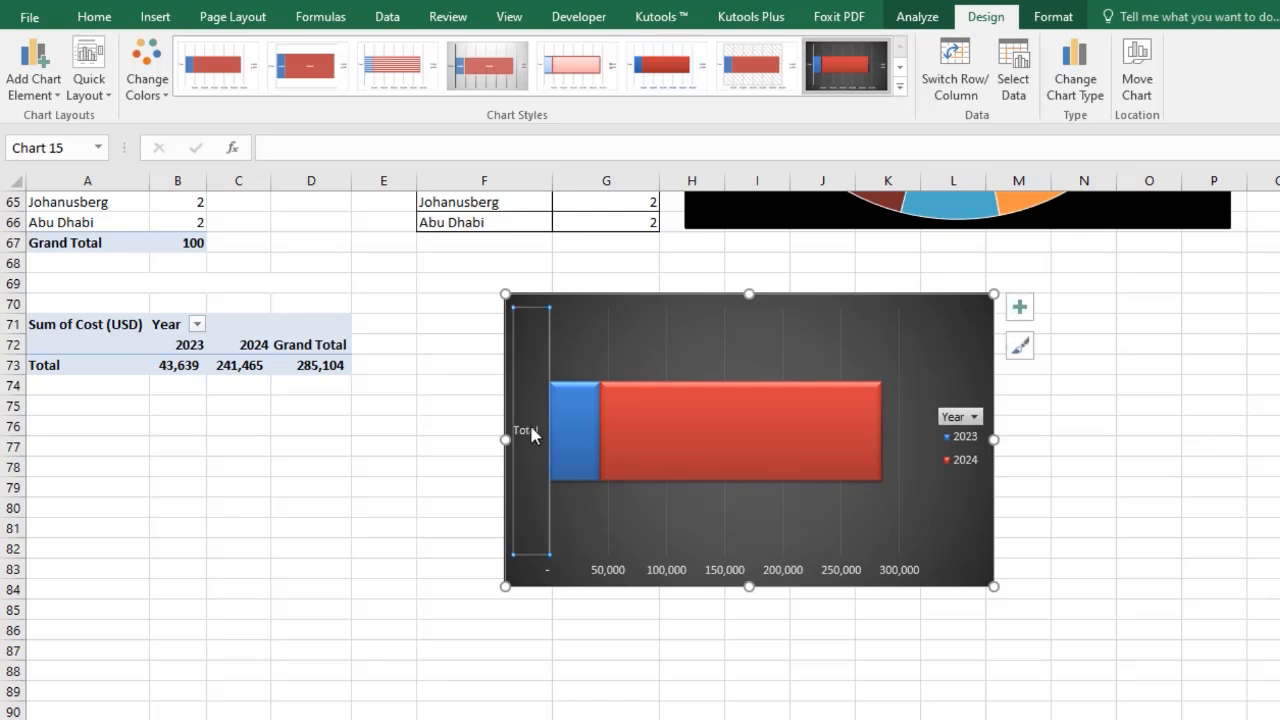
pyautogui.press('Delete')
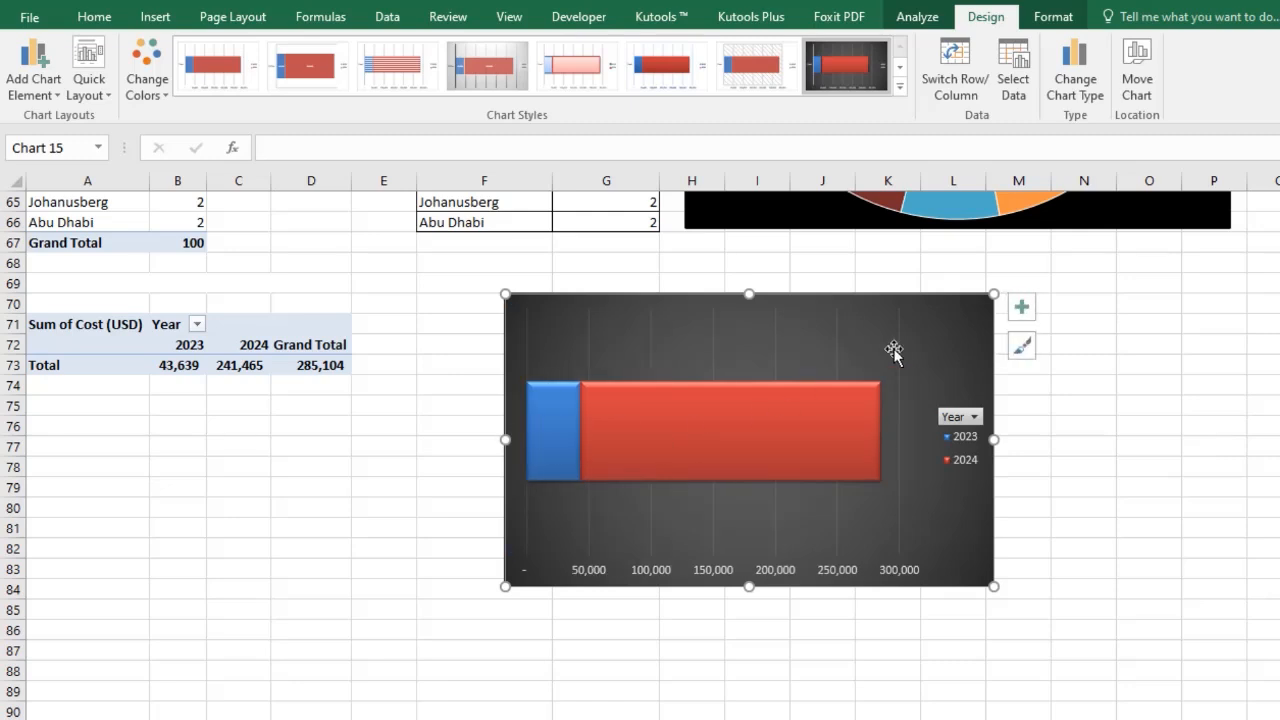
pyautogui.click(1022, 310)
pyautogui.click(1068, 390)
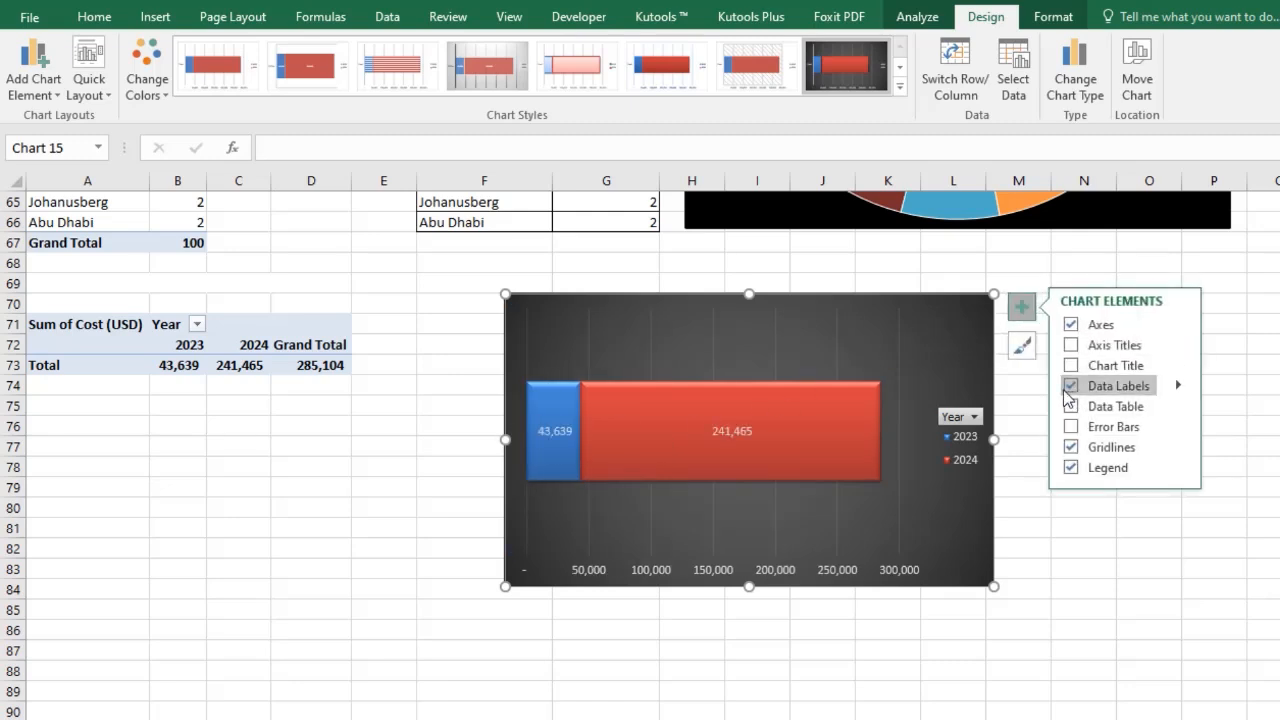
# Enlarge the 2024 data label to 14 pt and make it bold.
pyautogui.click(730, 425)
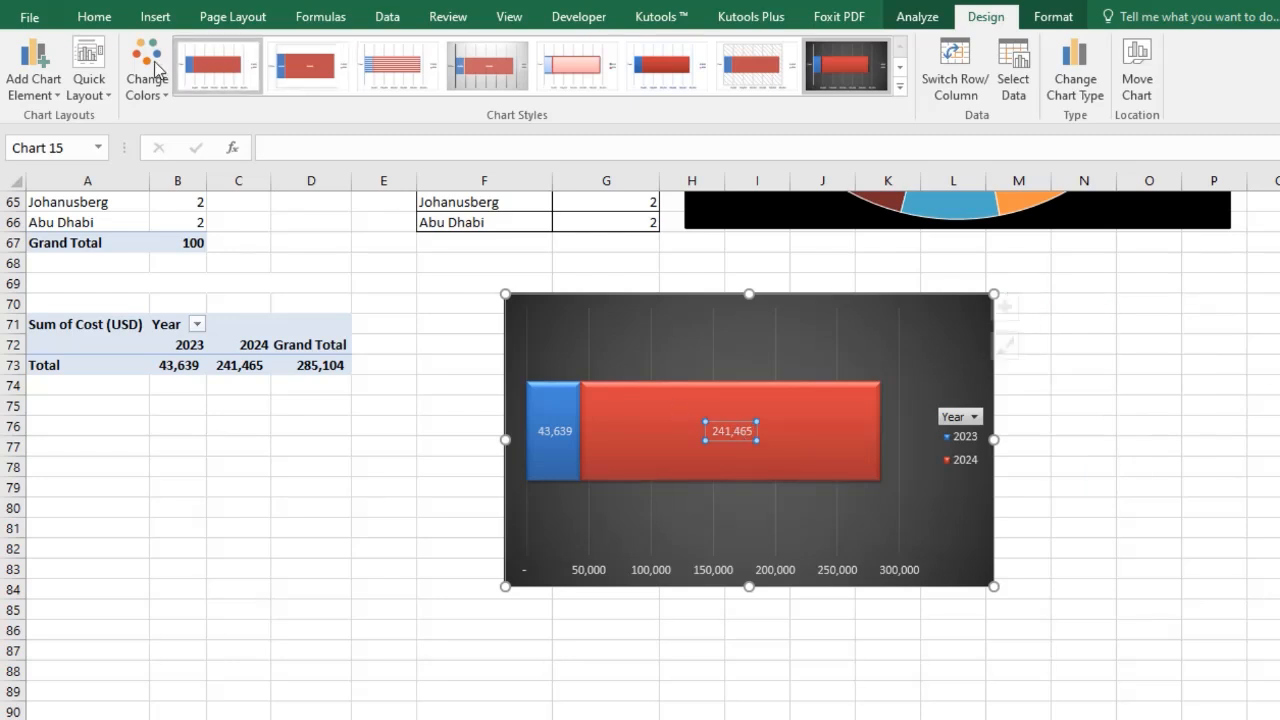
pyautogui.click(94, 18)
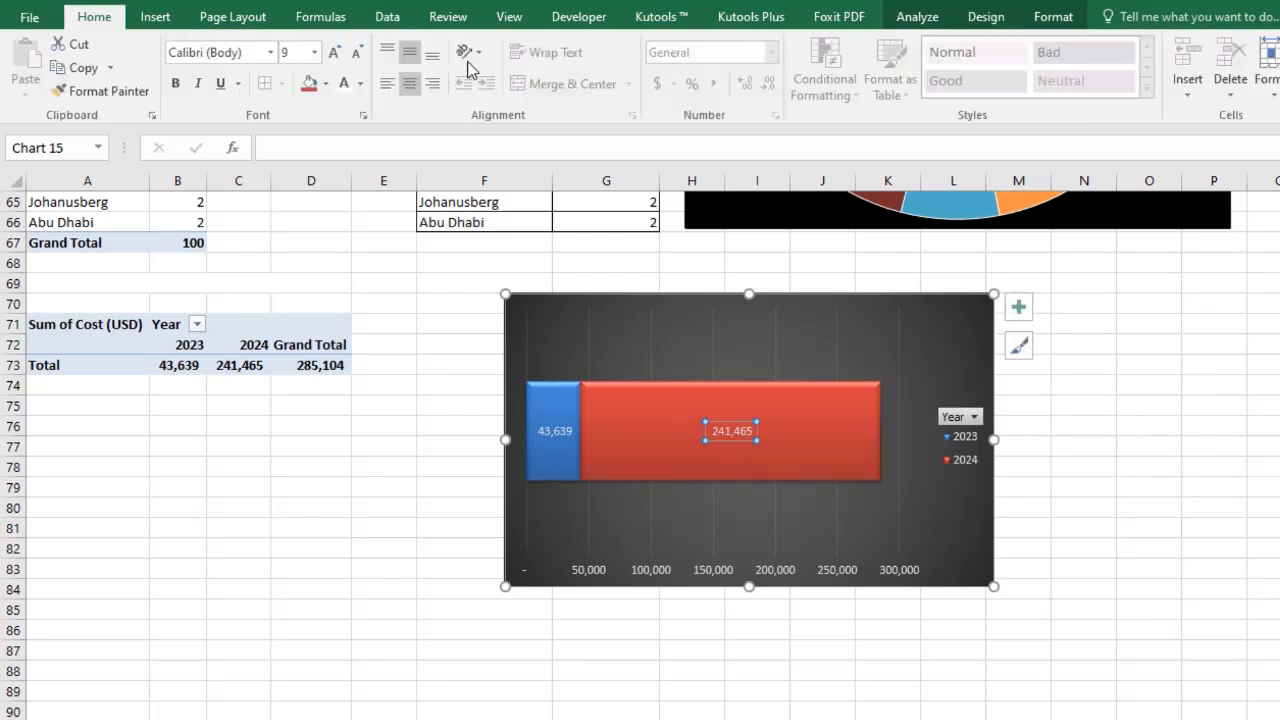
pyautogui.click(335, 52)
pyautogui.click(335, 52)
pyautogui.click(335, 52)
pyautogui.click(335, 52)
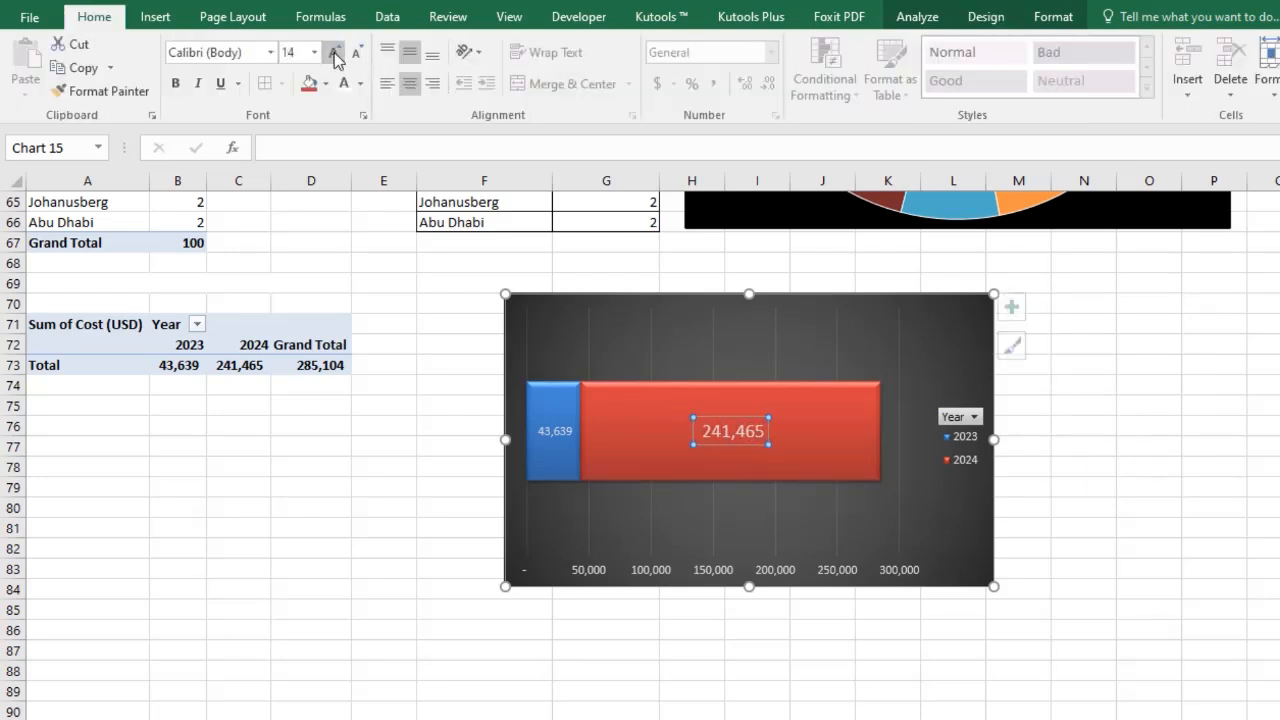
pyautogui.click(180, 84)
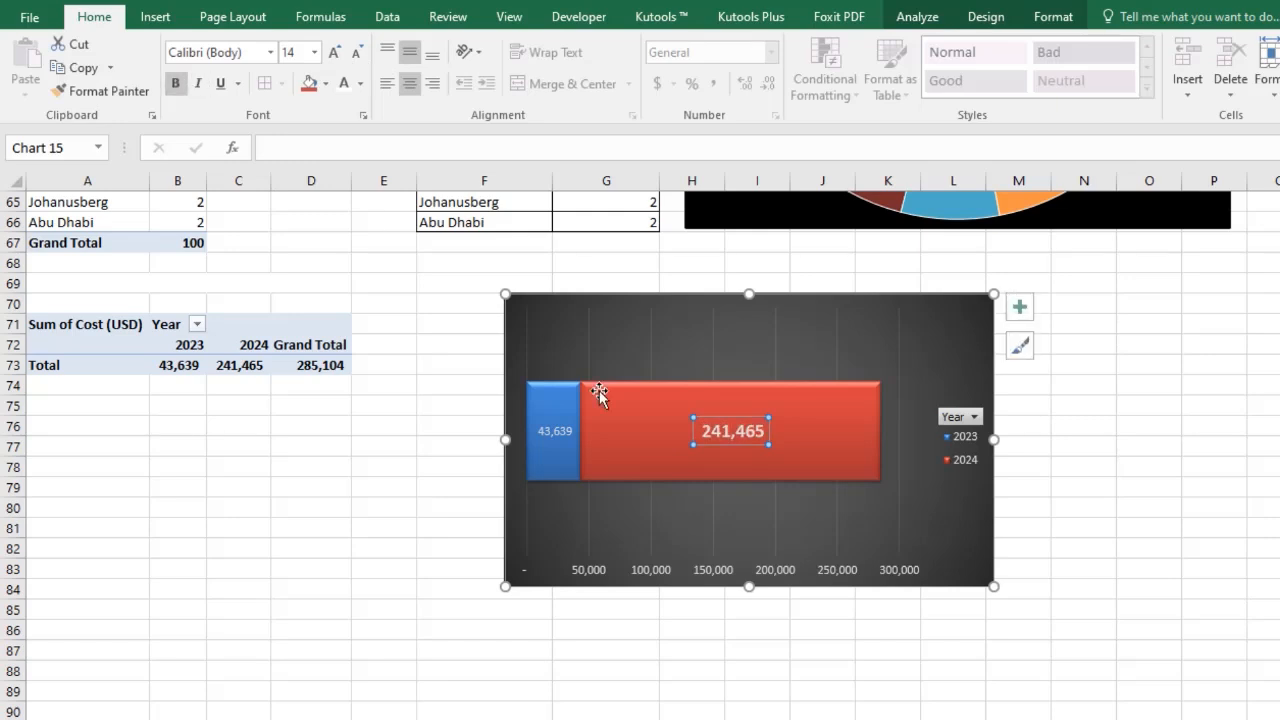
# Set the 2023 data label to 14 pt bold as well.
pyautogui.click(550, 430)
pyautogui.click(335, 52)
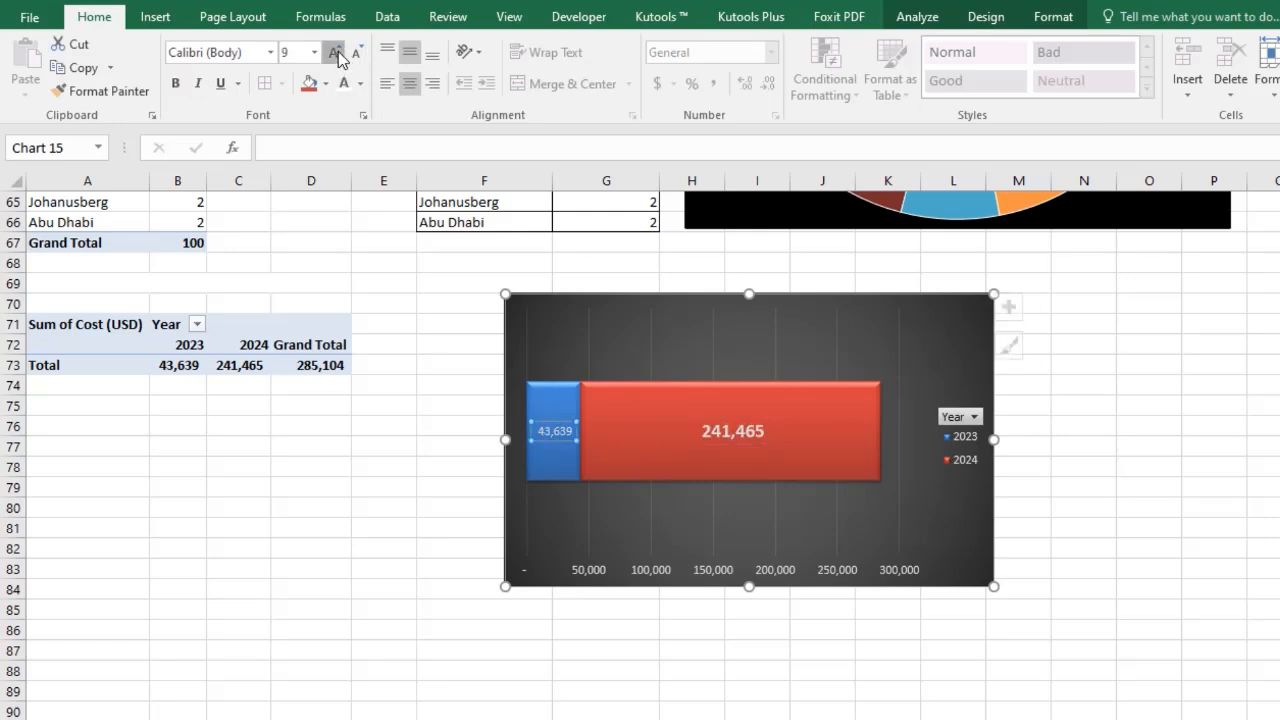
pyautogui.click(335, 52)
pyautogui.click(335, 52)
pyautogui.click(336, 52)
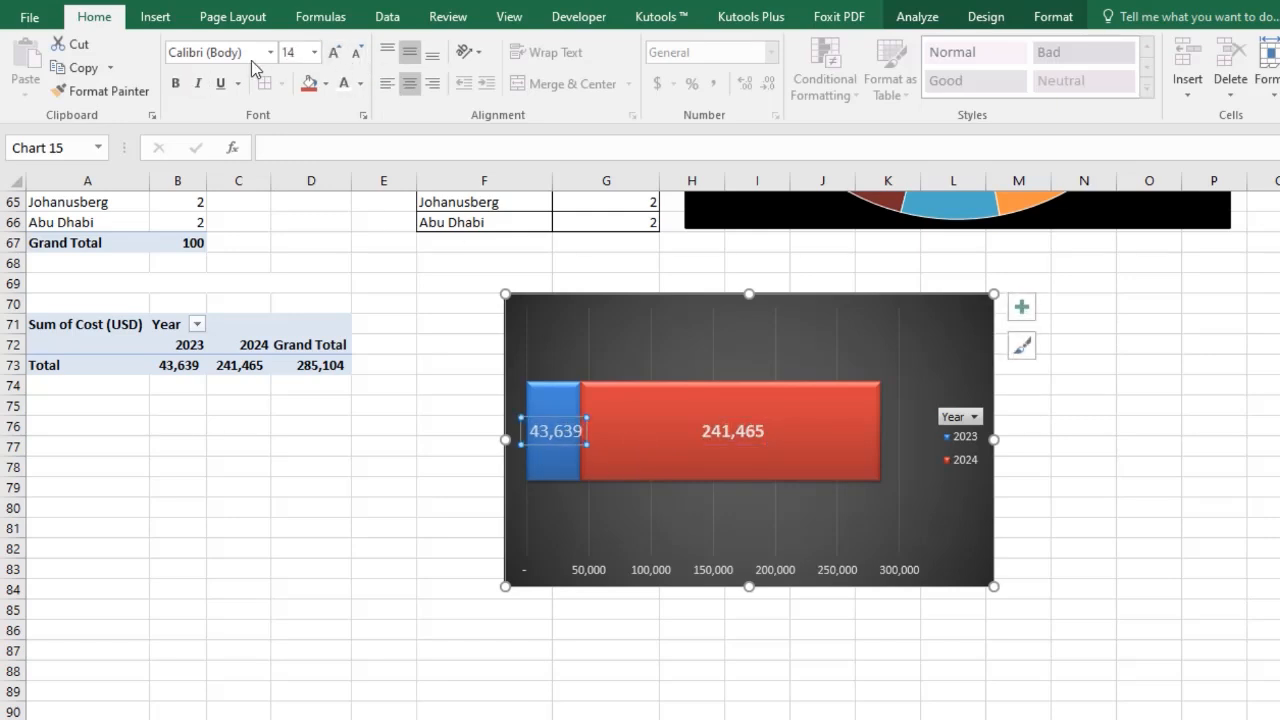
pyautogui.click(178, 88)
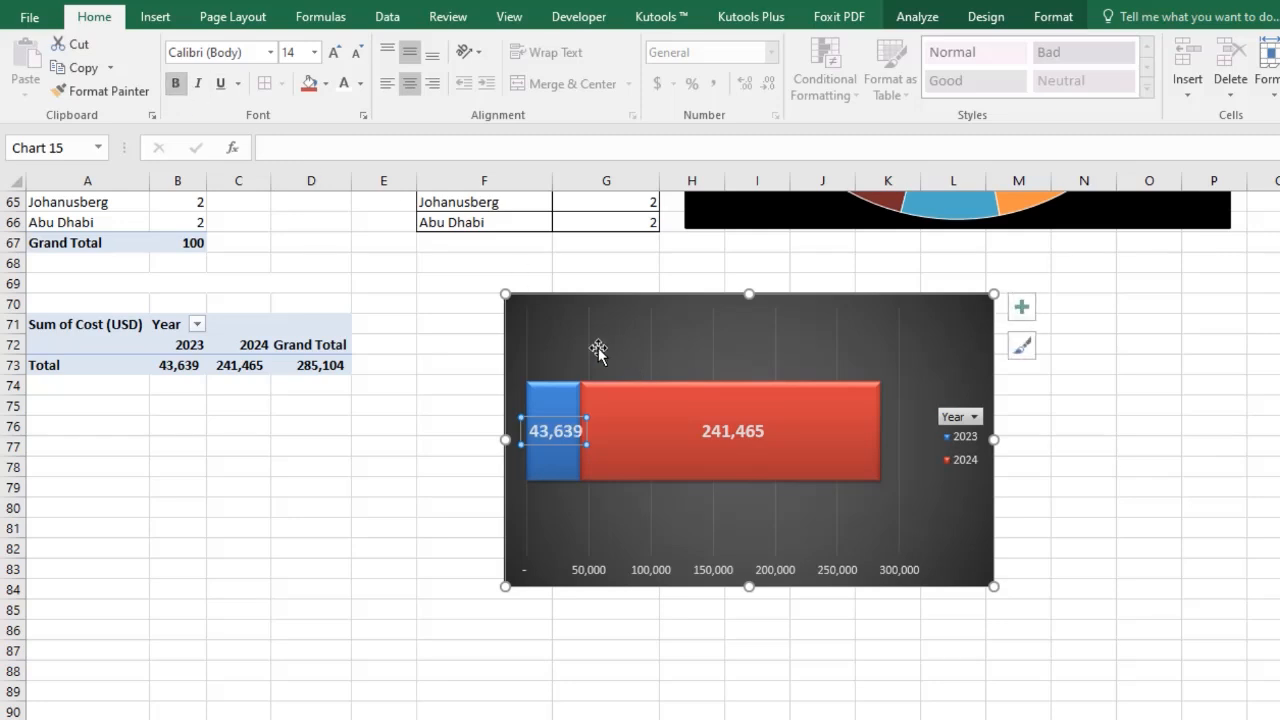
pyautogui.click(641, 633)
pyautogui.click(552, 432)
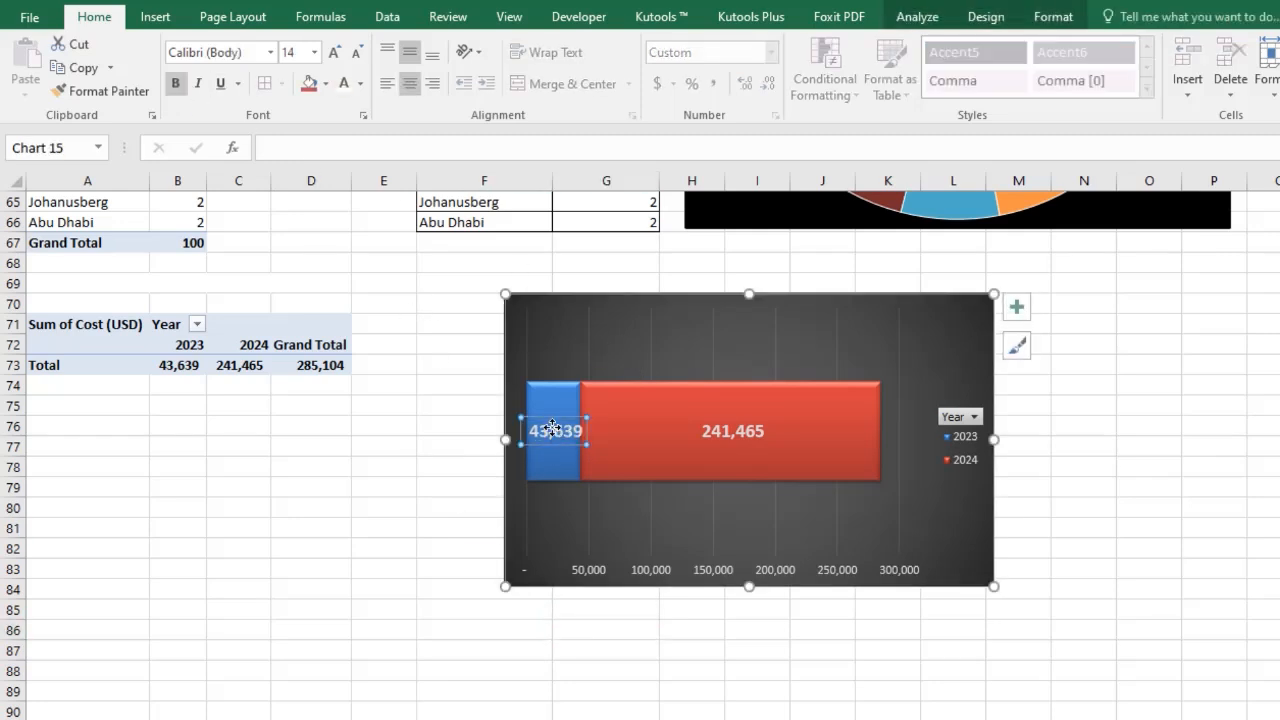
pyautogui.click(765, 455)
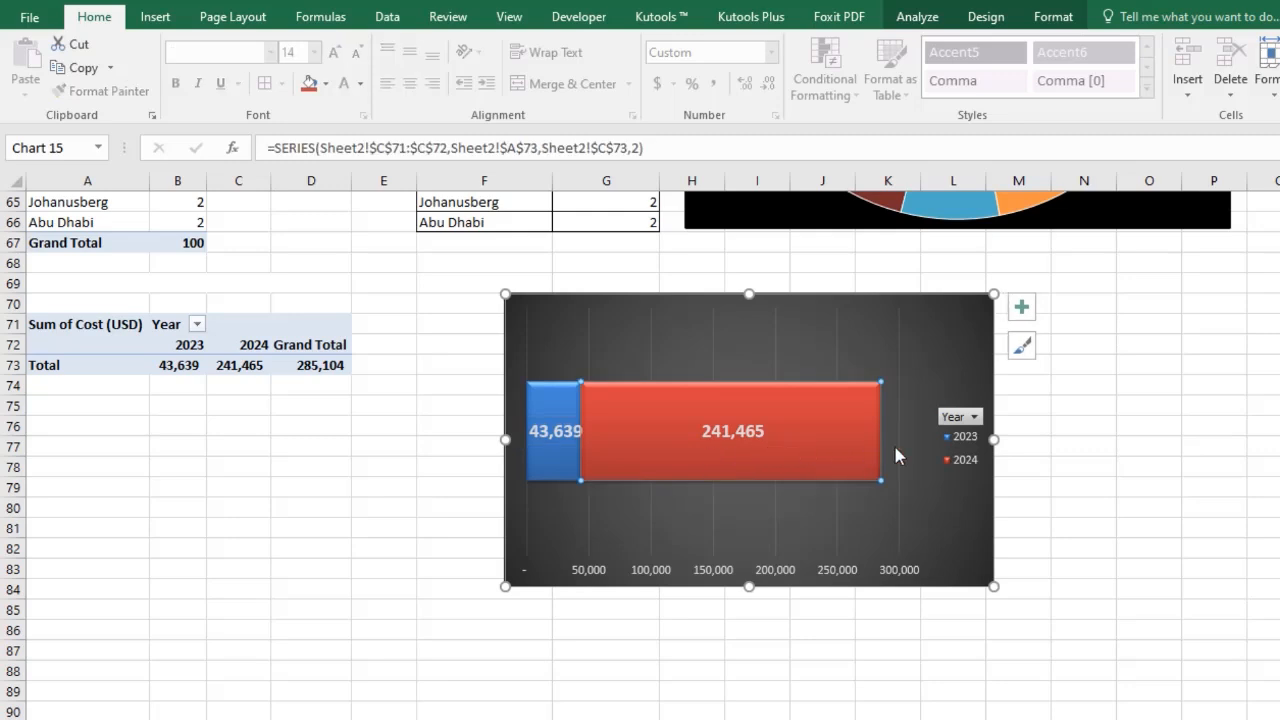
pyautogui.click(965, 345)
# Add a chart title reading "Year Wise Cost (USD)" to the stacked bar chart.
pyautogui.click(1021, 307)
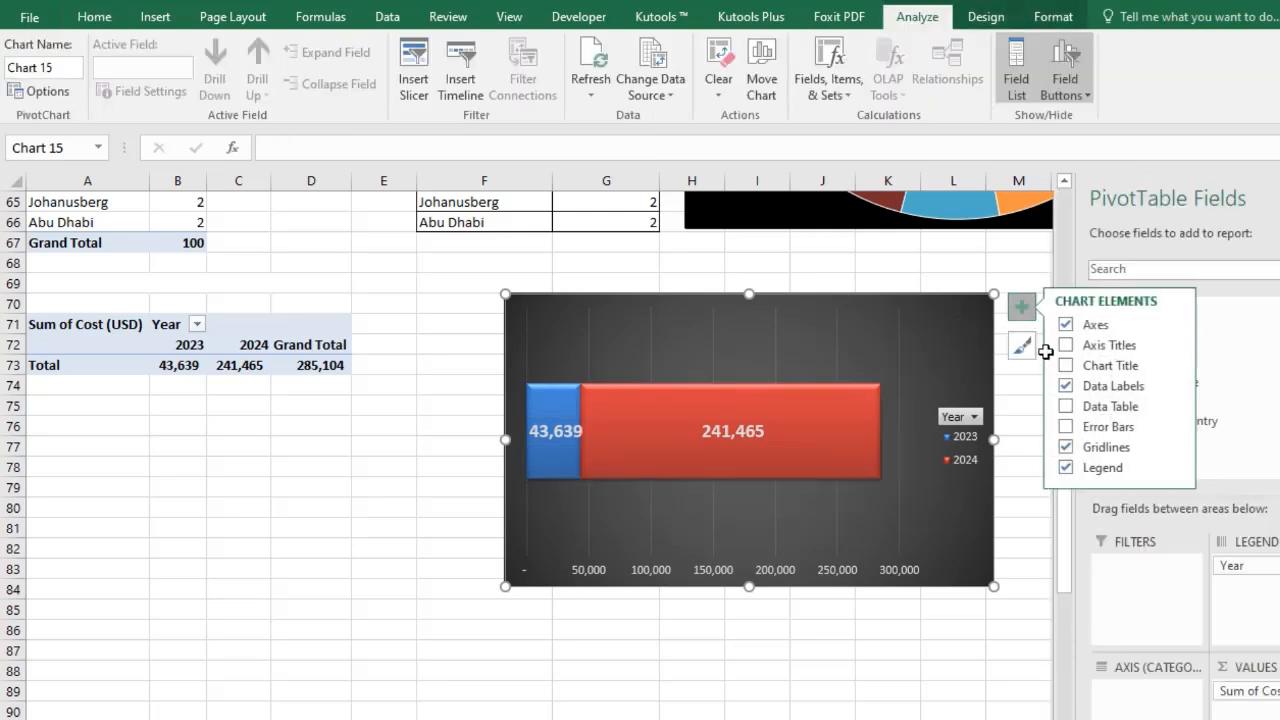
pyautogui.click(1068, 366)
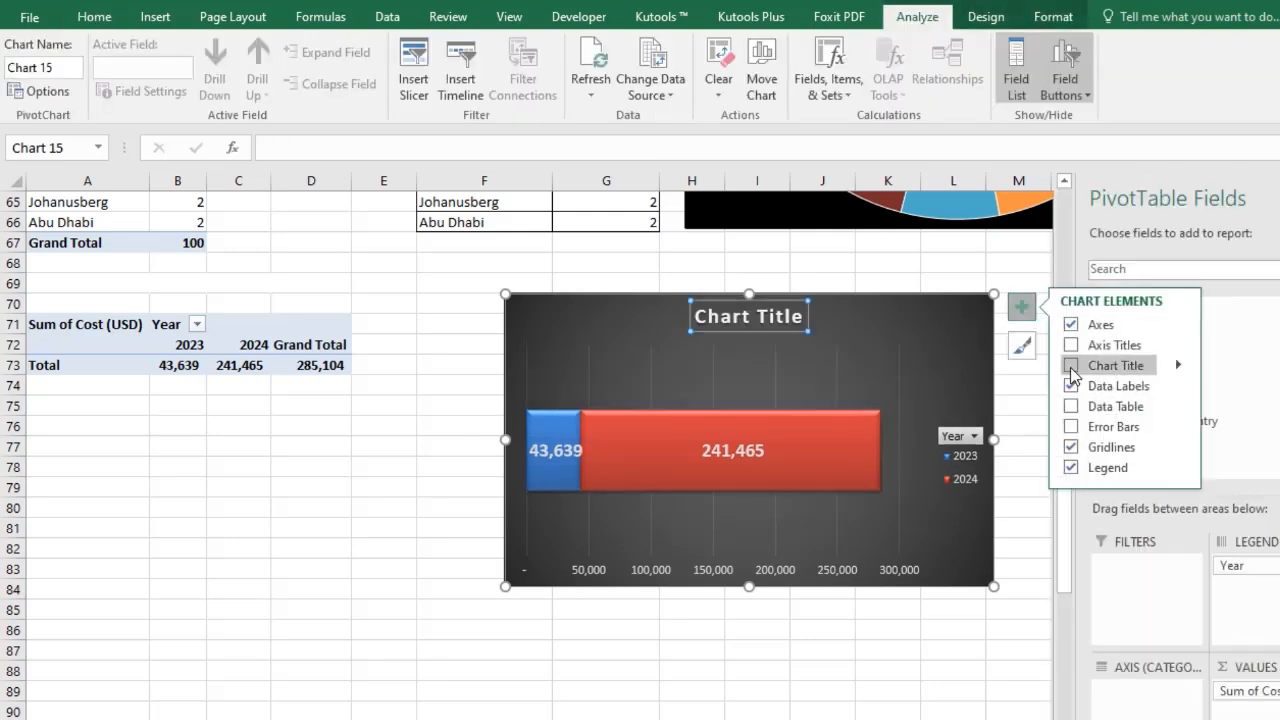
pyautogui.click(777, 317)
pyautogui.tripleClick(777, 317)
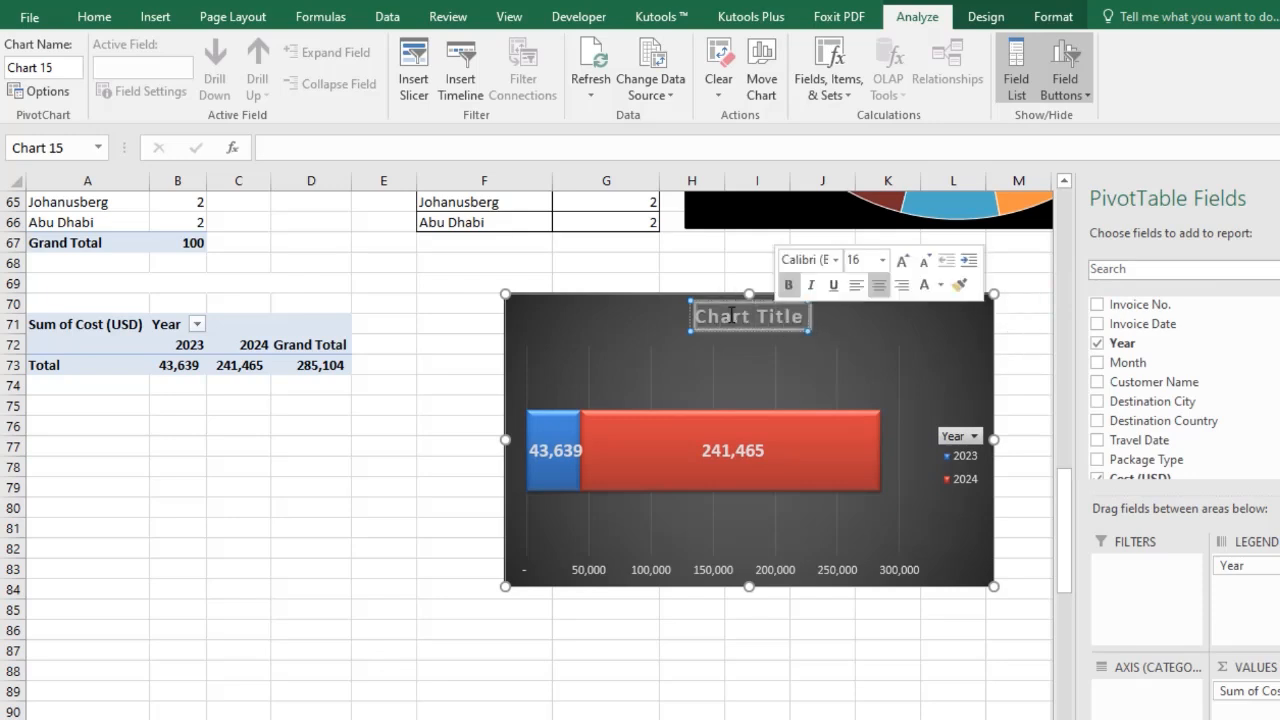
pyautogui.write('Y')
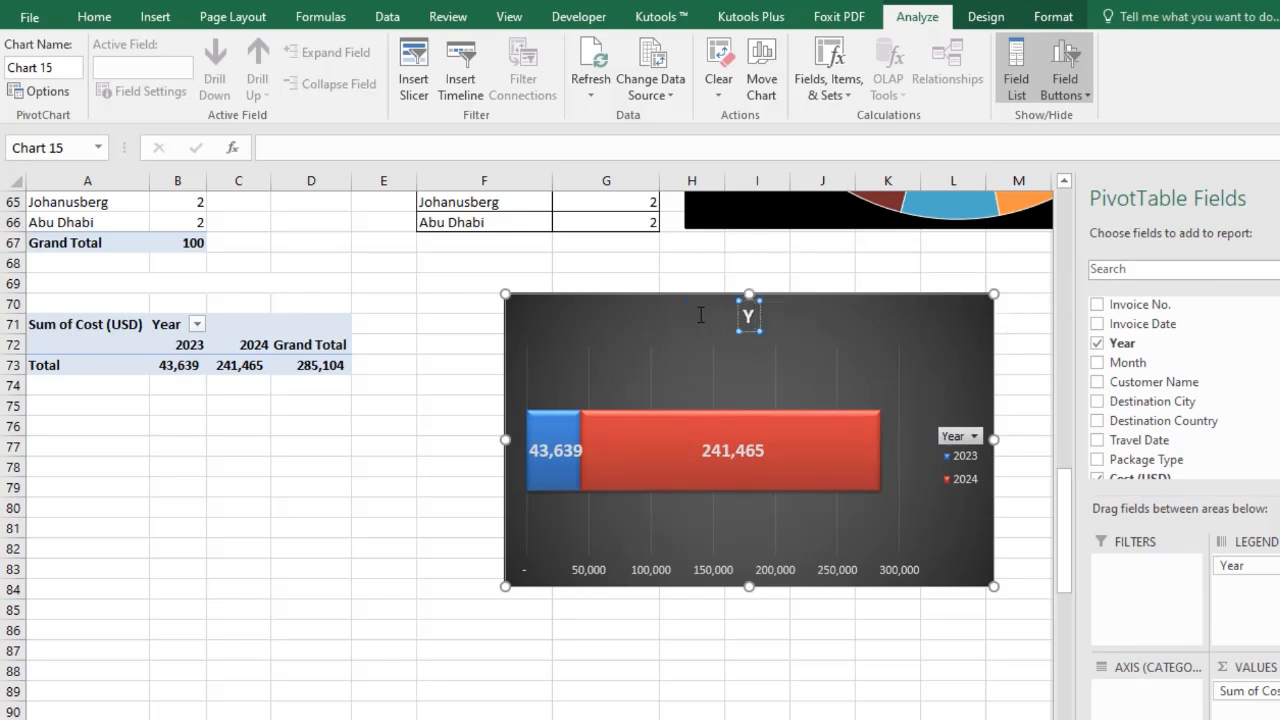
pyautogui.write('ear')
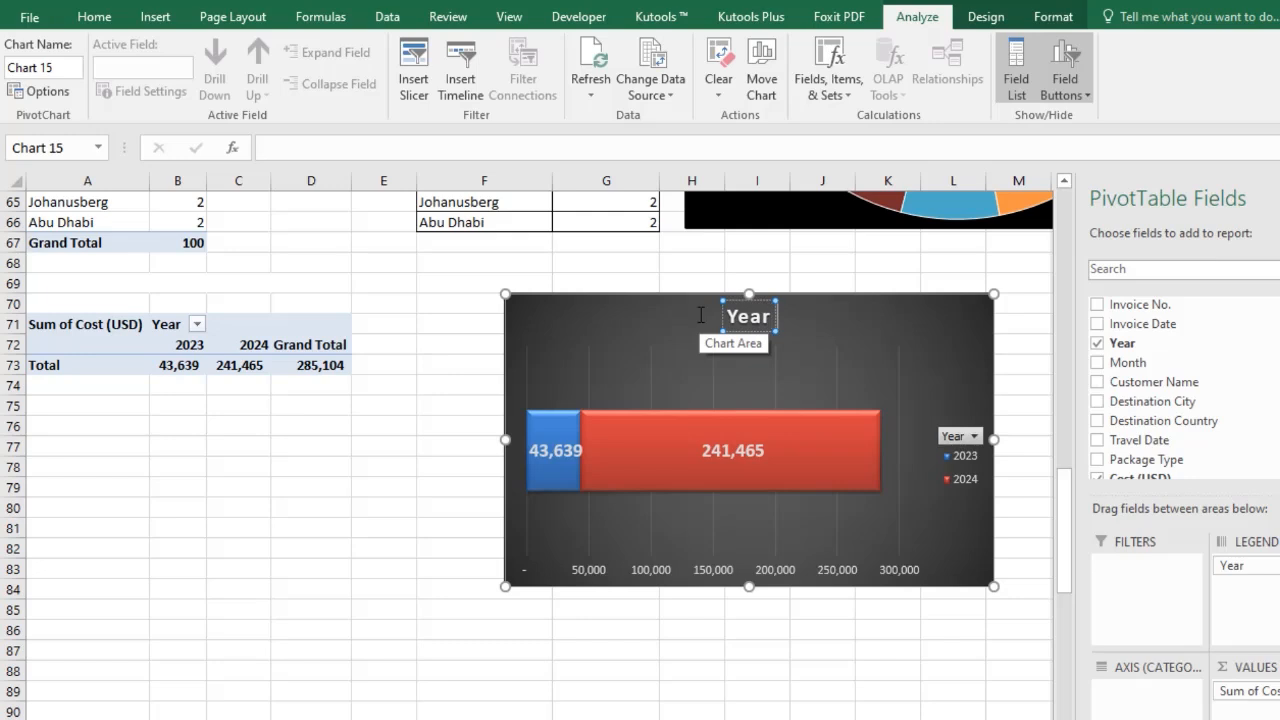
pyautogui.write(' Wise')
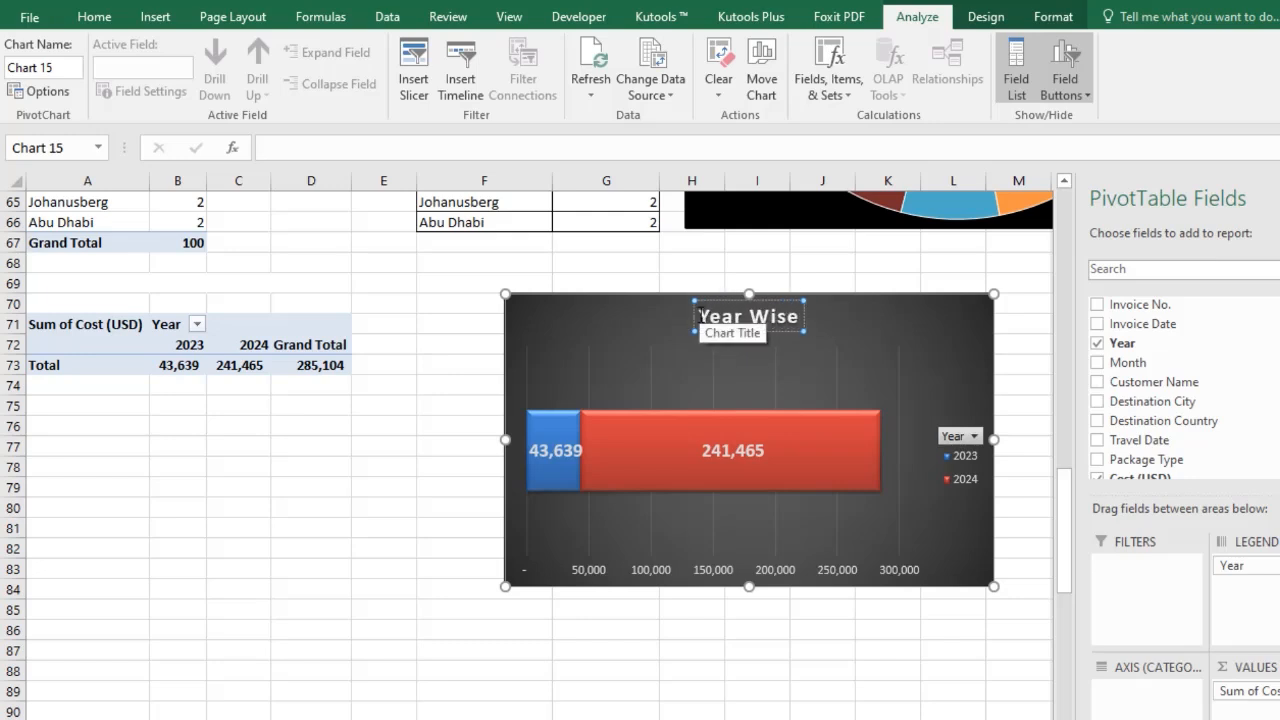
pyautogui.write(' Cost (')
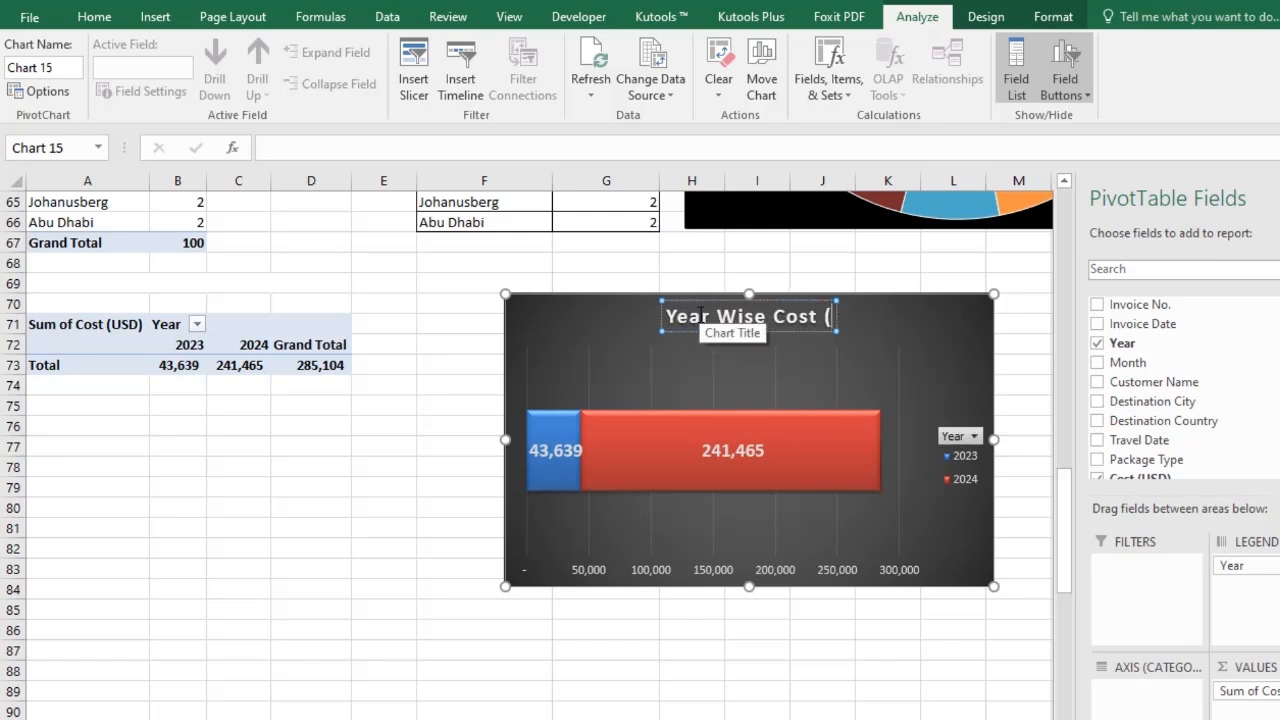
pyautogui.write('USD)')
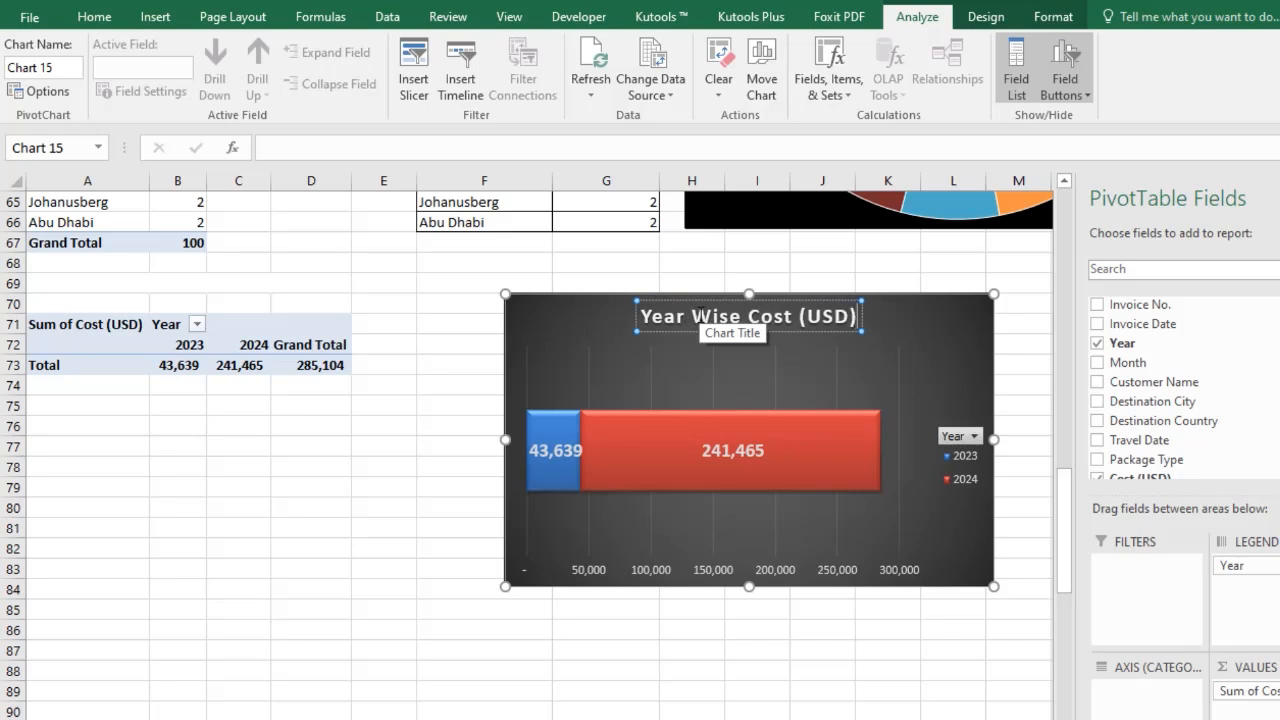
pyautogui.tripleClick(749, 315)
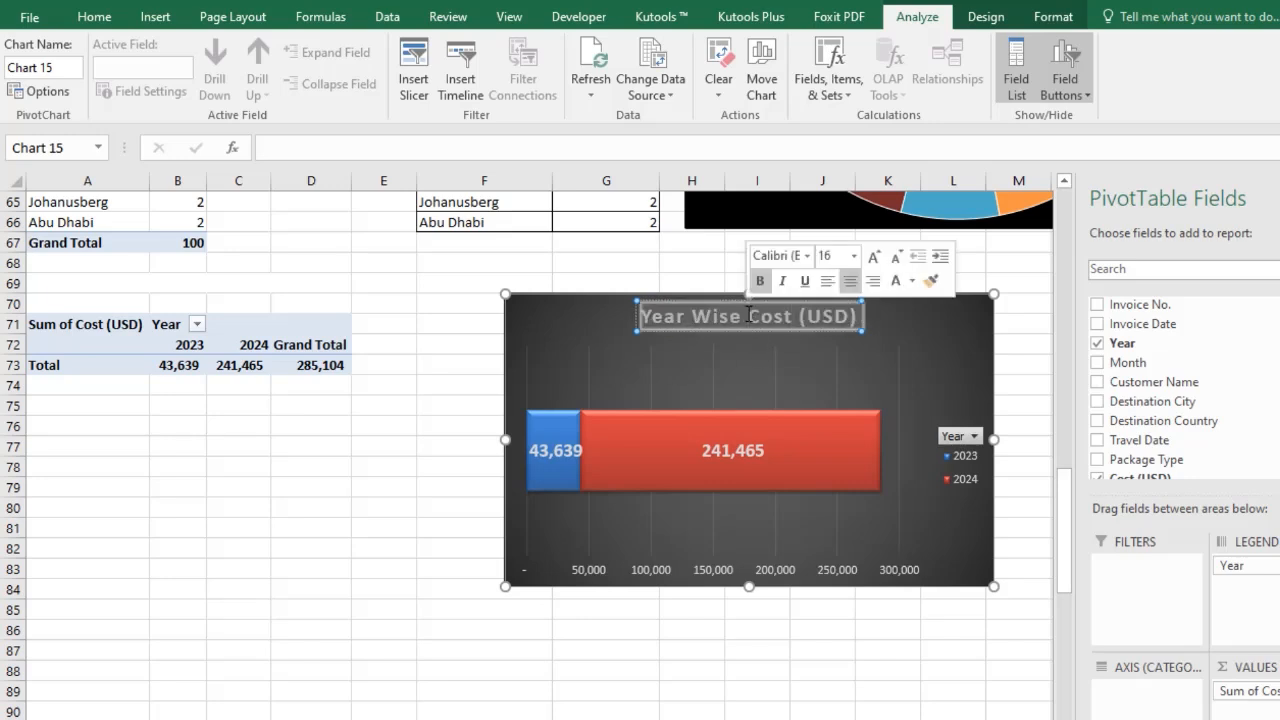
# Set the chart title's font to Algerian and enlarge it to 18 pt.
pyautogui.click(94, 16)
pyautogui.click(270, 52)
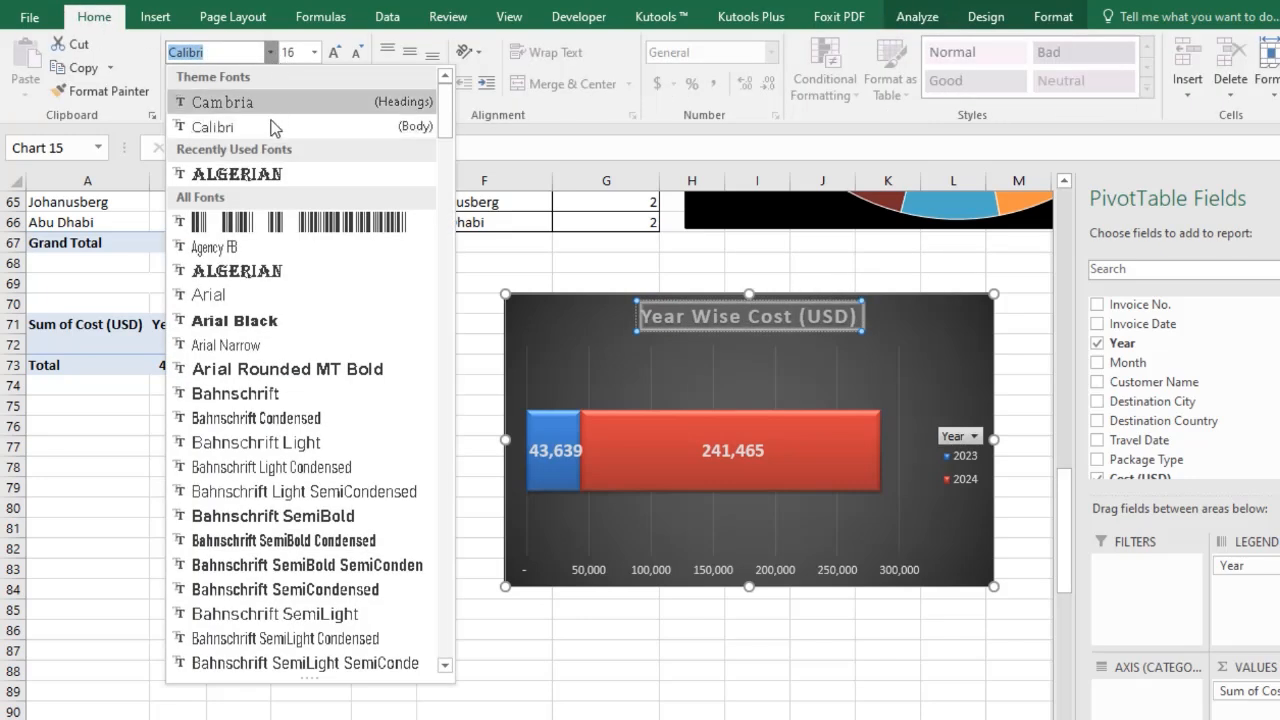
pyautogui.click(240, 175)
pyautogui.click(334, 52)
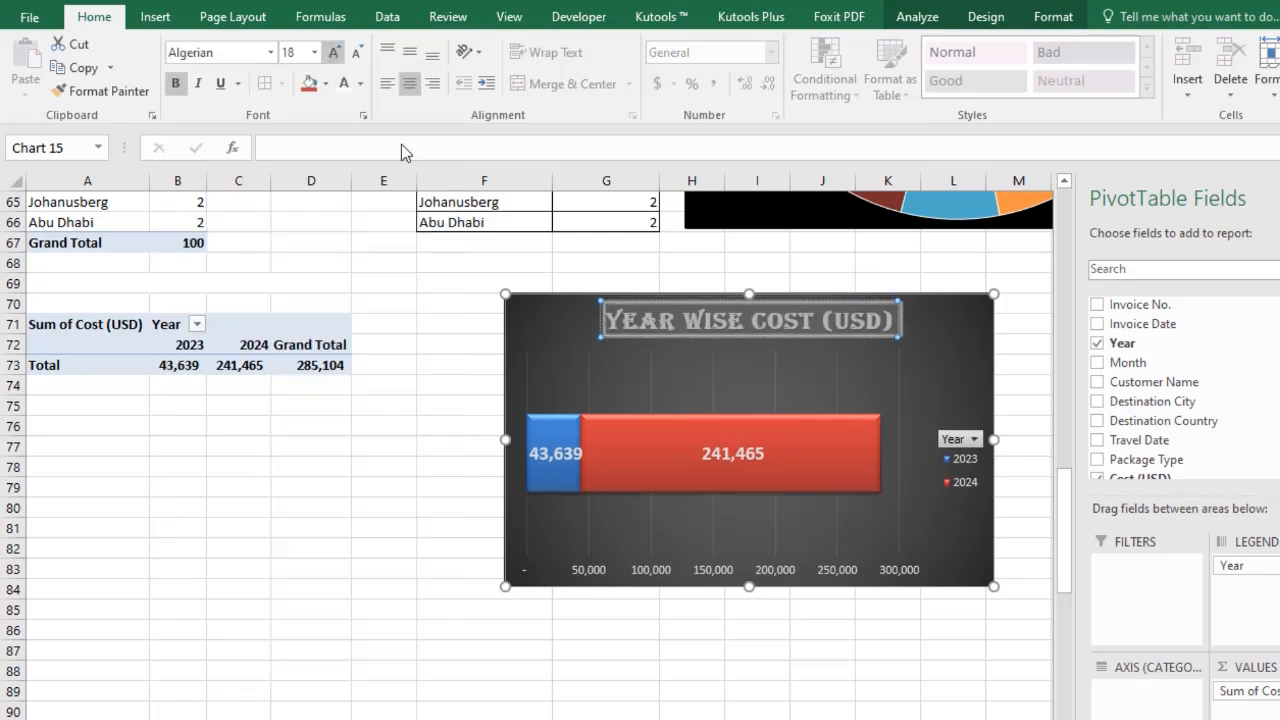
# Delete the chart's horizontal value axis.
pyautogui.click(848, 613)
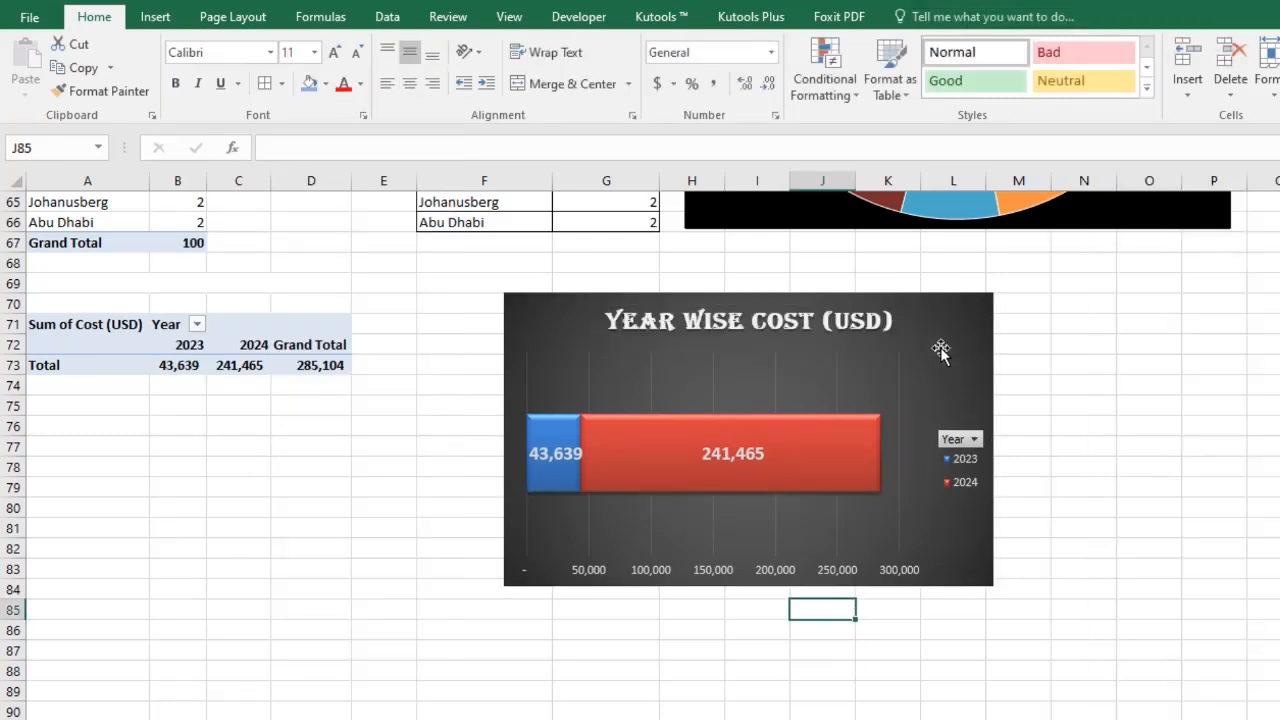
pyautogui.click(797, 572)
pyautogui.click(665, 569)
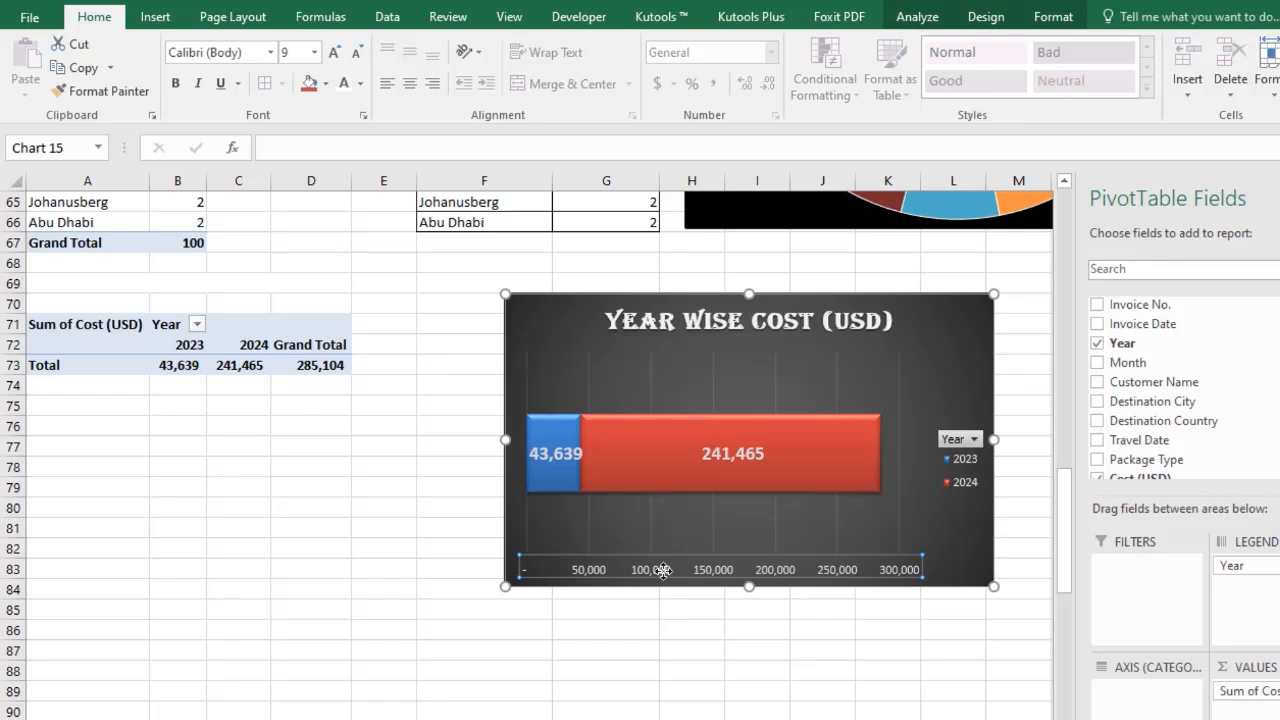
pyautogui.press('Delete')
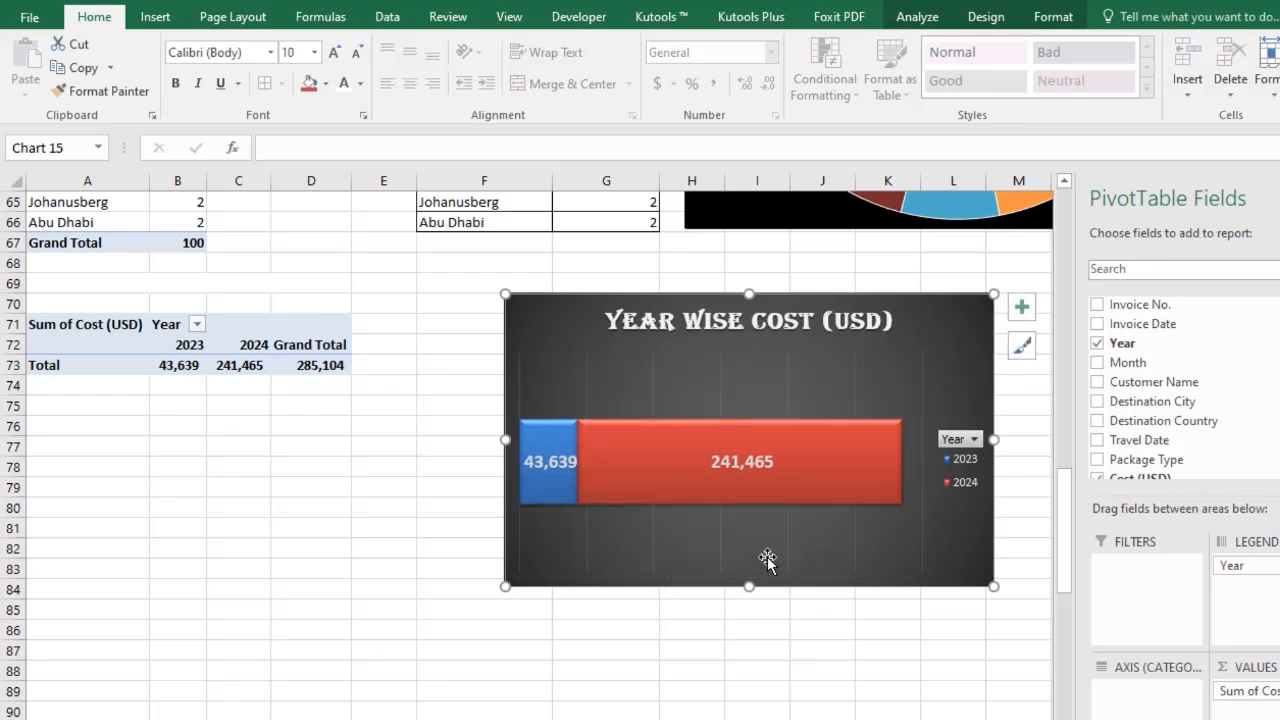
# Delete the chart's vertical gridlines.
pyautogui.click(767, 556)
pyautogui.click(785, 539)
pyautogui.press('Delete')
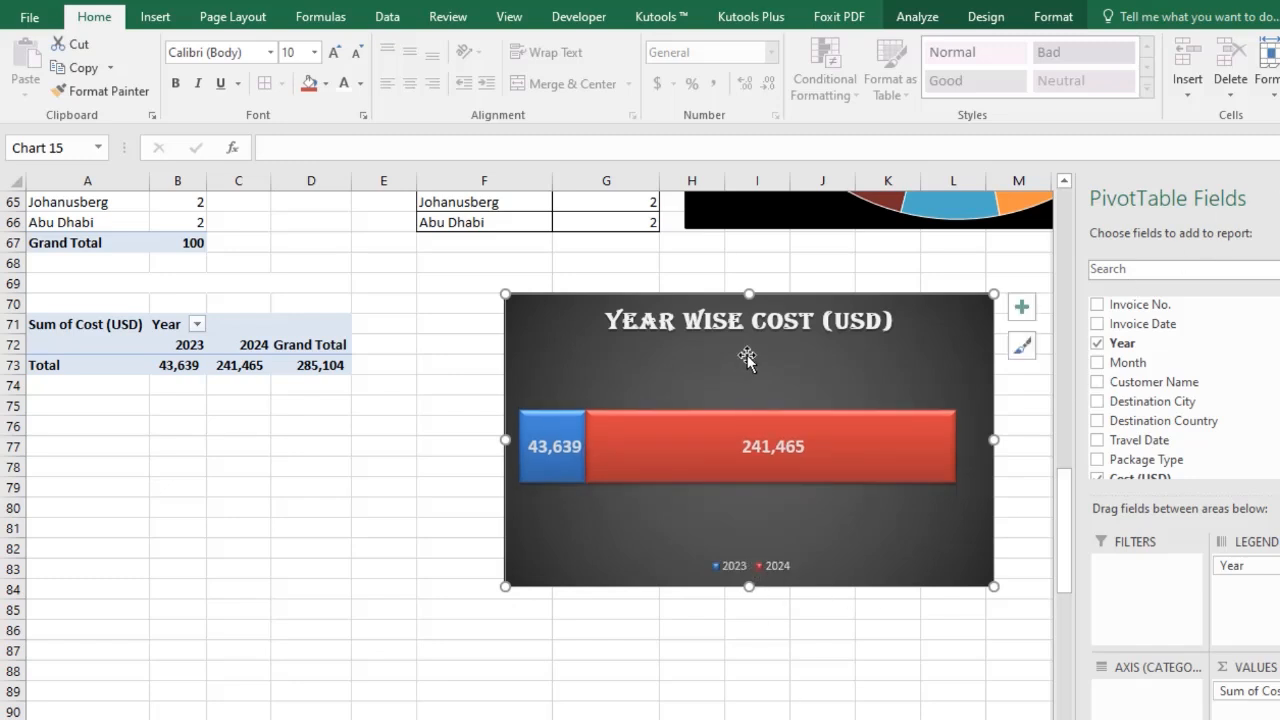
pyautogui.click(737, 553)
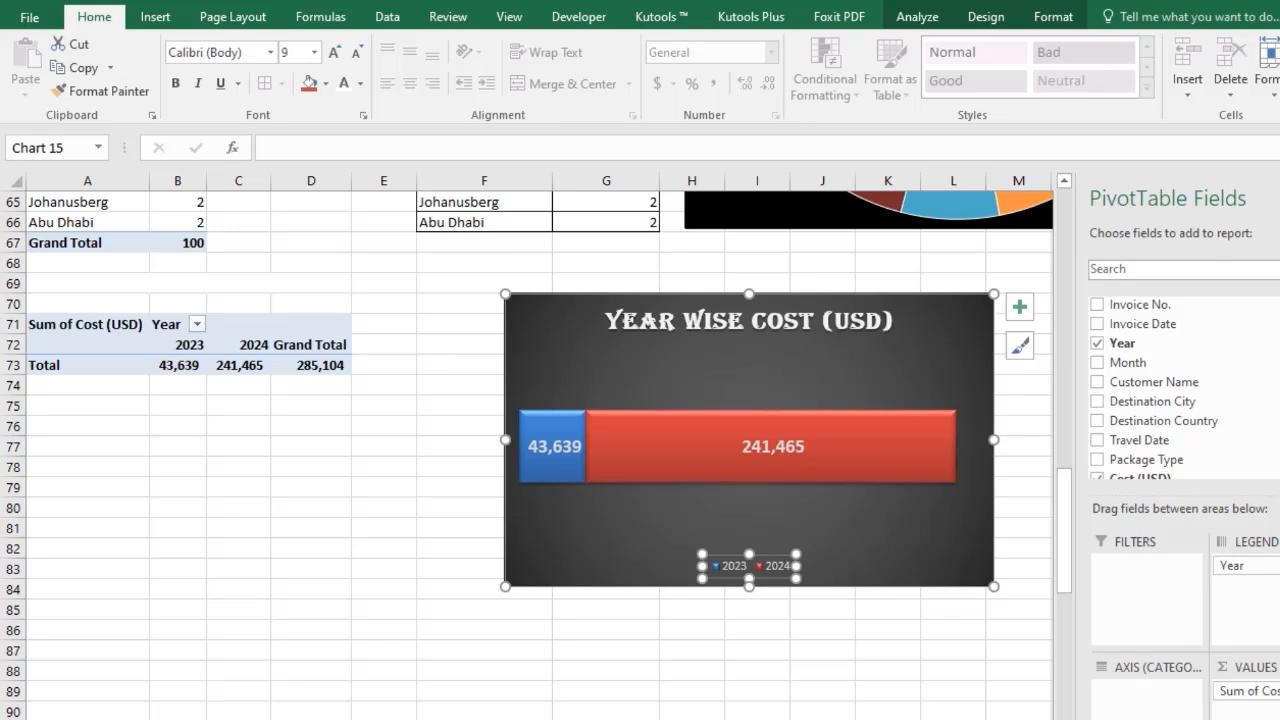
pyautogui.click(766, 628)
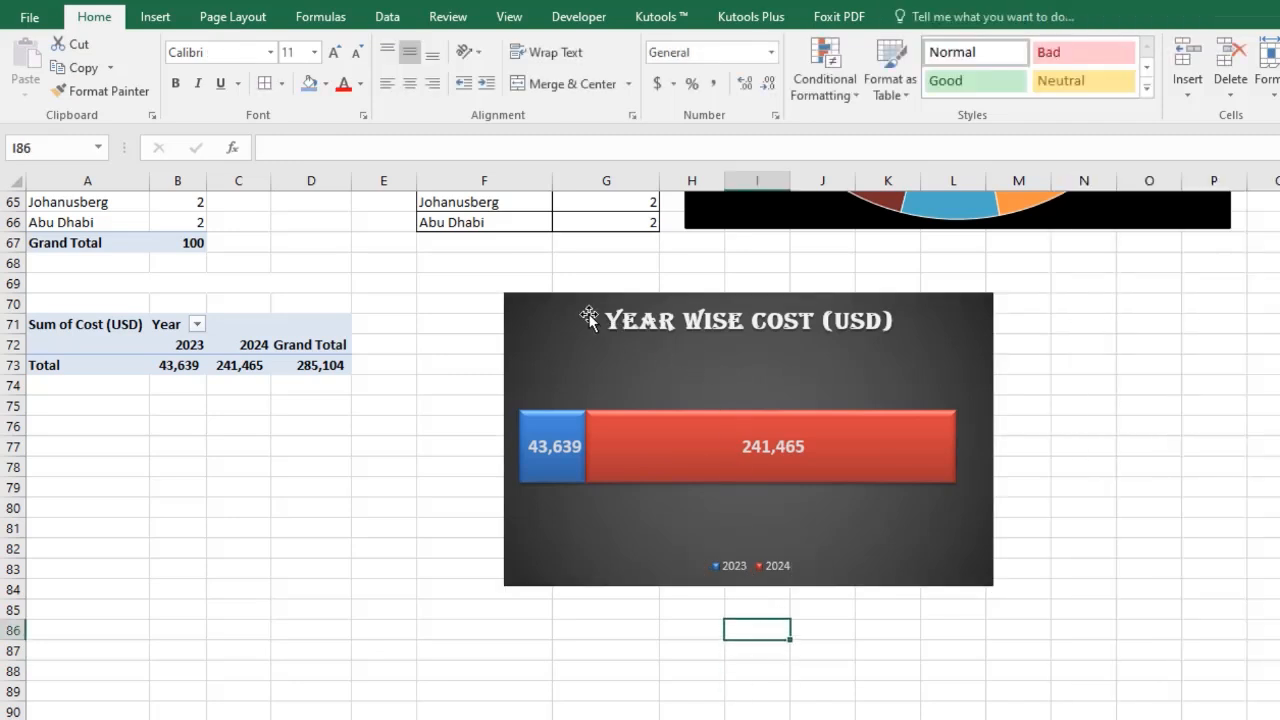
# Copy the year-wise cost chart and paste it onto the dashboard sheet beside the city sunburst chart.
pyautogui.click(589, 318)
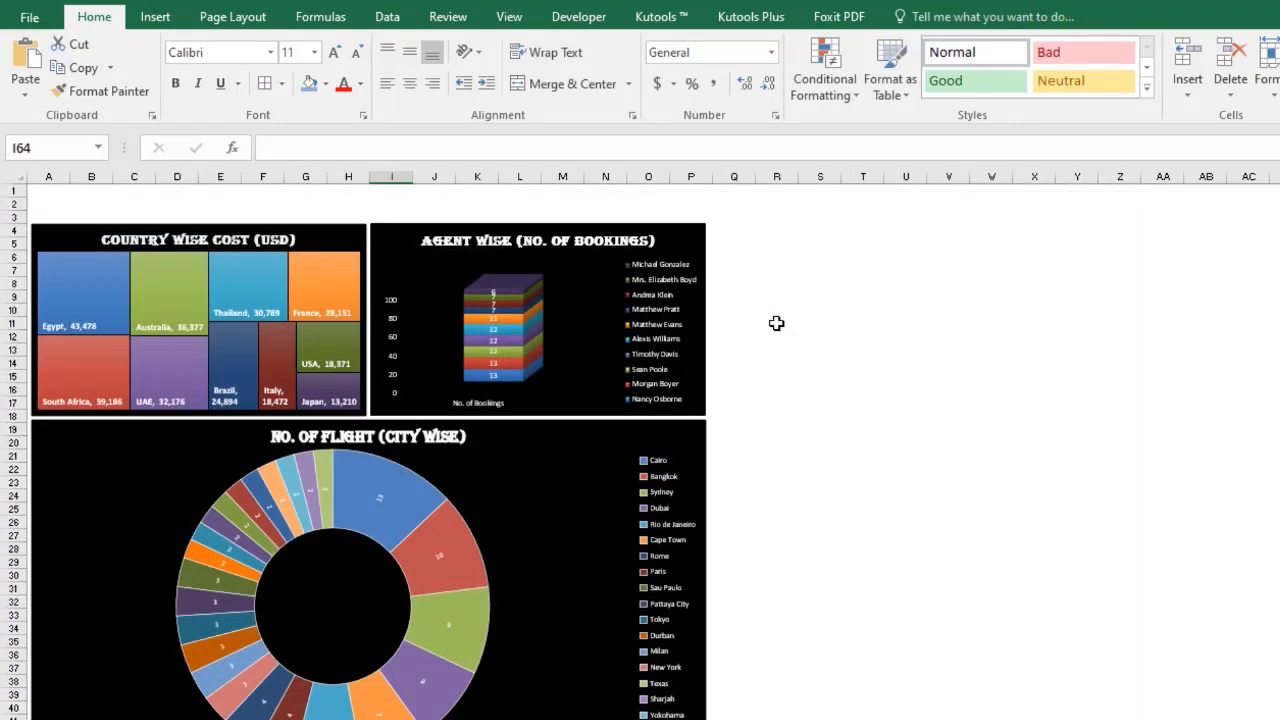
pyautogui.click(765, 438)
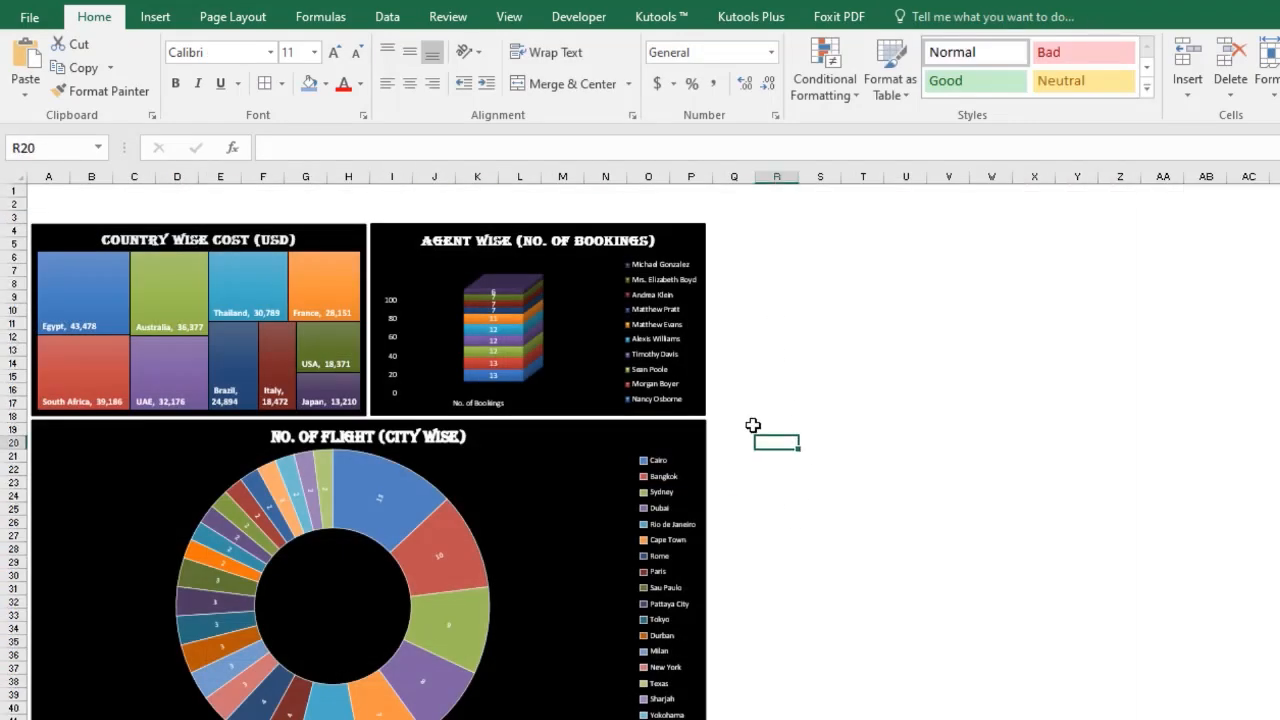
pyautogui.hotkey('ctrl', 'v')
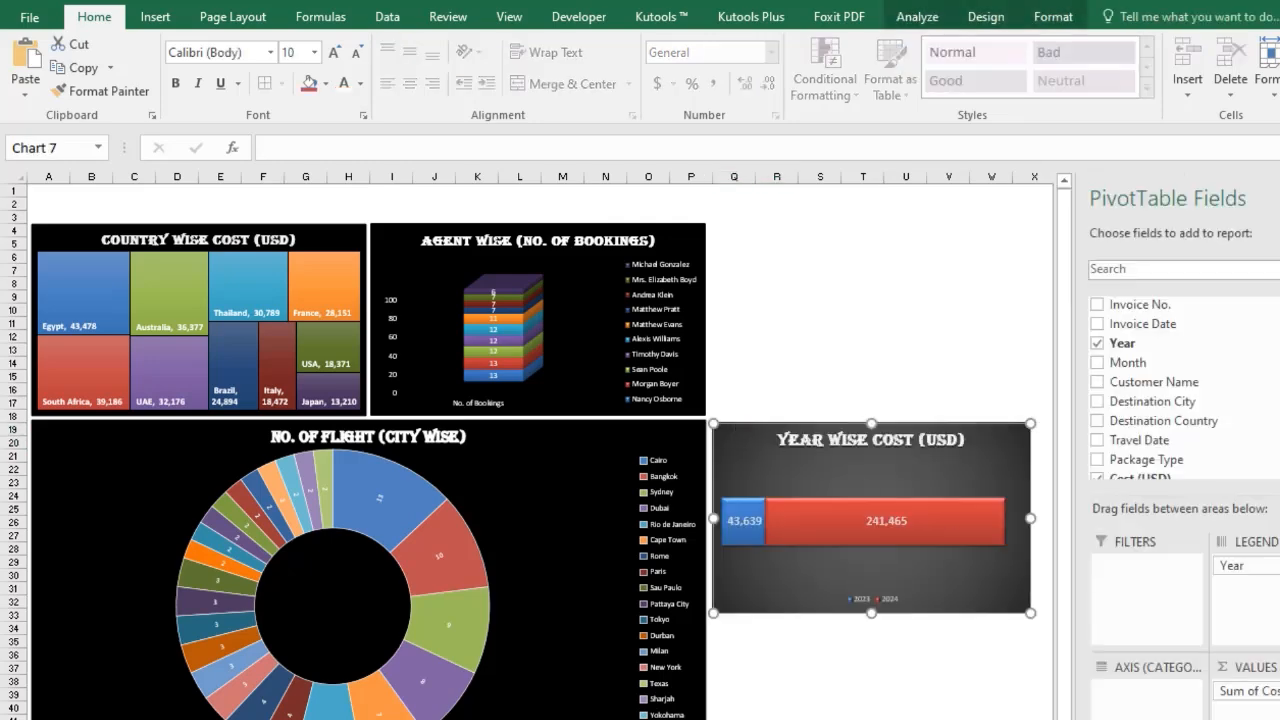
# Resize and move the pasted chart so it sits beside the lower half of the city sunburst chart.
pyautogui.keyDown('ctrl'); pyautogui.scroll(2, 527, 446); pyautogui.keyUp('ctrl')
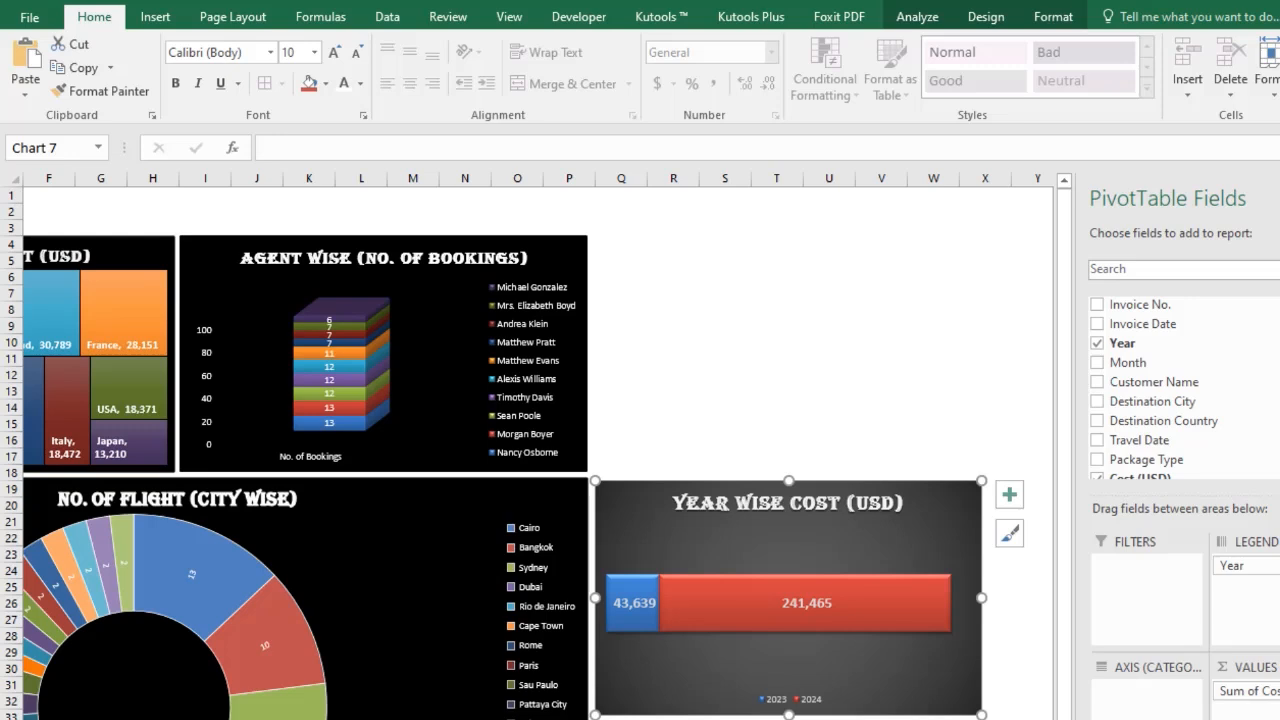
pyautogui.click(1279, 198)
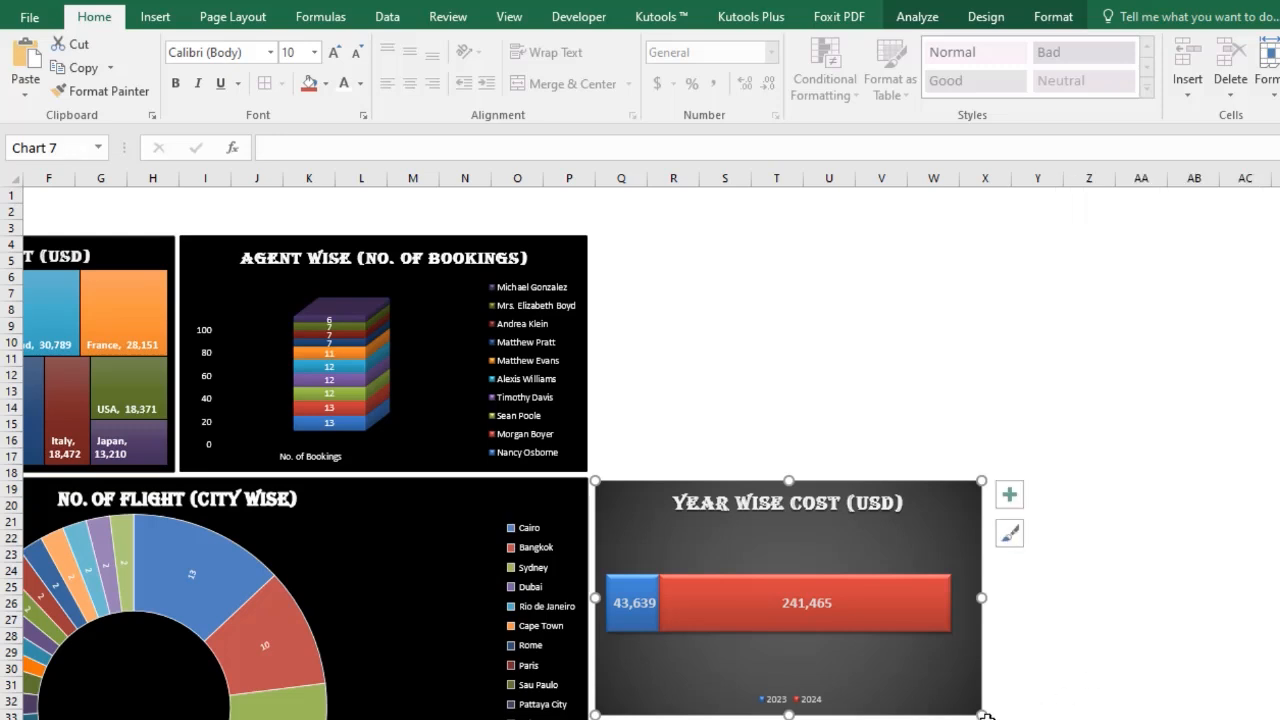
pyautogui.moveTo(981, 713); pyautogui.dragTo(1033, 658)
pyautogui.scroll(-1, 1033, 658)
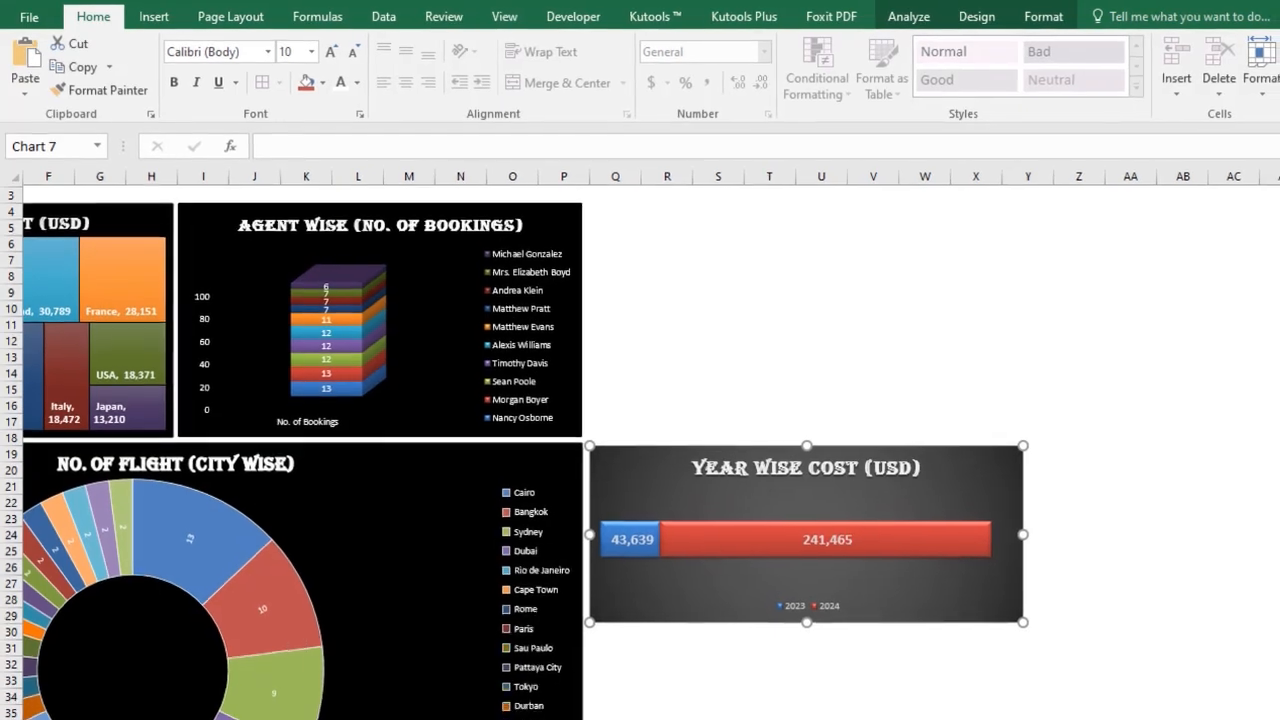
pyautogui.scroll(-2, 847, 522)
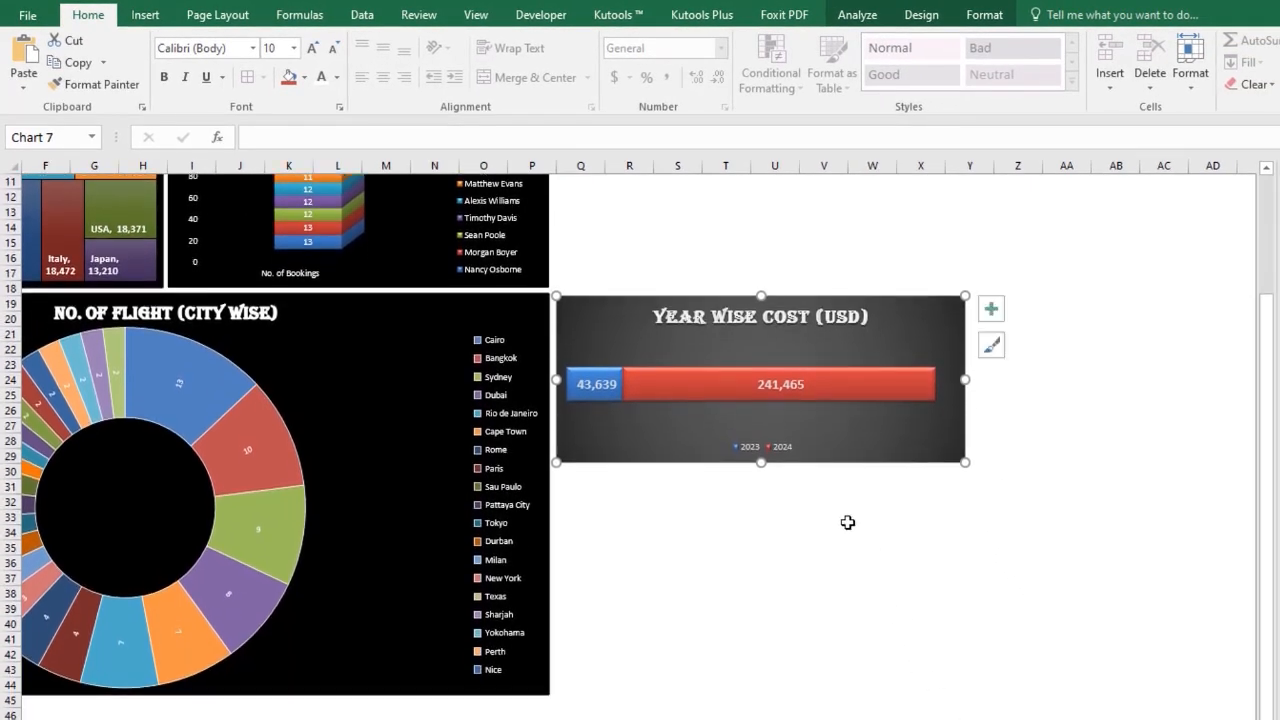
pyautogui.moveTo(721, 455); pyautogui.dragTo(721, 682)
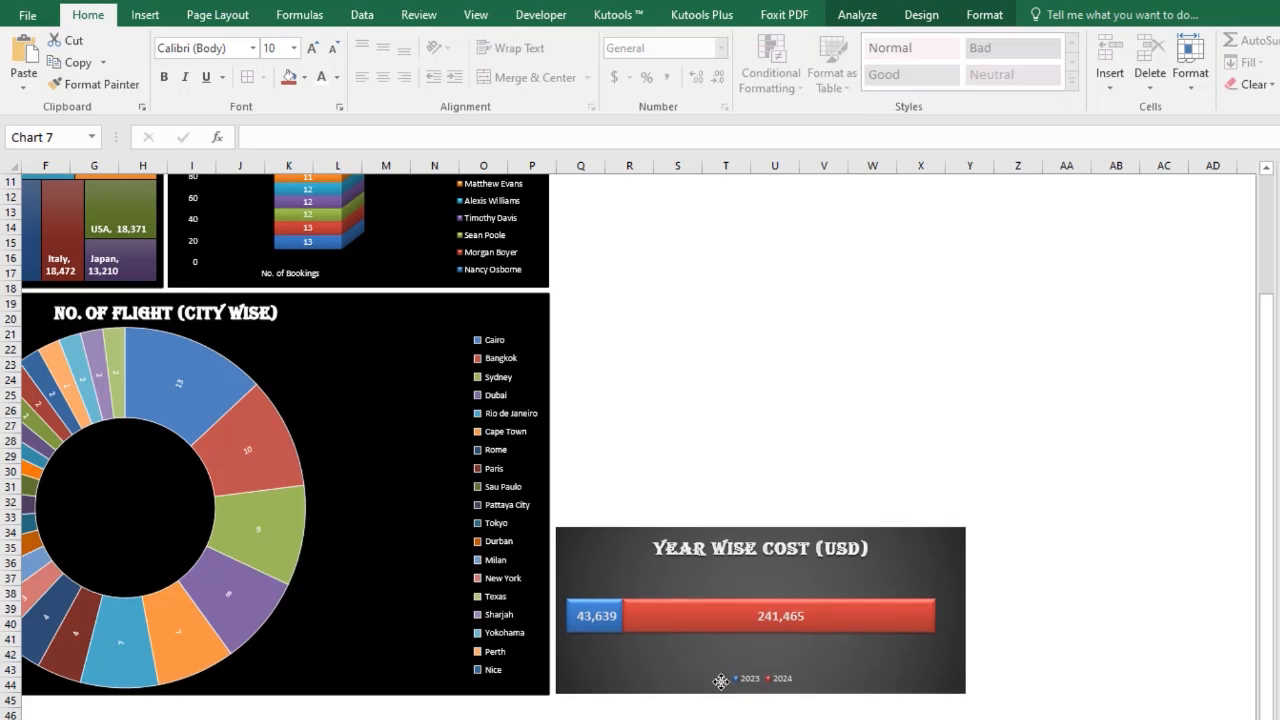
pyautogui.moveTo(965, 528); pyautogui.dragTo(968, 539)
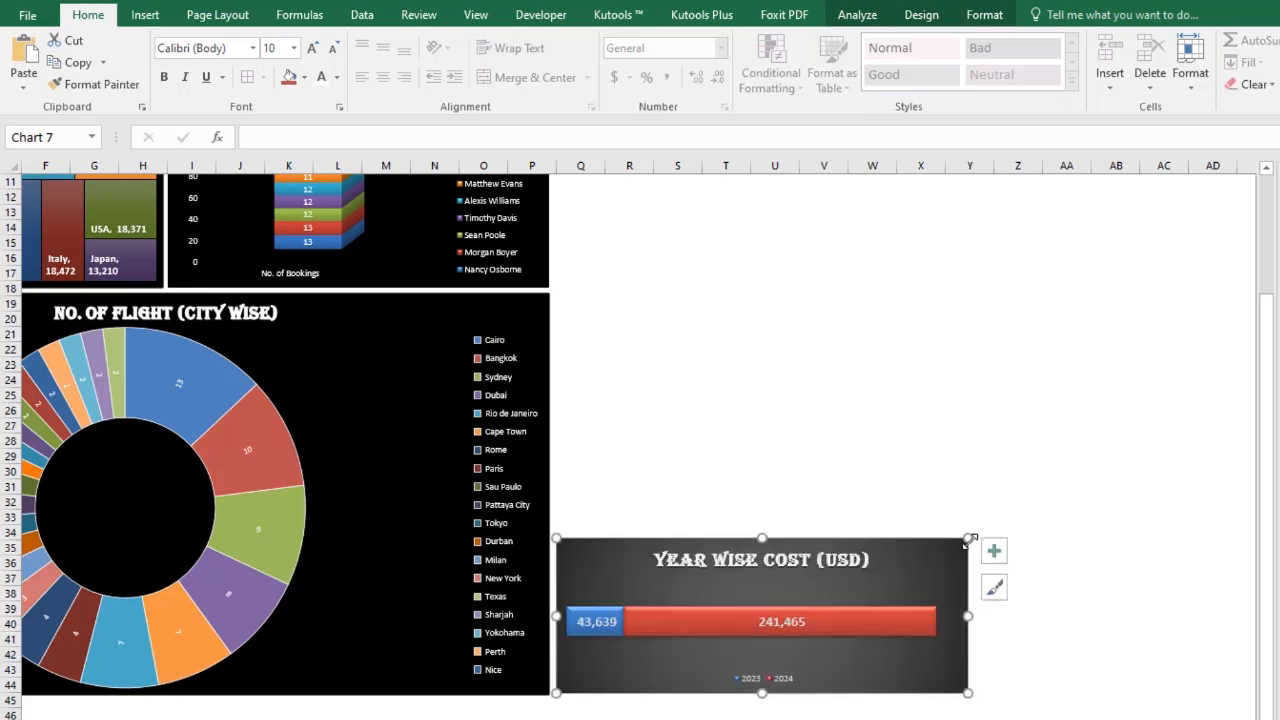
pyautogui.click(652, 566)
pyautogui.moveTo(629, 557); pyautogui.dragTo(628, 556)
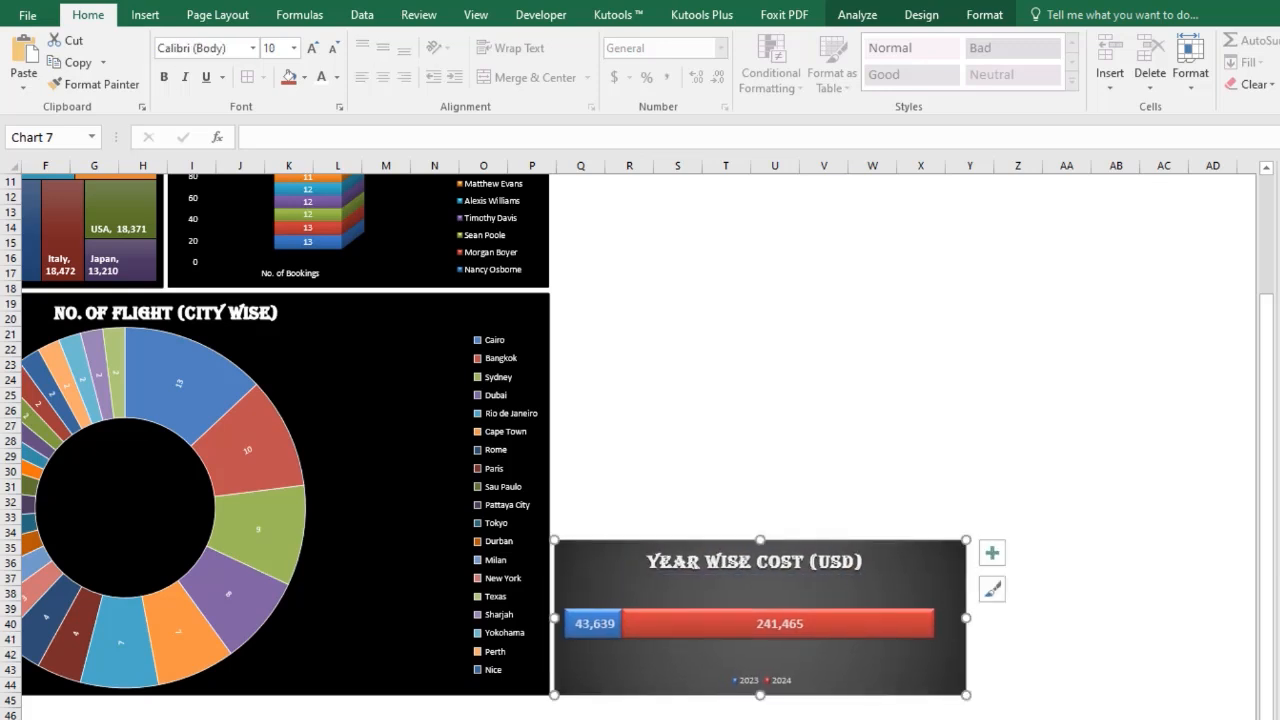
# Apply the "Light 1 Outline, Colored Fill - Black, Dark 1" shape style to the pasted chart.
pyautogui.click(859, 15)
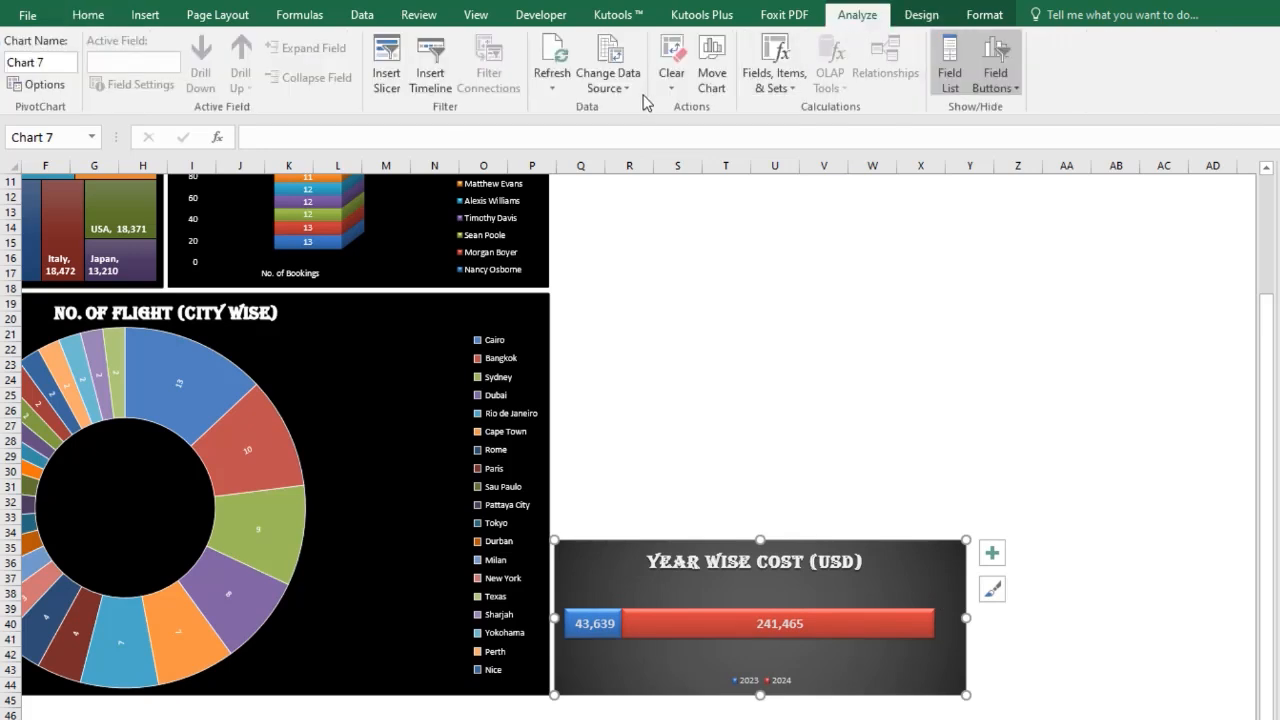
pyautogui.click(927, 14)
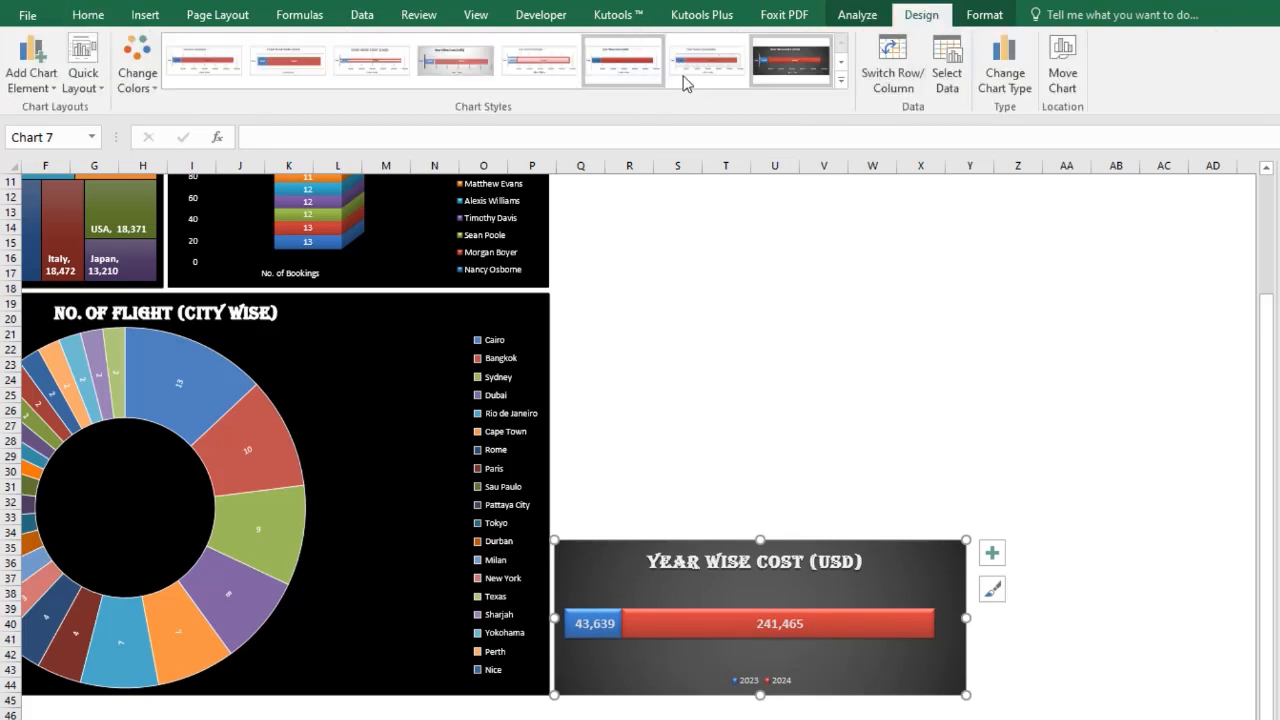
pyautogui.click(985, 15)
pyautogui.click(673, 88)
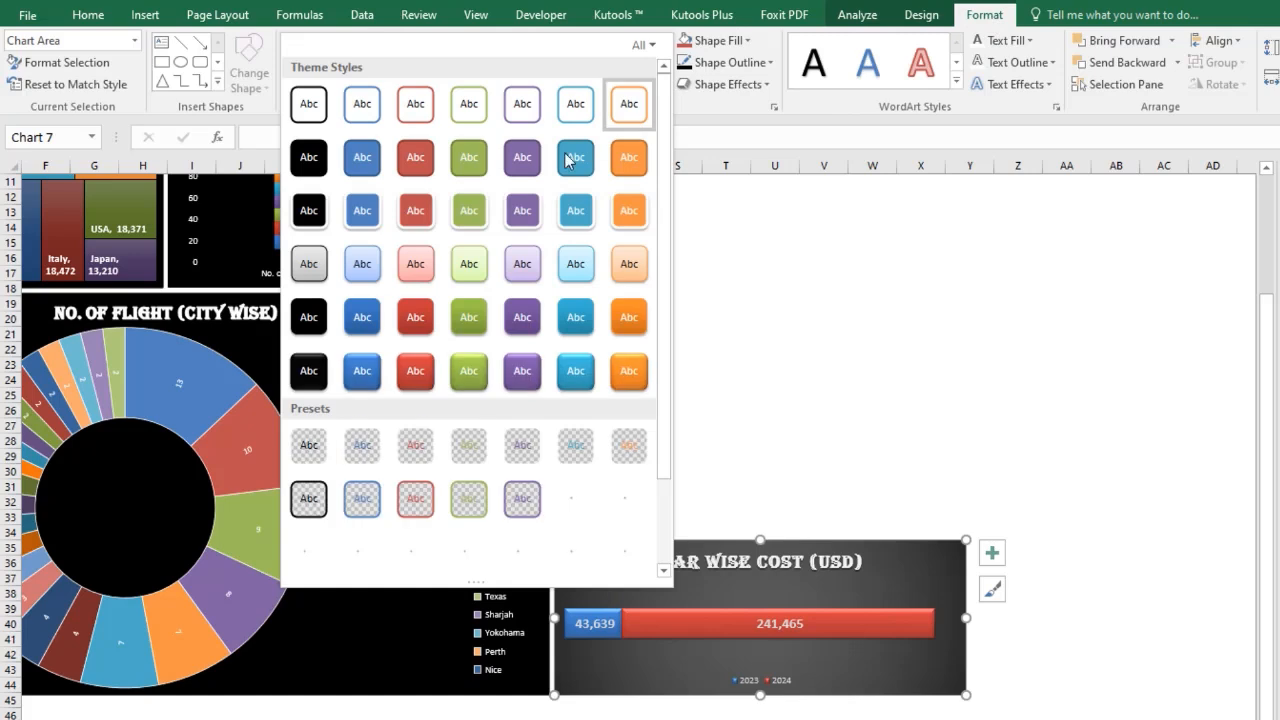
pyautogui.click(308, 211)
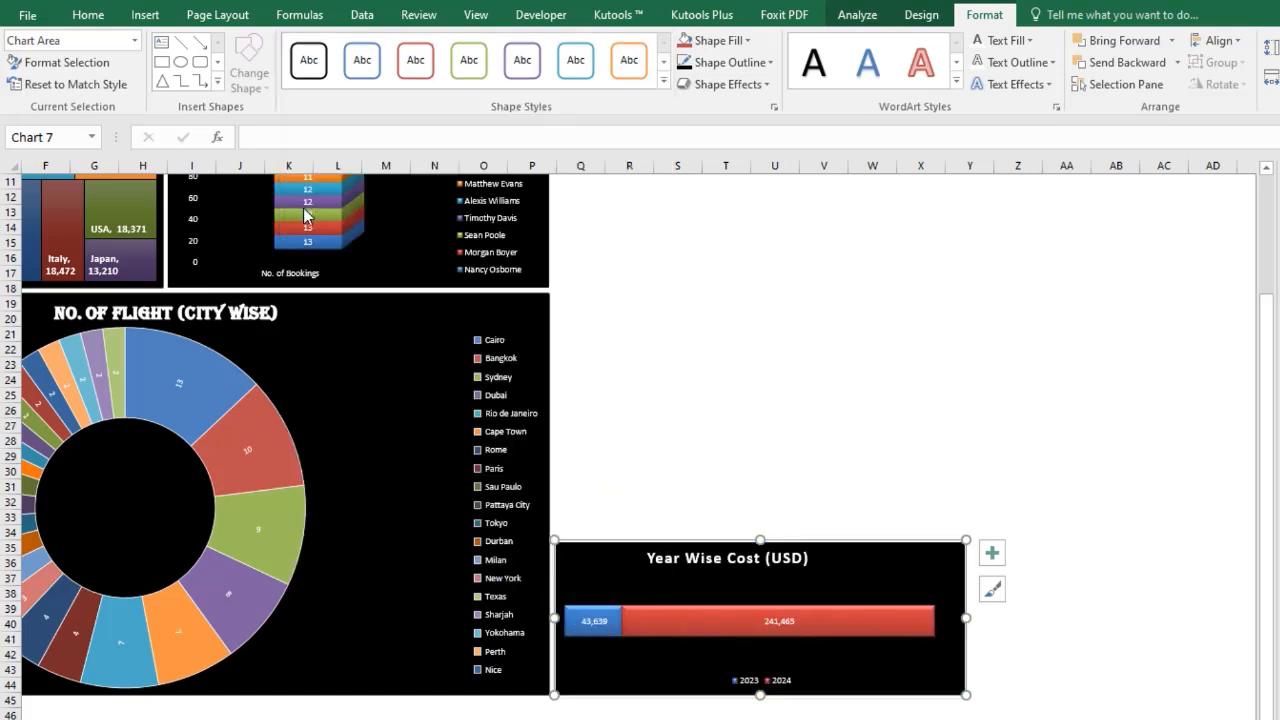
# Set the pasted chart's title font to Algerian at 20 pt.
pyautogui.click(688, 568)
pyautogui.click(685, 558)
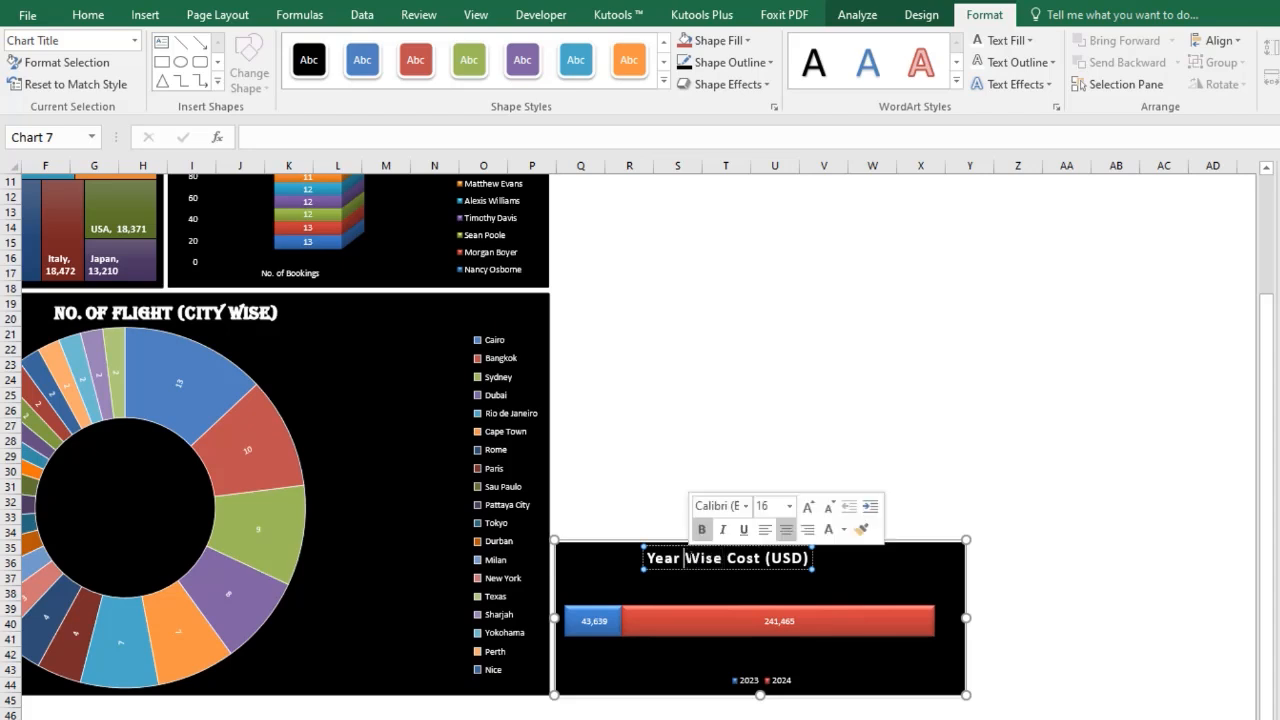
pyautogui.tripleClick(685, 558)
pyautogui.click(96, 16)
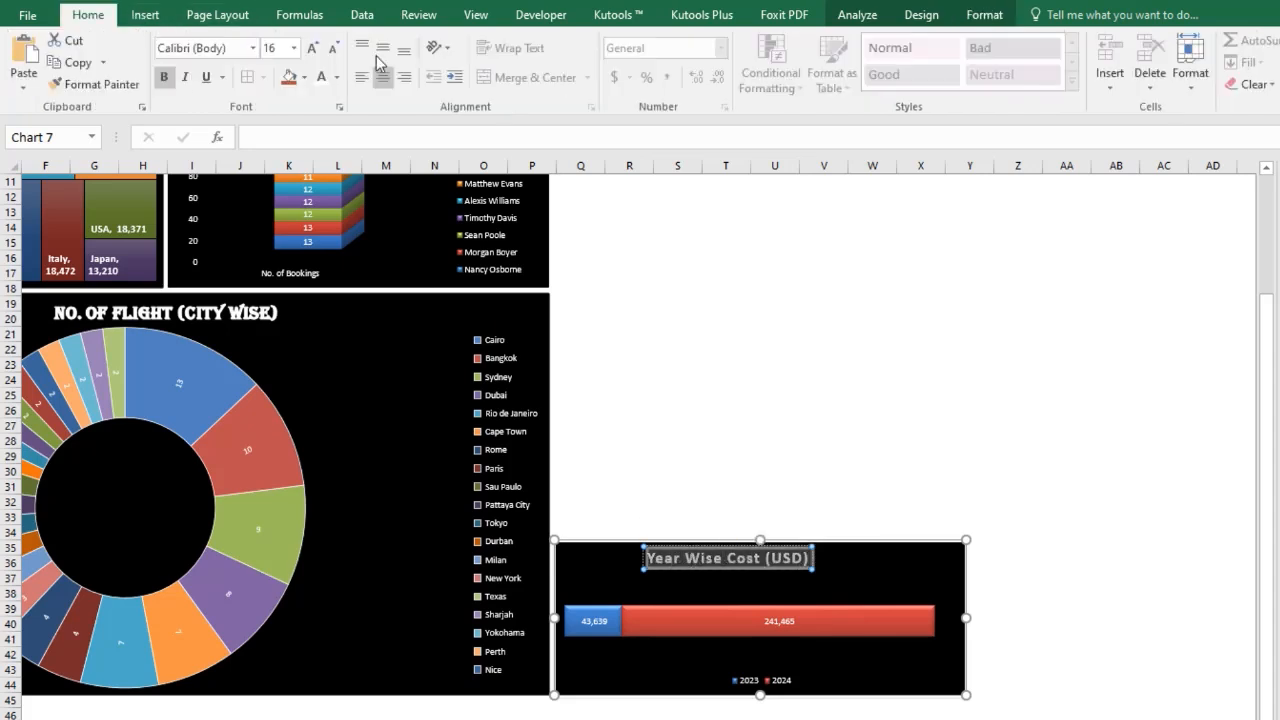
pyautogui.click(253, 48)
pyautogui.click(275, 165)
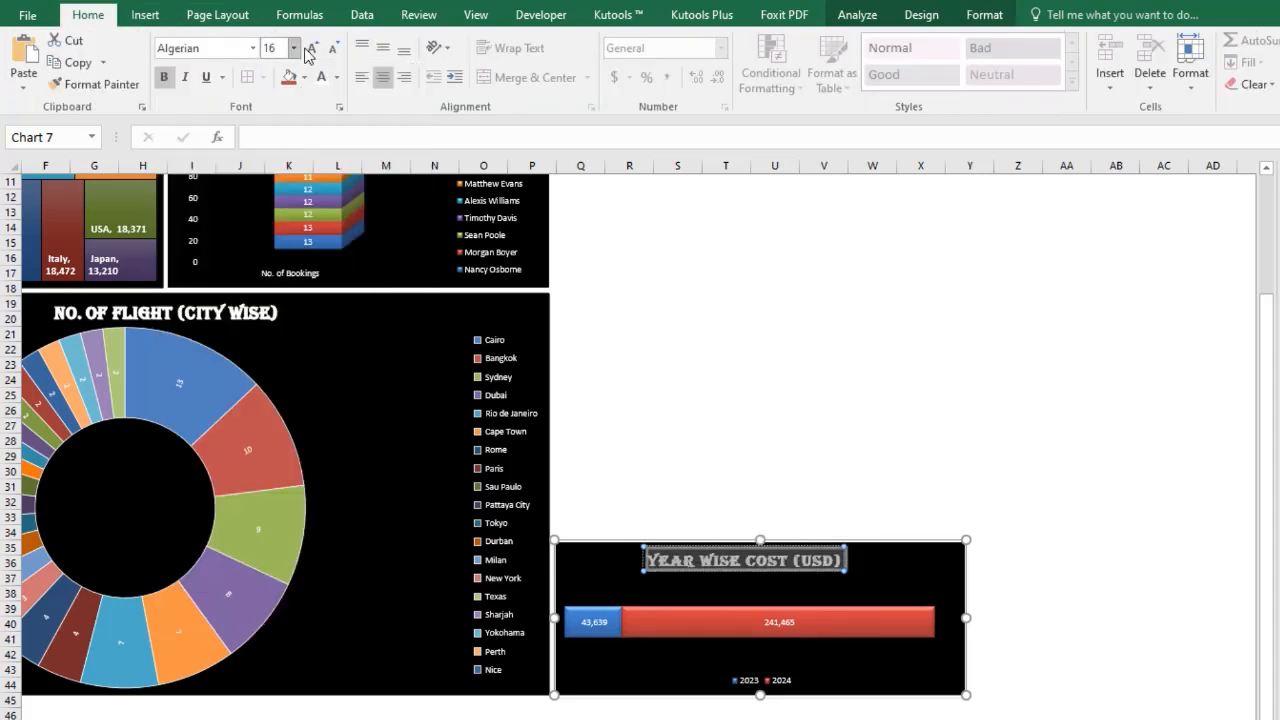
pyautogui.click(311, 48)
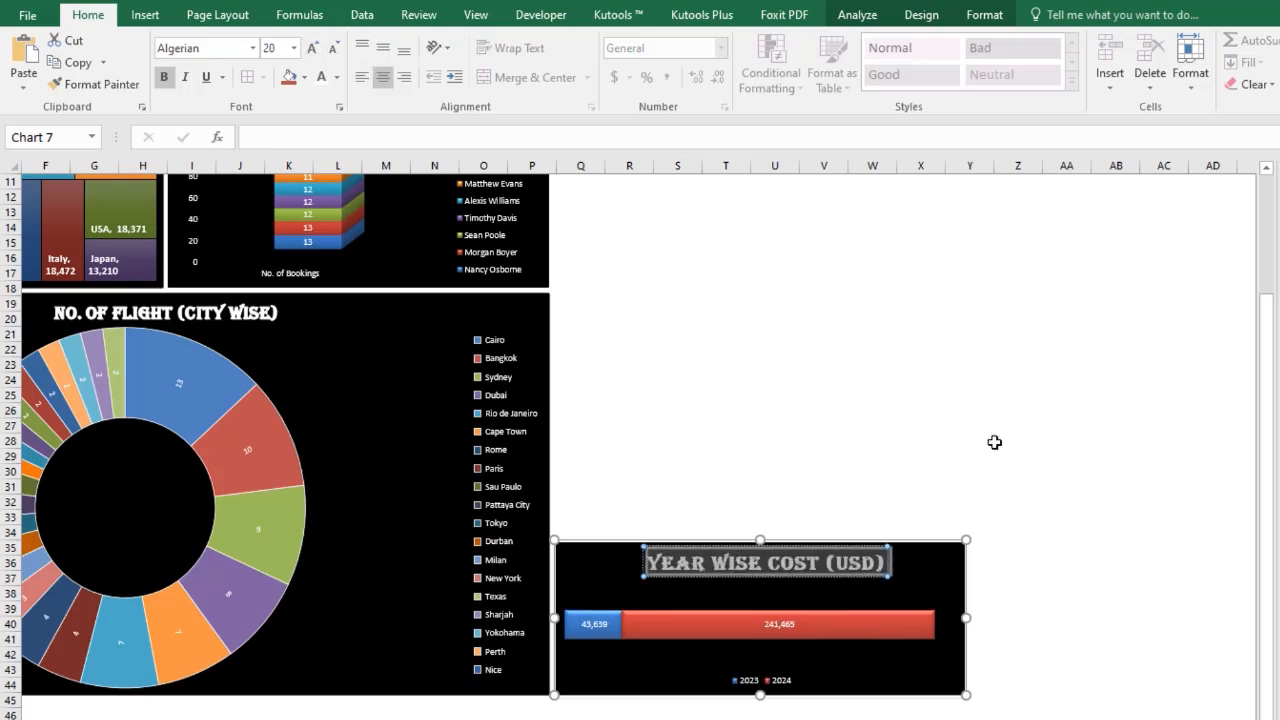
pyautogui.click(1063, 555)
pyautogui.click(771, 452)
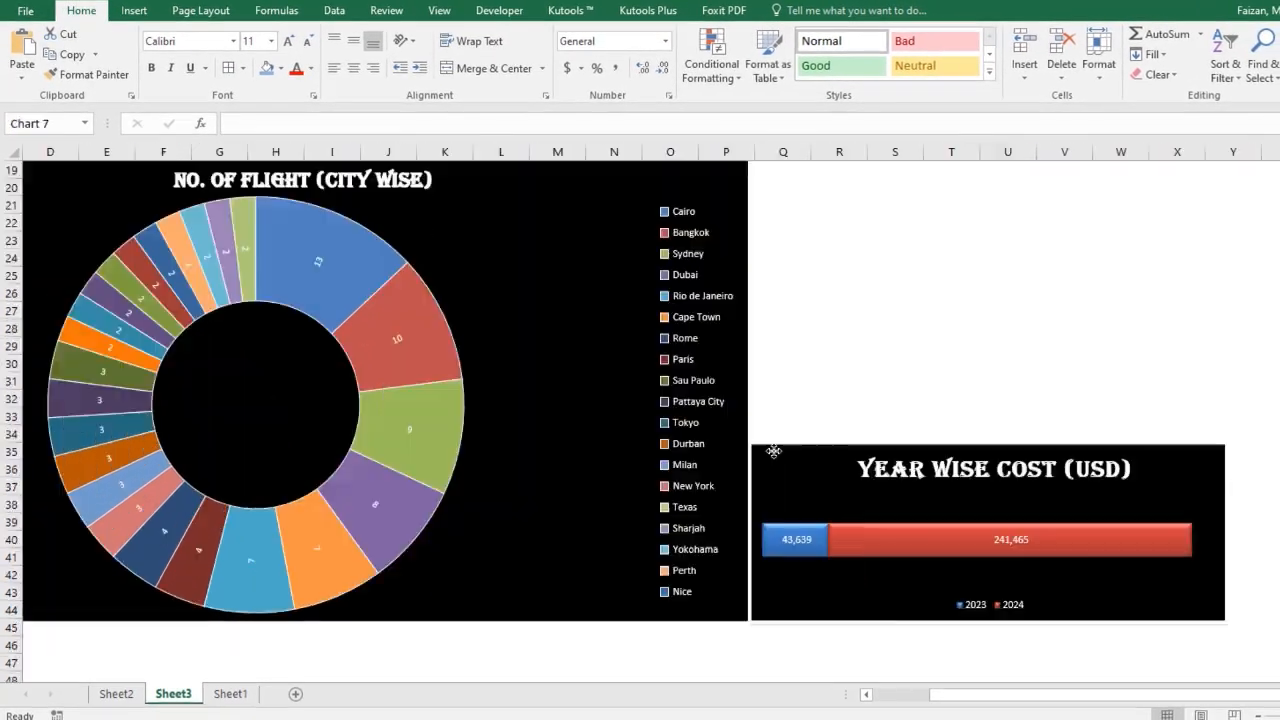
pyautogui.click(884, 675)
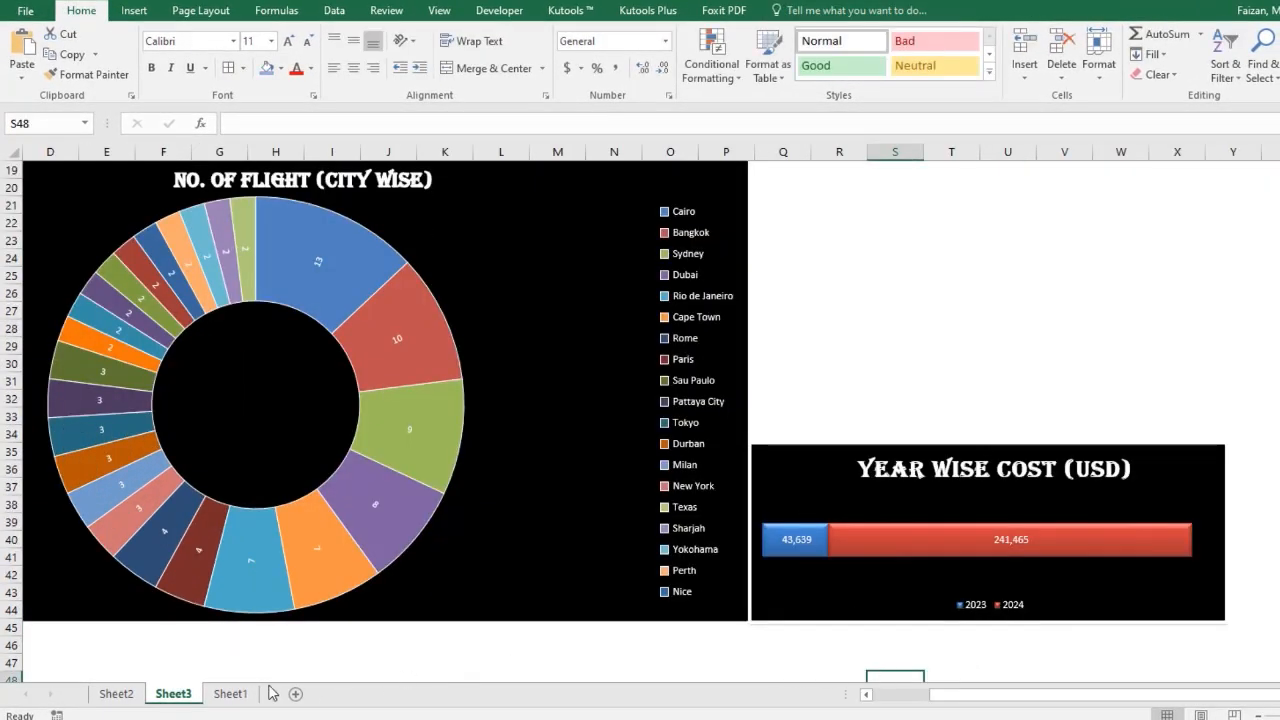
# Copy the year-wise cost pivot table on Sheet2 and paste it below at cell A88.
pyautogui.click(114, 693)
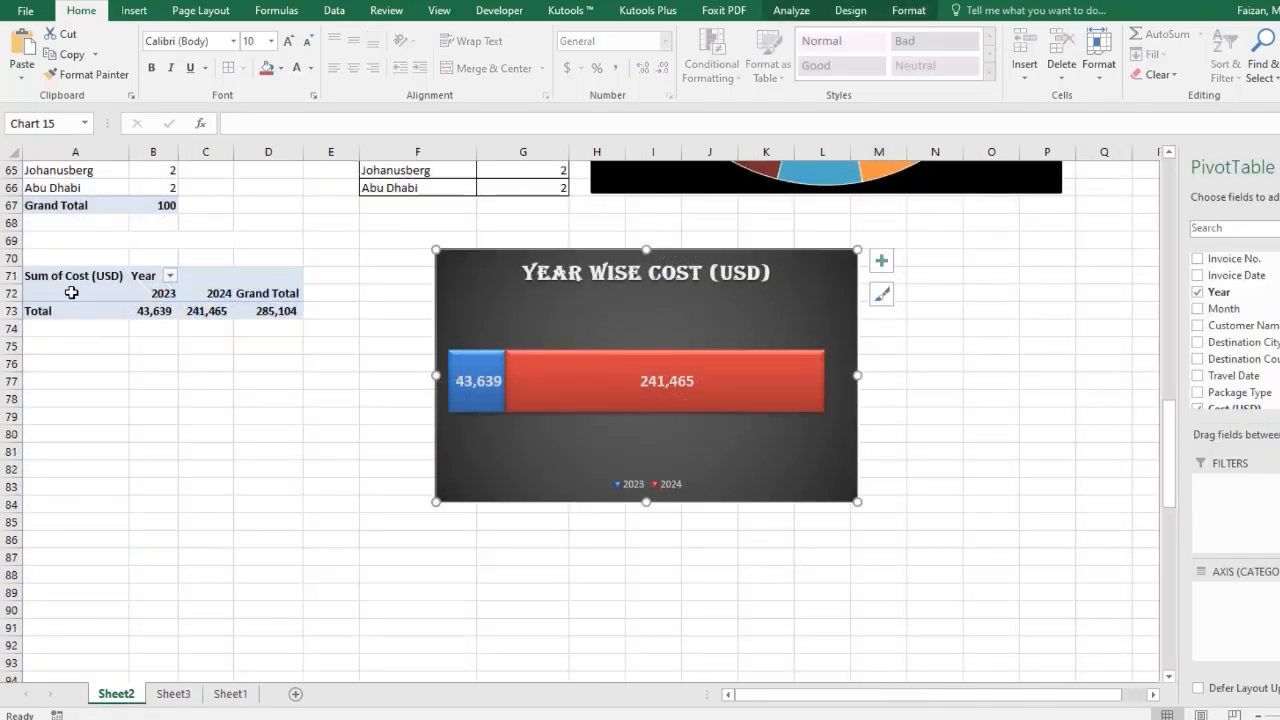
pyautogui.click(38, 277)
pyautogui.rightClick(38, 277)
pyautogui.click(79, 289)
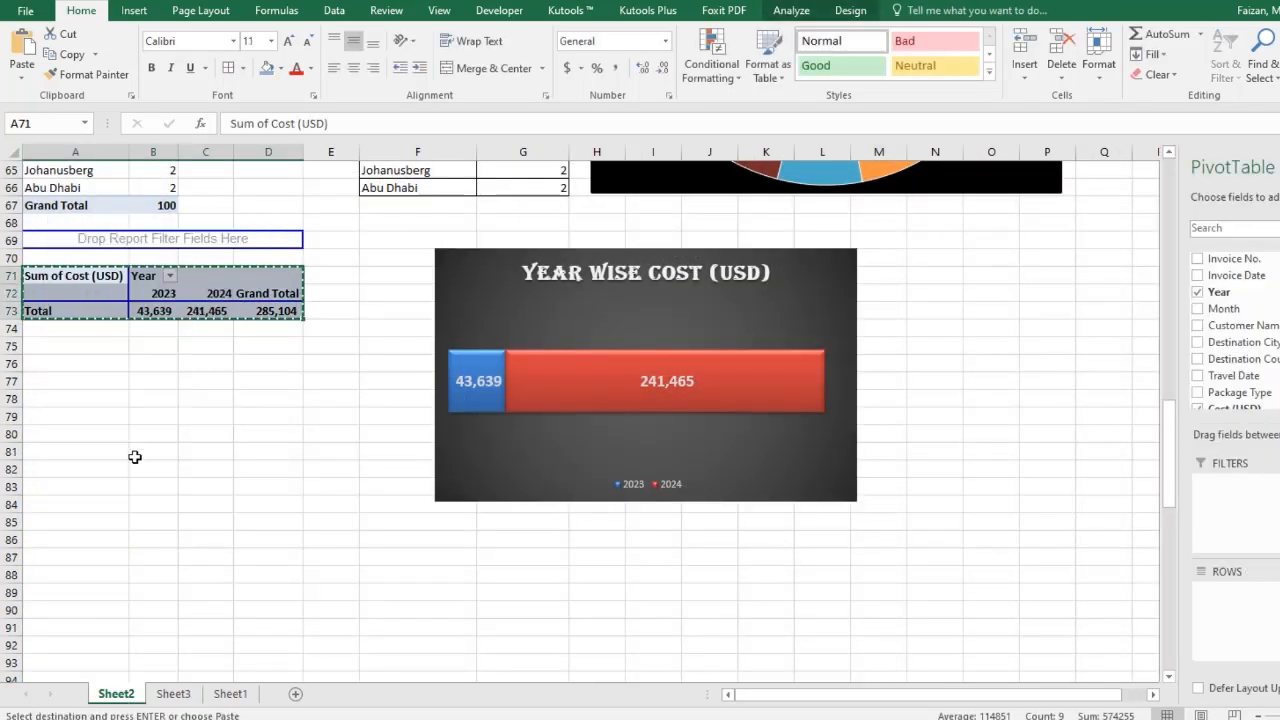
pyautogui.scroll(-1, 105, 562)
pyautogui.scroll(-2, 105, 562)
pyautogui.scroll(-1, 91, 279)
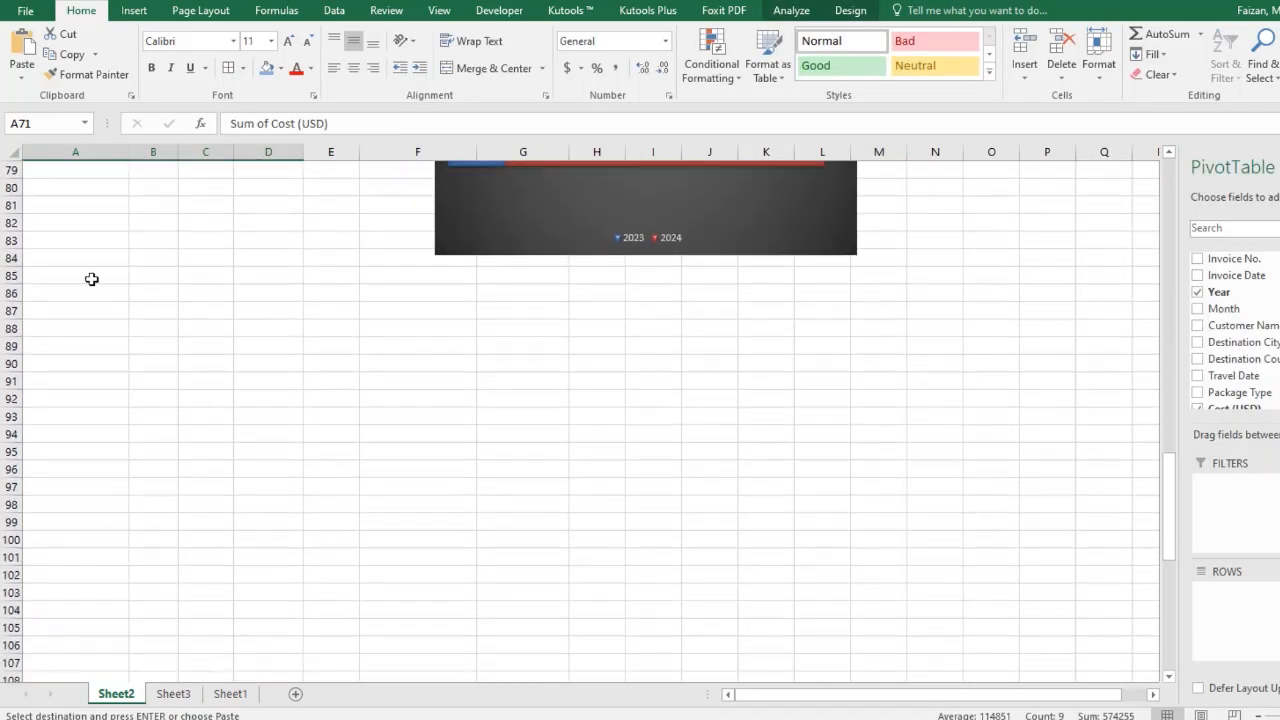
pyautogui.rightClick(85, 325)
pyautogui.click(118, 401)
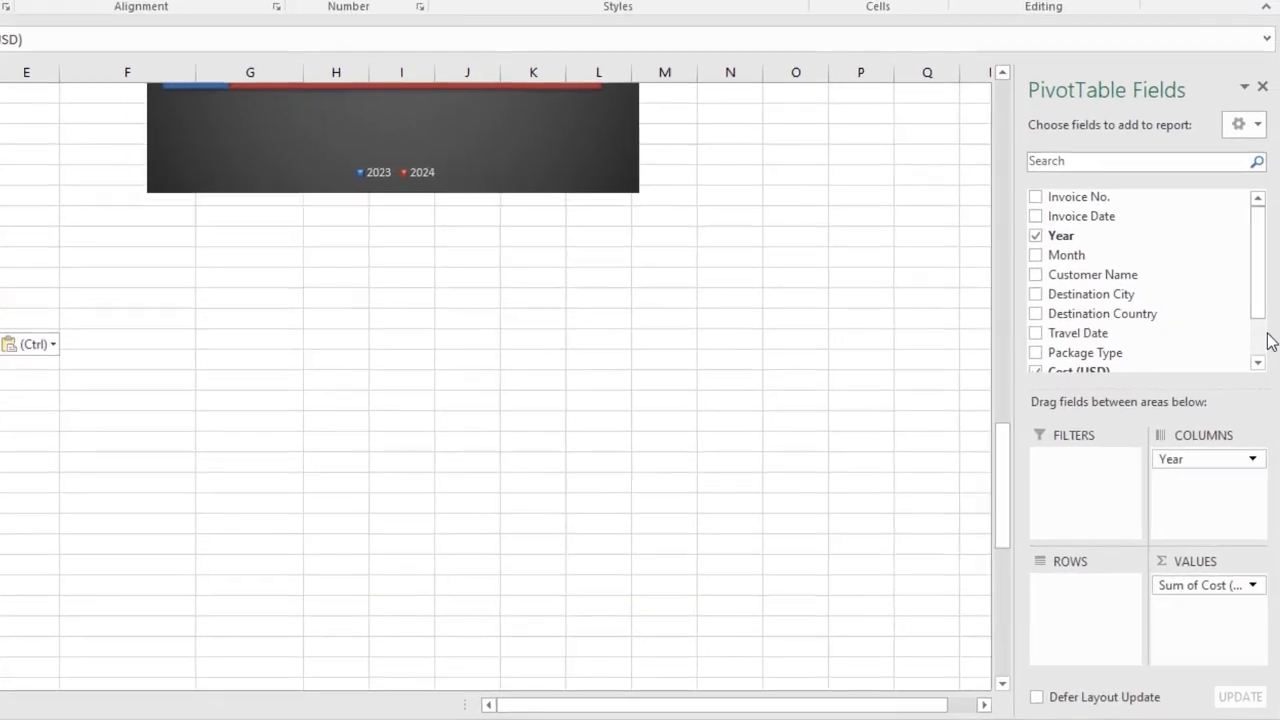
# Put Package Type in the copied pivot's rows and remove Year from its columns.
pyautogui.scroll(-1, 1257, 318)
pyautogui.moveTo(1120, 295); pyautogui.dragTo(1086, 606)
pyautogui.moveTo(1186, 458); pyautogui.dragTo(720, 410)
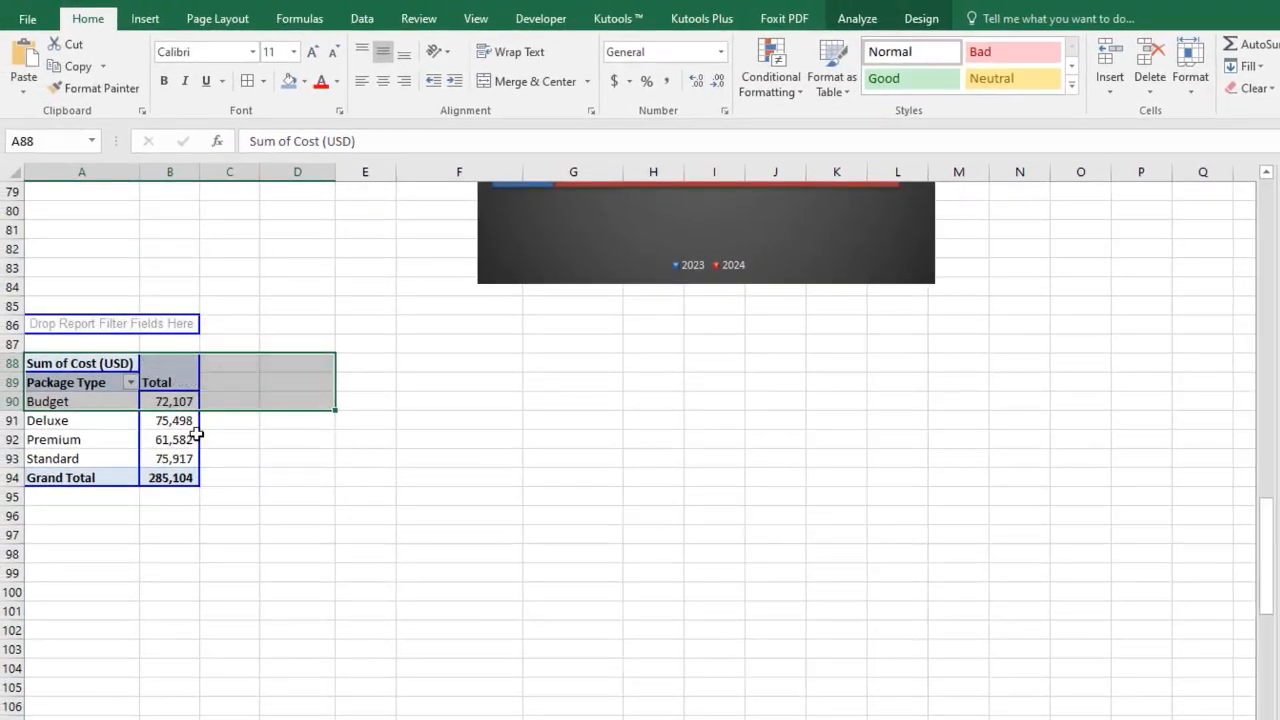
# Sort the package type costs from largest to smallest.
pyautogui.rightClick(177, 399)
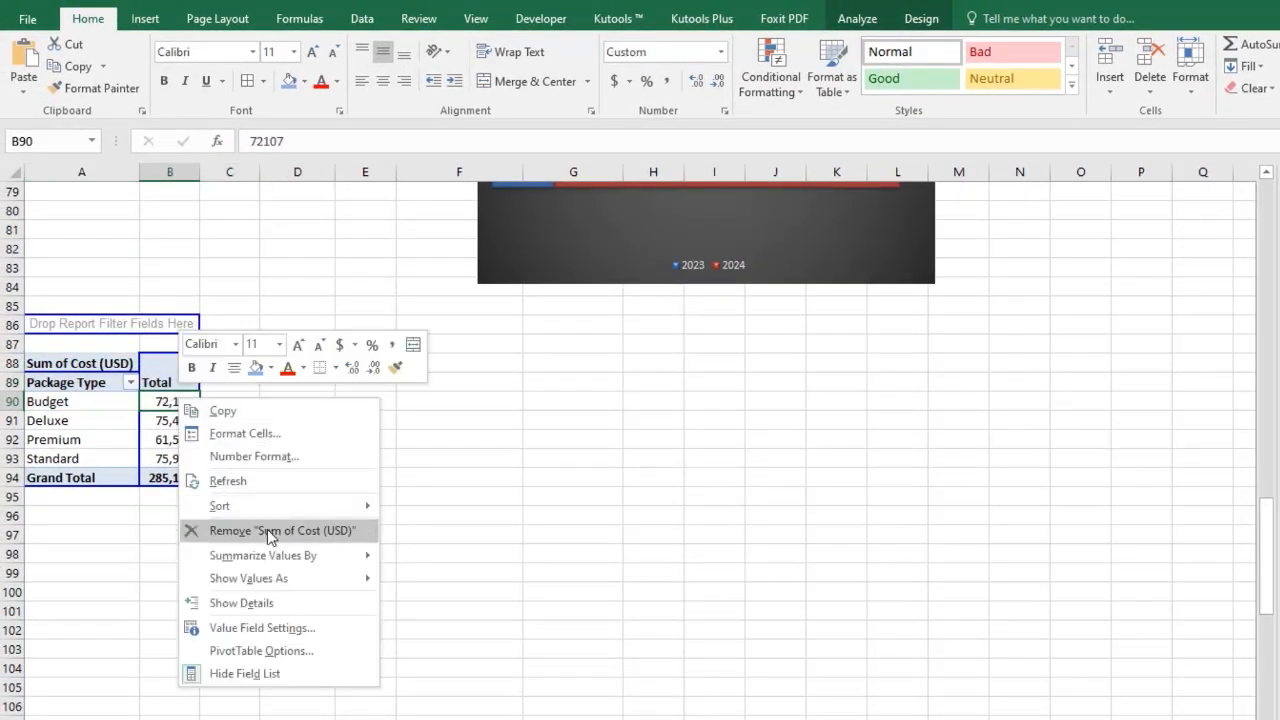
pyautogui.moveTo(300, 506)
pyautogui.click(432, 531)
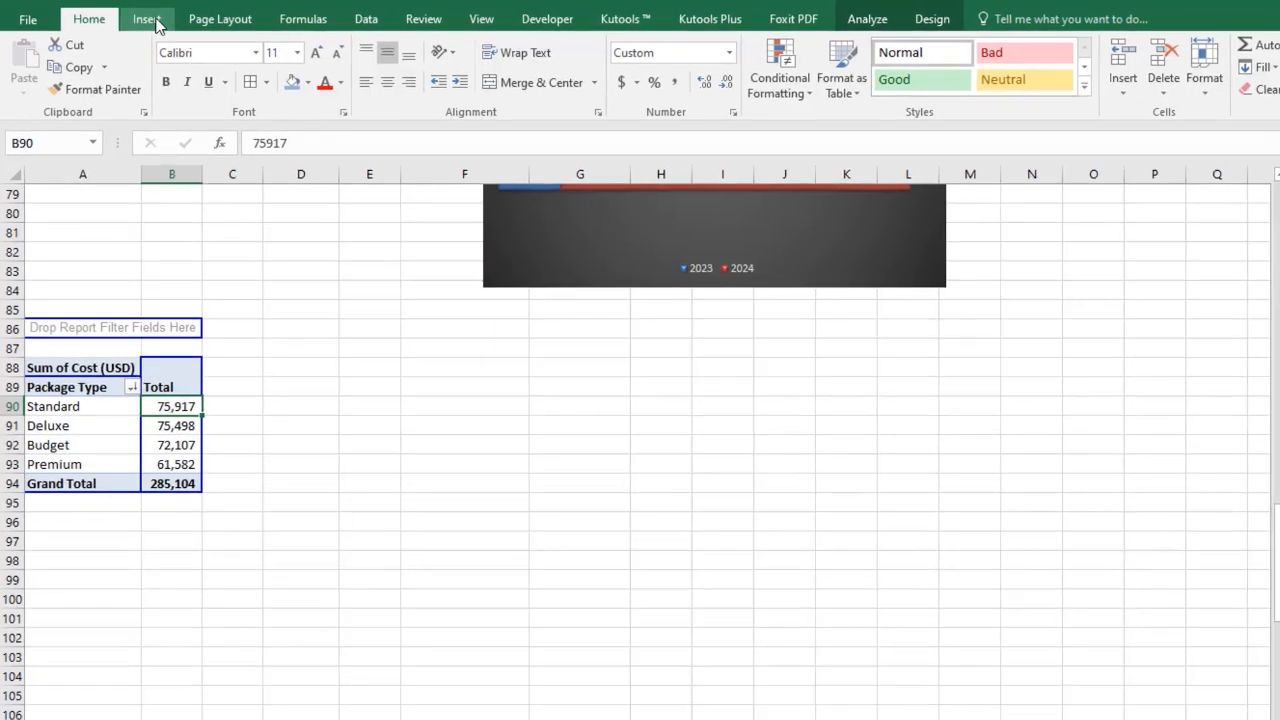
# Insert a 3-D column pivot chart from the package type pivot table.
pyautogui.click(155, 22)
pyautogui.click(654, 47)
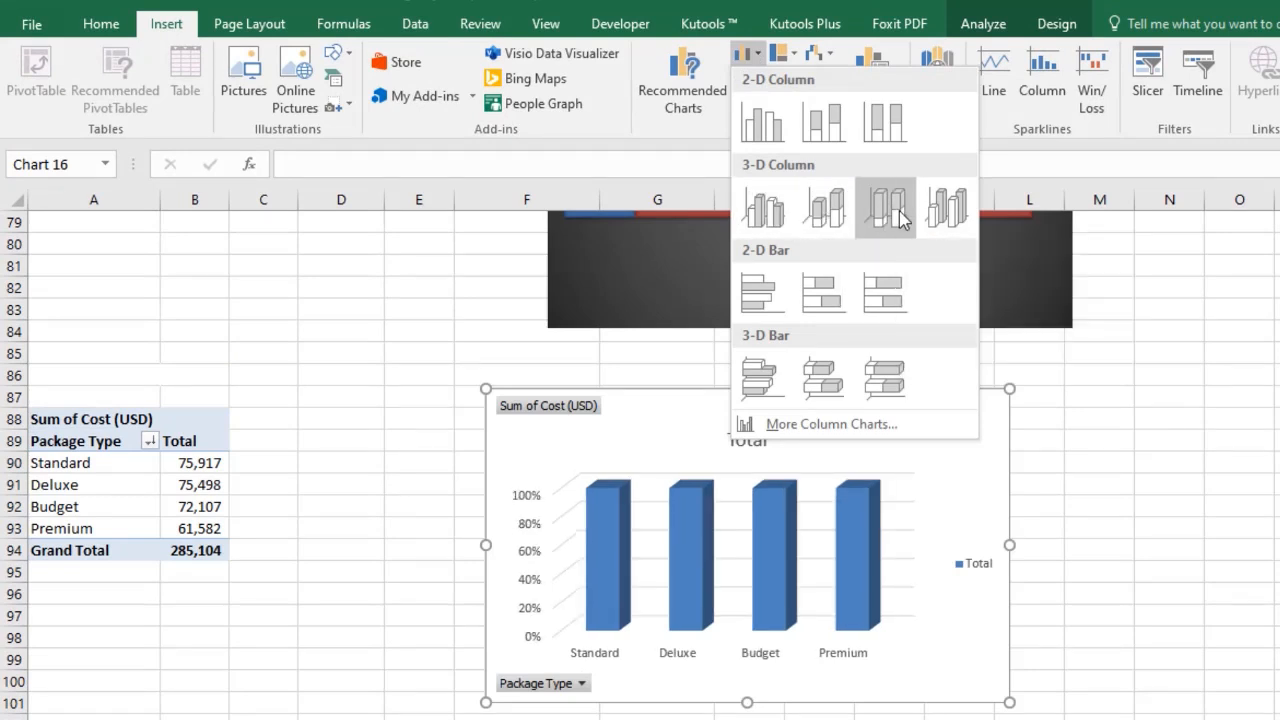
pyautogui.click(826, 212)
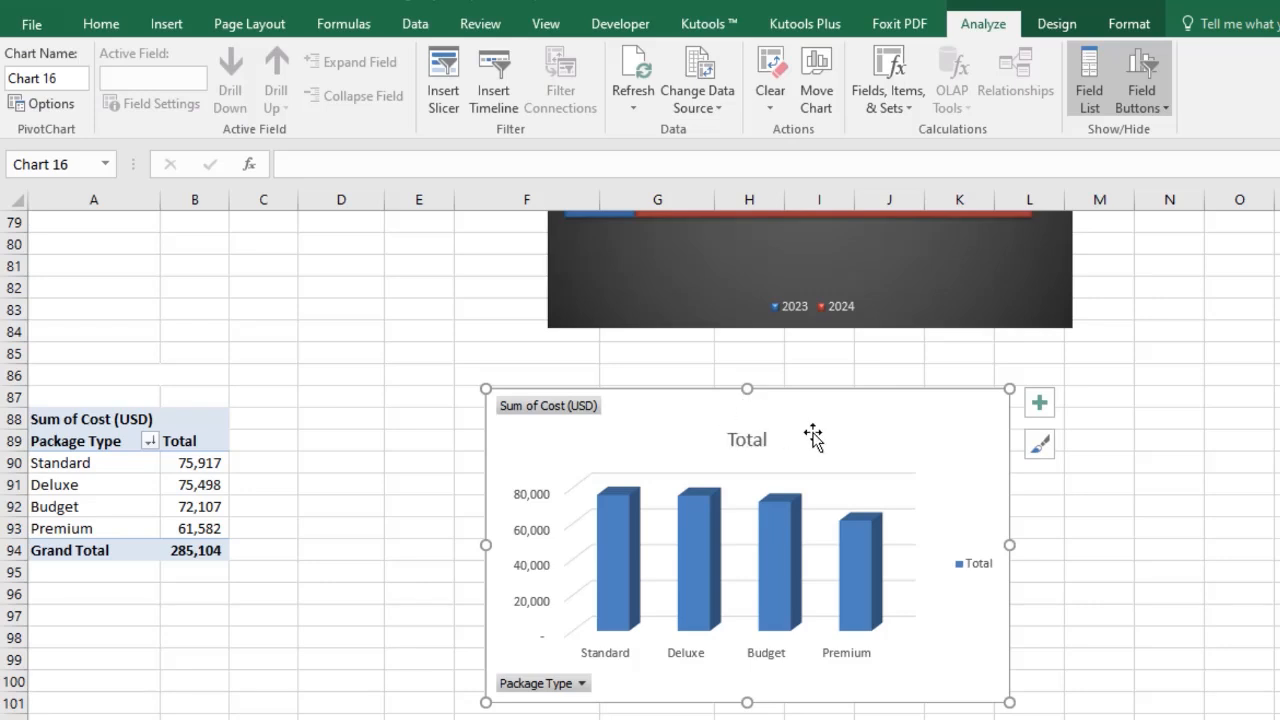
# Delete the chart's legend and apply the dark chart style.
pyautogui.click(980, 568)
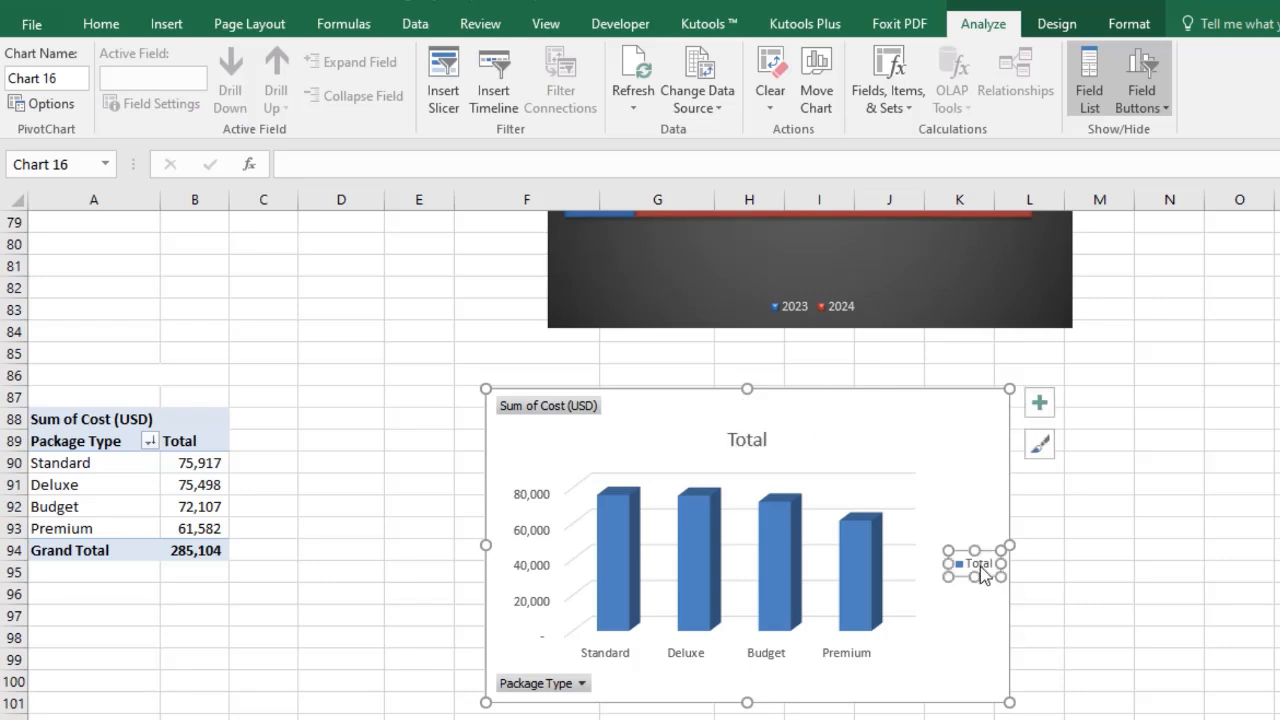
pyautogui.press('Delete')
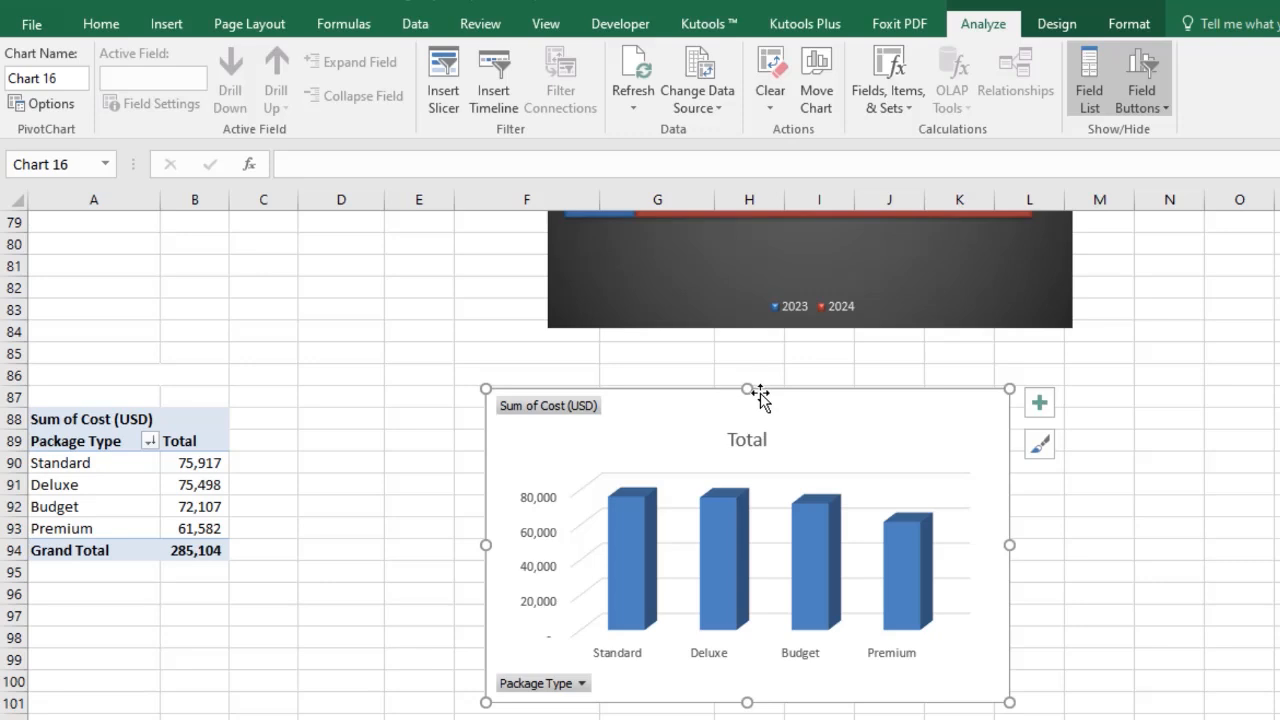
pyautogui.click(1055, 23)
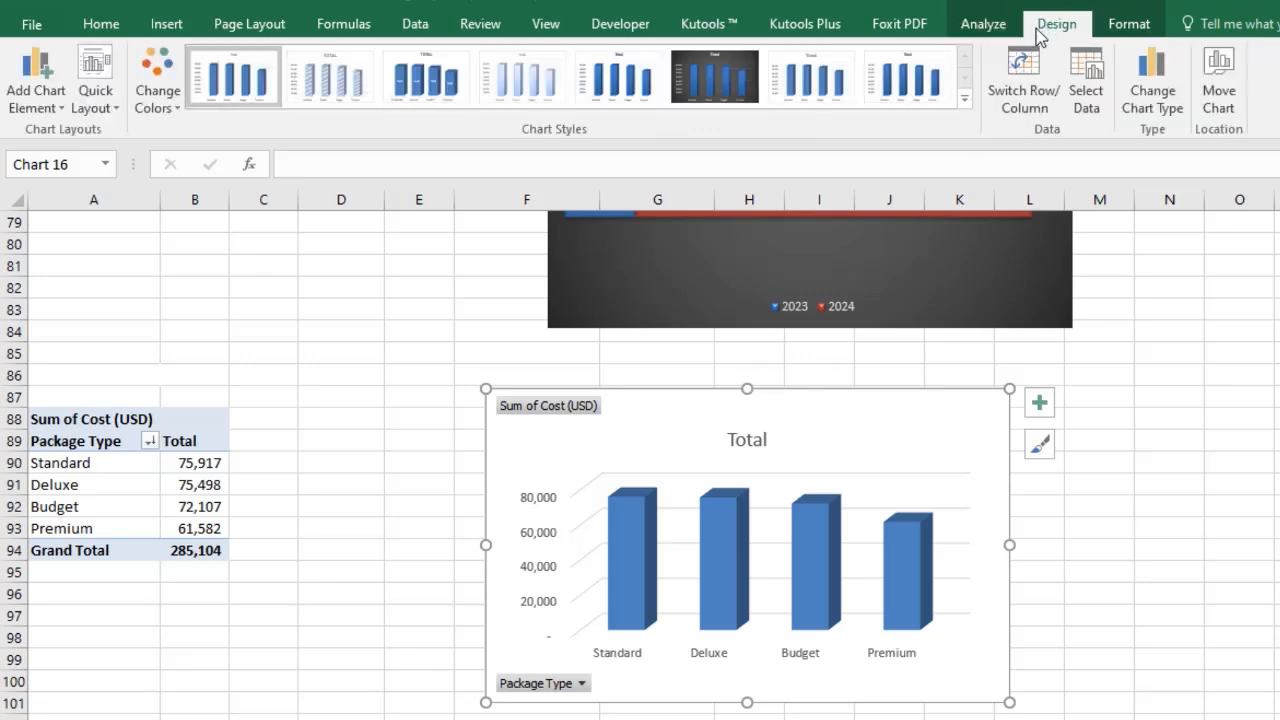
pyautogui.click(714, 78)
# Hide the value and axis field buttons on the package type chart.
pyautogui.rightClick(585, 410)
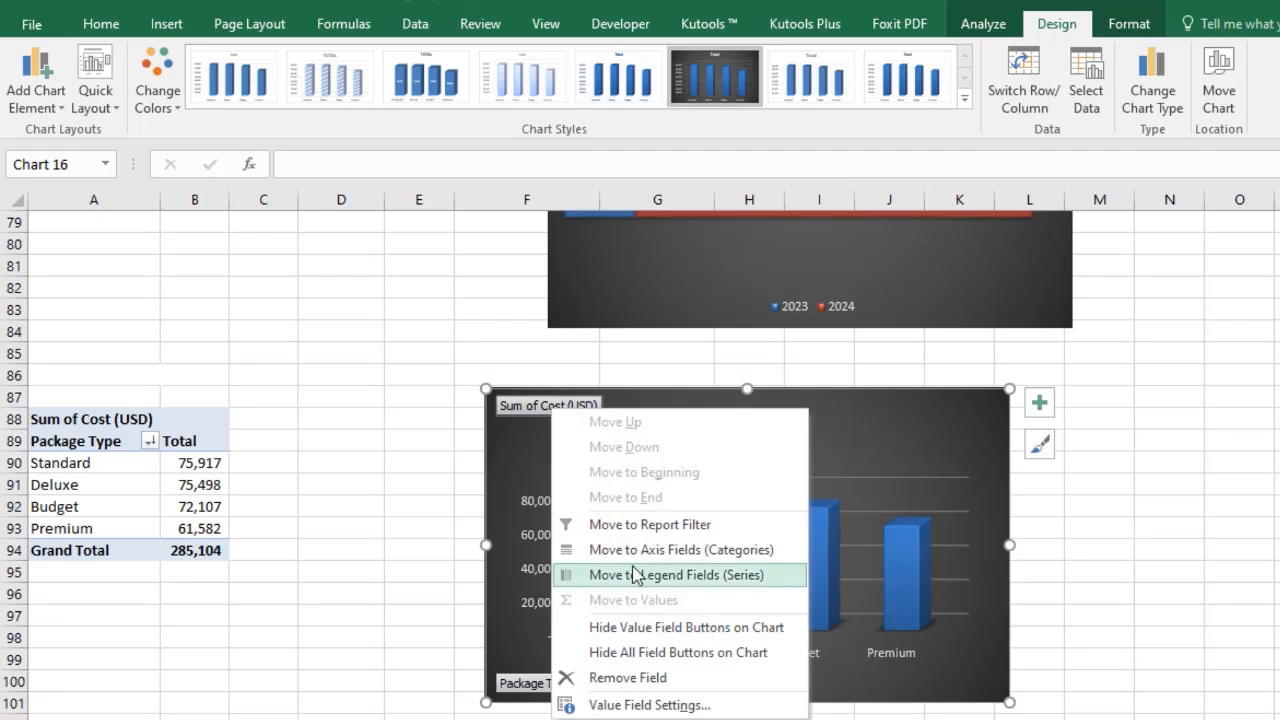
pyautogui.click(660, 625)
pyautogui.rightClick(577, 690)
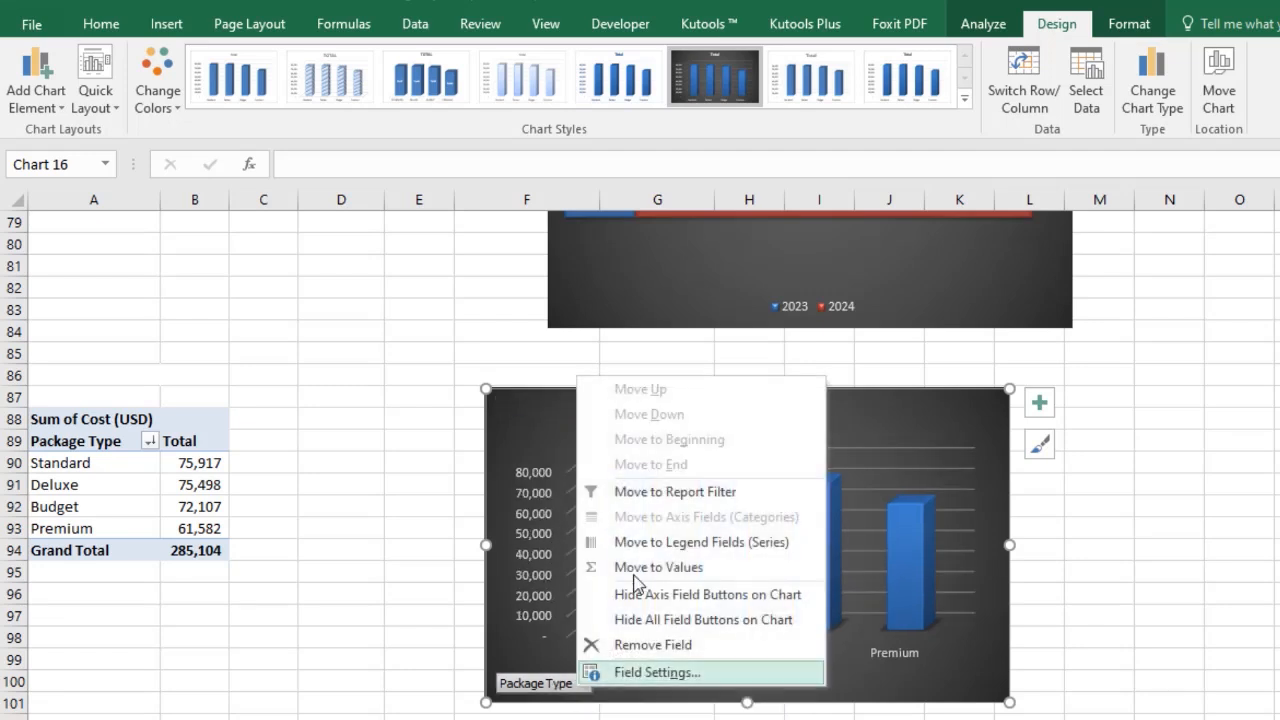
pyautogui.click(678, 596)
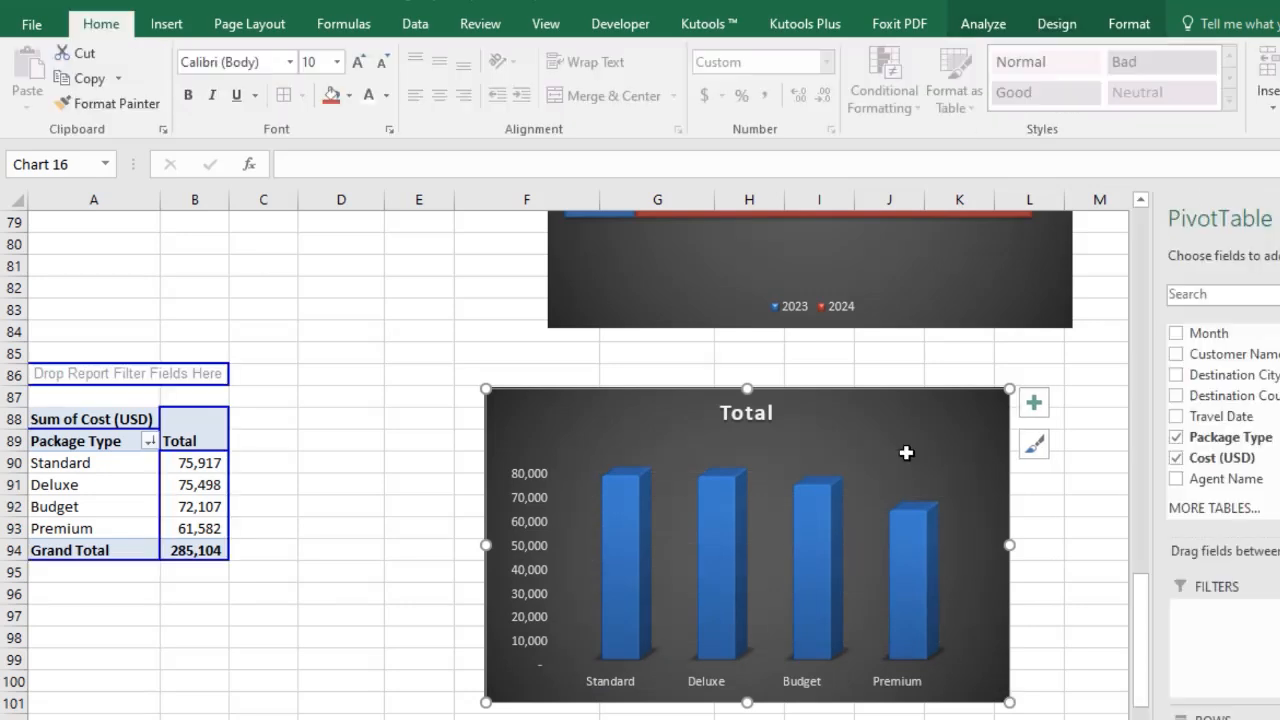
# Move the chart beneath the year-wise chart and add data labels to its columns.
pyautogui.moveTo(871, 443)
pyautogui.mouseDown()
pyautogui.moveTo(936, 414)
pyautogui.moveTo(934, 390)
pyautogui.mouseUp()
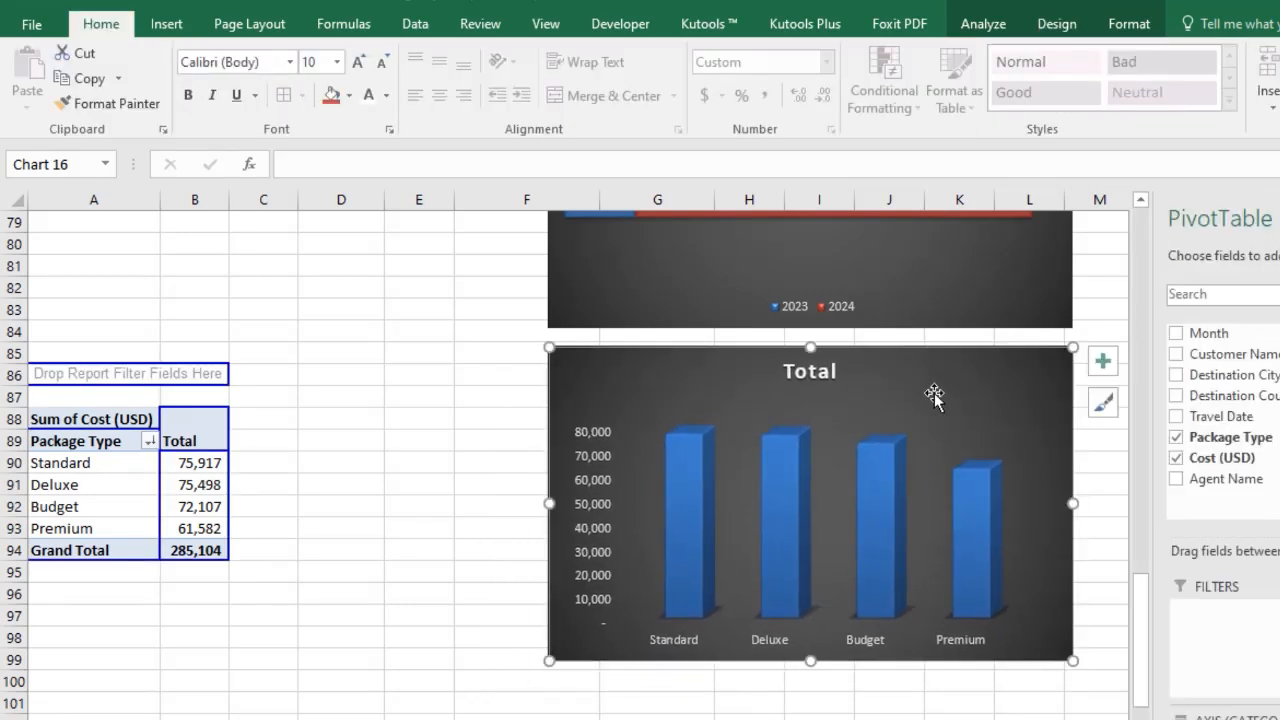
pyautogui.click(700, 520)
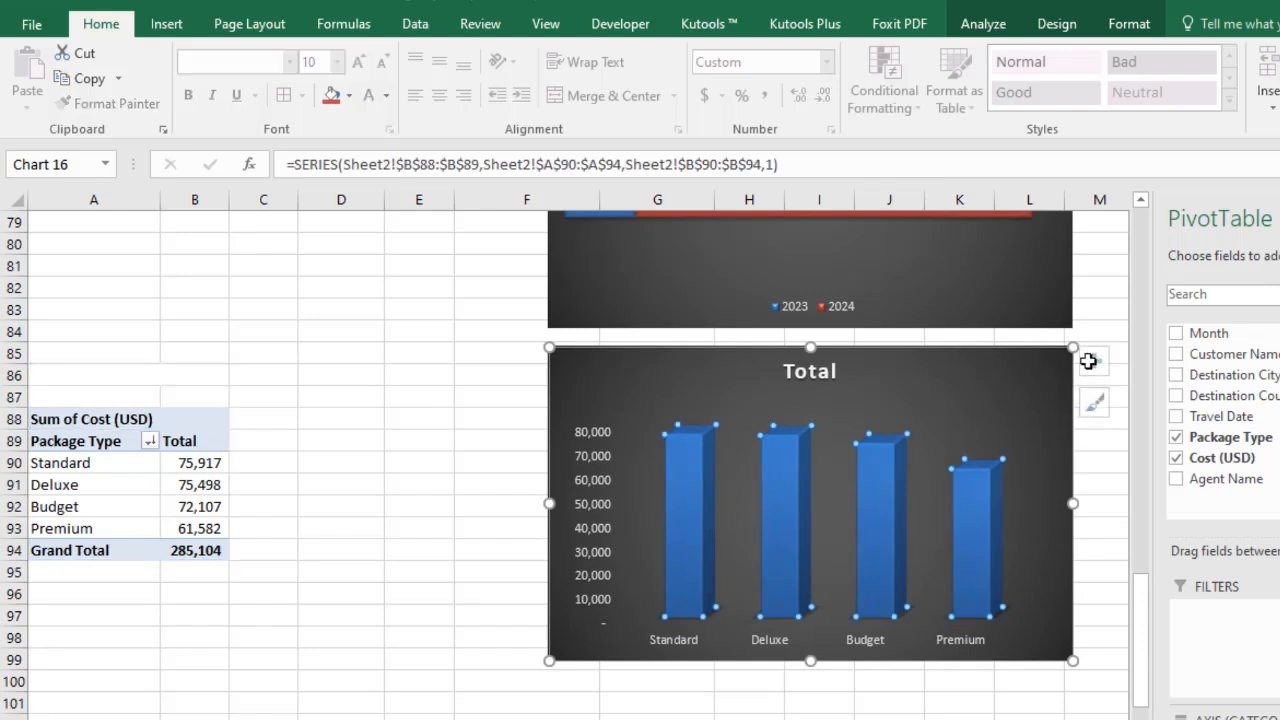
pyautogui.click(1124, 356)
pyautogui.click(1036, 370)
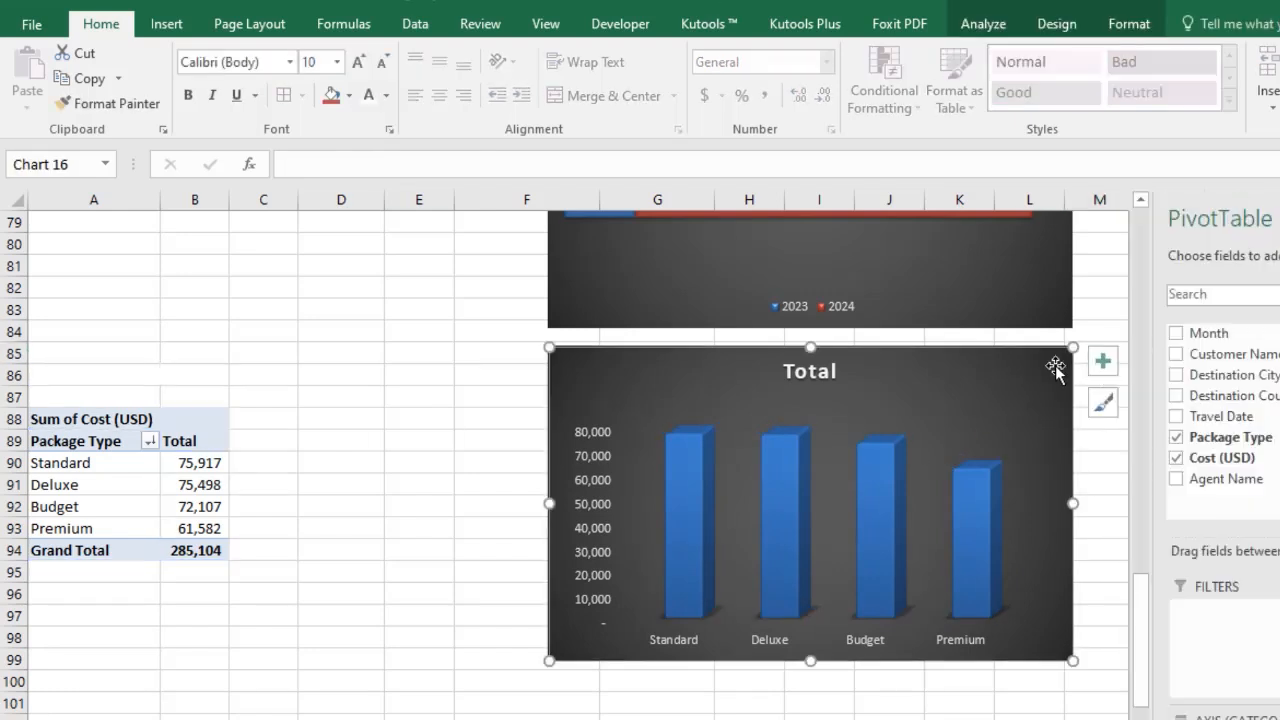
pyautogui.click(1104, 364)
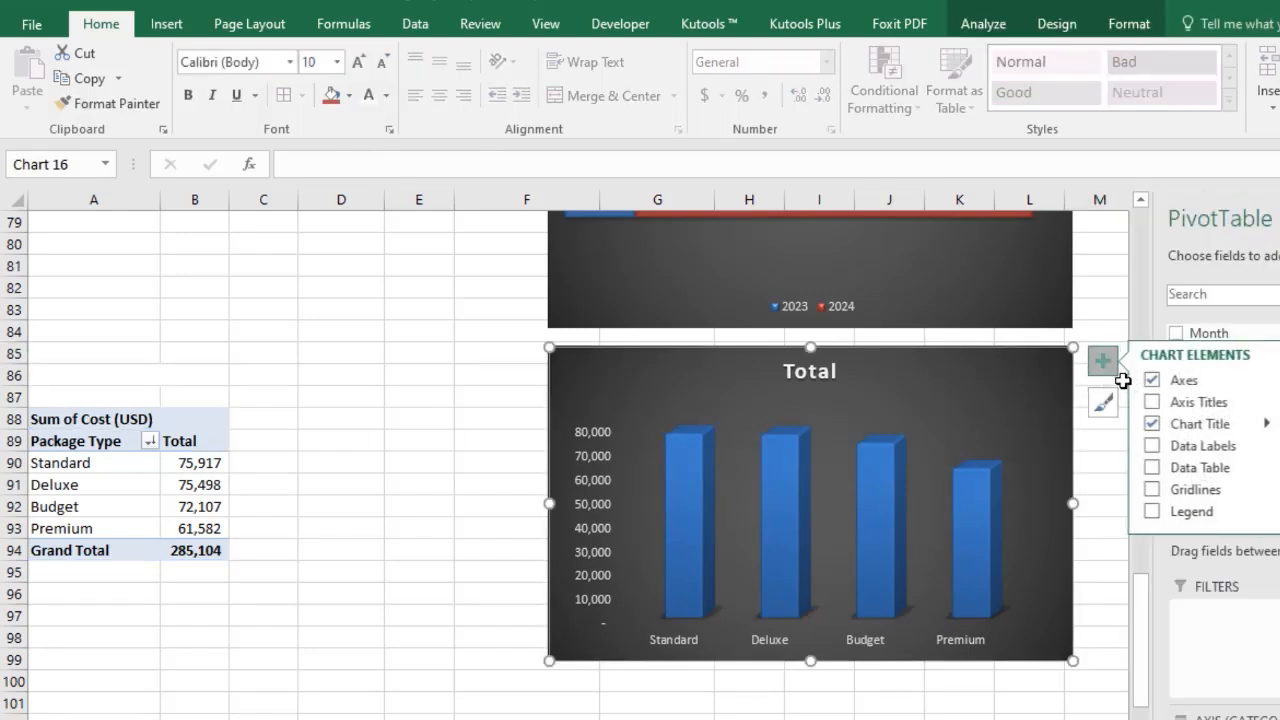
pyautogui.click(1155, 447)
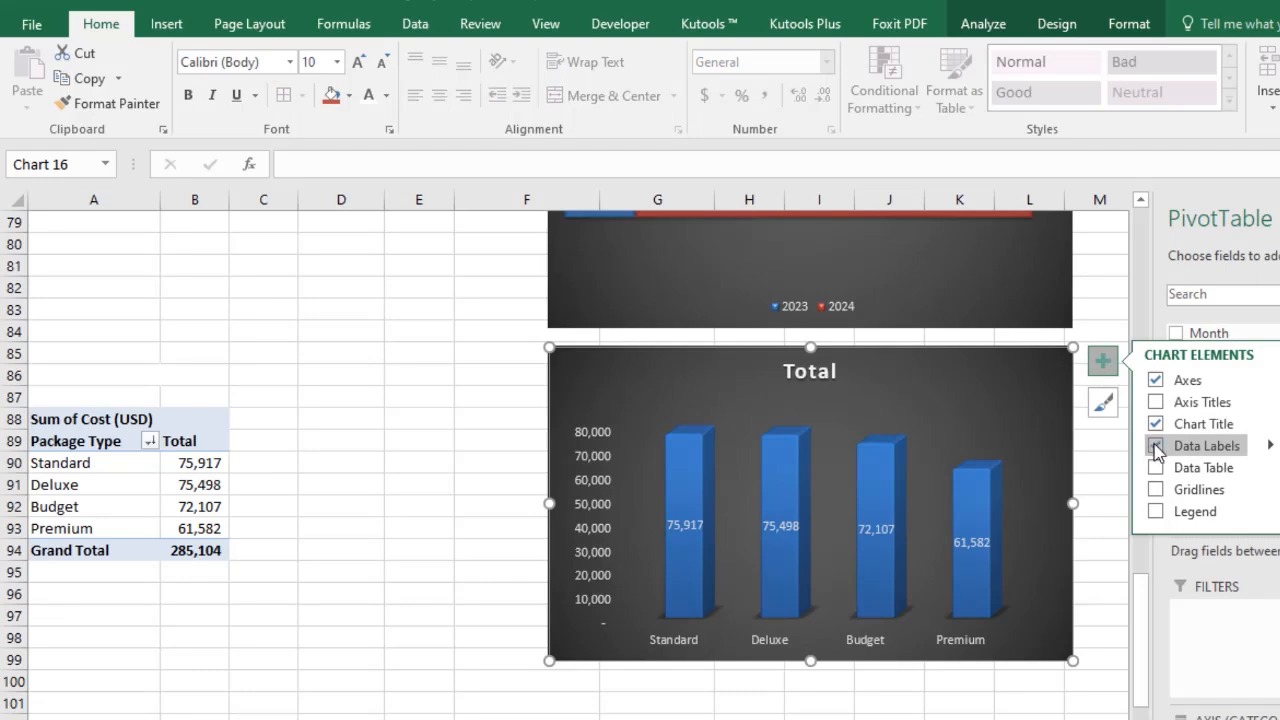
pyautogui.click(1106, 554)
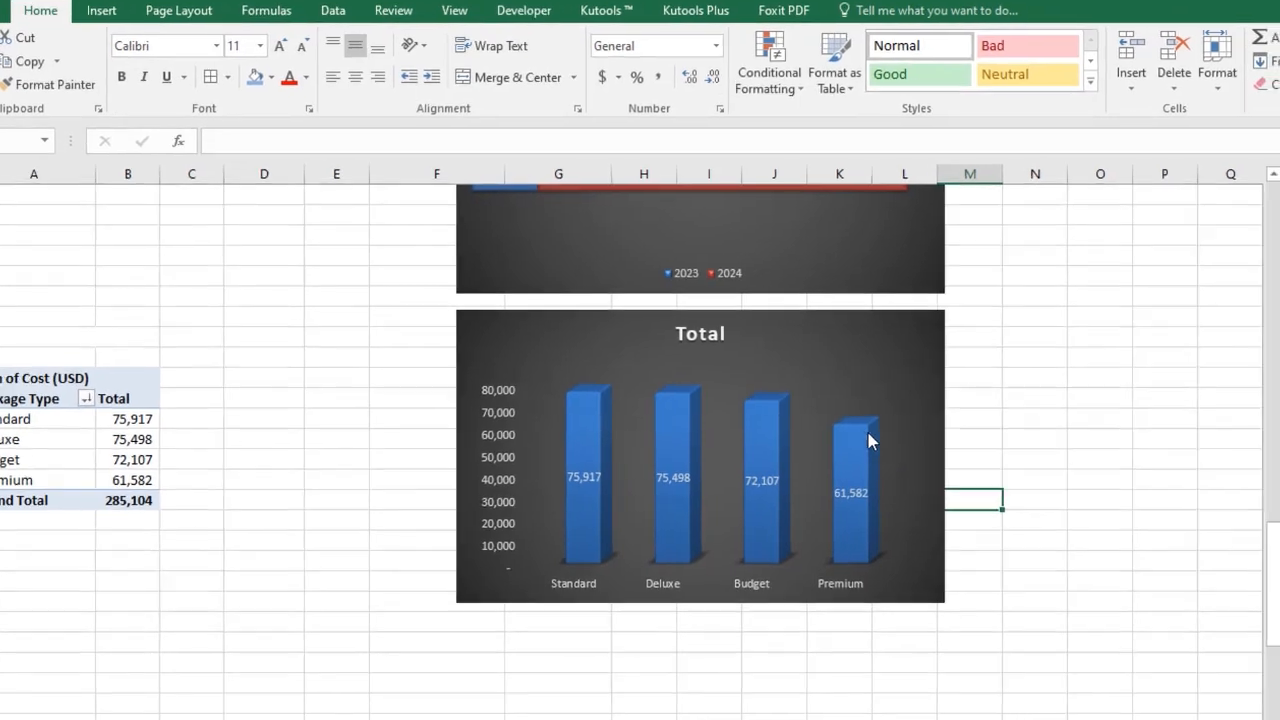
# Set the column series gap width to 50%.
pyautogui.click(930, 392)
pyautogui.doubleClick(896, 470)
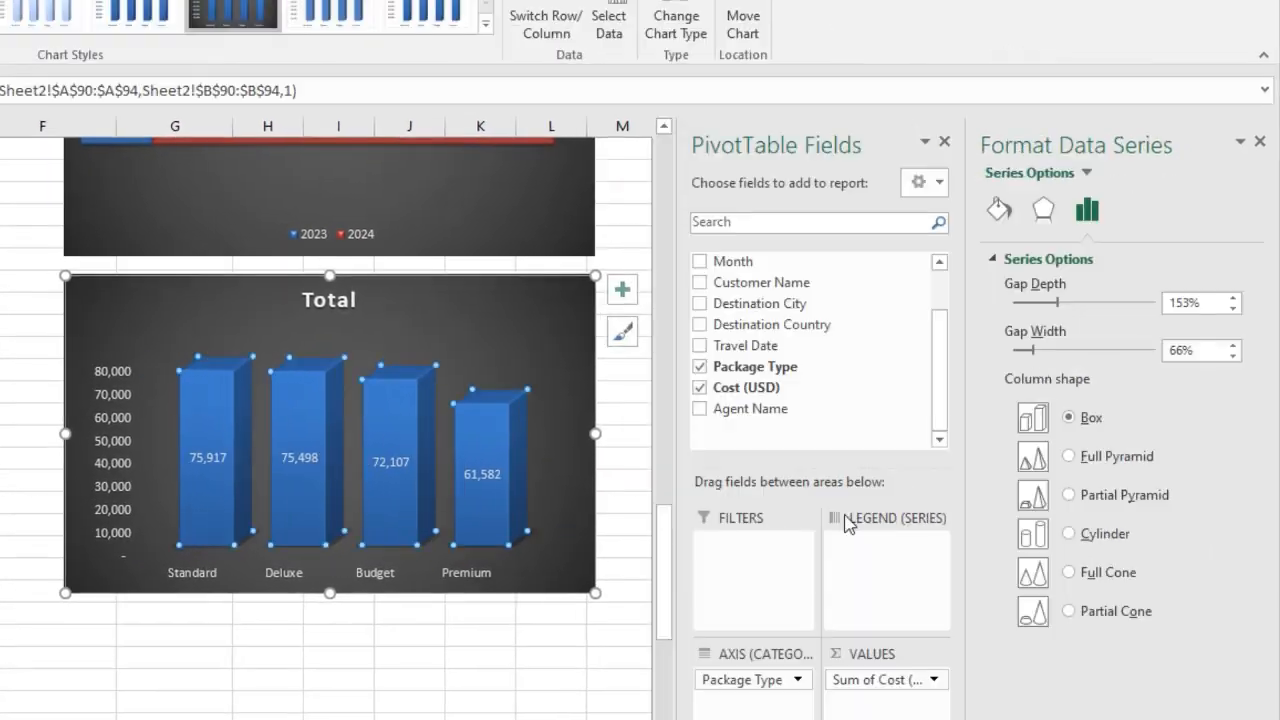
pyautogui.doubleClick(1178, 352)
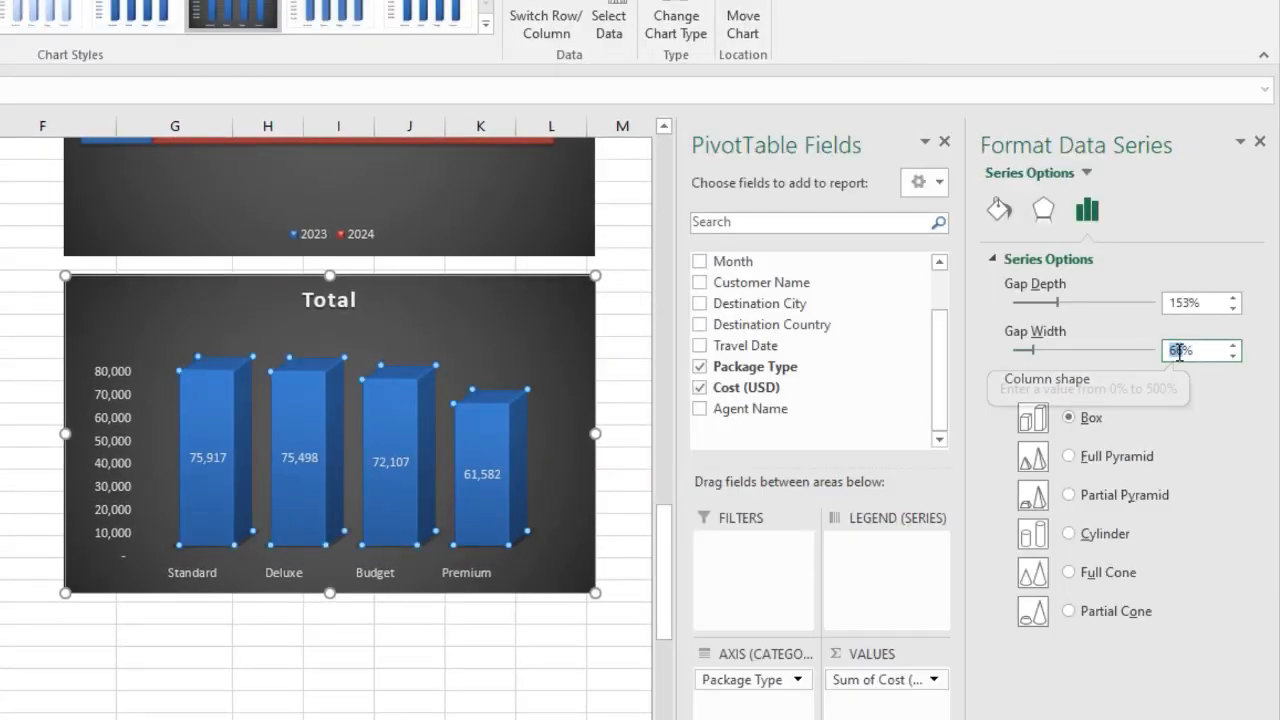
pyautogui.write('50')
pyautogui.press('Return')
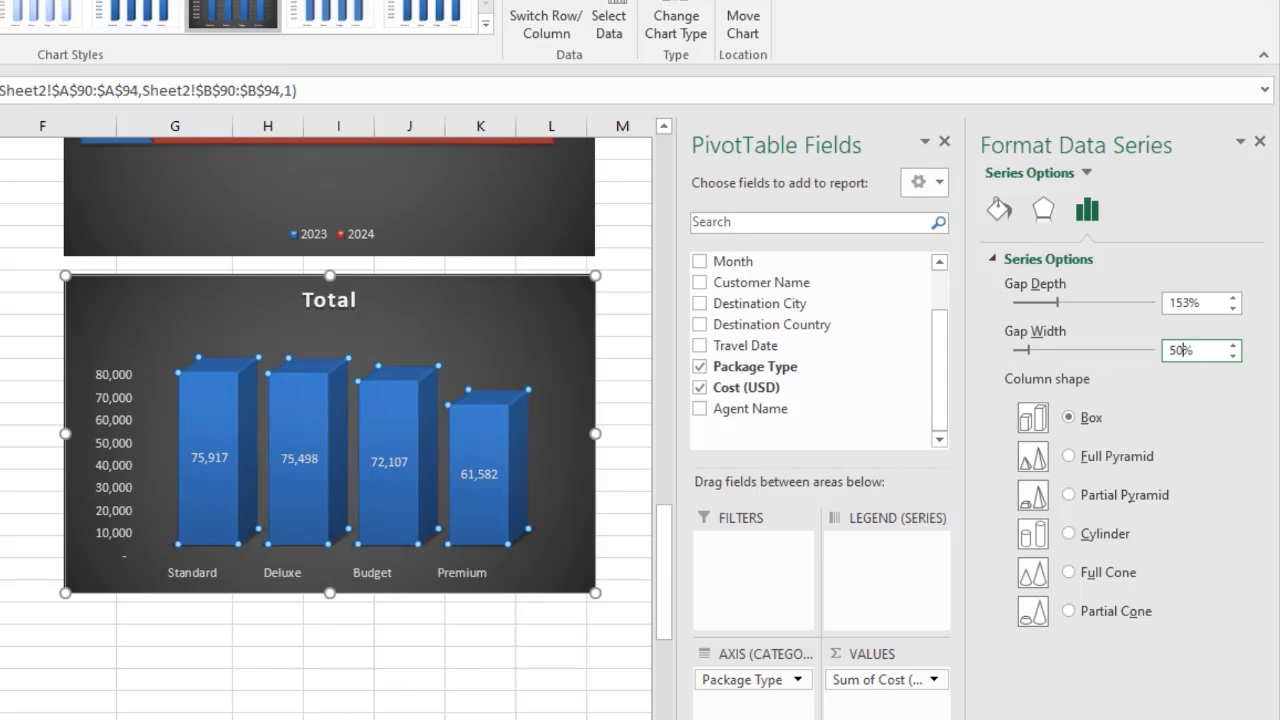
# Fill the Standard column with a dark orange solid colour.
pyautogui.click(423, 678)
pyautogui.click(227, 425)
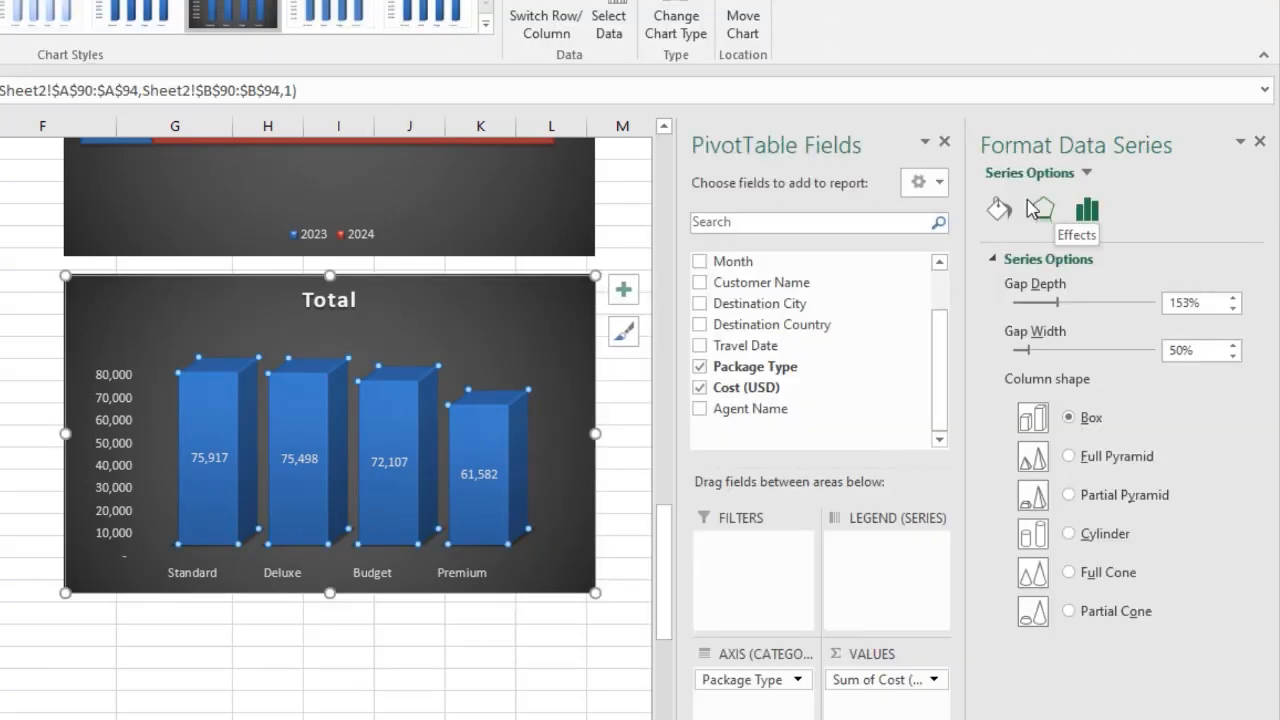
pyautogui.click(200, 380)
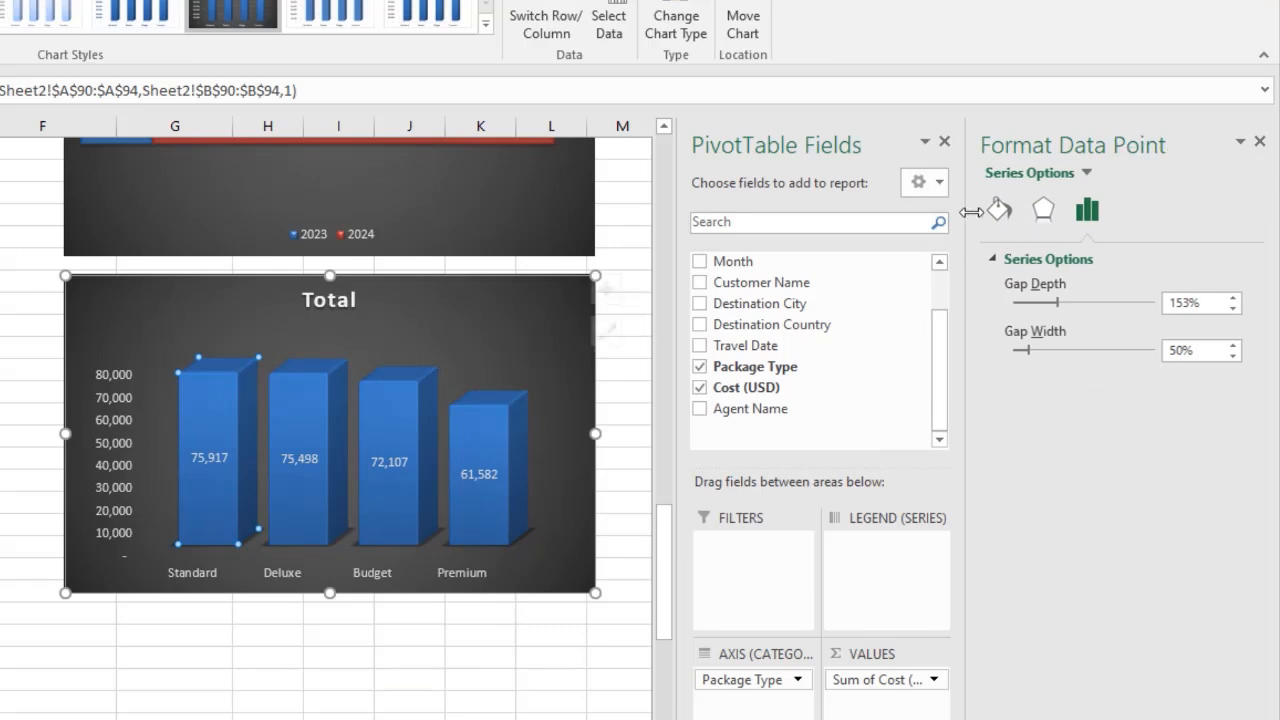
pyautogui.click(999, 209)
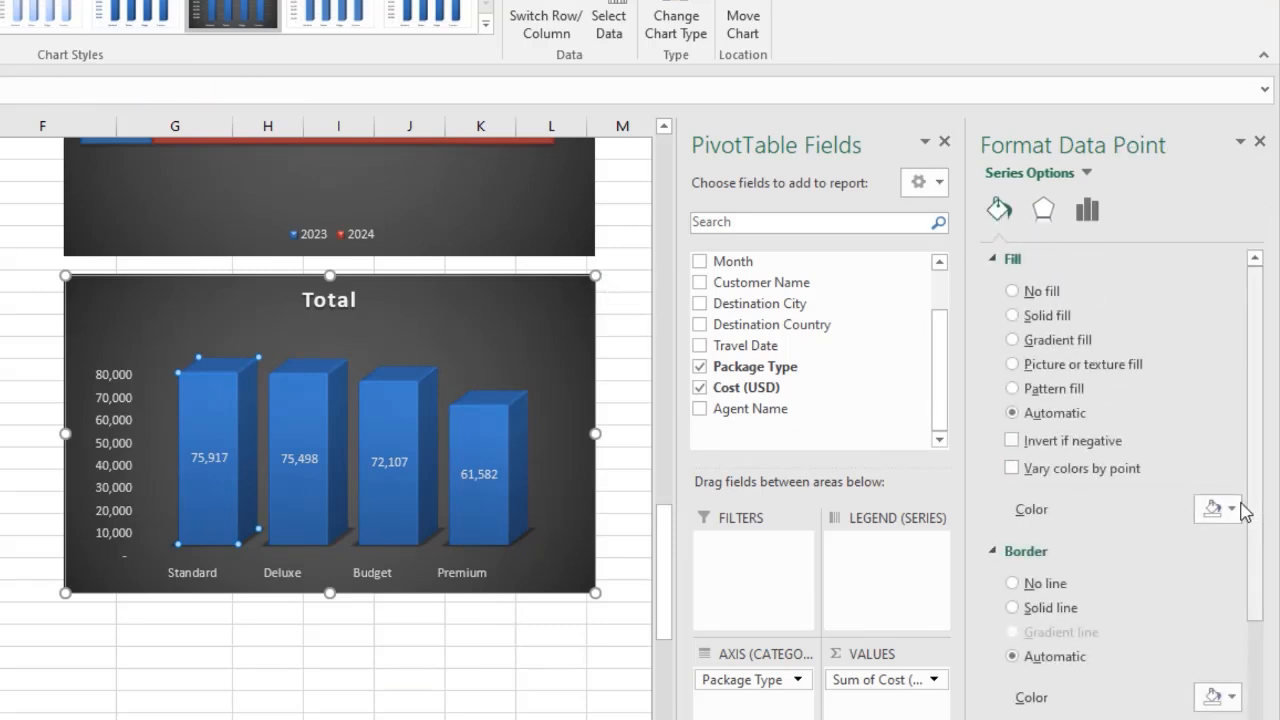
pyautogui.click(1232, 510)
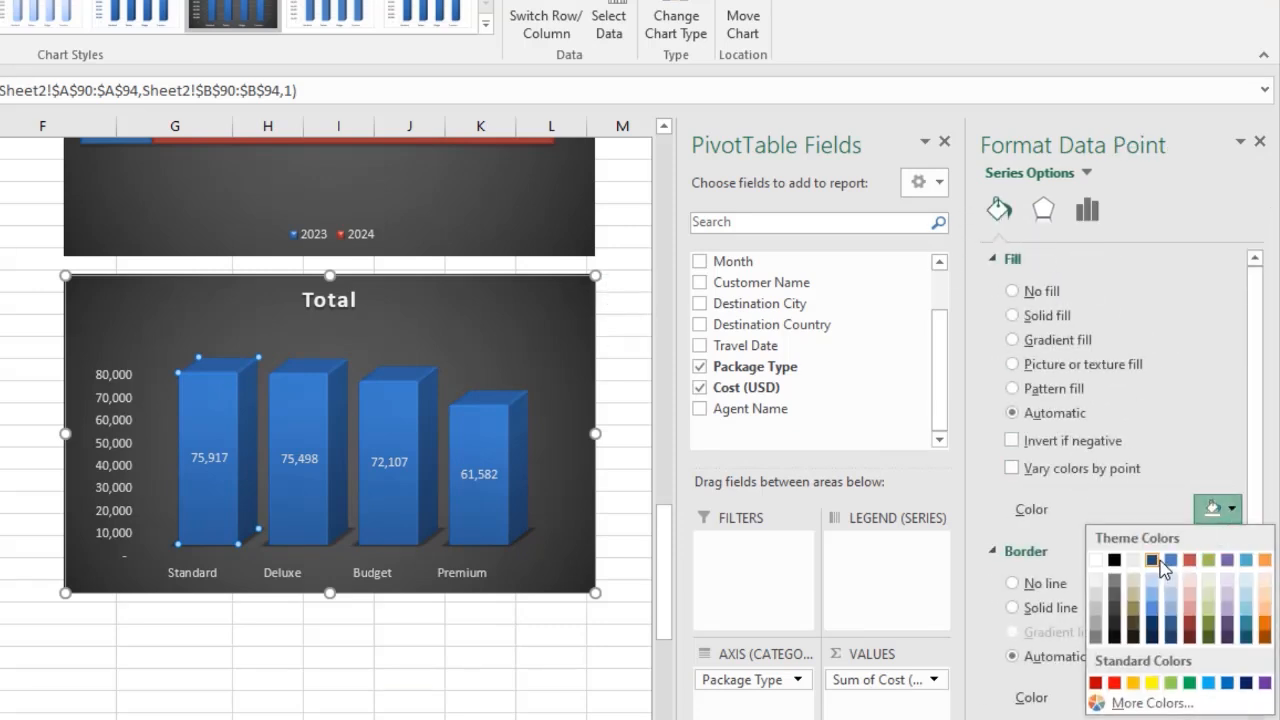
pyautogui.click(1265, 560)
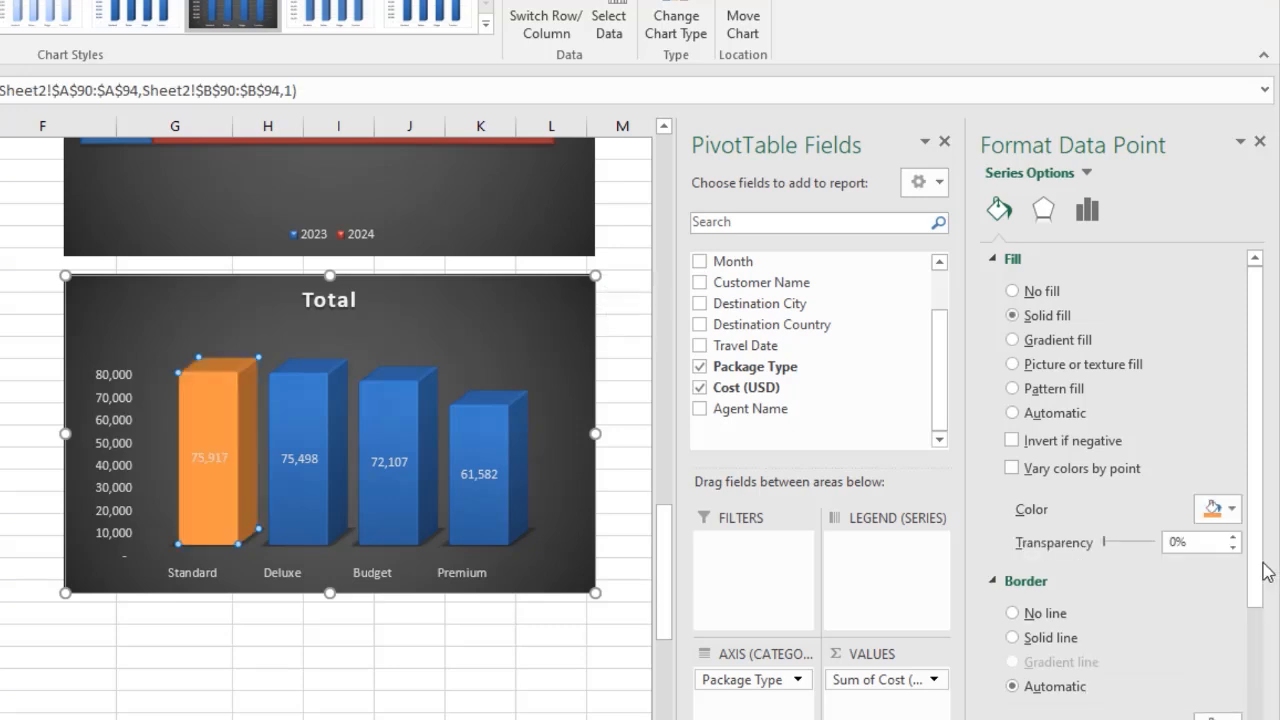
pyautogui.click(1232, 510)
pyautogui.click(1266, 630)
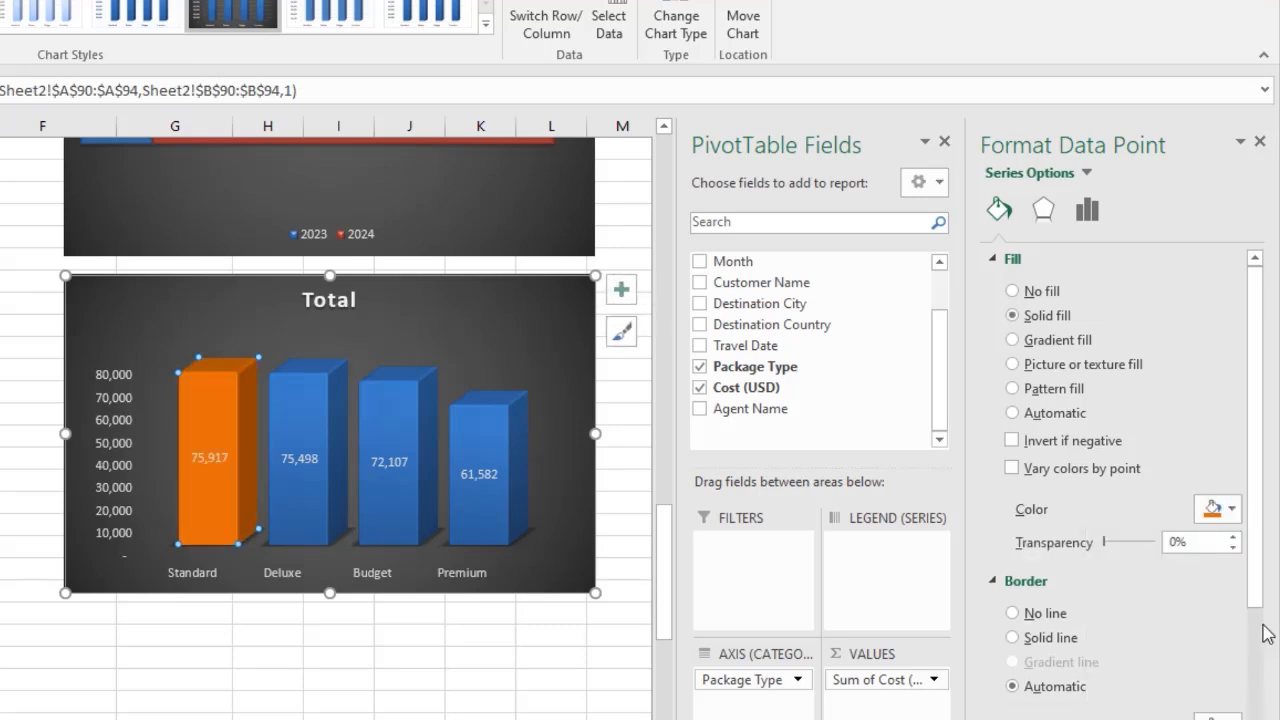
# Make the chart's data labels bold and larger.
pyautogui.click(209, 462)
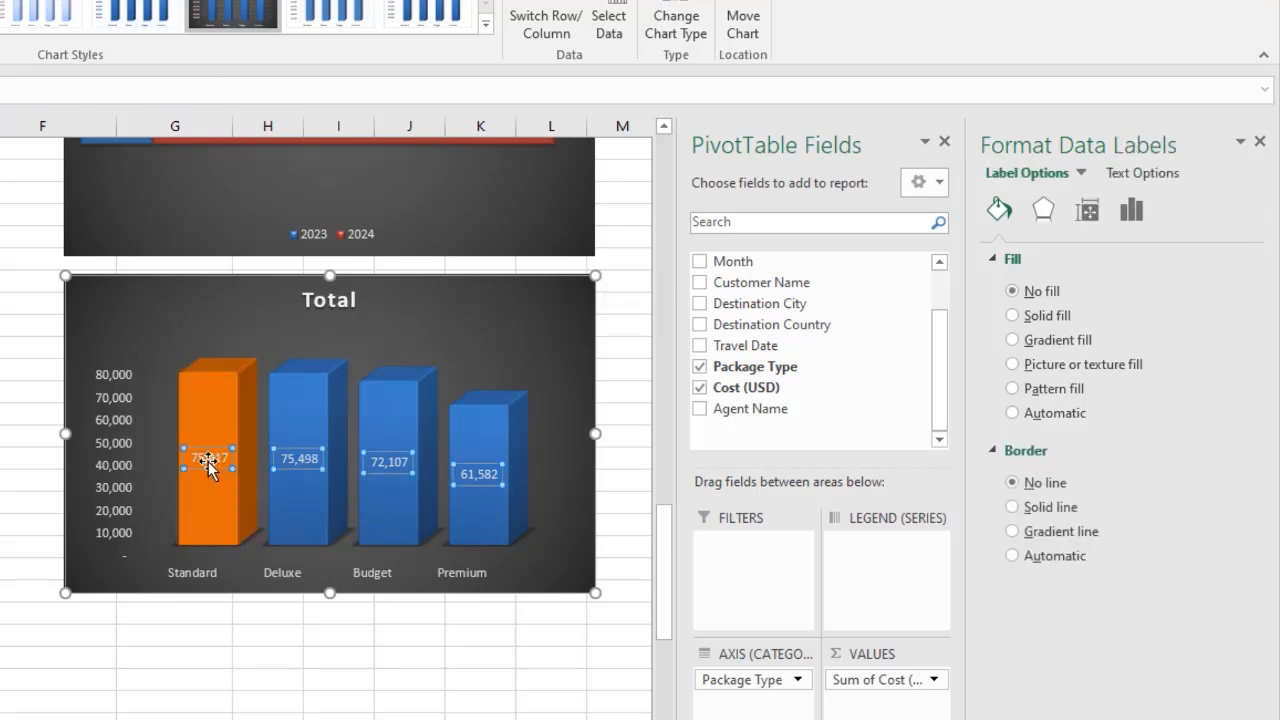
pyautogui.click(0, 0)
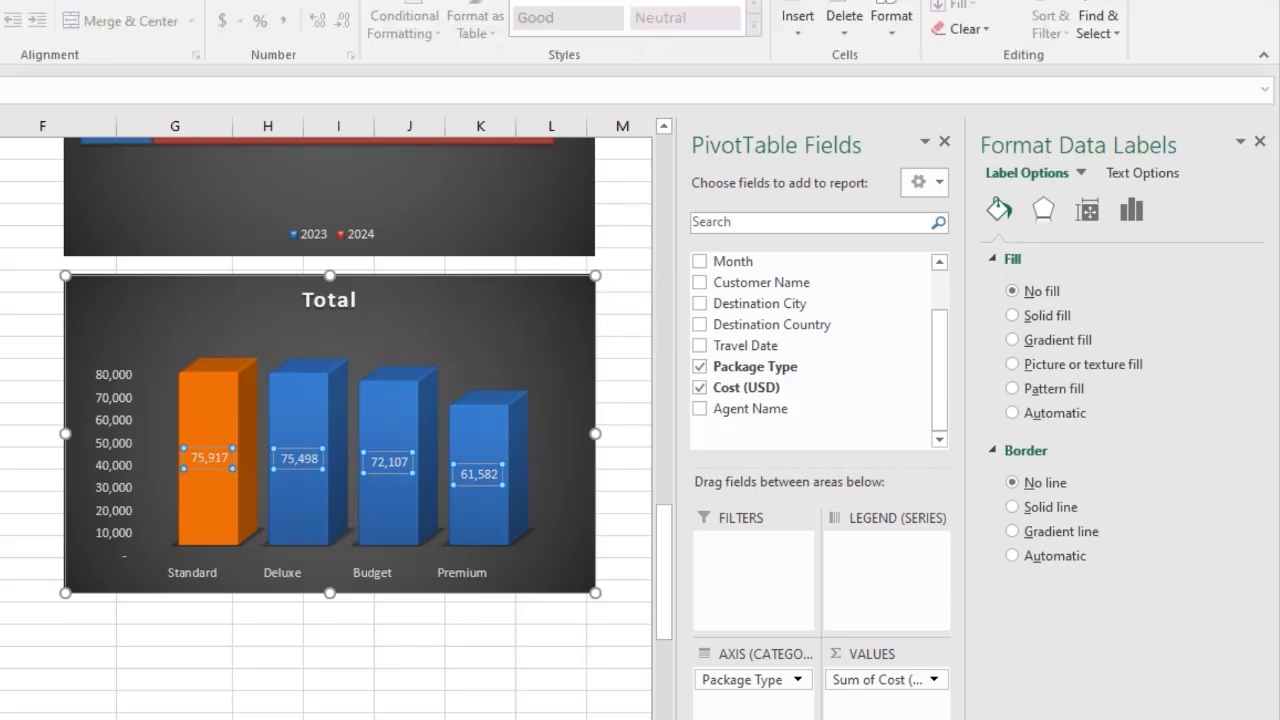
pyautogui.click(0, 0)
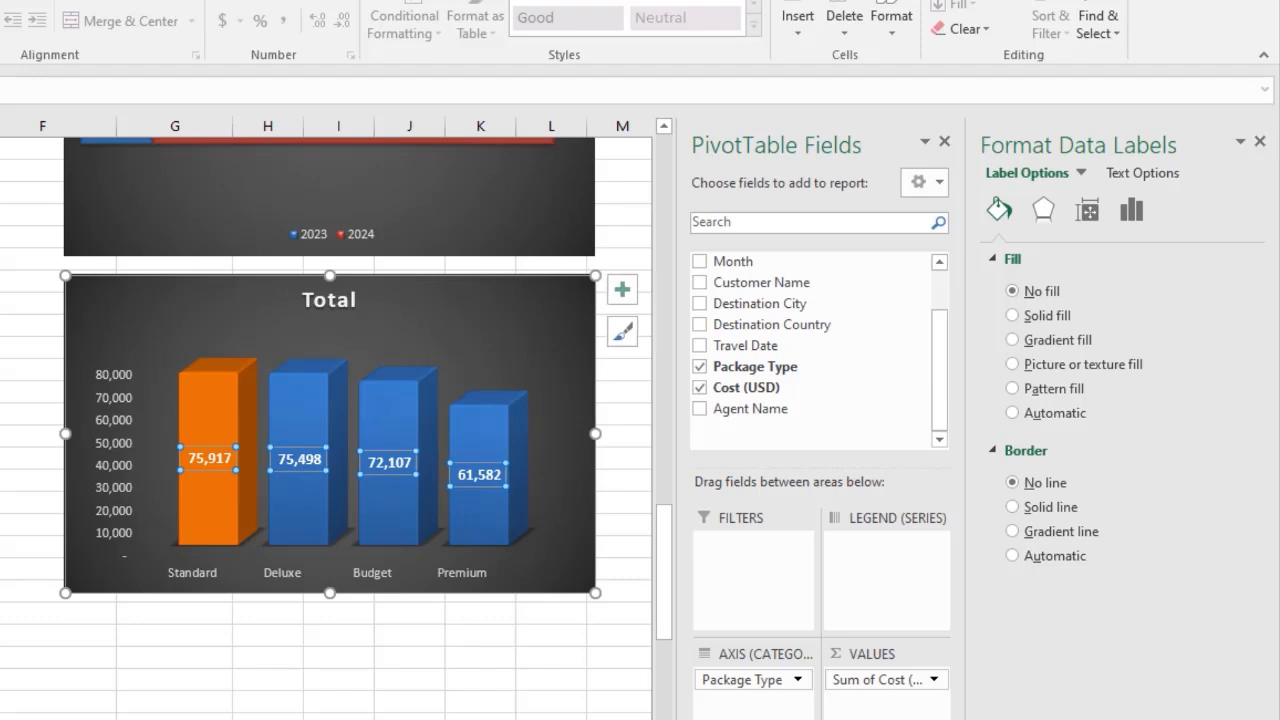
pyautogui.click(0, 0)
# Fill the Deluxe column with a light blue theme colour.
pyautogui.click(317, 352)
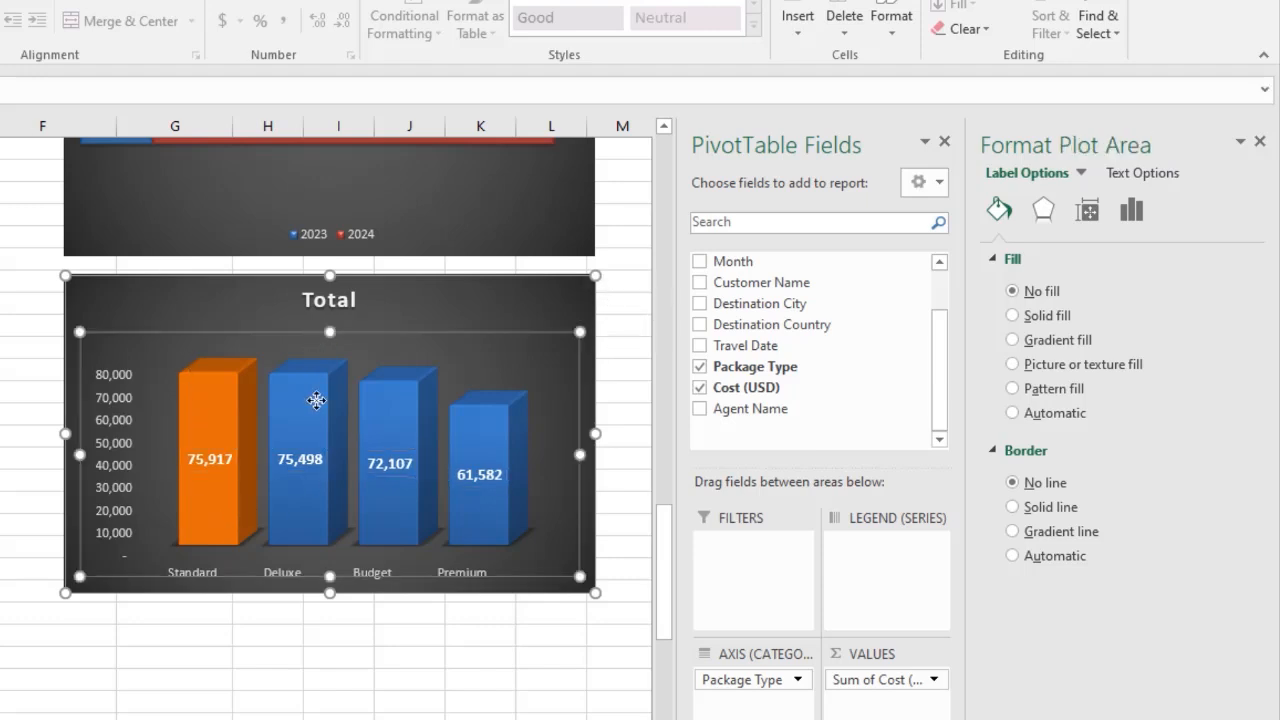
pyautogui.click(316, 400)
pyautogui.click(316, 400)
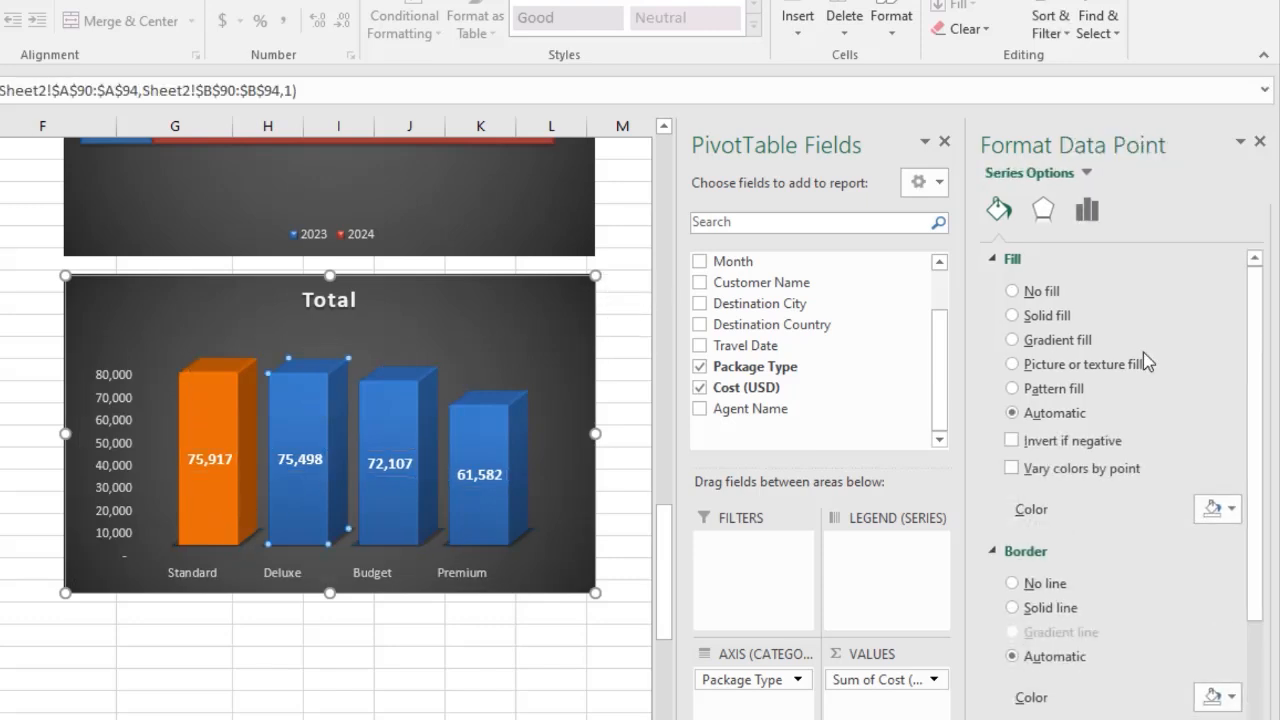
pyautogui.click(1232, 510)
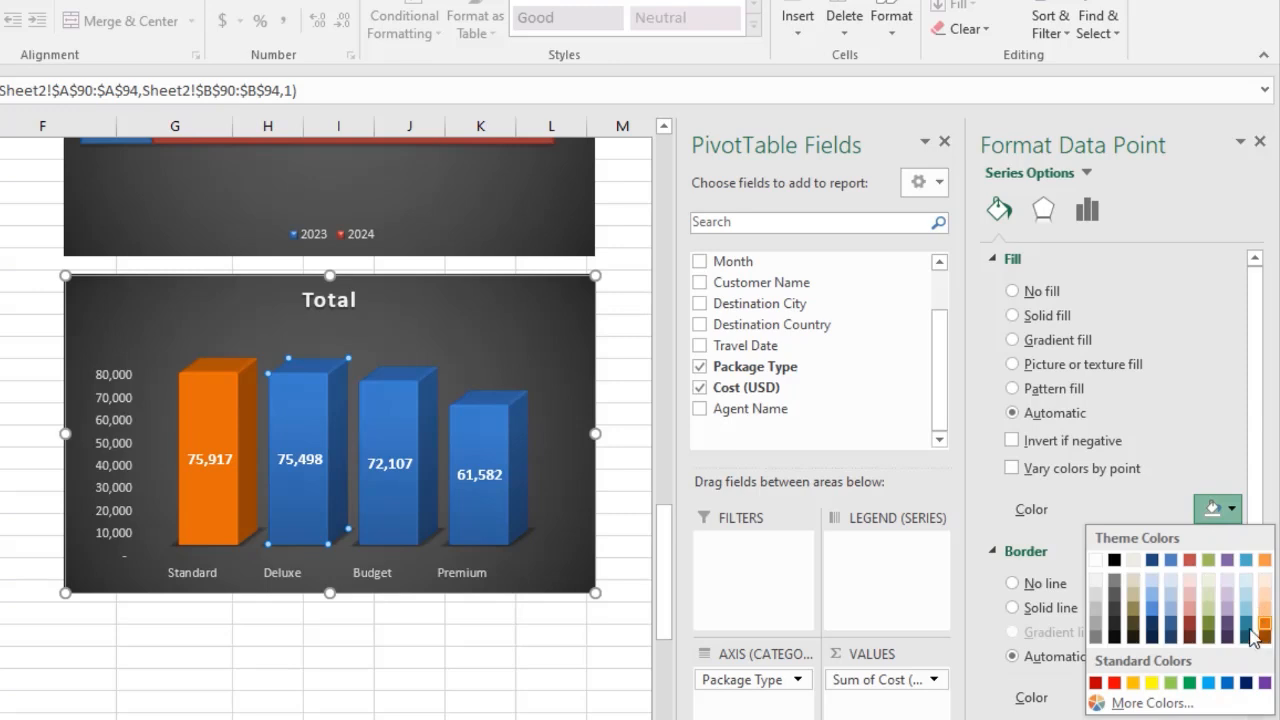
pyautogui.click(1246, 561)
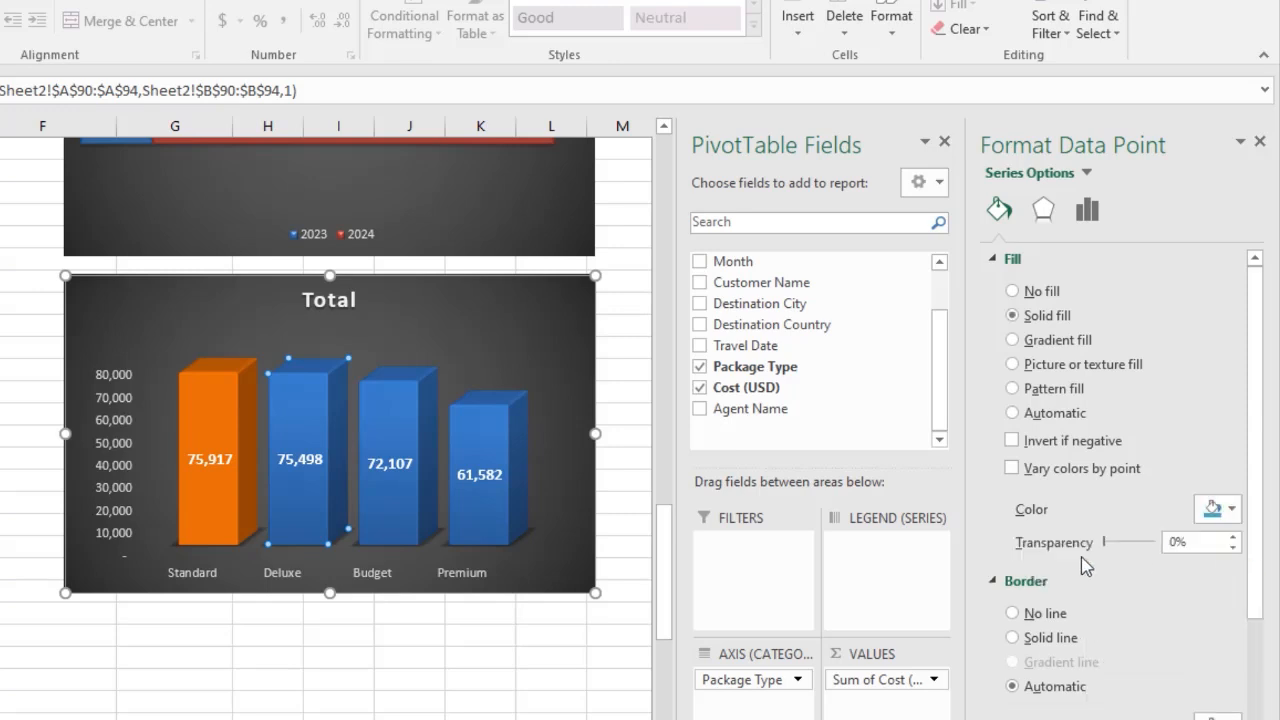
# Fill the Budget column with a dark olive green theme colour.
pyautogui.click(407, 413)
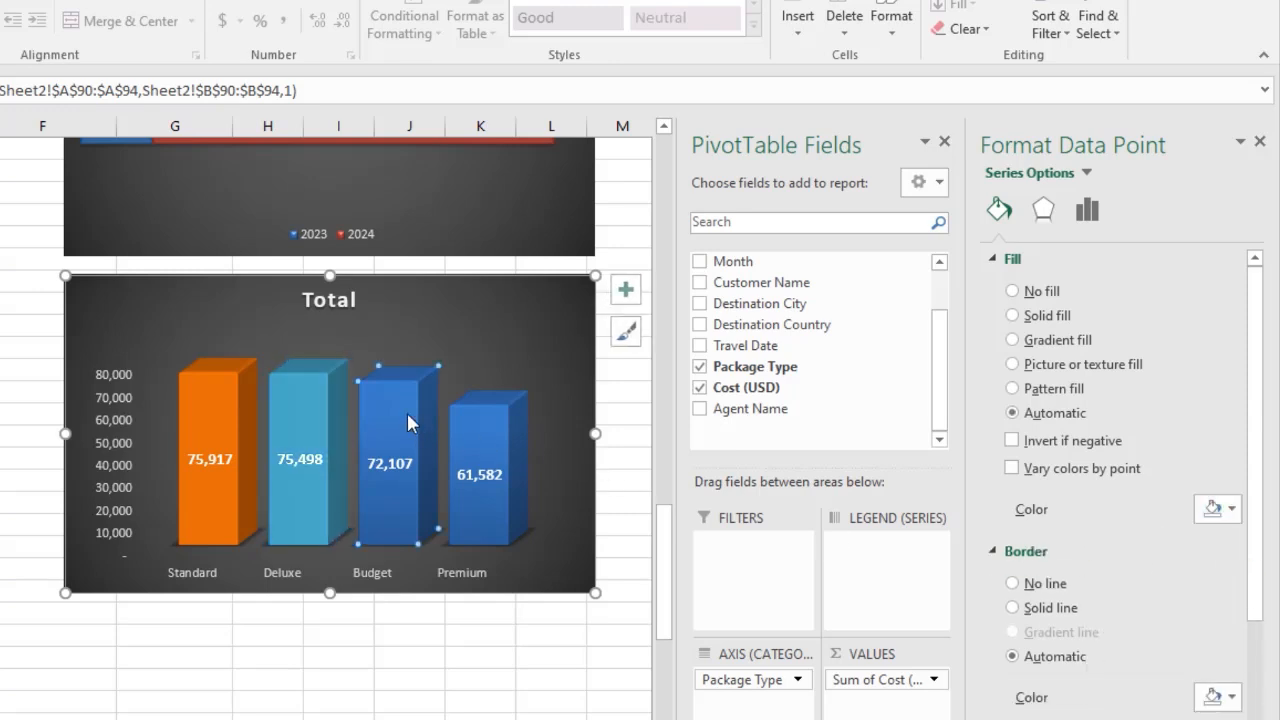
pyautogui.click(1214, 510)
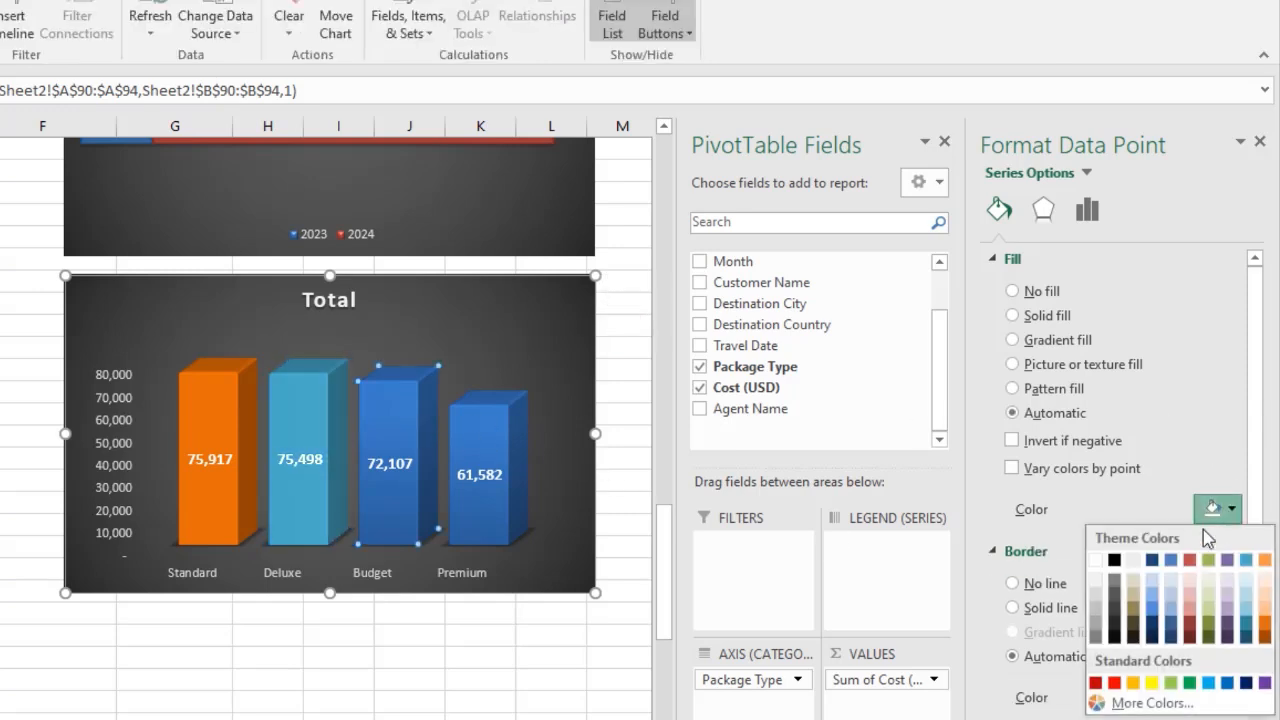
pyautogui.click(1210, 624)
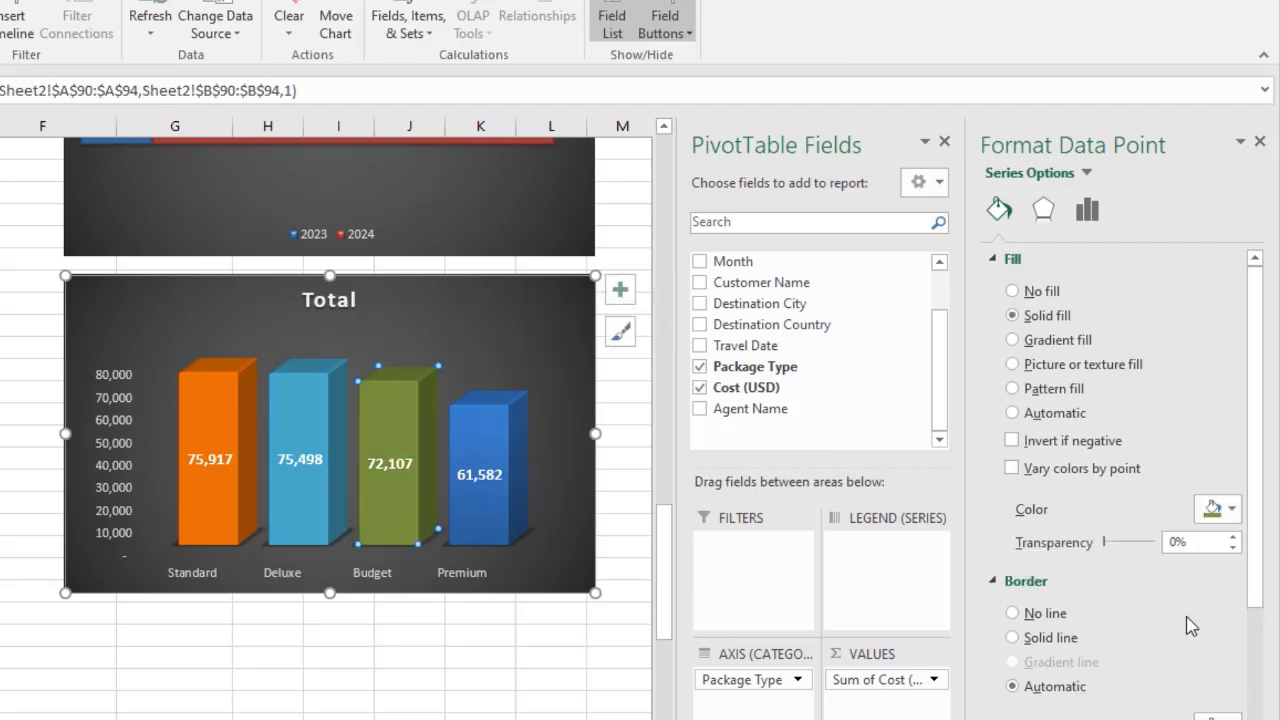
# Fill the Premium column with a purple theme colour.
pyautogui.click(500, 434)
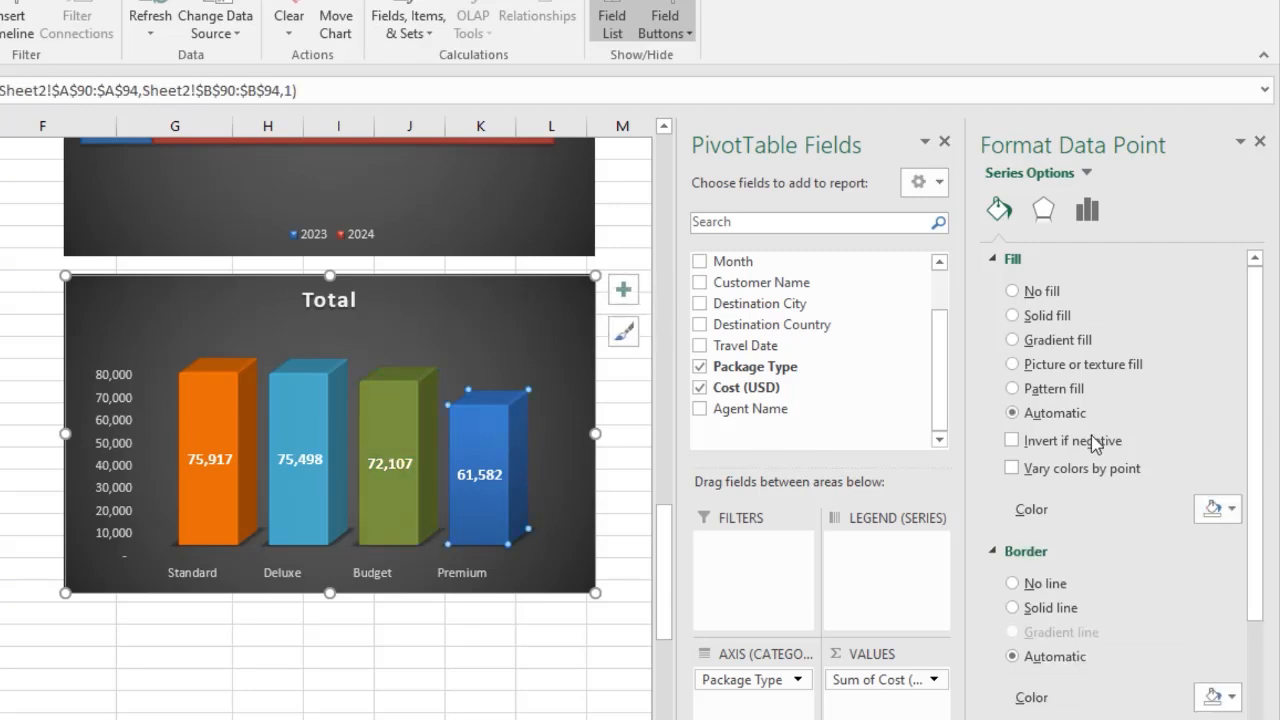
pyautogui.click(1231, 510)
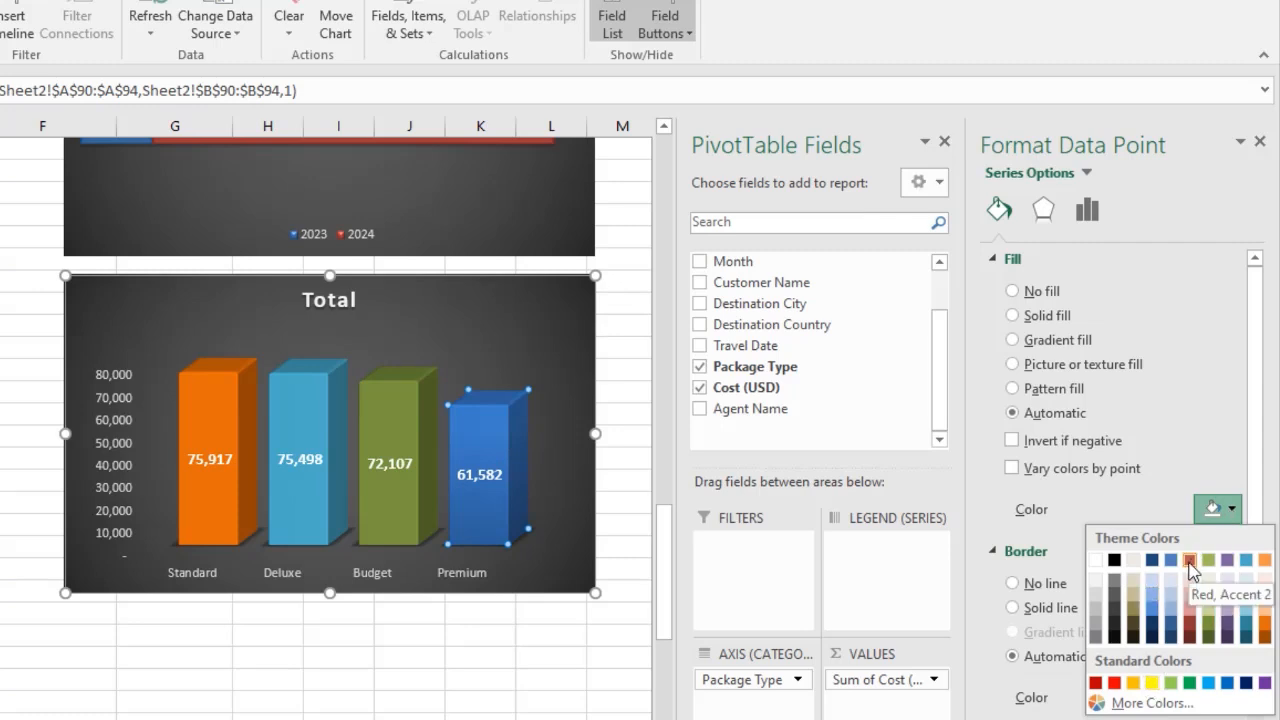
pyautogui.click(1228, 559)
pyautogui.click(542, 646)
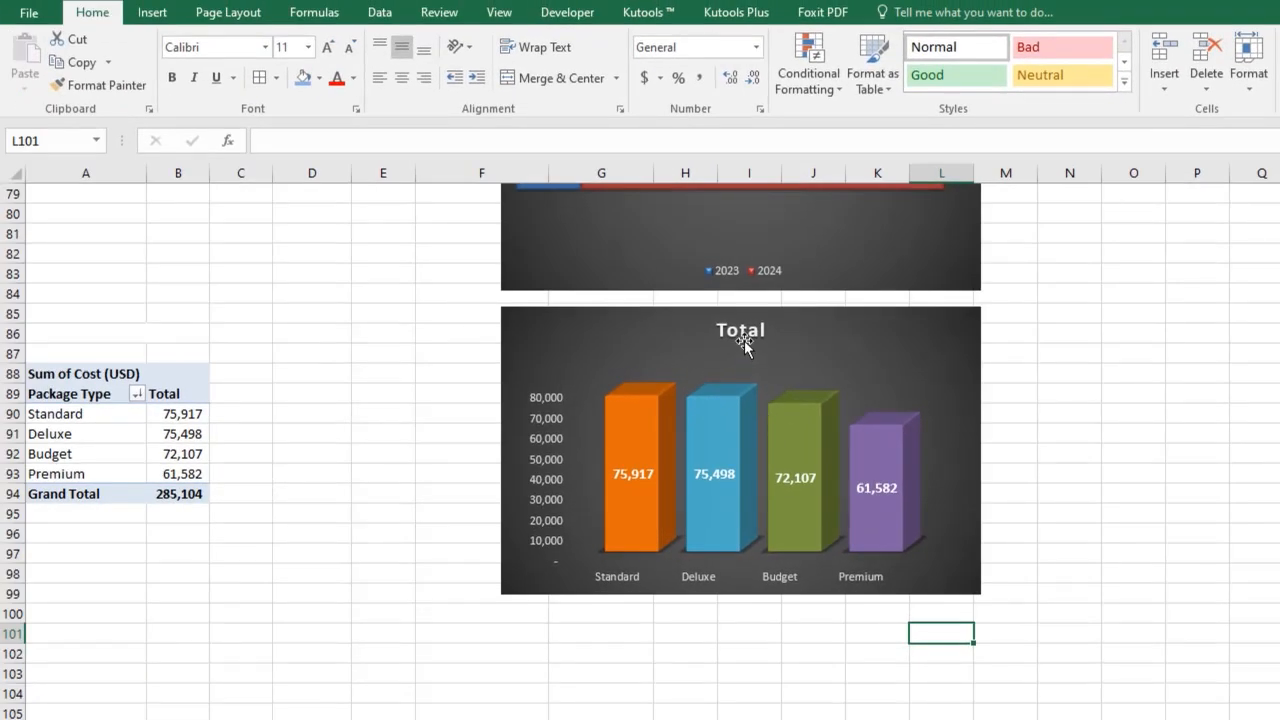
# Rename the chart title to "Pakage Type Wise Cost (USD)".
pyautogui.tripleClick(743, 334)
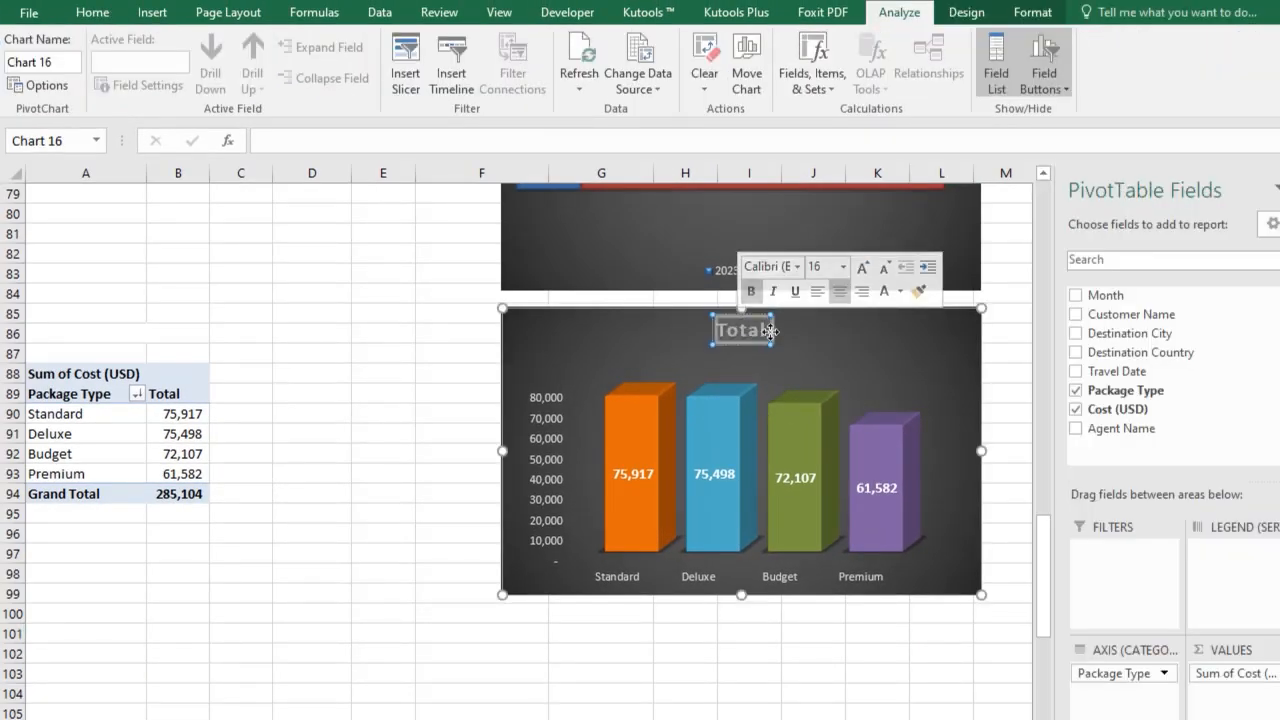
pyautogui.write('Pakage')
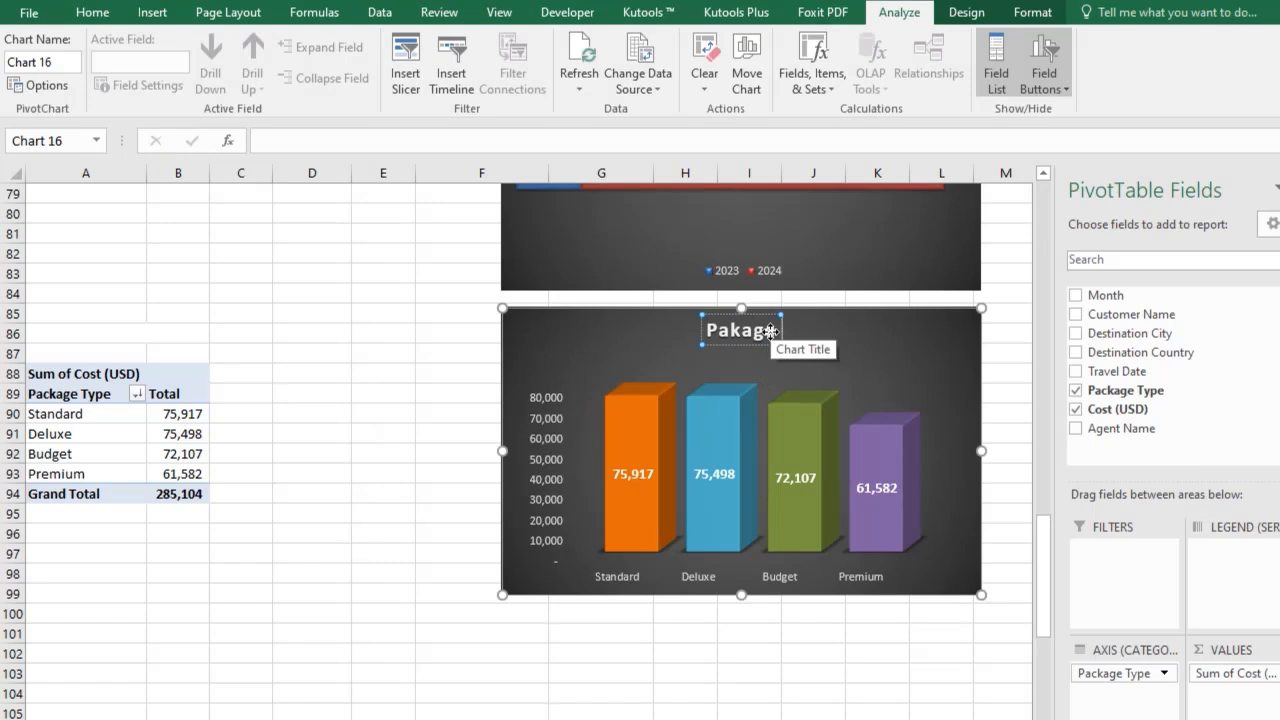
pyautogui.write(' Typer')
pyautogui.press('BackSpace')
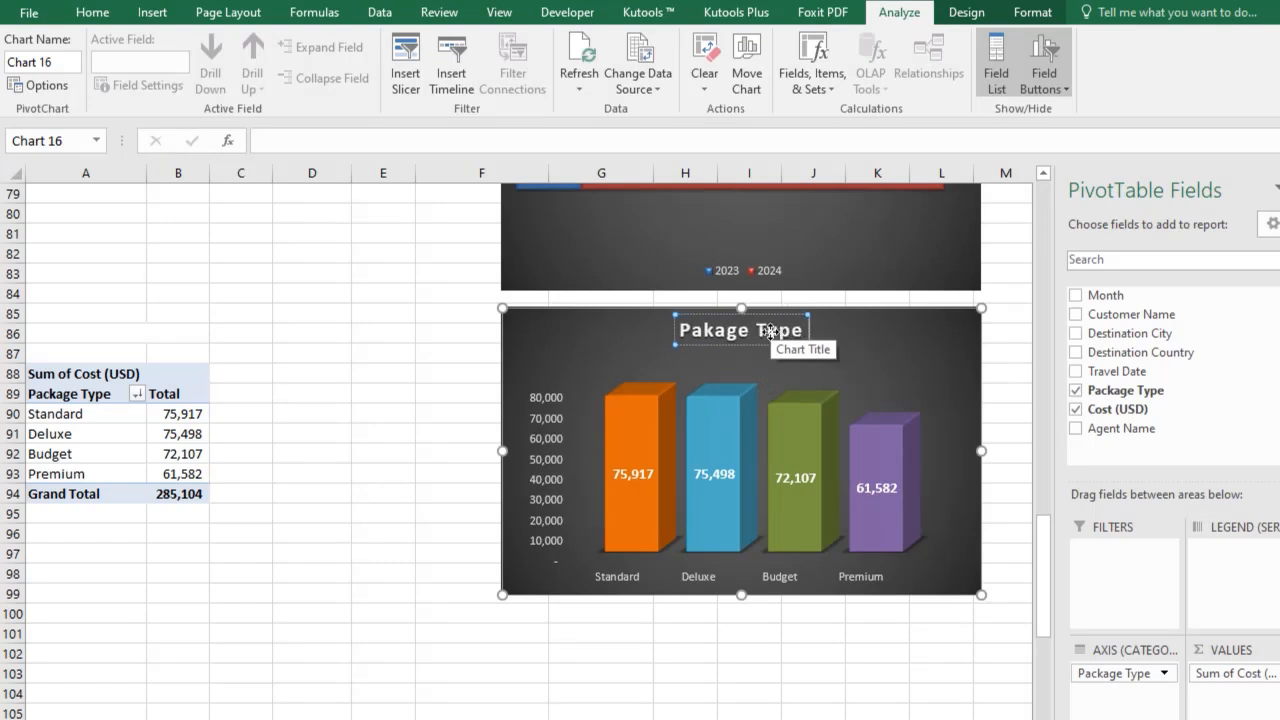
pyautogui.write('Wise')
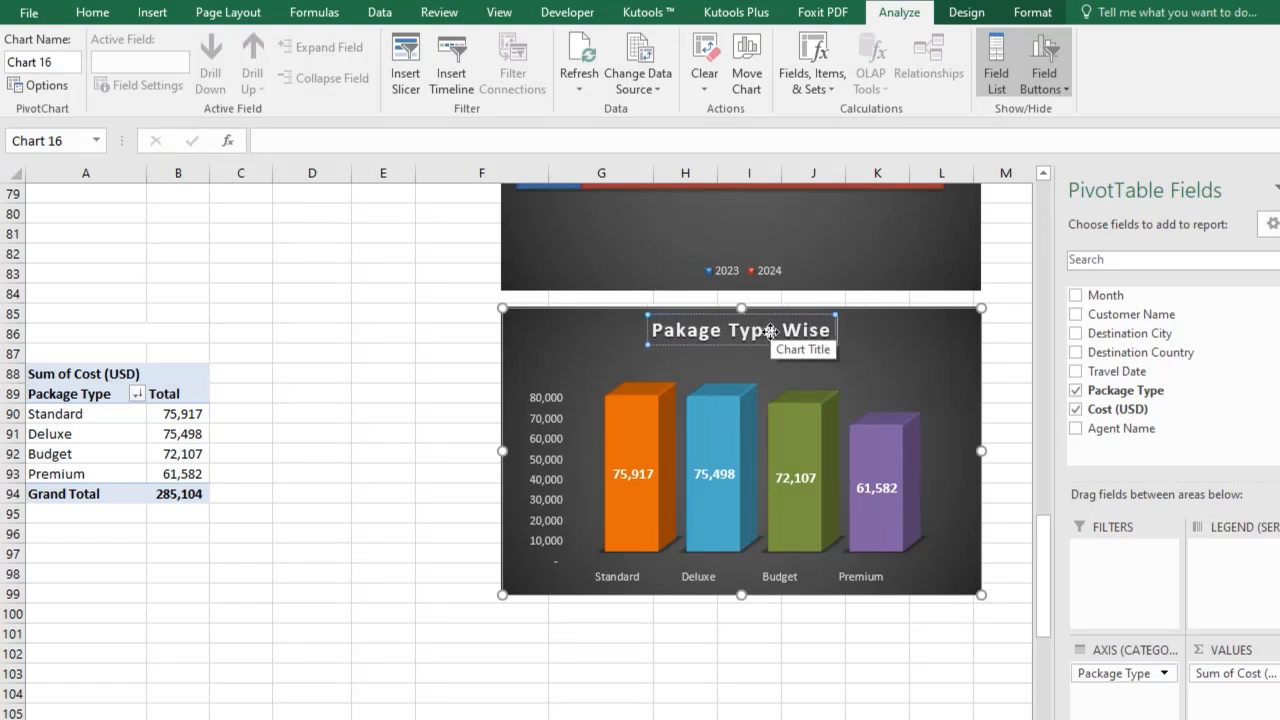
pyautogui.write(' Cost')
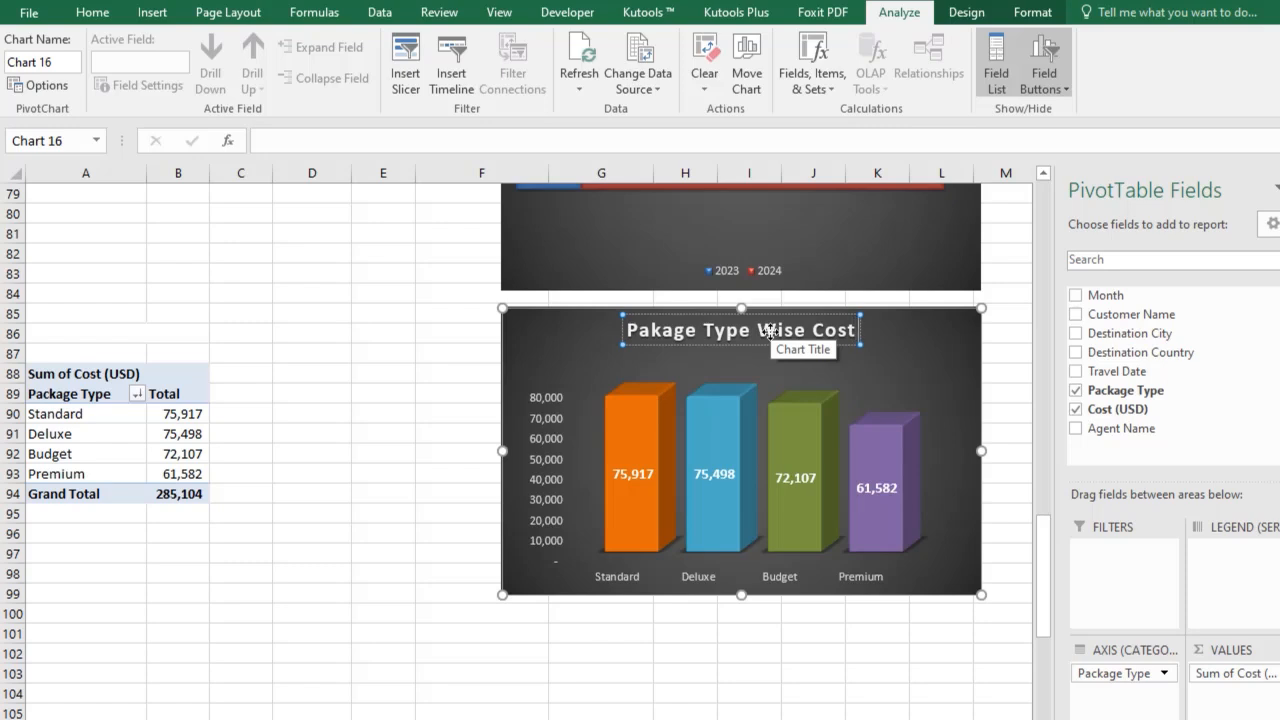
pyautogui.write(' (USD)')
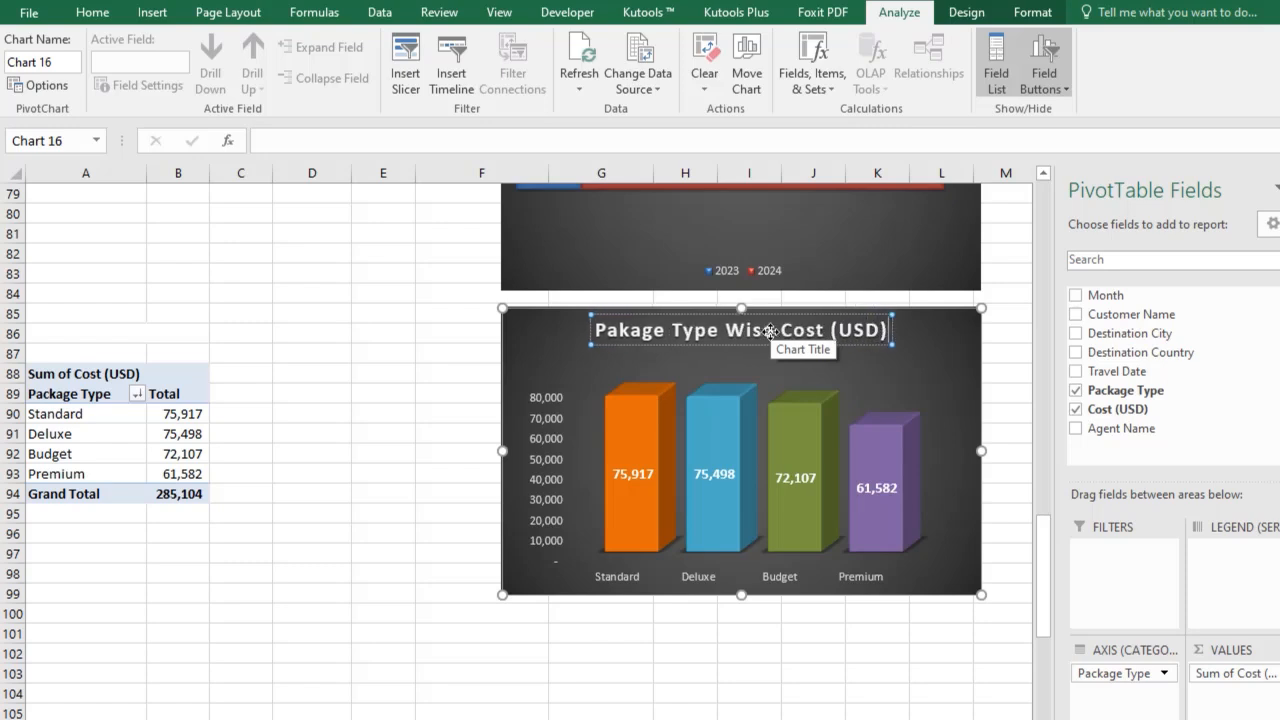
# Set the chart title's font to Algerian and adjust its font size so it fits on one line.
pyautogui.doubleClick(703, 335)
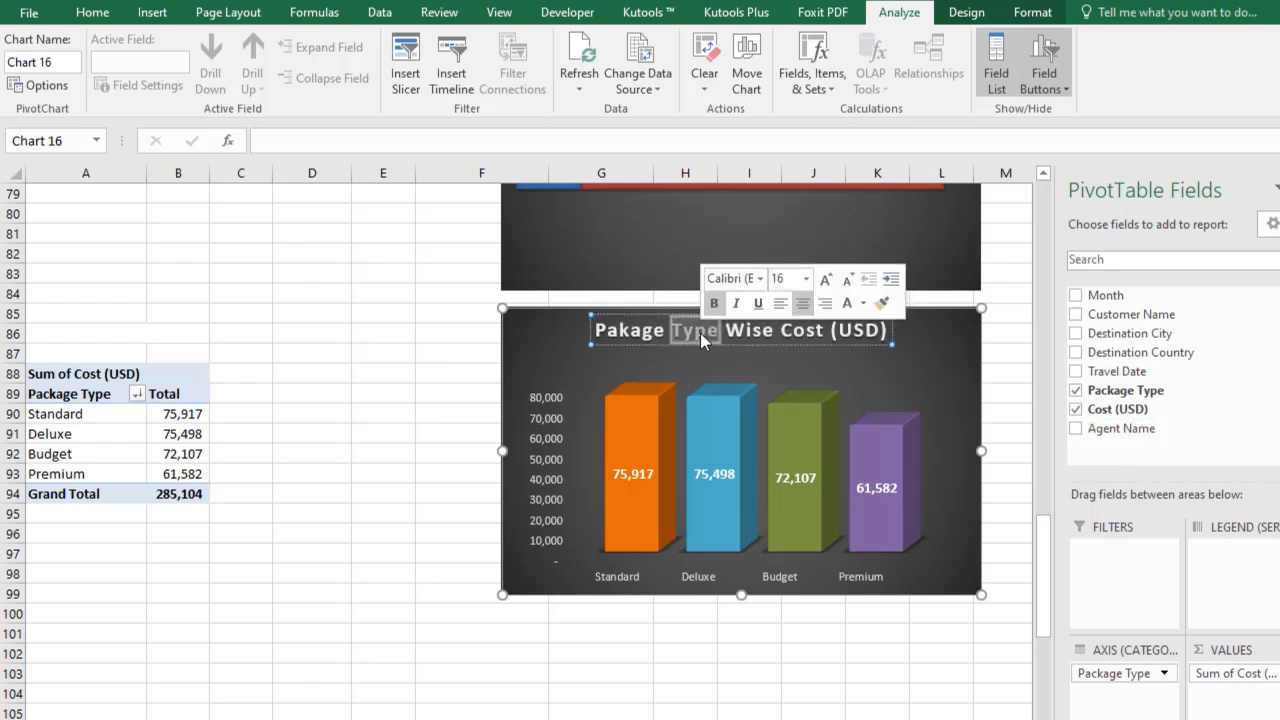
pyautogui.tripleClick(703, 335)
pyautogui.click(92, 12)
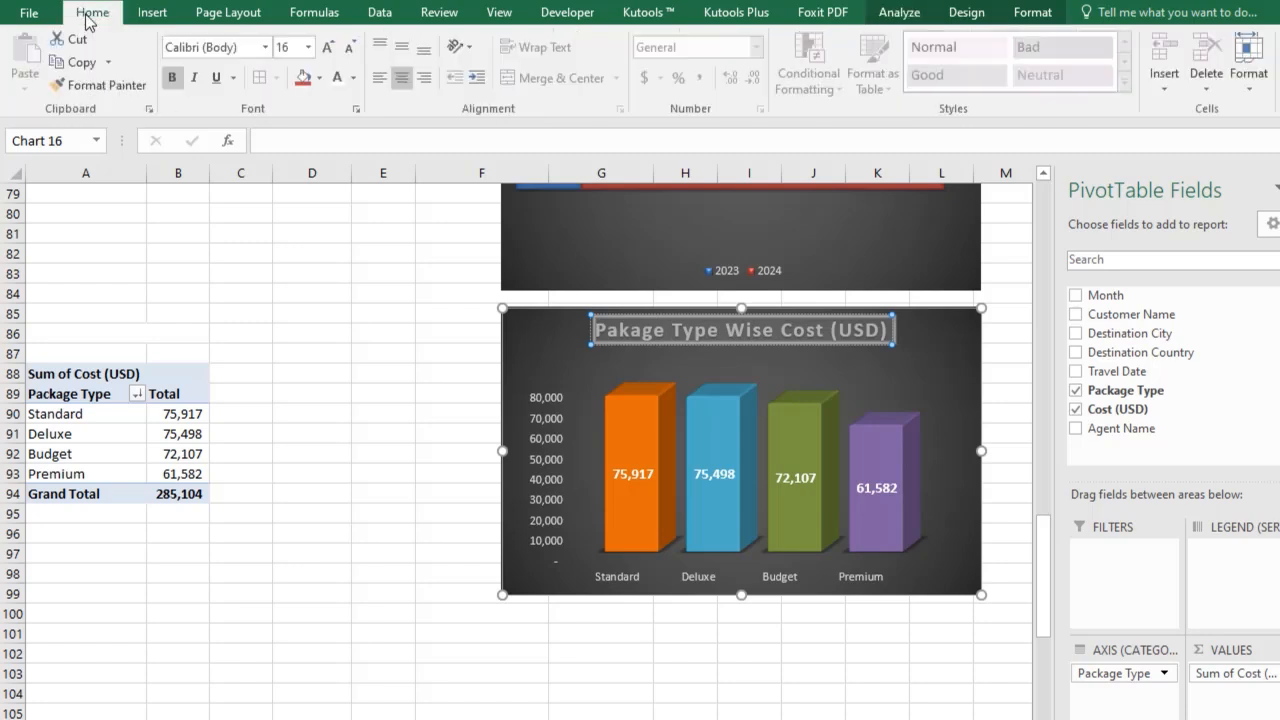
pyautogui.click(266, 50)
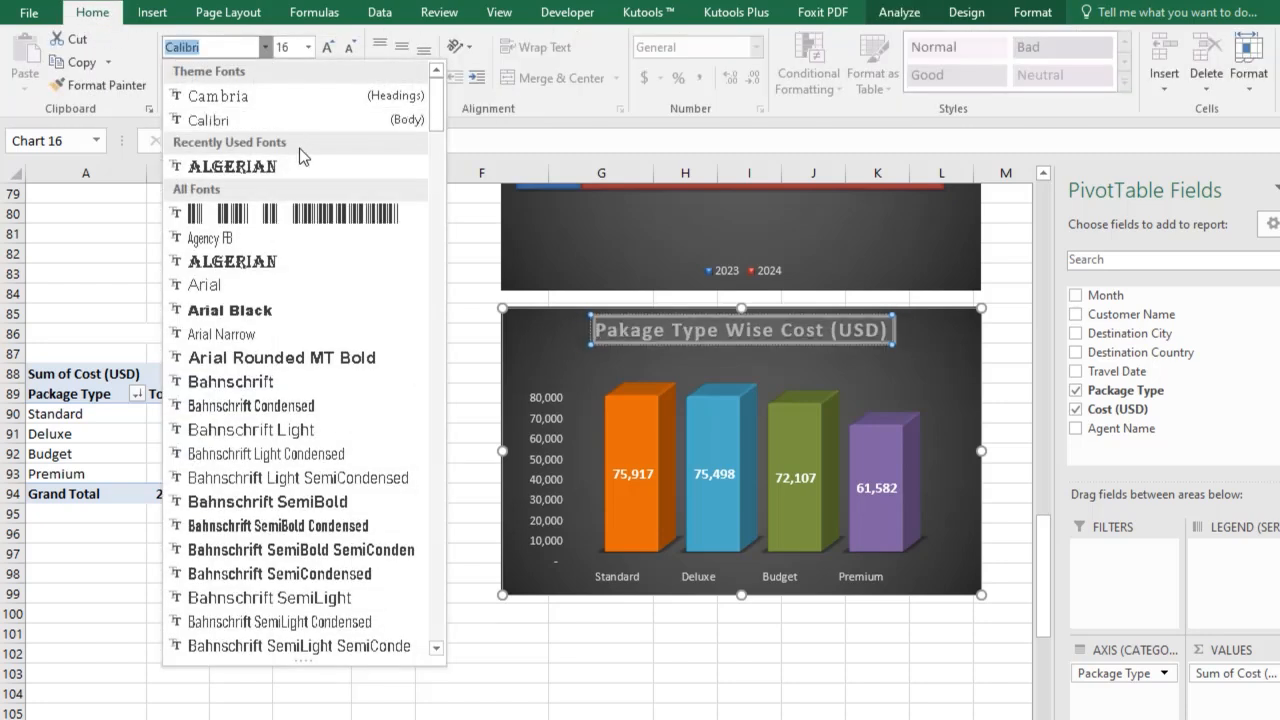
pyautogui.click(214, 154)
pyautogui.click(327, 47)
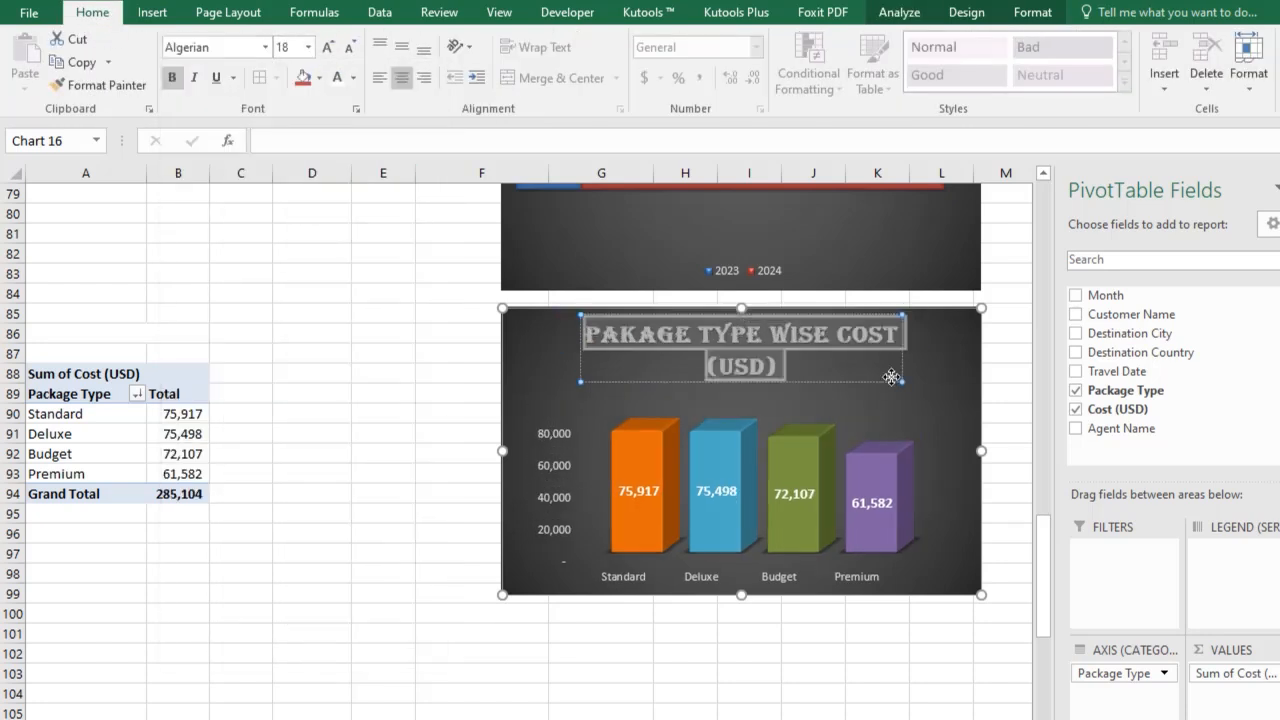
pyautogui.click(720, 670)
pyautogui.click(906, 346)
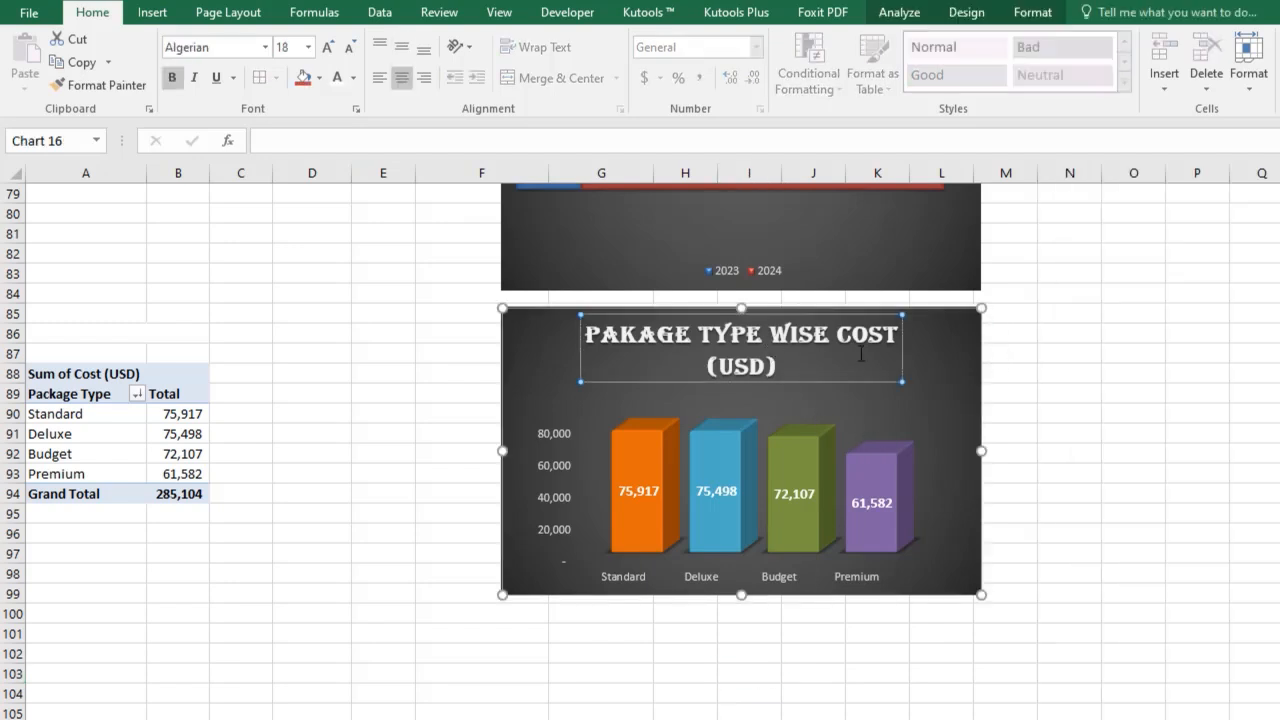
pyautogui.click(350, 50)
pyautogui.click(600, 653)
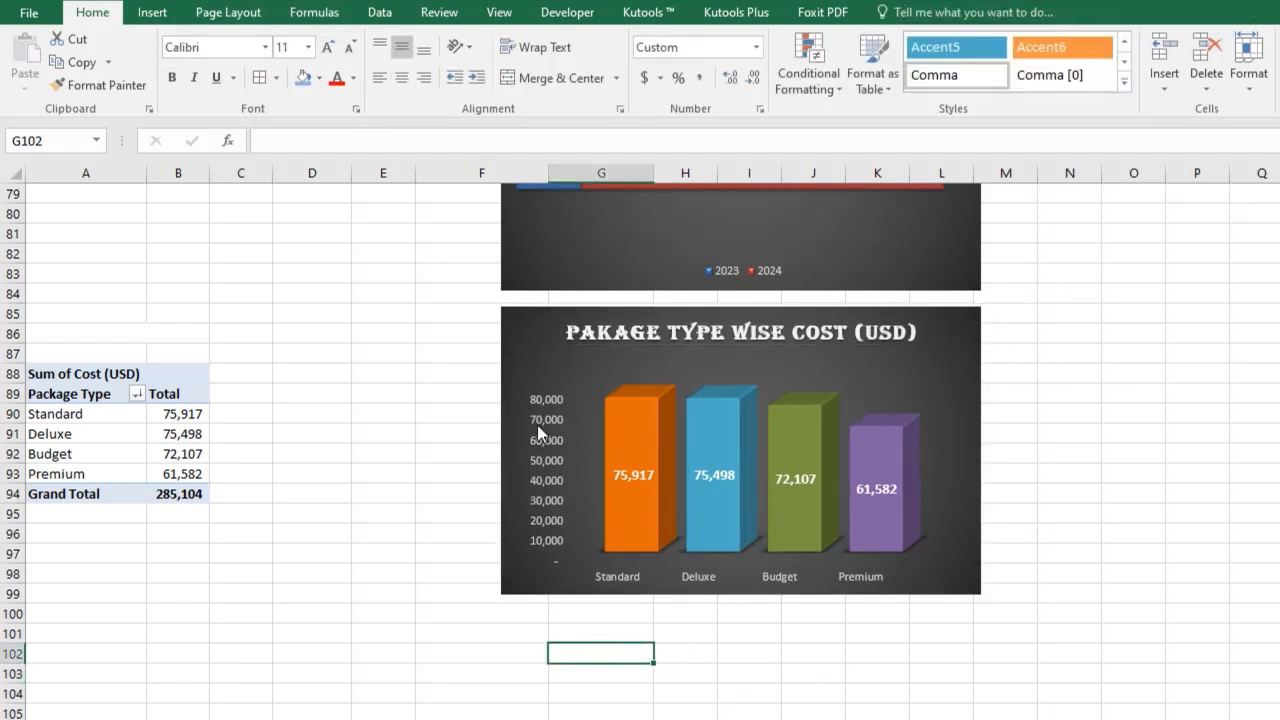
# Copy the package-type chart onto the Sheet3 dashboard and place it beside the city-wise flight chart.
pyautogui.click(531, 357)
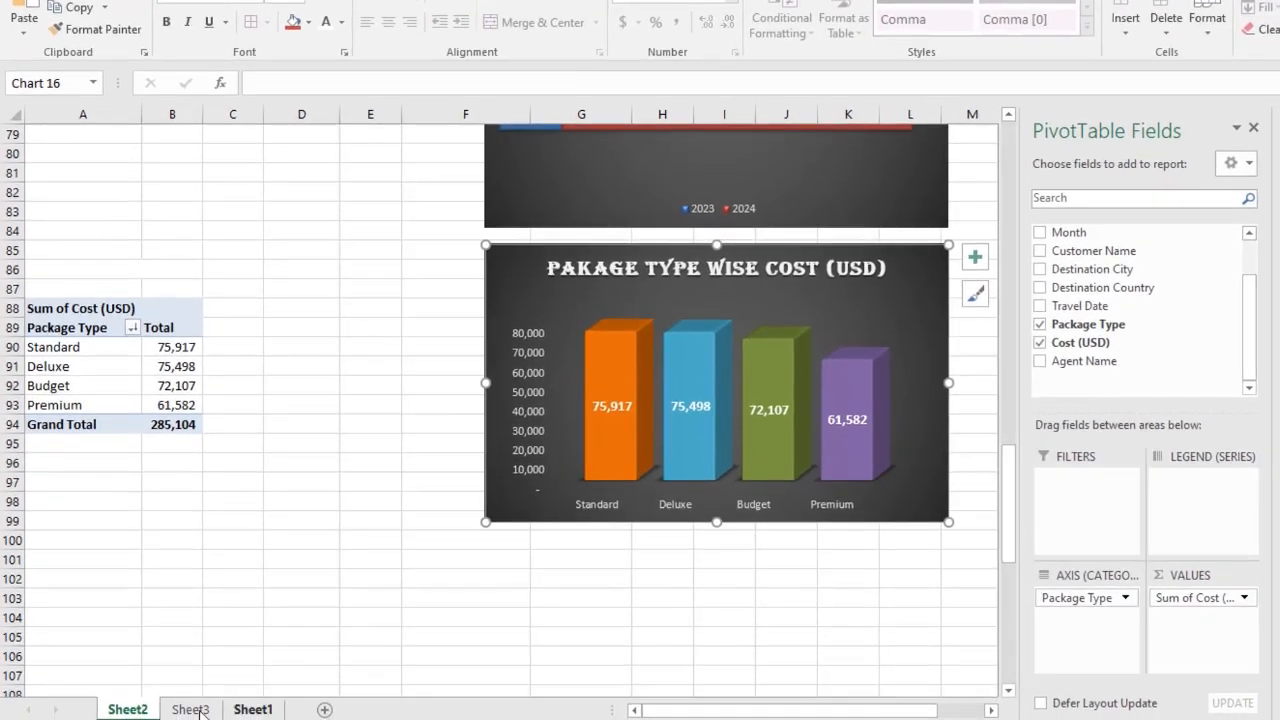
pyautogui.click(192, 709)
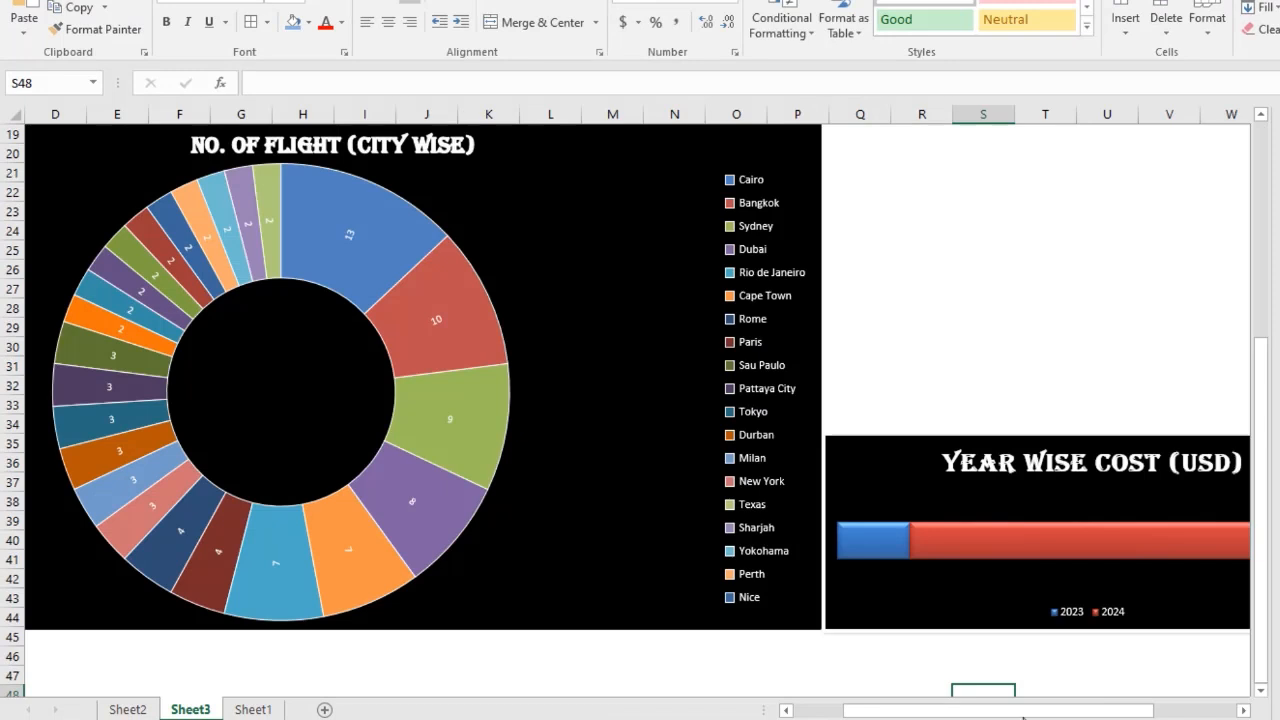
pyautogui.moveTo(1022, 716); pyautogui.dragTo(1115, 714)
pyautogui.scroll(2, 920, 530)
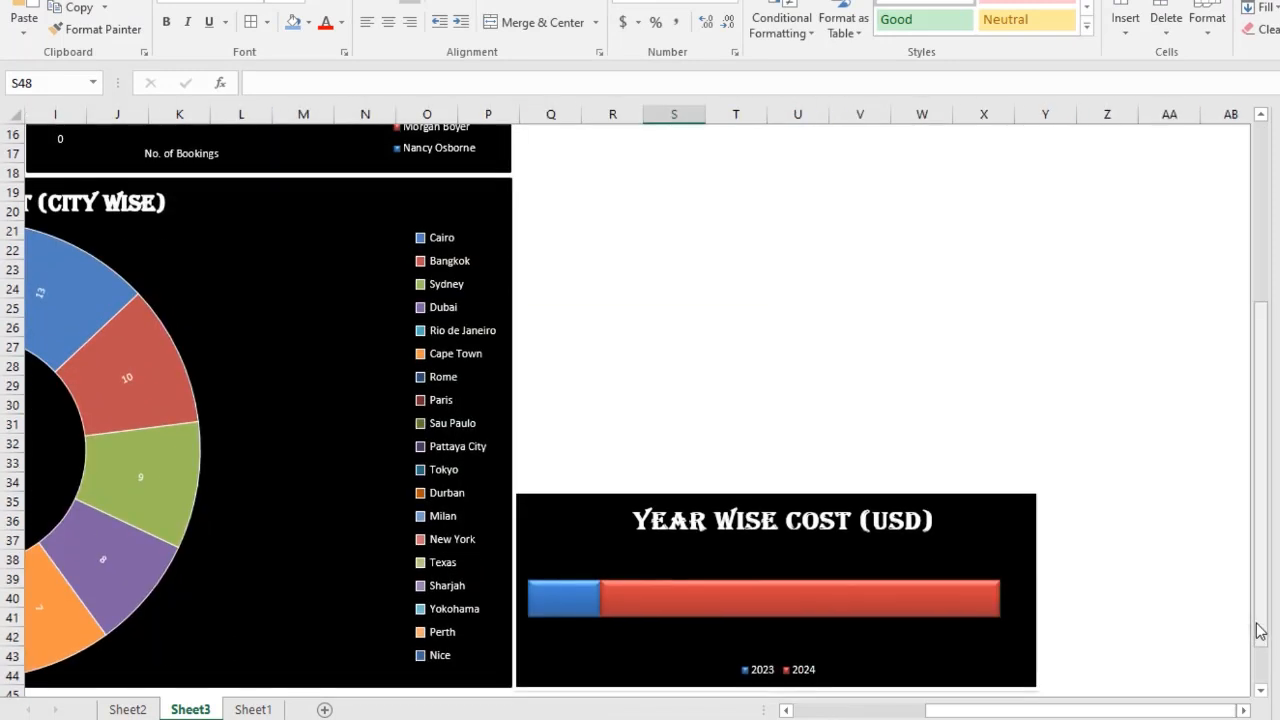
pyautogui.click(527, 209)
pyautogui.hotkey('ctrl', 'v')
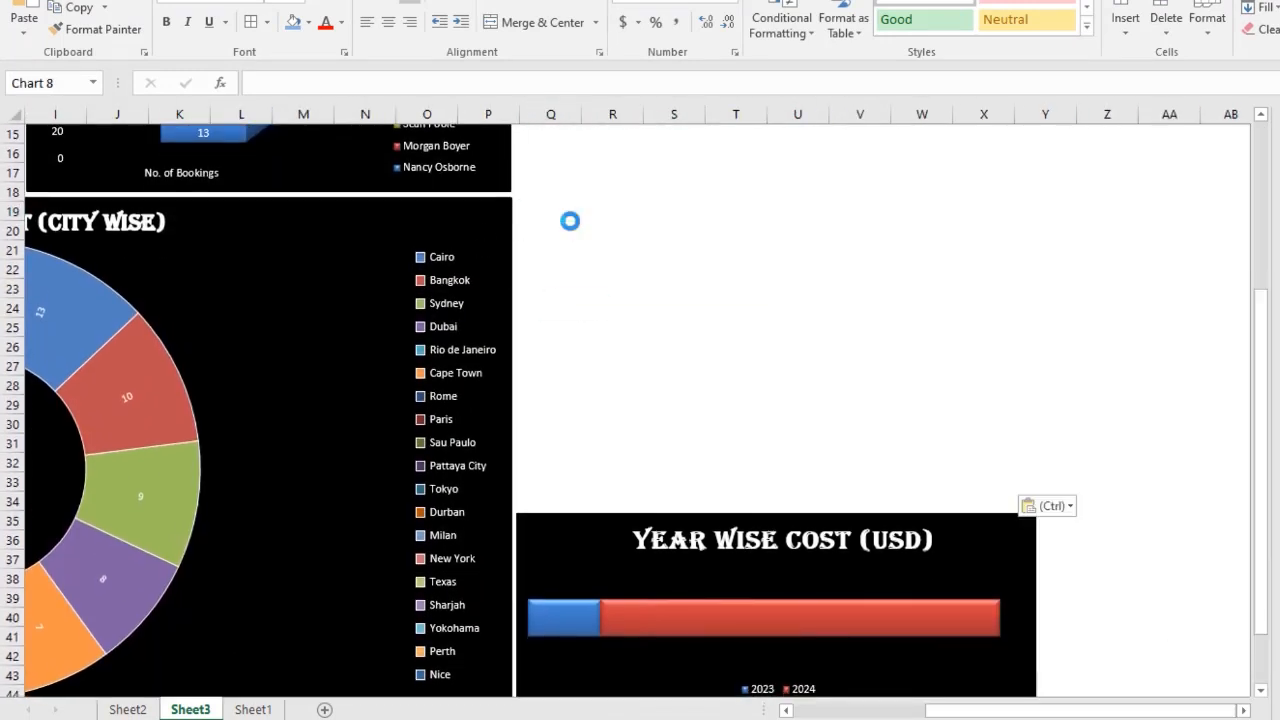
pyautogui.moveTo(539, 224); pyautogui.dragTo(539, 216)
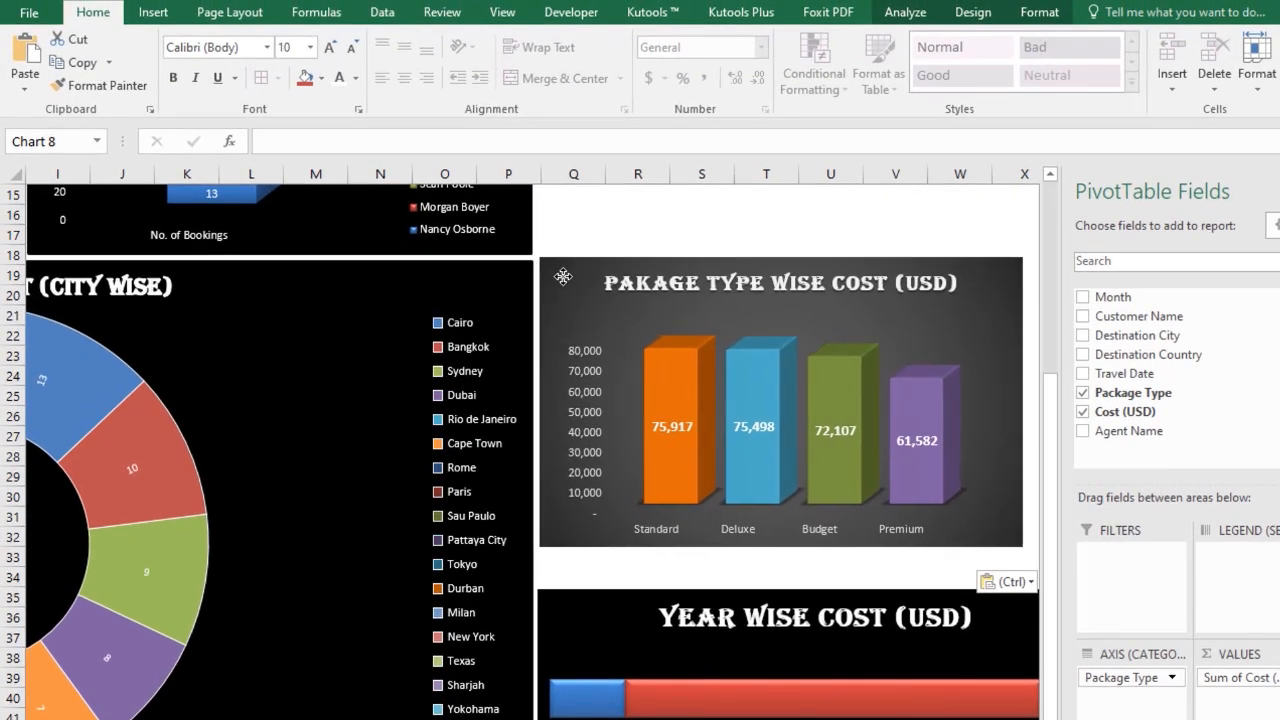
pyautogui.moveTo(563, 276); pyautogui.dragTo(561, 277)
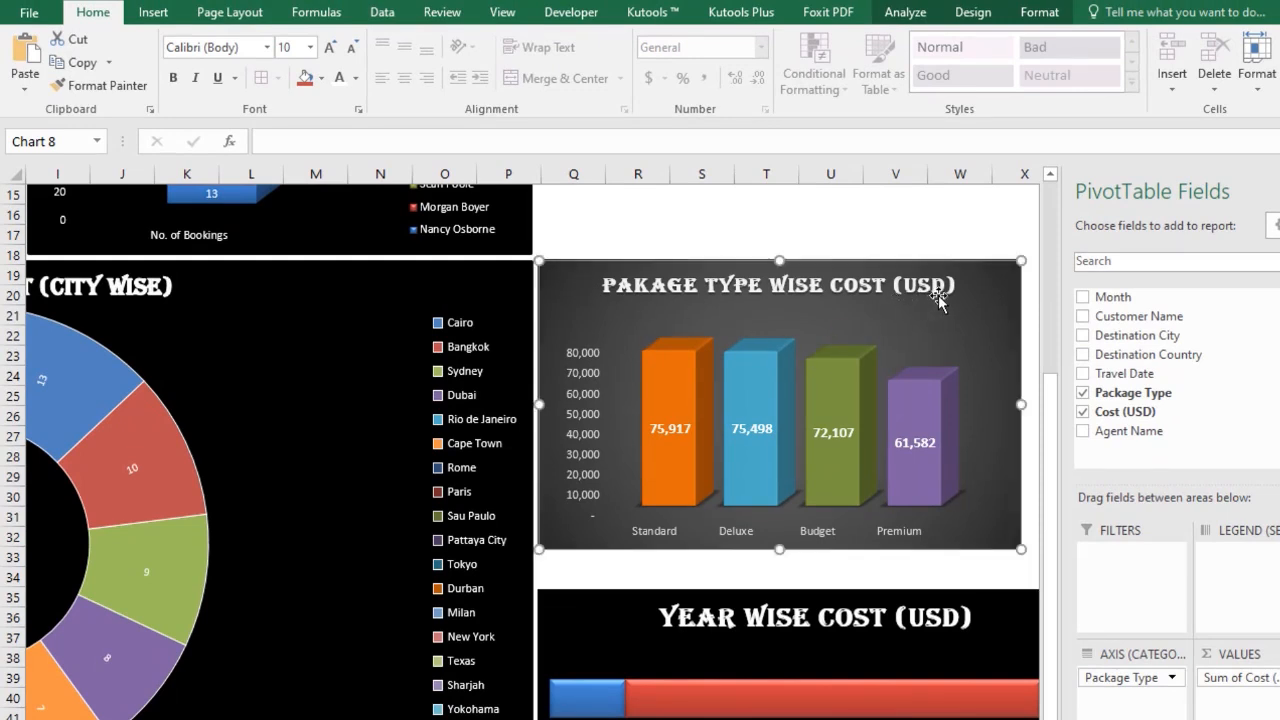
pyautogui.moveTo(989, 282); pyautogui.dragTo(989, 281)
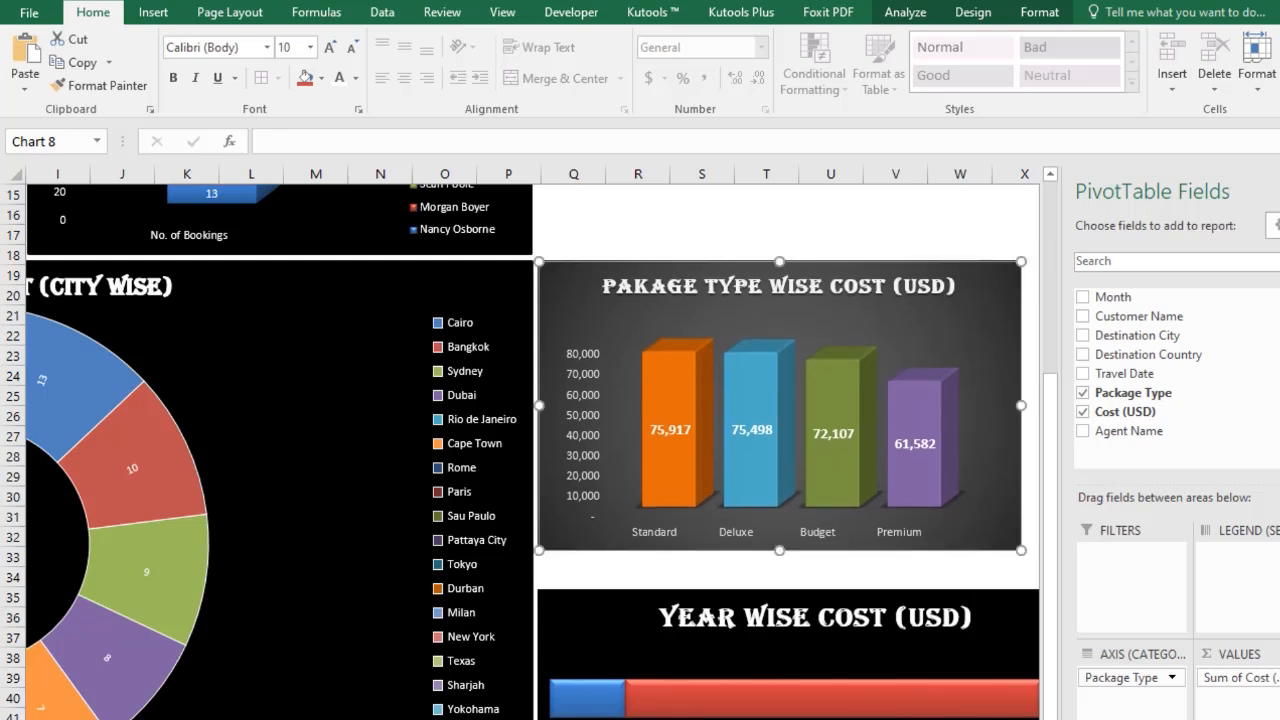
# Apply the black shape style to the pasted package-type chart.
pyautogui.click(1047, 273)
pyautogui.click(1030, 13)
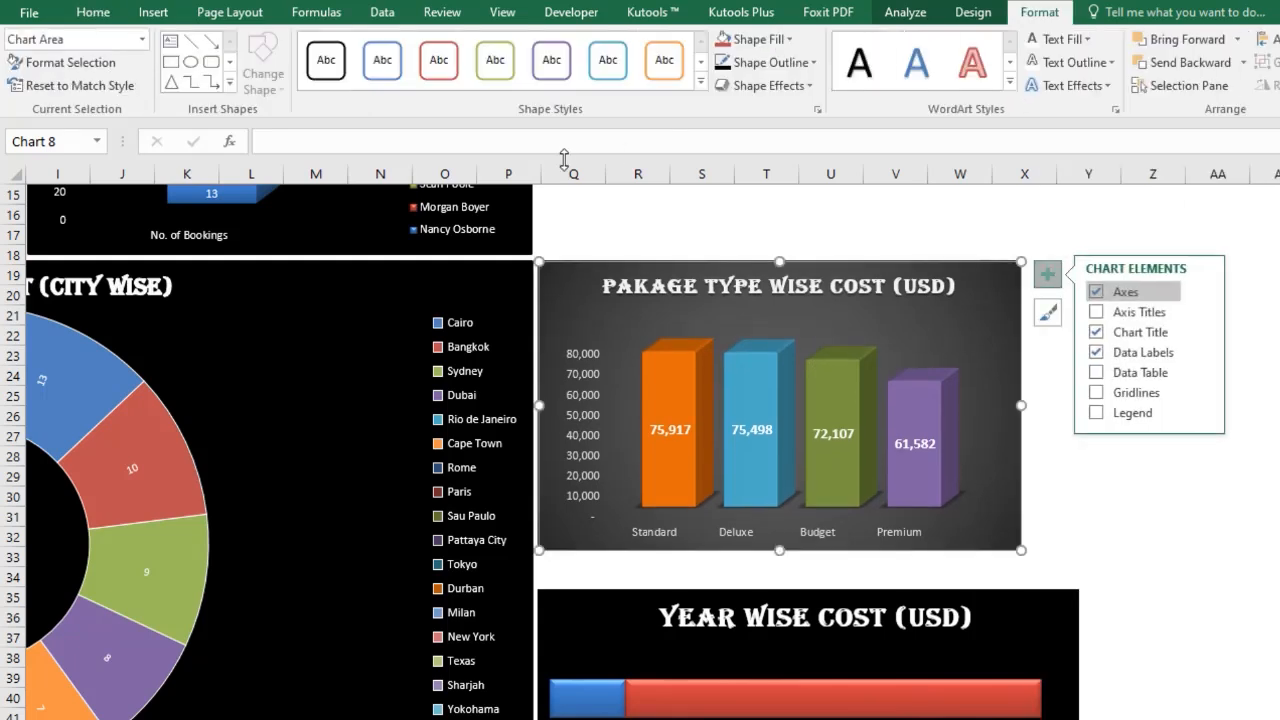
pyautogui.click(700, 84)
pyautogui.click(320, 214)
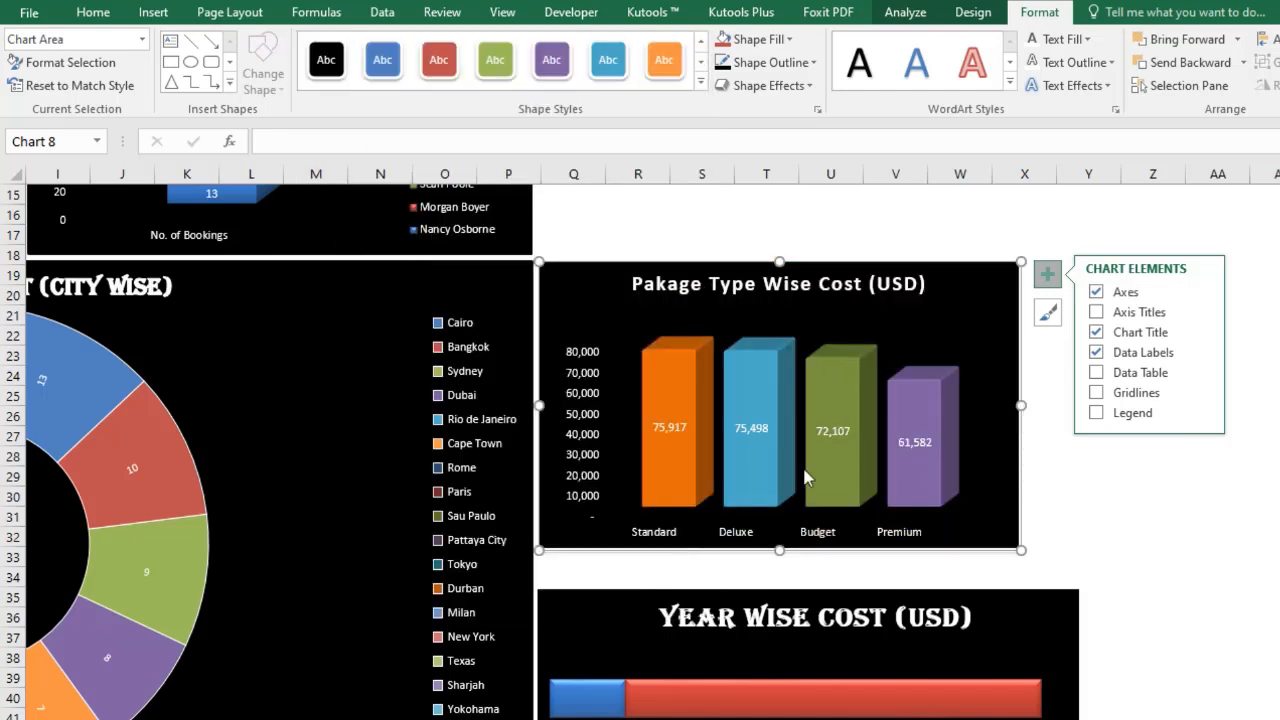
# Resize the package-type chart so its edges line up with the year-wise cost chart below.
pyautogui.moveTo(1021, 551); pyautogui.dragTo(1076, 580)
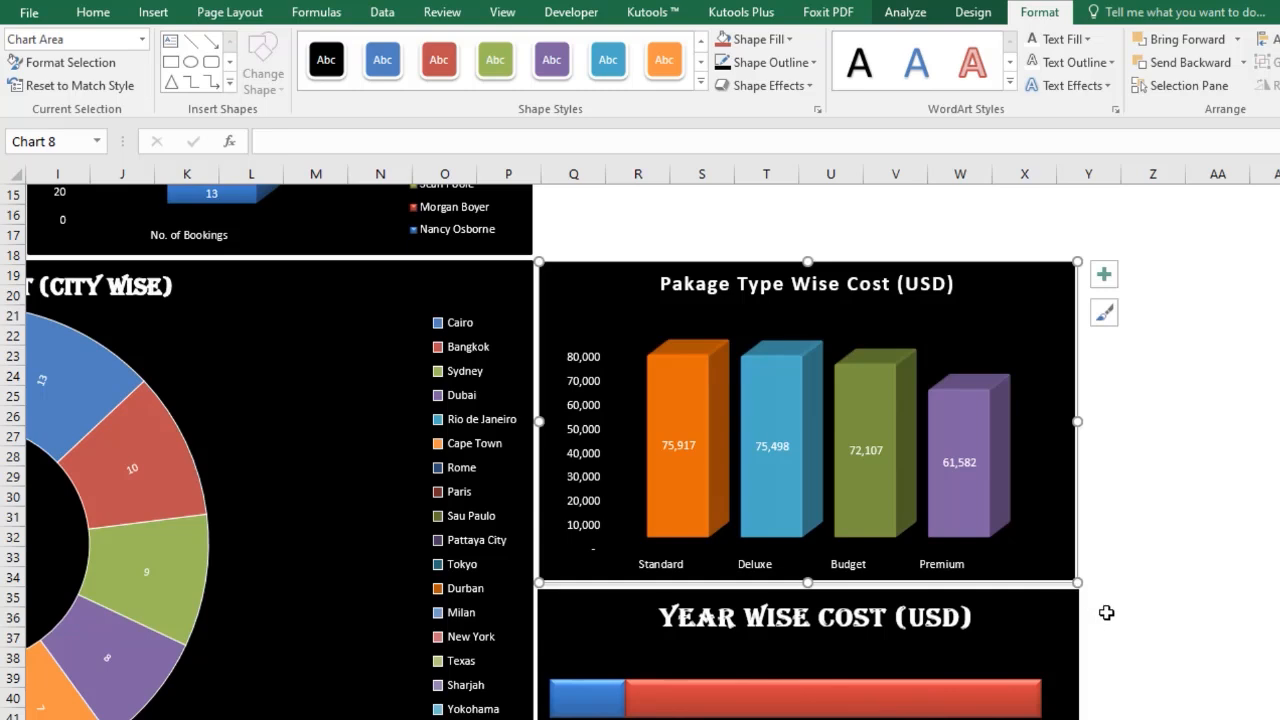
pyautogui.click(1110, 636)
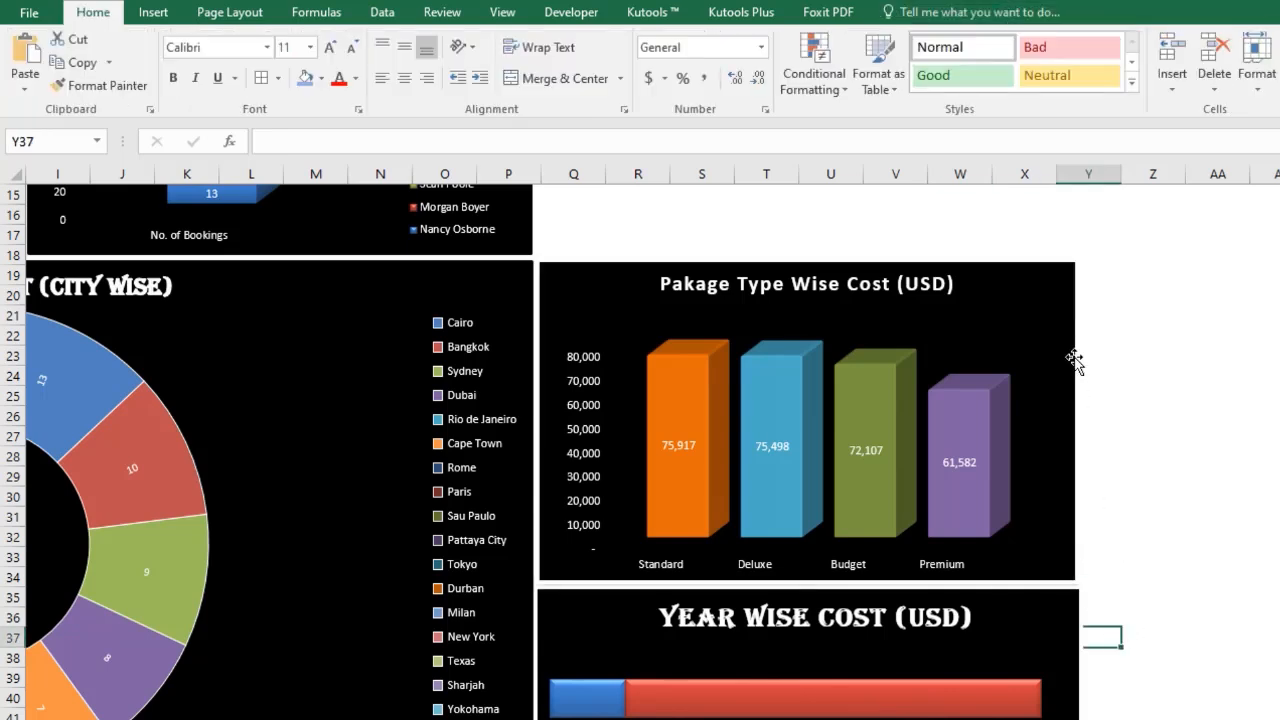
pyautogui.click(1054, 288)
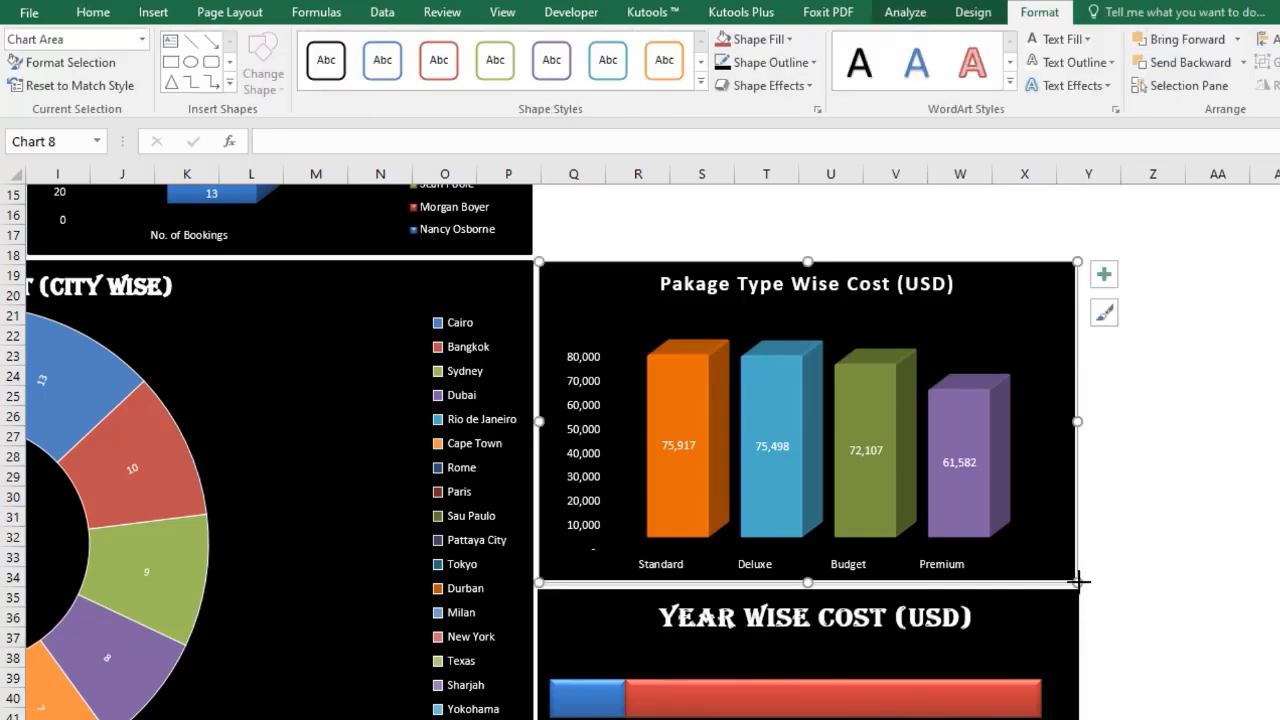
pyautogui.moveTo(1078, 580); pyautogui.dragTo(1078, 581)
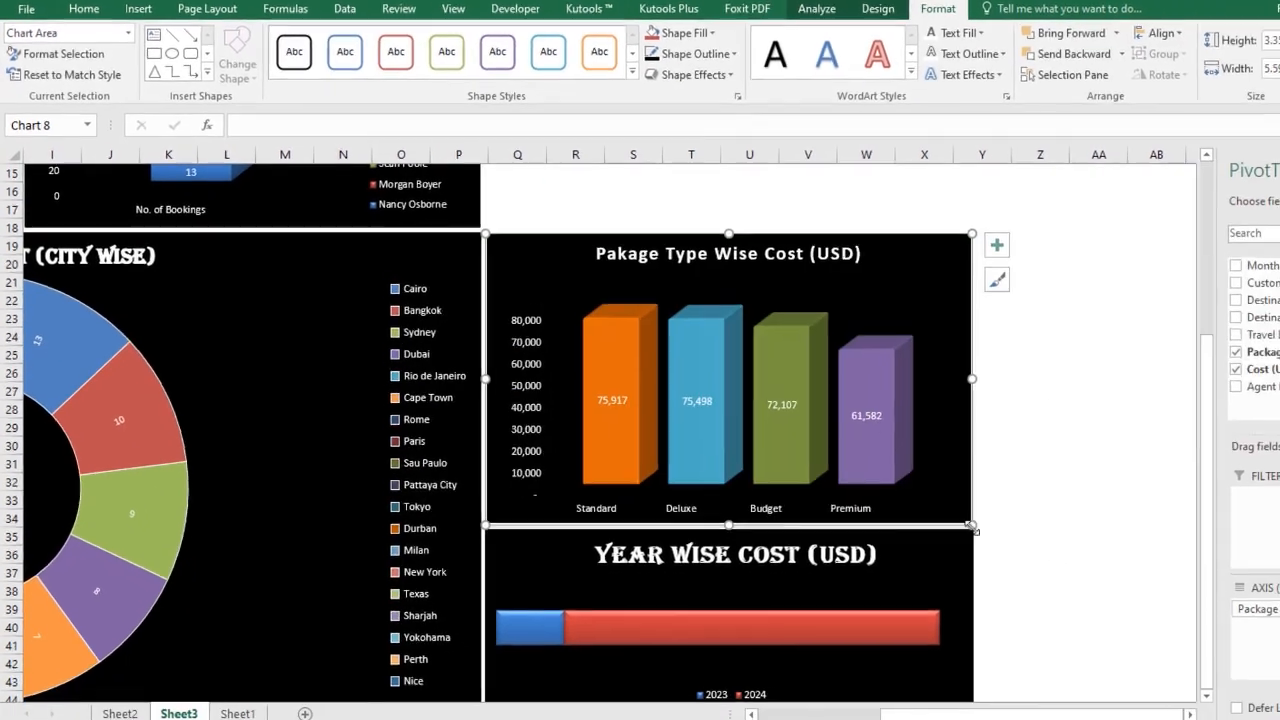
pyautogui.click(1023, 546)
# Create a new PivotTable on a new worksheet from the full data range on Sheet1.
pyautogui.keyDown('ctrl'); pyautogui.scroll(-3, 1023, 546); pyautogui.keyUp('ctrl')
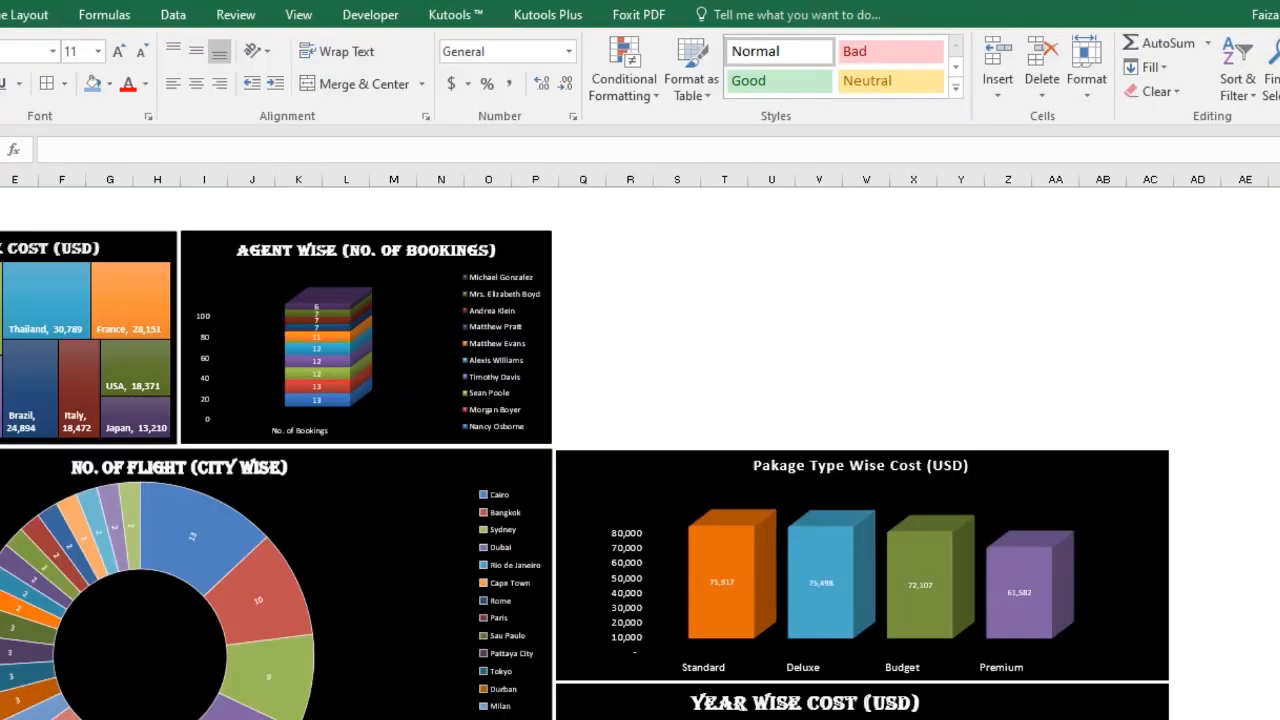
pyautogui.scroll(-2, 640, 453)
pyautogui.scroll(2, 640, 453)
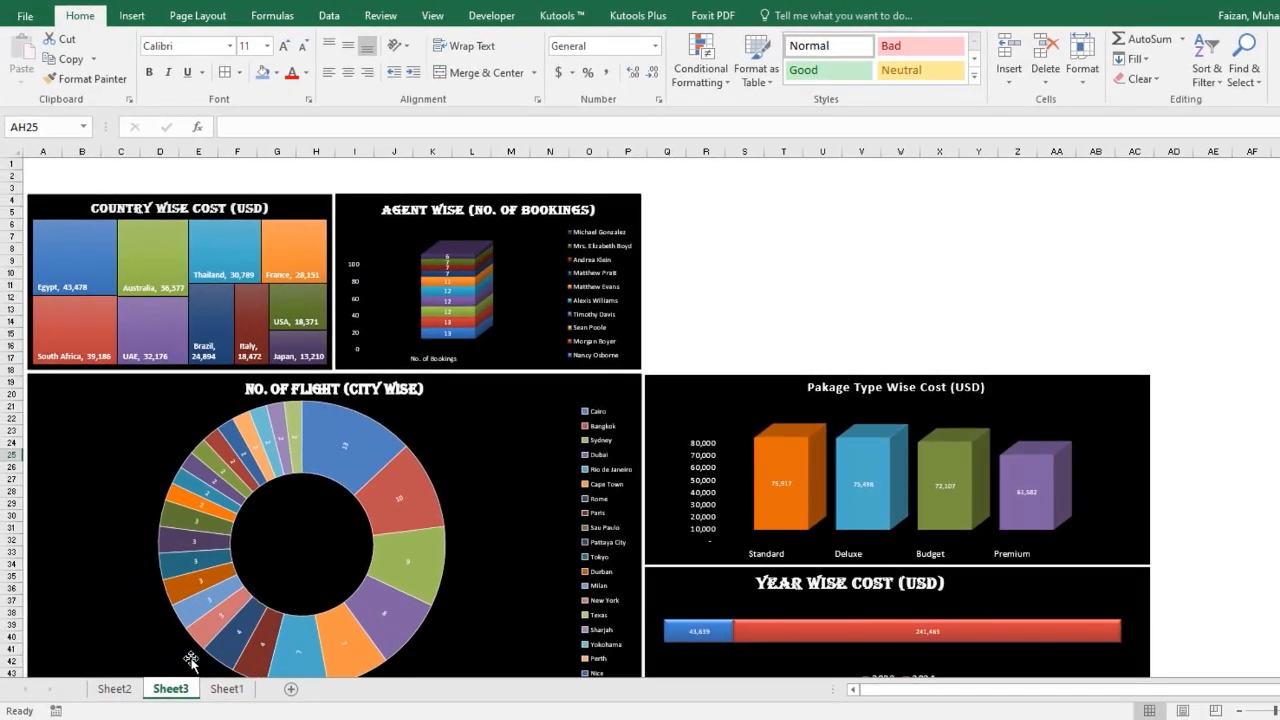
pyautogui.click(226, 689)
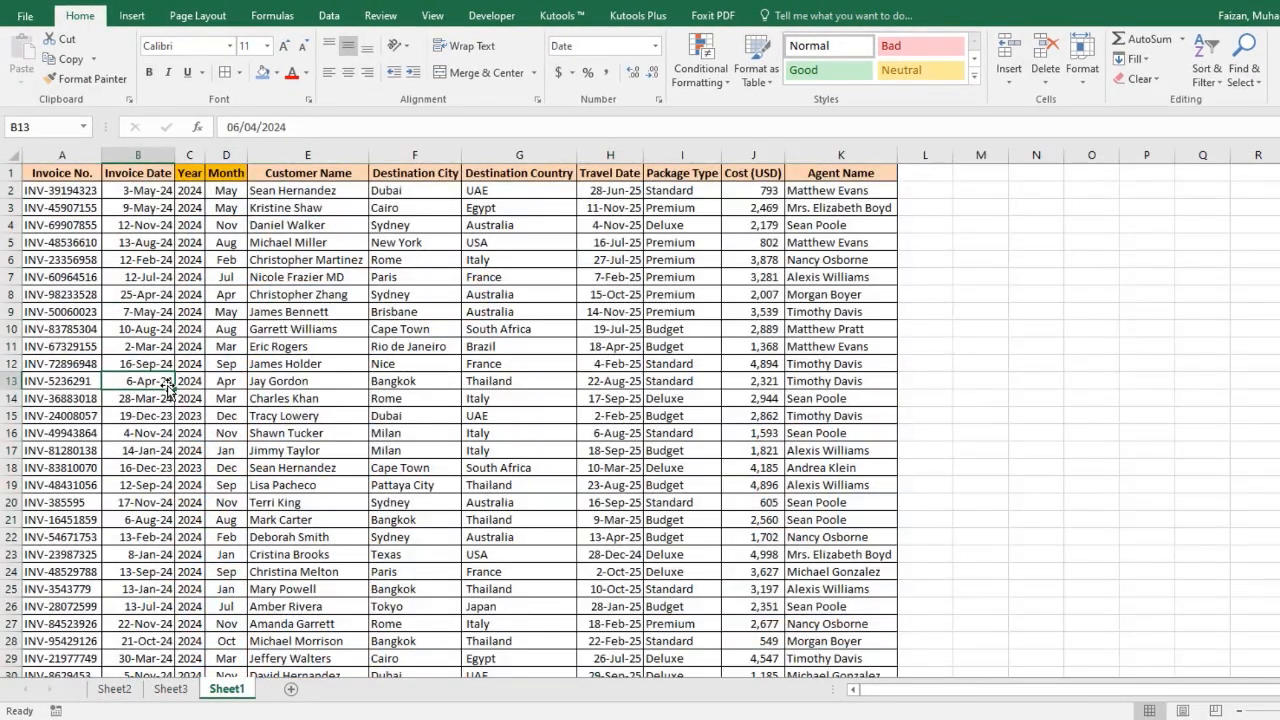
pyautogui.hotkey('ctrl', 'Up')
pyautogui.hotkey('ctrl', 'Left')
pyautogui.hotkey('ctrl', 'shift', 'Right')
pyautogui.hotkey('ctrl', 'shift', 'Down')
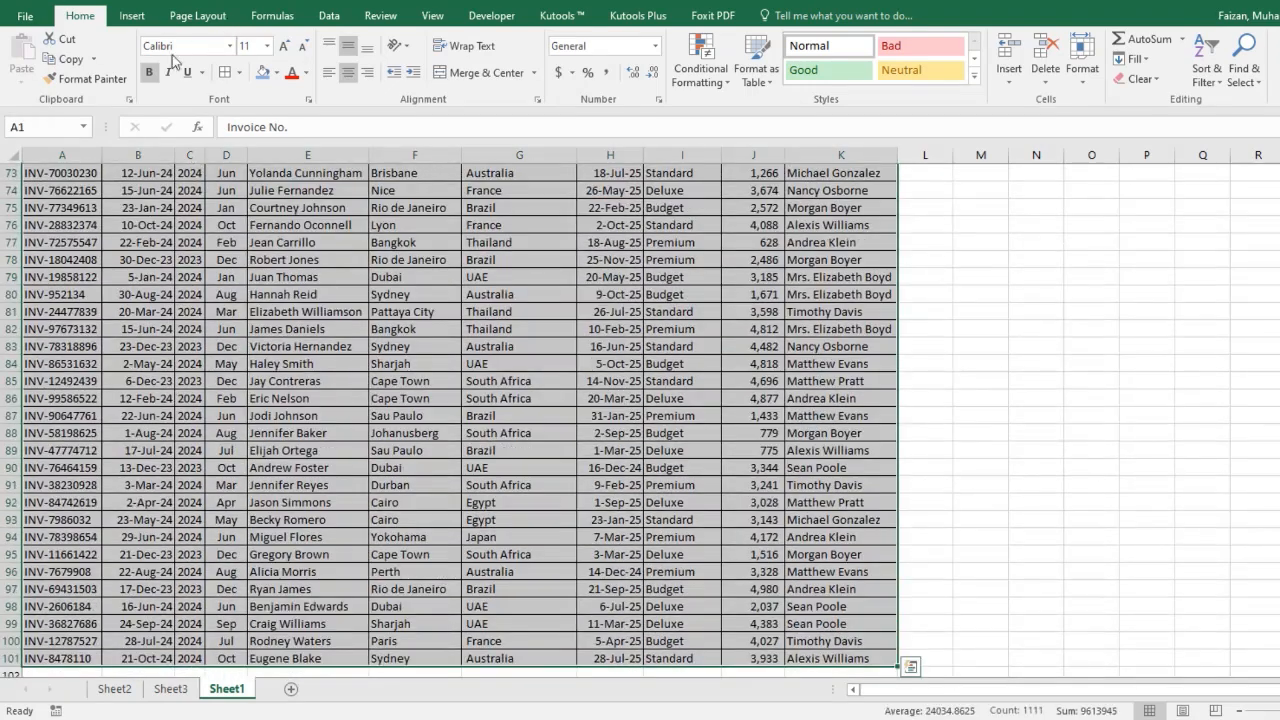
pyautogui.click(132, 15)
pyautogui.click(29, 58)
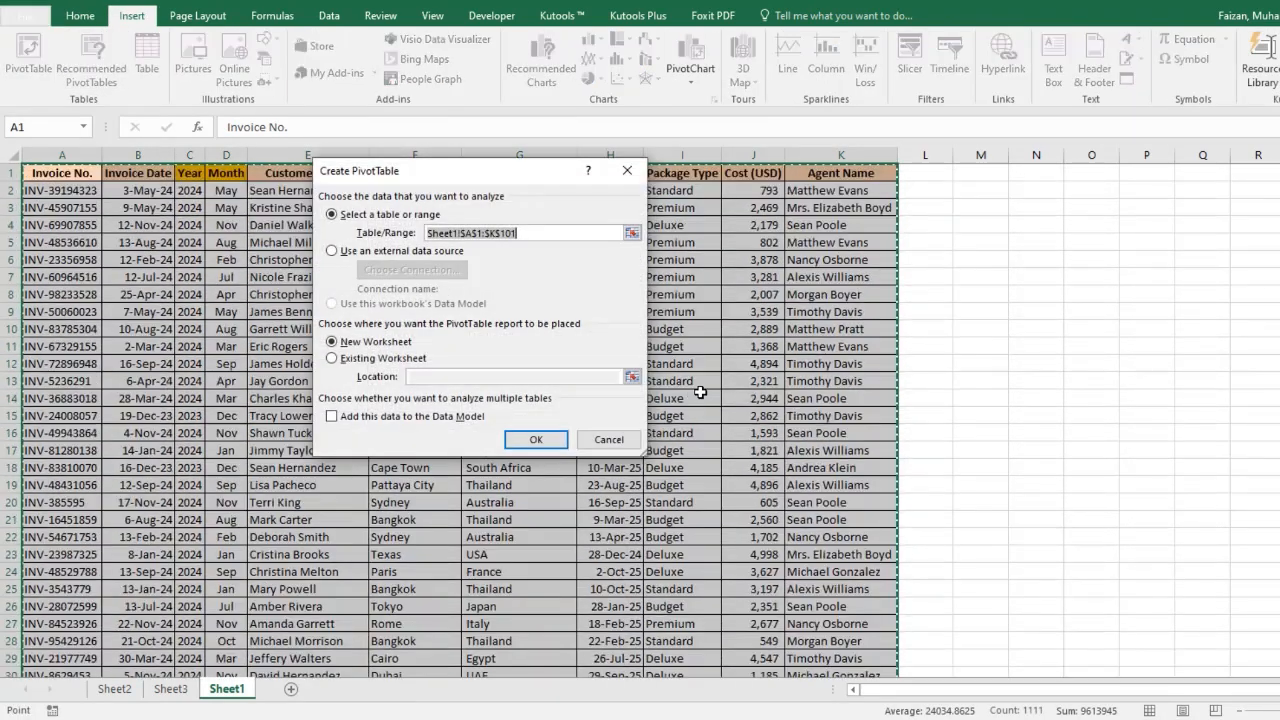
pyautogui.click(553, 442)
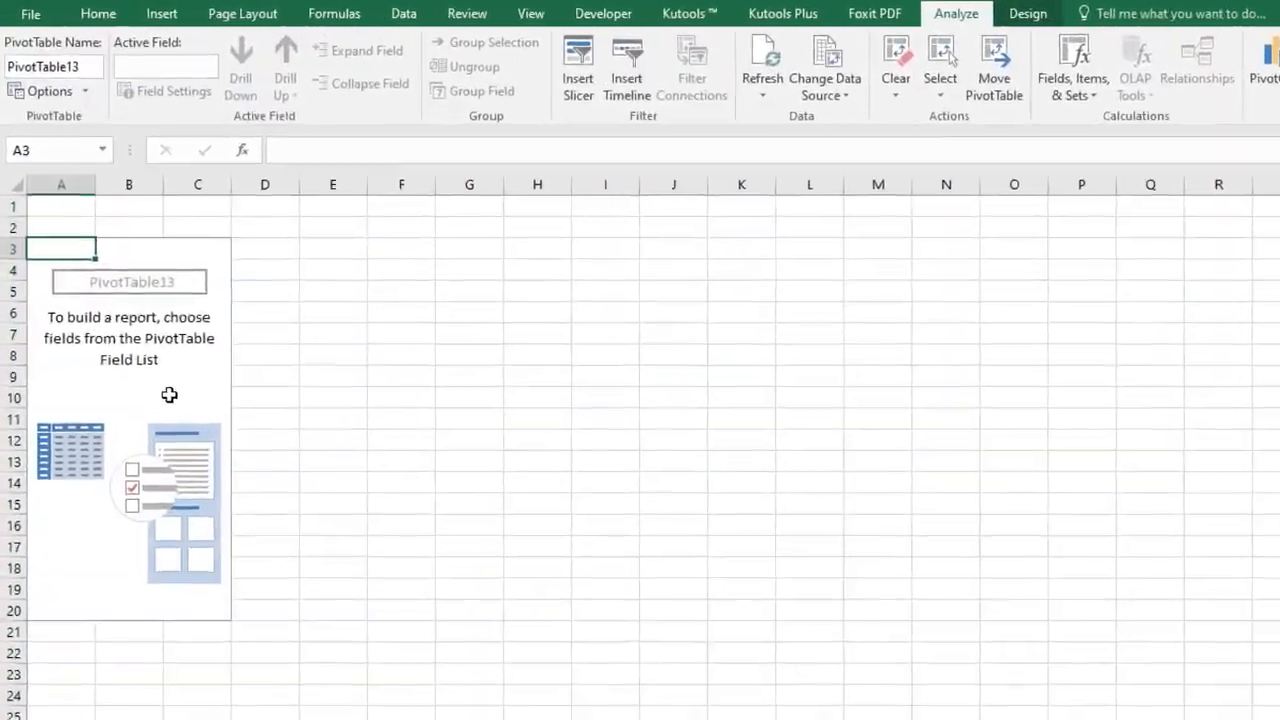
pyautogui.click(169, 395)
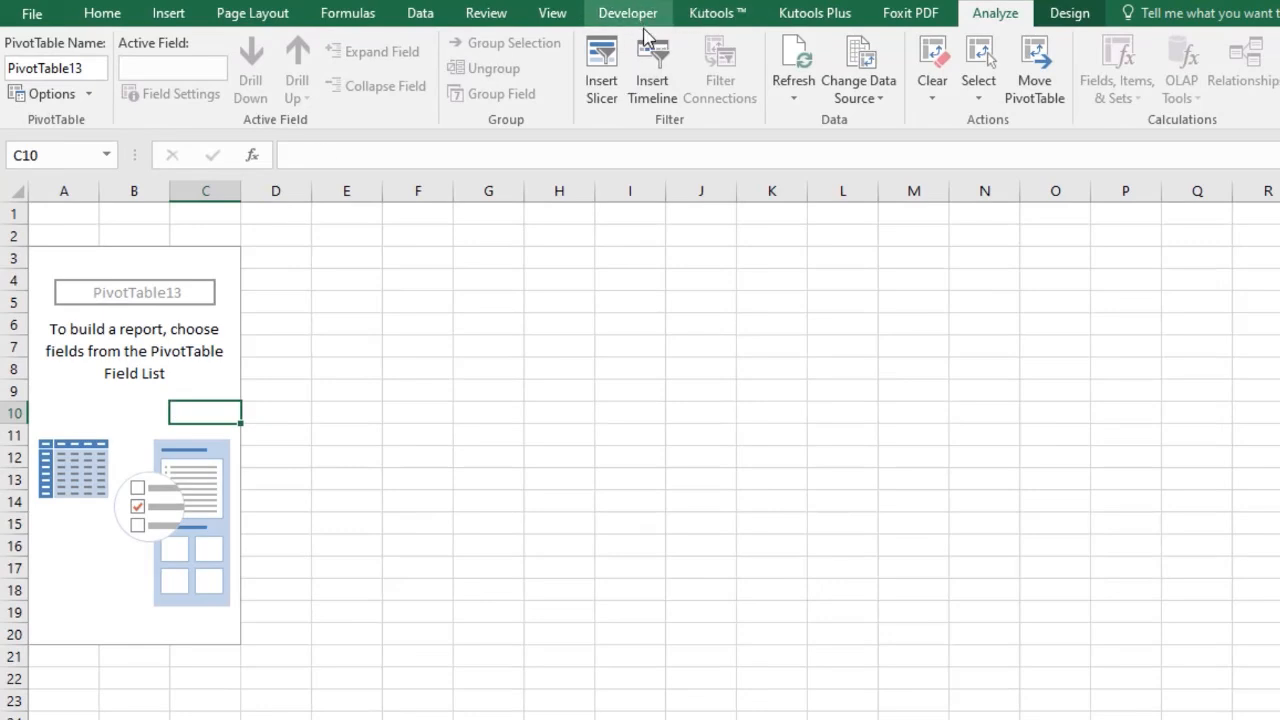
# Insert slicers for Year, Month, Destination Country, Package Type and Agent Name on the new pivot table.
pyautogui.click(180, 18)
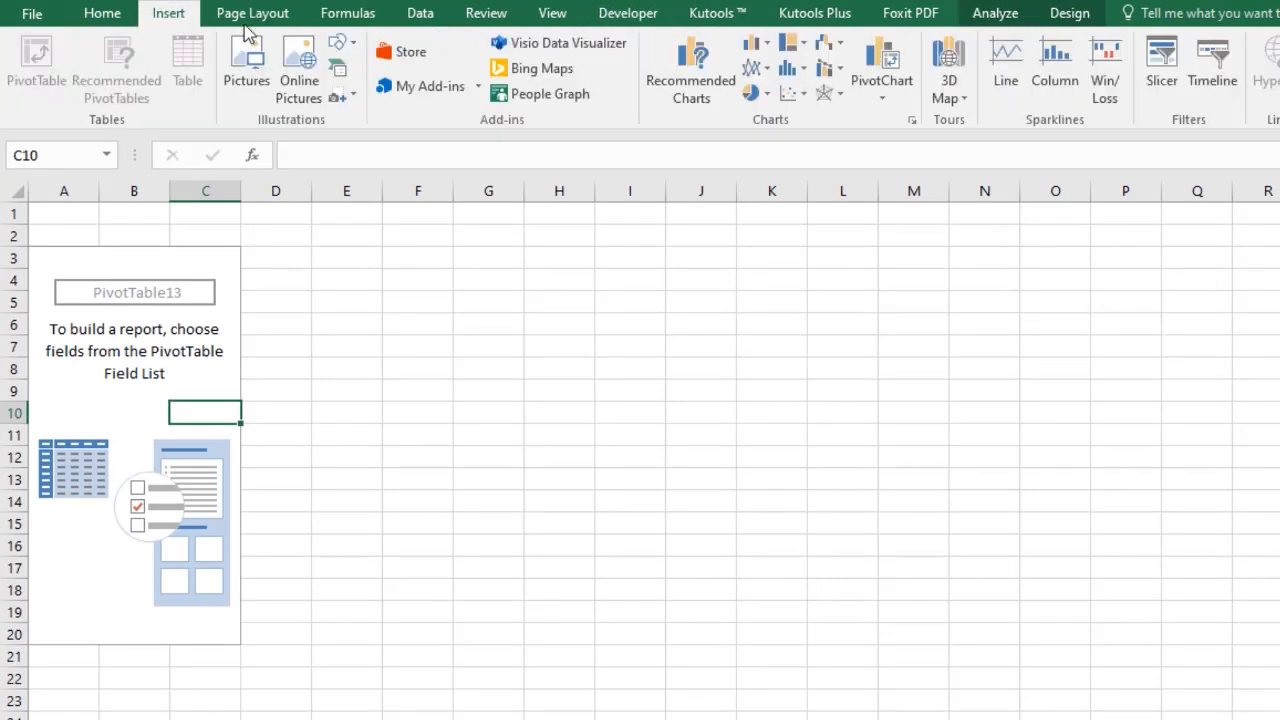
pyautogui.click(1162, 62)
pyautogui.click(507, 297)
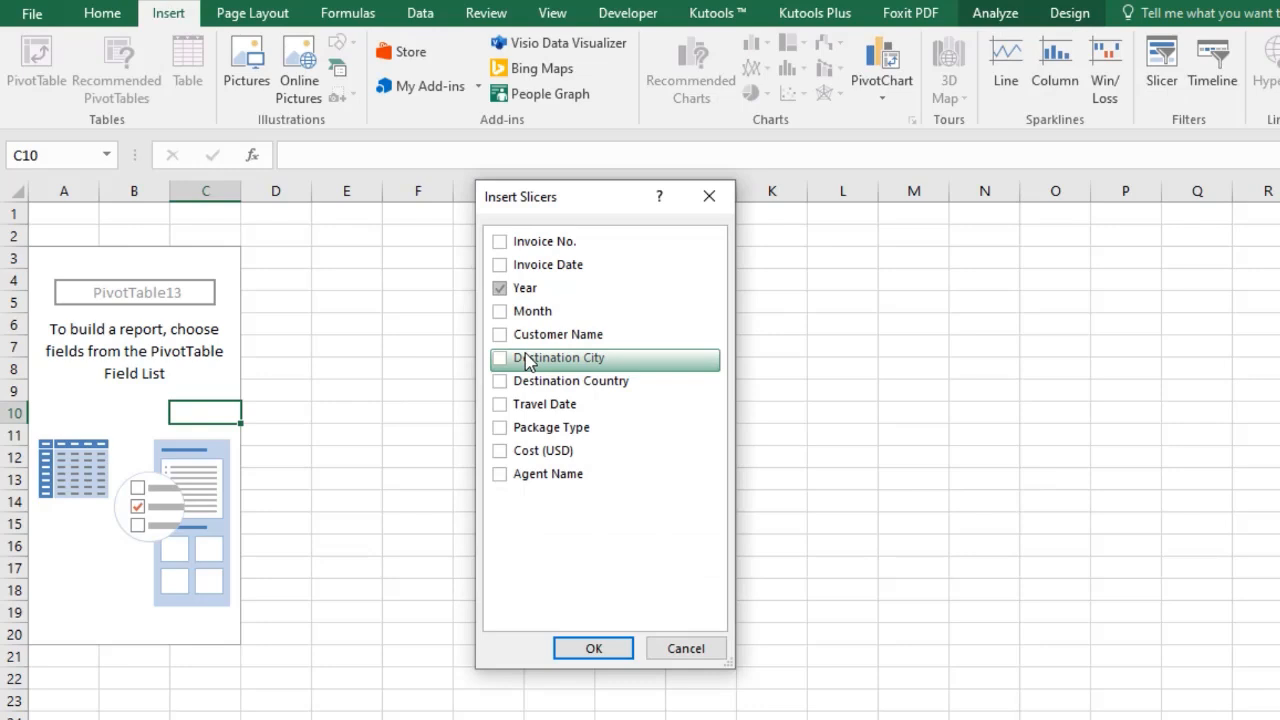
pyautogui.click(503, 312)
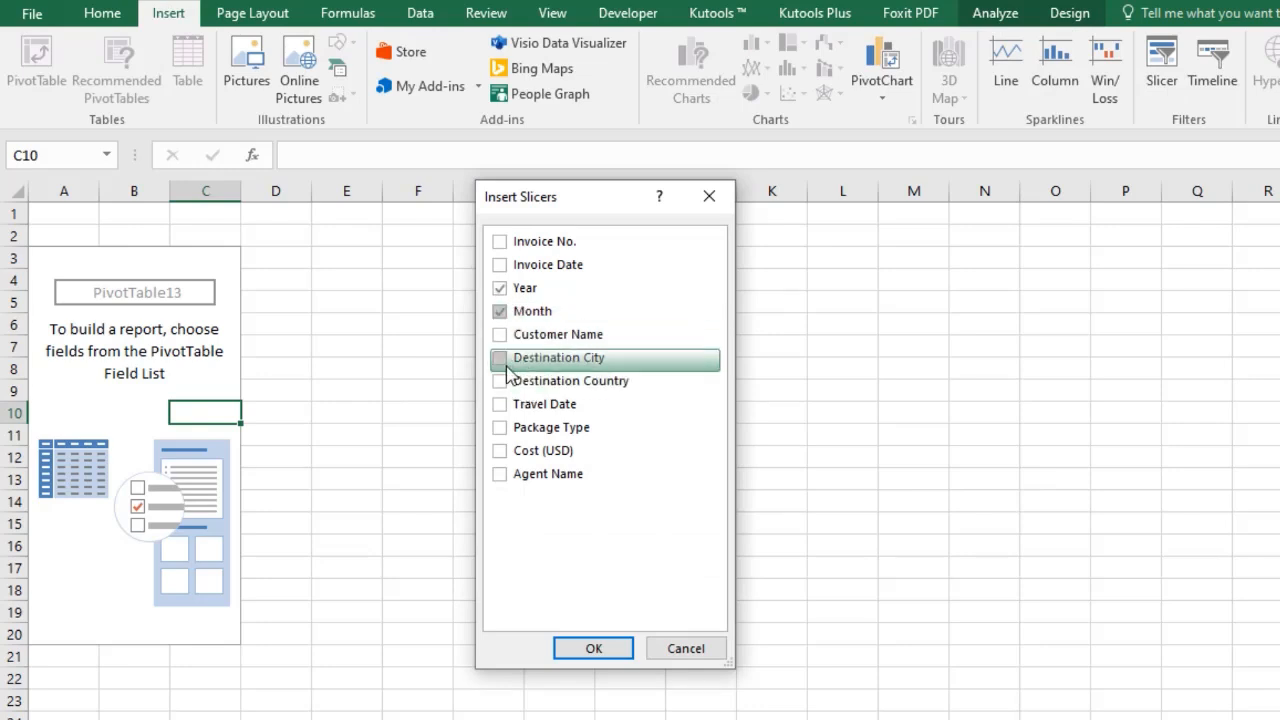
pyautogui.click(503, 381)
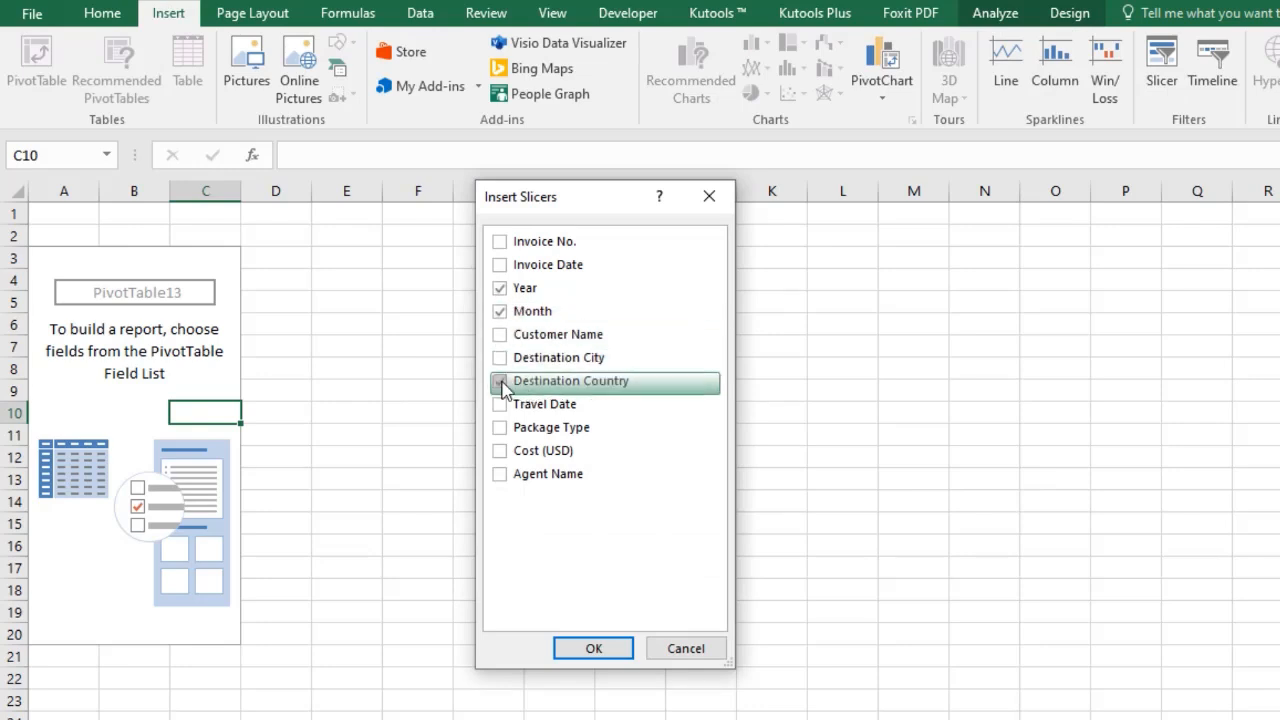
pyautogui.click(502, 436)
pyautogui.click(503, 477)
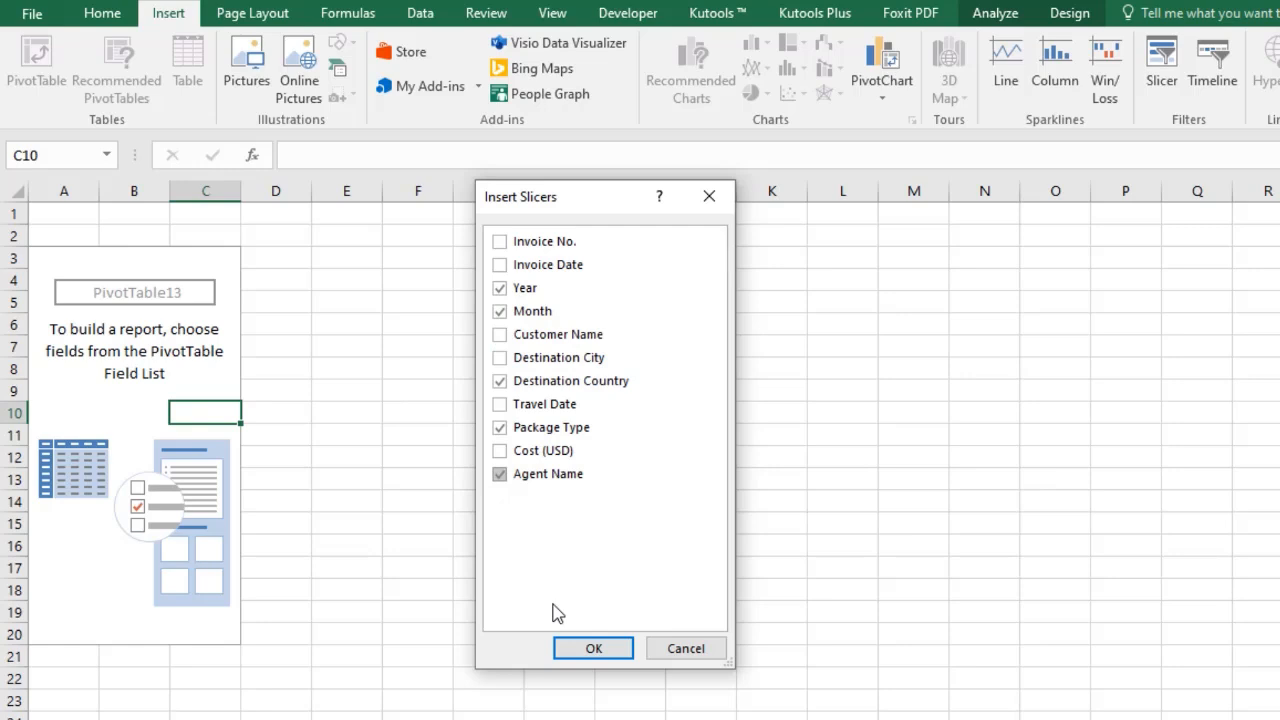
pyautogui.click(590, 650)
# Move the Year slicer up and apply the red slicer style to all five slicers.
pyautogui.moveTo(580, 300); pyautogui.dragTo(320, 245)
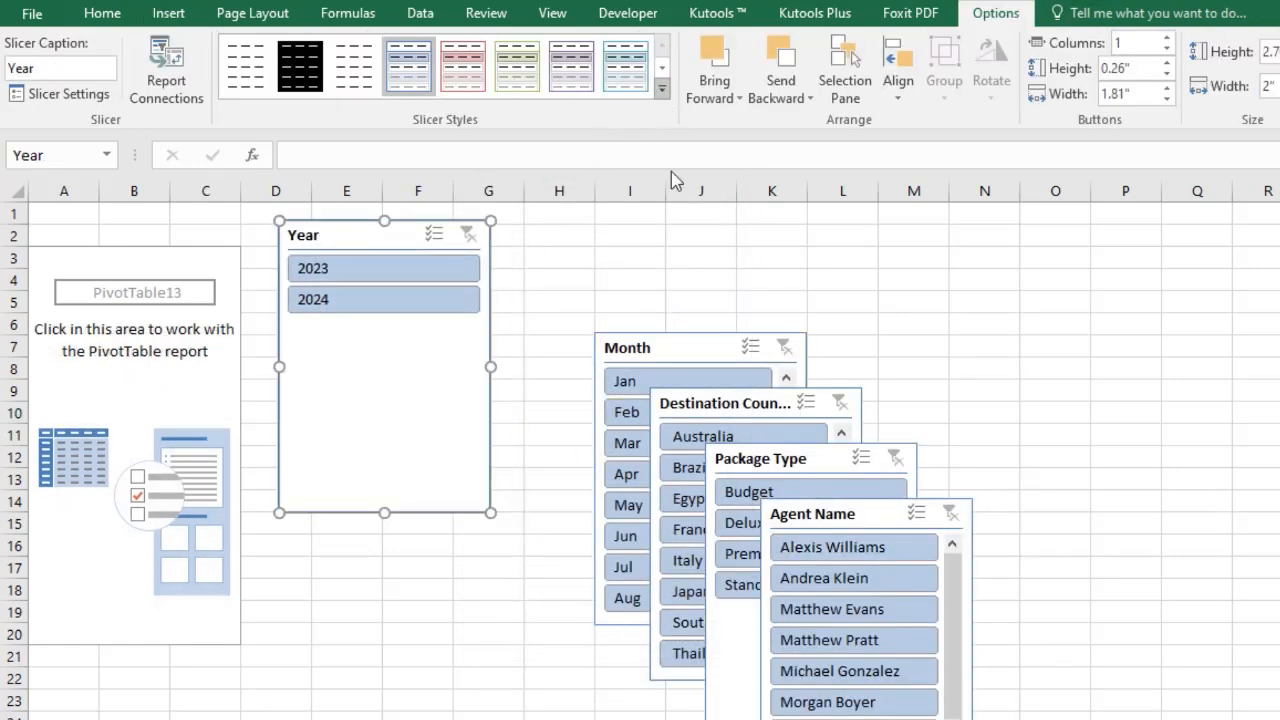
pyautogui.keyDown('ctrl'); pyautogui.click(652, 346); pyautogui.keyUp('ctrl')
pyautogui.keyDown('ctrl'); pyautogui.click(698, 406); pyautogui.keyUp('ctrl')
pyautogui.keyDown('ctrl'); pyautogui.click(755, 459); pyautogui.keyUp('ctrl')
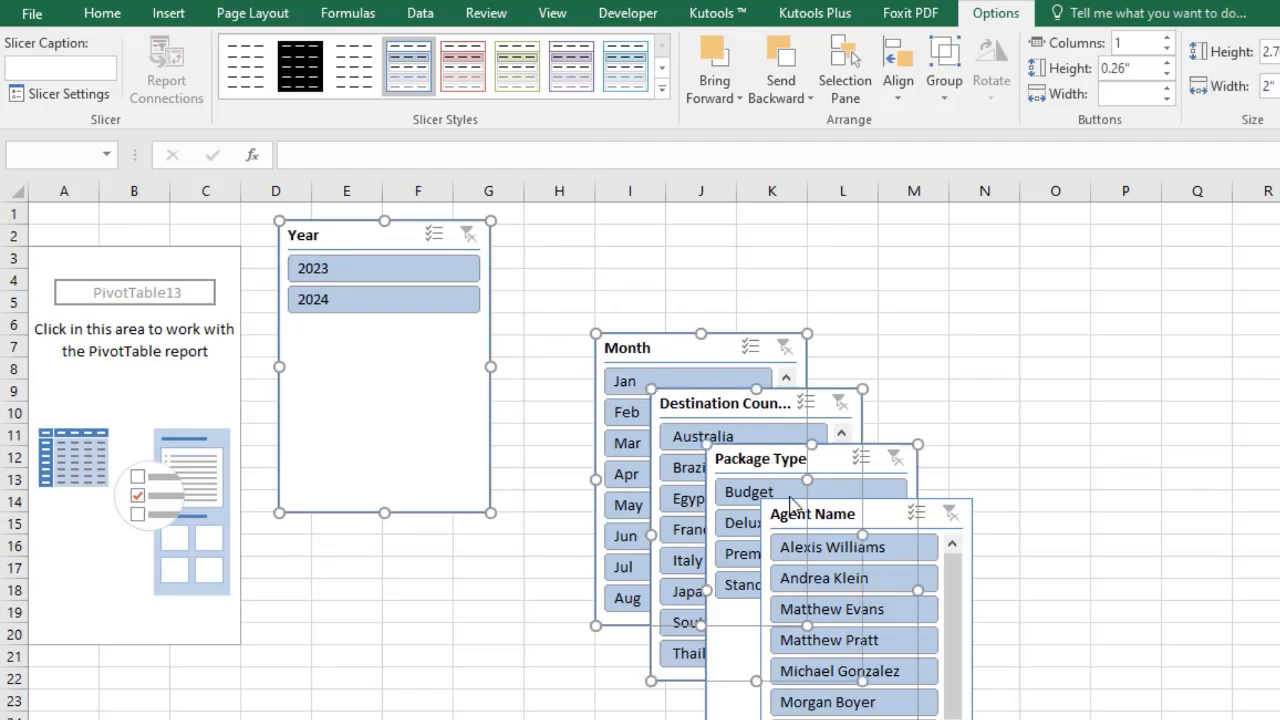
pyautogui.keyDown('ctrl'); pyautogui.click(846, 514); pyautogui.keyUp('ctrl')
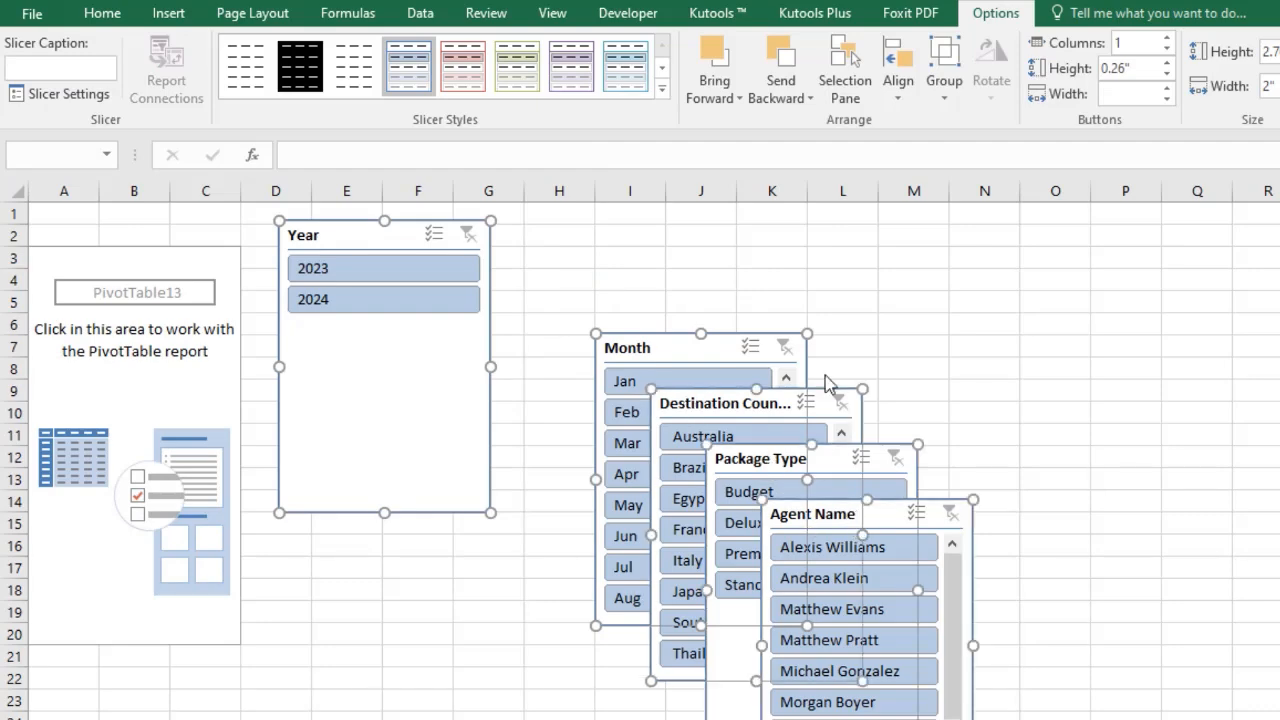
pyautogui.click(662, 88)
pyautogui.click(300, 252)
pyautogui.click(453, 569)
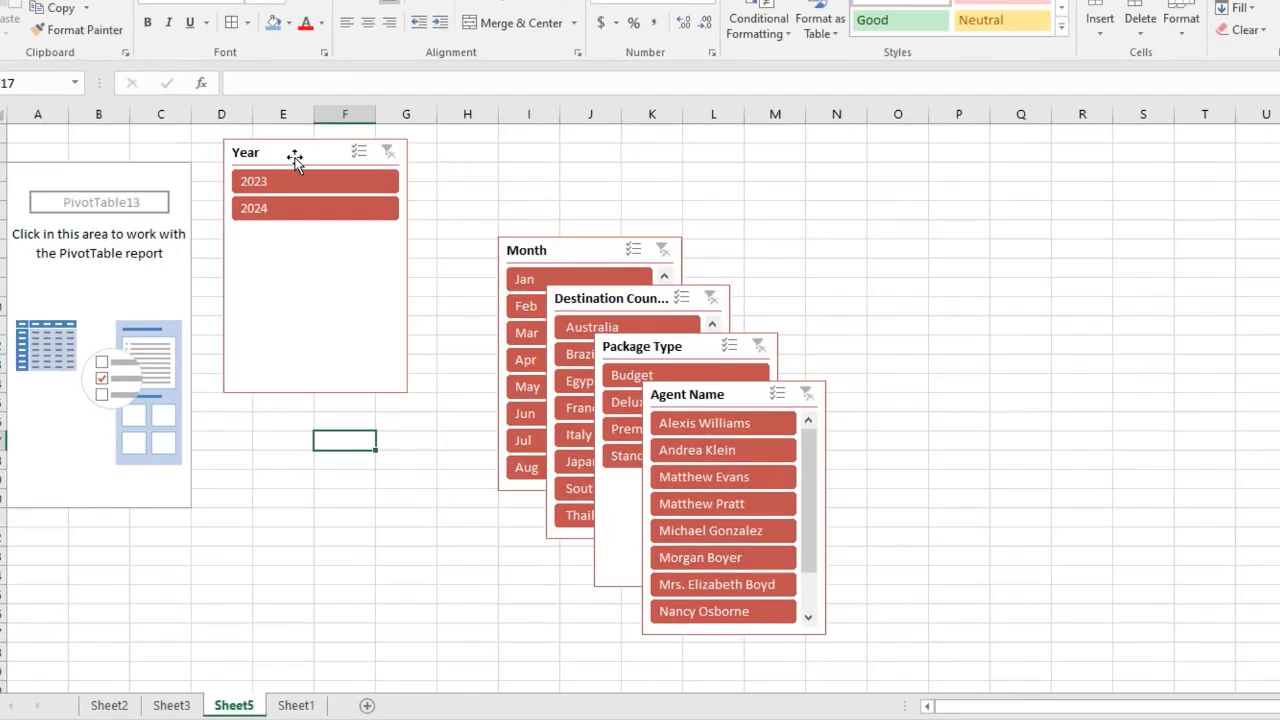
# Shorten the Year slicer to fit its two buttons and paste a copy onto the Sheet3 dashboard.
pyautogui.click(295, 160)
pyautogui.moveTo(410, 391); pyautogui.dragTo(420, 231)
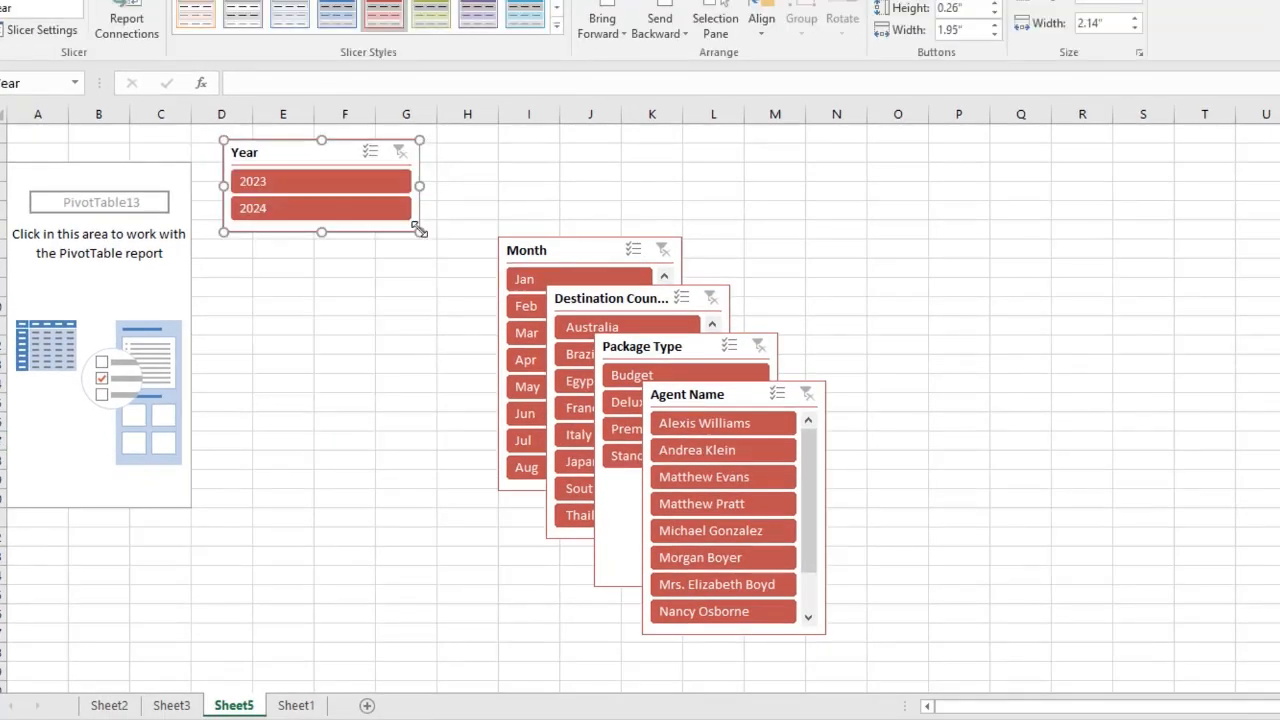
pyautogui.click(296, 705)
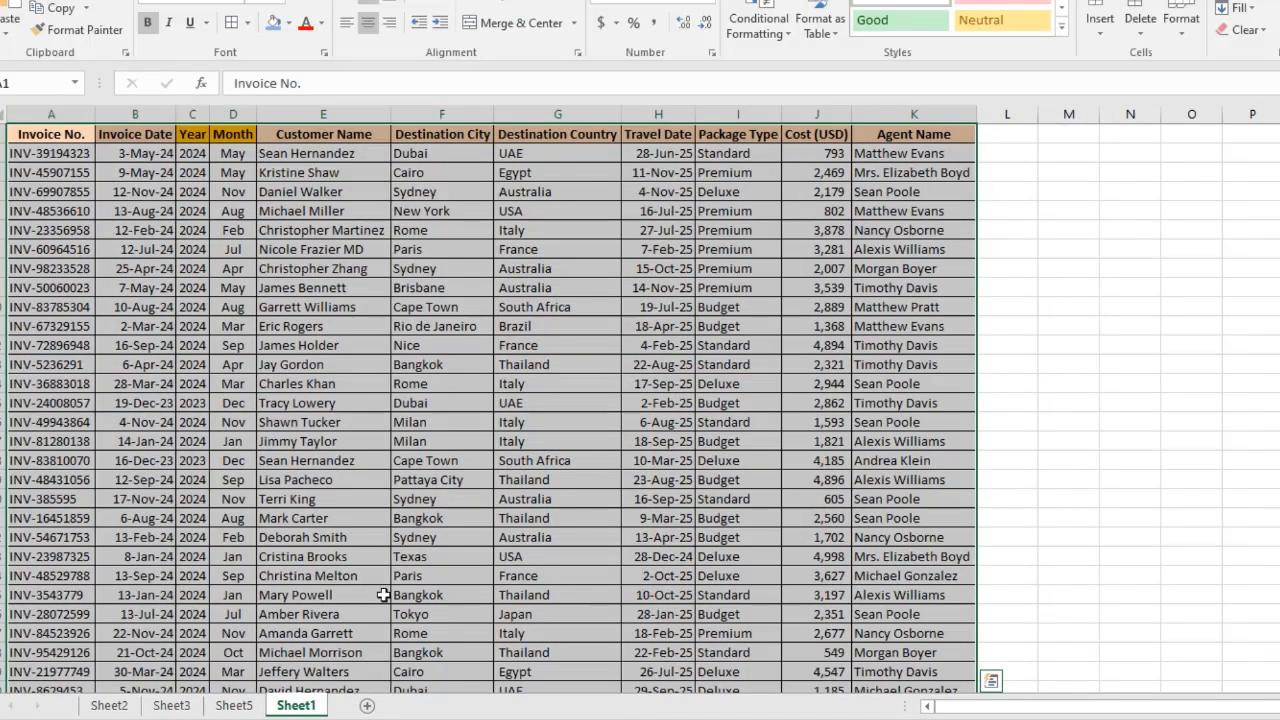
pyautogui.click(171, 705)
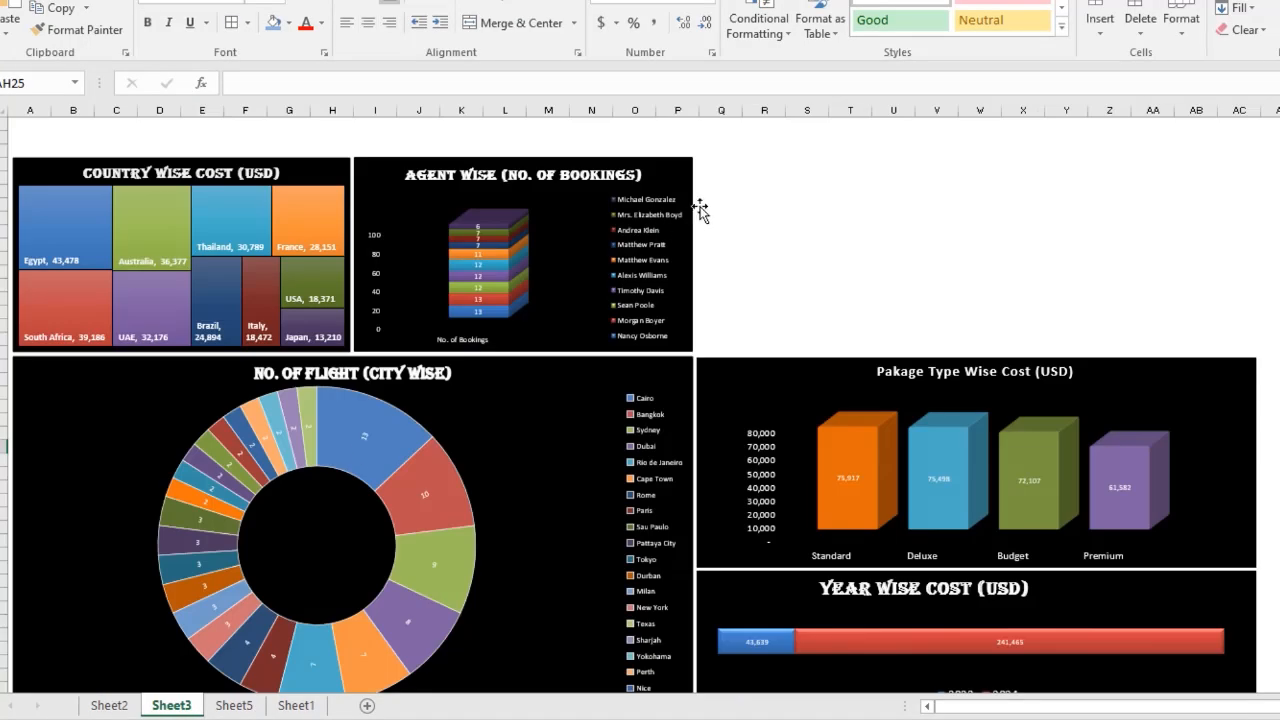
pyautogui.click(721, 155)
pyautogui.hotkey('ctrl', 'v')
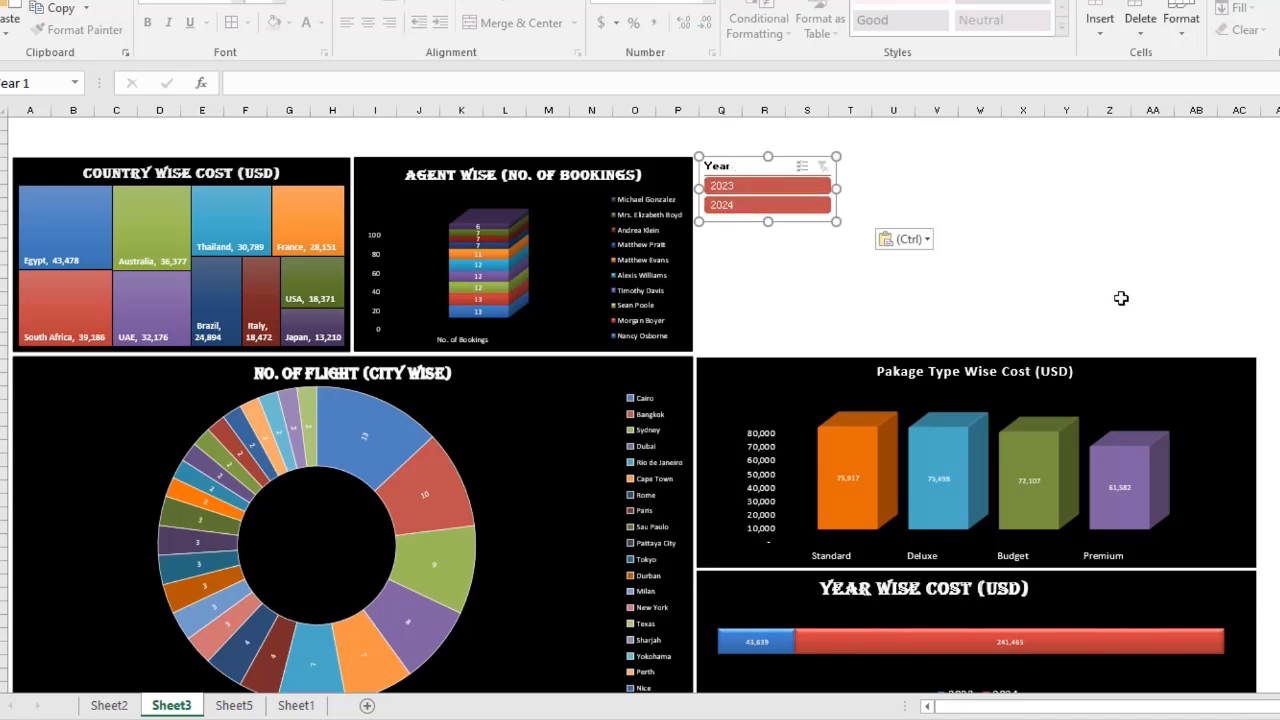
# Set the dashboard's Year slicer to 2 columns and resize it to about 0.75 by 2.4 inches beside the agent chart.
pyautogui.click(1170, 360)
pyautogui.scroll(3, 640, 400)
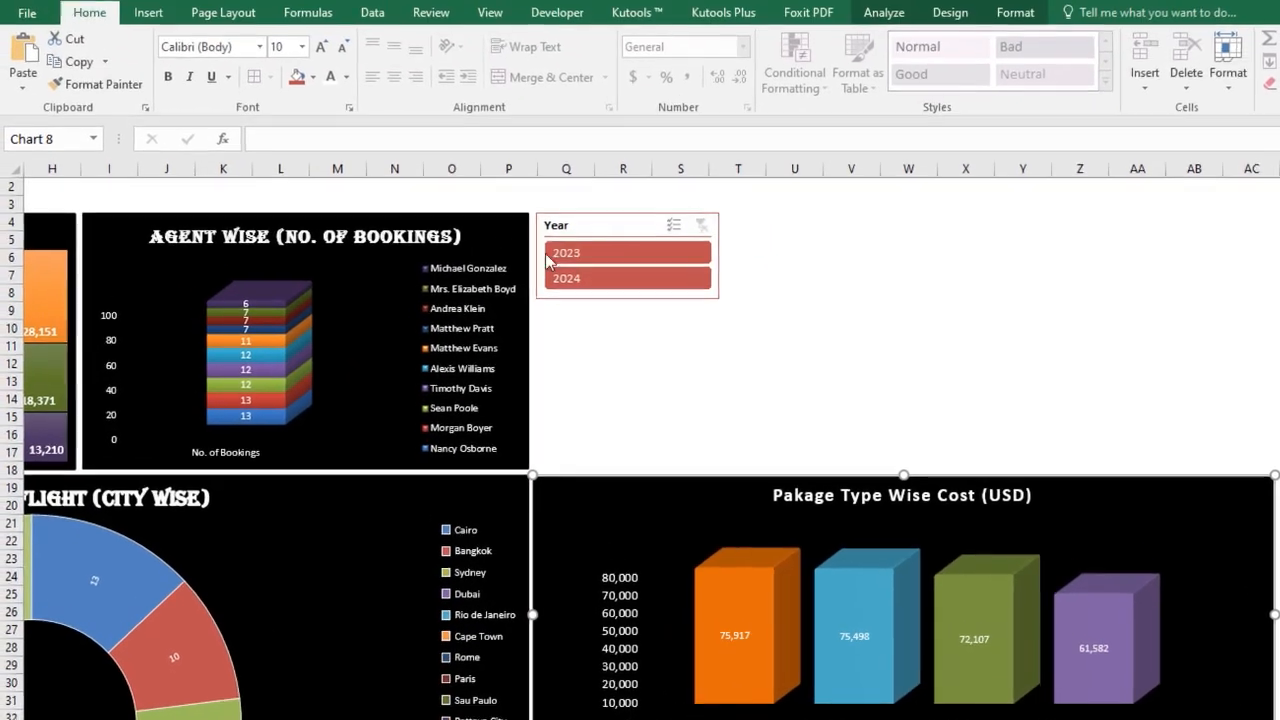
pyautogui.click(525, 166)
pyautogui.moveTo(557, 229); pyautogui.dragTo(556, 231)
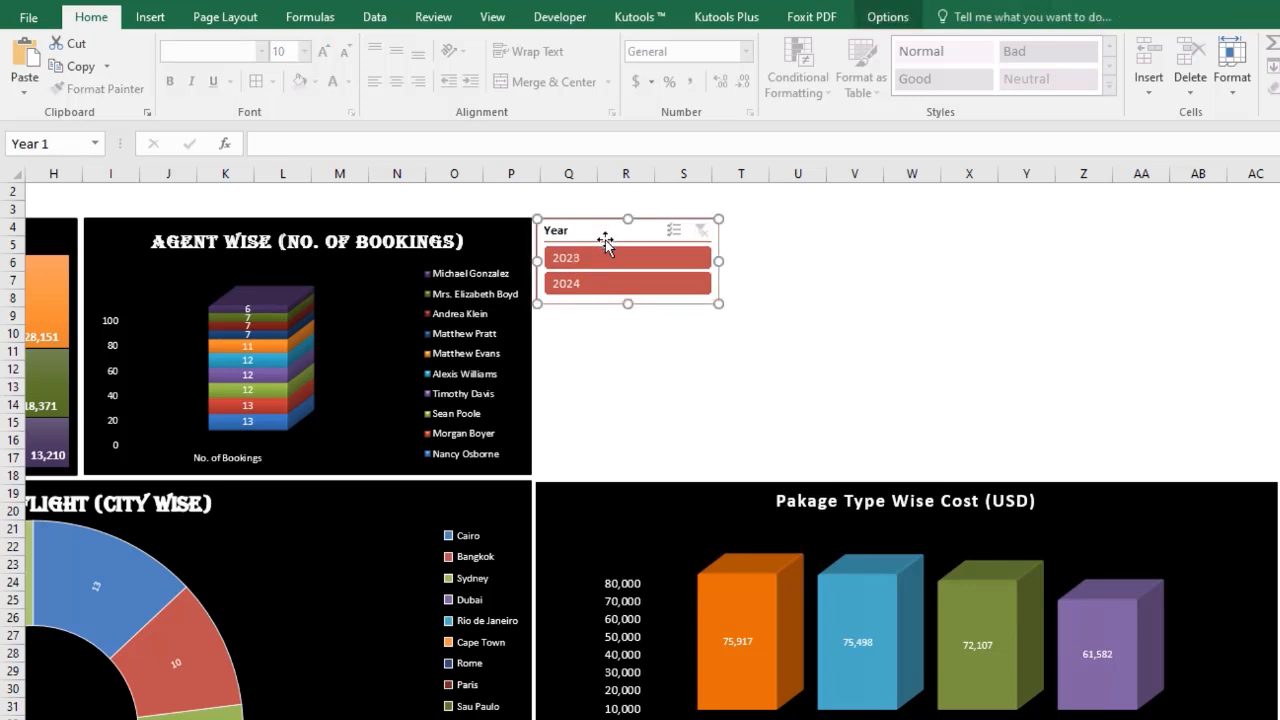
pyautogui.click(887, 17)
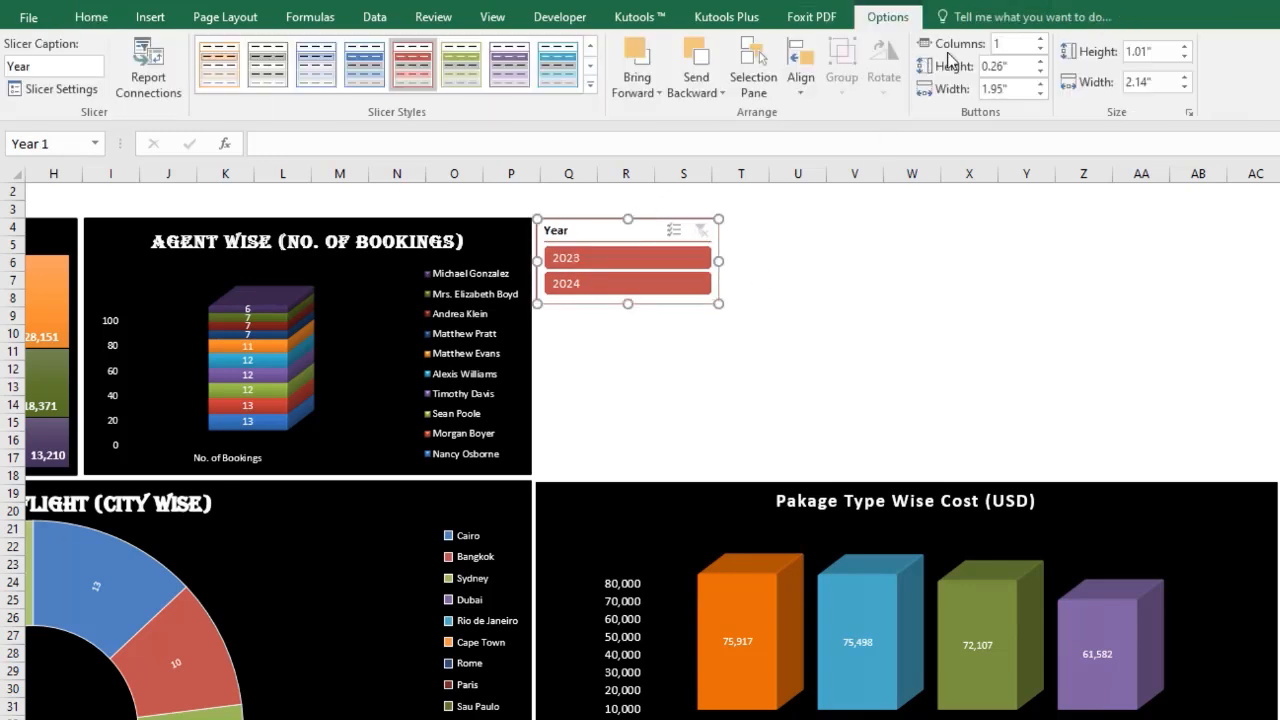
pyautogui.click(1040, 38)
pyautogui.moveTo(724, 260); pyautogui.dragTo(745, 261)
pyautogui.moveTo(640, 305); pyautogui.dragTo(645, 283)
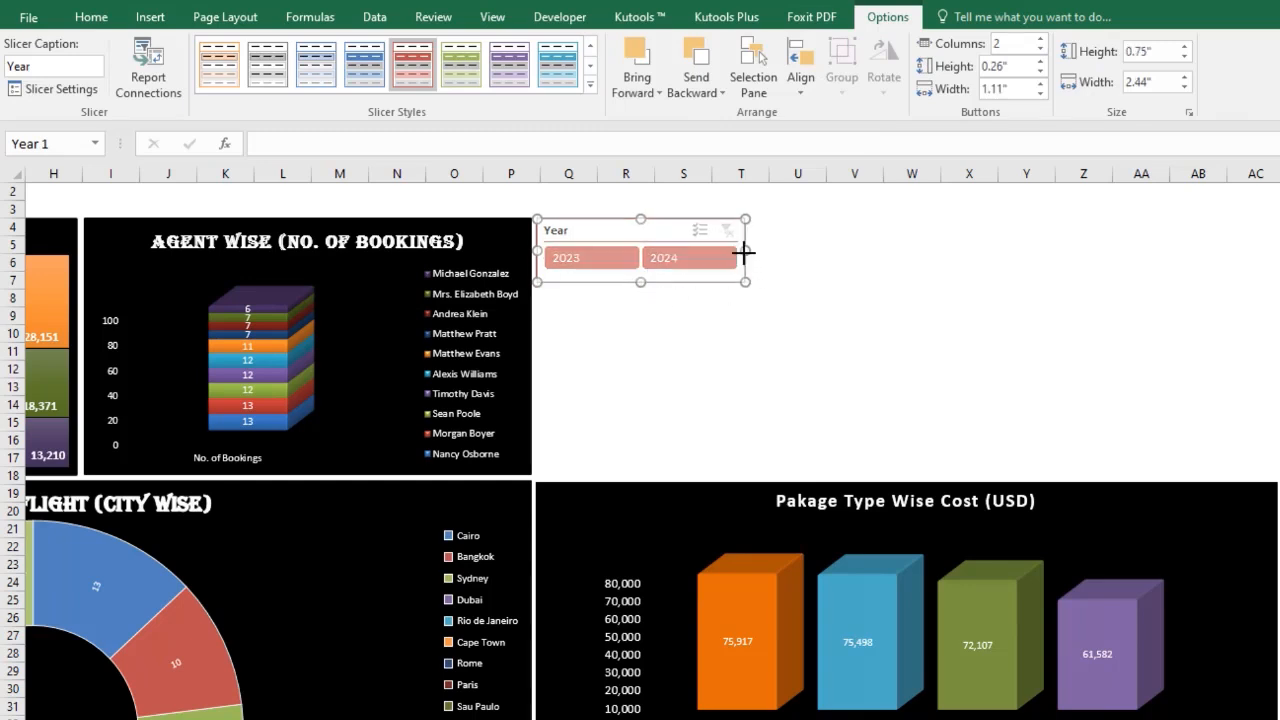
pyautogui.click(800, 335)
pyautogui.click(628, 234)
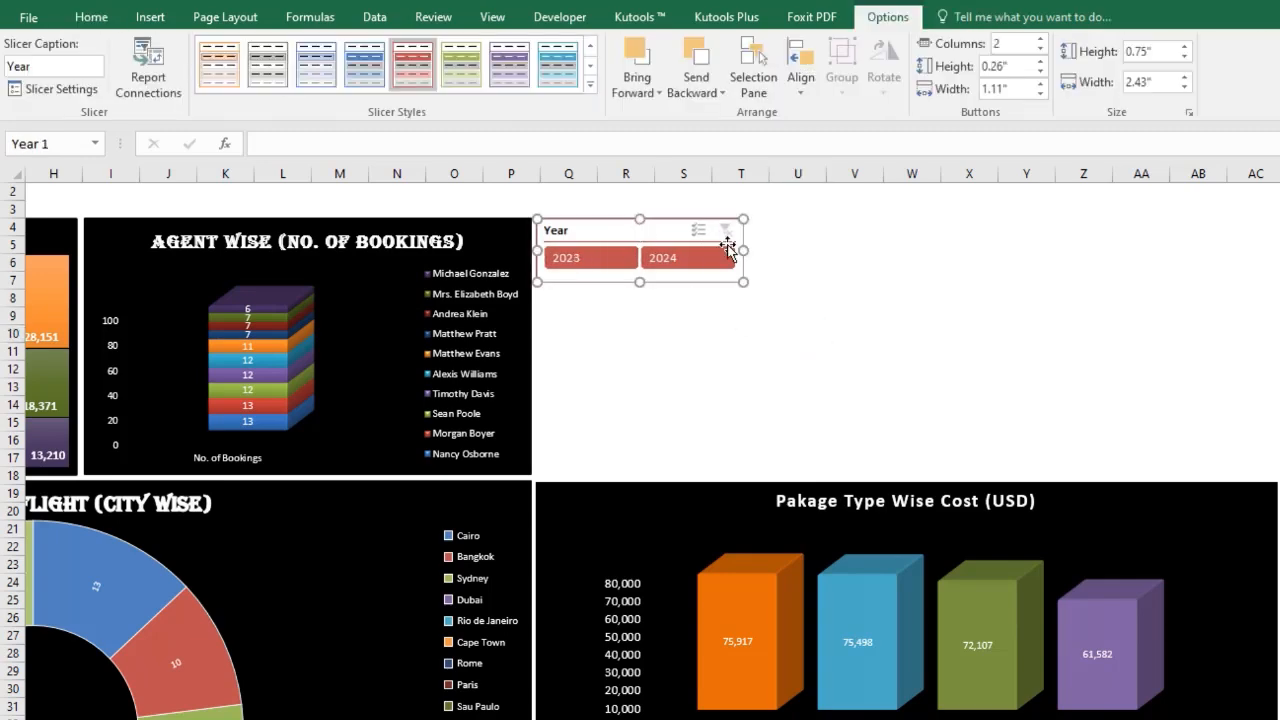
pyautogui.moveTo(746, 246); pyautogui.dragTo(767, 250)
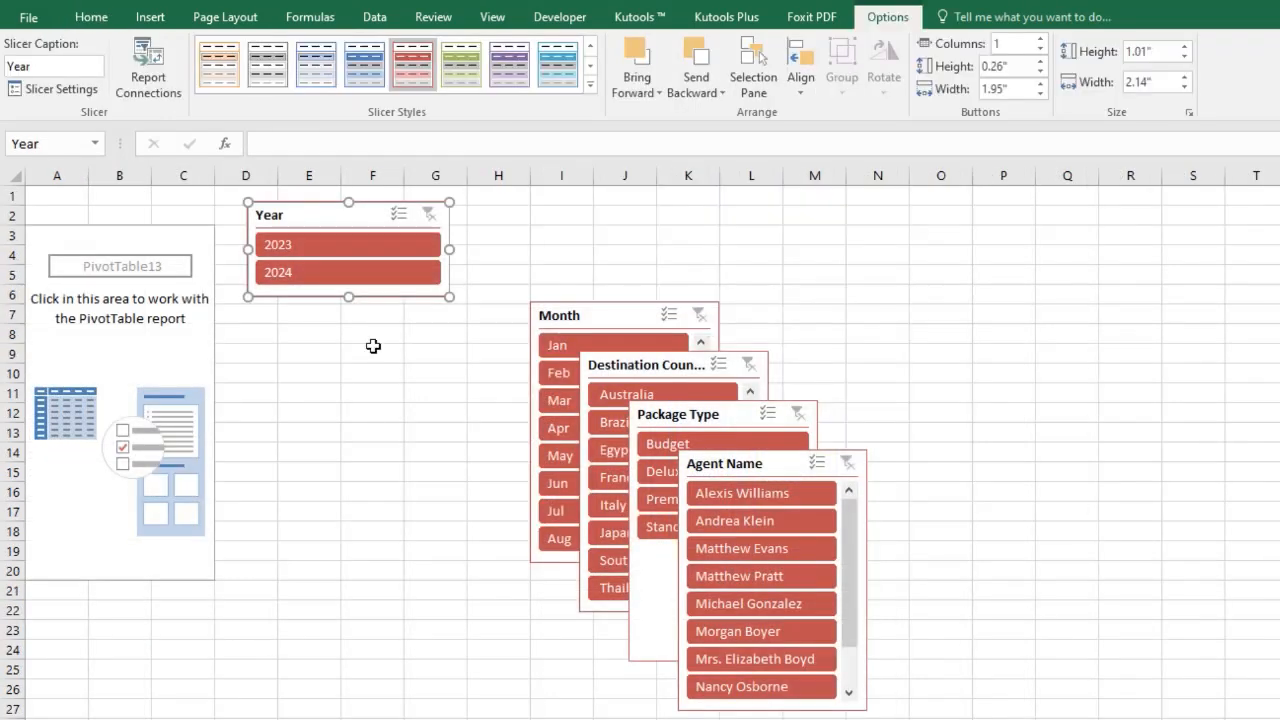
# Copy the Month, Destination Country, Package Type and Agent Name slicers onto the Sheet3 dashboard.
pyautogui.click(545, 315)
pyautogui.keyDown('ctrl'); pyautogui.click(610, 366); pyautogui.keyUp('ctrl')
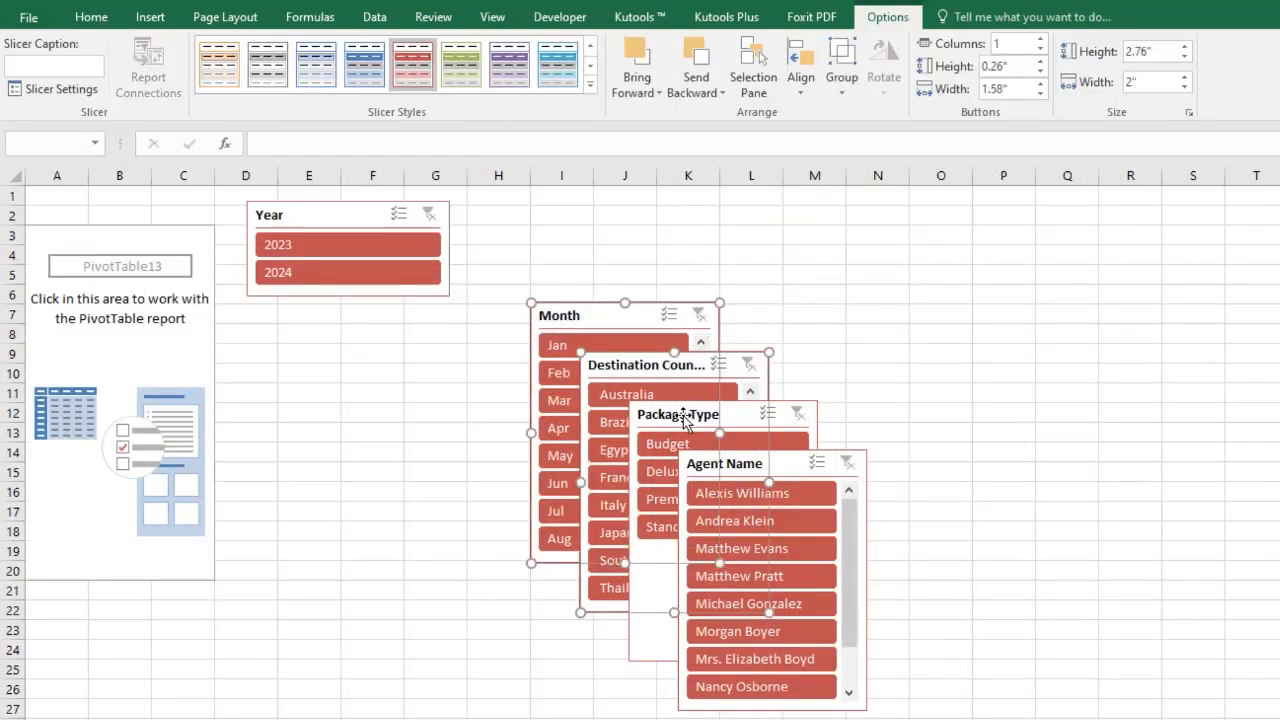
pyautogui.keyDown('ctrl'); pyautogui.click(728, 476); pyautogui.keyUp('ctrl')
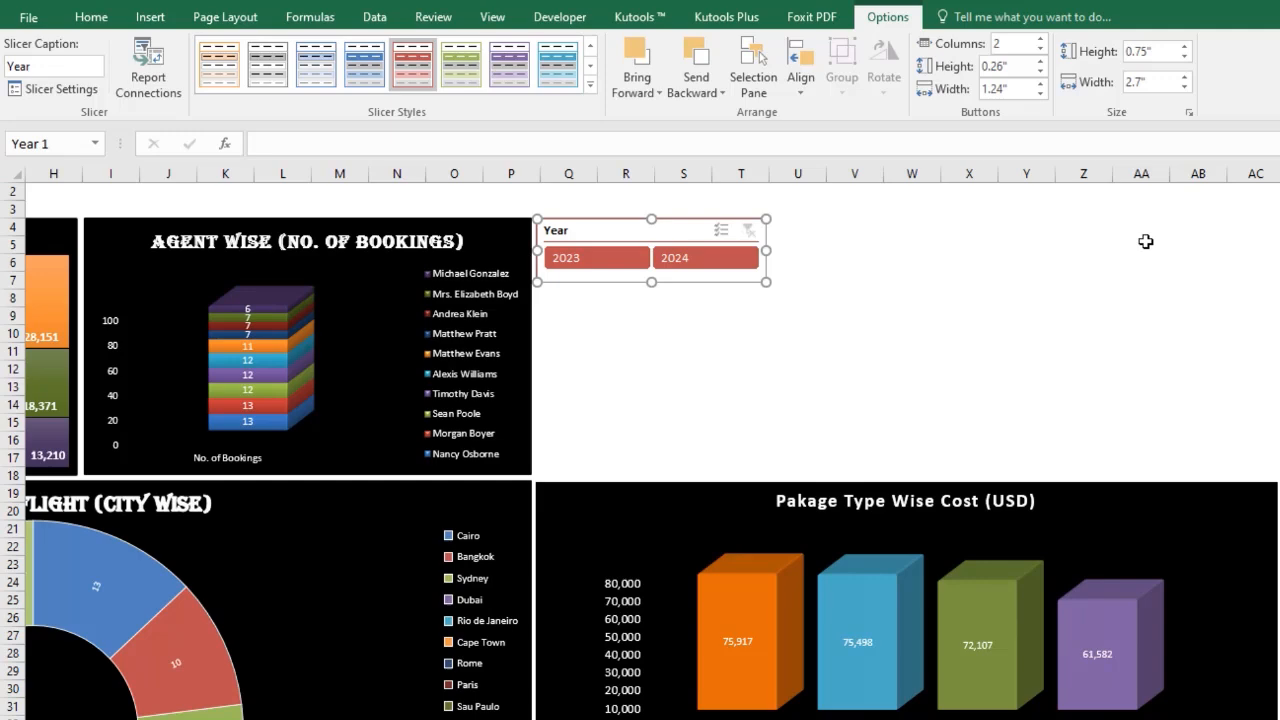
pyautogui.click(1143, 240)
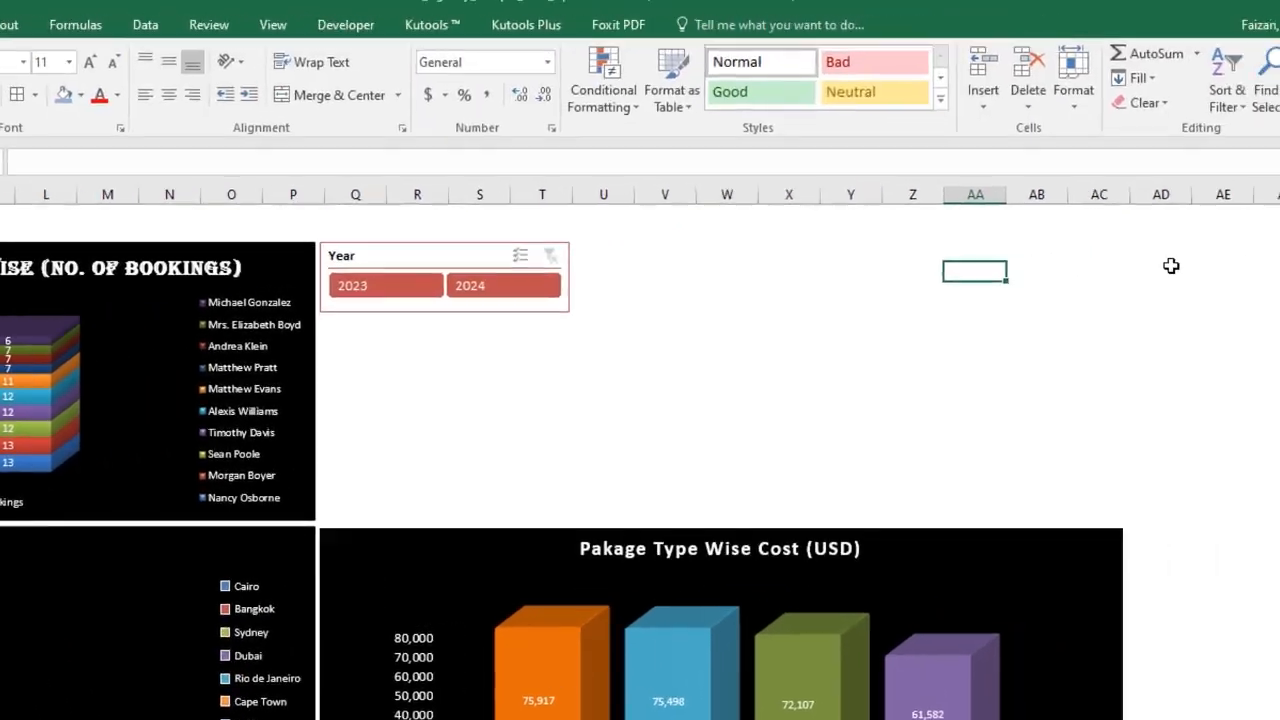
pyautogui.hotkey('ctrl', 'v')
pyautogui.press('Escape')
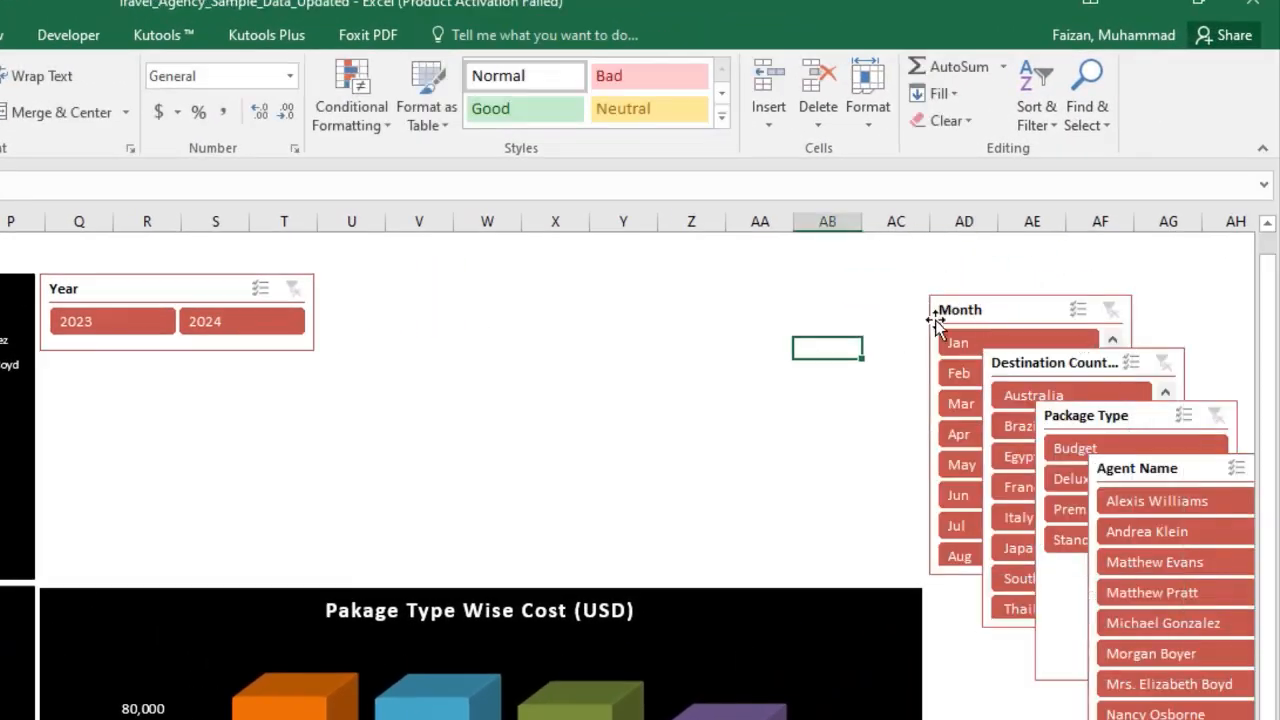
# Move the Month slicer aside and set the Year slicer back to 1 column with a narrower box.
pyautogui.moveTo(934, 305); pyautogui.dragTo(380, 355)
pyautogui.click(177, 286)
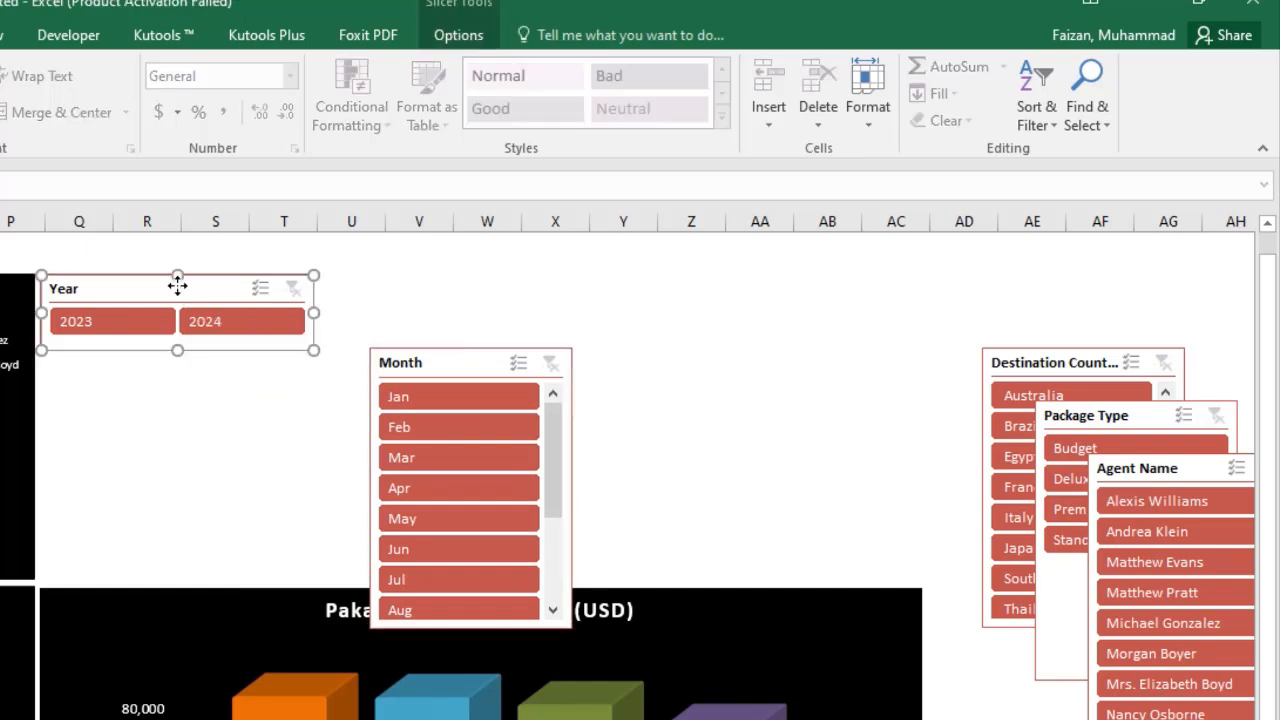
pyautogui.click(448, 38)
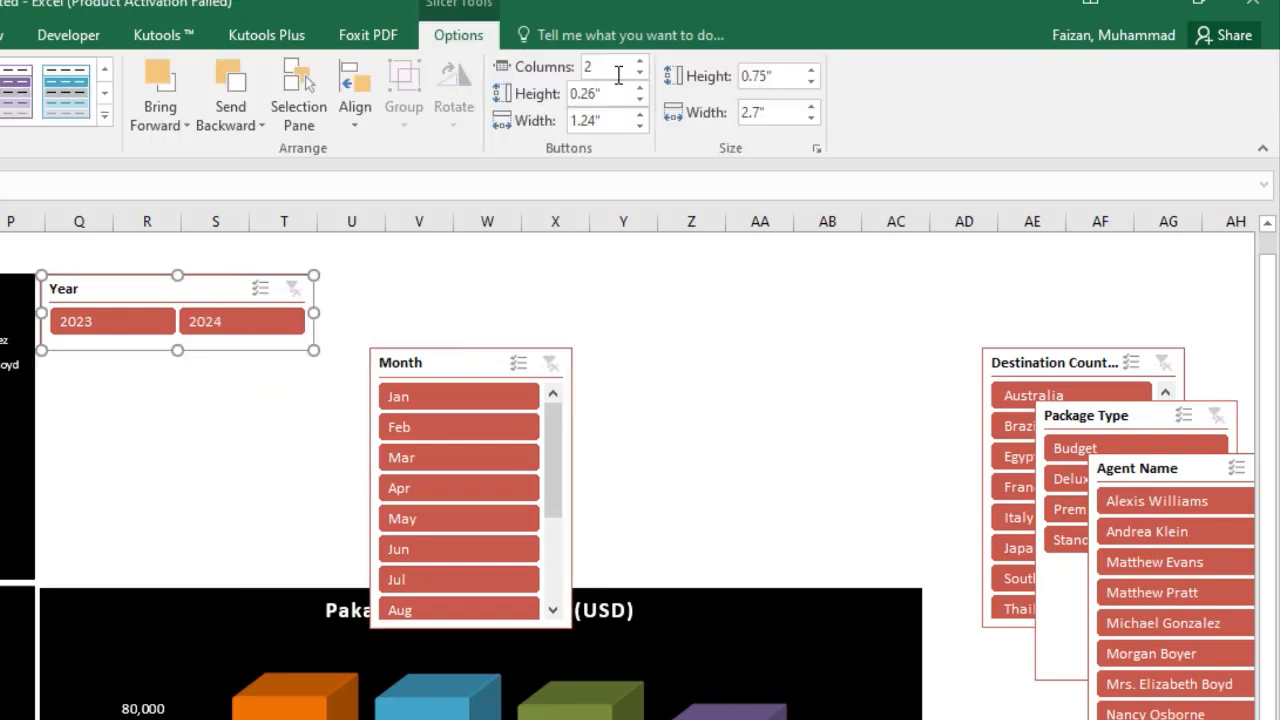
pyautogui.click(637, 74)
pyautogui.moveTo(313, 350); pyautogui.dragTo(192, 378)
pyautogui.click(240, 432)
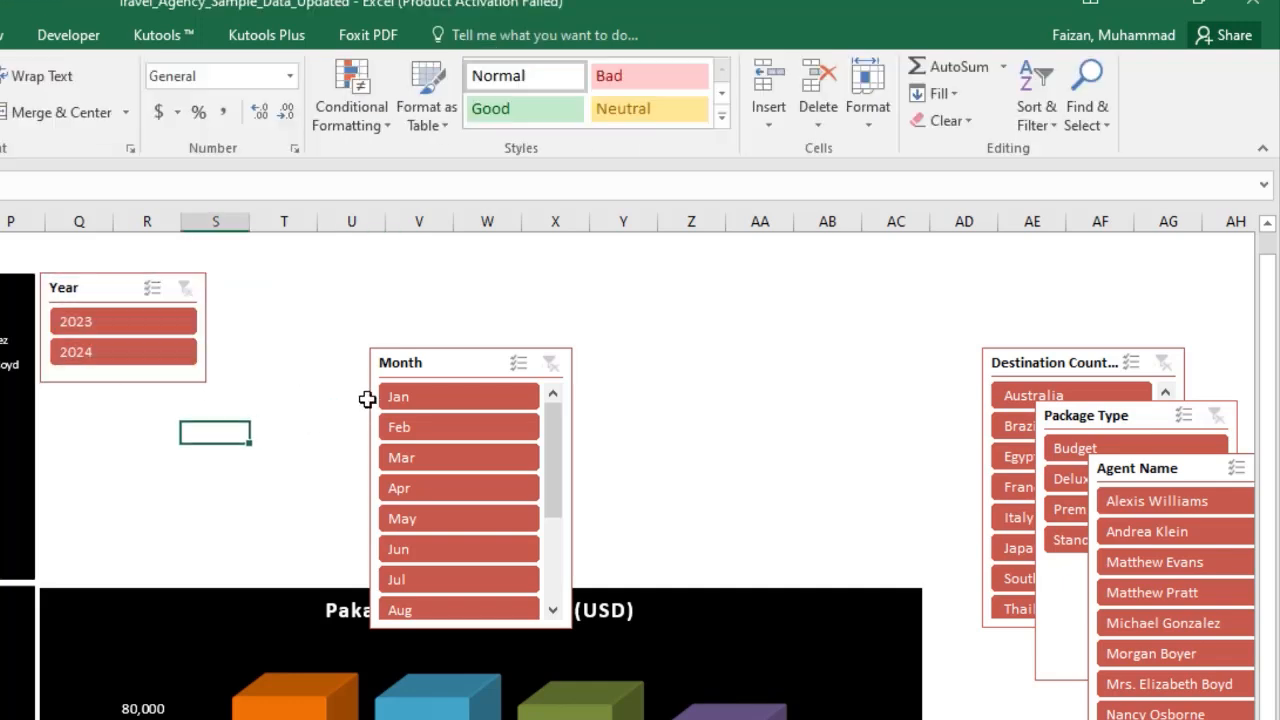
# Place the Month slicer beside the Year slicer, set it to 6 columns and shorten it to two rows of months.
pyautogui.moveTo(388, 362); pyautogui.dragTo(228, 288)
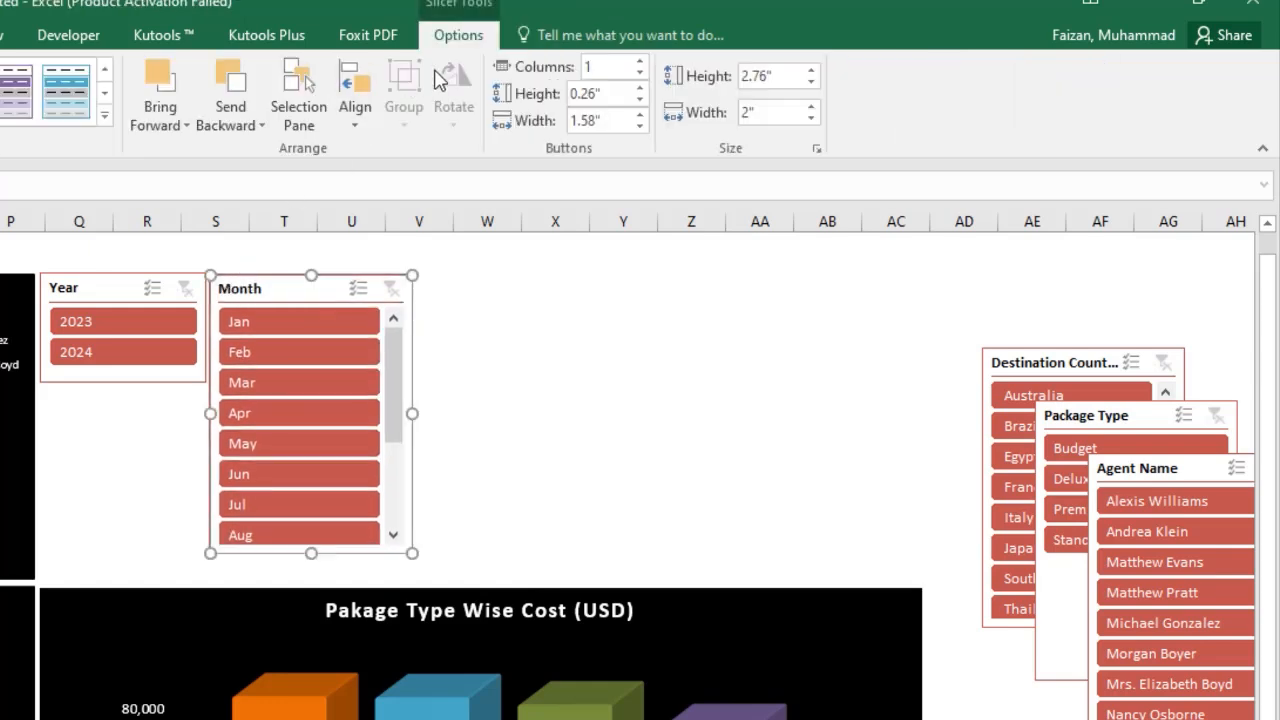
pyautogui.click(639, 61)
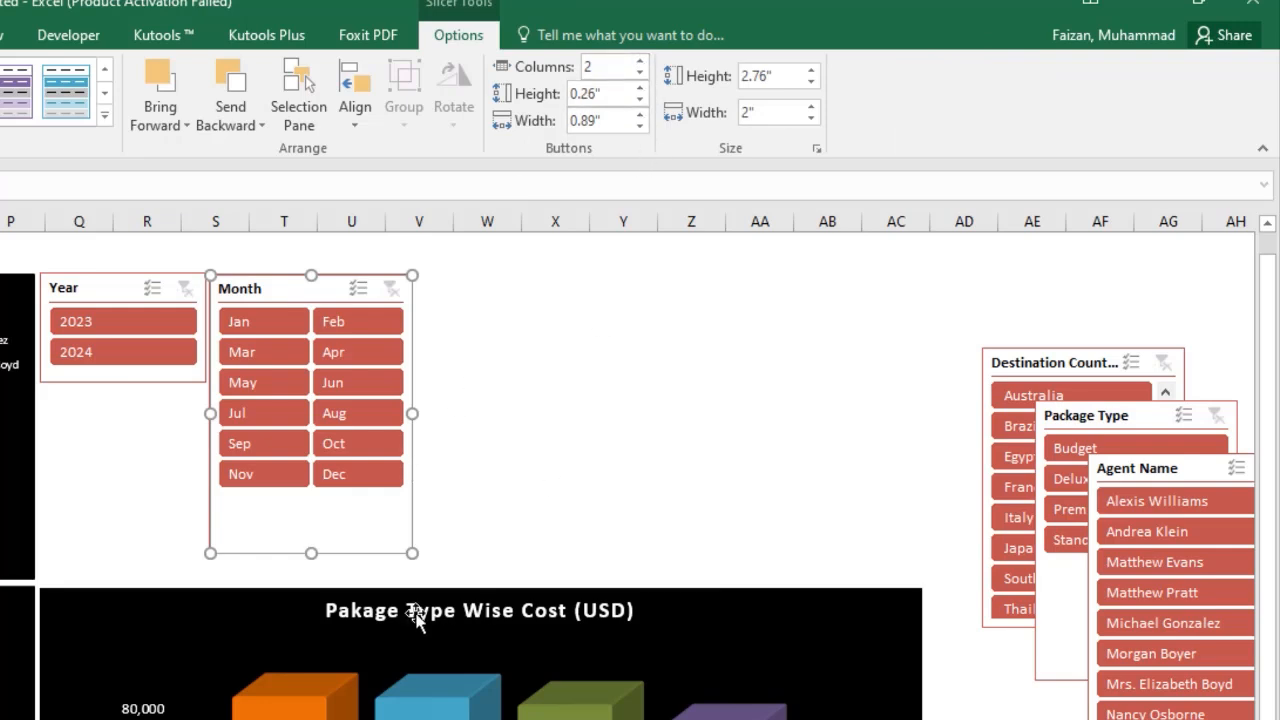
pyautogui.moveTo(412, 553); pyautogui.dragTo(603, 396)
pyautogui.click(639, 62)
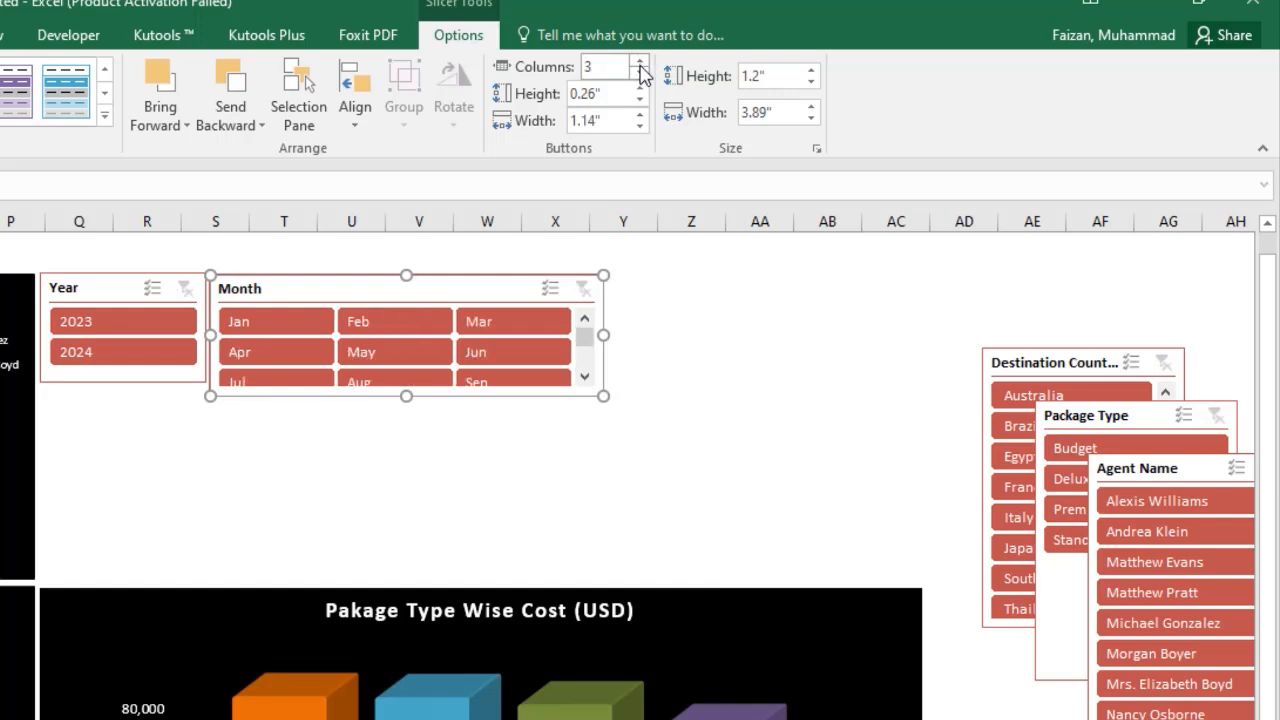
pyautogui.click(639, 63)
pyautogui.click(639, 63)
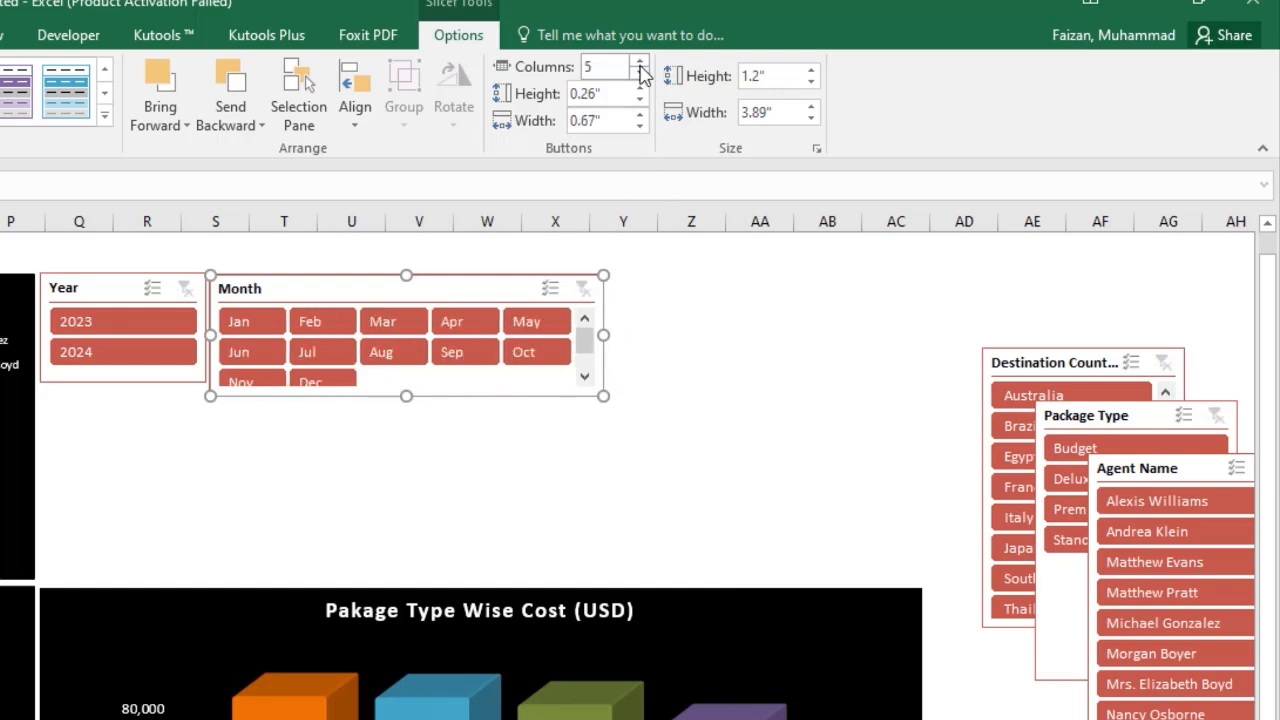
pyautogui.click(639, 62)
pyautogui.click(423, 468)
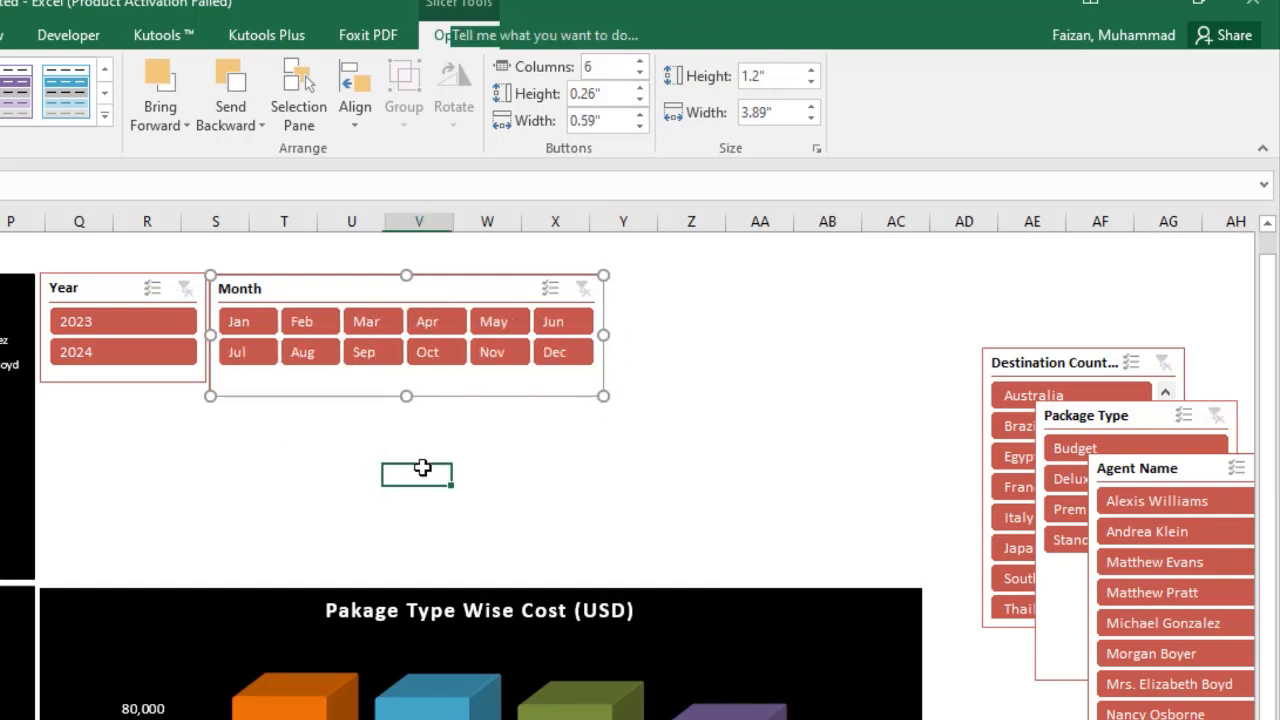
pyautogui.click(326, 289)
pyautogui.moveTo(326, 289); pyautogui.dragTo(325, 286)
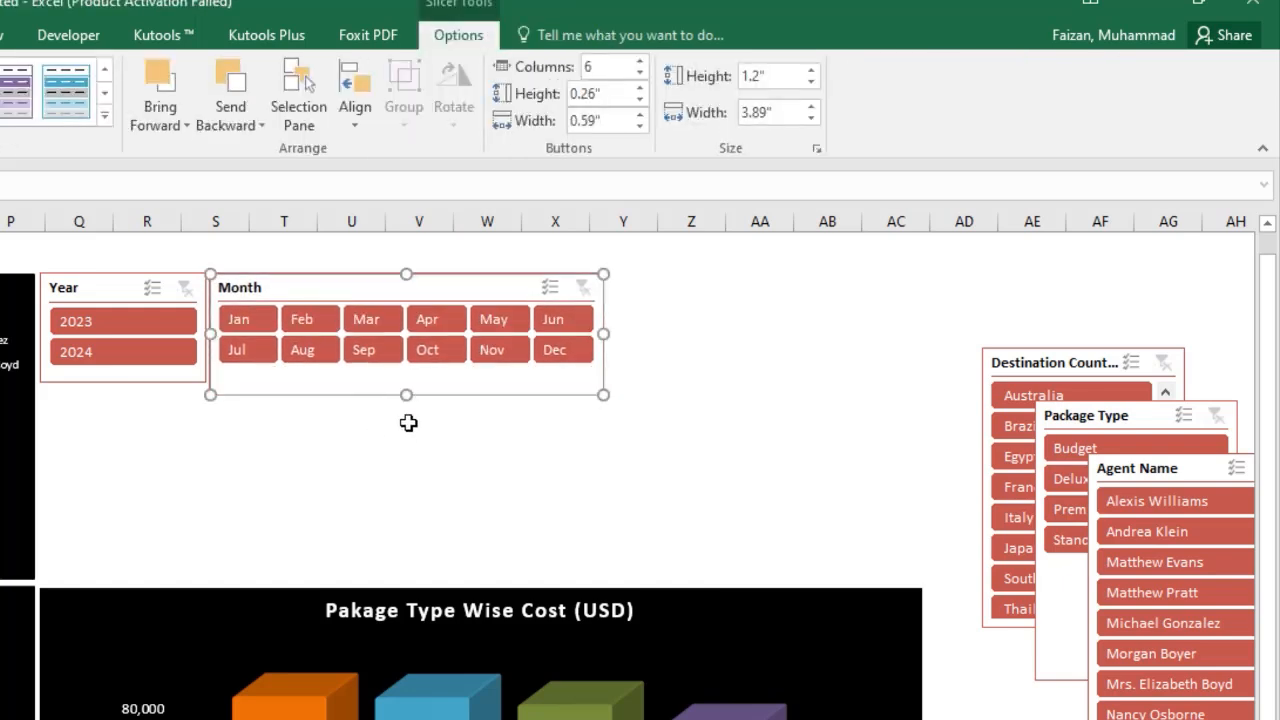
pyautogui.moveTo(406, 395); pyautogui.dragTo(412, 372)
pyautogui.click(378, 454)
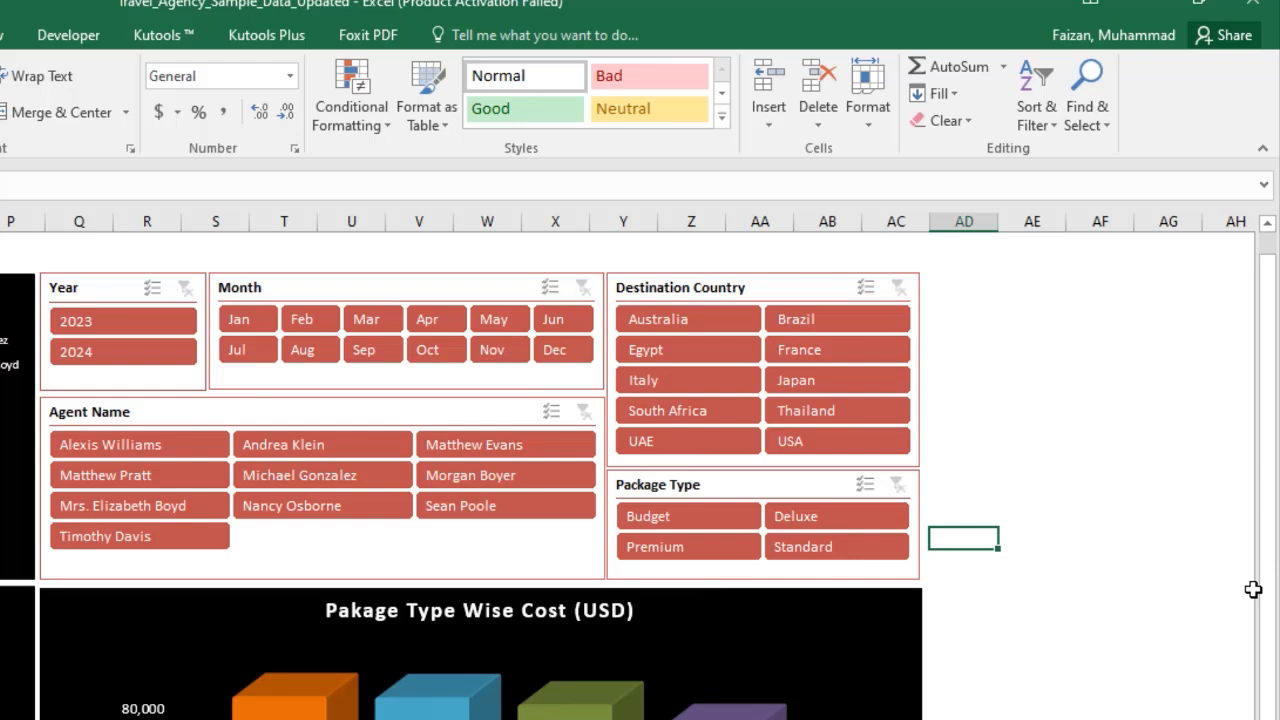
# Adjust the Agent Name slicer's right edge to line up with the Month slicer above it.
pyautogui.click(356, 407)
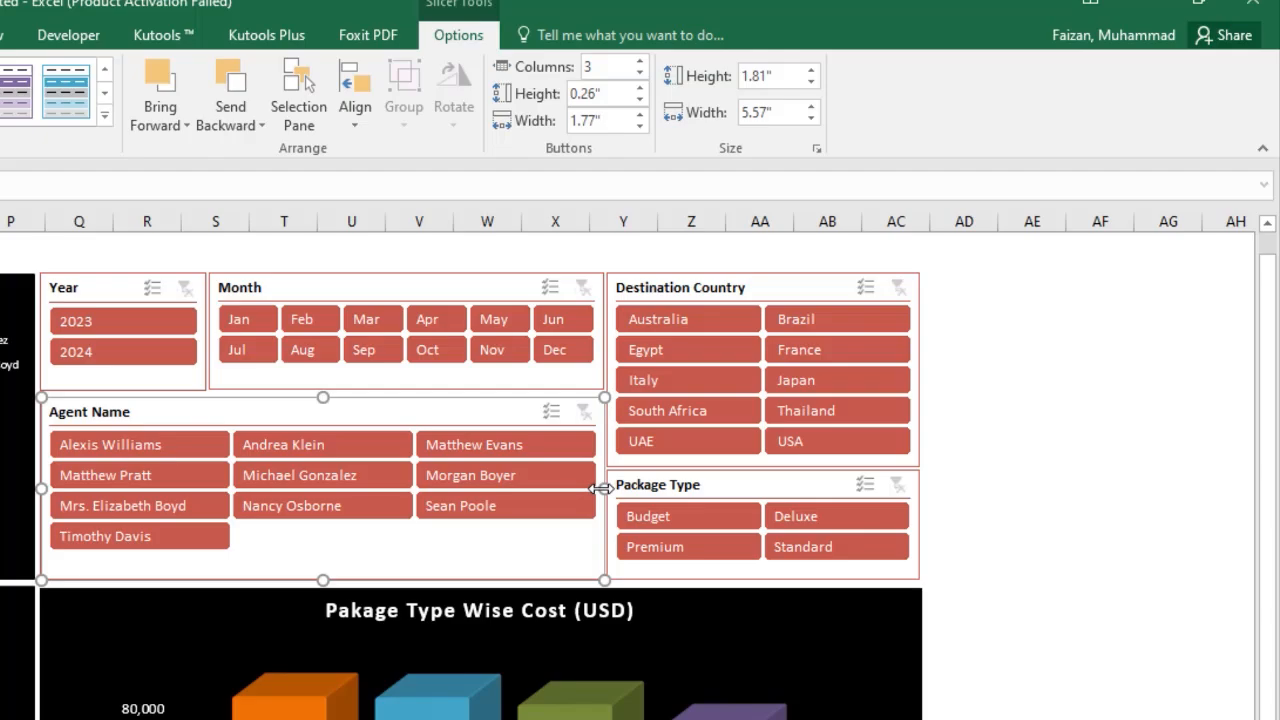
pyautogui.moveTo(601, 489); pyautogui.dragTo(598, 487)
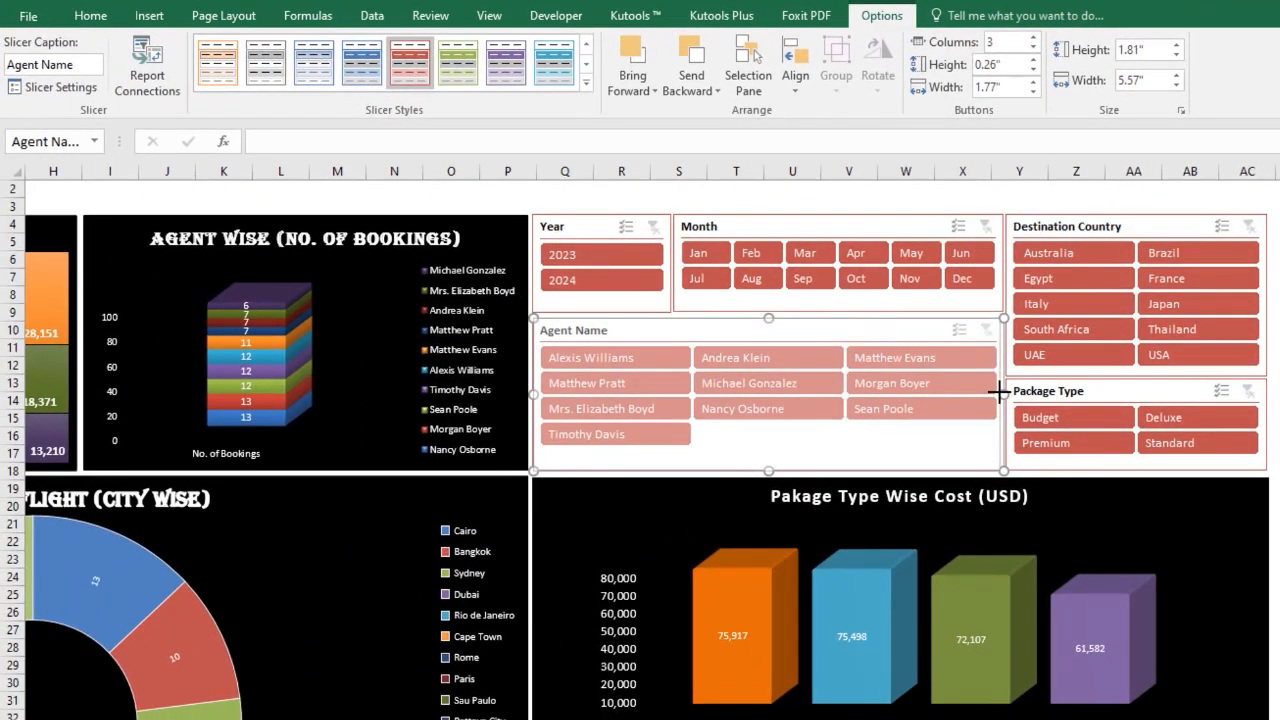
pyautogui.moveTo(999, 393); pyautogui.dragTo(999, 393)
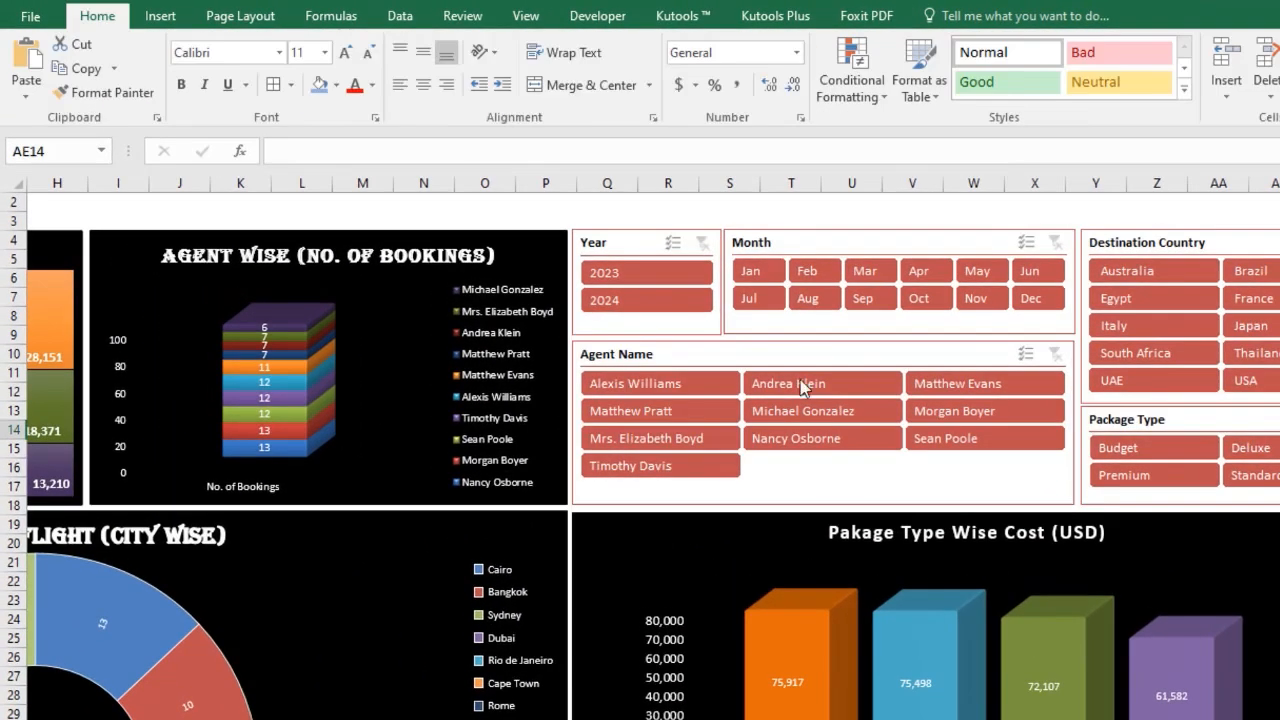
# Connect the Year slicer to PivotTable1, PivotTable10, PivotTable11, PivotTable2 and PivotTable5 as well.
pyautogui.click(588, 243)
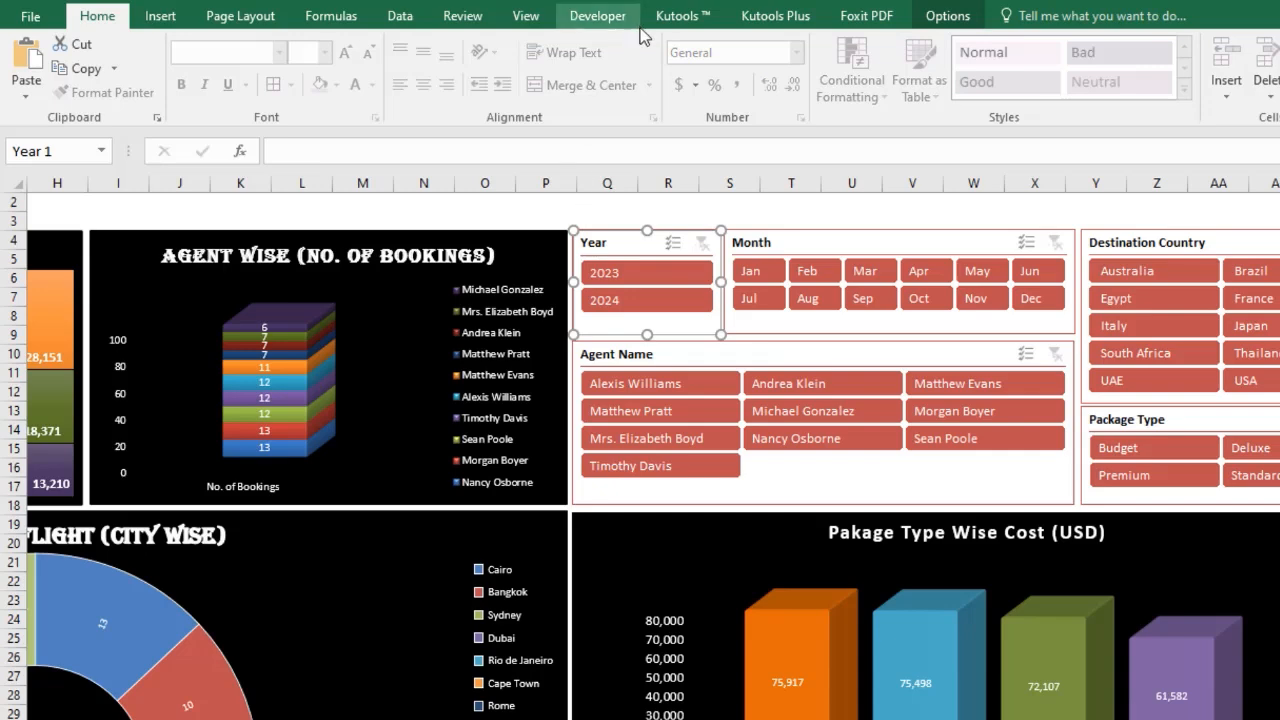
pyautogui.click(947, 16)
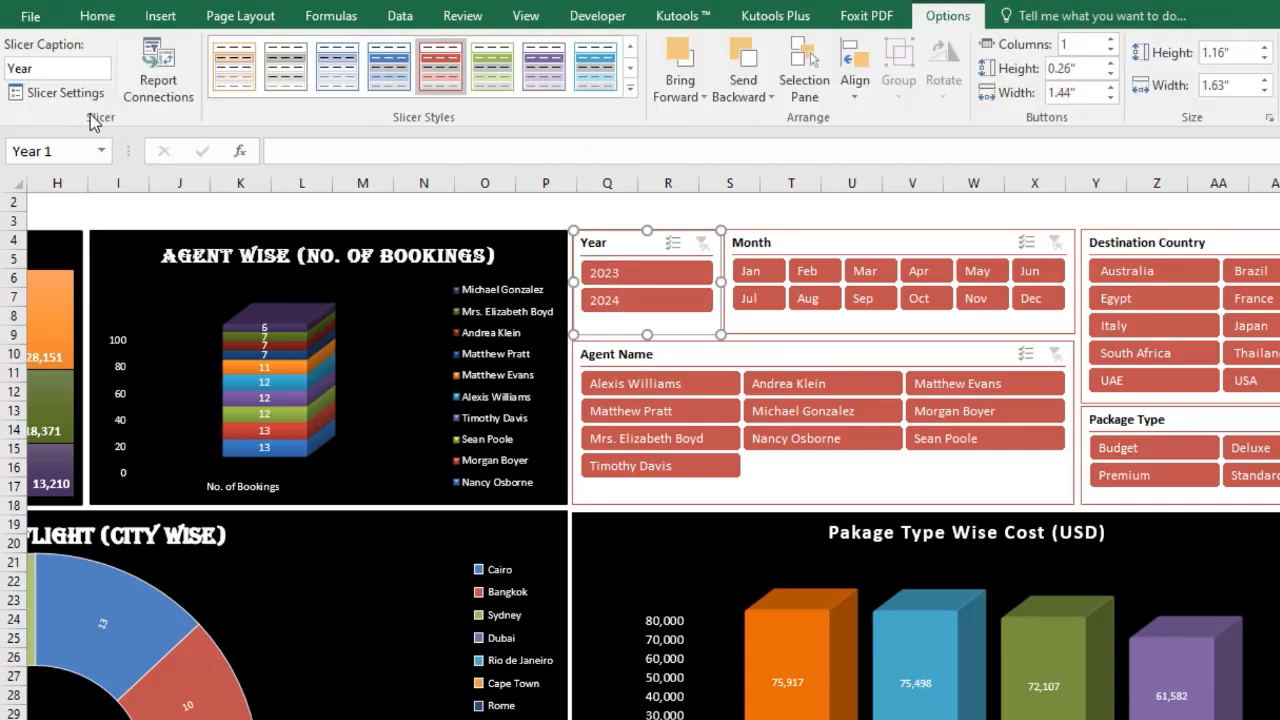
pyautogui.click(157, 80)
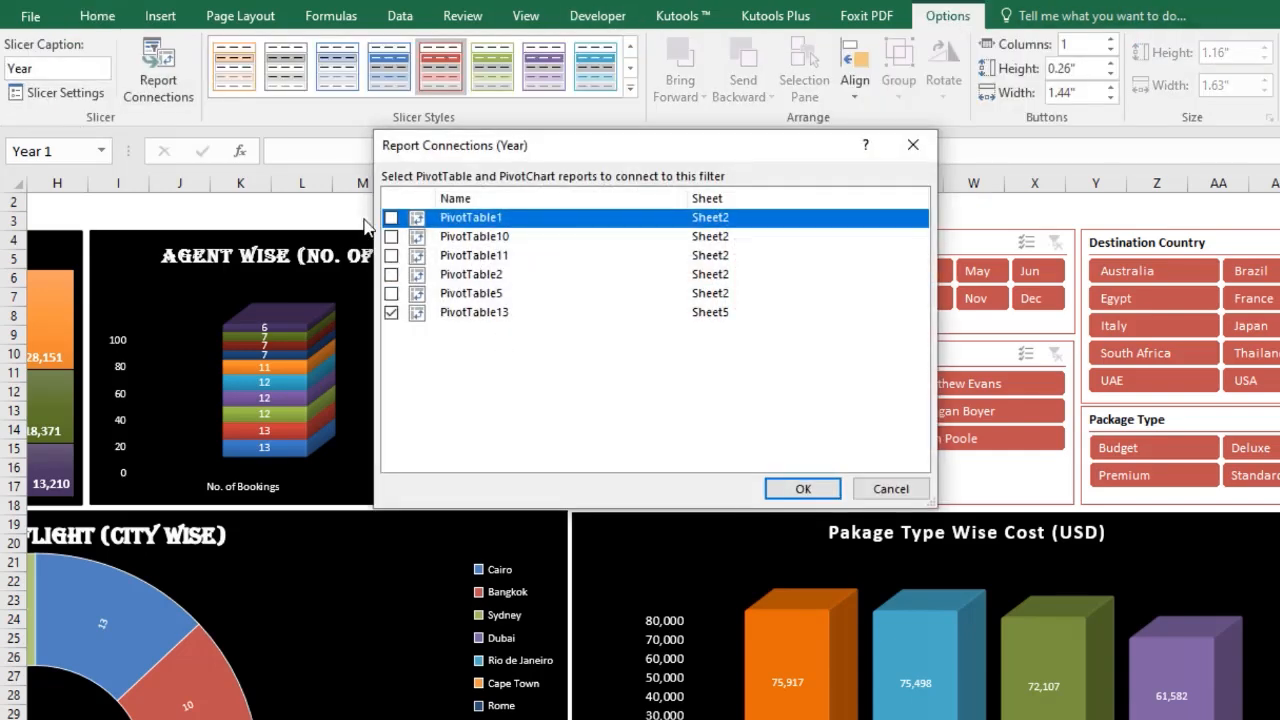
pyautogui.click(391, 217)
pyautogui.click(391, 236)
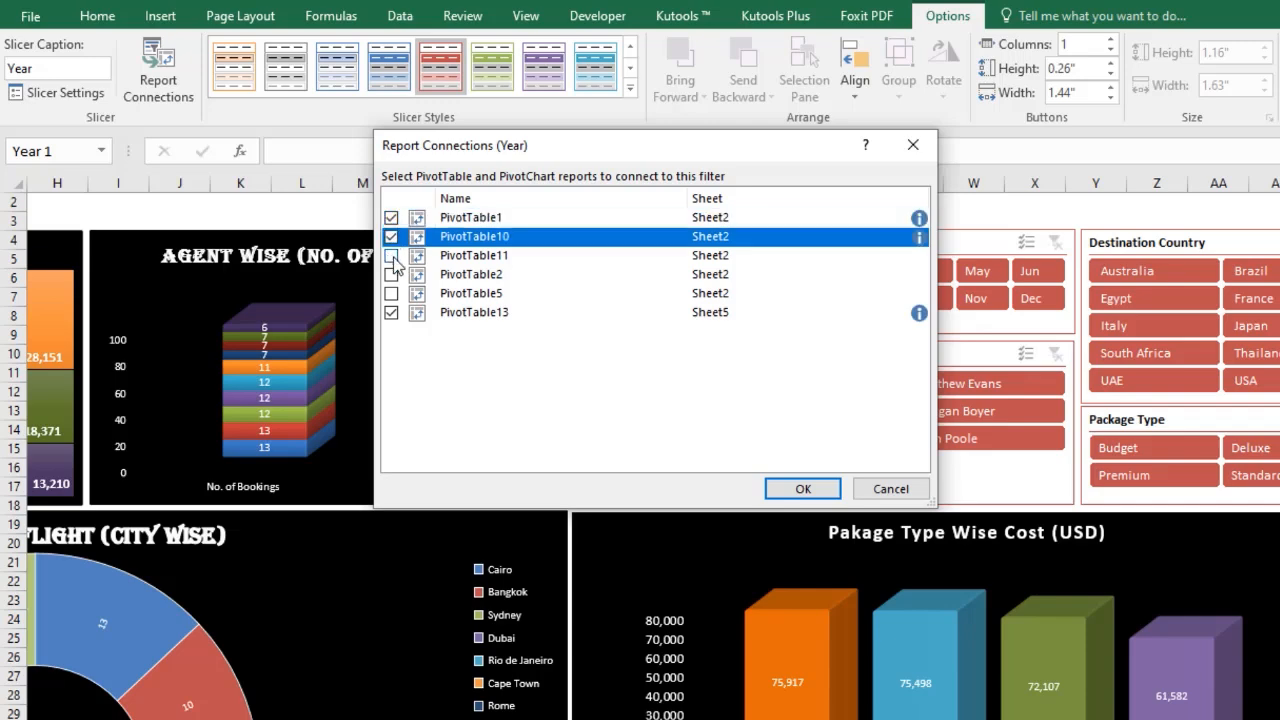
pyautogui.click(391, 255)
pyautogui.click(391, 274)
pyautogui.click(391, 295)
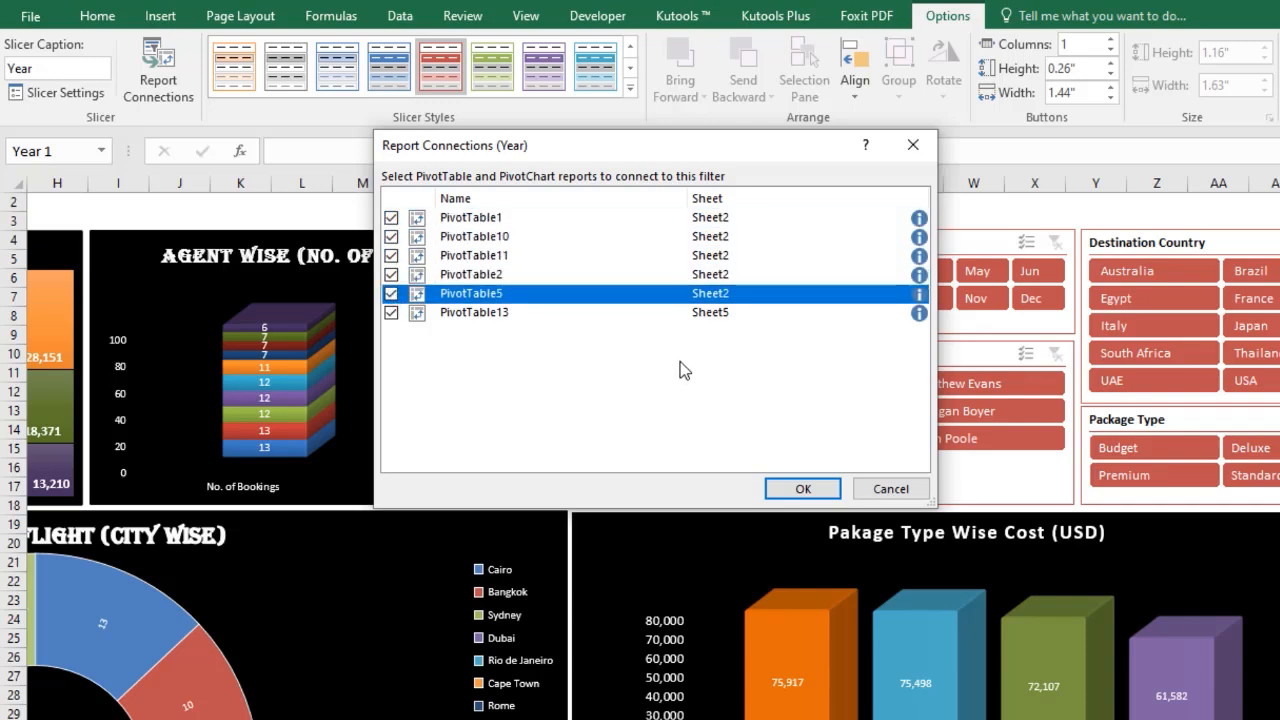
pyautogui.click(781, 490)
# Connect the Month slicer to PivotTable1, PivotTable10, PivotTable11, PivotTable2 and PivotTable5 as well.
pyautogui.click(830, 242)
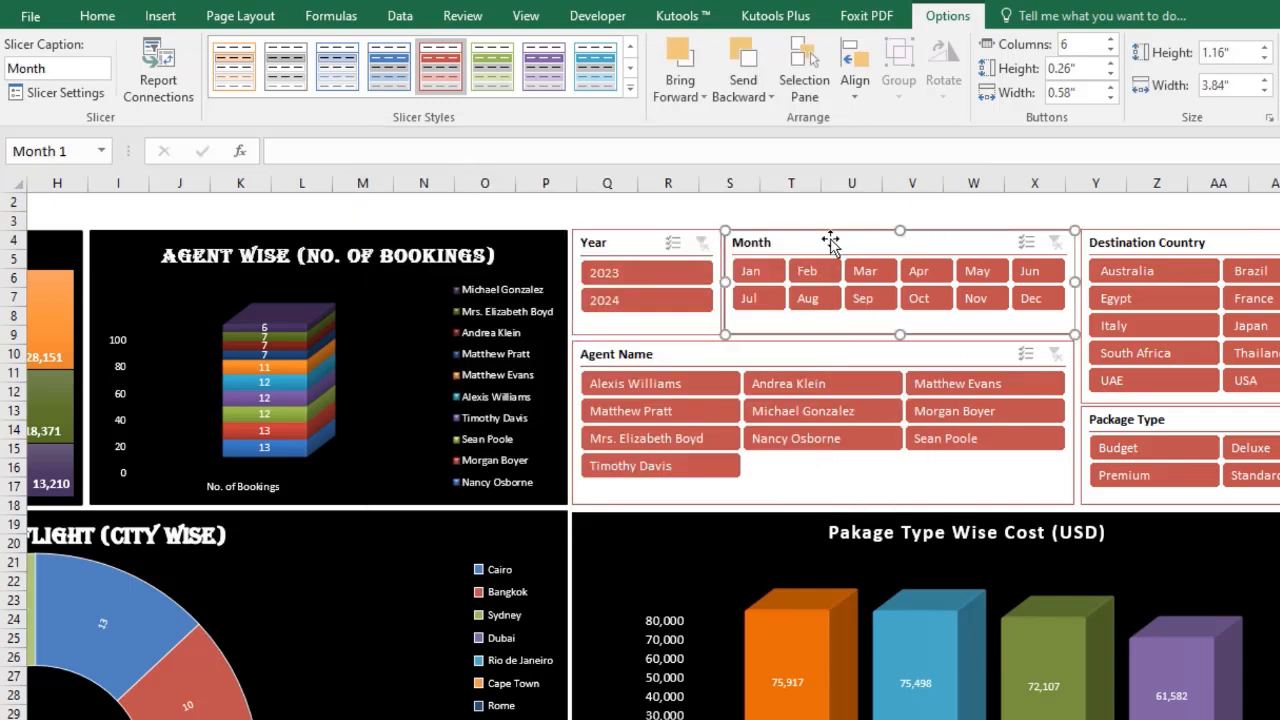
pyautogui.click(158, 80)
pyautogui.click(391, 217)
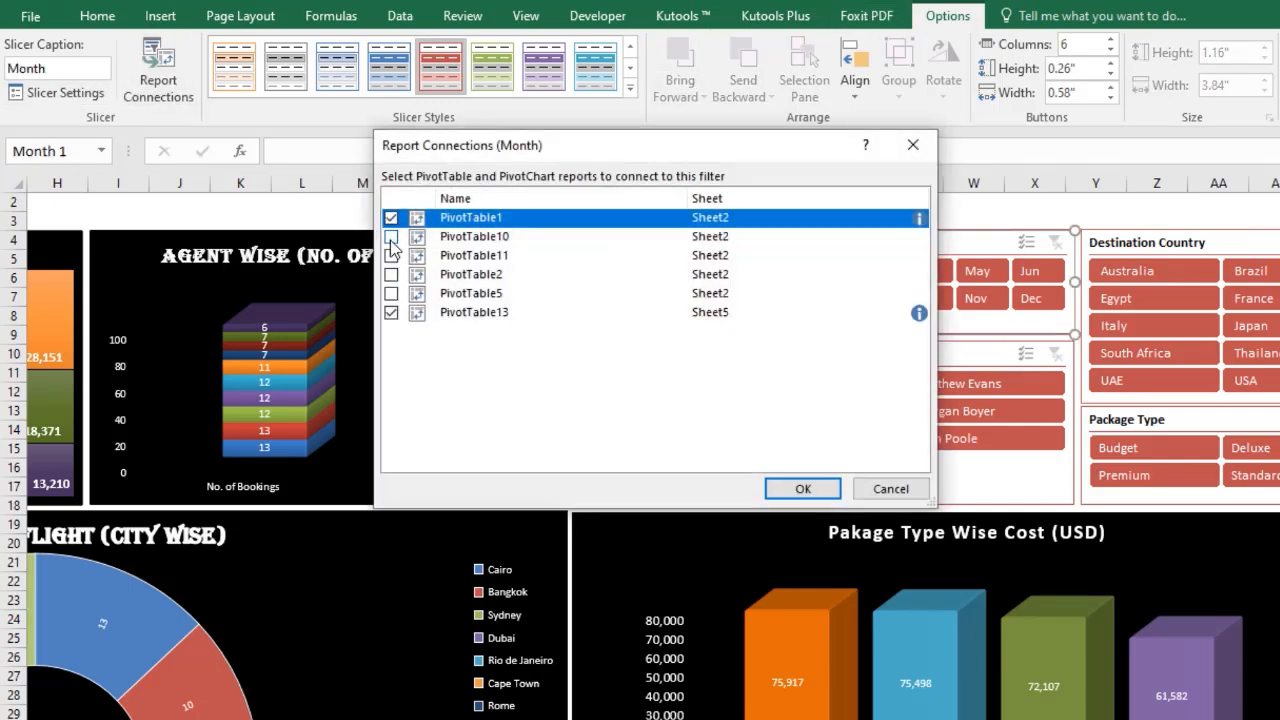
pyautogui.click(391, 236)
pyautogui.click(391, 255)
pyautogui.click(391, 274)
pyautogui.click(391, 293)
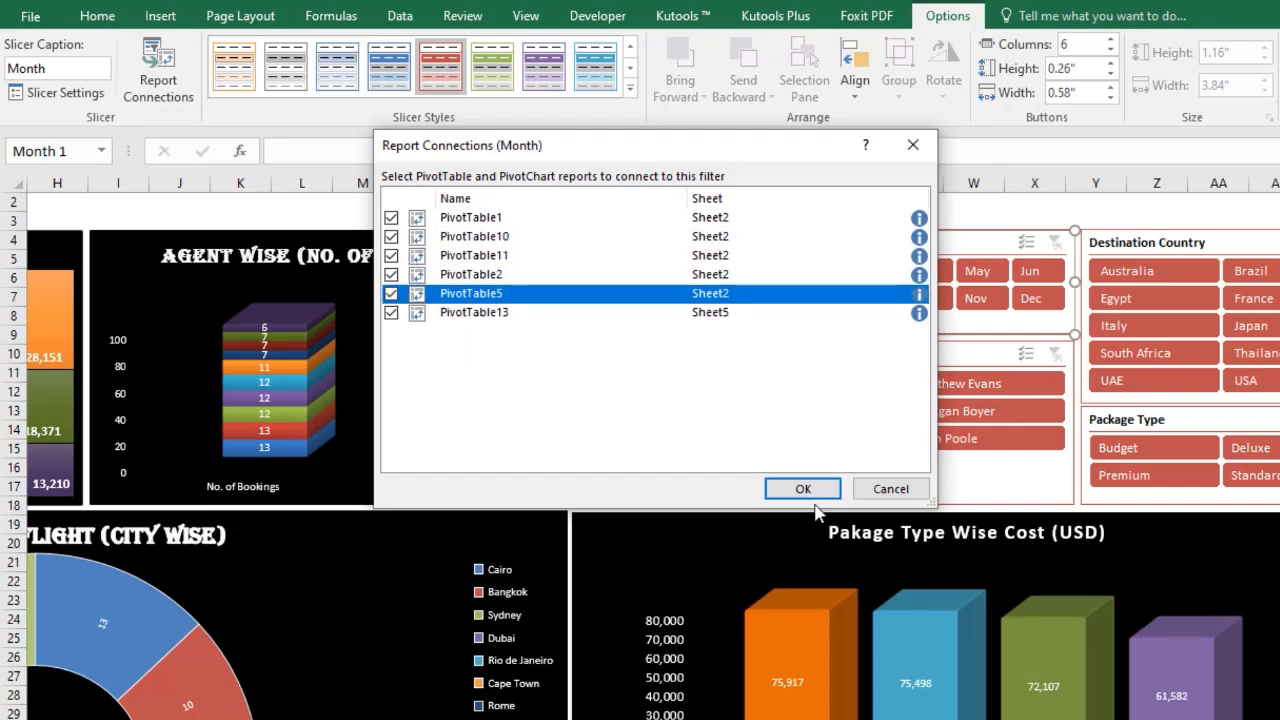
pyautogui.click(803, 488)
# Connect the Destination Country slicer to PivotTable1, PivotTable10, PivotTable11, PivotTable2 and PivotTable5 as well.
pyautogui.click(1154, 240)
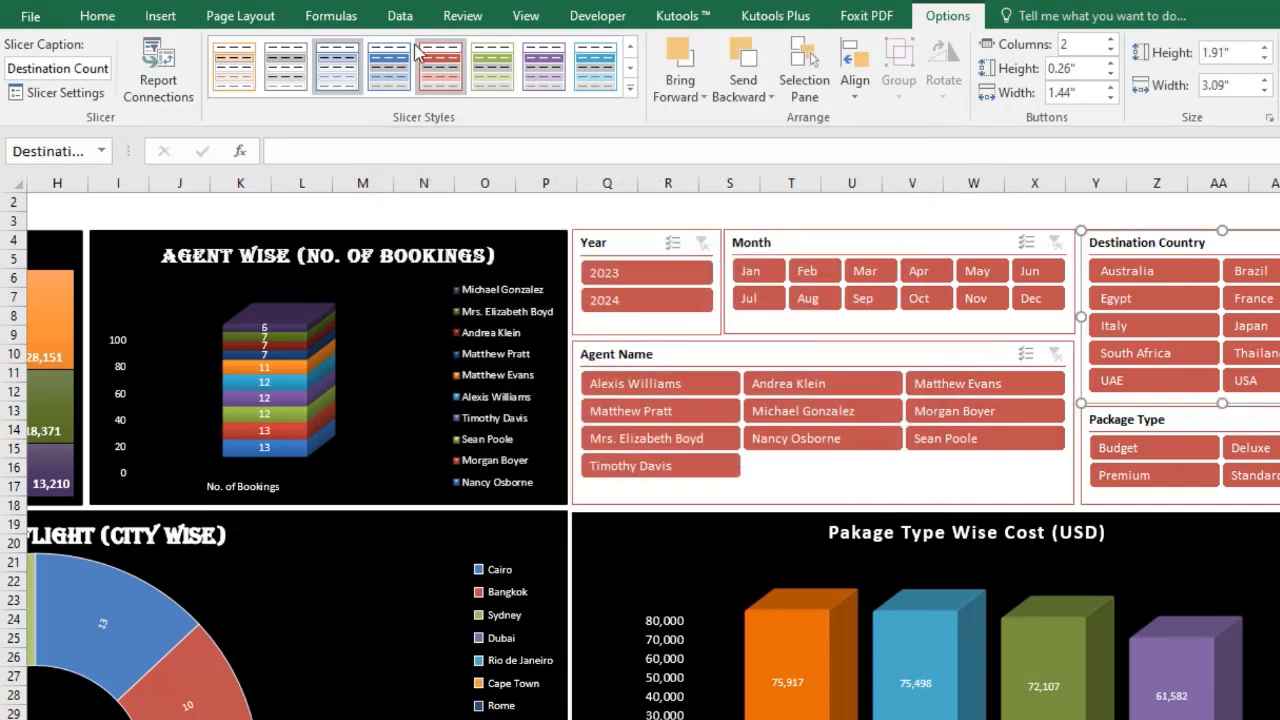
pyautogui.click(158, 80)
pyautogui.click(391, 217)
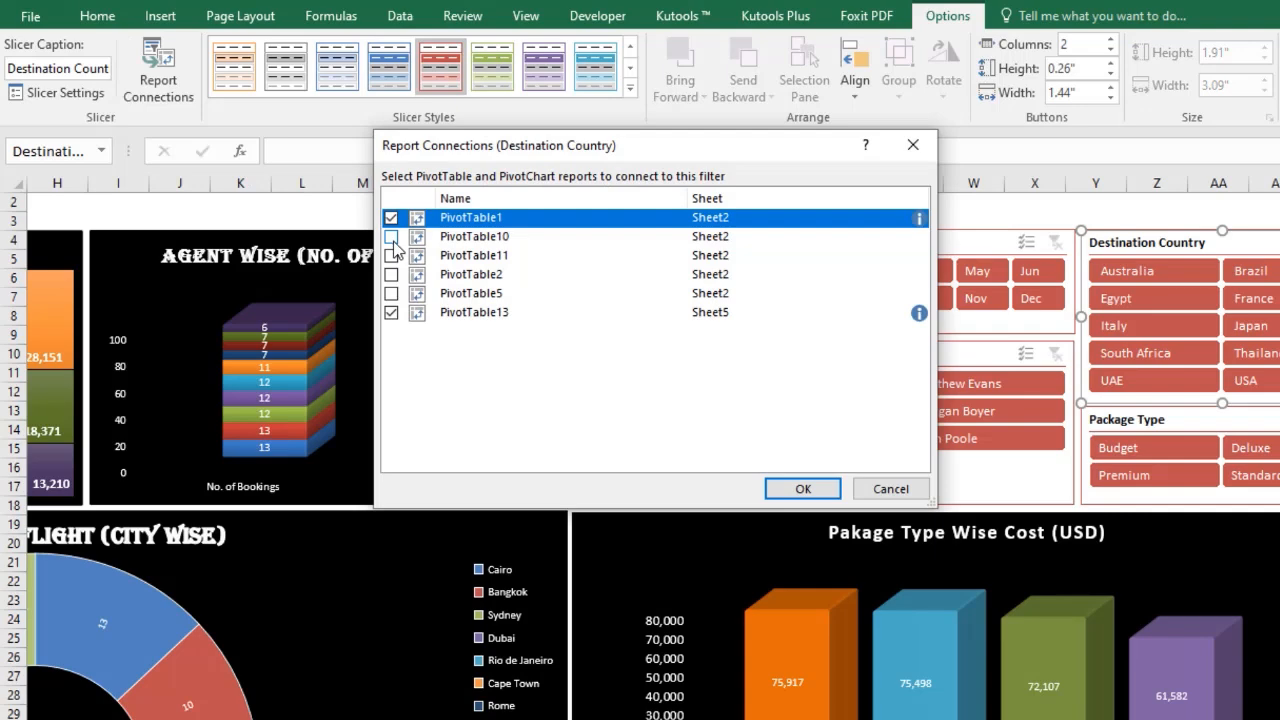
pyautogui.click(391, 236)
pyautogui.click(391, 255)
pyautogui.click(391, 274)
pyautogui.click(391, 293)
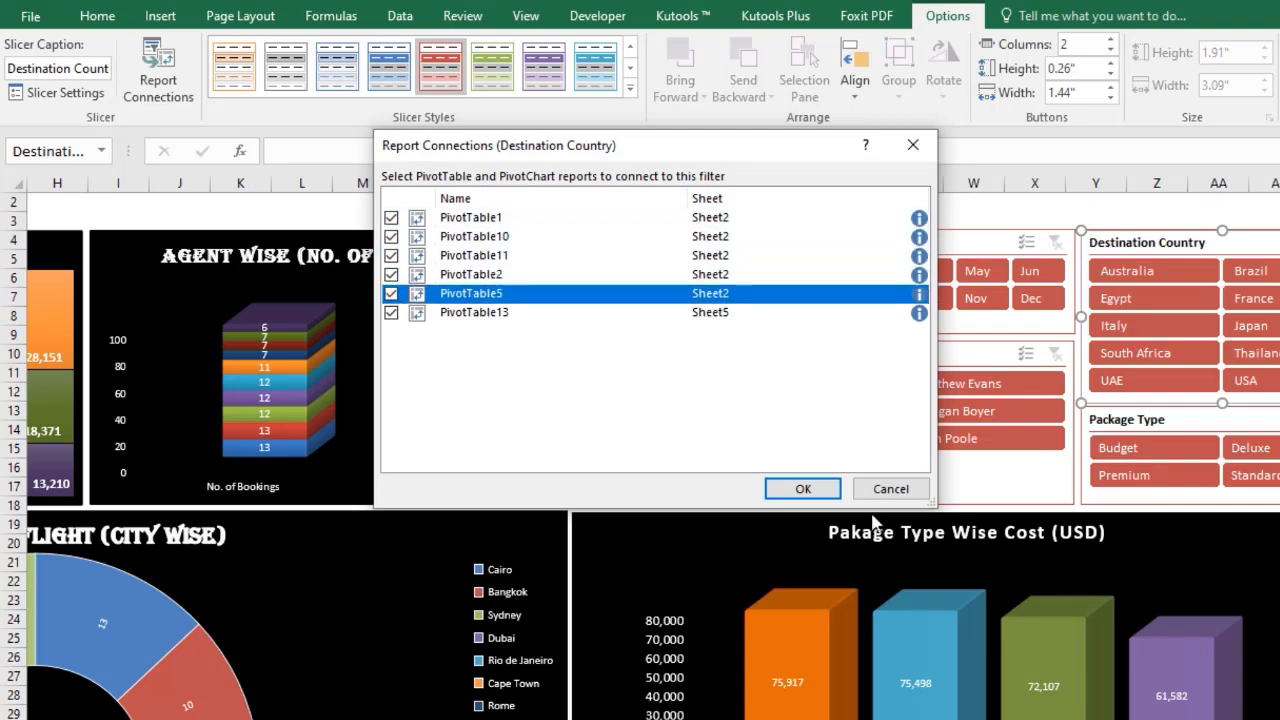
pyautogui.click(803, 488)
# Connect the Agent Name slicer to PivotTable1, PivotTable10, PivotTable11, PivotTable2 and PivotTable5 as well.
pyautogui.click(719, 357)
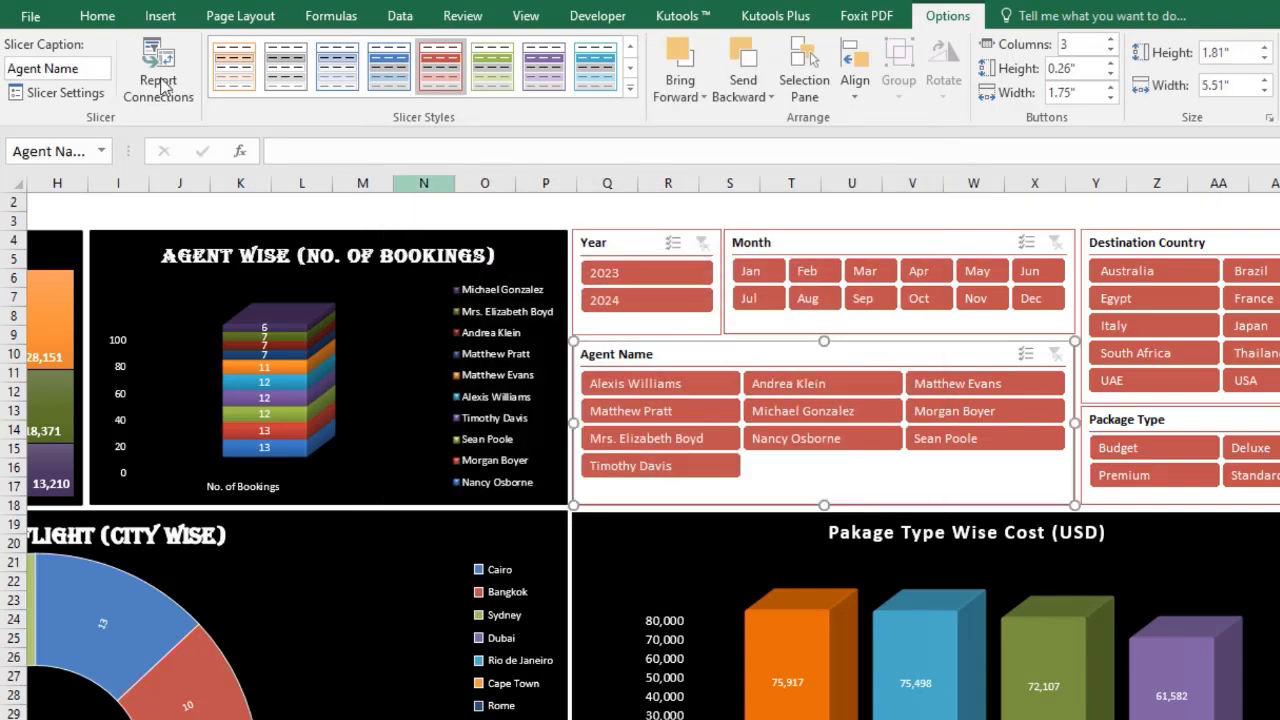
pyautogui.click(158, 80)
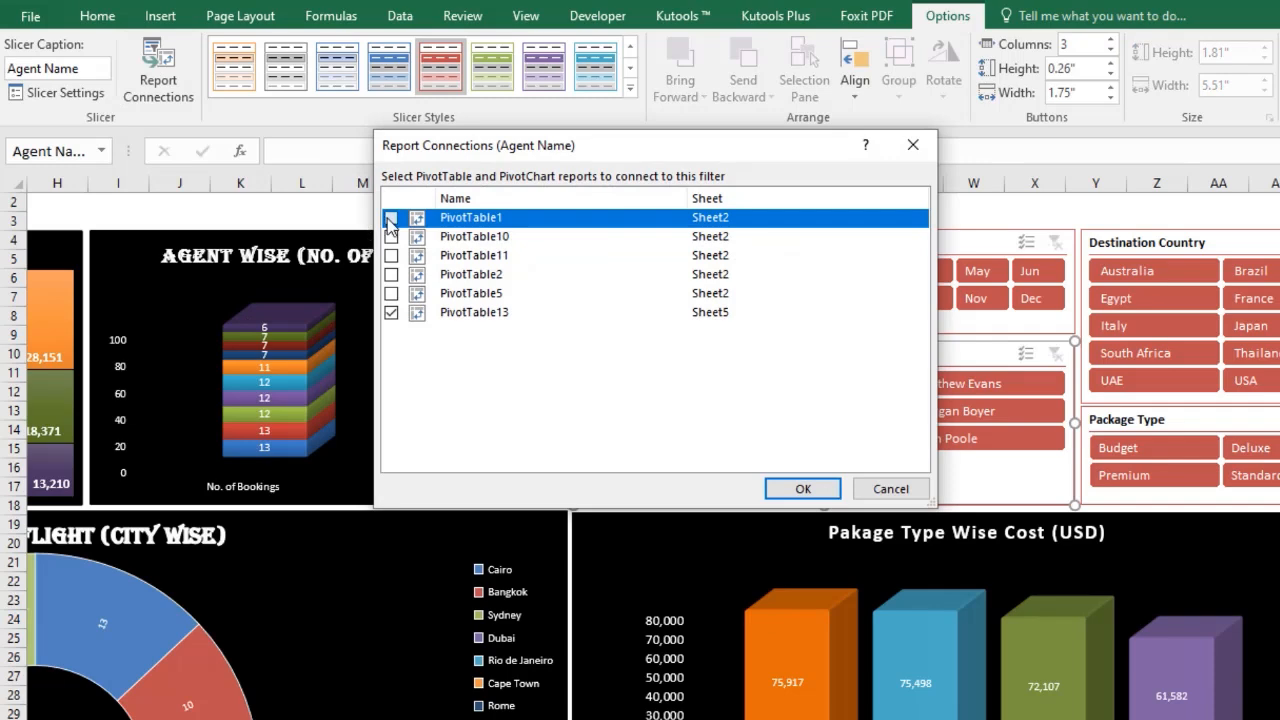
pyautogui.click(391, 217)
pyautogui.click(391, 236)
pyautogui.click(391, 255)
pyautogui.click(391, 274)
pyautogui.click(391, 293)
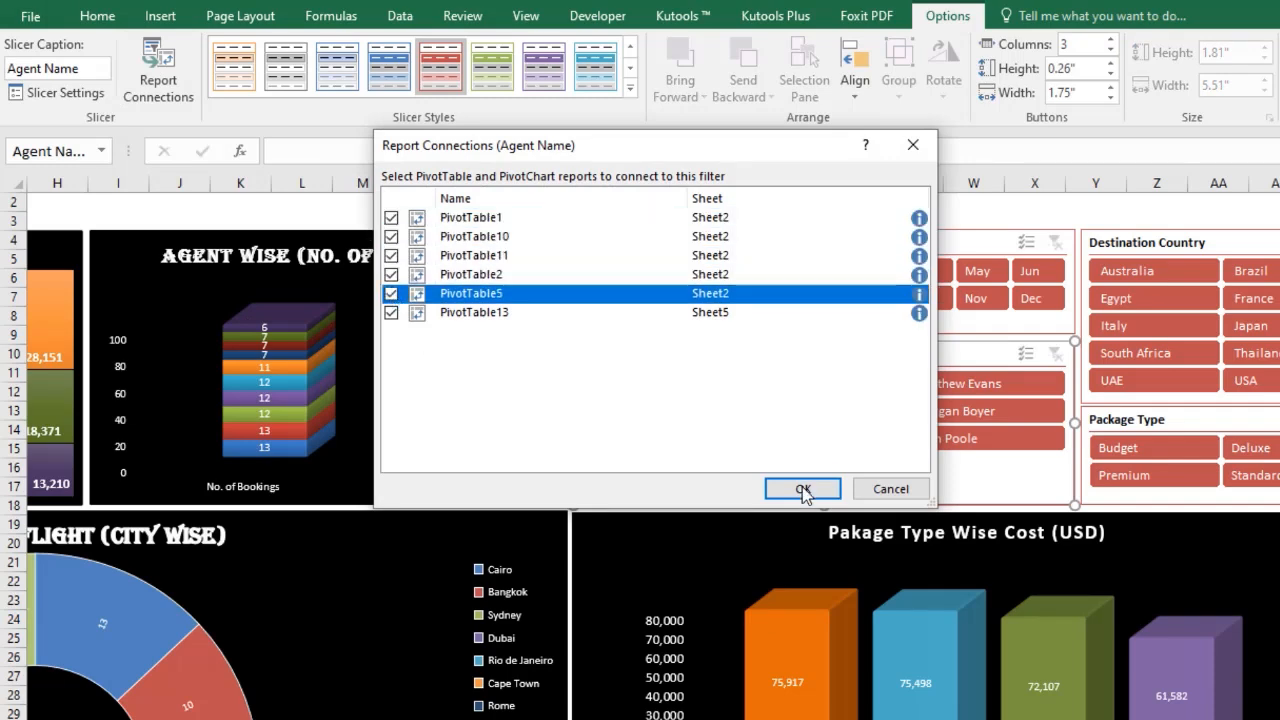
pyautogui.click(803, 488)
# Connect the Package Type slicer to PivotTable1, PivotTable10, PivotTable11, PivotTable2 and PivotTable5 as well.
pyautogui.click(1120, 420)
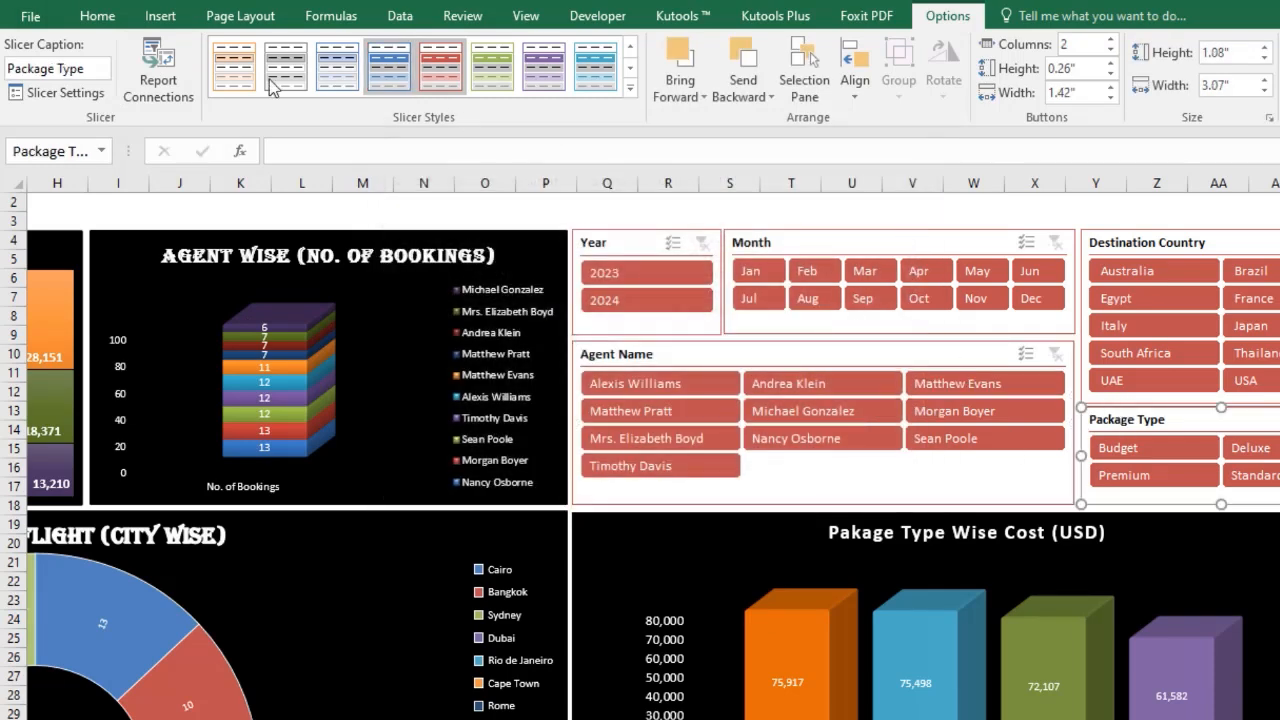
pyautogui.click(158, 80)
pyautogui.click(391, 217)
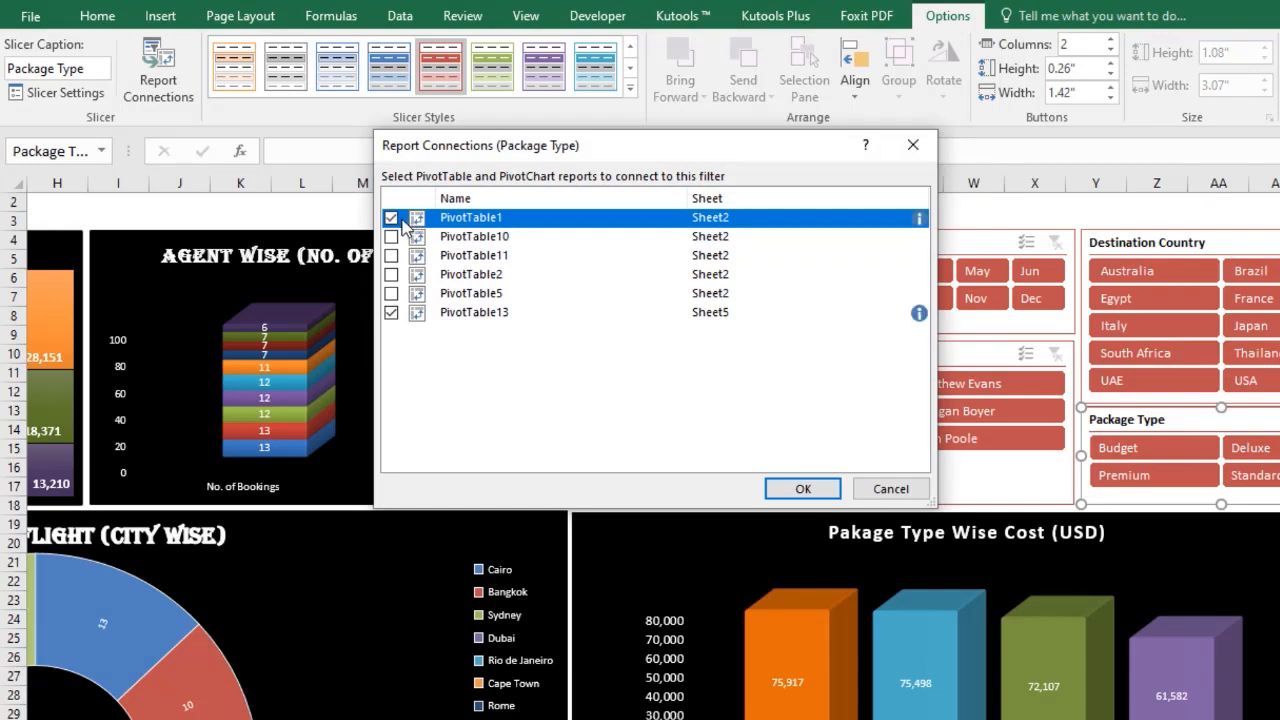
pyautogui.click(398, 237)
pyautogui.click(391, 236)
pyautogui.click(391, 255)
pyautogui.click(391, 274)
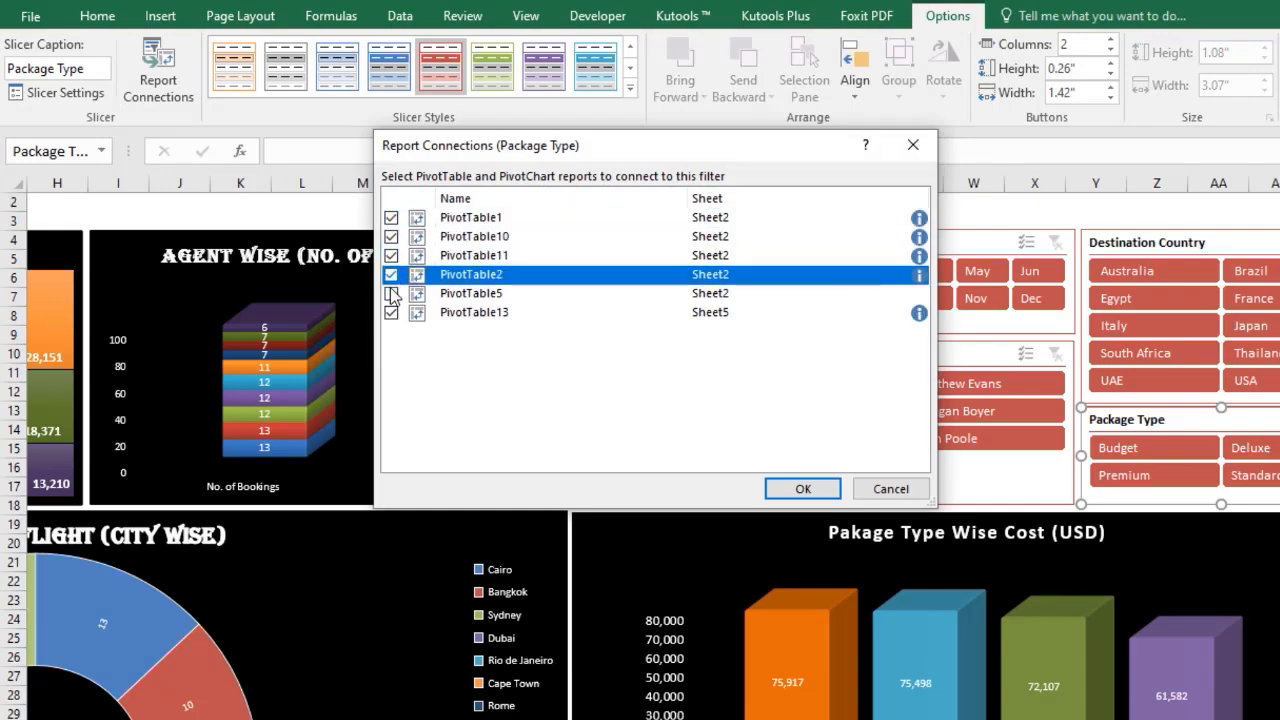
pyautogui.click(391, 293)
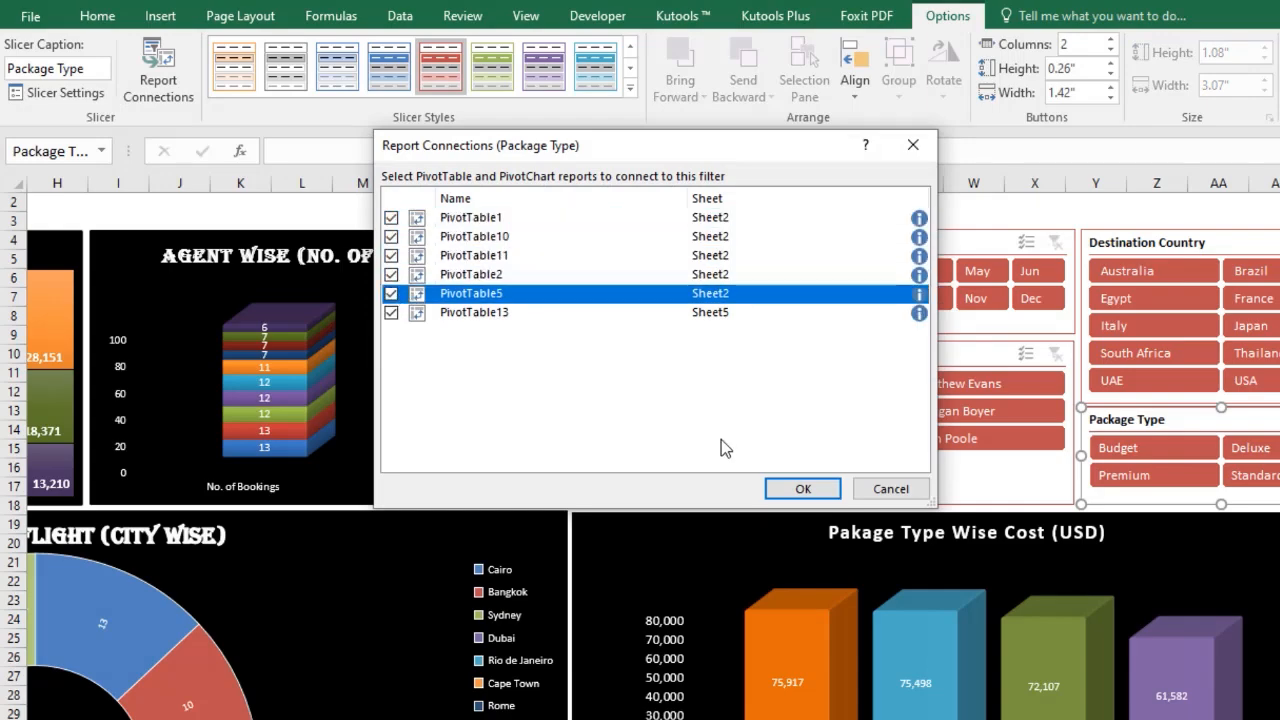
pyautogui.click(803, 488)
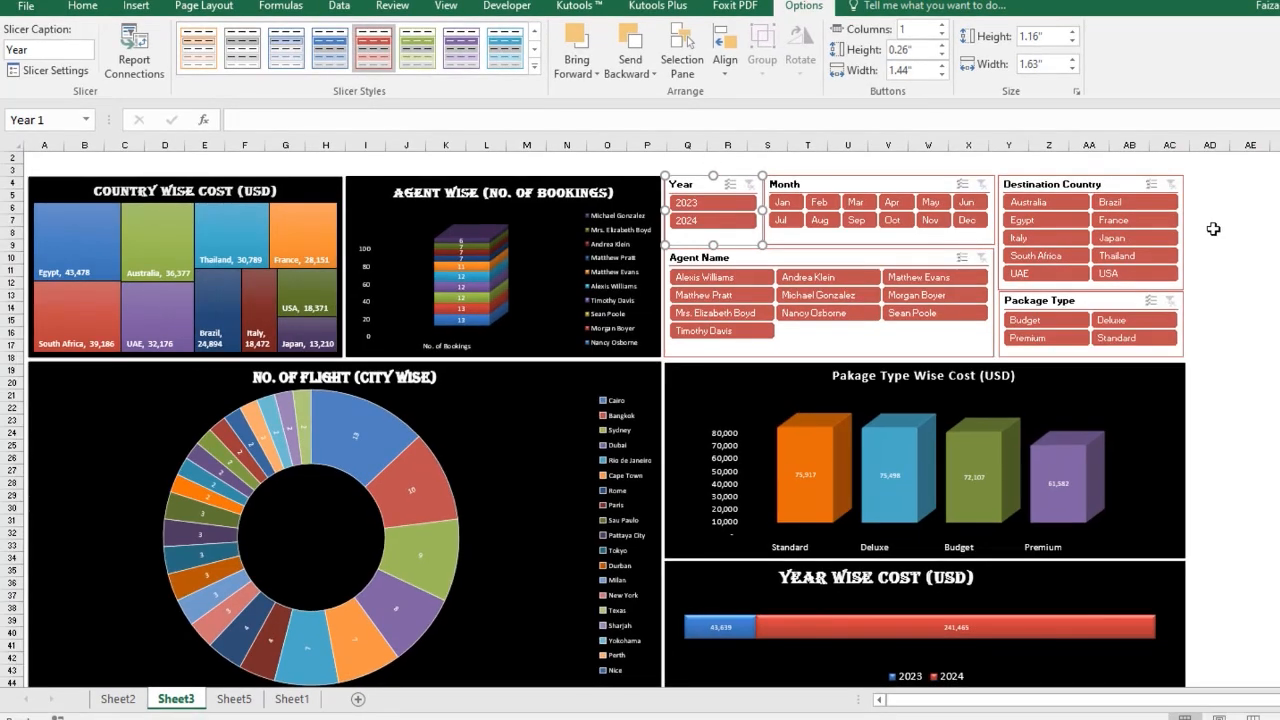
# Test the dashboard by filtering Jan and Feb, then Australia and France, clearing each slicer's filter afterwards.
pyautogui.click(783, 204)
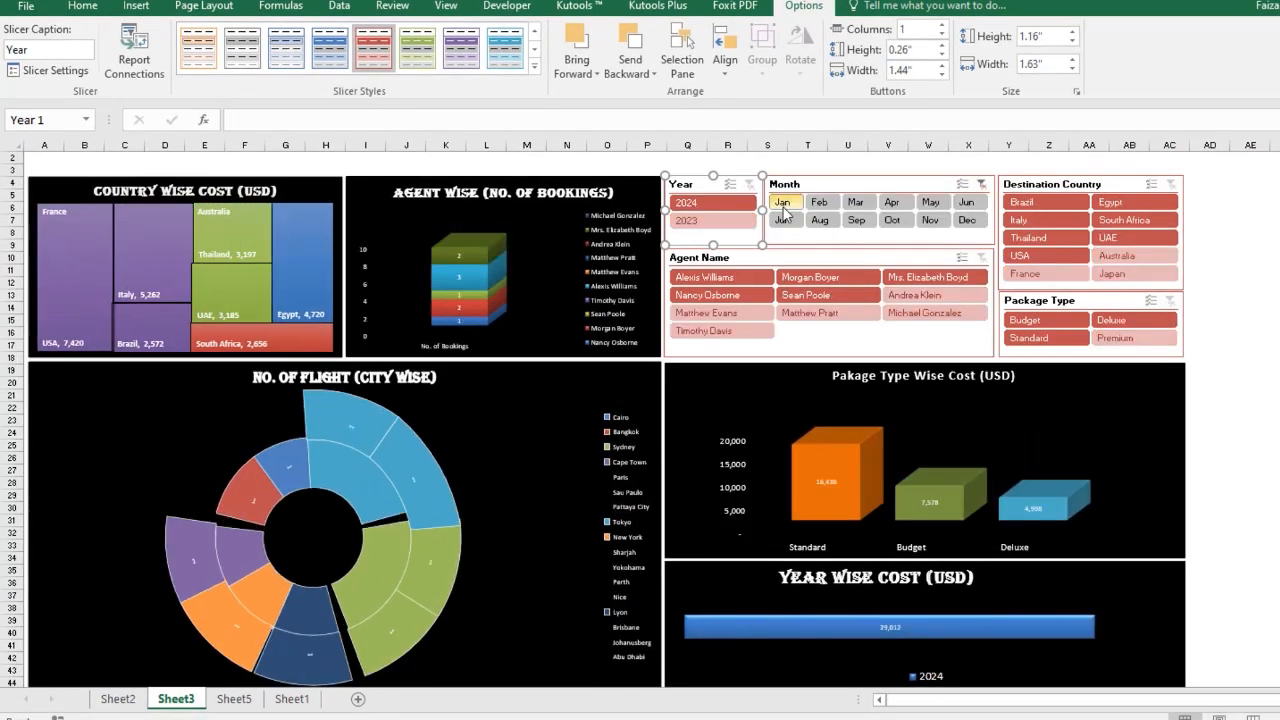
pyautogui.click(824, 205)
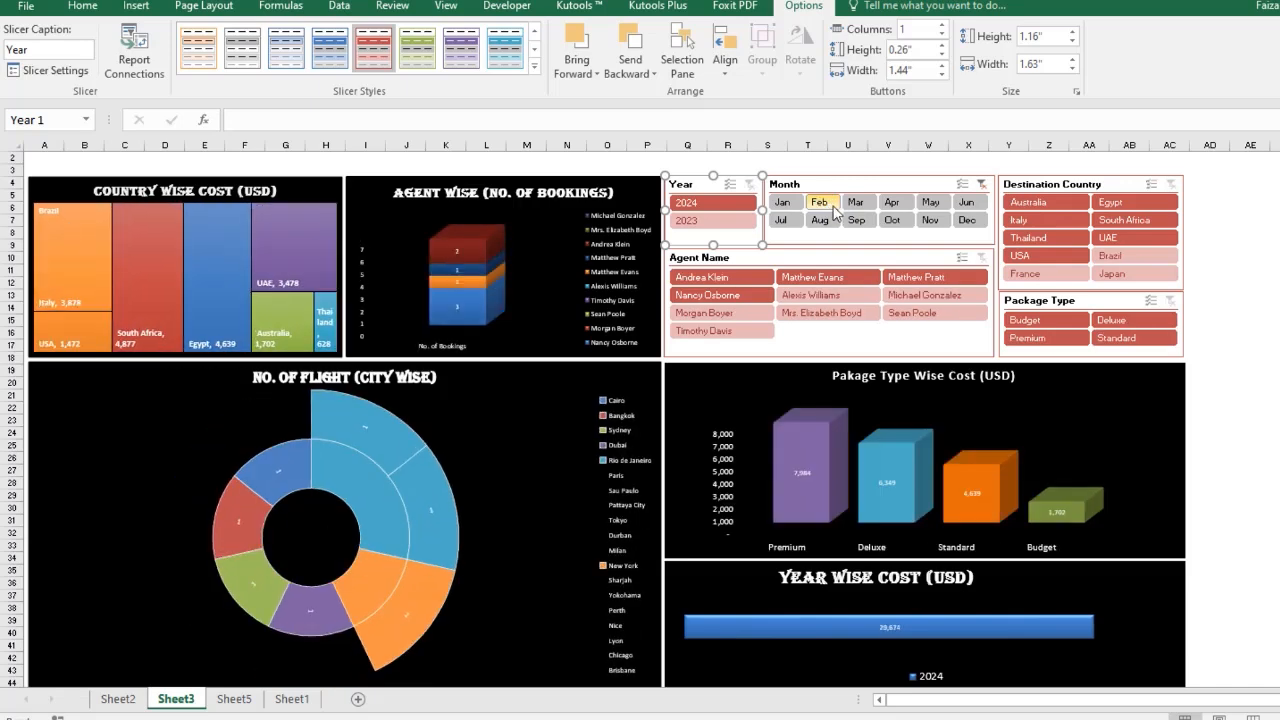
pyautogui.click(981, 185)
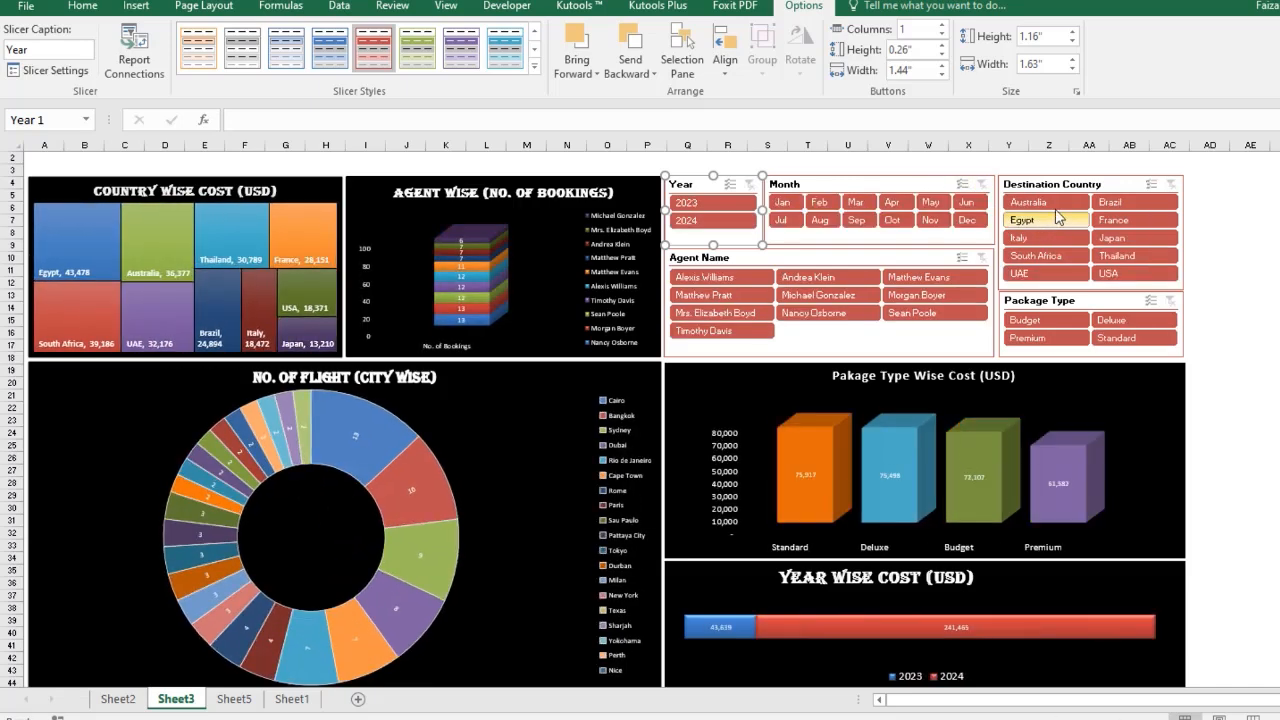
pyautogui.click(1050, 204)
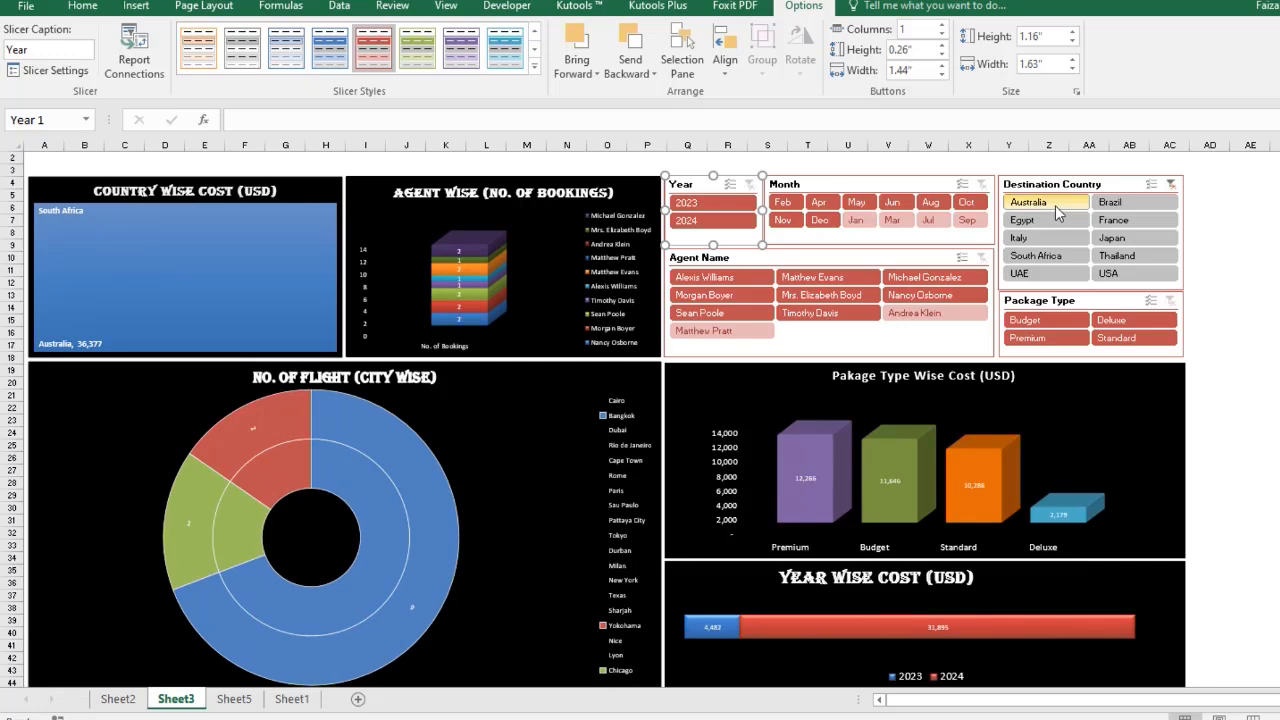
pyautogui.click(1135, 221)
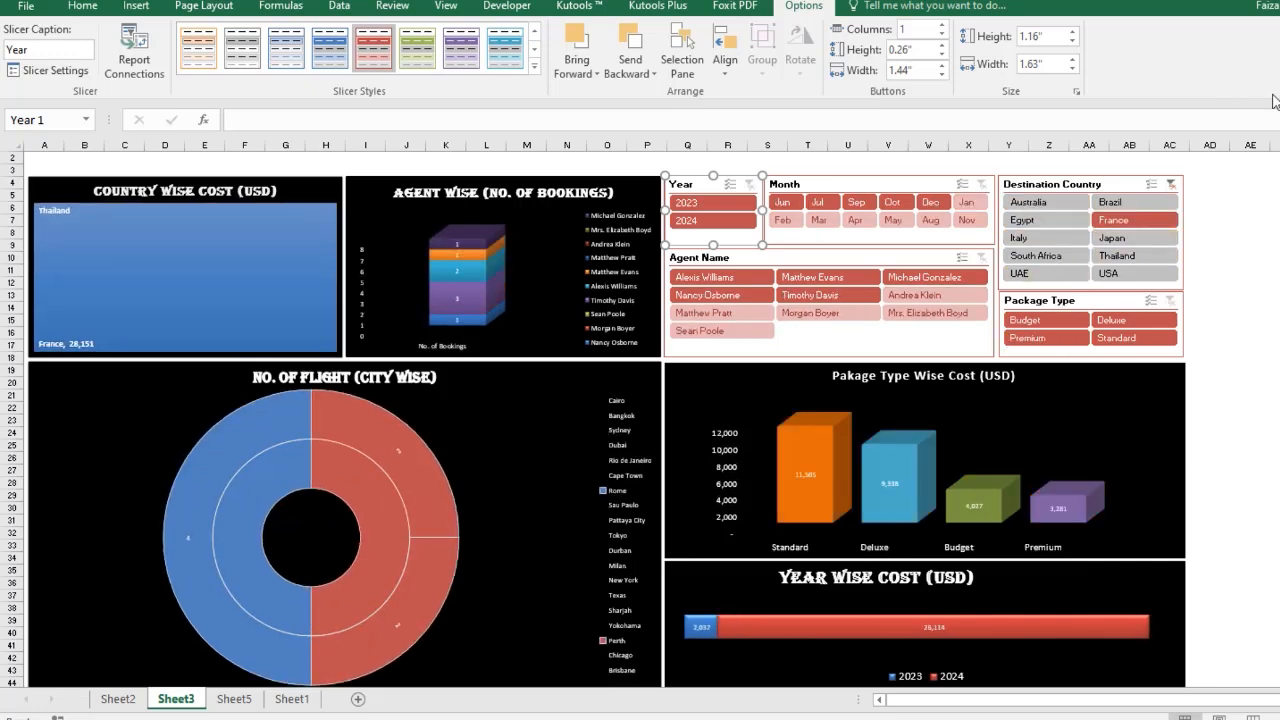
pyautogui.click(1173, 190)
pyautogui.scroll(1, 1249, 218)
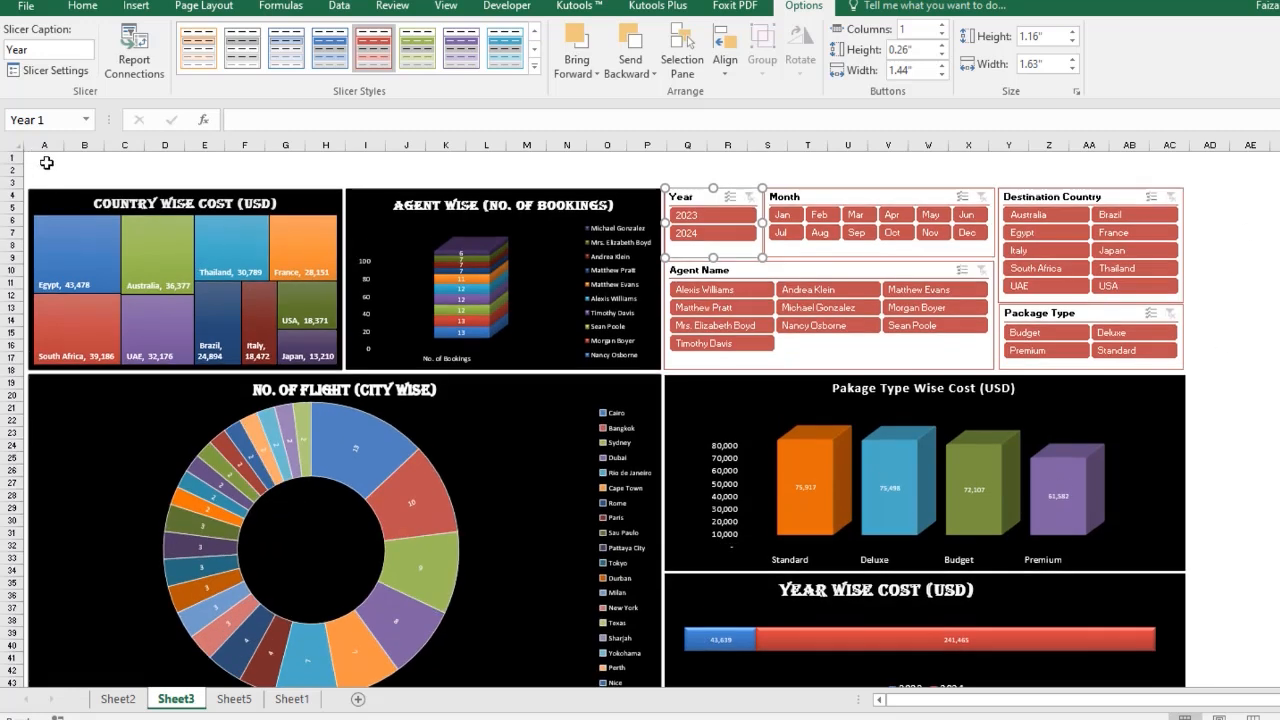
pyautogui.click(704, 307)
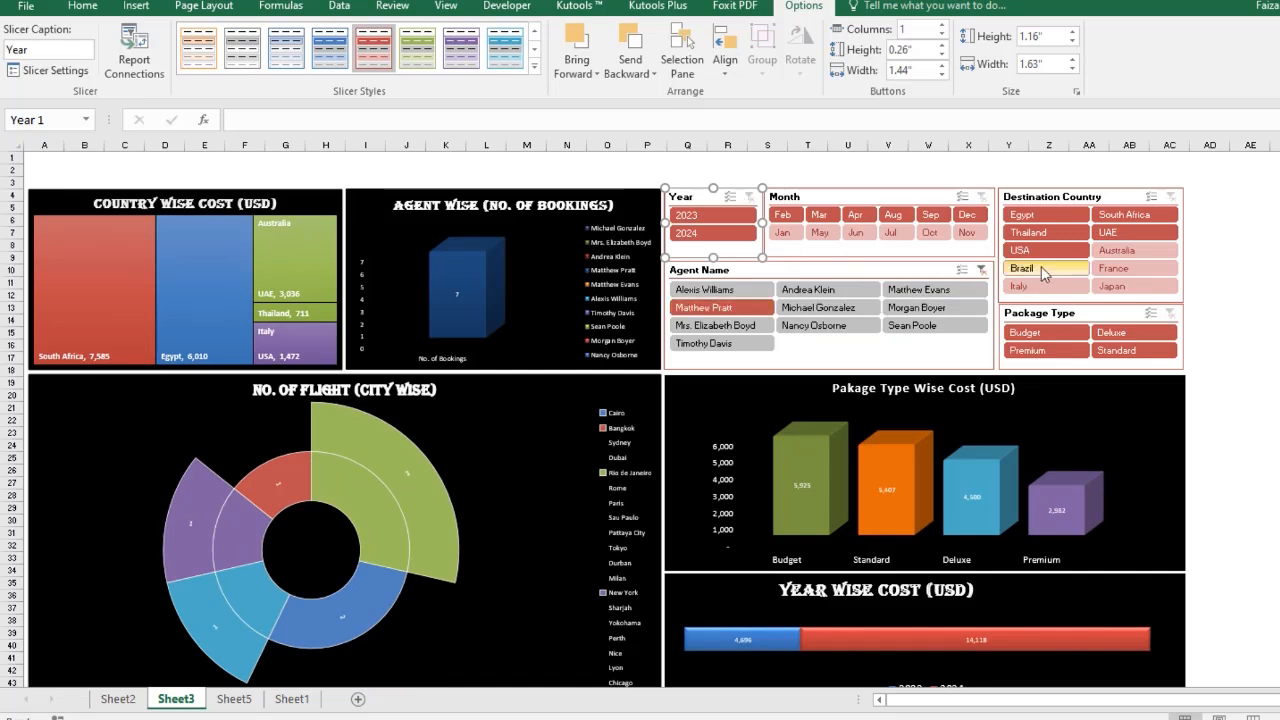
pyautogui.click(982, 270)
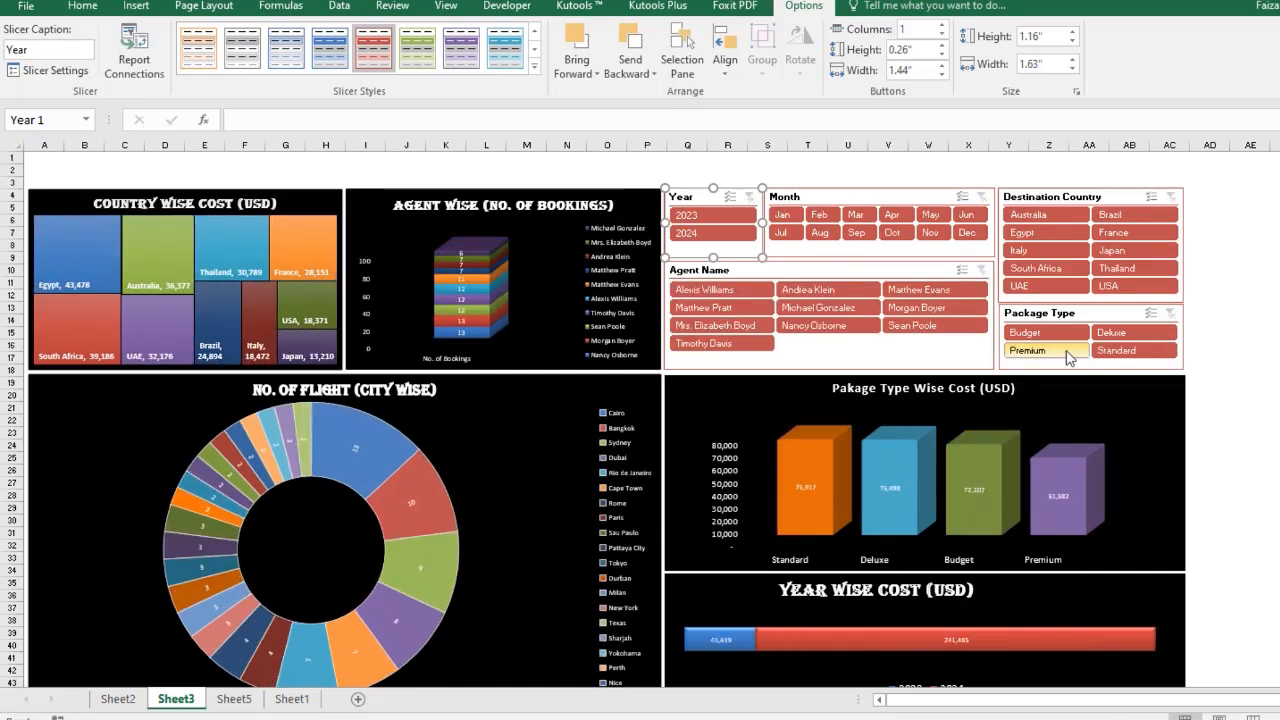
pyautogui.click(1040, 350)
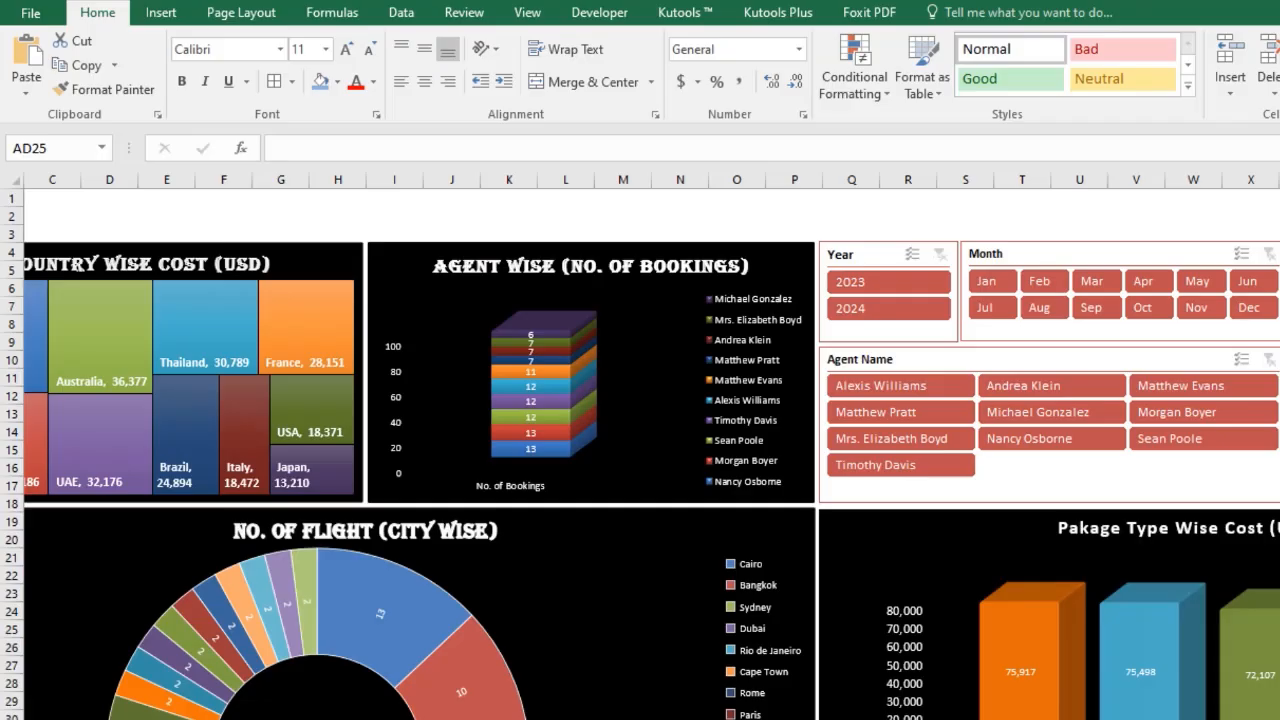
# Merge rows 1 and 2 across the dashboard width into one centred cell and fill it orange.
pyautogui.hscroll(-2, 640, 450)
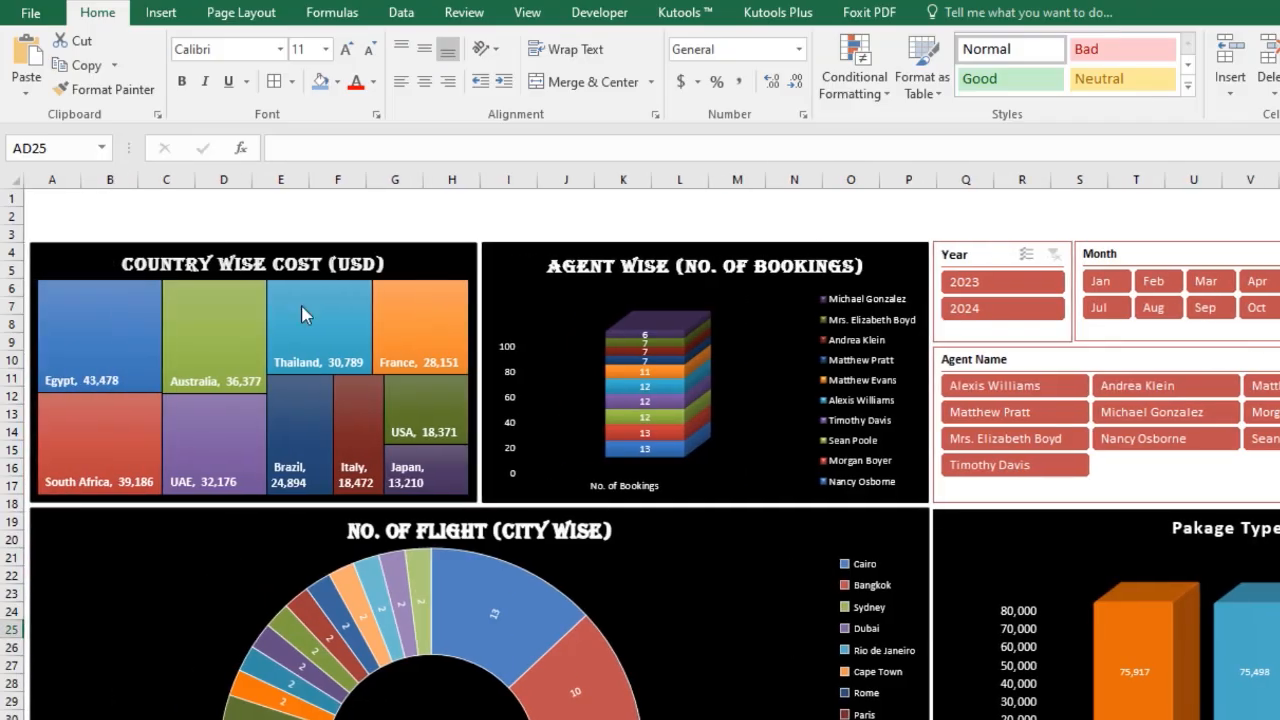
pyautogui.moveTo(53, 201); pyautogui.dragTo(1265, 213)
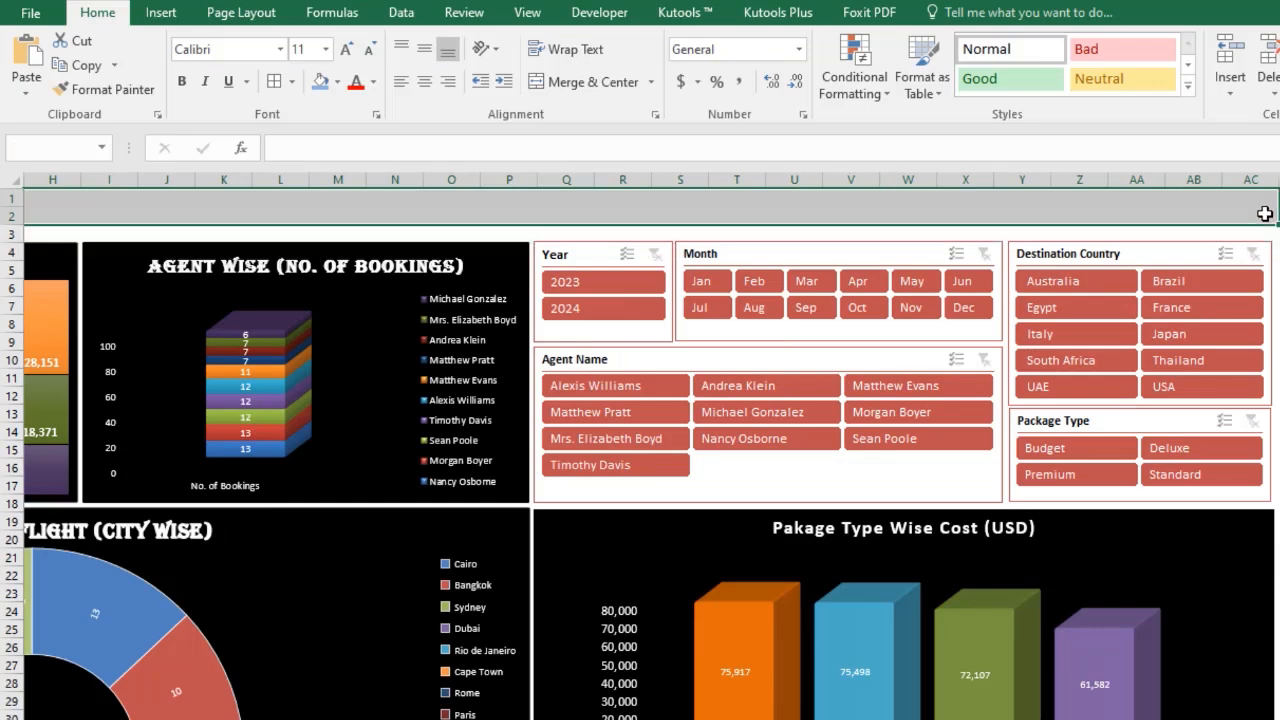
pyautogui.click(561, 73)
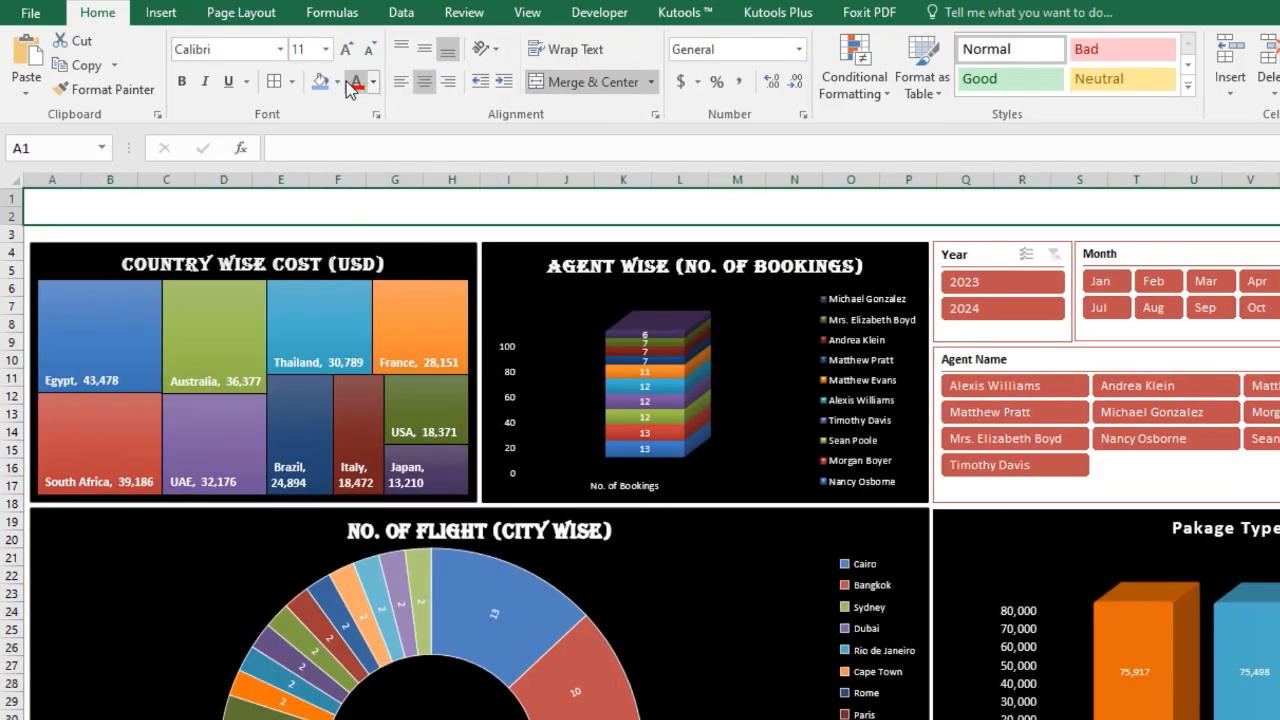
pyautogui.click(337, 81)
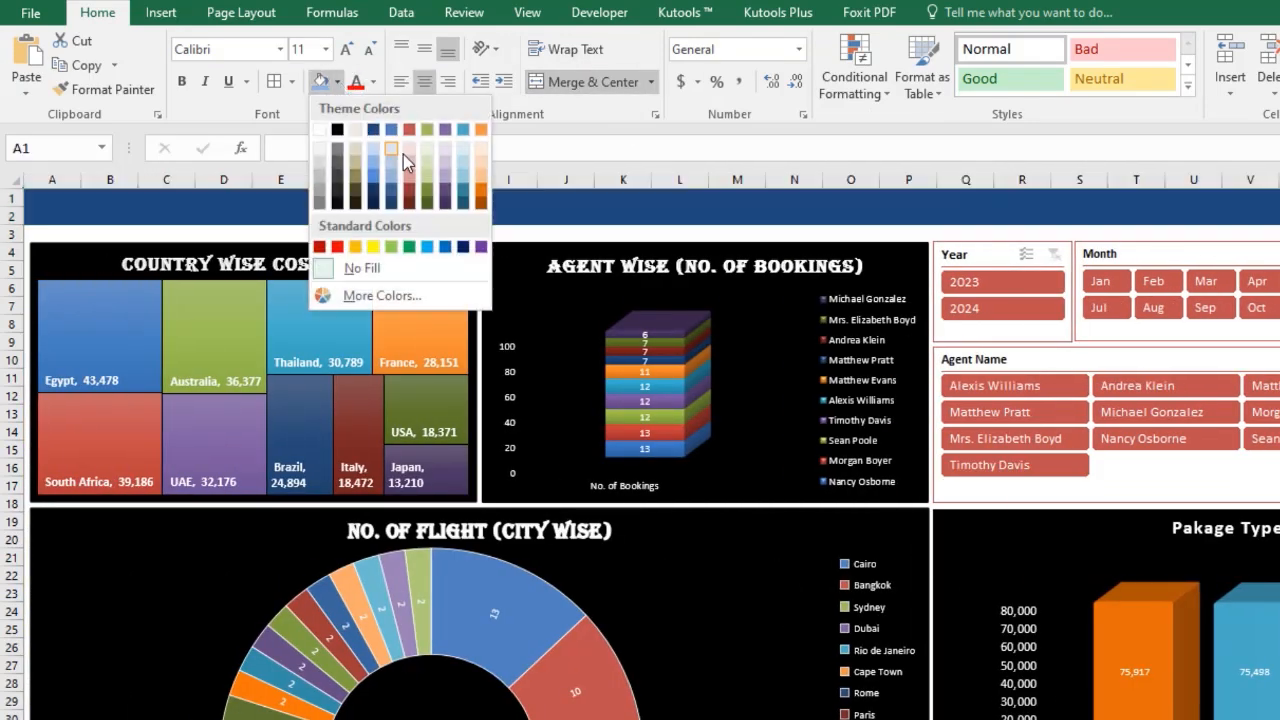
pyautogui.click(482, 194)
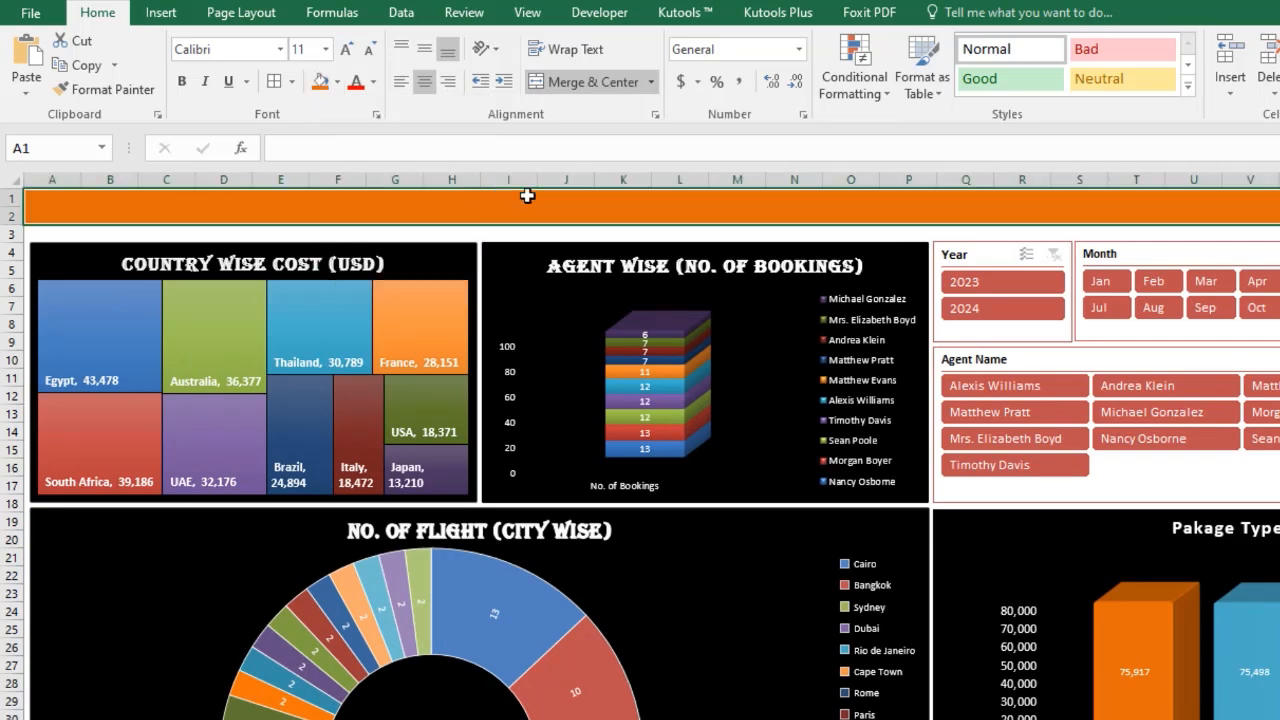
# Set the merged title cell's font colour and increase its font size to 16.
pyautogui.click(373, 81)
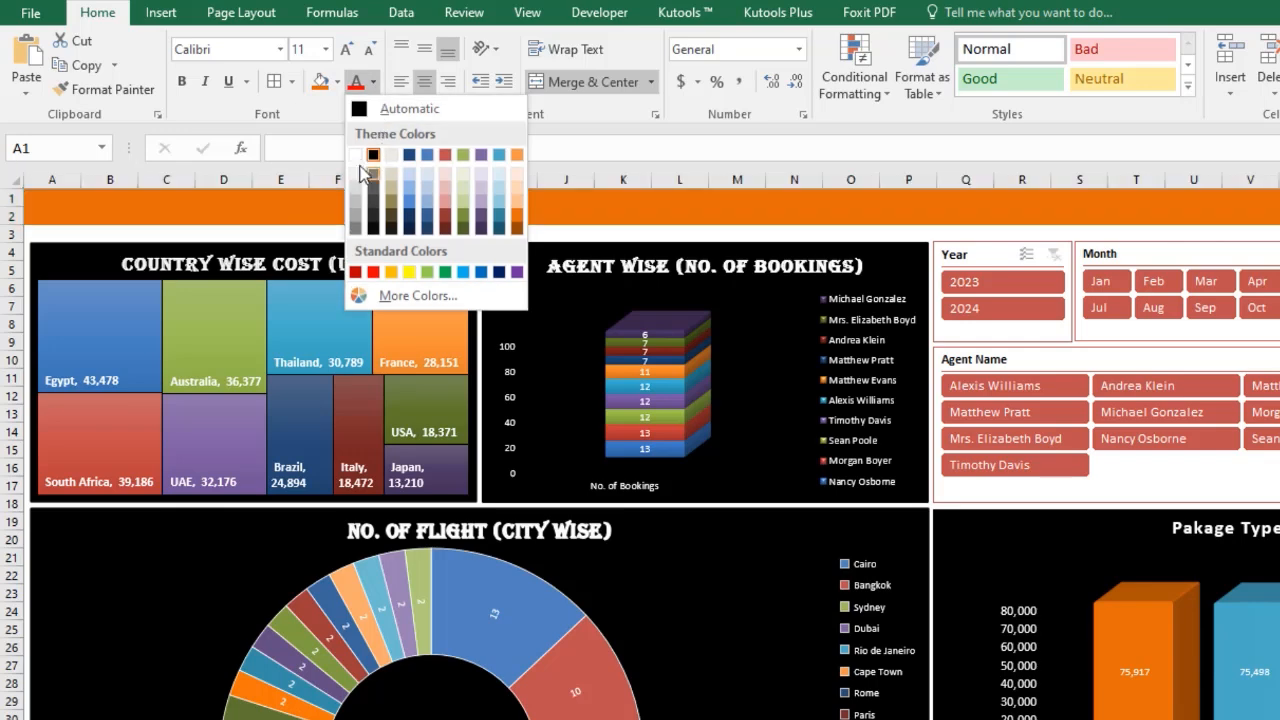
pyautogui.click(370, 110)
pyautogui.click(343, 52)
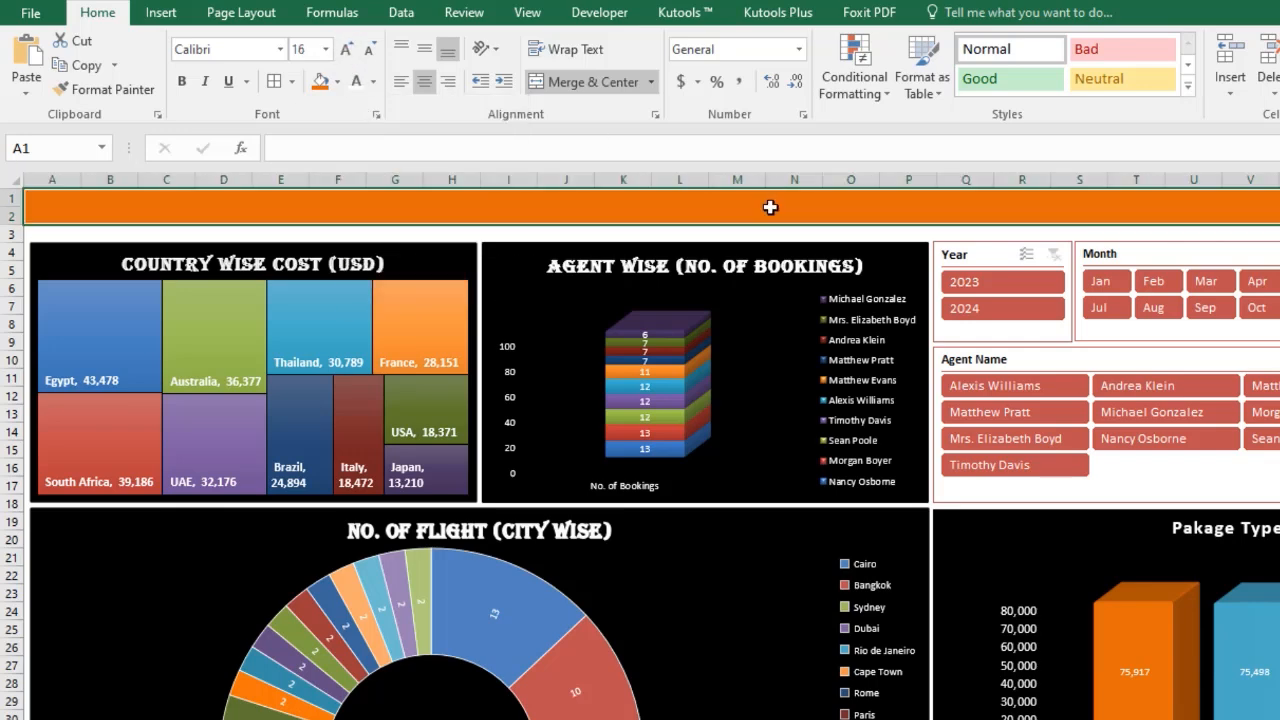
# Enter the title "Travel Agency DashBoard" in the merged orange banner cell.
pyautogui.doubleClick(771, 207)
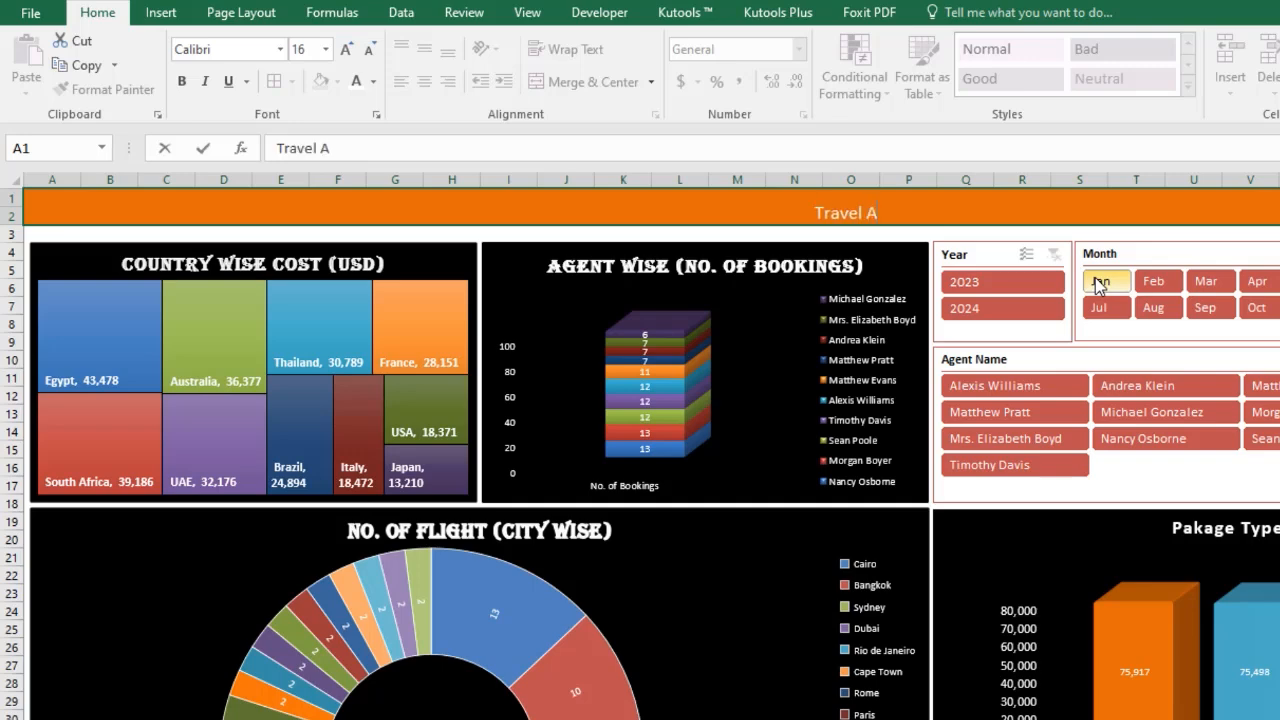
pyautogui.write('gency')
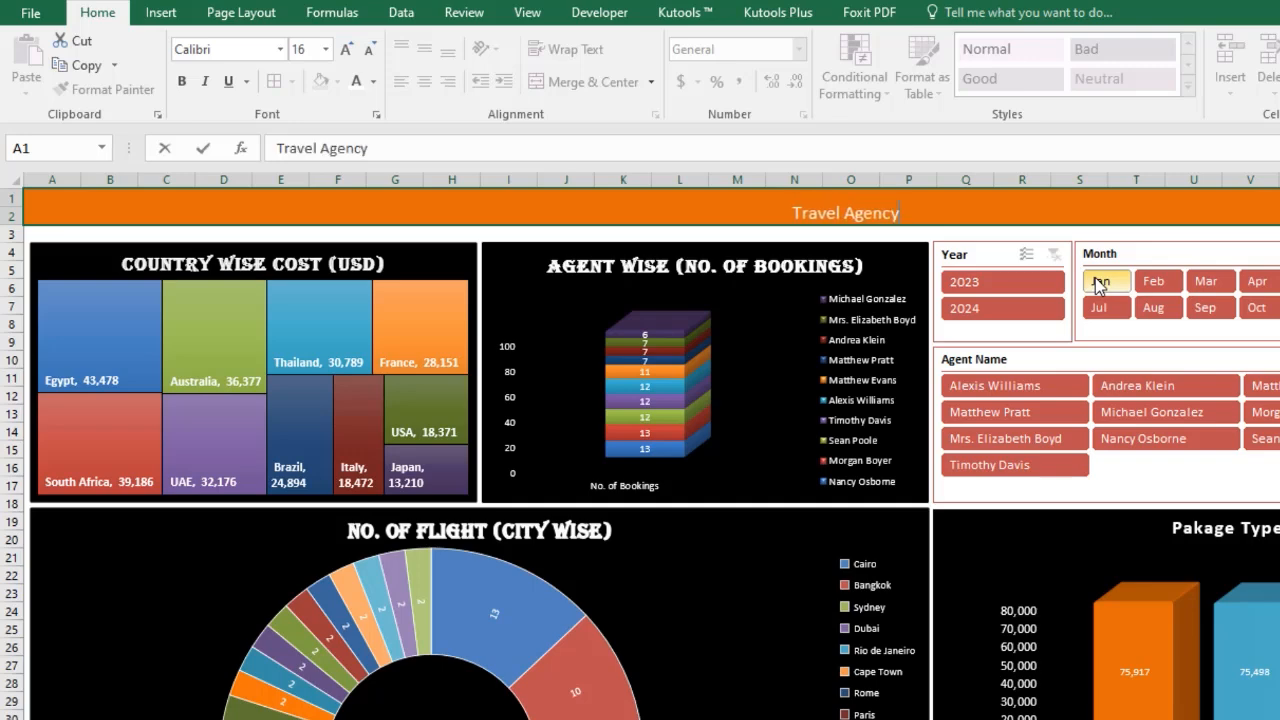
pyautogui.write(' Das')
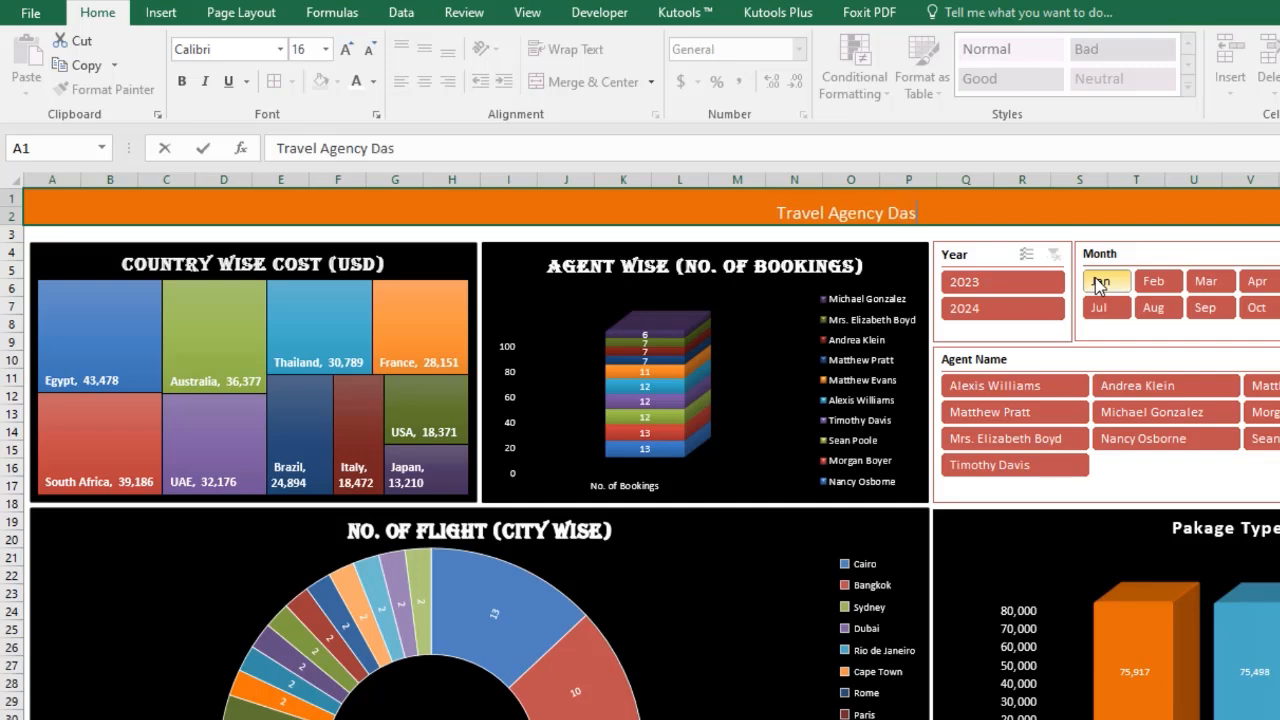
pyautogui.write('hBo')
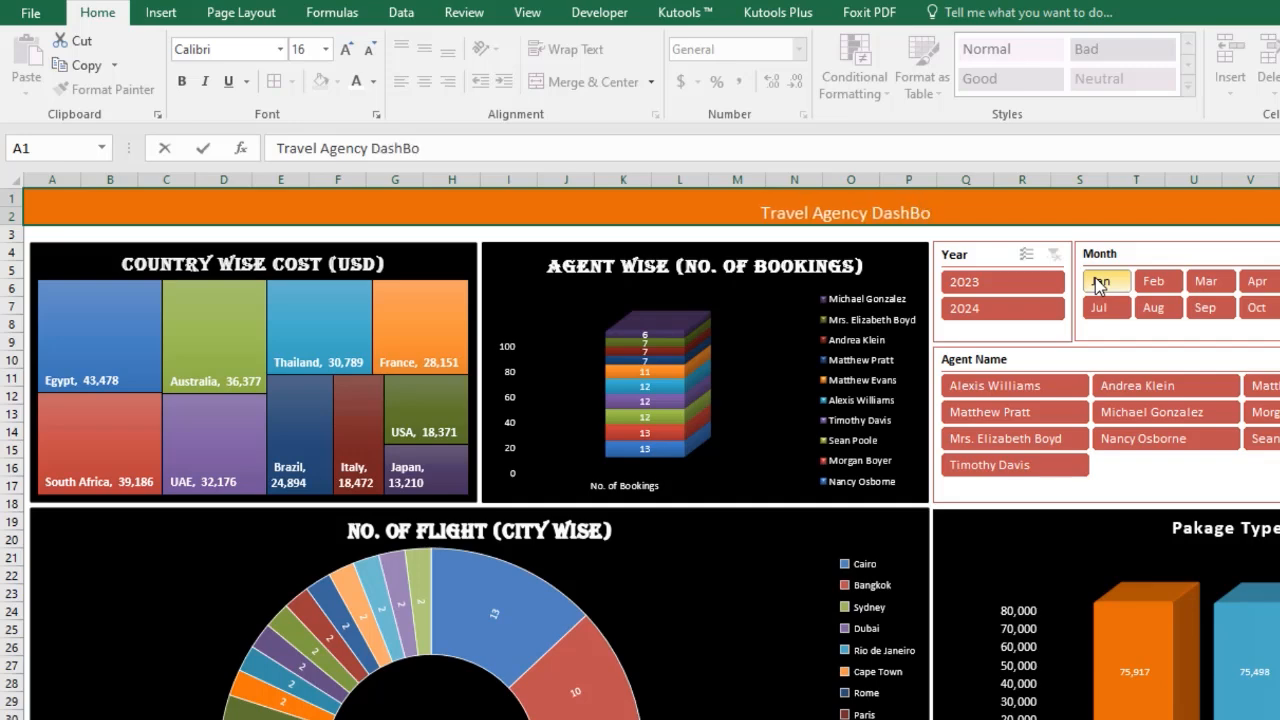
pyautogui.write('ard')
pyautogui.press('Return')
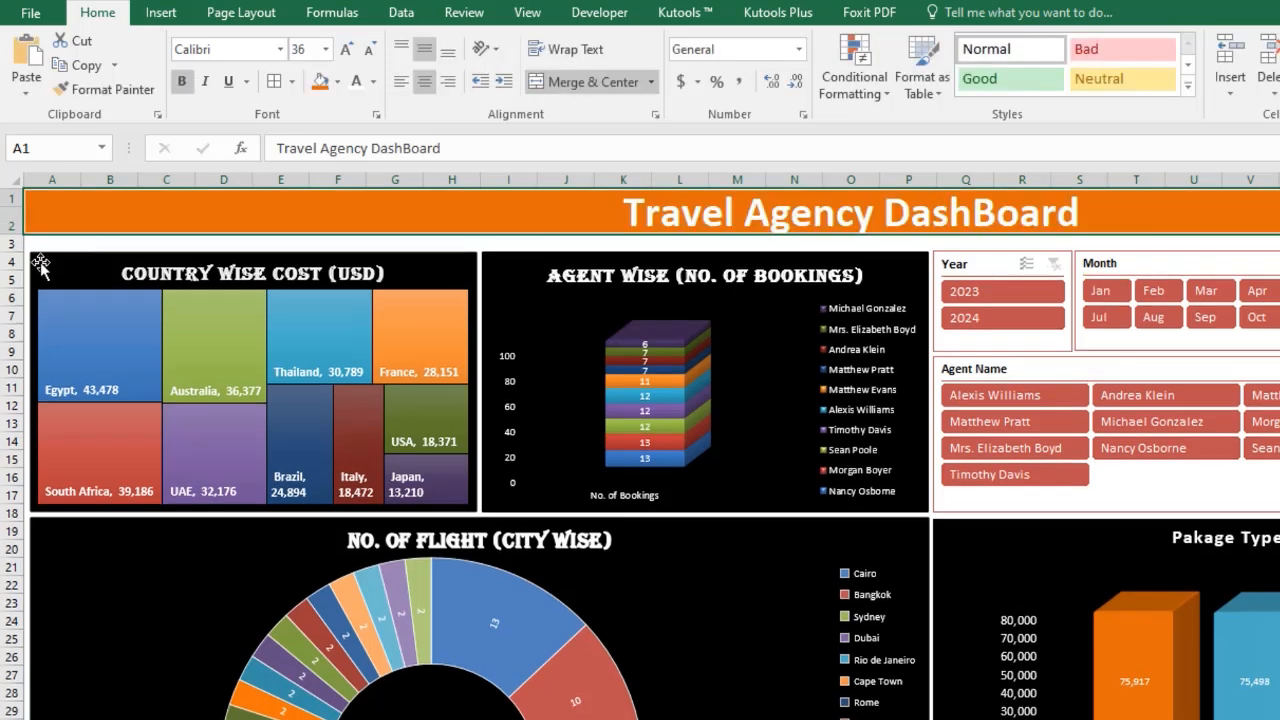
# Select the whole dashboard area below the title and fill its background with a light peach colour.
pyautogui.click(549, 322)
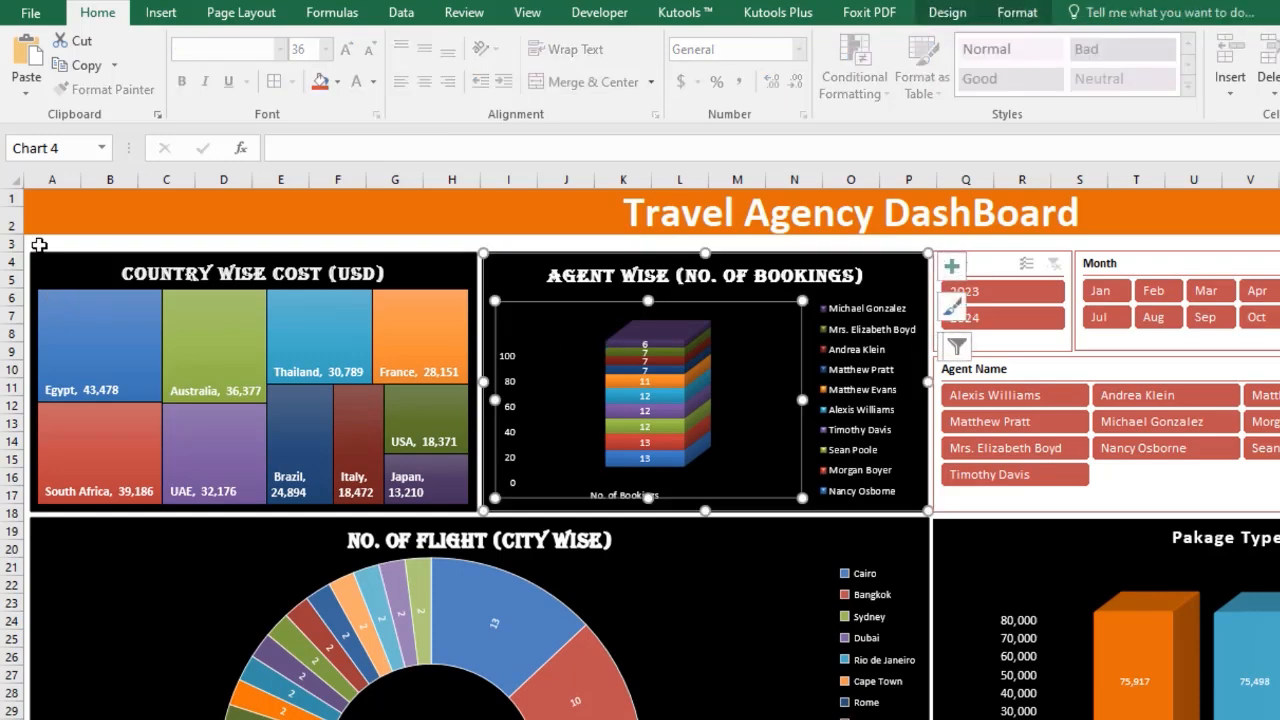
pyautogui.moveTo(40, 245); pyautogui.dragTo(1279, 719)
pyautogui.moveTo(1279, 306)
pyautogui.mouseDown()
pyautogui.moveTo(1279, 195)
pyautogui.moveTo(1279, 325)
pyautogui.mouseUp()
pyautogui.scroll(3, 1279, 325)
pyautogui.scroll(14, 640, 450)
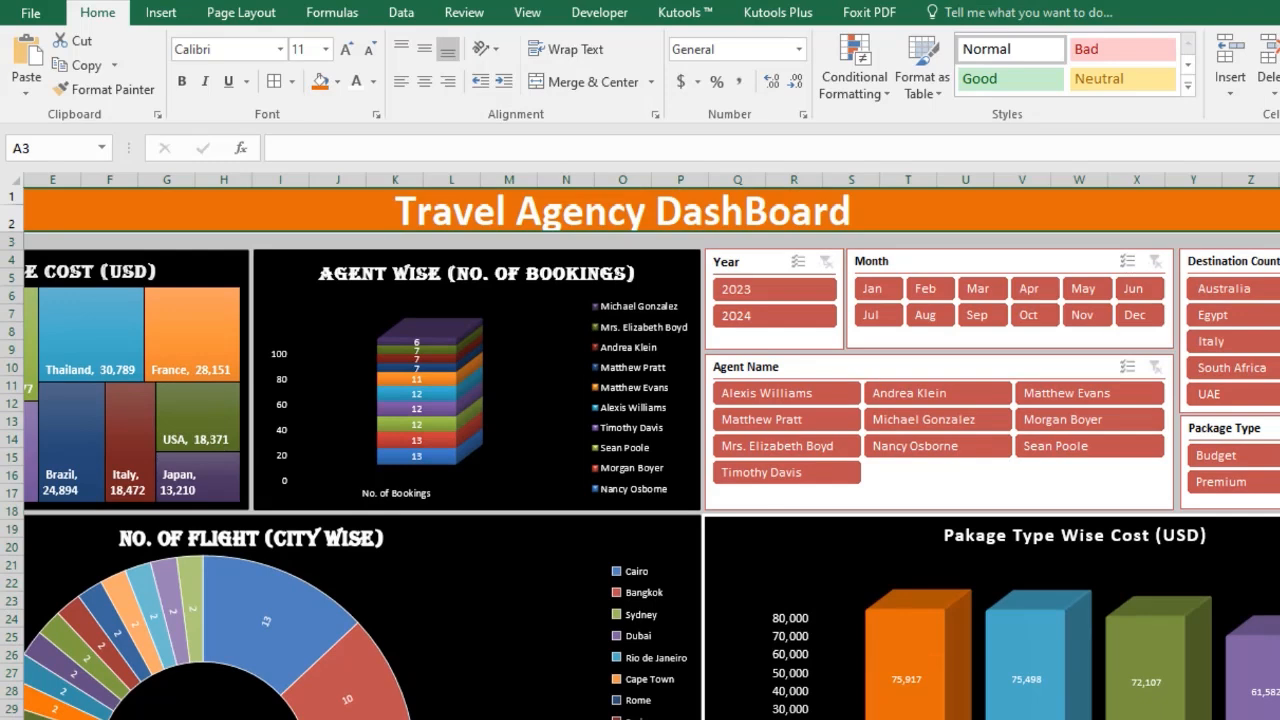
pyautogui.scroll(-8, 640, 450)
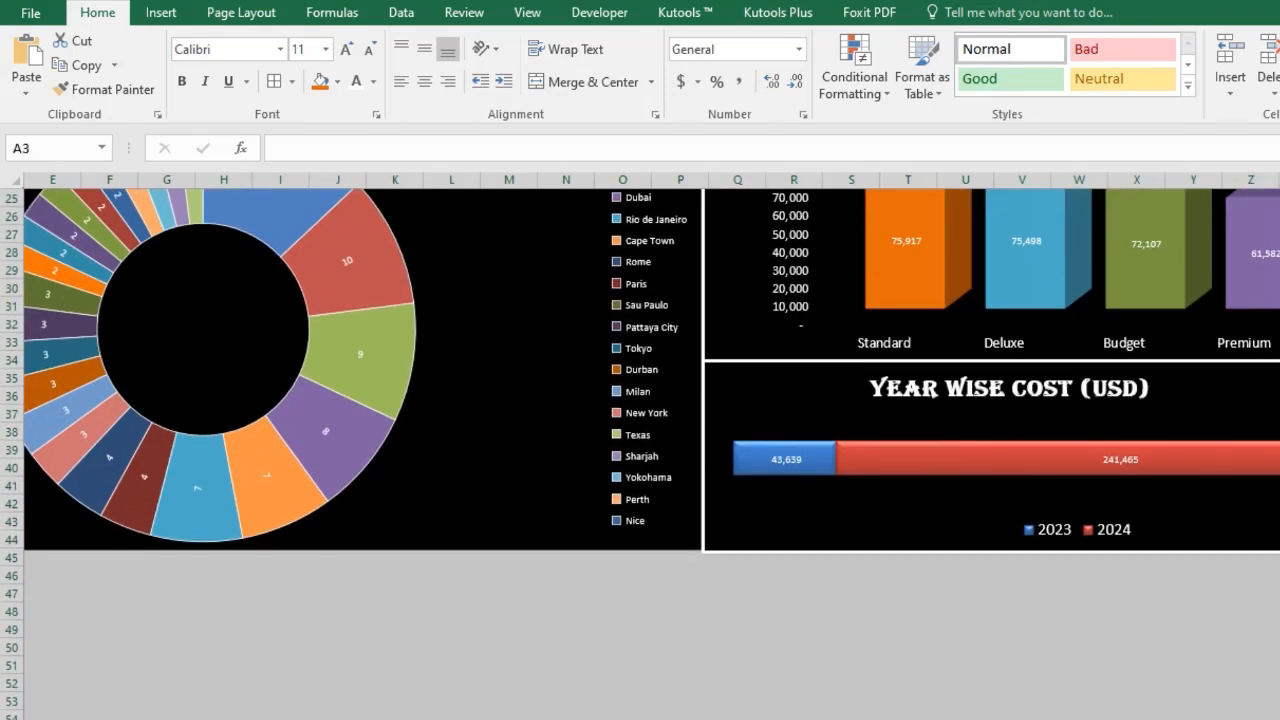
pyautogui.click(337, 81)
pyautogui.click(481, 165)
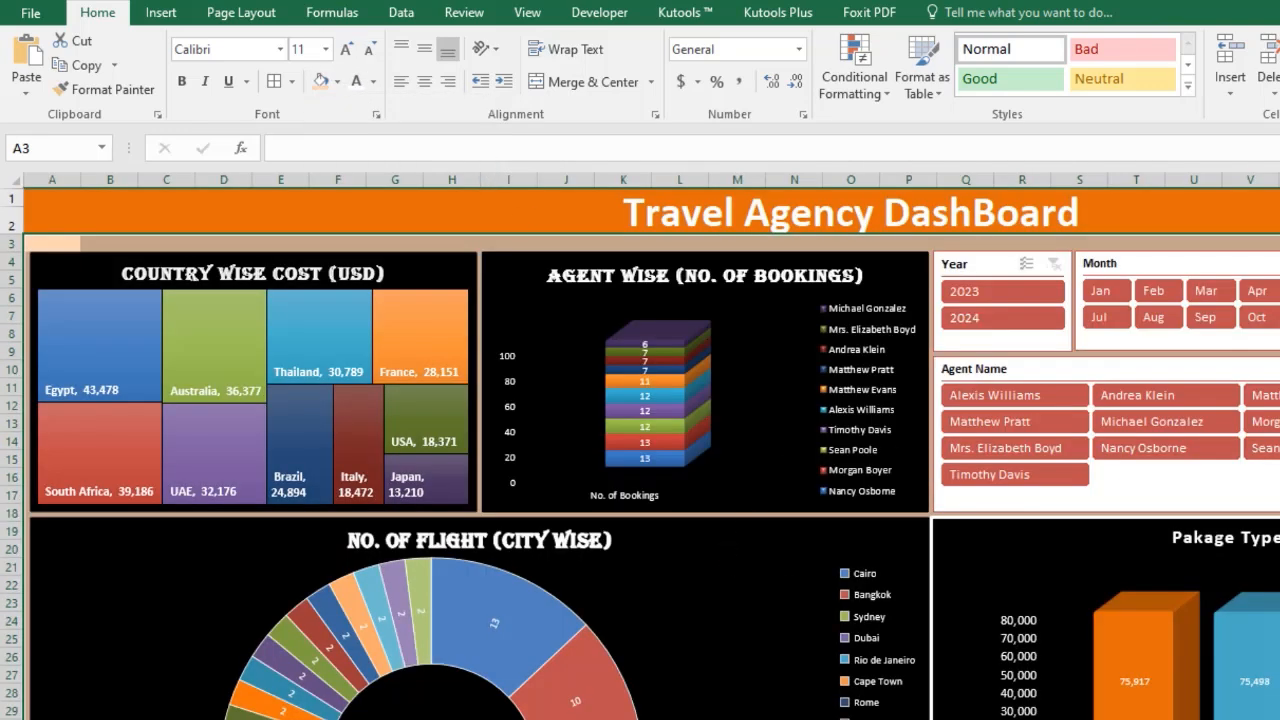
# Set the sheet zoom to 68% and adjust it further so the entire dashboard fits in the window.
pyautogui.click(1279, 719)
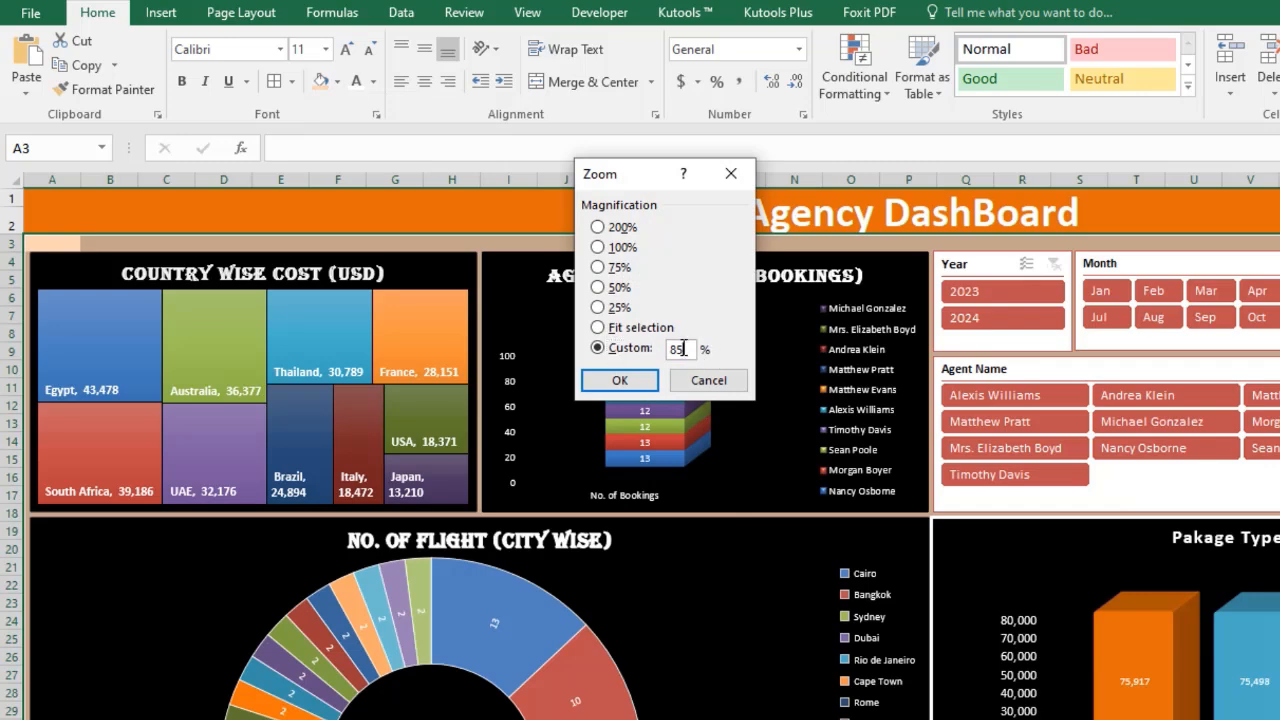
pyautogui.write('68')
pyautogui.press('Return')
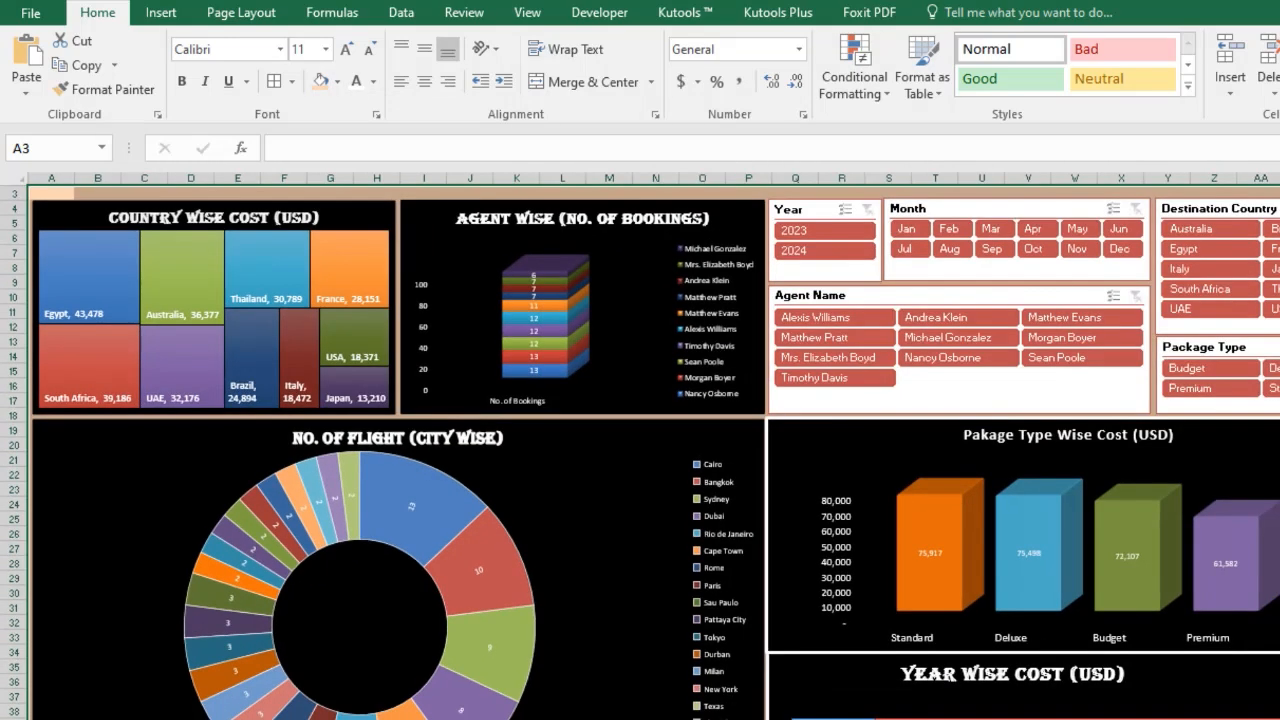
pyautogui.click(1279, 719)
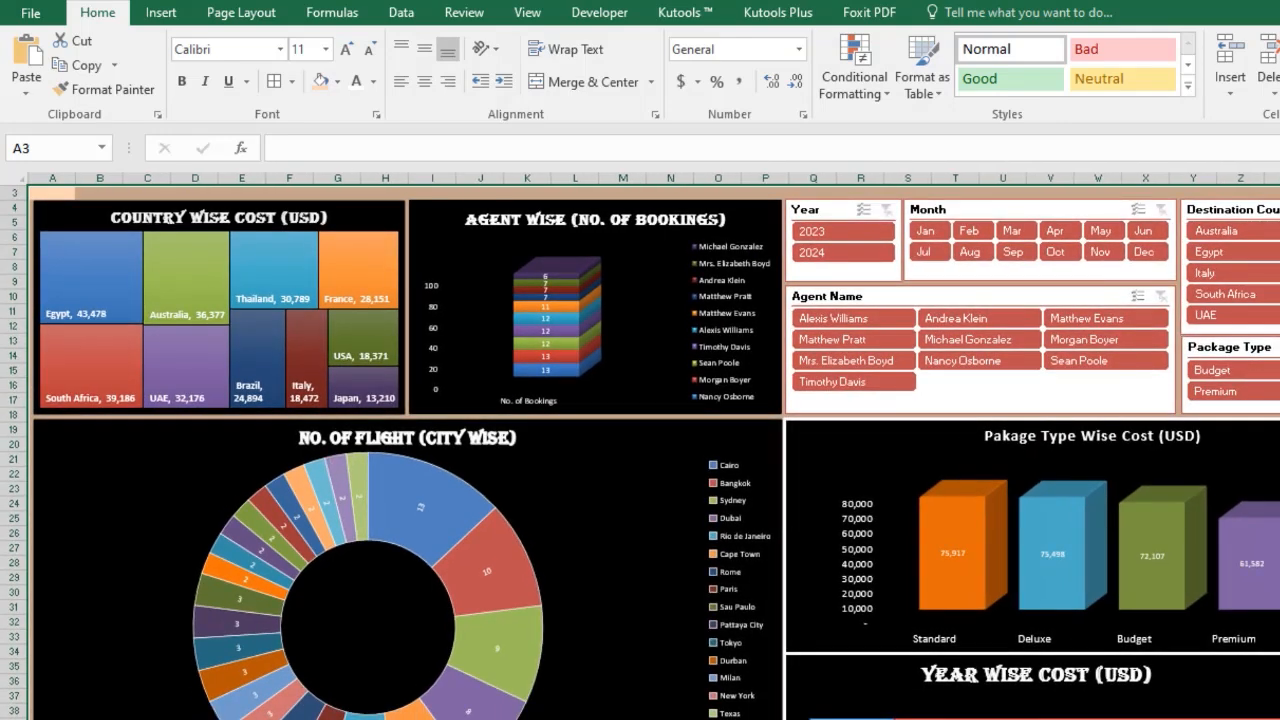
pyautogui.scroll(1, 640, 450)
pyautogui.click(1275, 275)
pyautogui.click(1275, 165)
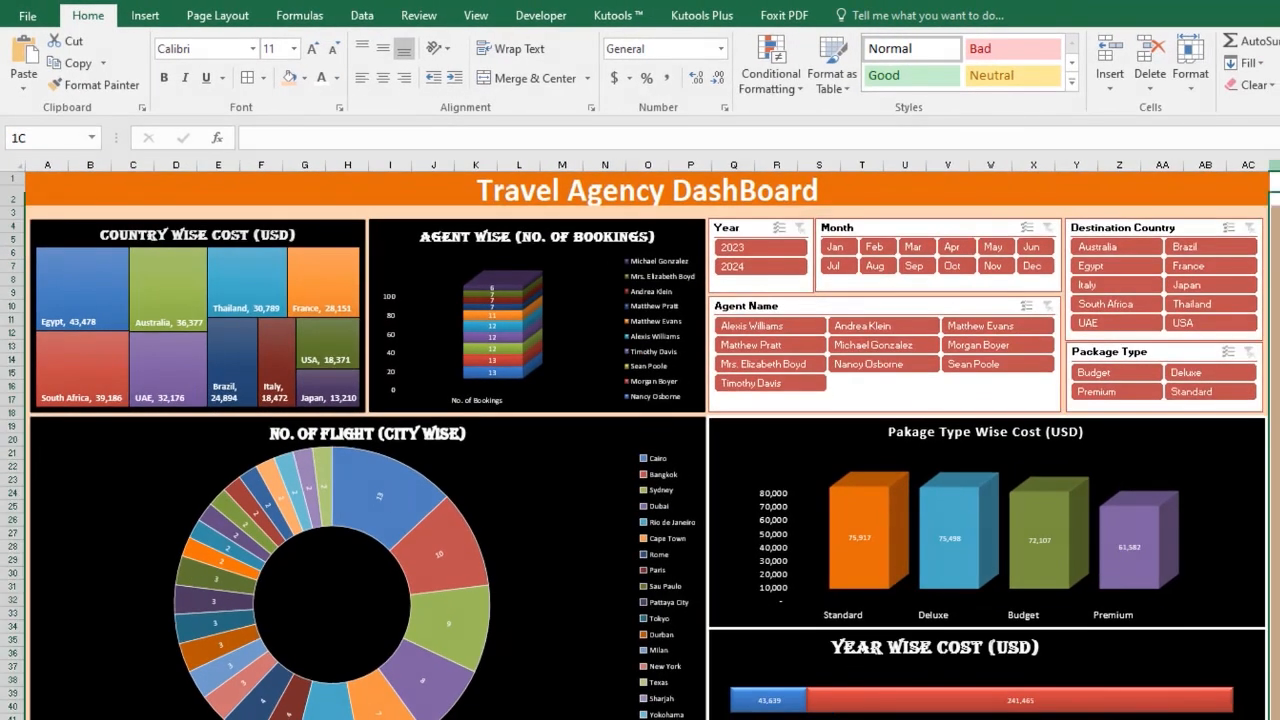
pyautogui.rightClick(1275, 165)
pyautogui.click(1279, 325)
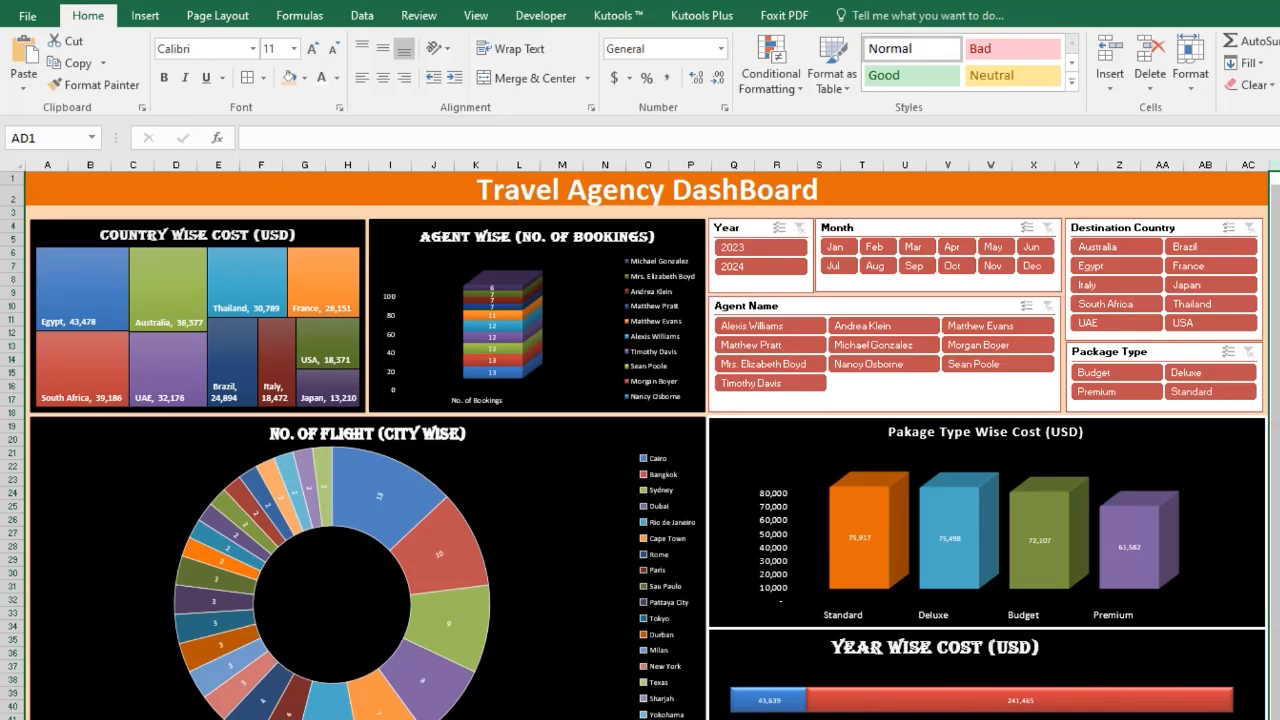
# Test the Month slicer by filtering Nov and then Dec, then clear the Month filter.
pyautogui.click(615, 252)
pyautogui.click(1069, 266)
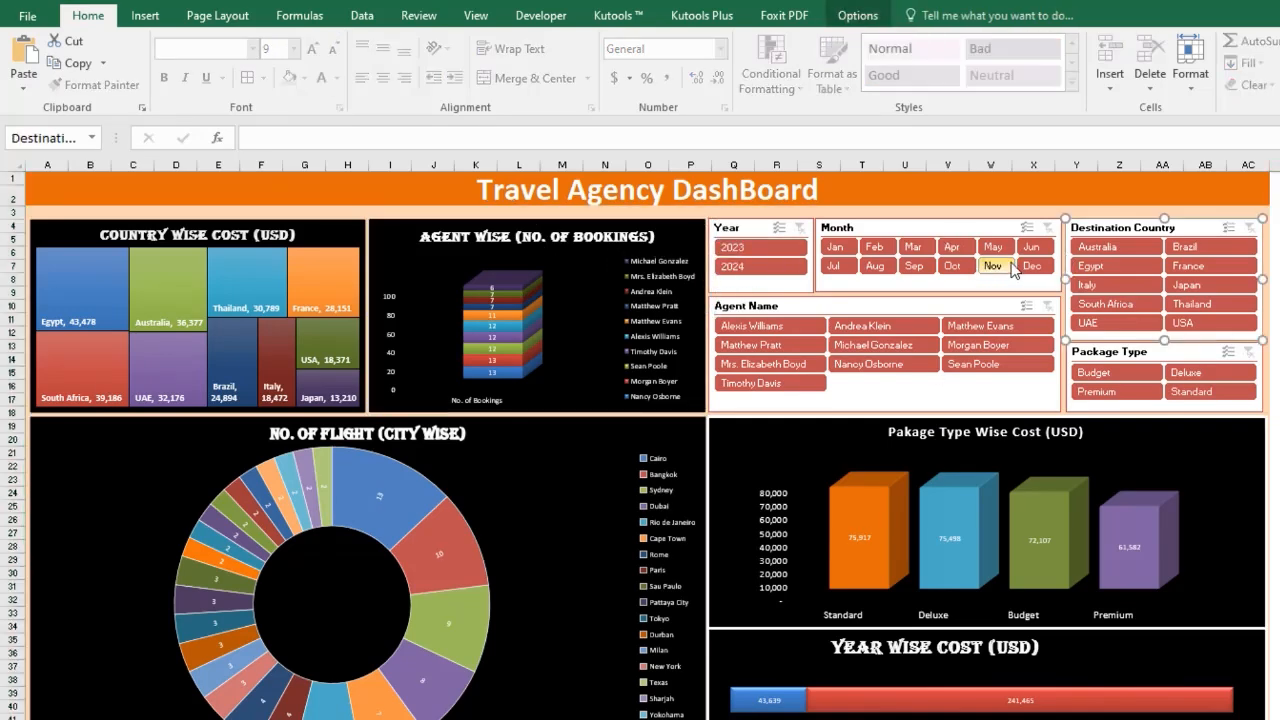
pyautogui.click(993, 266)
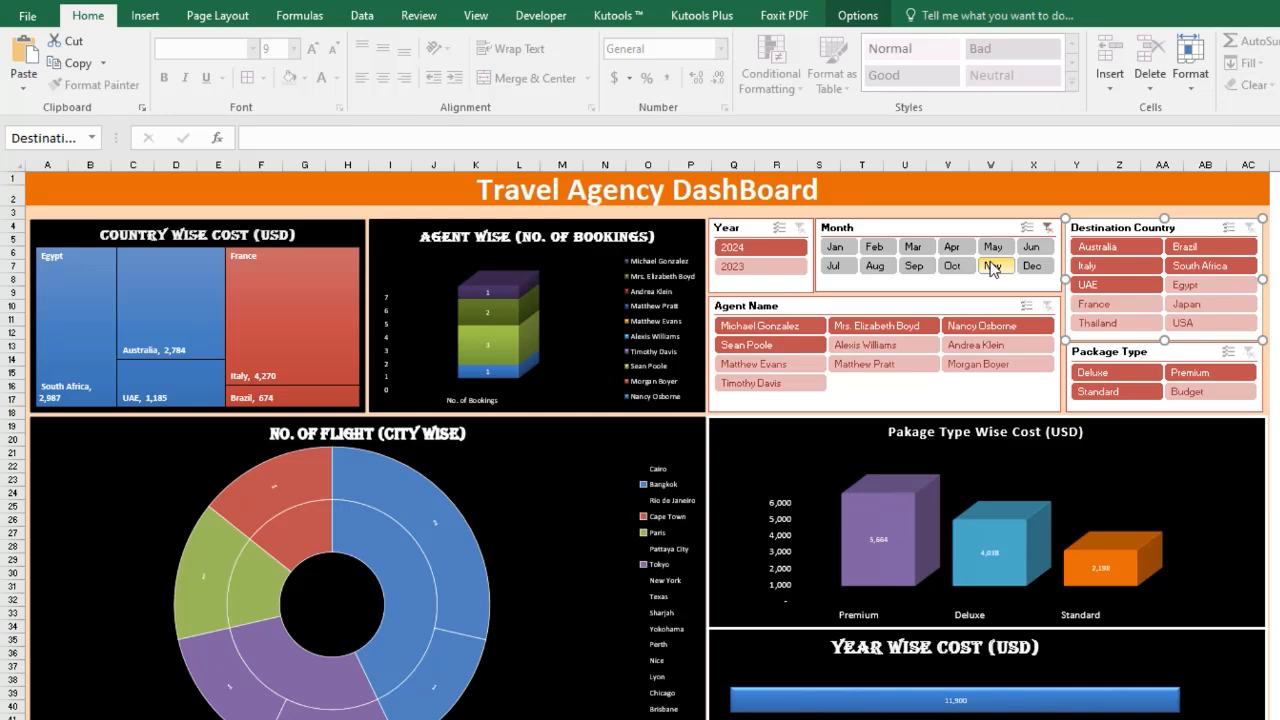
pyautogui.click(1031, 266)
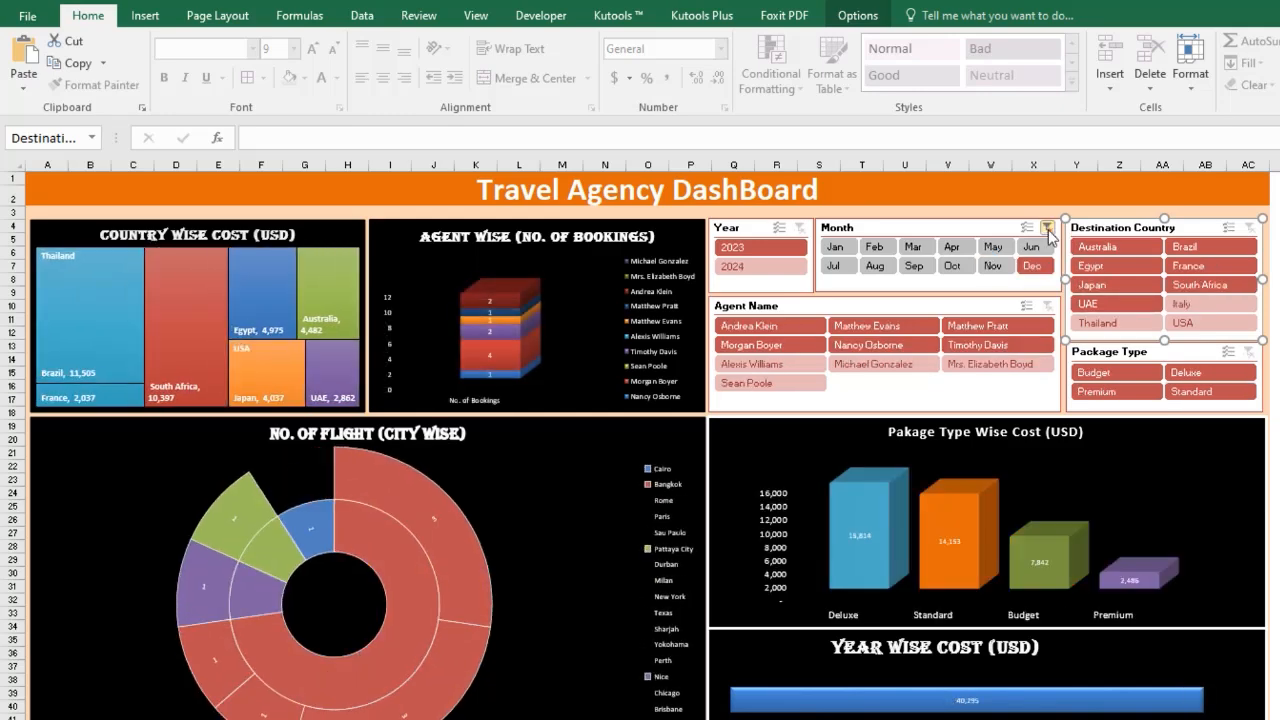
pyautogui.click(1046, 228)
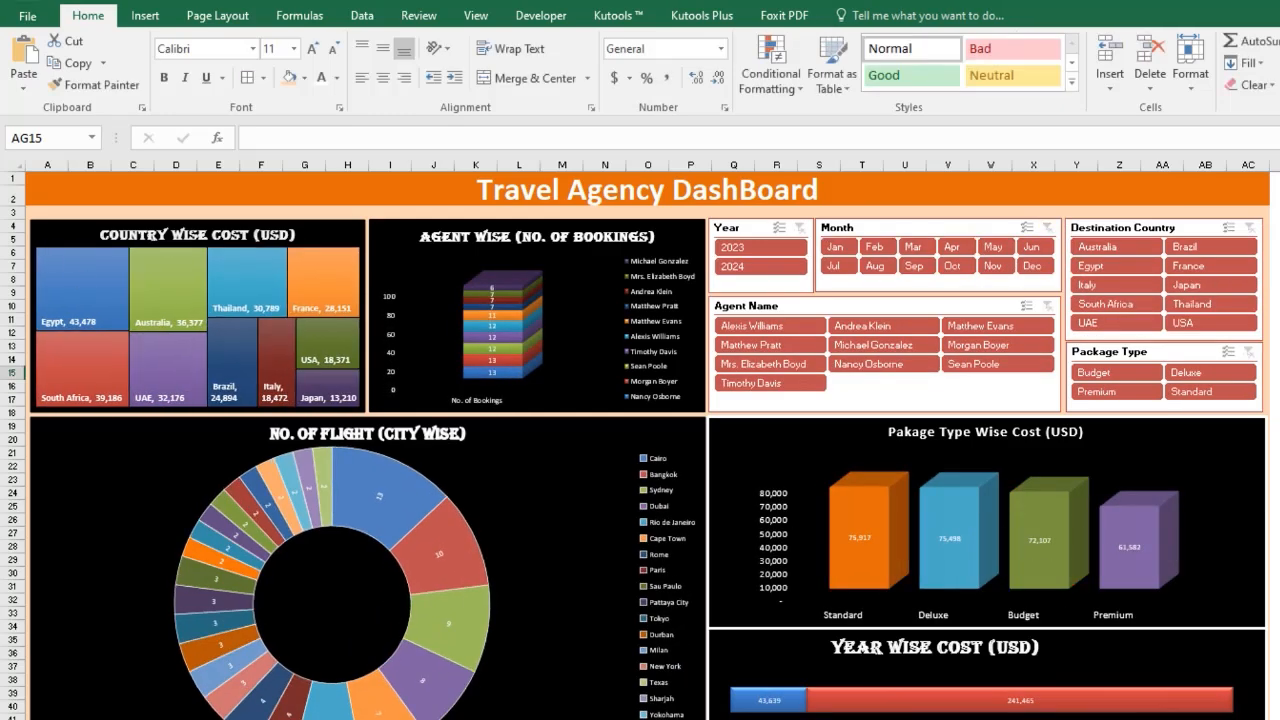